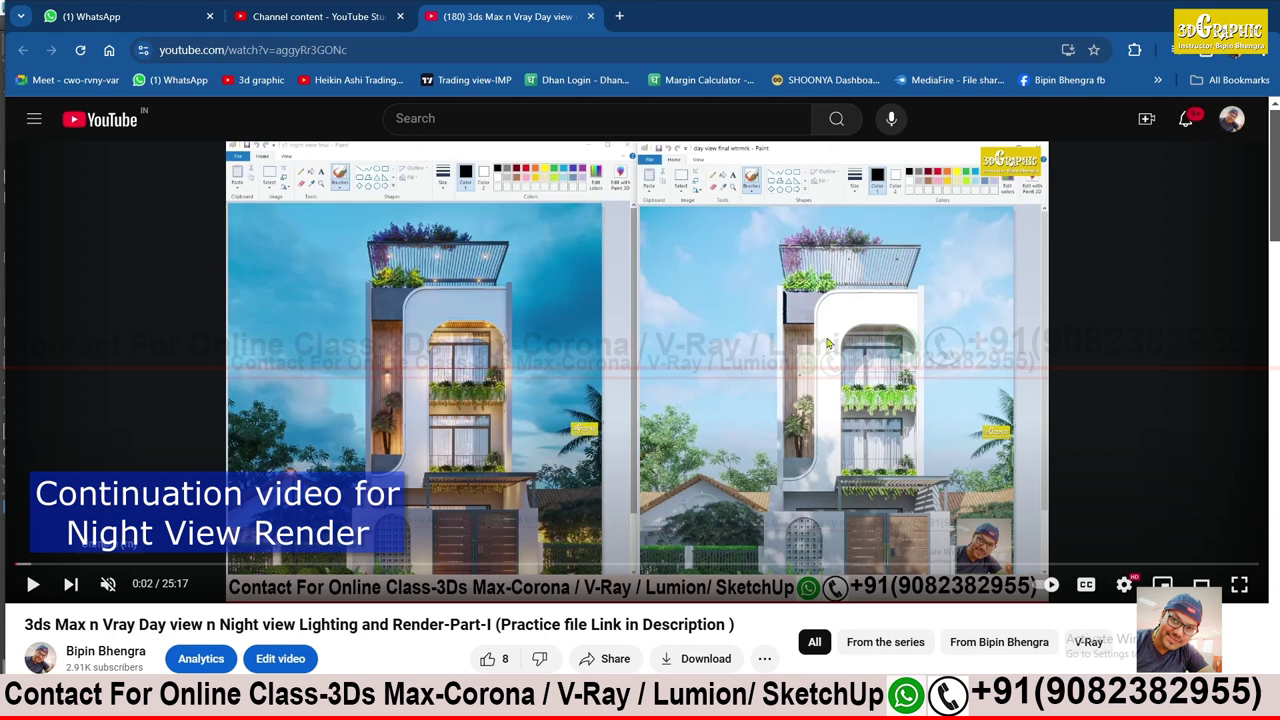
# - Skip the YouTube tutorial to 6:37, close the VLC player, and clear the 3ds Max selection
pyautogui.moveTo(60, 565); pyautogui.dragTo(342, 565)
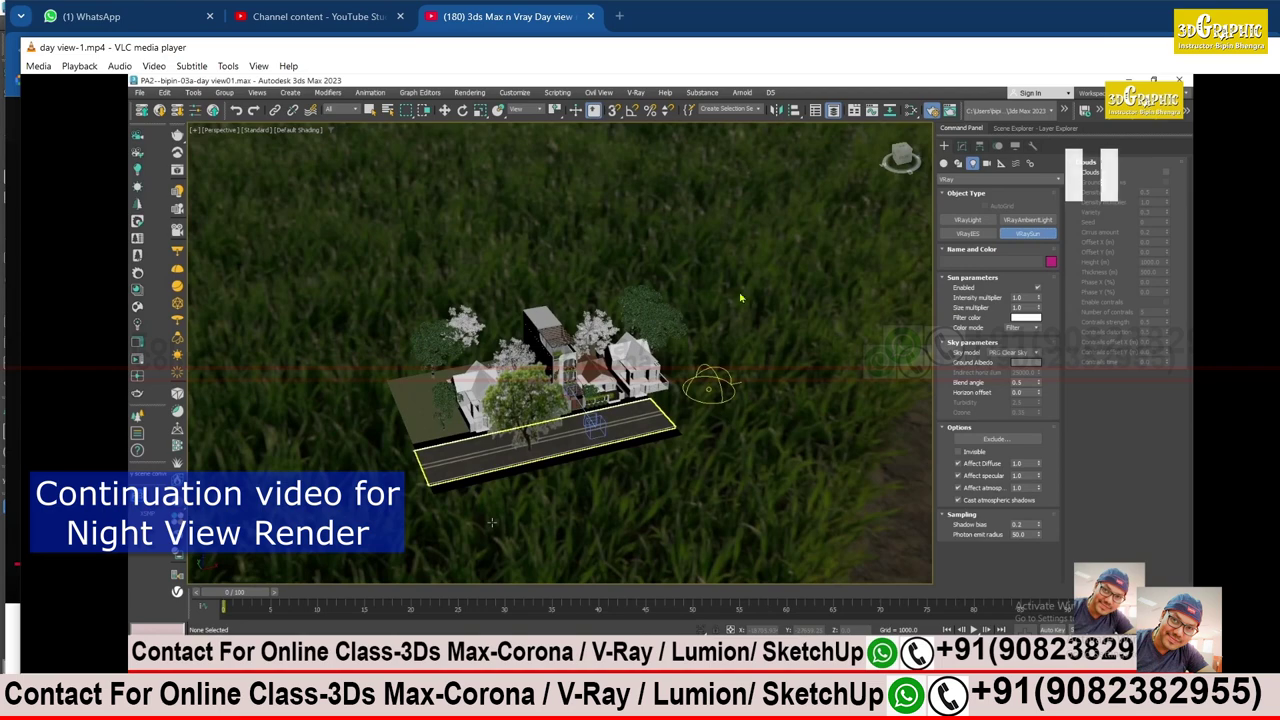
pyautogui.click(1233, 57)
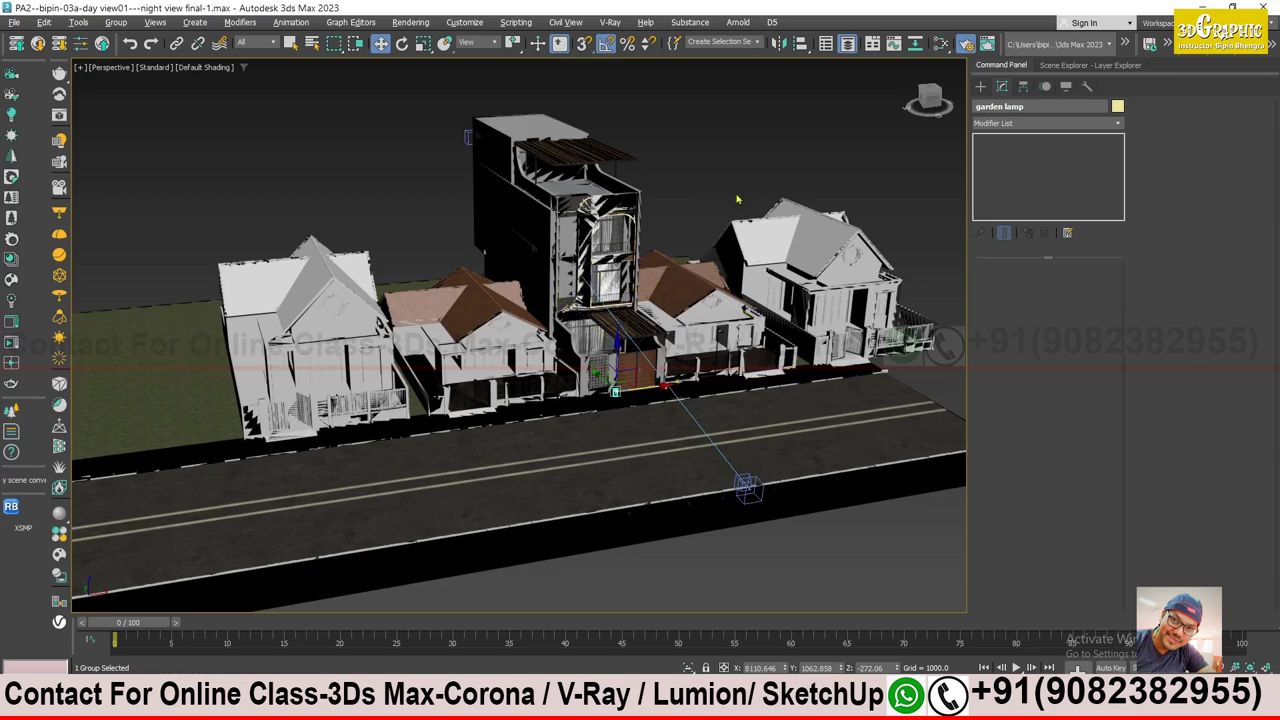
pyautogui.click(737, 173)
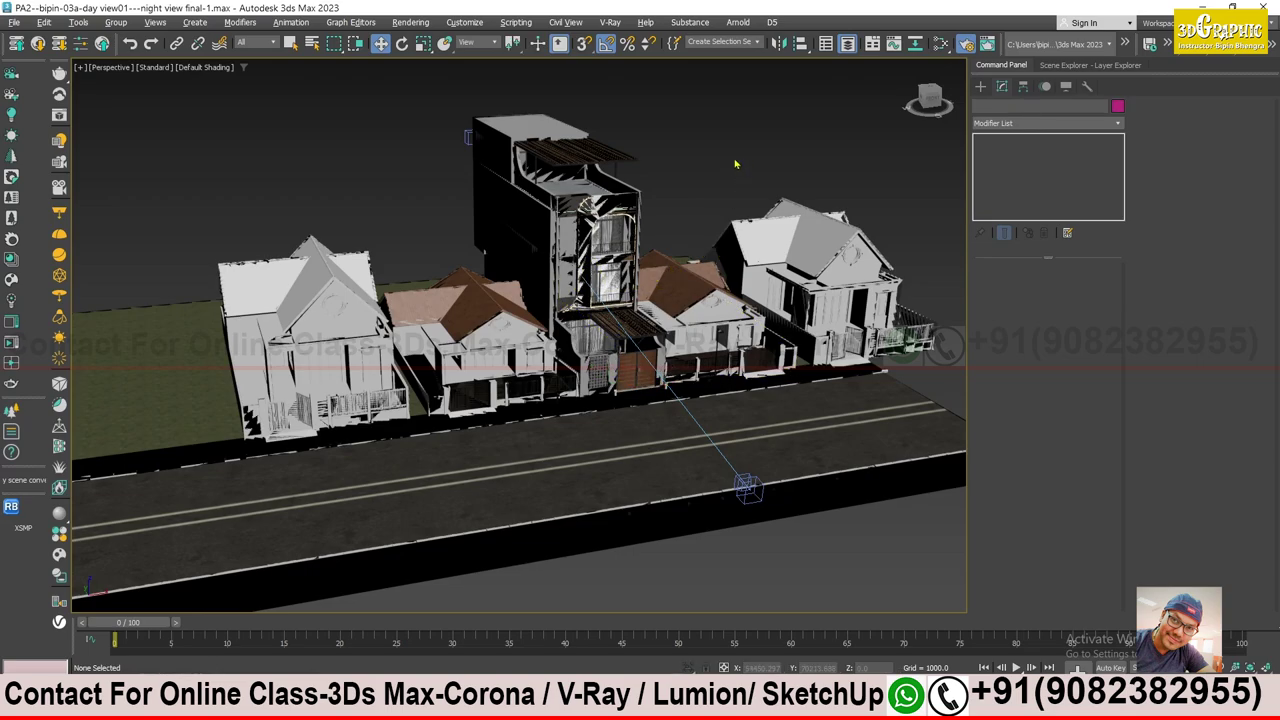
# - Orbit and pan around the row of houses and tall central building, then show the V-Ray frame buffer
pyautogui.keyDown('alt'); pyautogui.moveTo(620, 230); pyautogui.dragTo(630, 273, button='middle'); pyautogui.keyUp('alt')
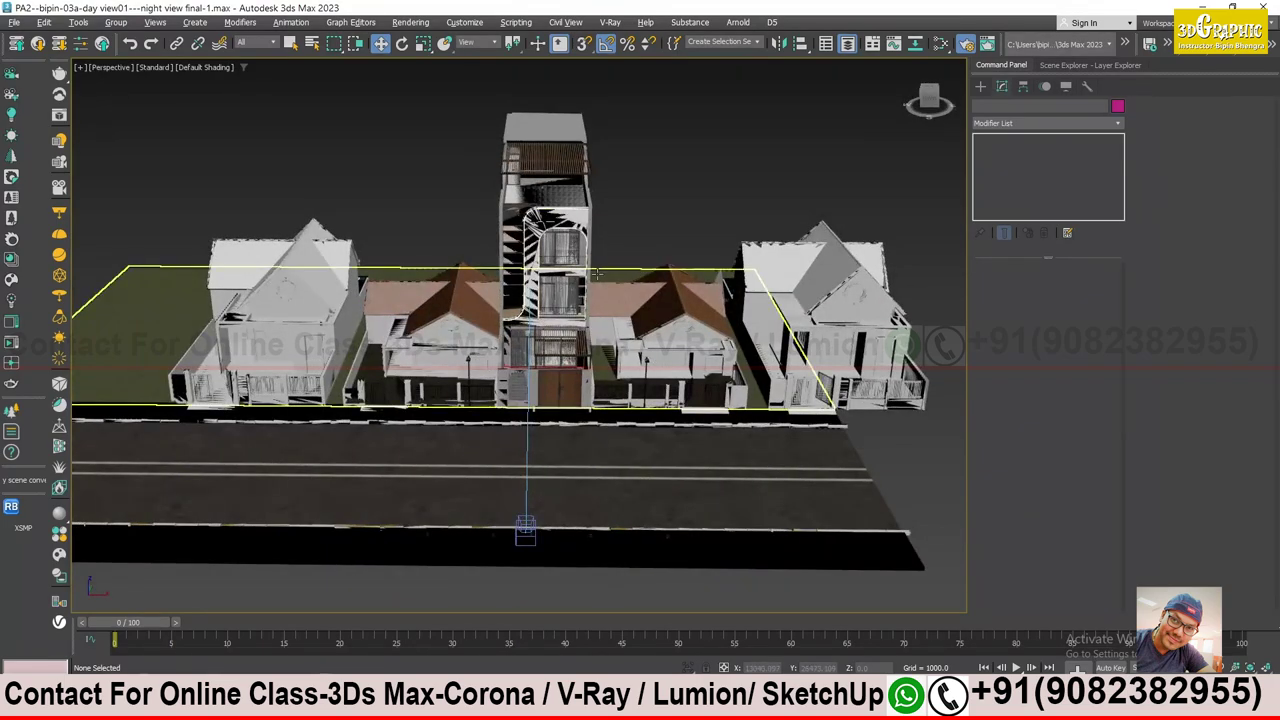
pyautogui.moveTo(630, 273)
pyautogui.keyDown('alt'); pyautogui.mouseDown(button='middle')
pyautogui.moveTo(605, 290)
pyautogui.moveTo(418, 197)
pyautogui.mouseUp(button='middle'); pyautogui.keyUp('alt')
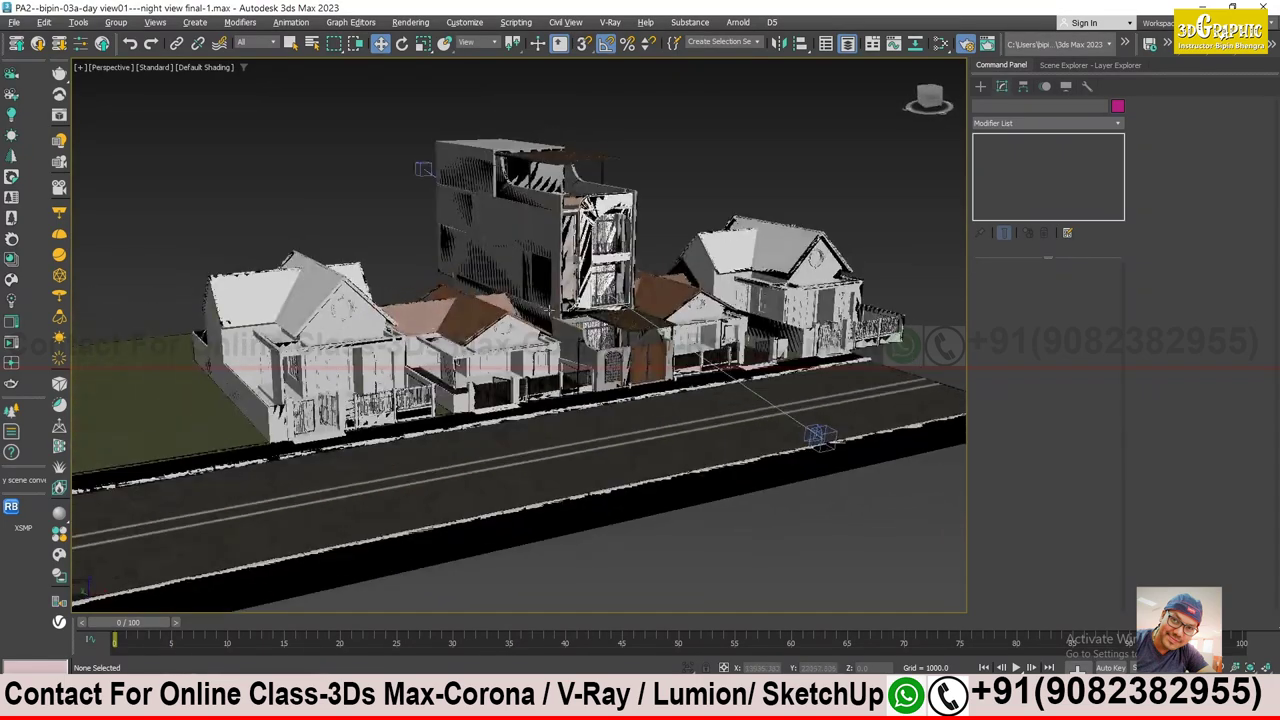
pyautogui.keyDown('alt'); pyautogui.moveTo(418, 197); pyautogui.dragTo(450, 186, button='middle'); pyautogui.keyUp('alt')
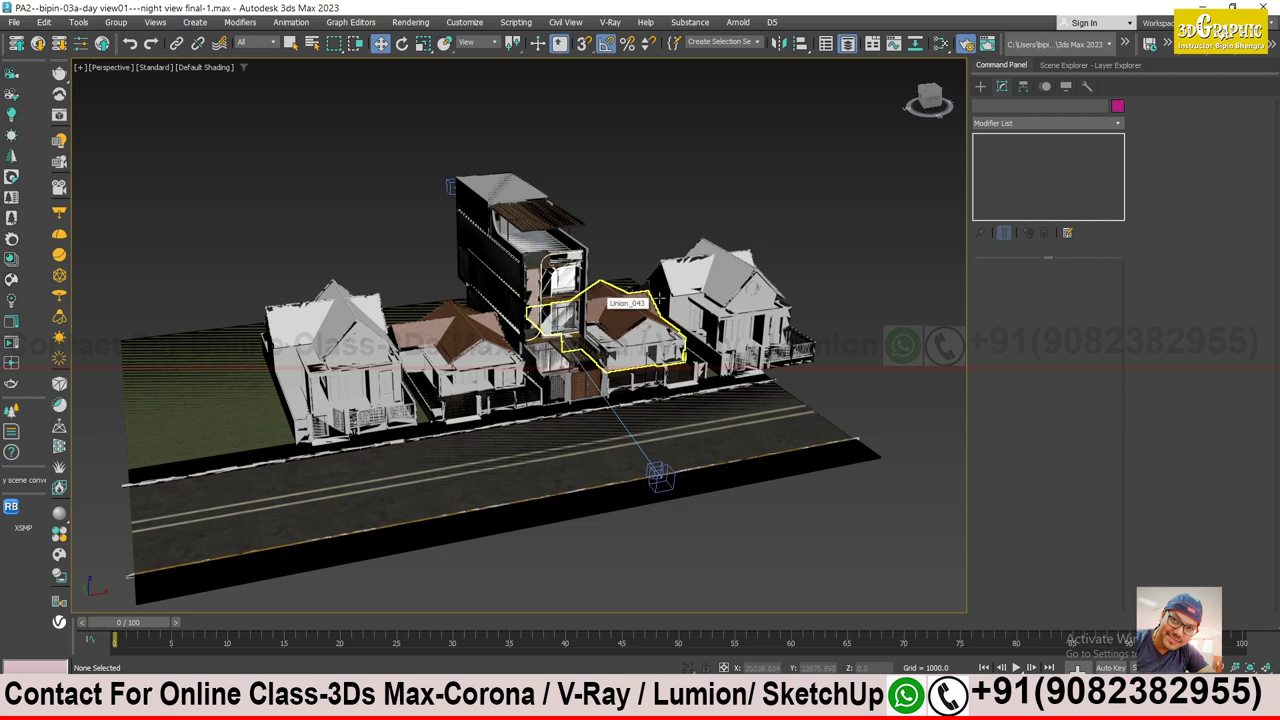
pyautogui.moveTo(660, 298); pyautogui.dragTo(677, 318, button='middle')
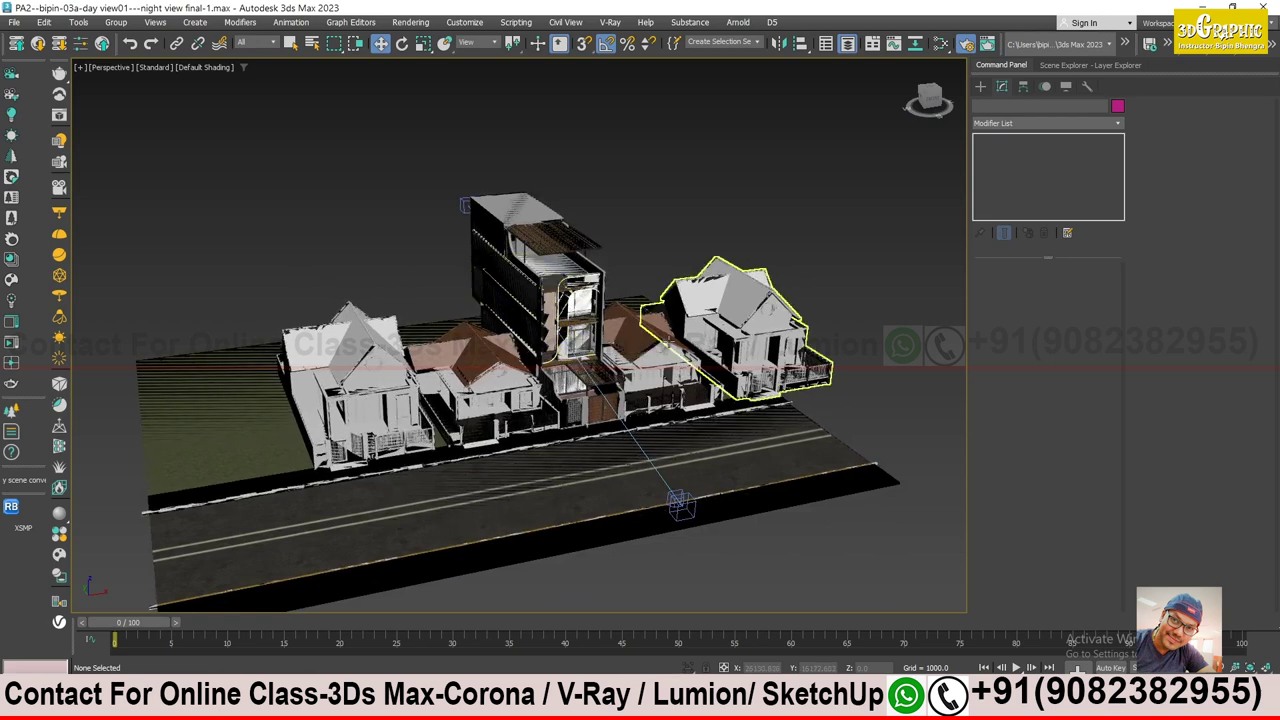
pyautogui.moveTo(740, 320); pyautogui.dragTo(742, 303, button='middle')
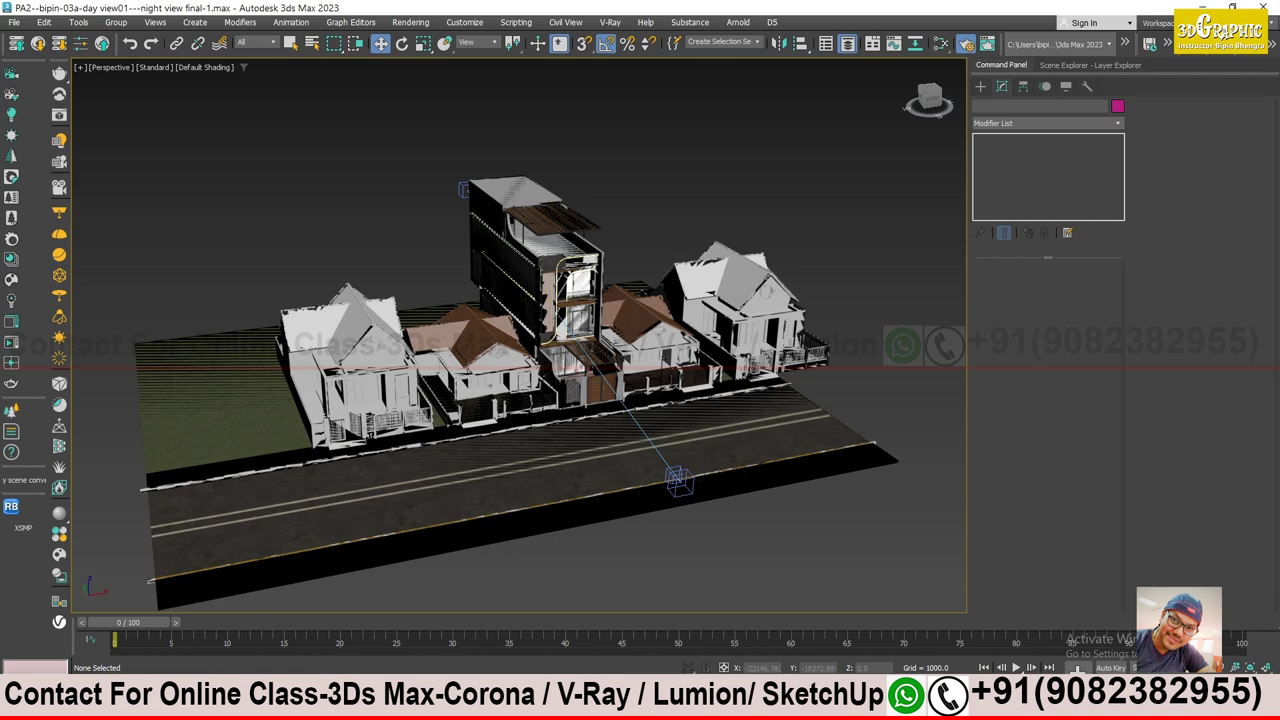
pyautogui.press('F9')
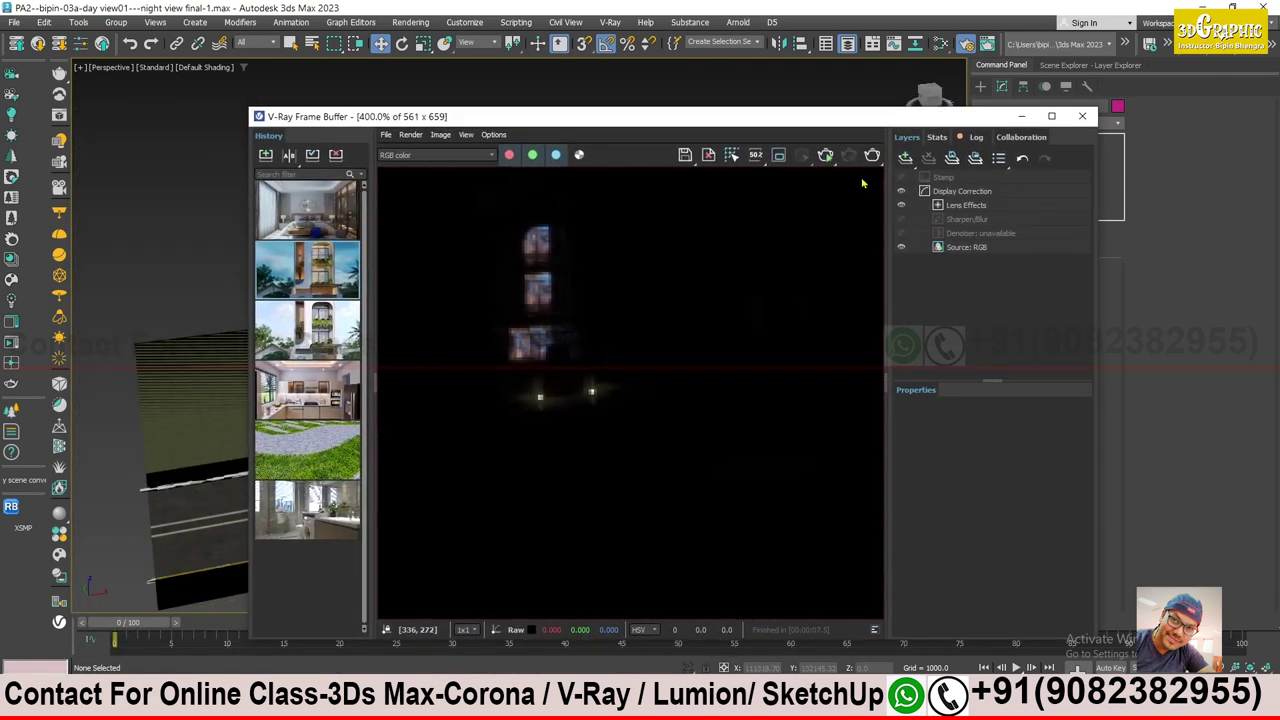
# - Start an interactive V-Ray render, move the frame buffer aside, and select the cylindrical garden lamp
pyautogui.click(825, 155)
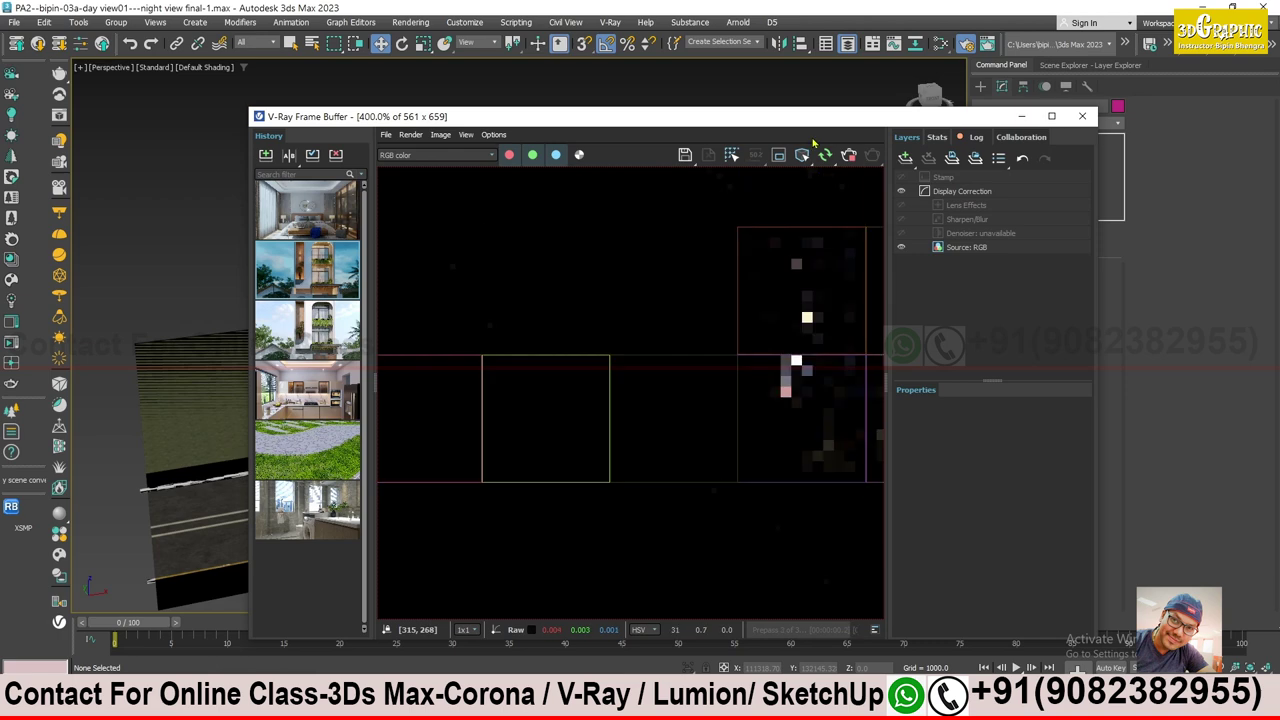
pyautogui.moveTo(815, 117); pyautogui.dragTo(1089, 103)
pyautogui.moveTo(400, 400)
pyautogui.keyDown('alt'); pyautogui.mouseDown(button='middle')
pyautogui.moveTo(380, 408)
pyautogui.moveTo(400, 380)
pyautogui.mouseUp(button='middle'); pyautogui.keyUp('alt')
pyautogui.scroll(3, 400, 380)
pyautogui.scroll(2, 400, 380)
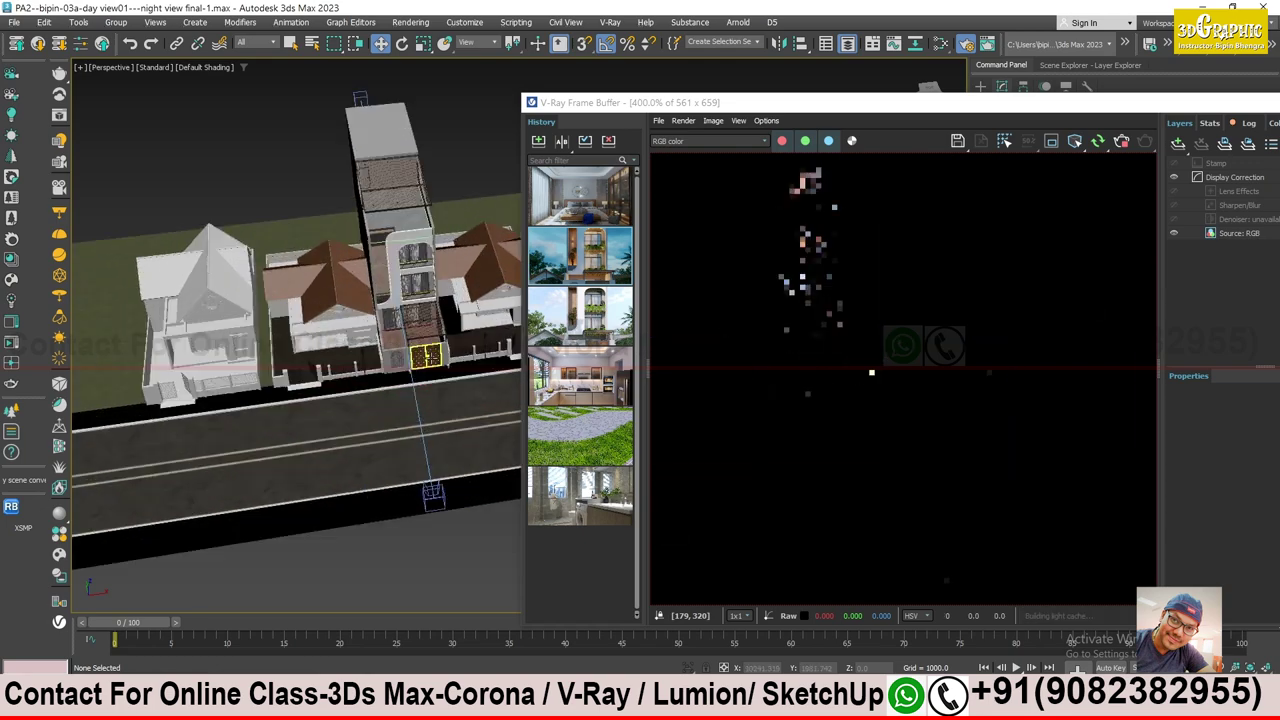
pyautogui.scroll(3, 427, 357)
pyautogui.scroll(3, 400, 365)
pyautogui.scroll(3, 378, 372)
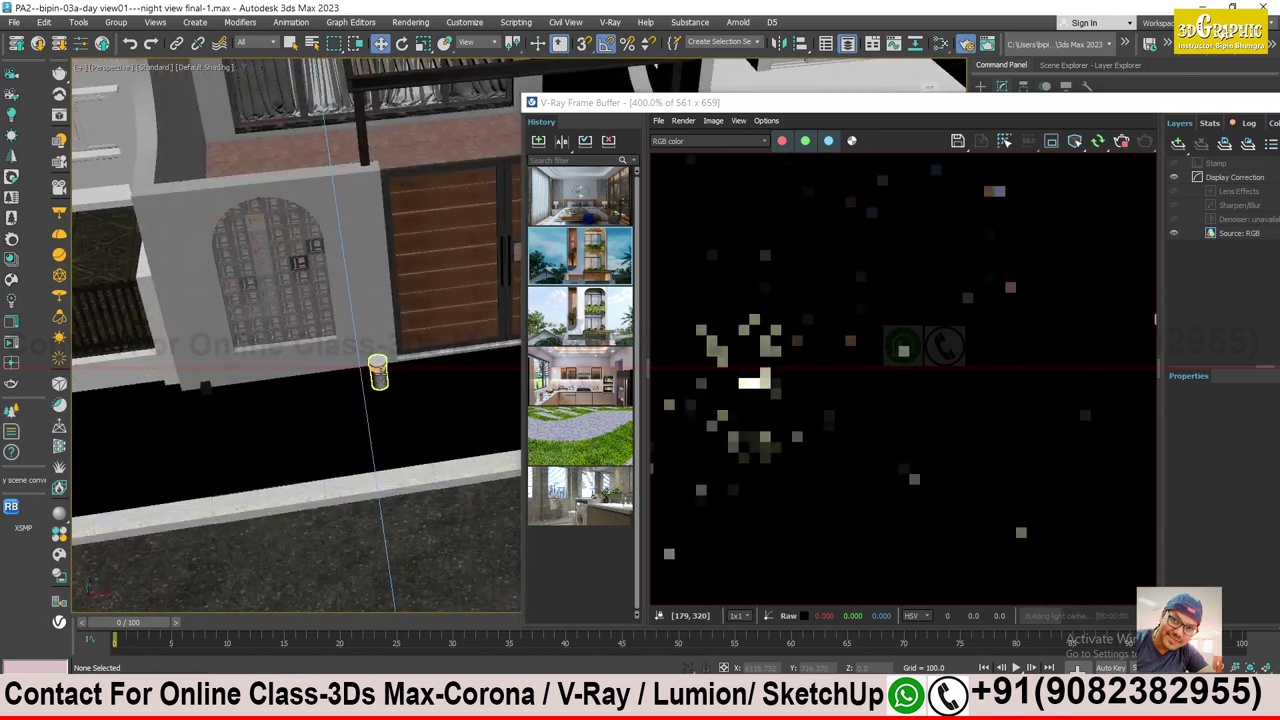
pyautogui.click(378, 372)
# - Zoom and orbit to face the arched balcony windows, then stop the interactive render
pyautogui.scroll(3, 376, 370)
pyautogui.scroll(2, 372, 368)
pyautogui.scroll(3, 372, 368)
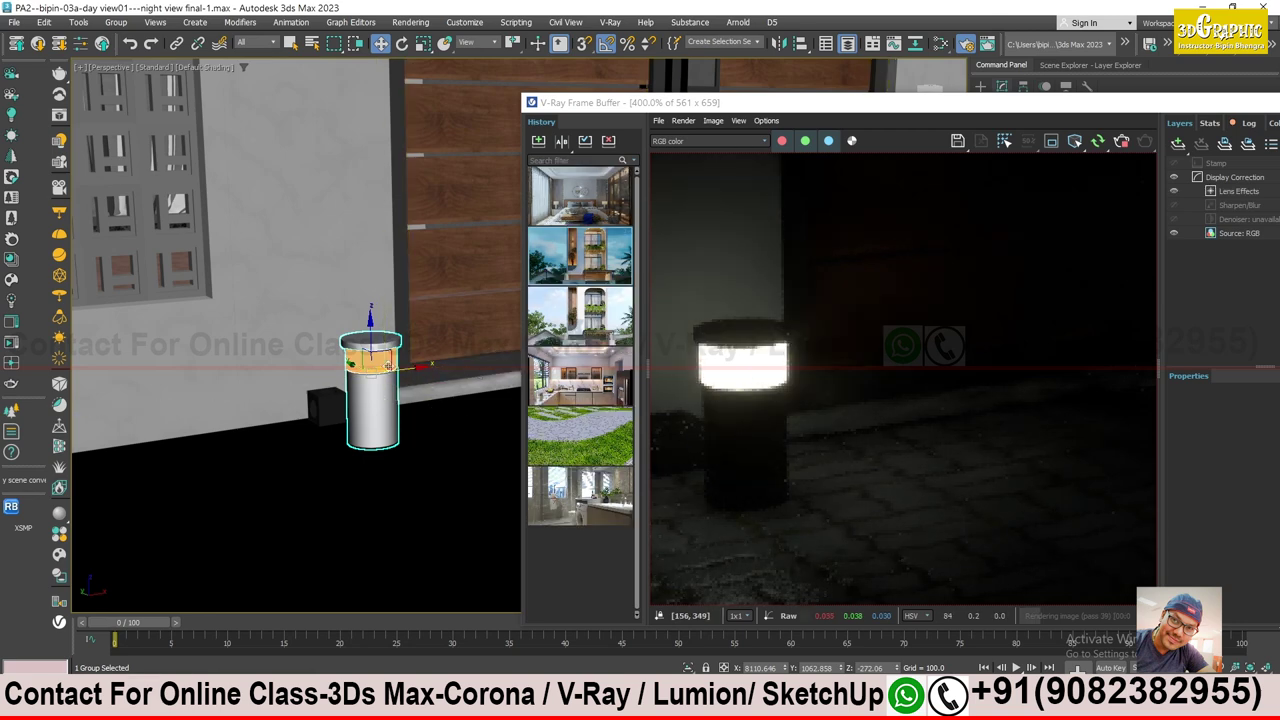
pyautogui.scroll(-3, 359, 368)
pyautogui.scroll(-4, 365, 400)
pyautogui.scroll(-3, 375, 450)
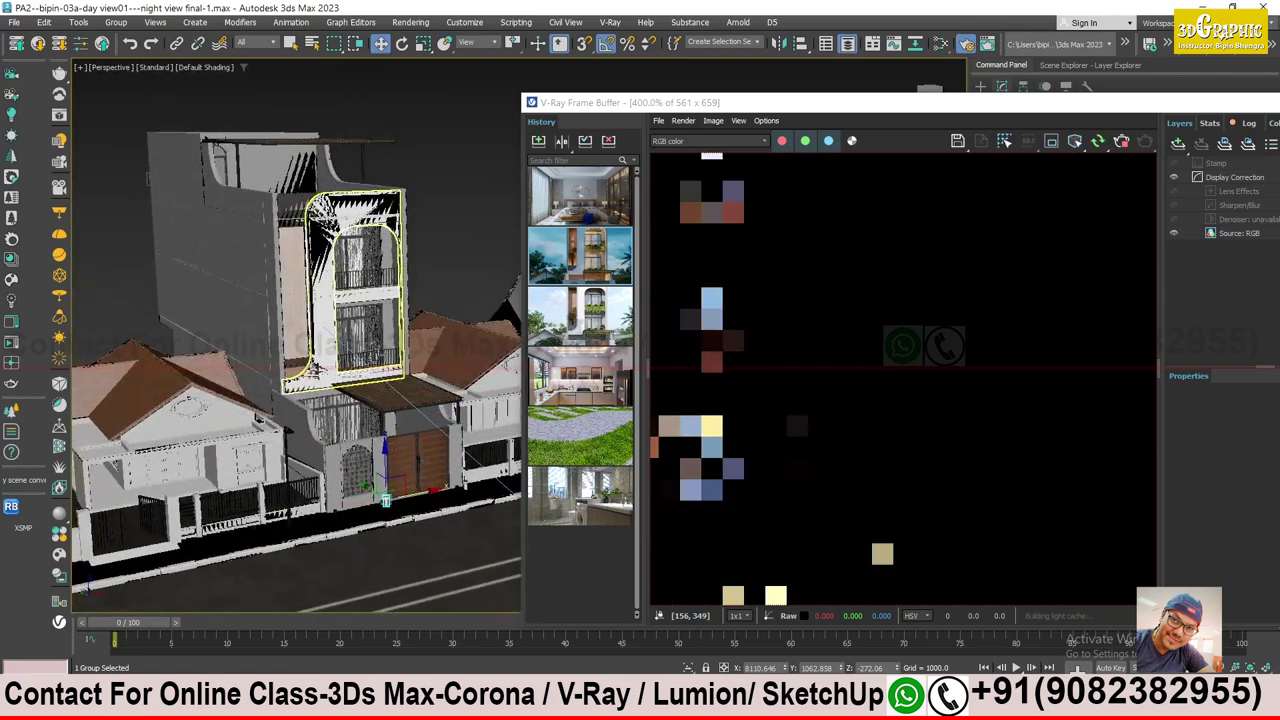
pyautogui.scroll(-2, 386, 500)
pyautogui.scroll(3, 382, 485)
pyautogui.scroll(3, 370, 450)
pyautogui.scroll(3, 356, 405)
pyautogui.scroll(3, 345, 368)
pyautogui.moveTo(343, 362)
pyautogui.keyDown('alt'); pyautogui.mouseDown(button='middle')
pyautogui.moveTo(305, 335)
pyautogui.moveTo(397, 322)
pyautogui.mouseUp(button='middle'); pyautogui.keyUp('alt')
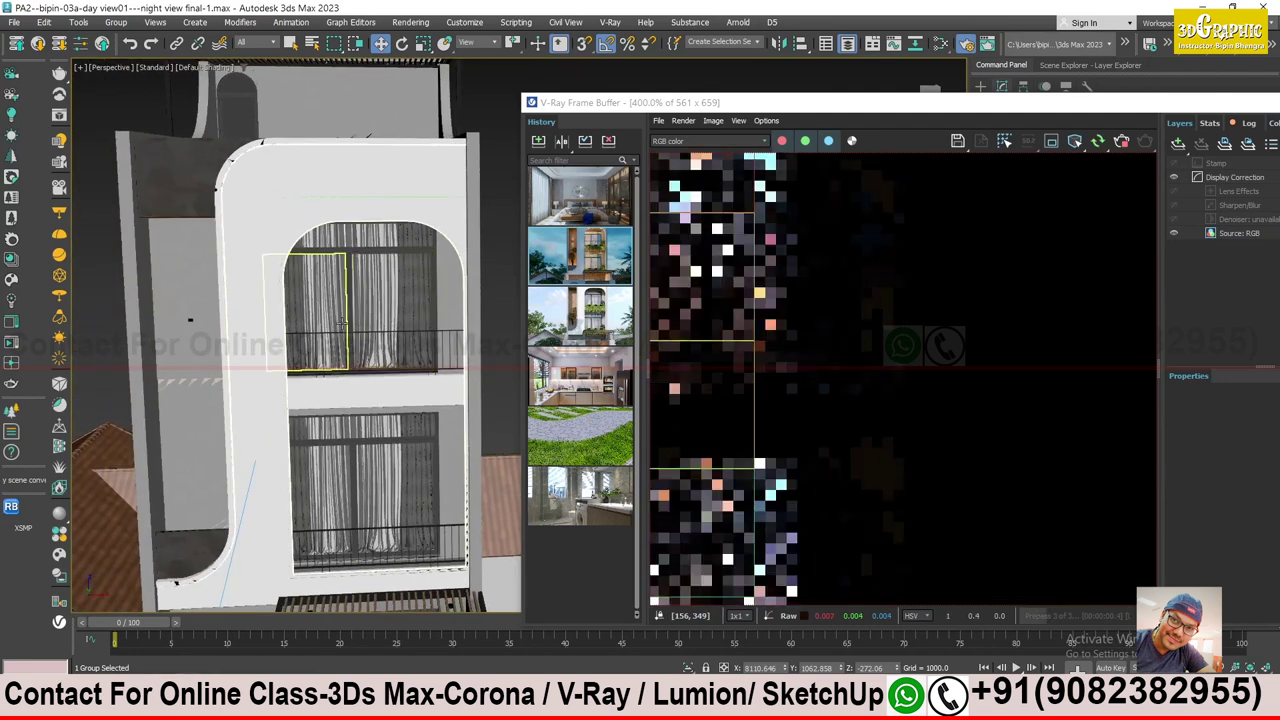
pyautogui.keyDown('alt'); pyautogui.moveTo(343, 325); pyautogui.dragTo(383, 338, button='middle'); pyautogui.keyUp('alt')
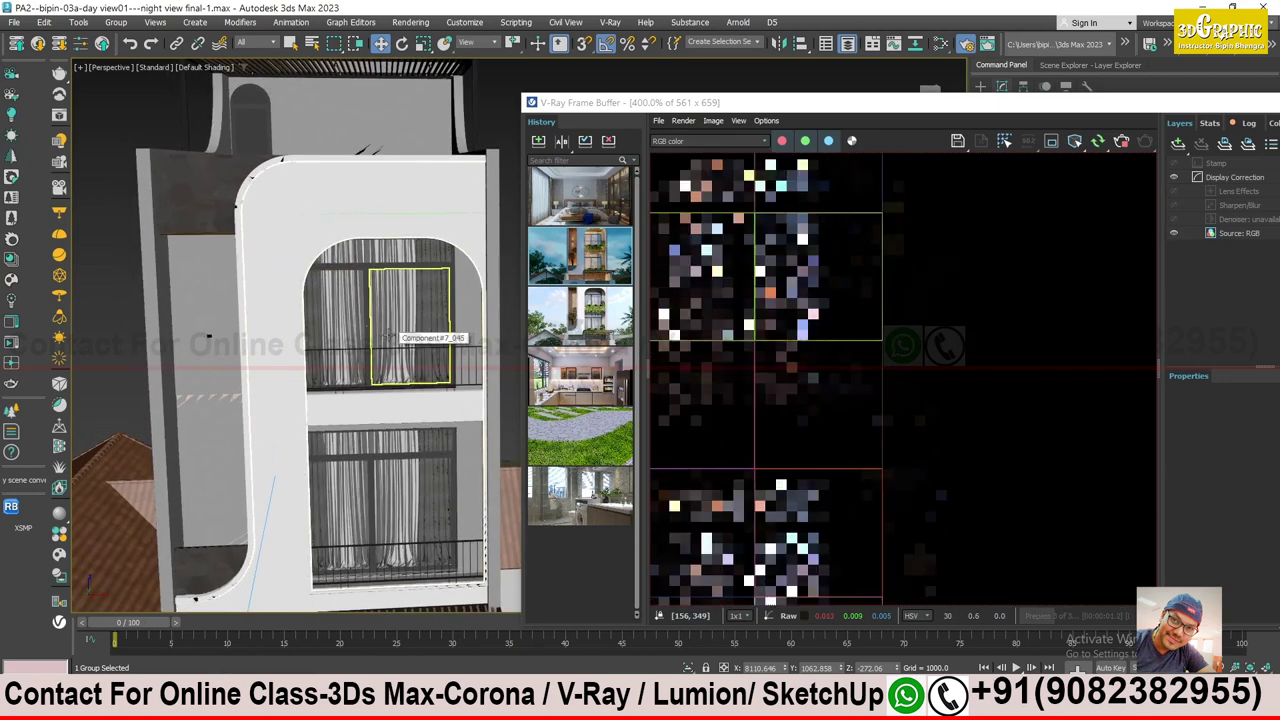
pyautogui.moveTo(381, 331)
pyautogui.keyDown('alt'); pyautogui.mouseDown(button='middle')
pyautogui.moveTo(330, 367)
pyautogui.moveTo(390, 330)
pyautogui.mouseUp(button='middle'); pyautogui.keyUp('alt')
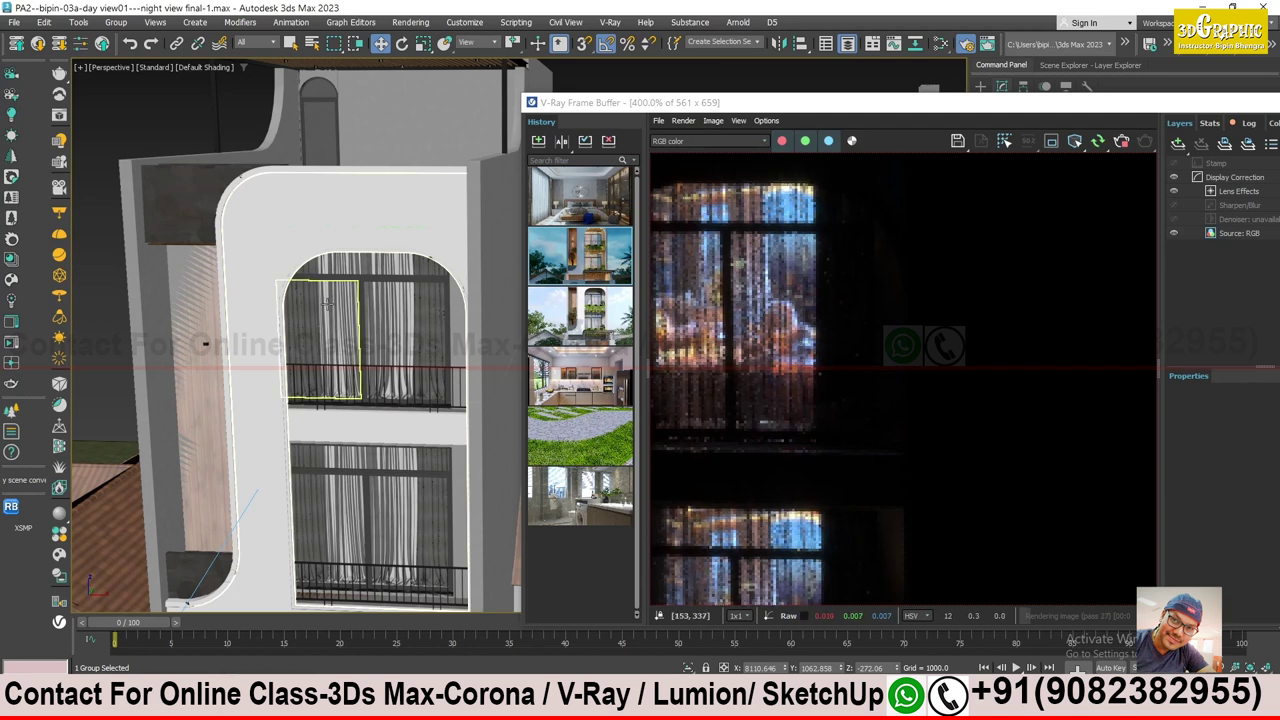
pyautogui.click(1121, 141)
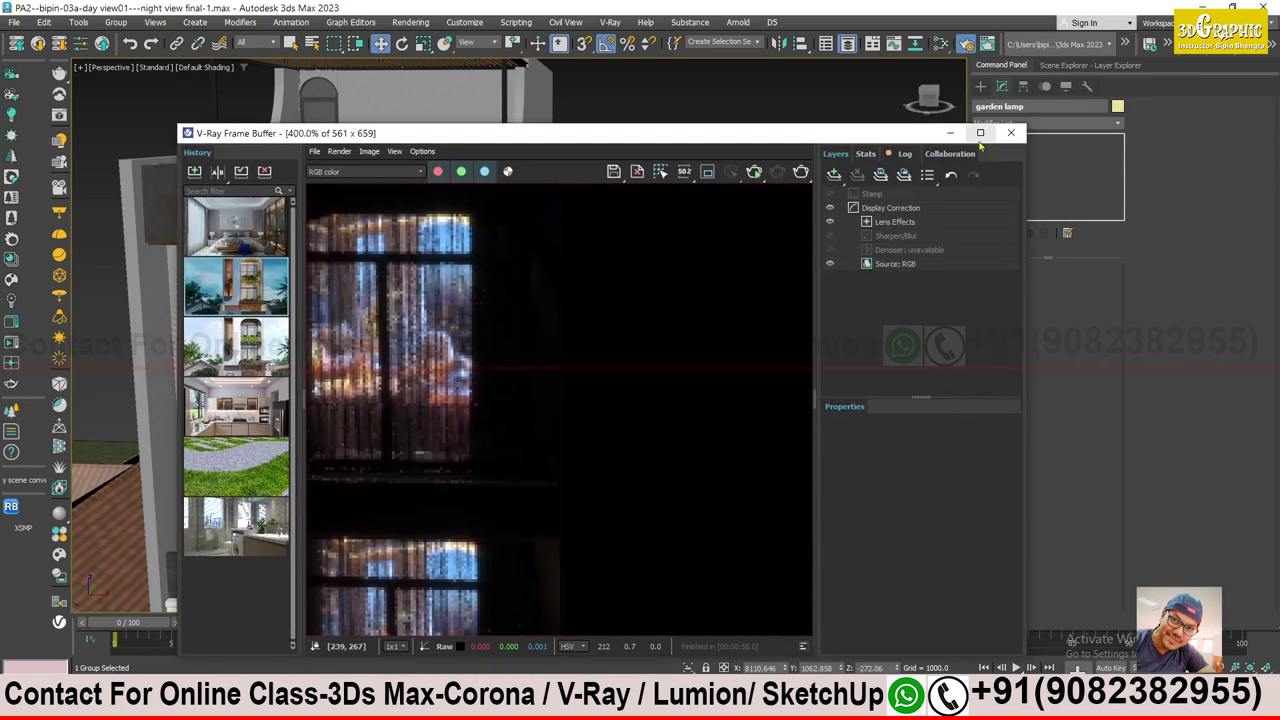
# - Isolate the inner plane image panels behind the balcony and centre them in shaded view
pyautogui.scroll(3, 629, 363)
pyautogui.scroll(3, 629, 363)
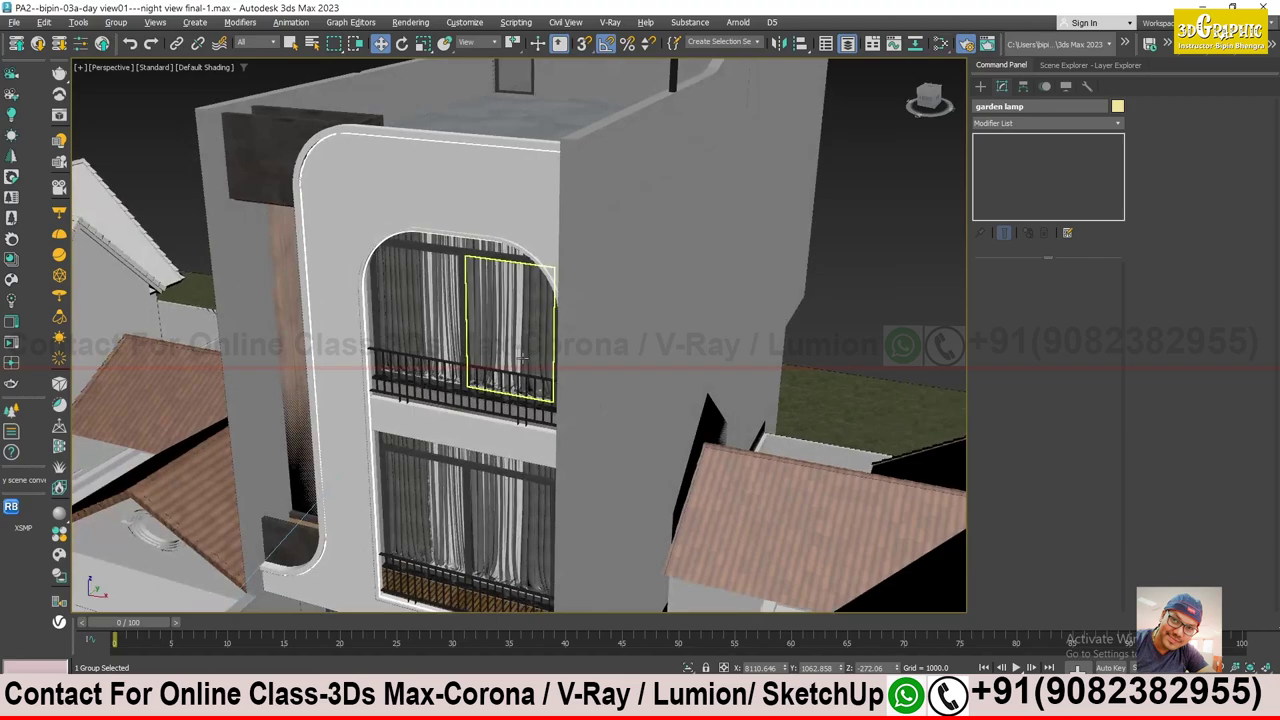
pyautogui.press('F3')
pyautogui.scroll(-5, 519, 335)
pyautogui.scroll(3, 519, 335)
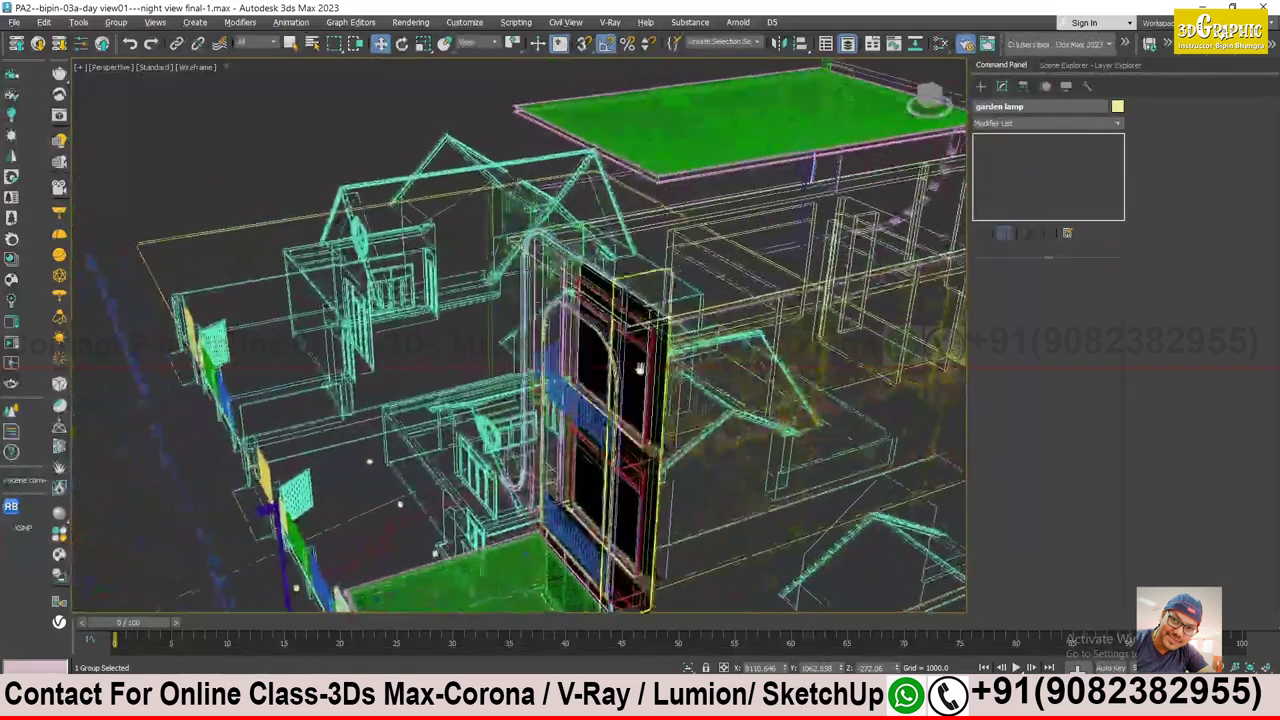
pyautogui.scroll(3, 519, 335)
pyautogui.click(615, 220)
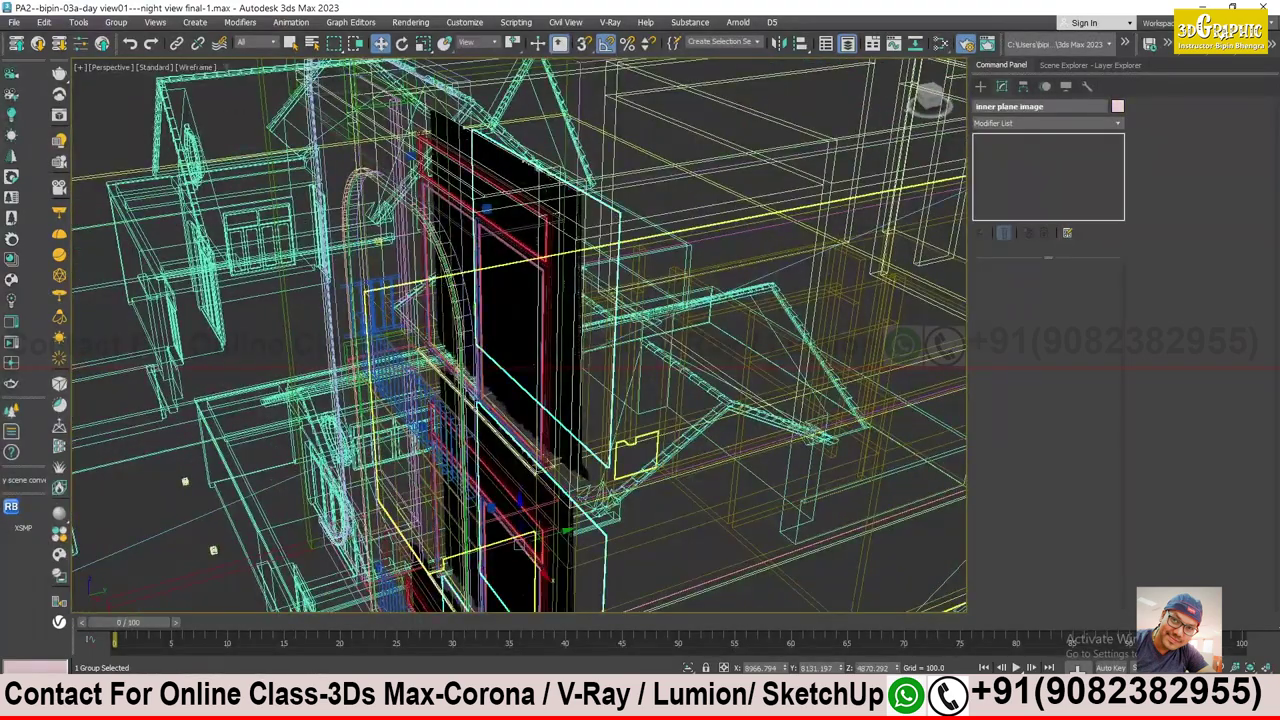
pyautogui.hotkey('alt', 'q')
pyautogui.press('F3')
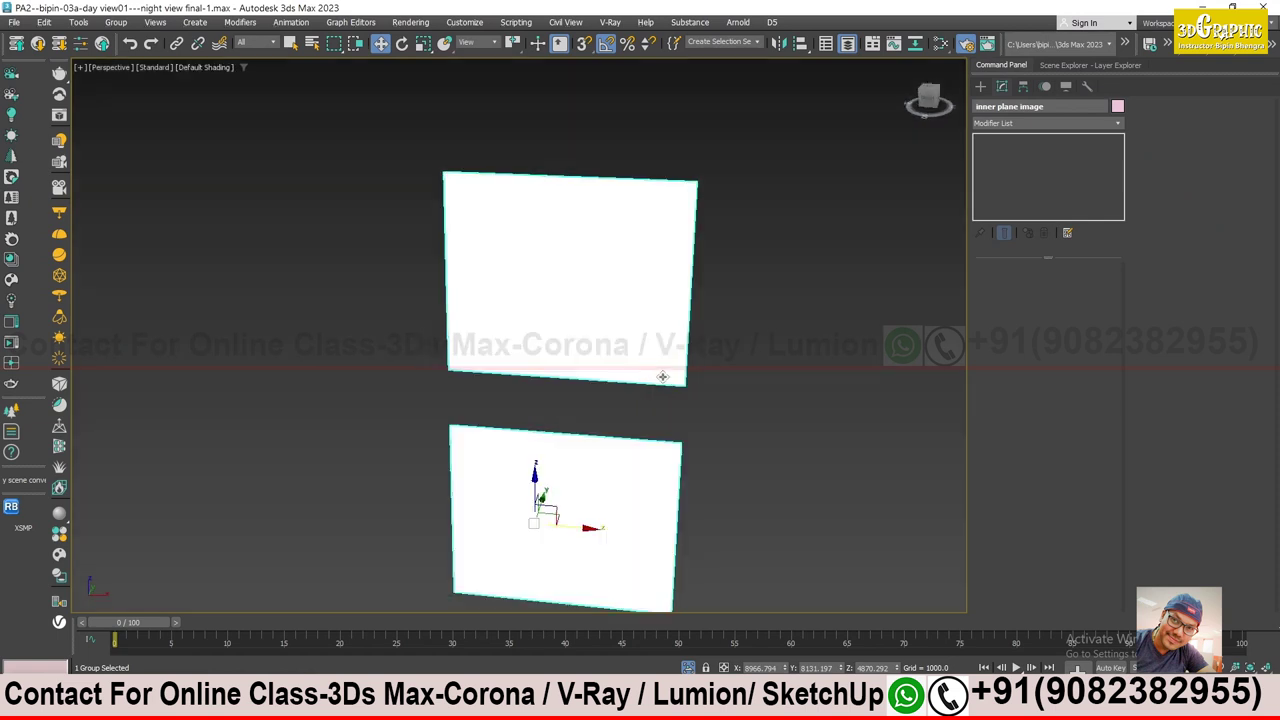
pyautogui.scroll(-2, 658, 350)
pyautogui.moveTo(640, 413); pyautogui.dragTo(613, 388, button='middle')
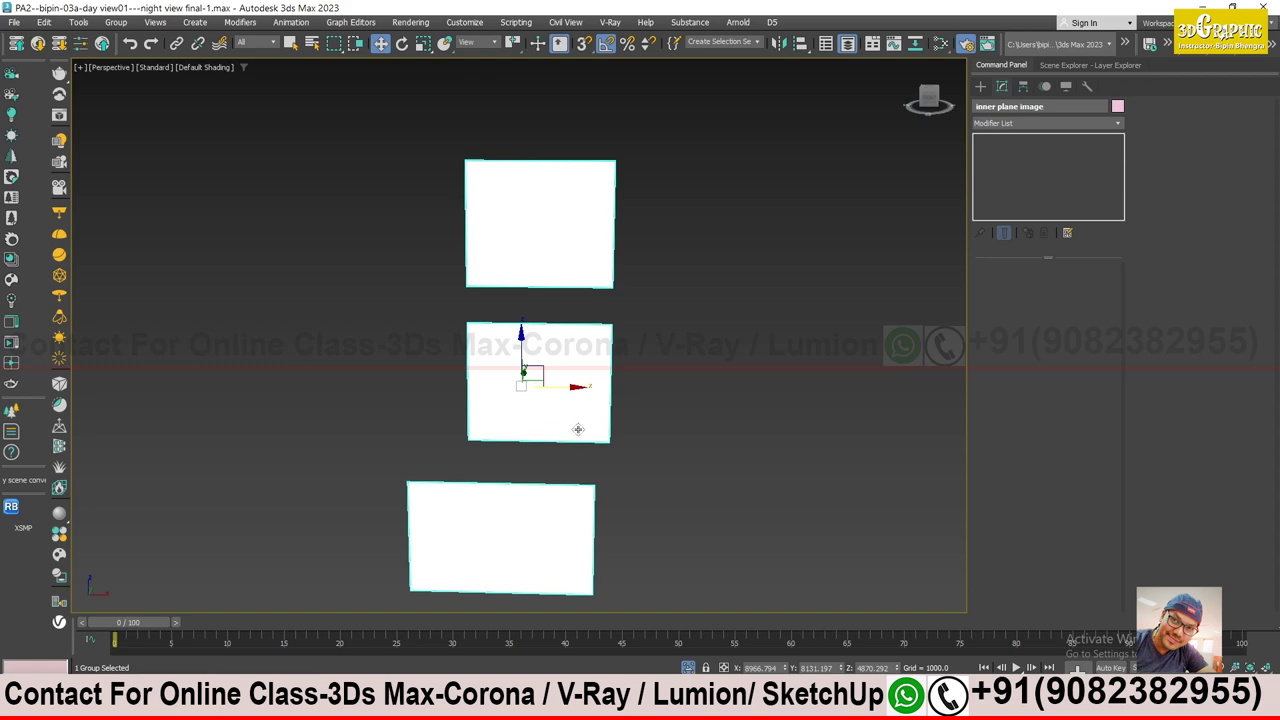
pyautogui.moveTo(577, 429); pyautogui.dragTo(490, 434, button='middle')
# - Inspect the planes' VRayLight material and interior-night Bitmap preview, then bring back the V-Ray frame buffer
pyautogui.press('m')
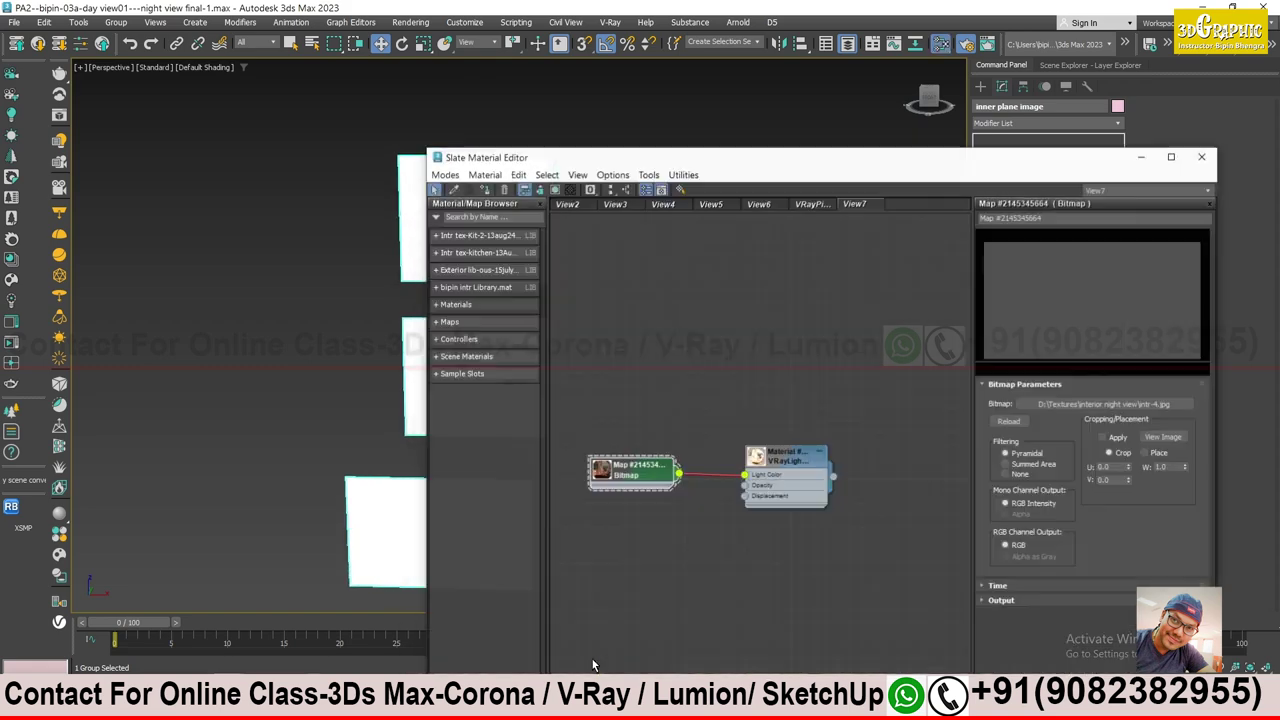
pyautogui.moveTo(530, 153)
pyautogui.mouseDown()
pyautogui.moveTo(556, 159)
pyautogui.moveTo(681, 125)
pyautogui.mouseUp()
pyautogui.scroll(2, 888, 407)
pyautogui.moveTo(982, 126); pyautogui.dragTo(737, 112)
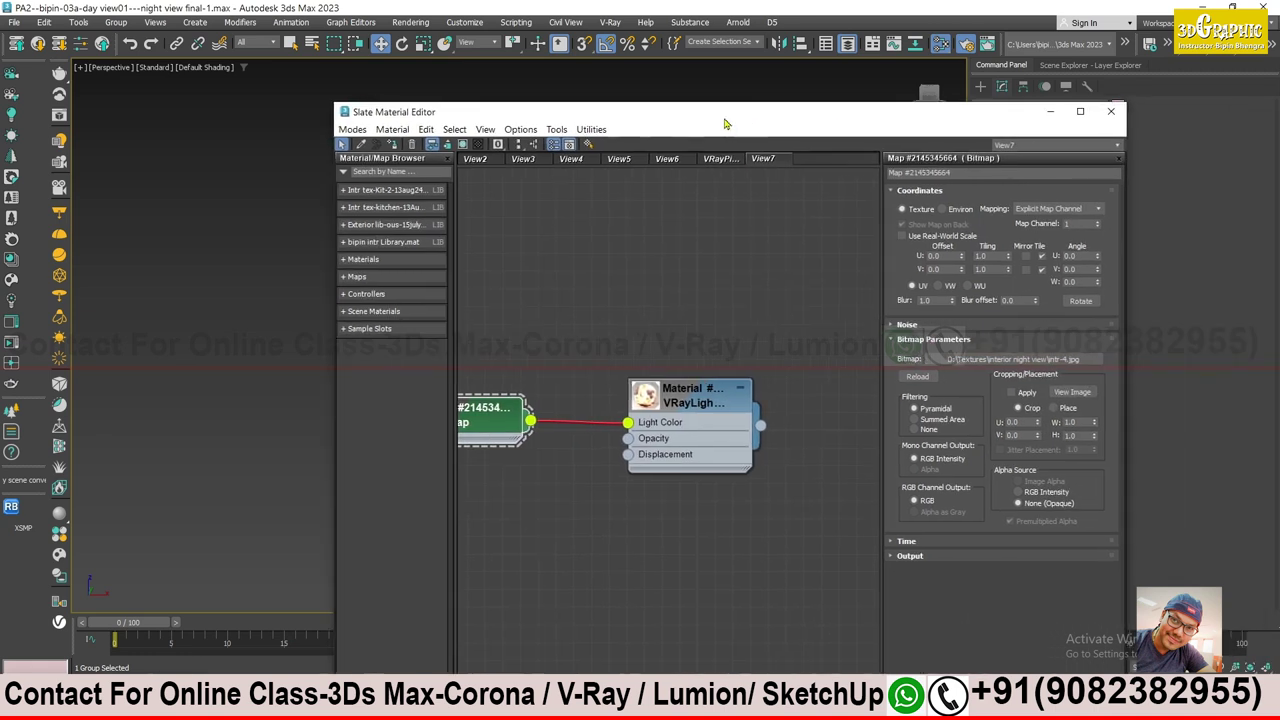
pyautogui.click(688, 396)
pyautogui.moveTo(580, 336); pyautogui.dragTo(757, 309, button='middle')
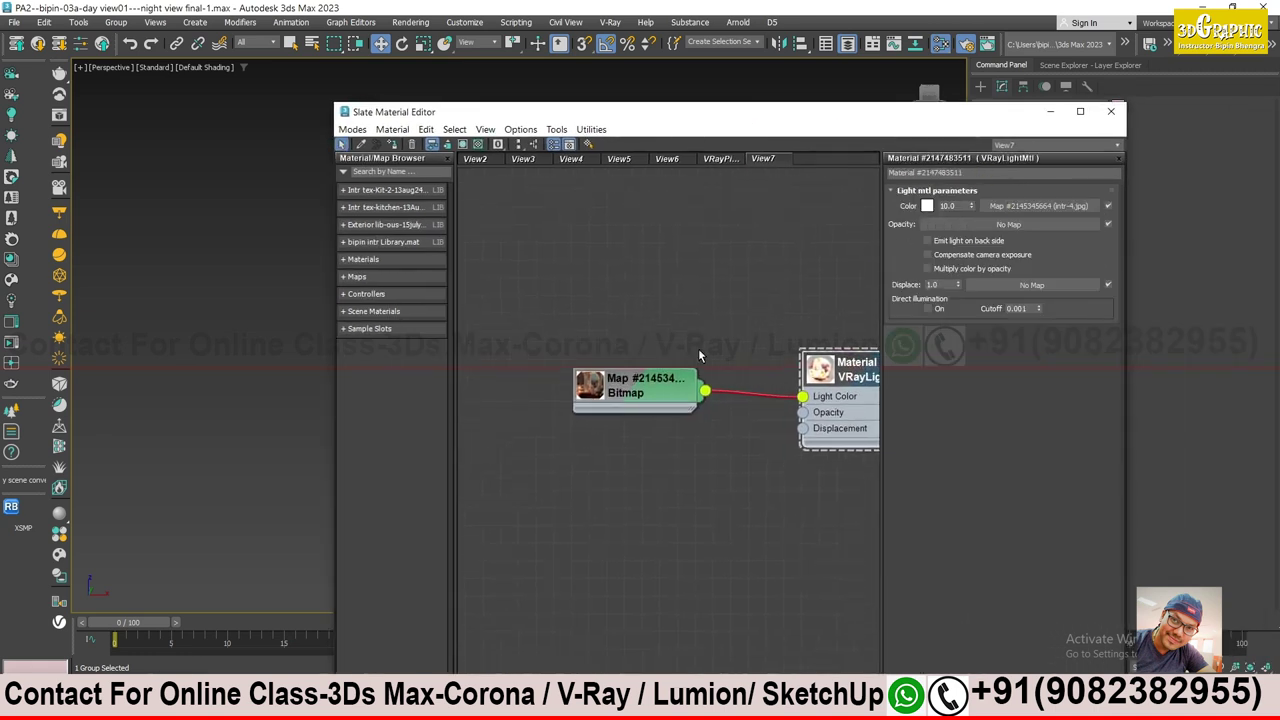
pyautogui.click(647, 393)
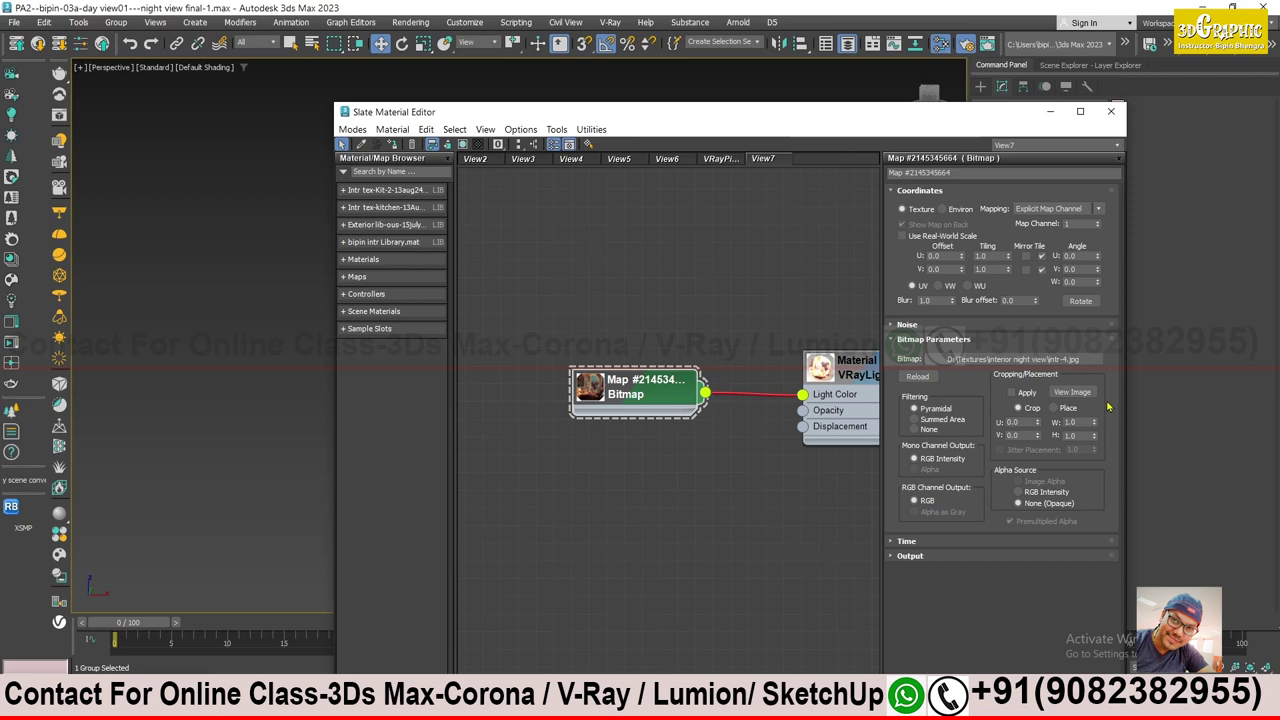
pyautogui.click(1072, 392)
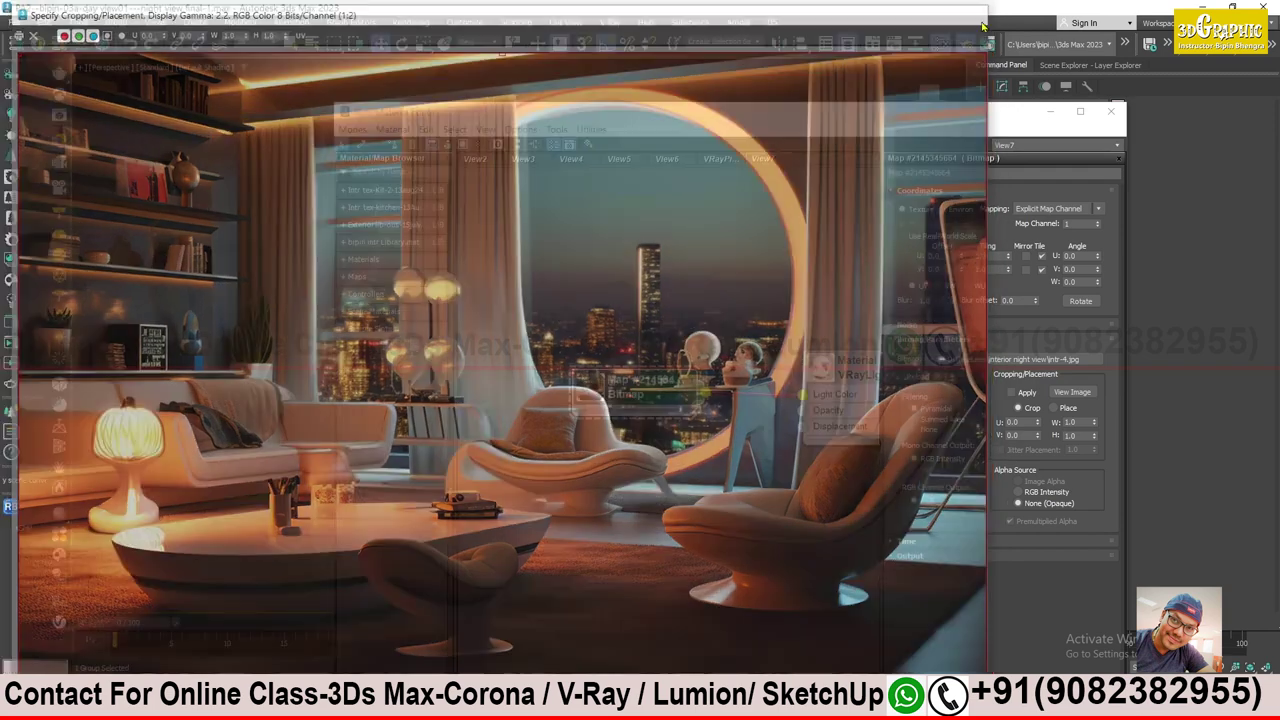
pyautogui.click(978, 10)
pyautogui.moveTo(600, 111); pyautogui.dragTo(939, 498)
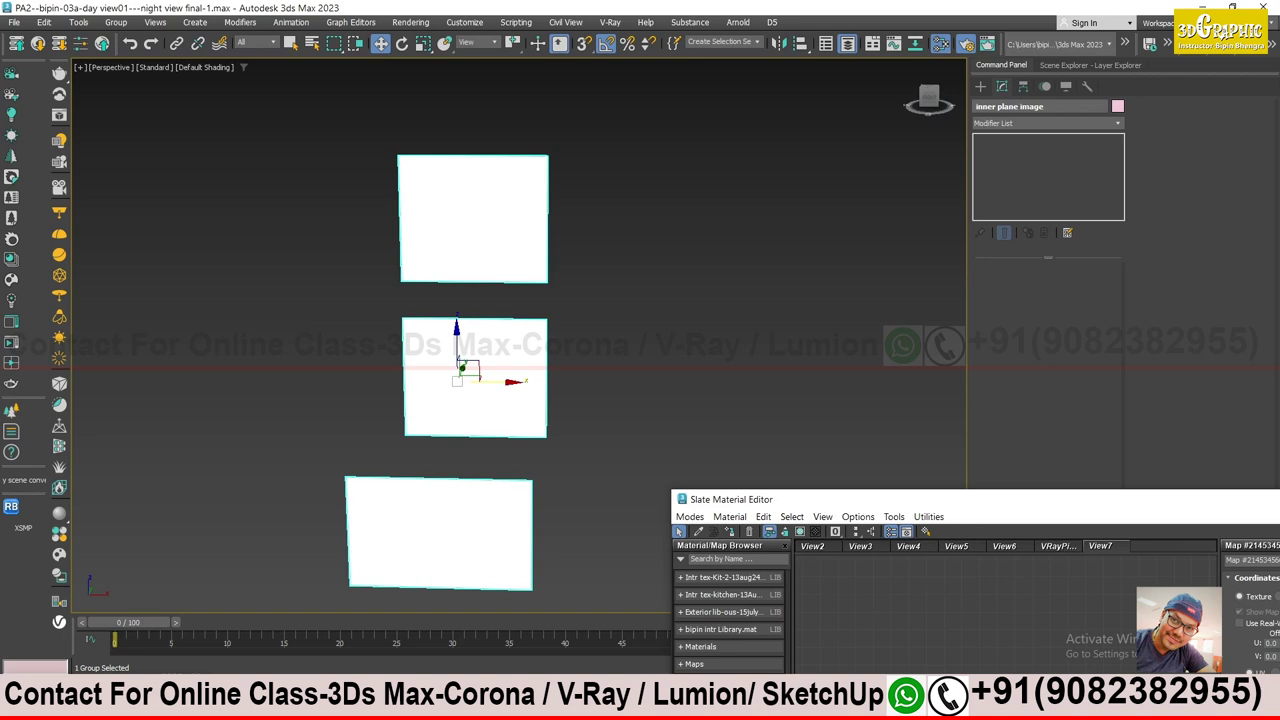
pyautogui.click(965, 43)
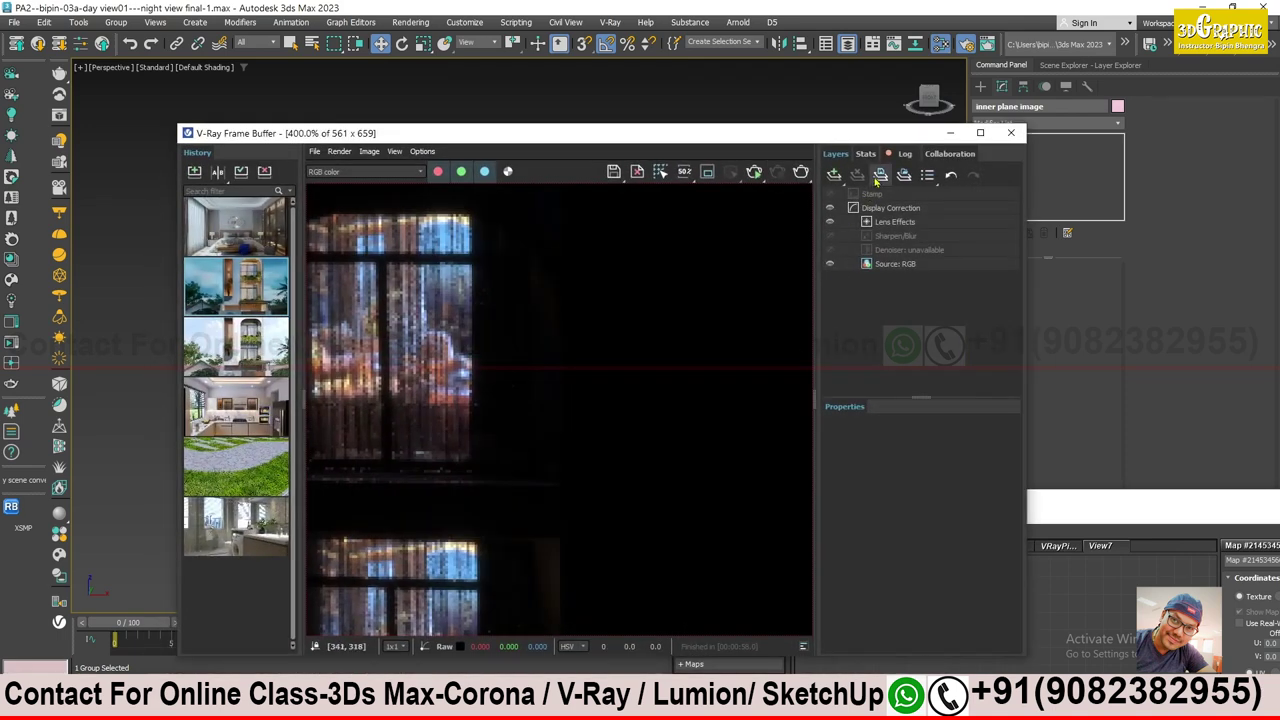
# - Restart the interactive render and turn off the Lens Effects glow in the frame buffer
pyautogui.click(756, 173)
pyautogui.moveTo(723, 133); pyautogui.dragTo(1021, 91)
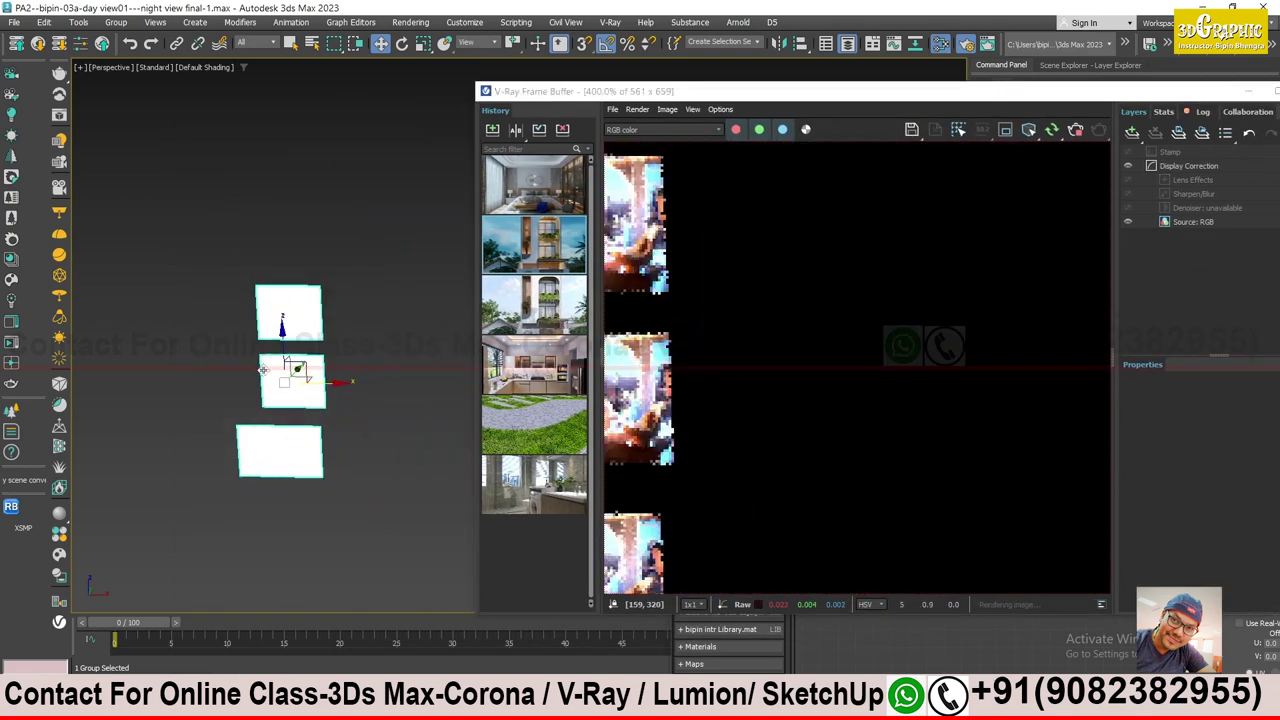
pyautogui.scroll(-3, 399, 352)
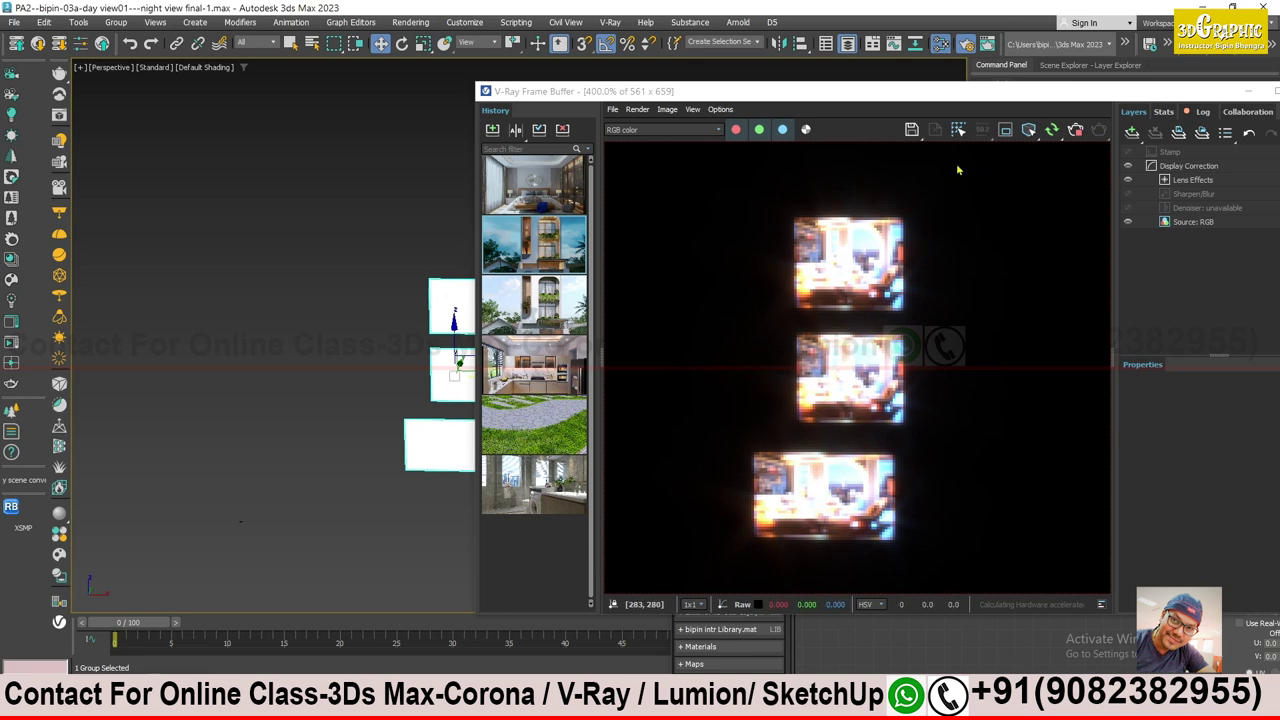
pyautogui.click(1128, 179)
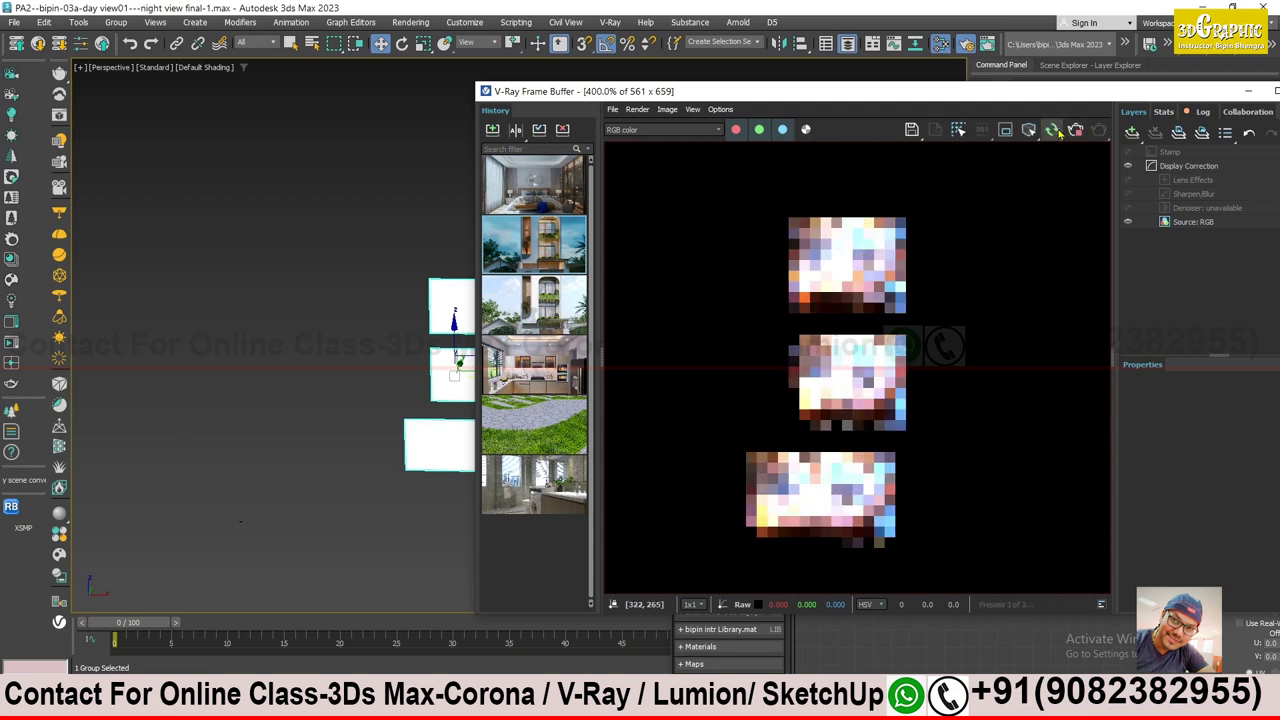
pyautogui.moveTo(1042, 97)
pyautogui.mouseDown()
pyautogui.moveTo(840, 131)
pyautogui.moveTo(540, 131)
pyautogui.mouseUp()
# - Set the inner plane's VRayLight material colour multiplier to 1 and compare the render
pyautogui.press('m')
pyautogui.moveTo(1213, 479)
pyautogui.mouseDown()
pyautogui.moveTo(1171, 292)
pyautogui.moveTo(853, 264)
pyautogui.mouseUp()
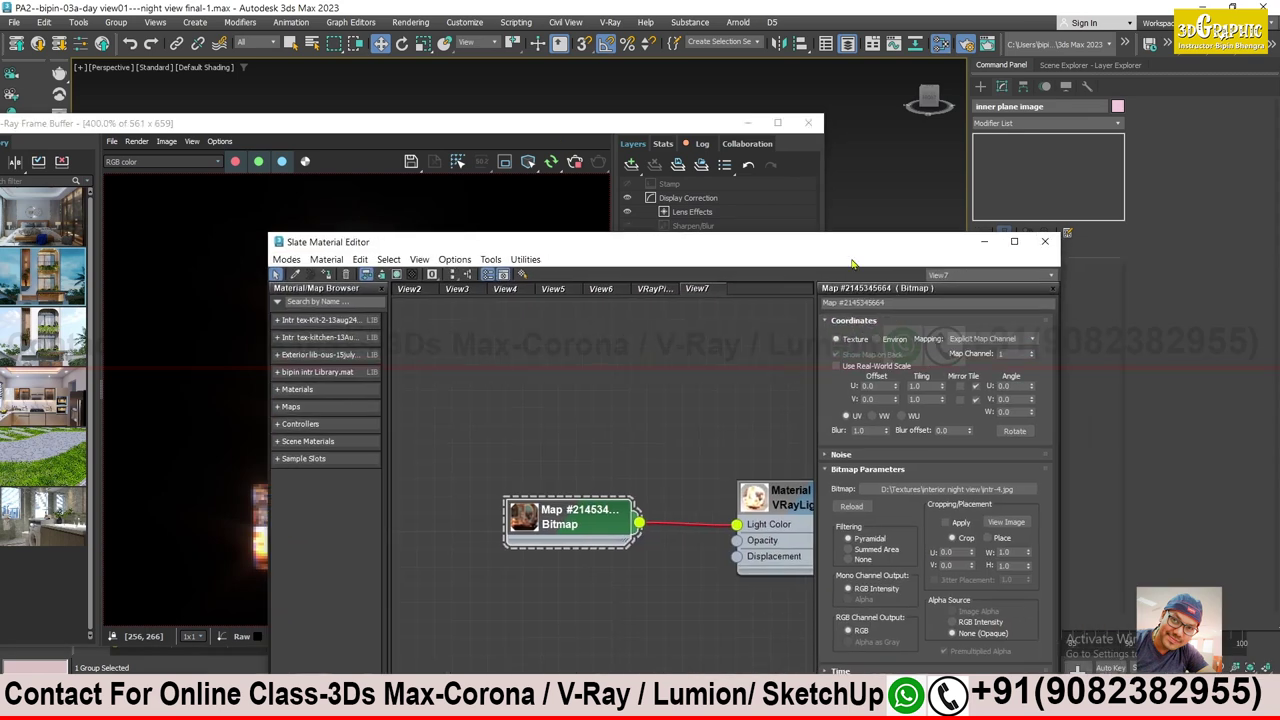
pyautogui.click(777, 504)
pyautogui.doubleClick(880, 336)
pyautogui.write('1')
pyautogui.press('Return')
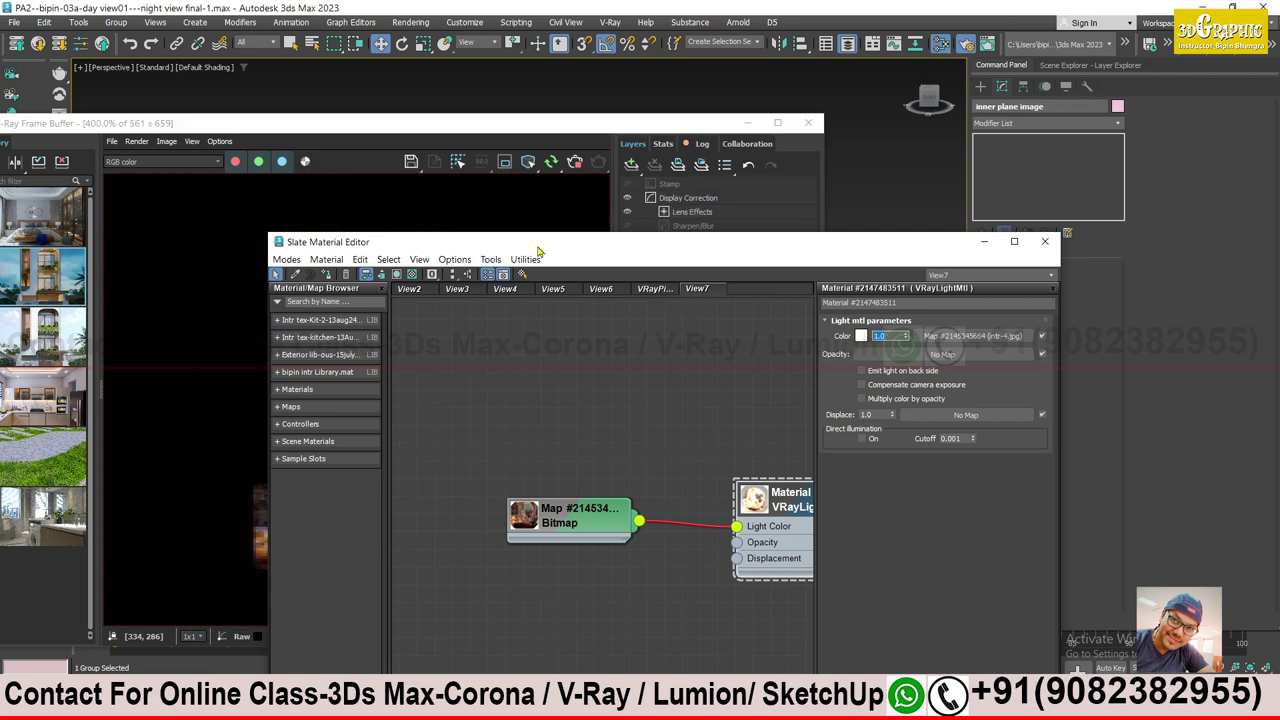
pyautogui.moveTo(537, 250); pyautogui.dragTo(774, 242)
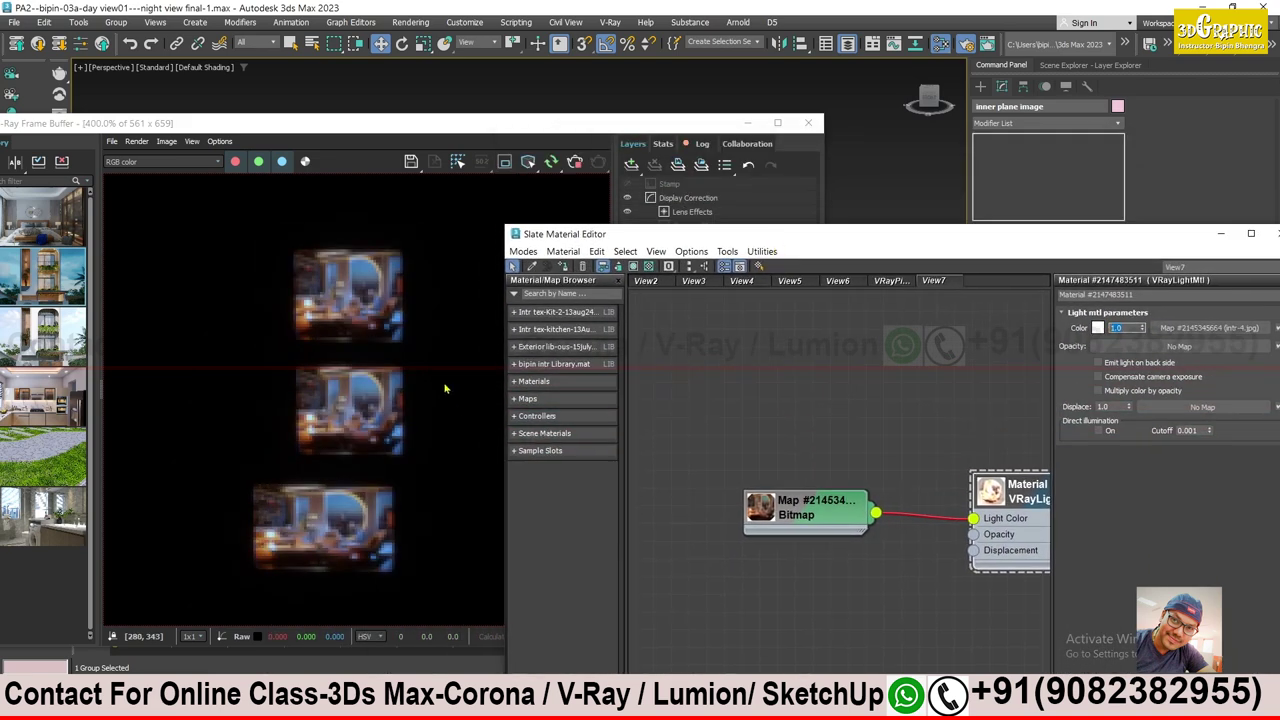
pyautogui.moveTo(870, 238); pyautogui.dragTo(712, 244)
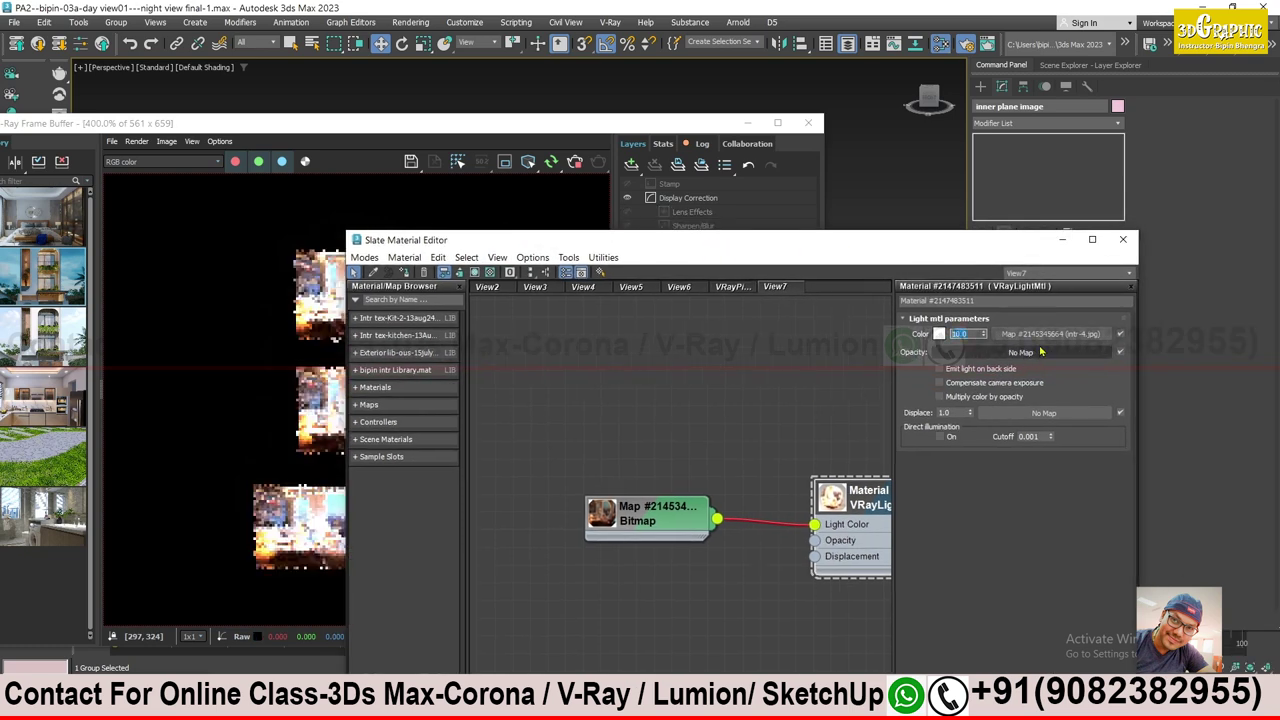
pyautogui.click(740, 123)
pyautogui.click(750, 123)
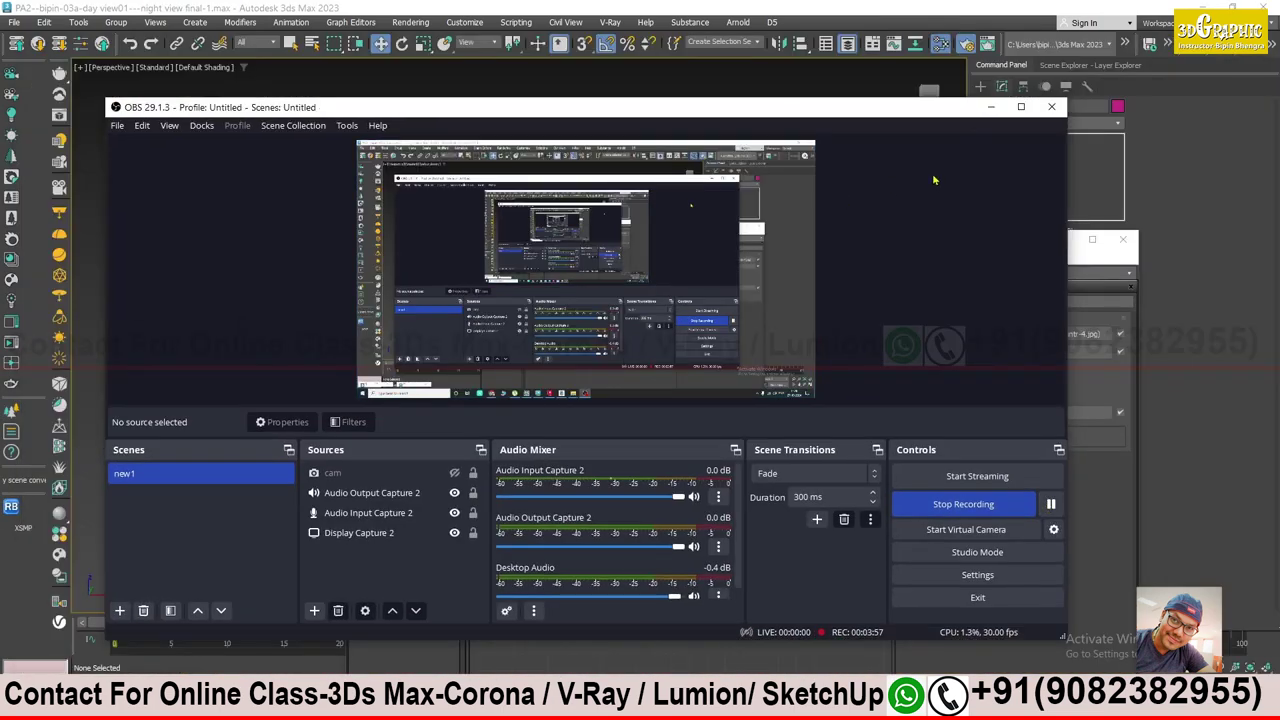
# - Hide the recorder and material editor, zoom out over the whole street, and show the Layer Explorer
pyautogui.click(993, 107)
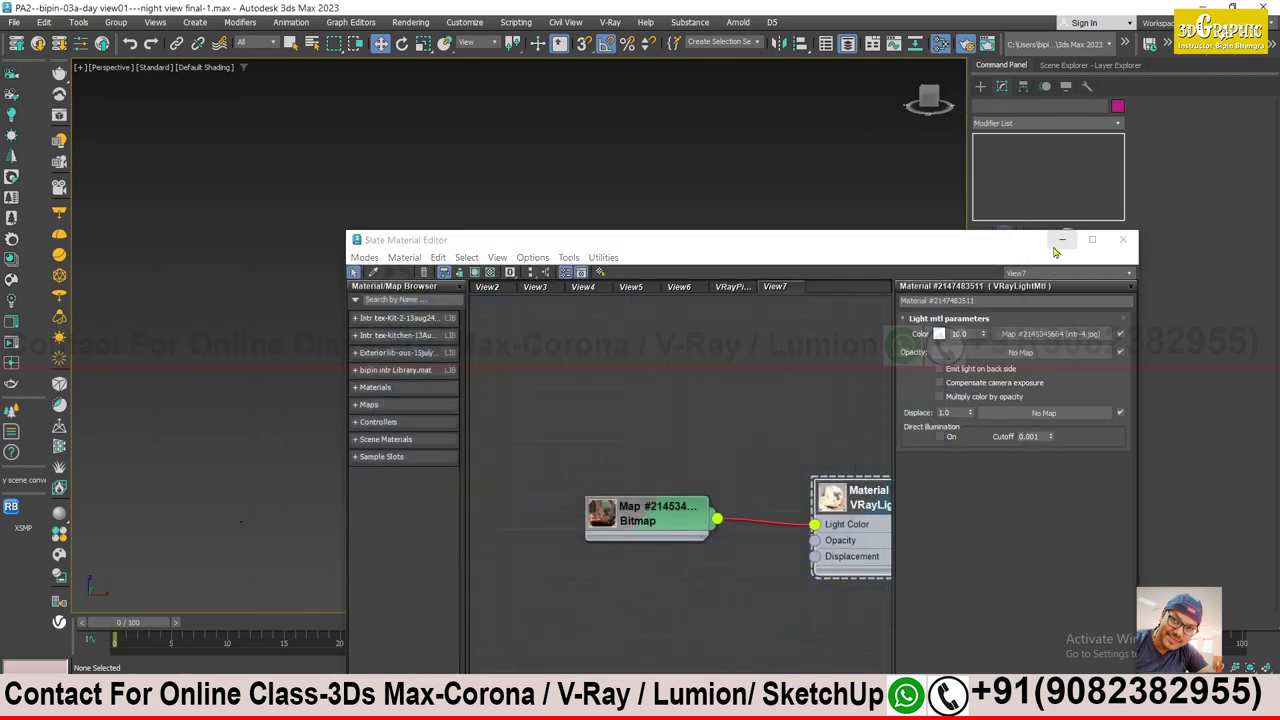
pyautogui.click(1062, 240)
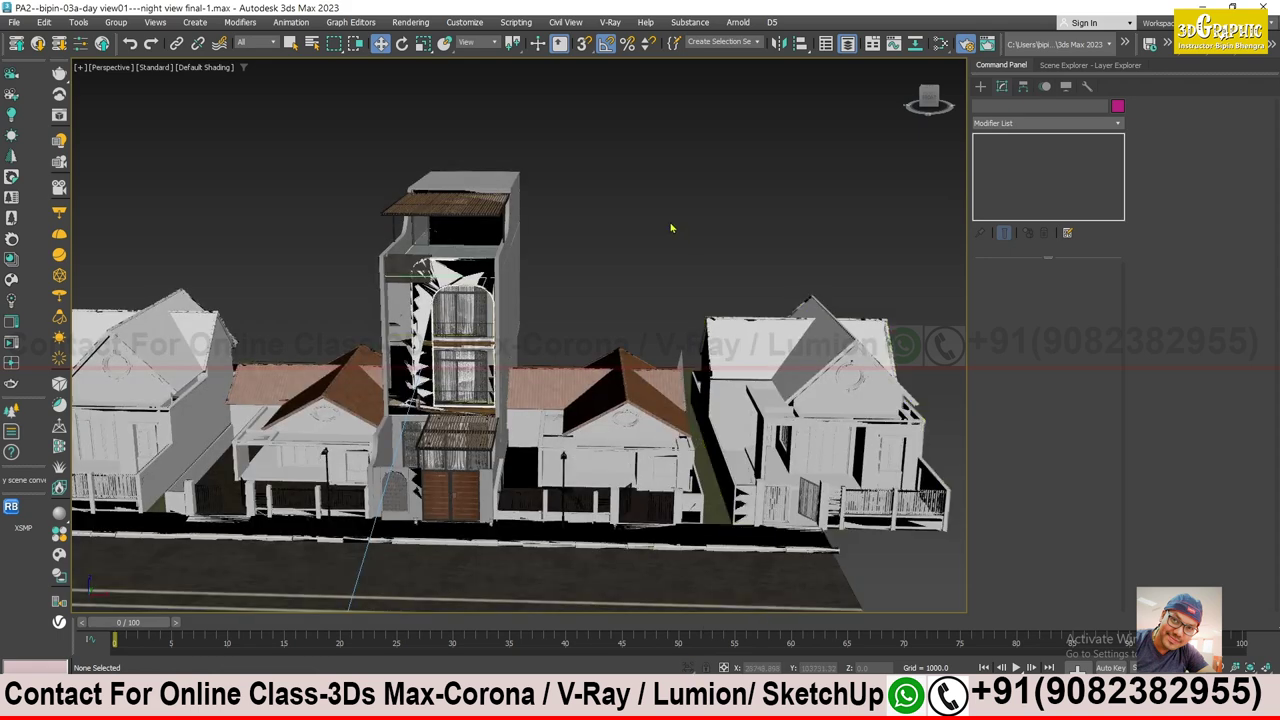
pyautogui.scroll(-5, 655, 228)
pyautogui.moveTo(655, 228)
pyautogui.keyDown('alt'); pyautogui.mouseDown(button='middle')
pyautogui.moveTo(685, 235)
pyautogui.moveTo(620, 240)
pyautogui.mouseUp(button='middle'); pyautogui.keyUp('alt')
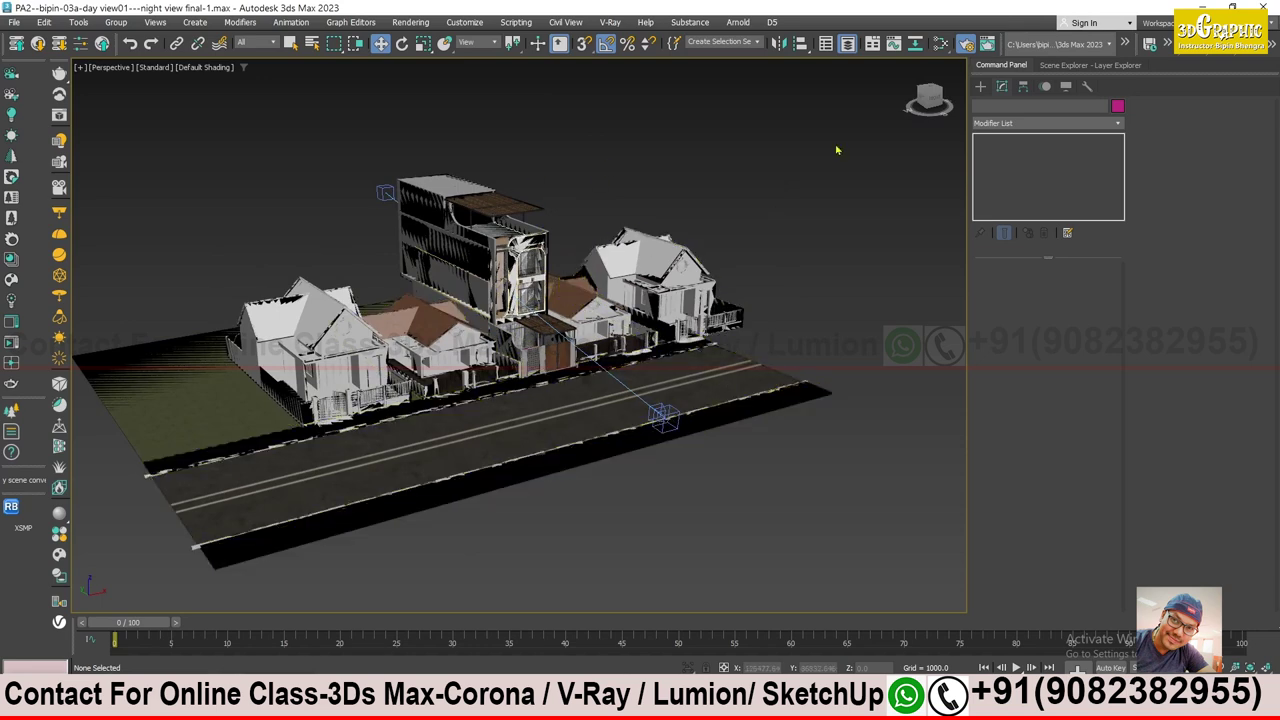
pyautogui.click(1076, 67)
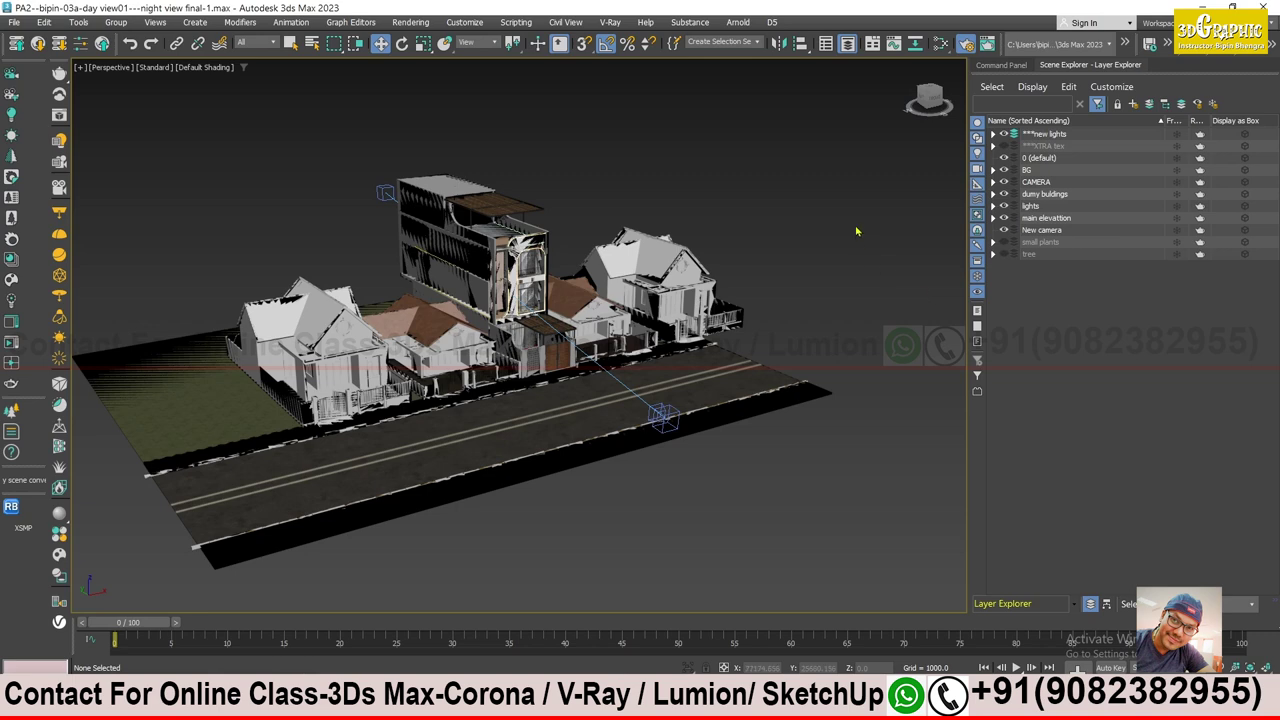
# - Create a new layer named ***New lights-1
pyautogui.click(1134, 103)
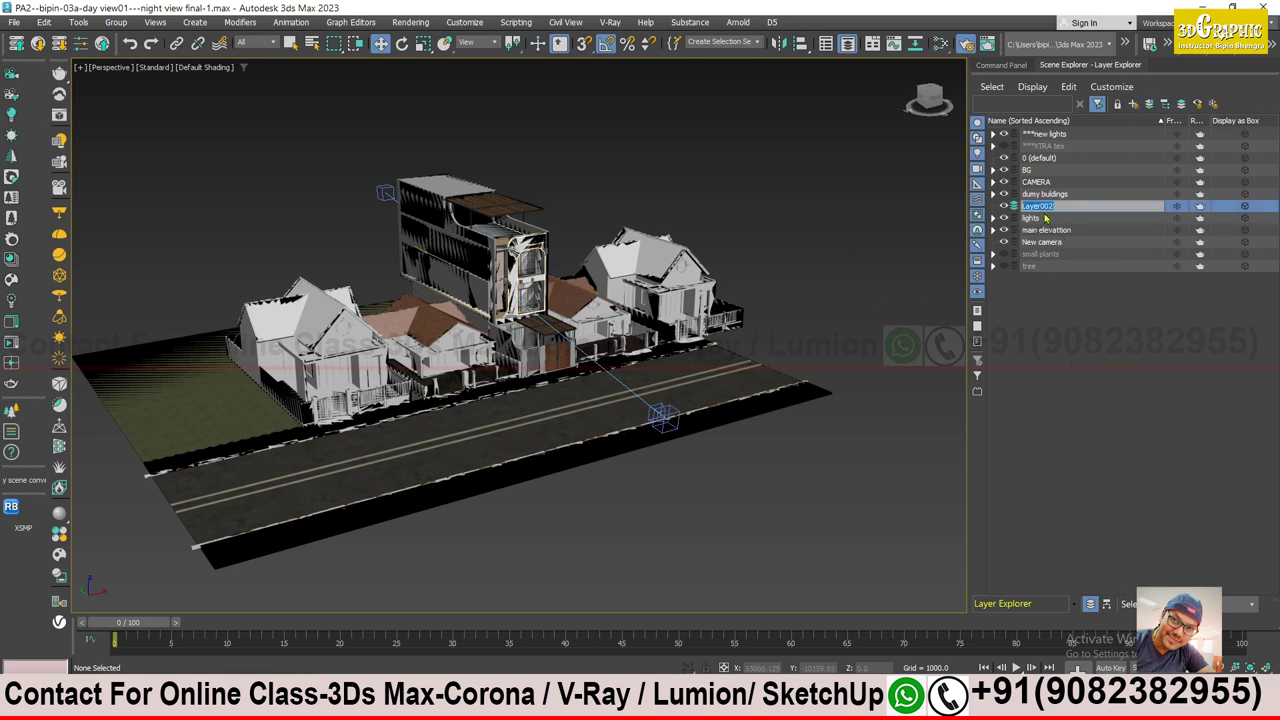
pyautogui.write('***New lights-1')
pyautogui.press('Return')
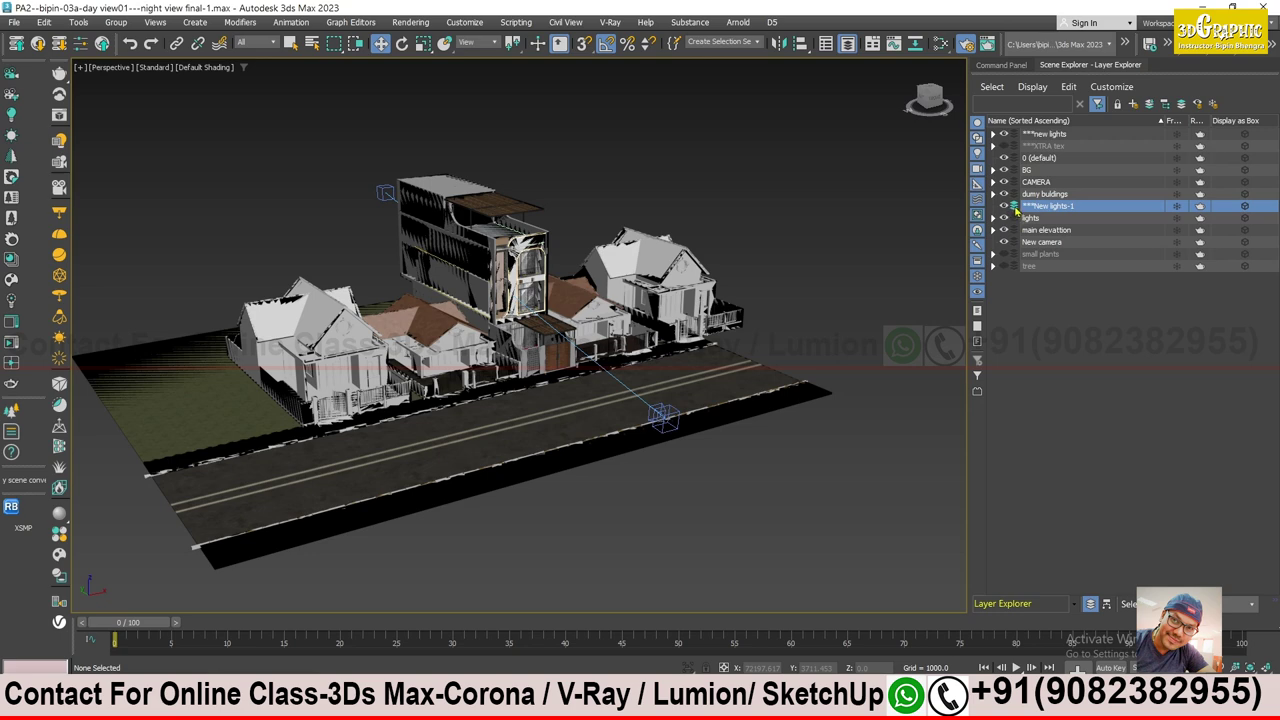
# - Return to the Command Panel's Create tab and lower the street view slightly
pyautogui.click(1001, 65)
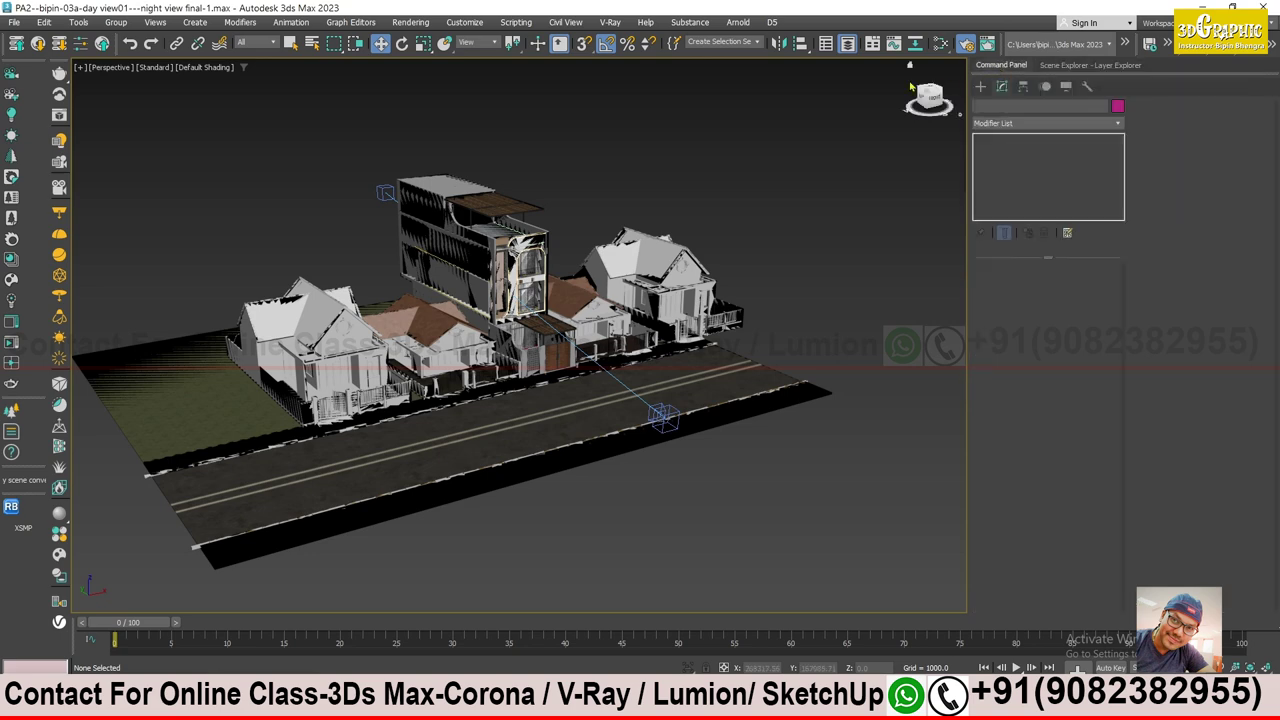
pyautogui.click(980, 86)
pyautogui.moveTo(843, 297)
pyautogui.keyDown('alt'); pyautogui.mouseDown(button='middle')
pyautogui.moveTo(853, 326)
pyautogui.moveTo(837, 325)
pyautogui.mouseUp(button='middle'); pyautogui.keyUp('alt')
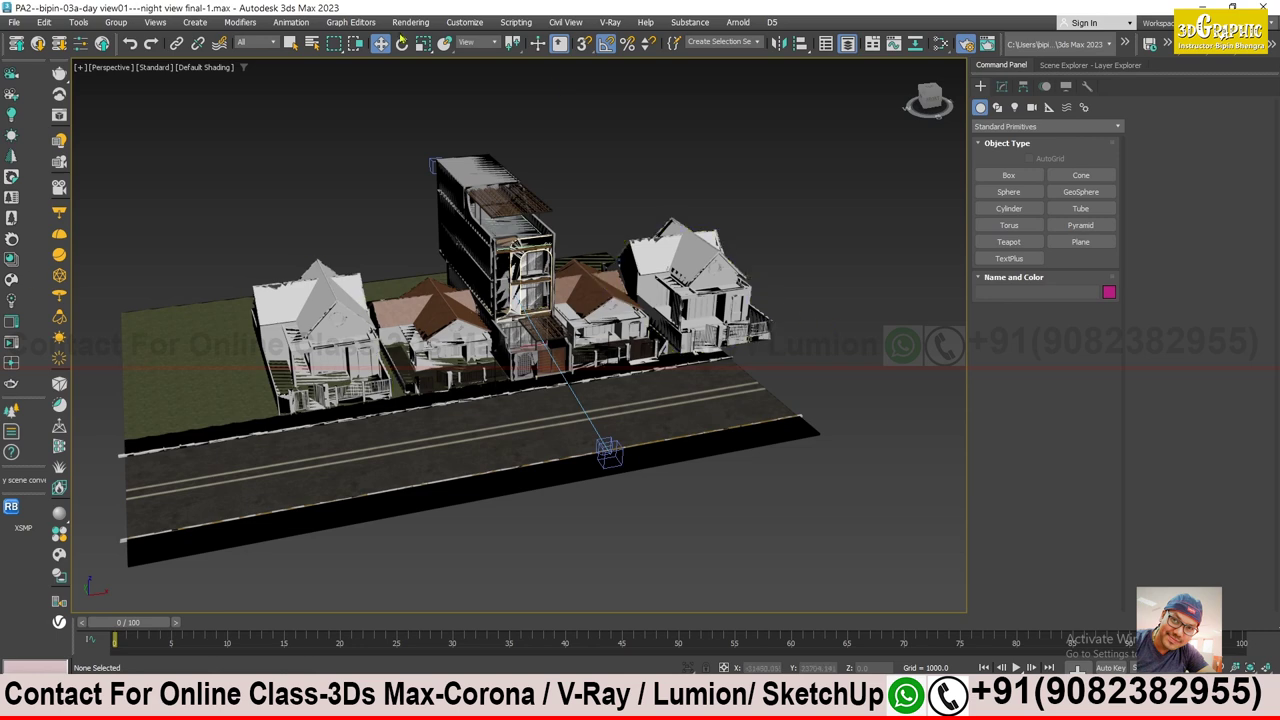
pyautogui.moveTo(664, 148); pyautogui.dragTo(673, 203, button='middle')
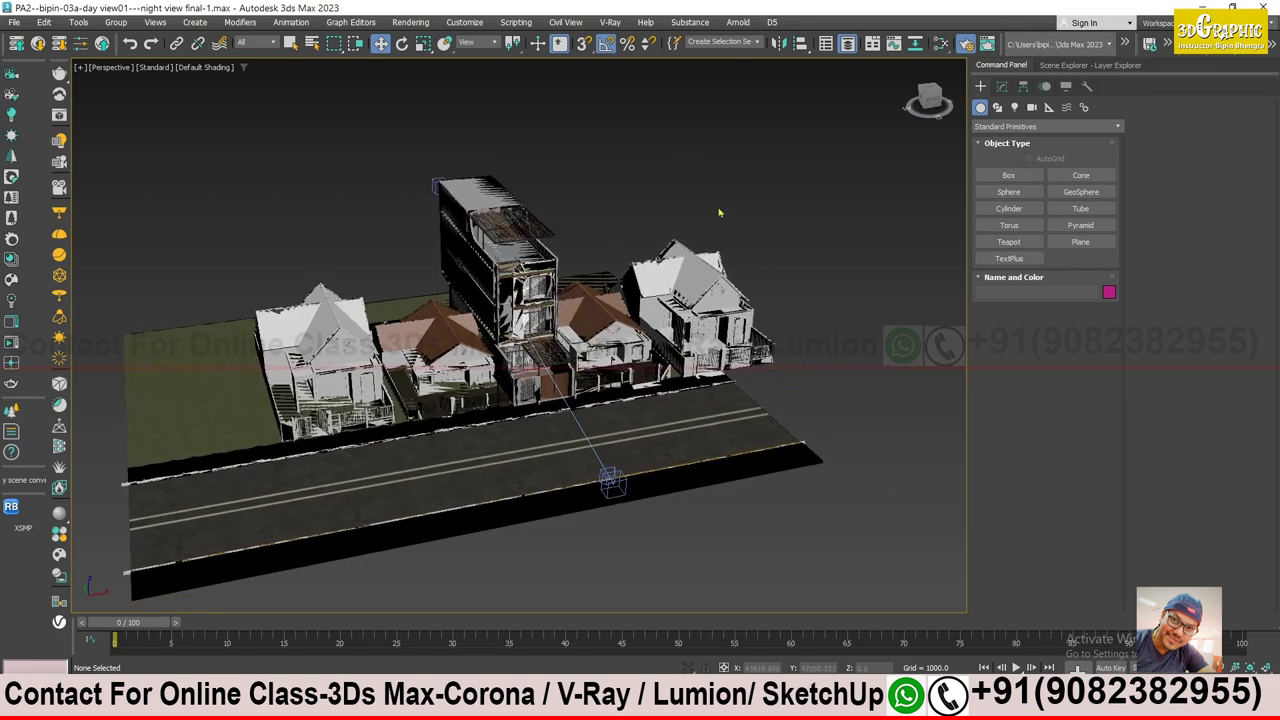
# - Create a V-Ray Dome light and place it beside the street scene
pyautogui.click(1015, 107)
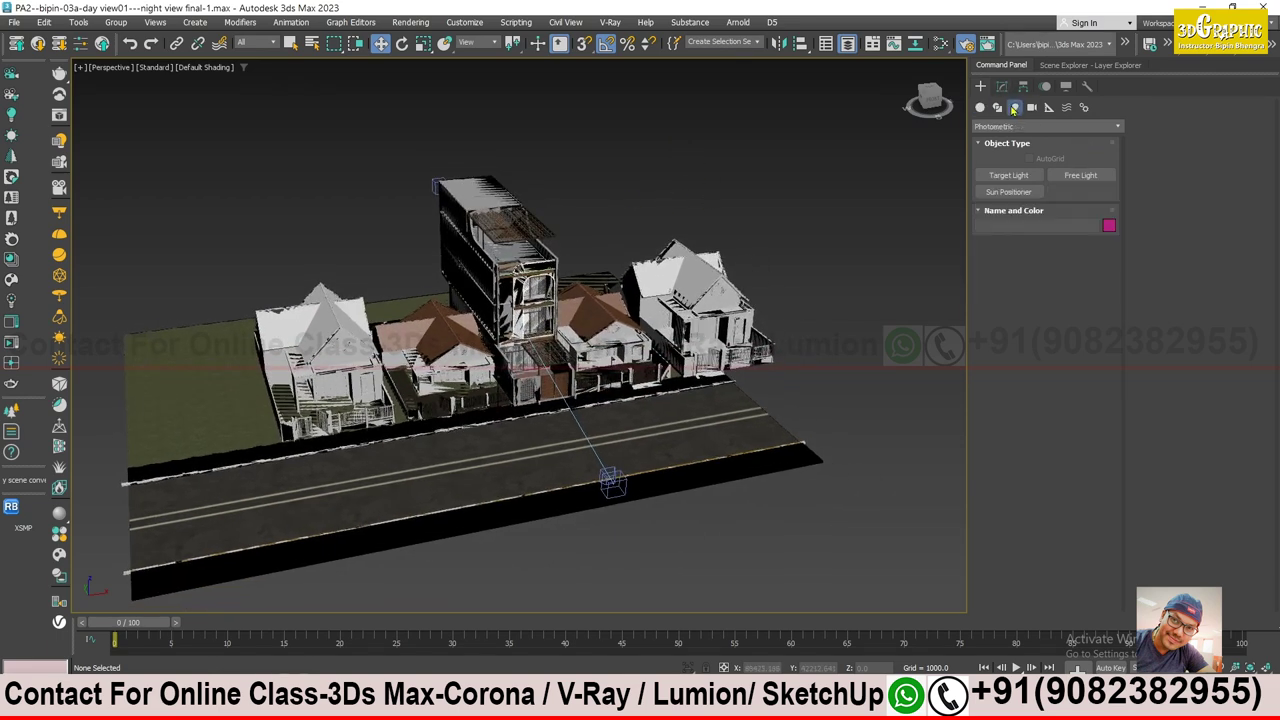
pyautogui.click(1054, 127)
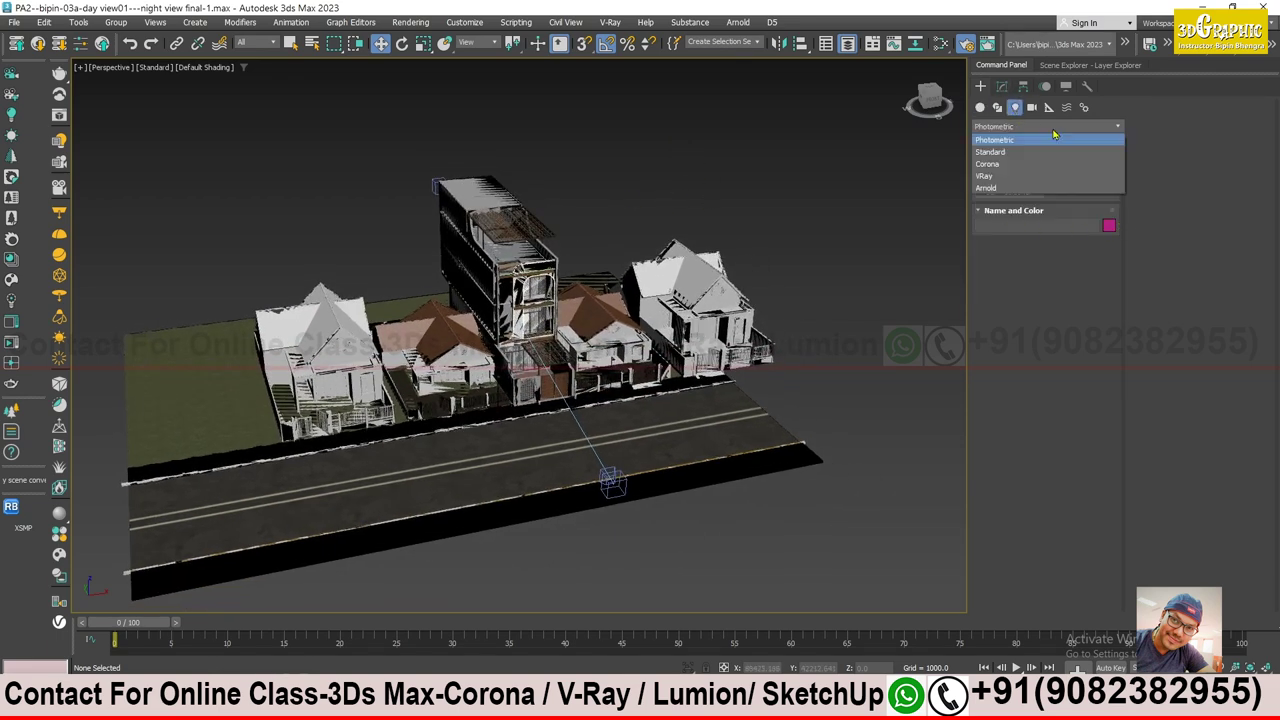
pyautogui.click(988, 176)
pyautogui.click(1009, 176)
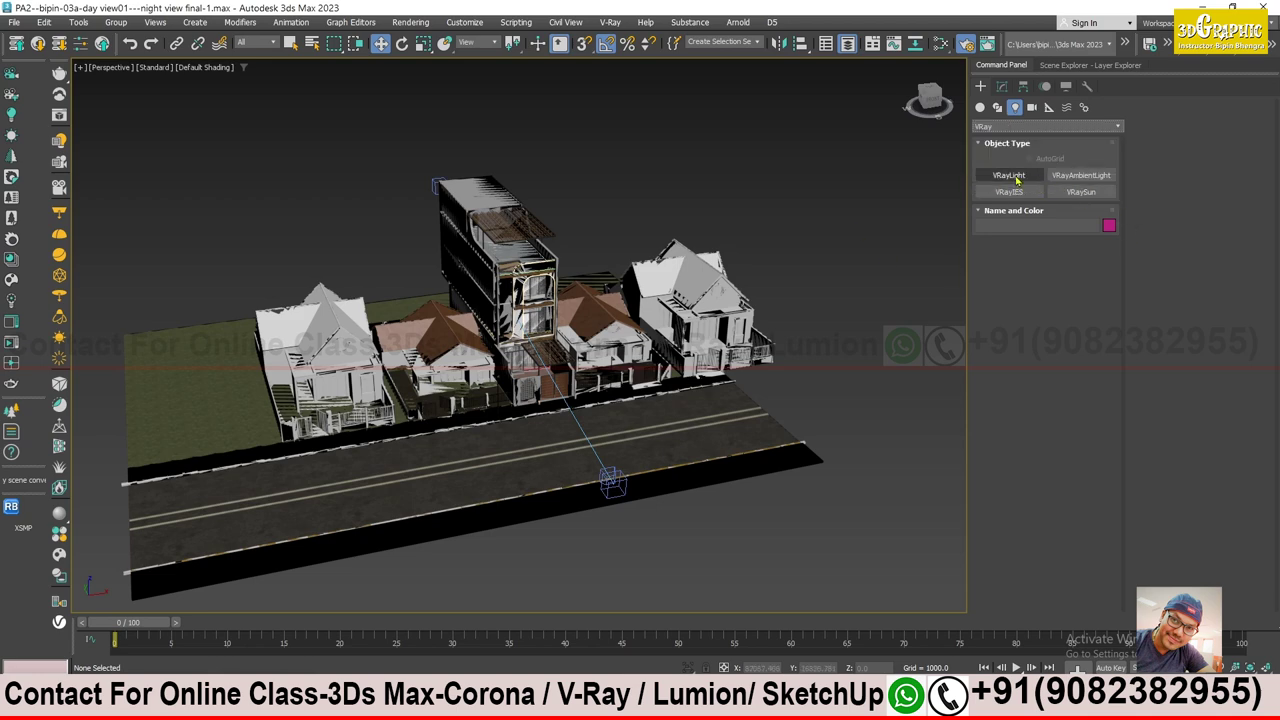
pyautogui.click(1078, 257)
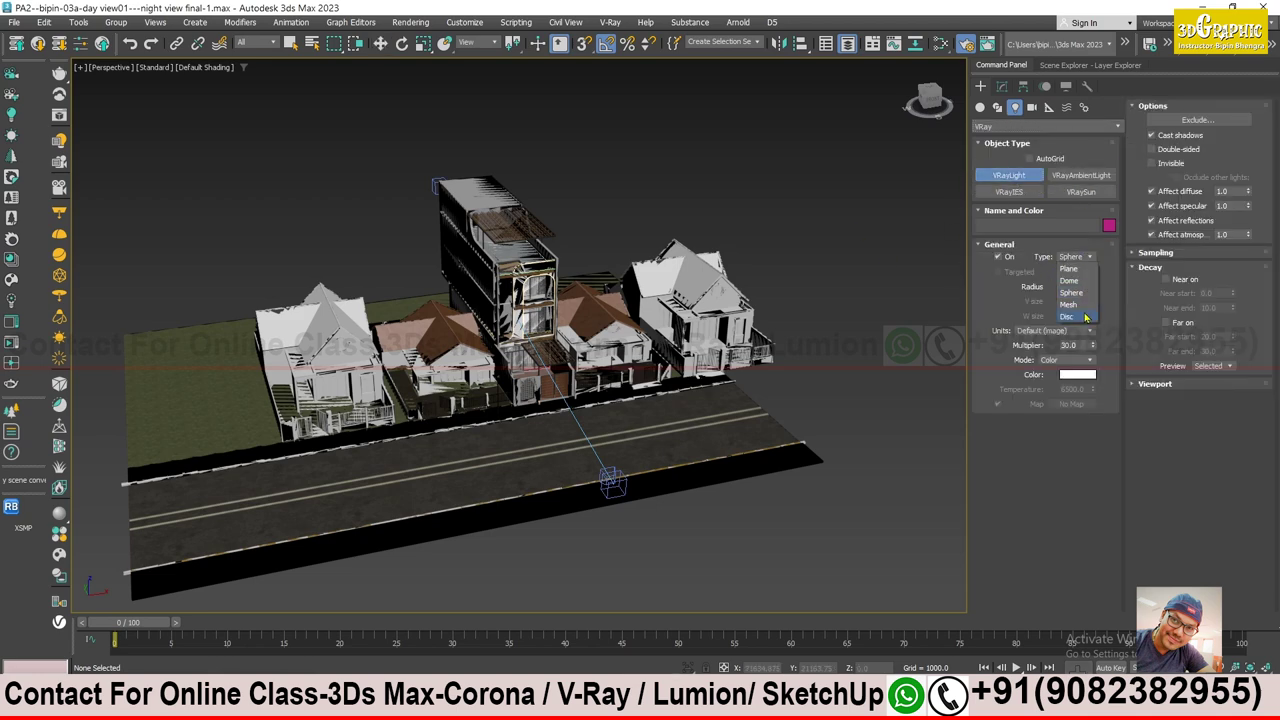
pyautogui.click(1070, 280)
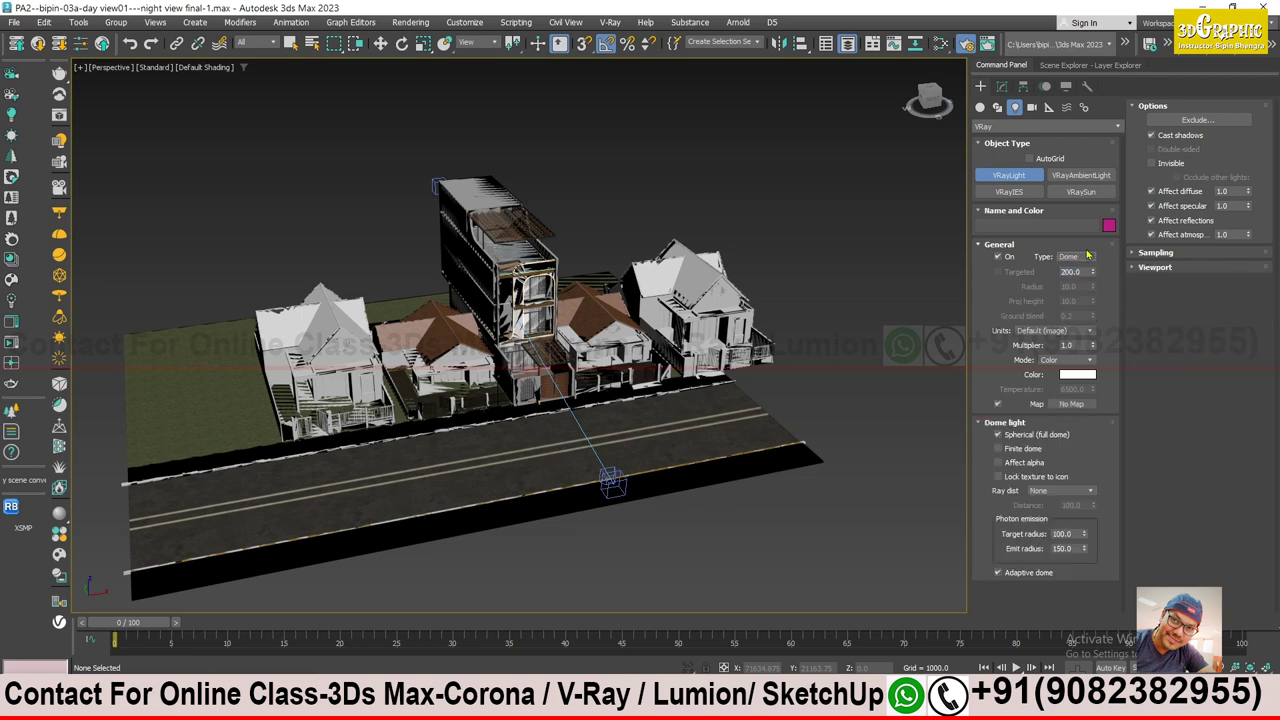
pyautogui.moveTo(712, 352); pyautogui.dragTo(612, 312, button='middle')
pyautogui.click(743, 330)
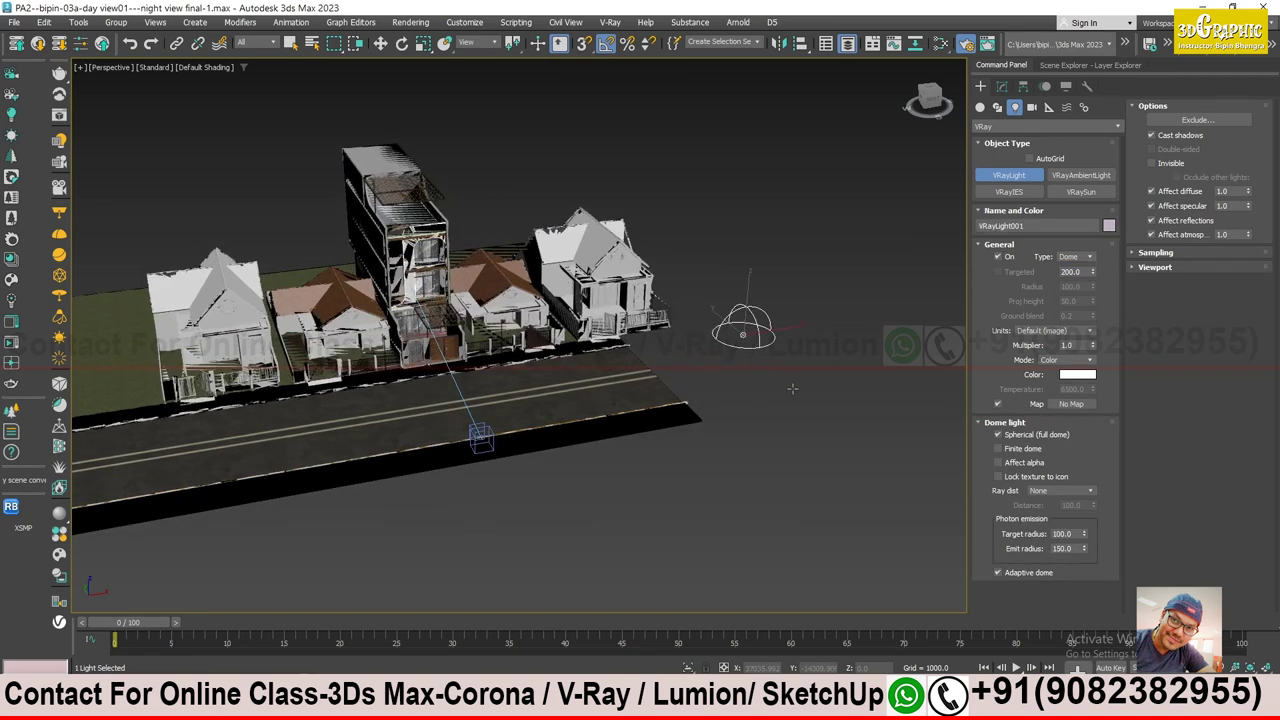
pyautogui.press('w')
# - Rename the light to dome and set its multiplier to 3.0
pyautogui.click(1002, 86)
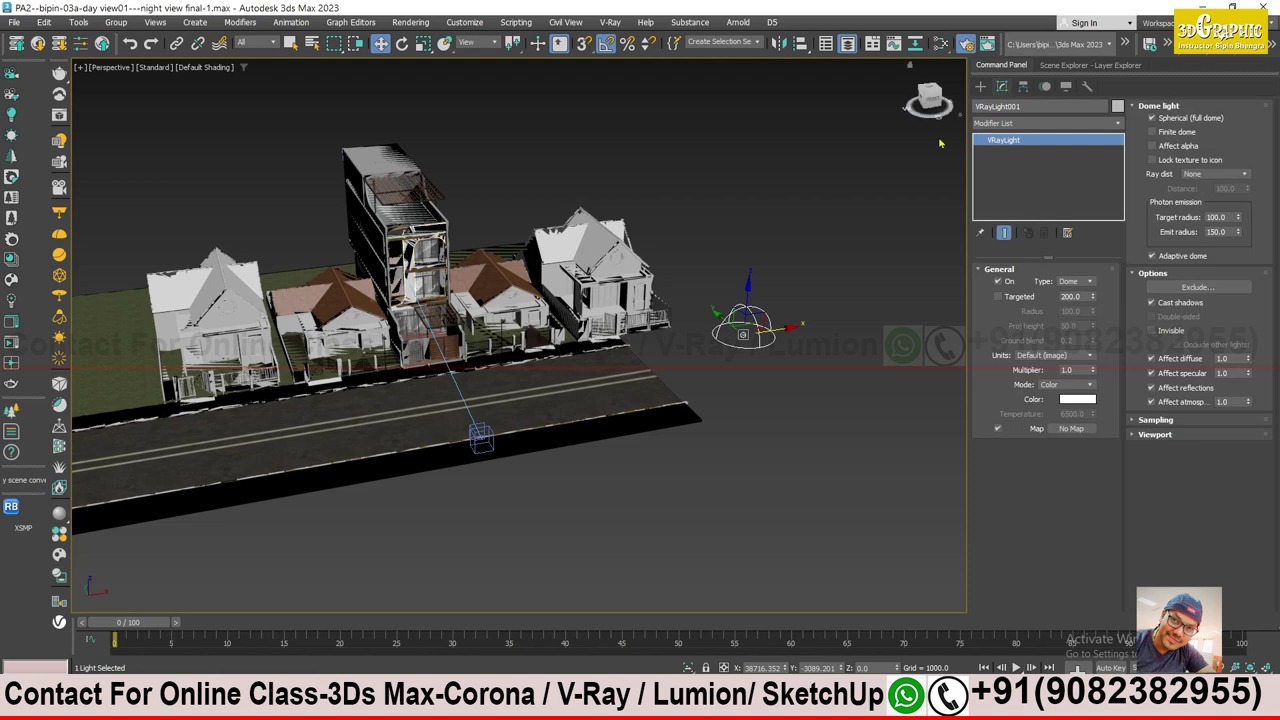
pyautogui.doubleClick(1040, 107)
pyautogui.write('dome')
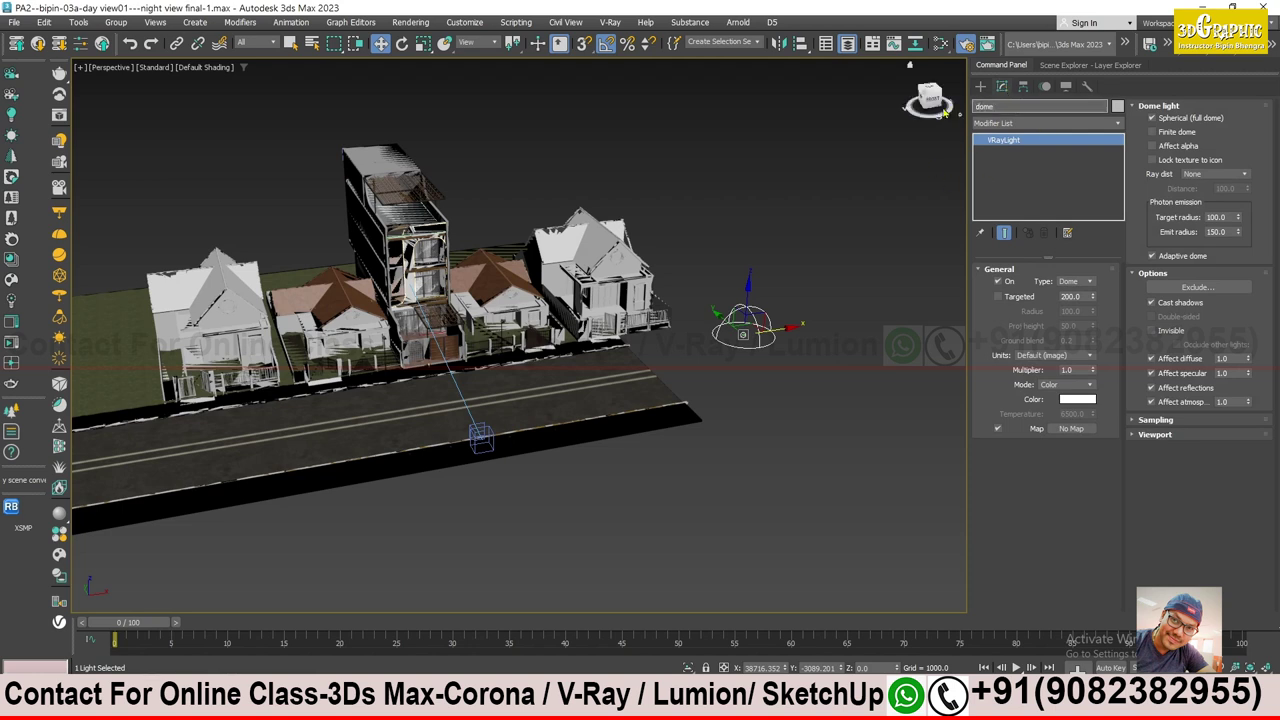
pyautogui.press('Return')
pyautogui.click(1071, 372)
pyautogui.write('3')
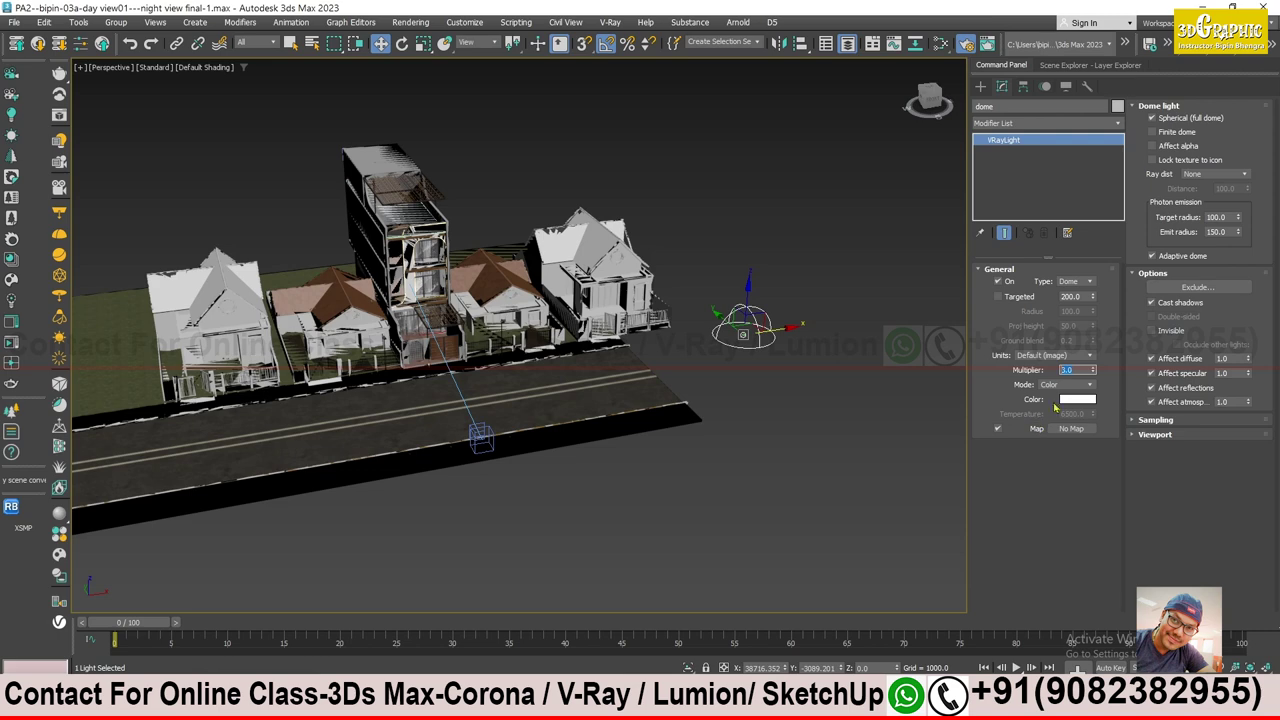
pyautogui.moveTo(794, 376); pyautogui.dragTo(877, 377, button='middle')
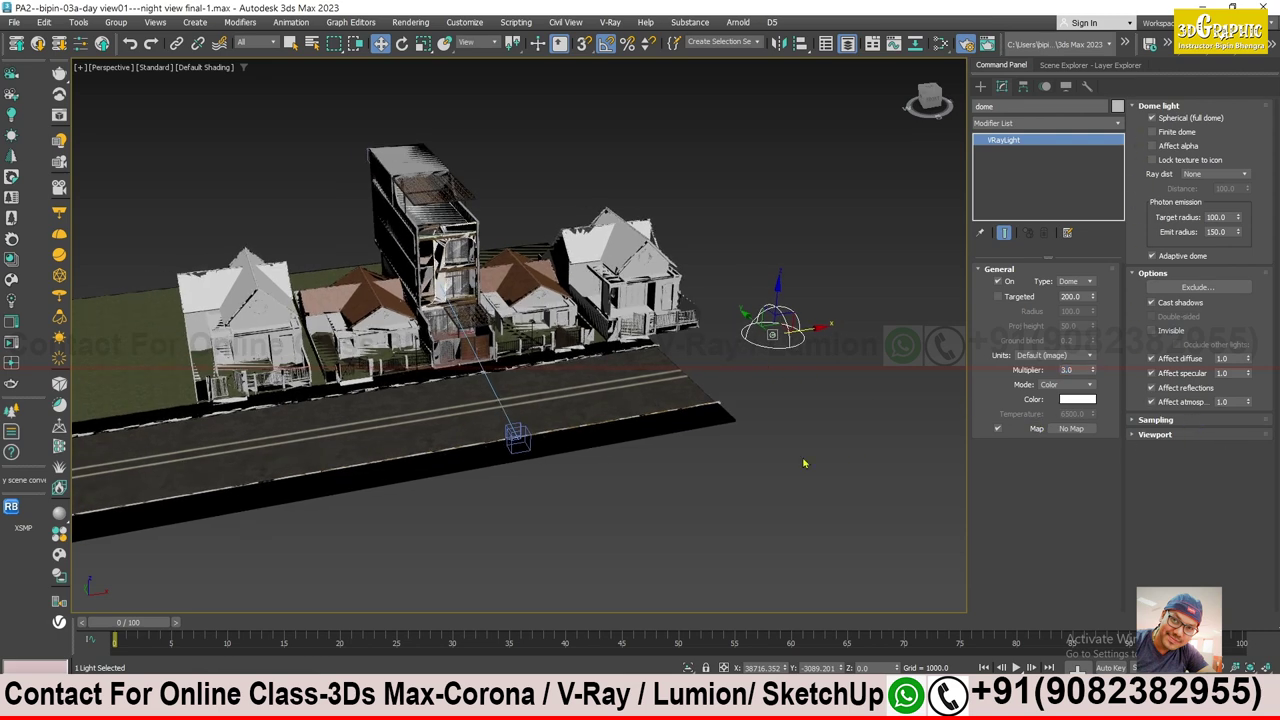
pyautogui.moveTo(774, 437); pyautogui.dragTo(769, 358, button='middle')
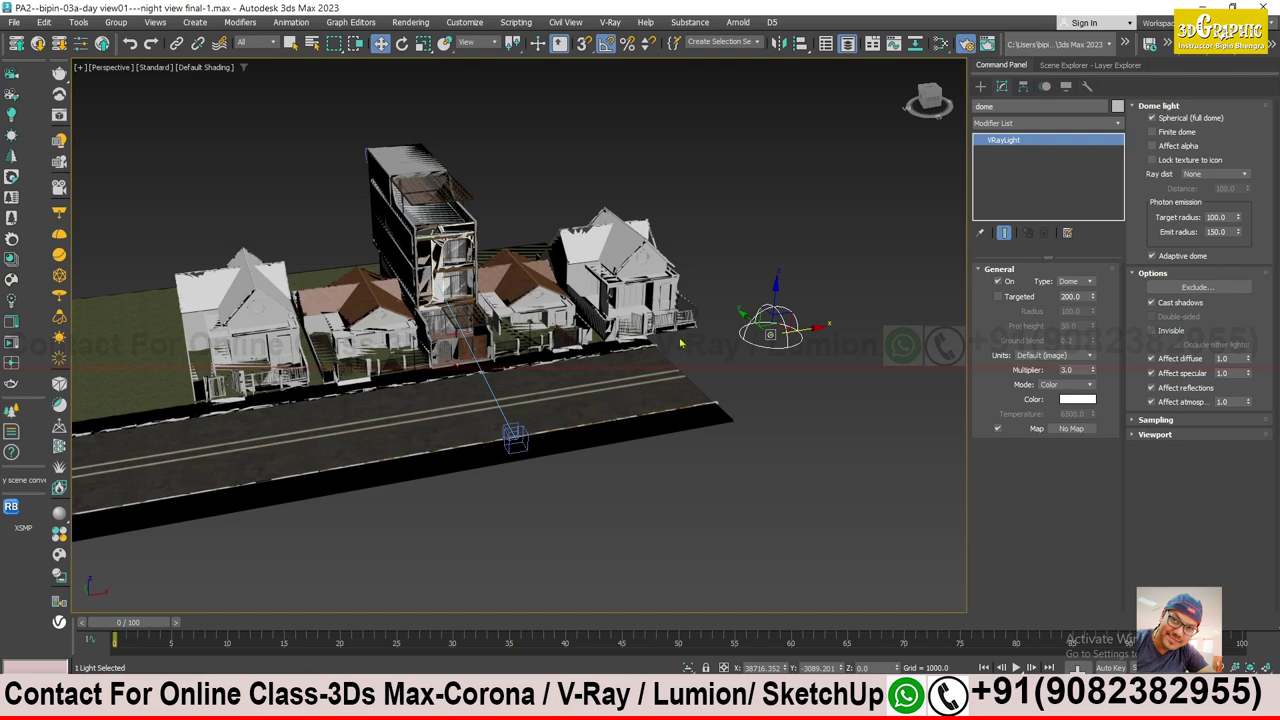
pyautogui.keyDown('alt'); pyautogui.moveTo(766, 449); pyautogui.dragTo(804, 410, button='middle'); pyautogui.keyUp('alt')
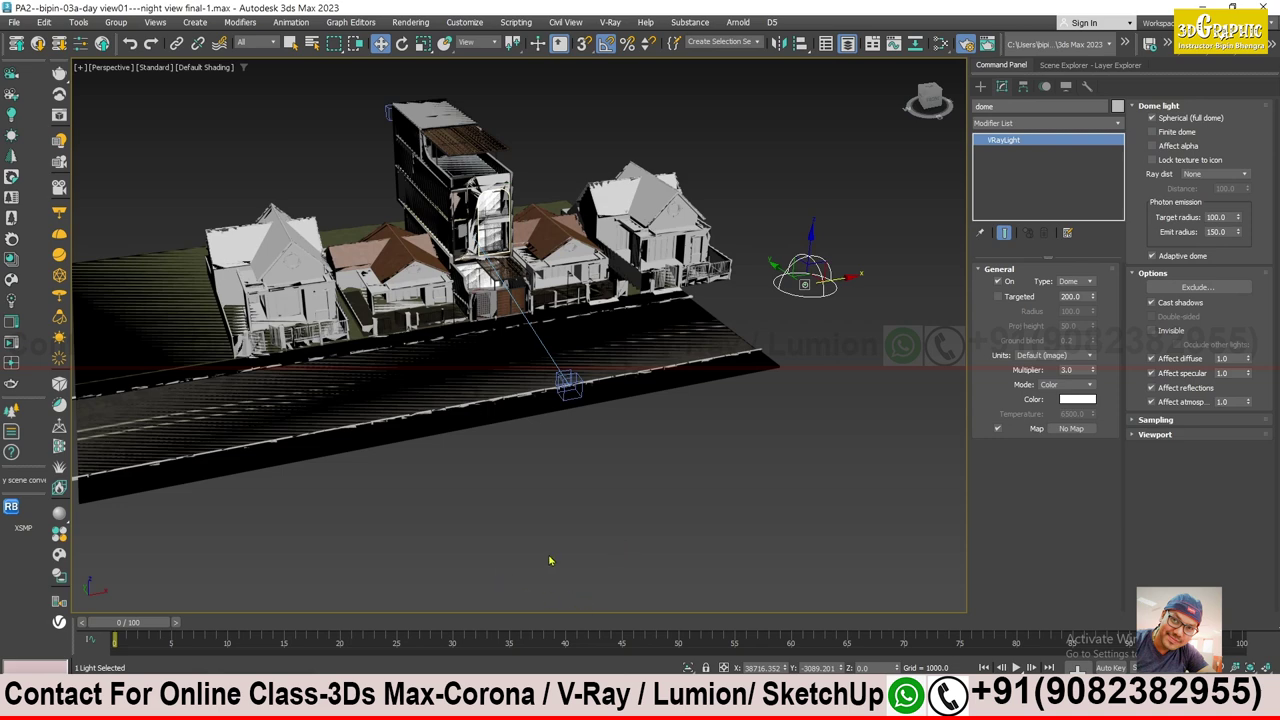
pyautogui.press('m')
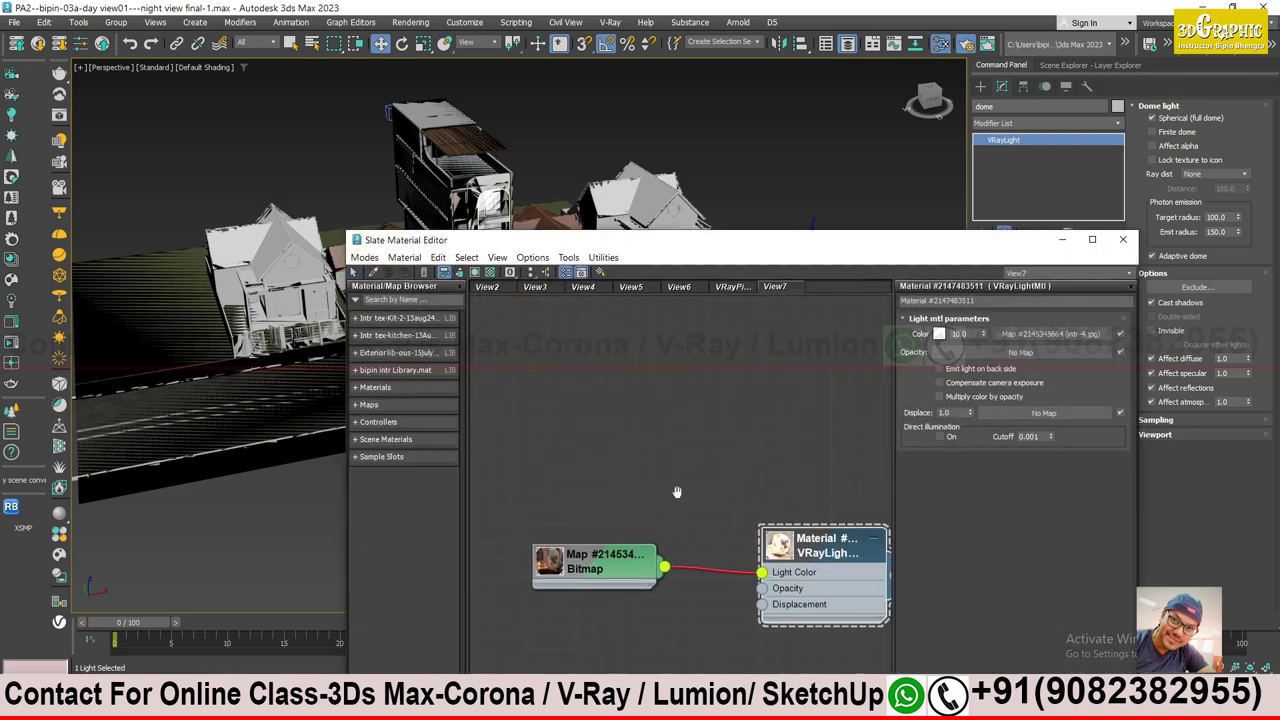
# - Add a VRayBitmap node loaded with the 06-14 night HDRI from the HDRI day n night folder
pyautogui.moveTo(776, 427); pyautogui.dragTo(561, 545, button='middle')
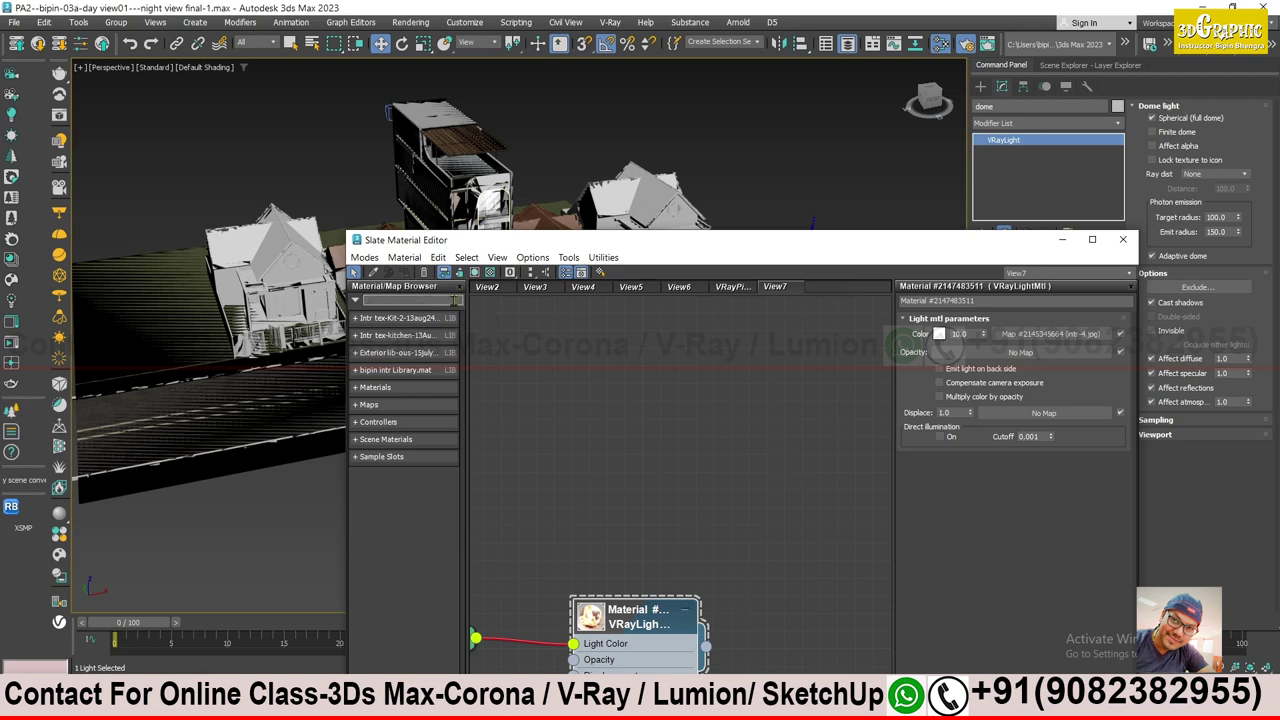
pyautogui.write('vraybit')
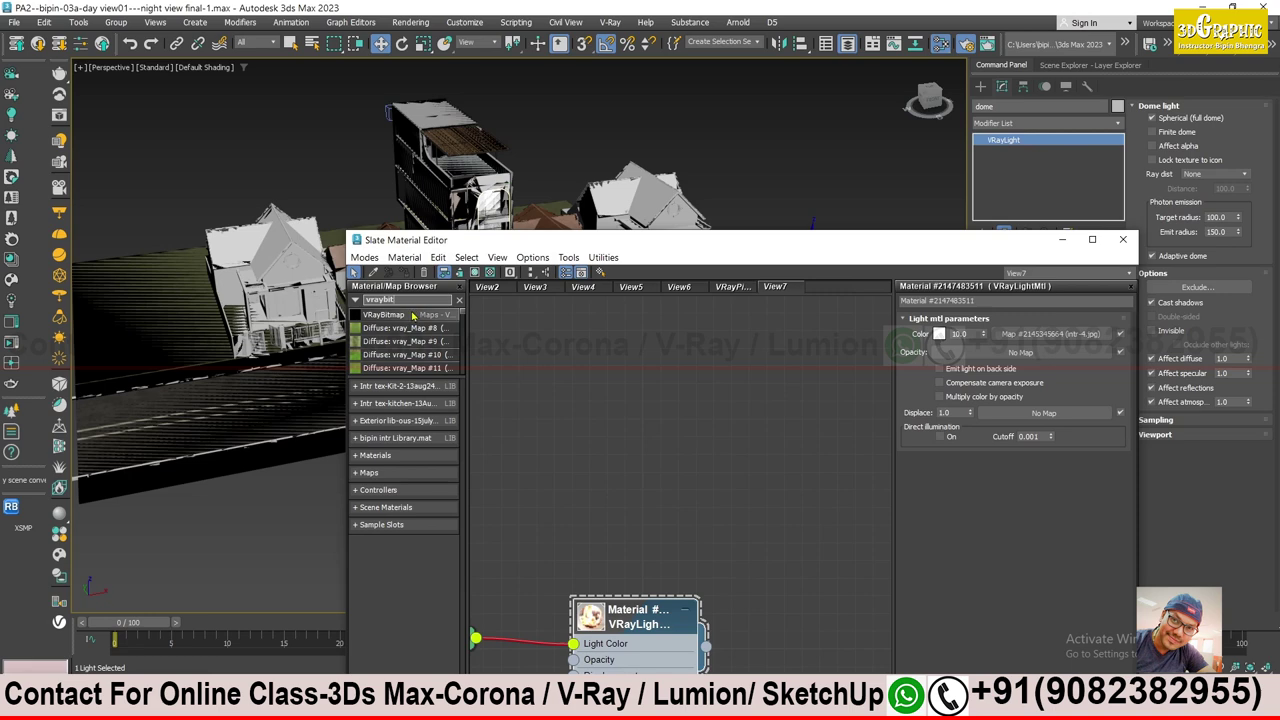
pyautogui.moveTo(383, 314); pyautogui.dragTo(688, 366)
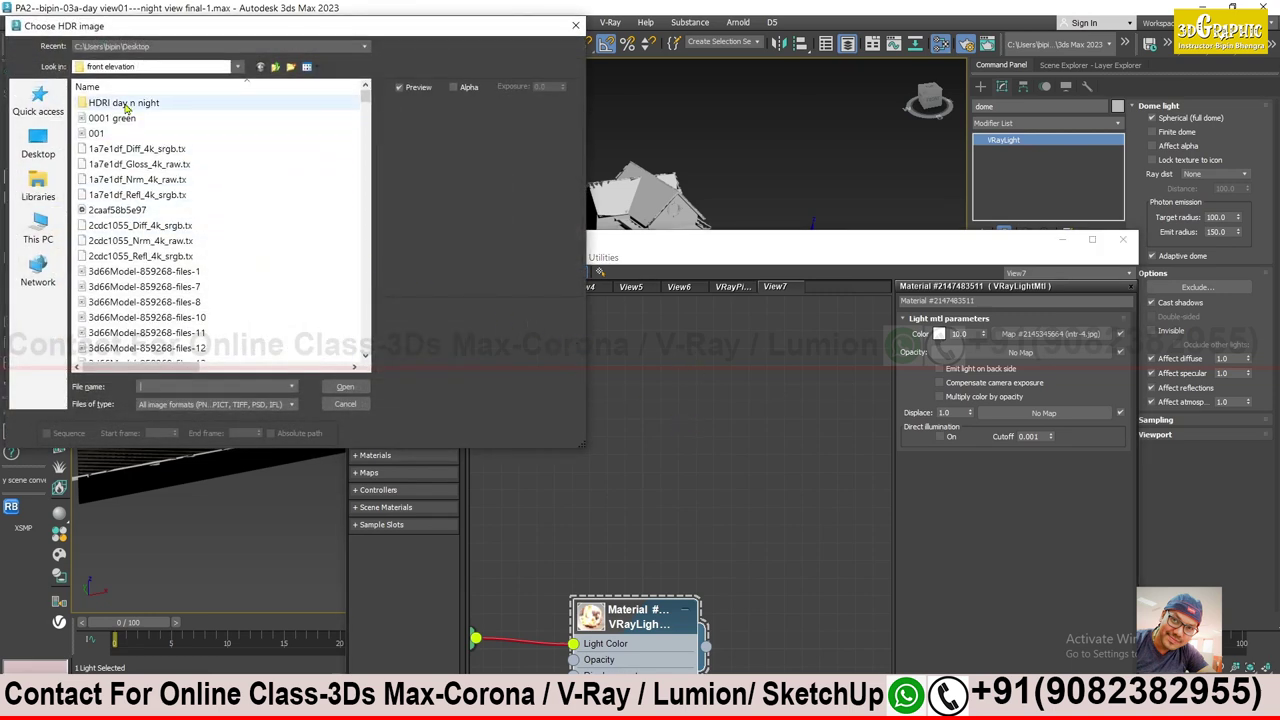
pyautogui.moveTo(124, 103)
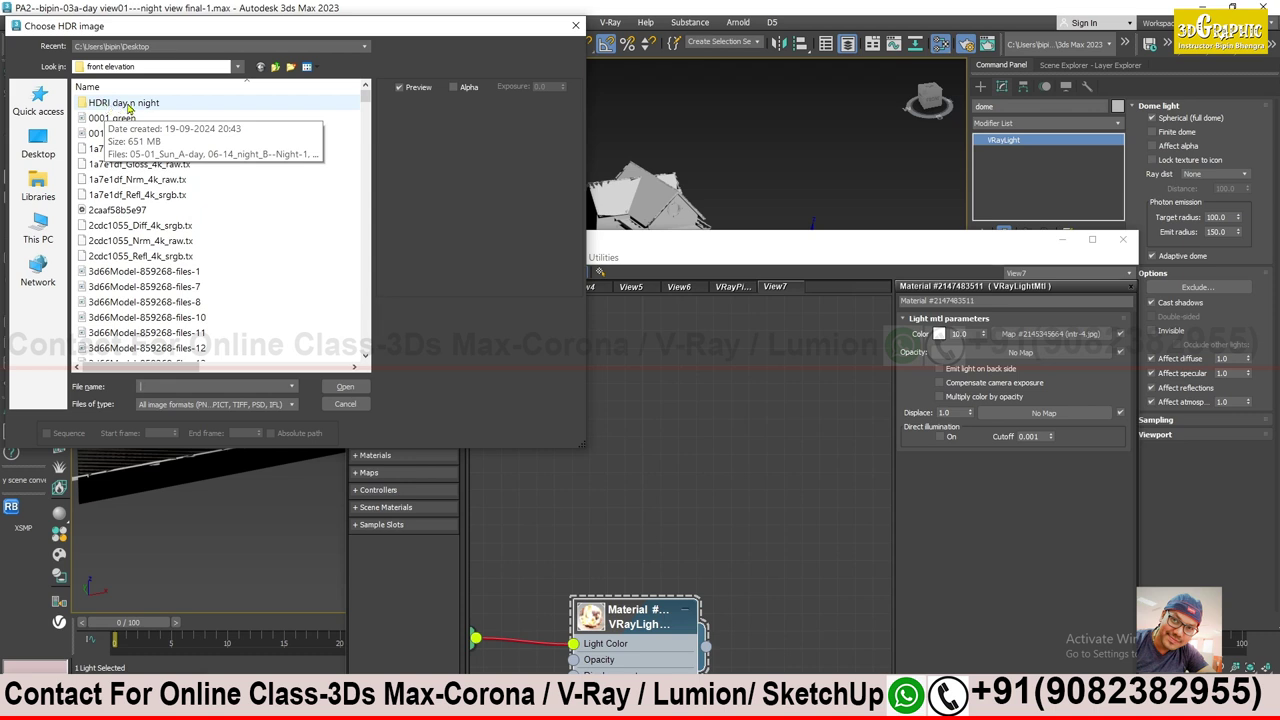
pyautogui.doubleClick(129, 104)
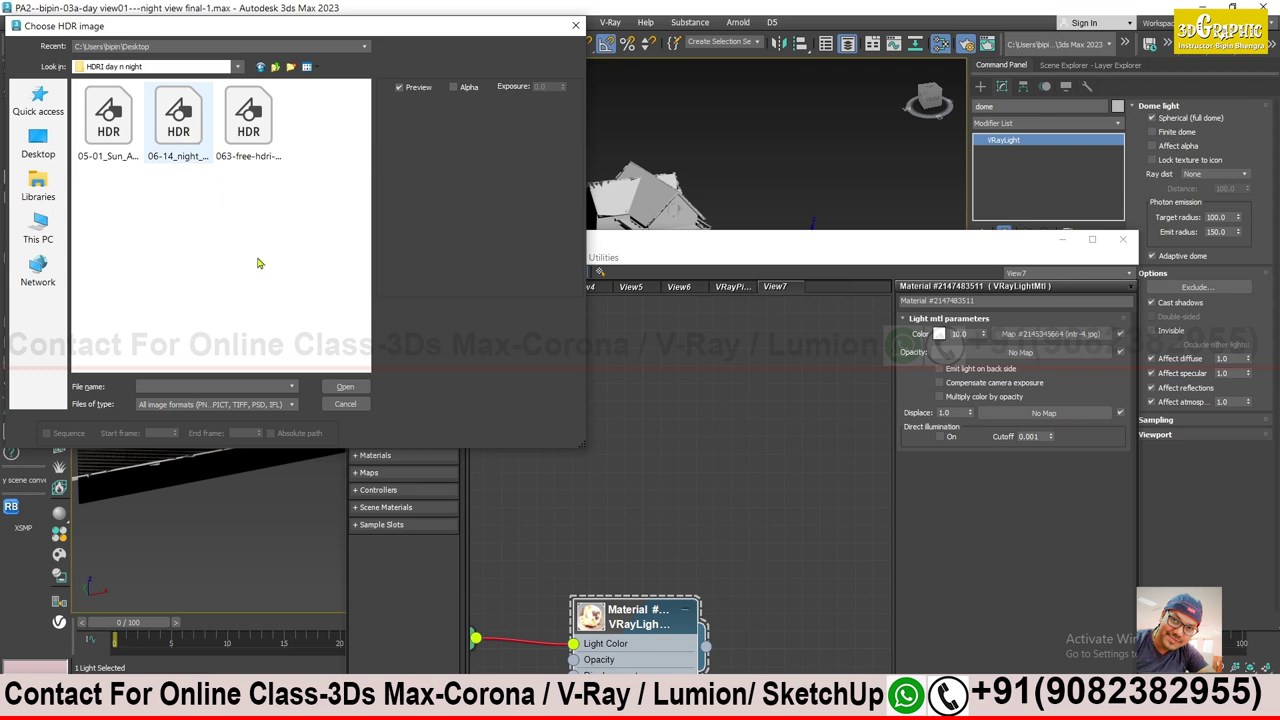
pyautogui.click(245, 133)
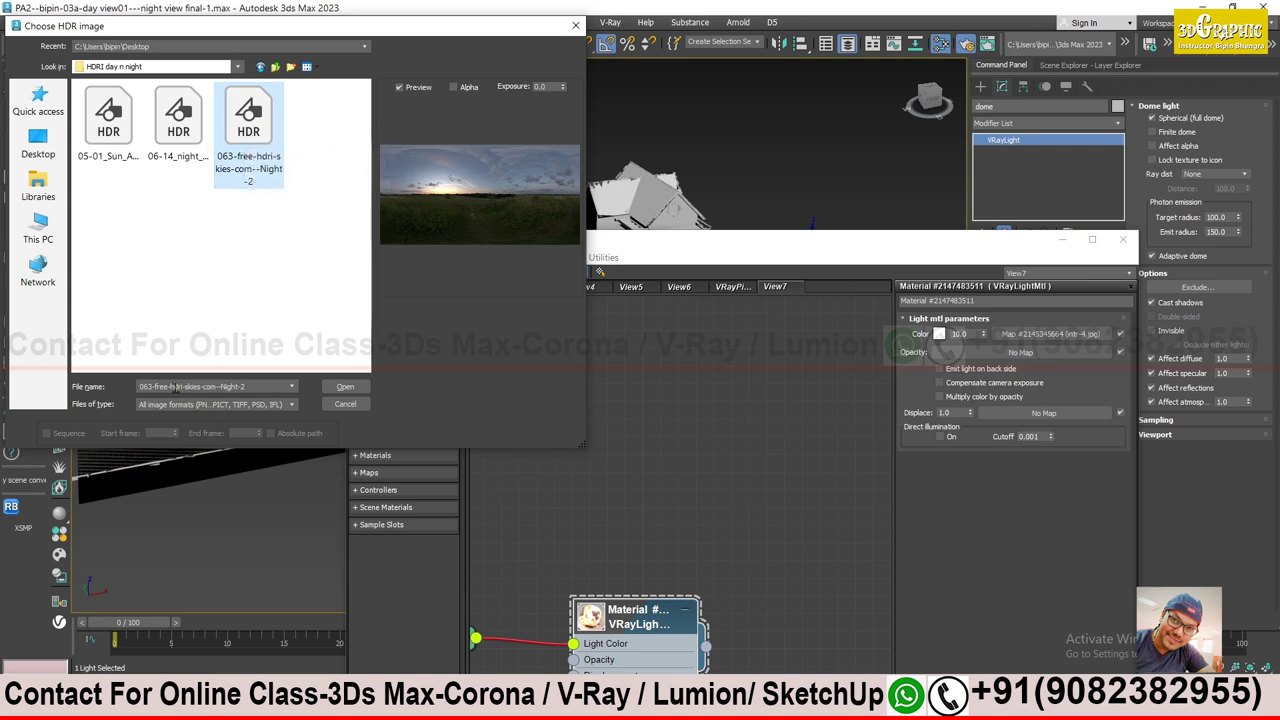
pyautogui.click(184, 133)
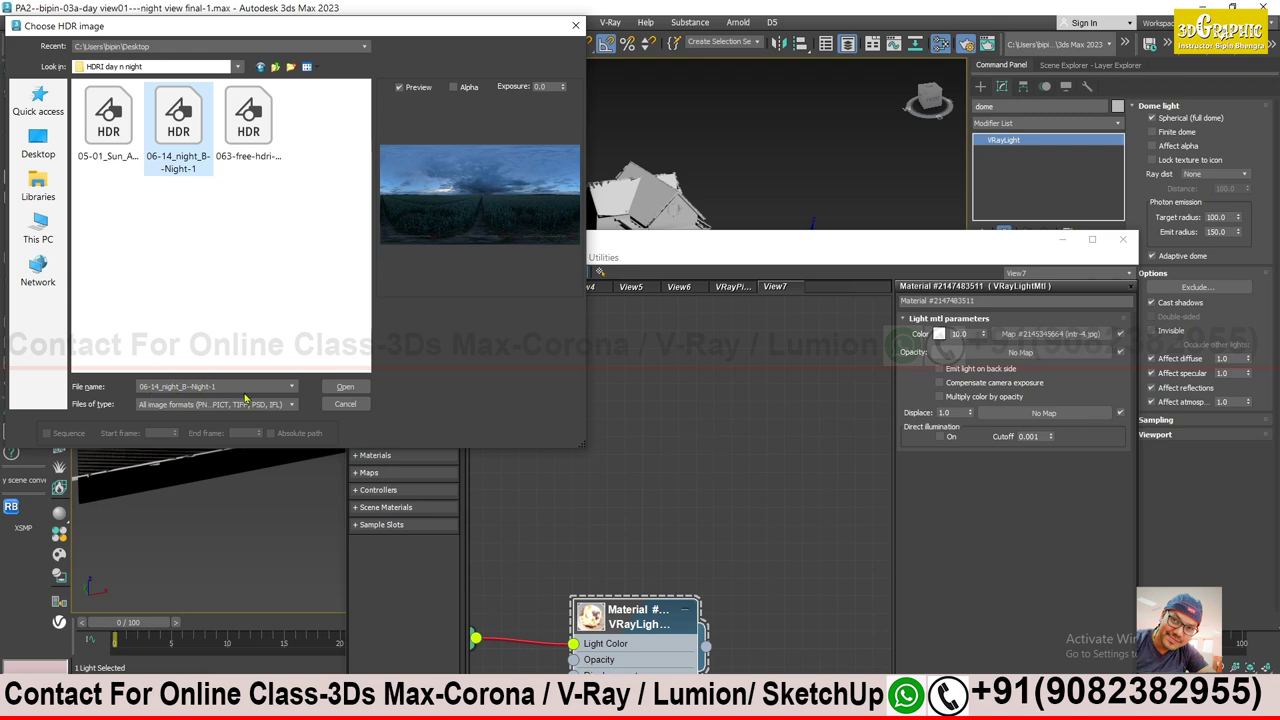
pyautogui.click(345, 388)
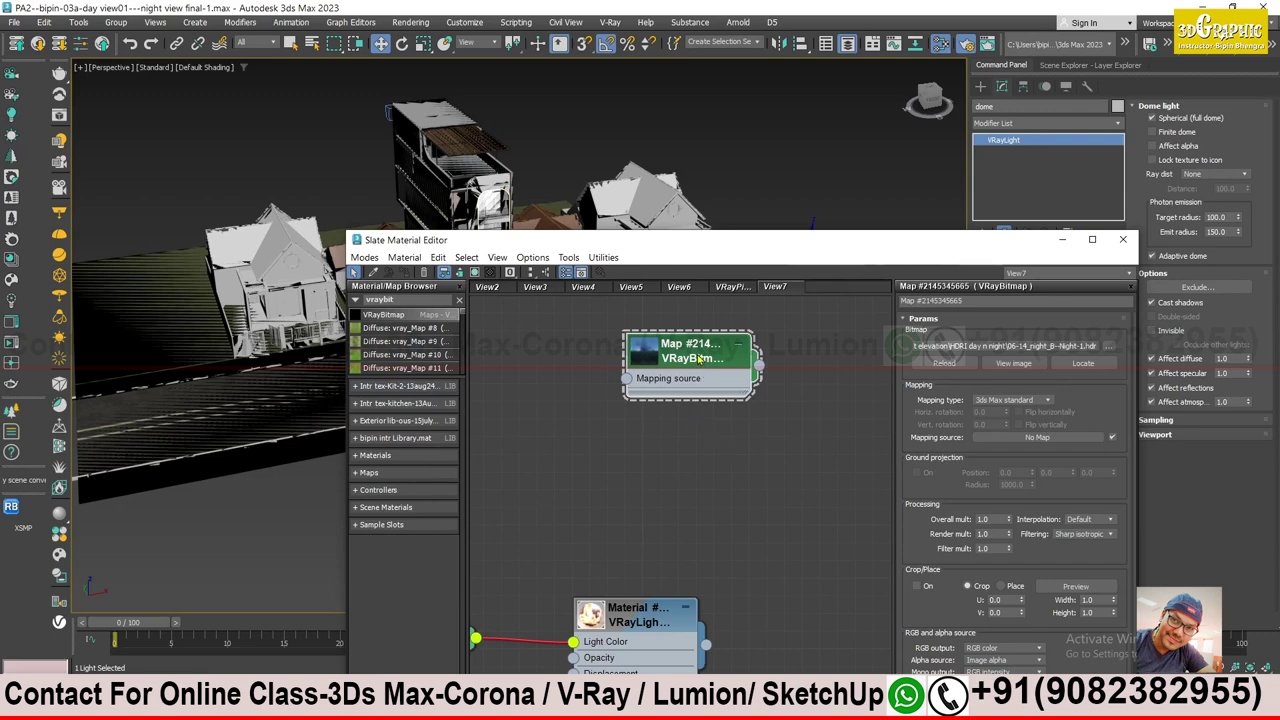
# - Give the night HDRI map Spherical mapping and wire it into the dome light's texture as an instance
pyautogui.click(1045, 402)
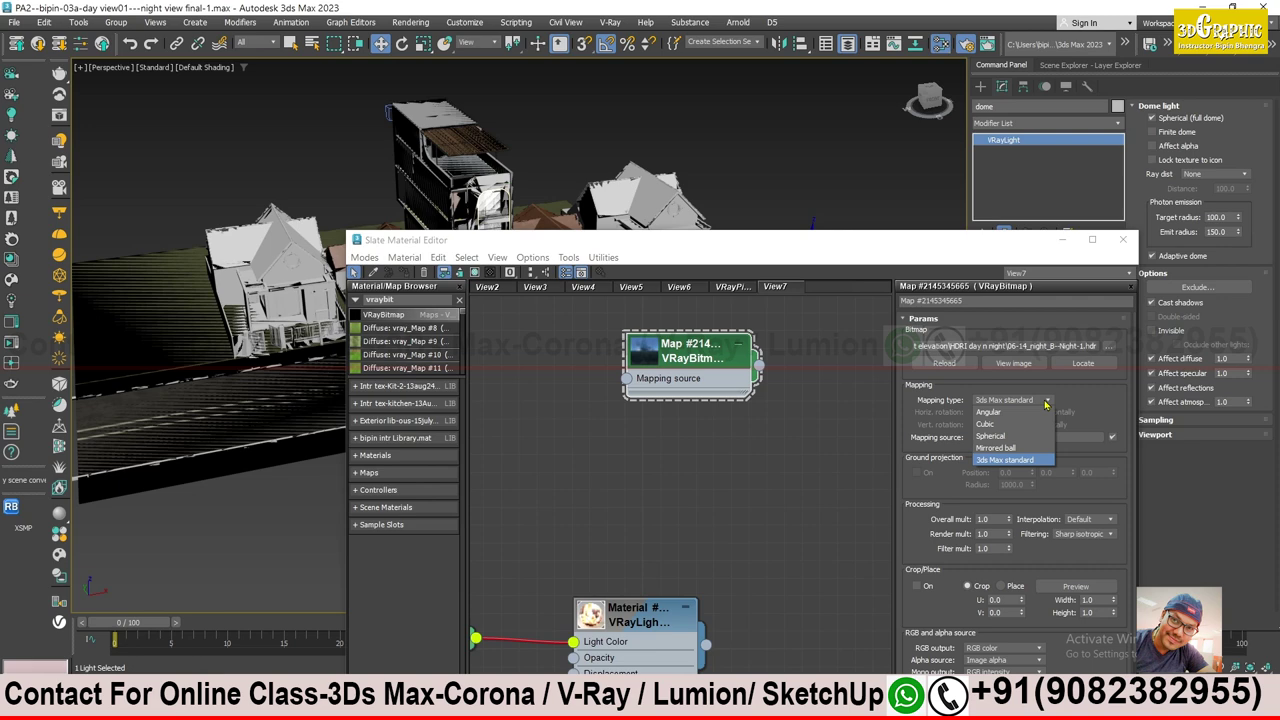
pyautogui.click(1000, 436)
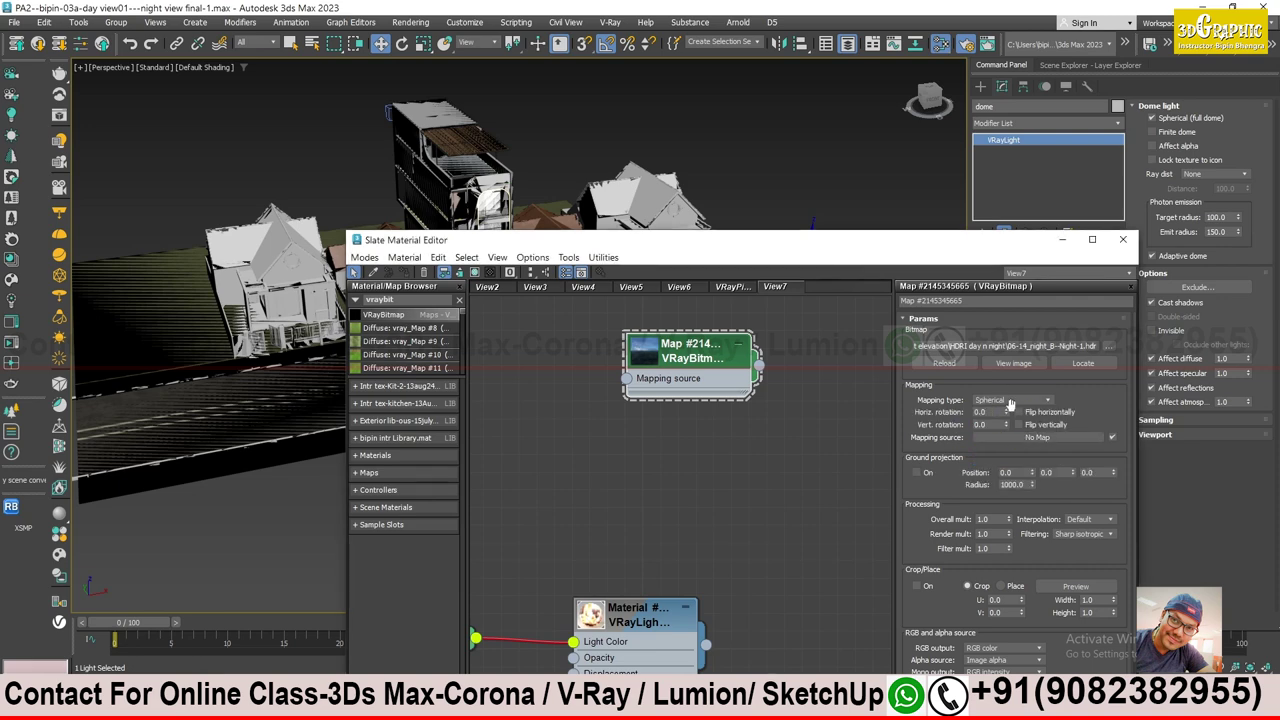
pyautogui.doubleClick(654, 355)
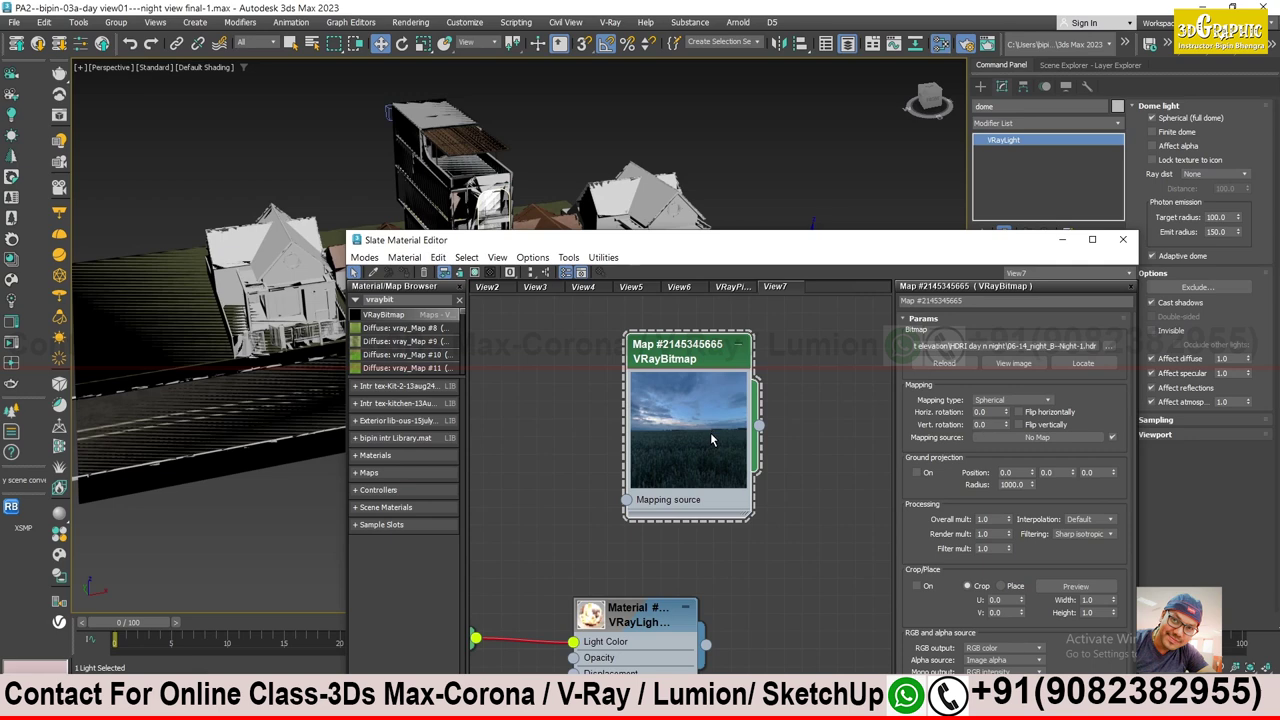
pyautogui.moveTo(700, 240); pyautogui.dragTo(405, 143)
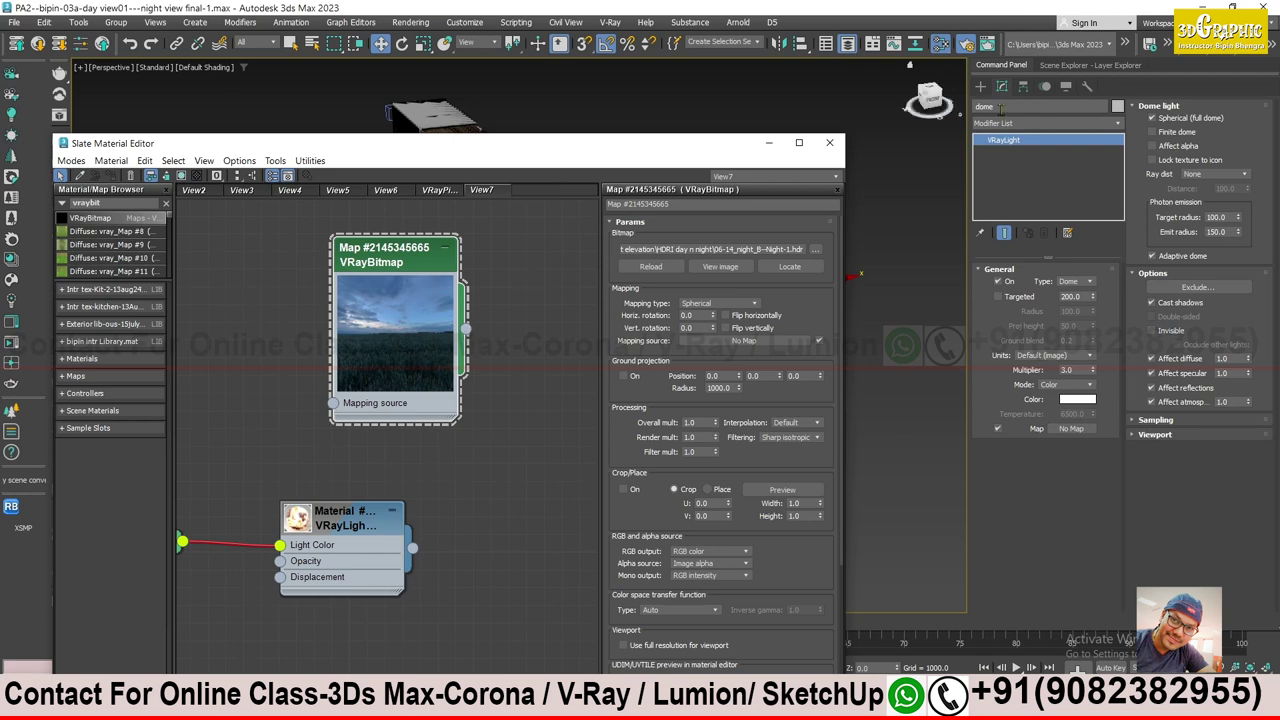
pyautogui.moveTo(465, 328); pyautogui.dragTo(1075, 429)
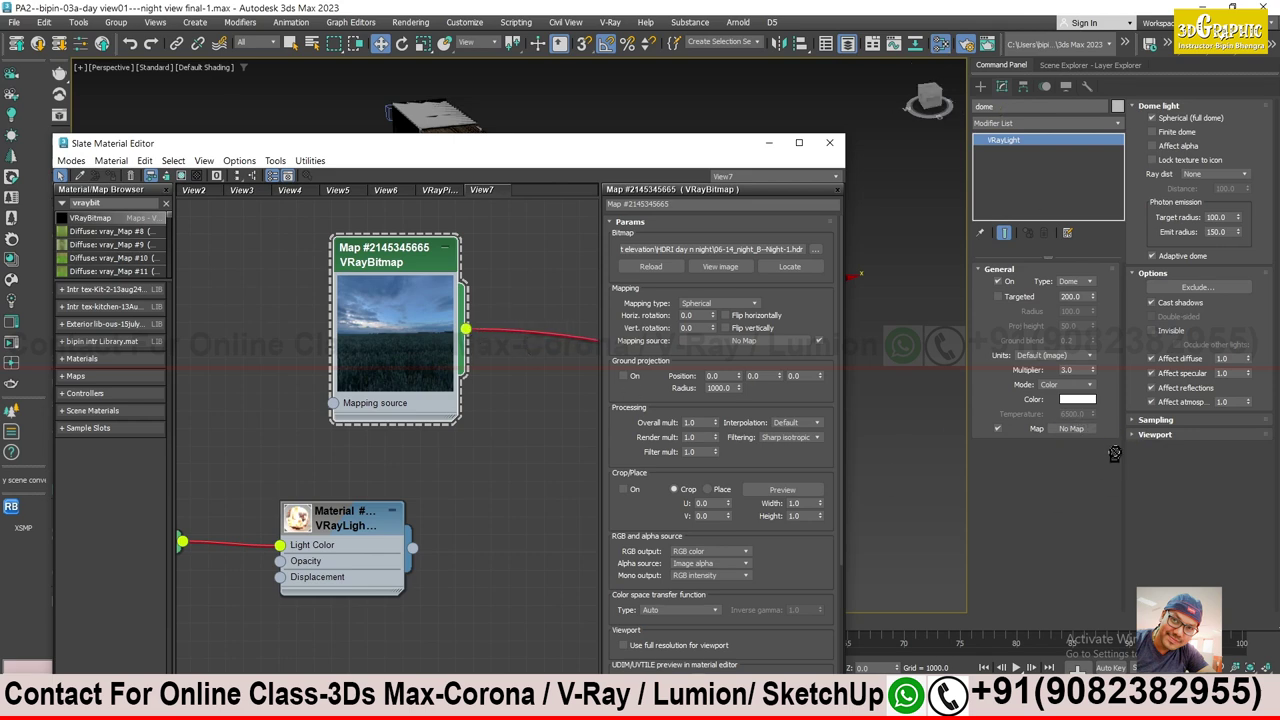
pyautogui.click(610, 390)
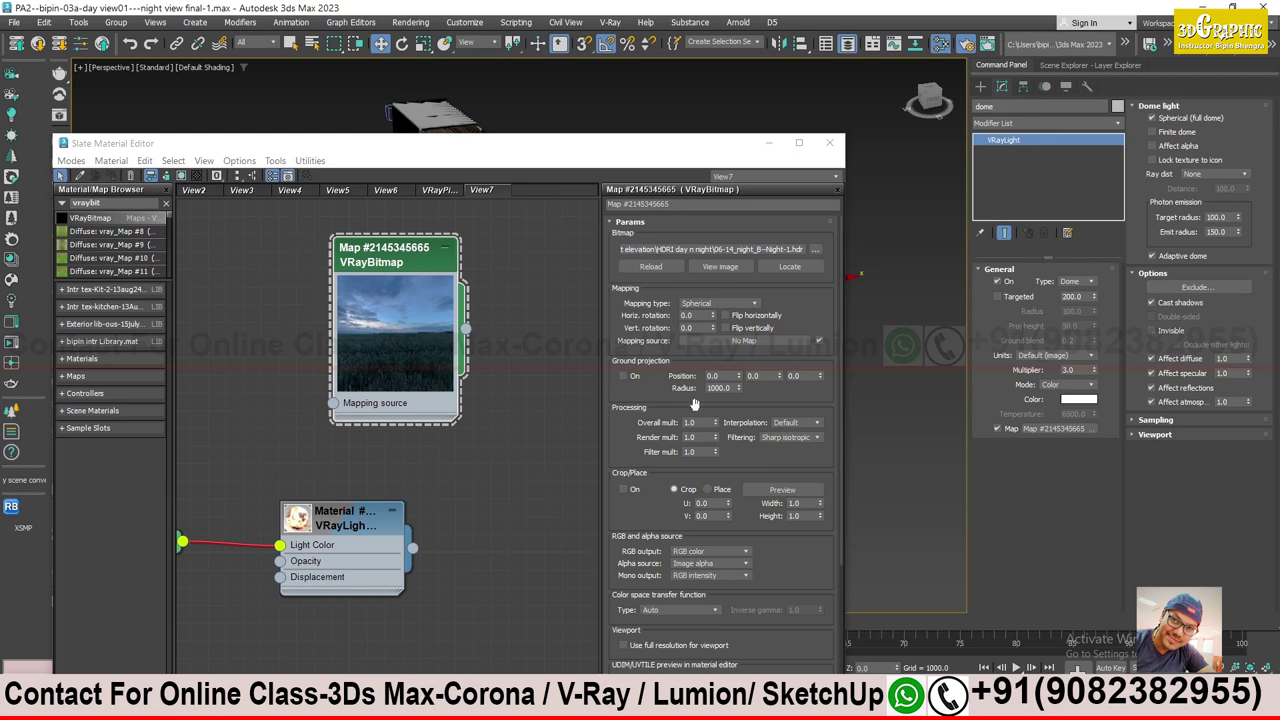
pyautogui.moveTo(588, 134); pyautogui.dragTo(811, 333)
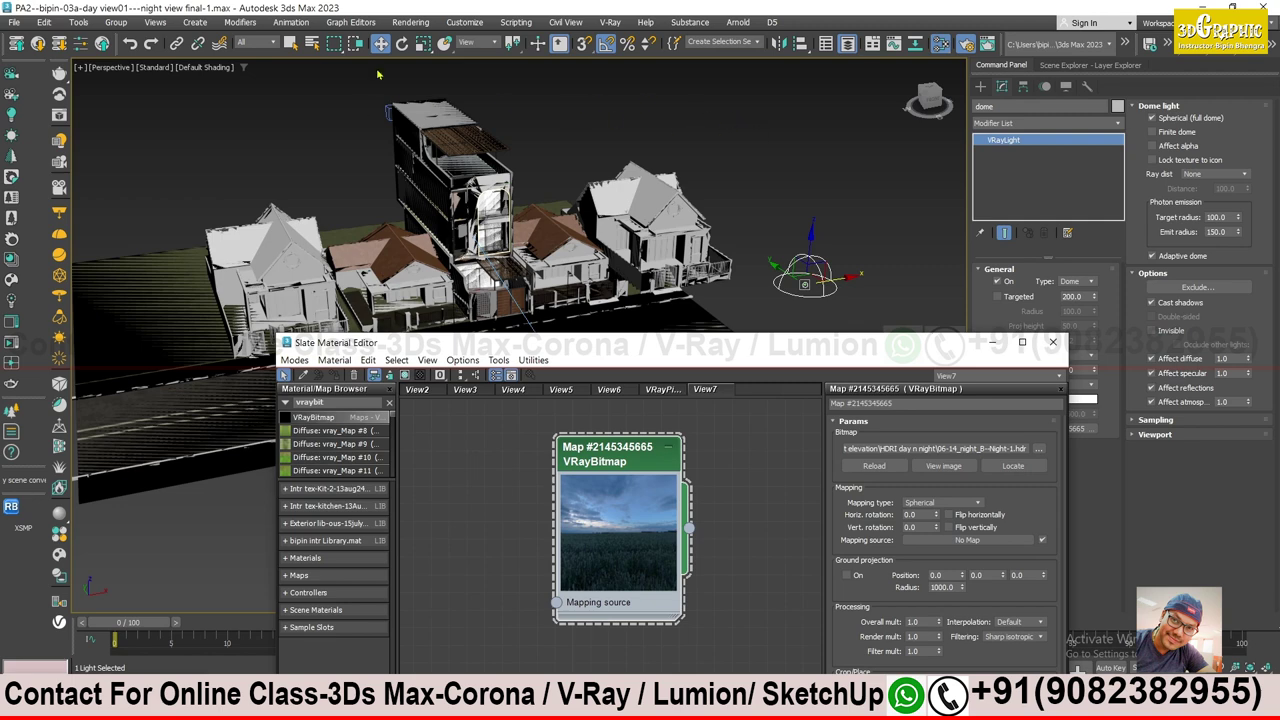
pyautogui.click(413, 23)
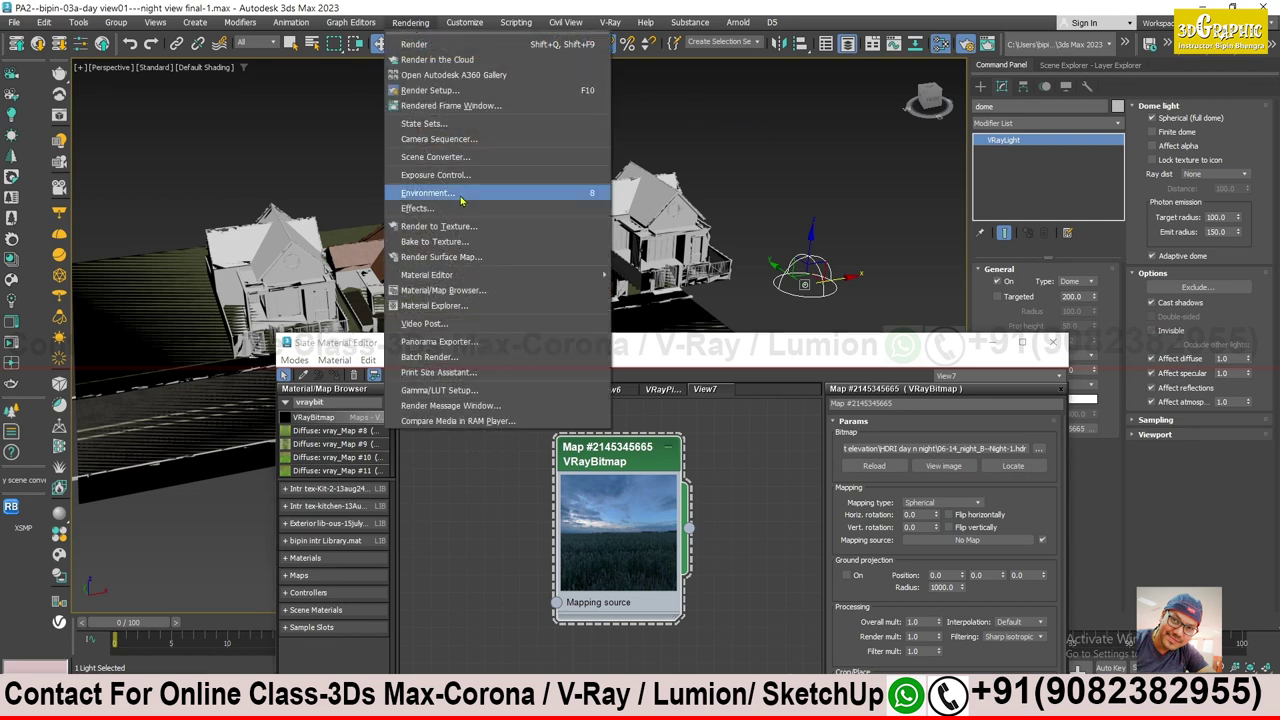
# - Make the night HDRI VRayBitmap an instanced Environment Map in Environment and Effects
pyautogui.click(452, 193)
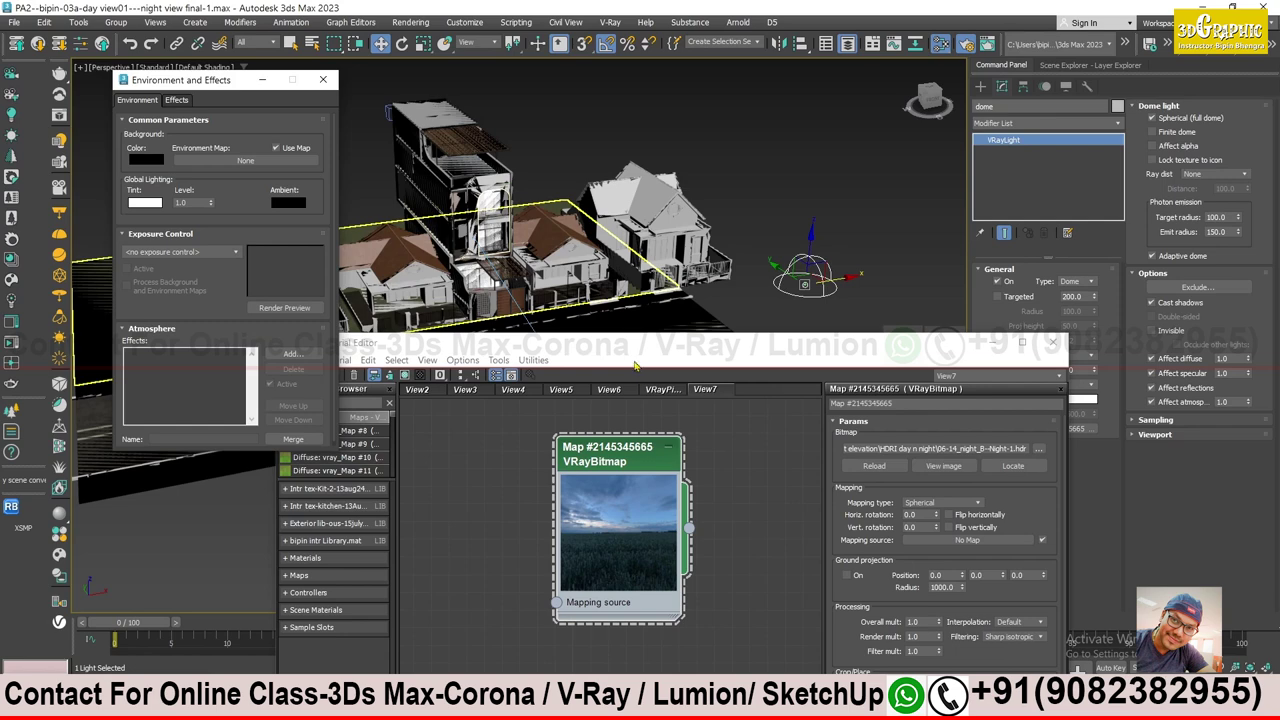
pyautogui.moveTo(620, 345); pyautogui.dragTo(962, 153)
pyautogui.moveTo(1032, 343); pyautogui.dragTo(258, 160)
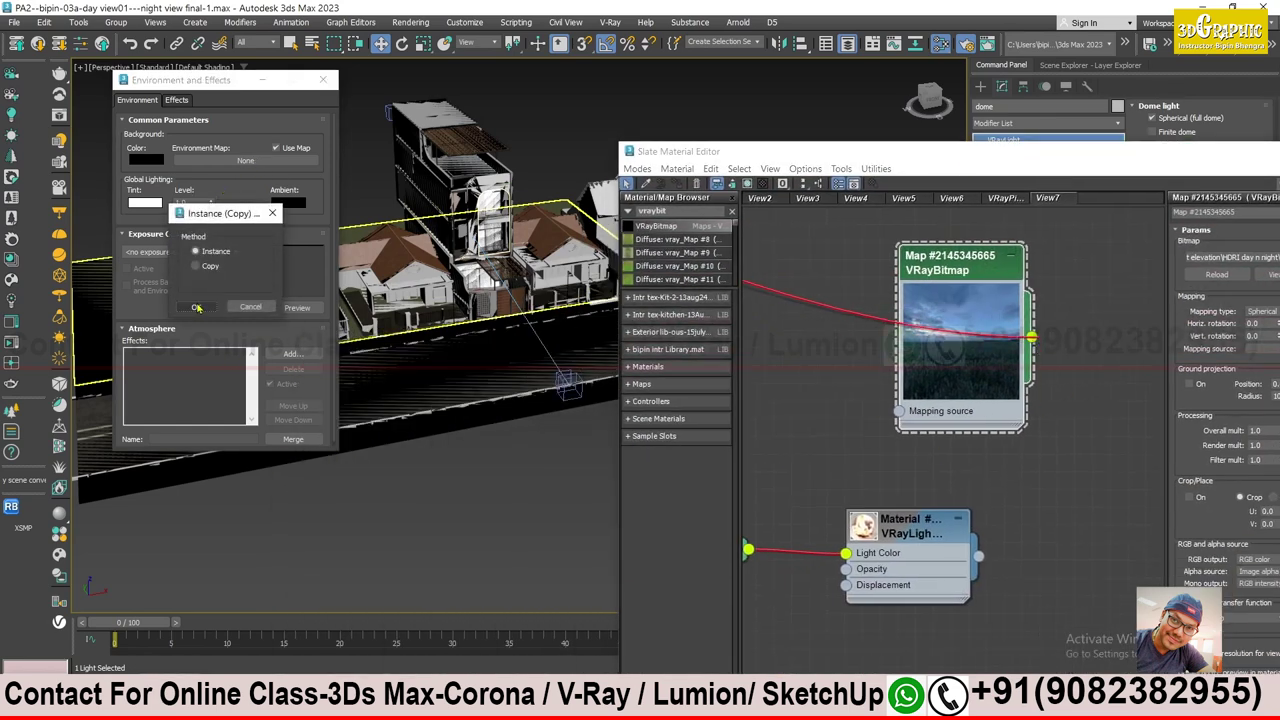
pyautogui.click(196, 307)
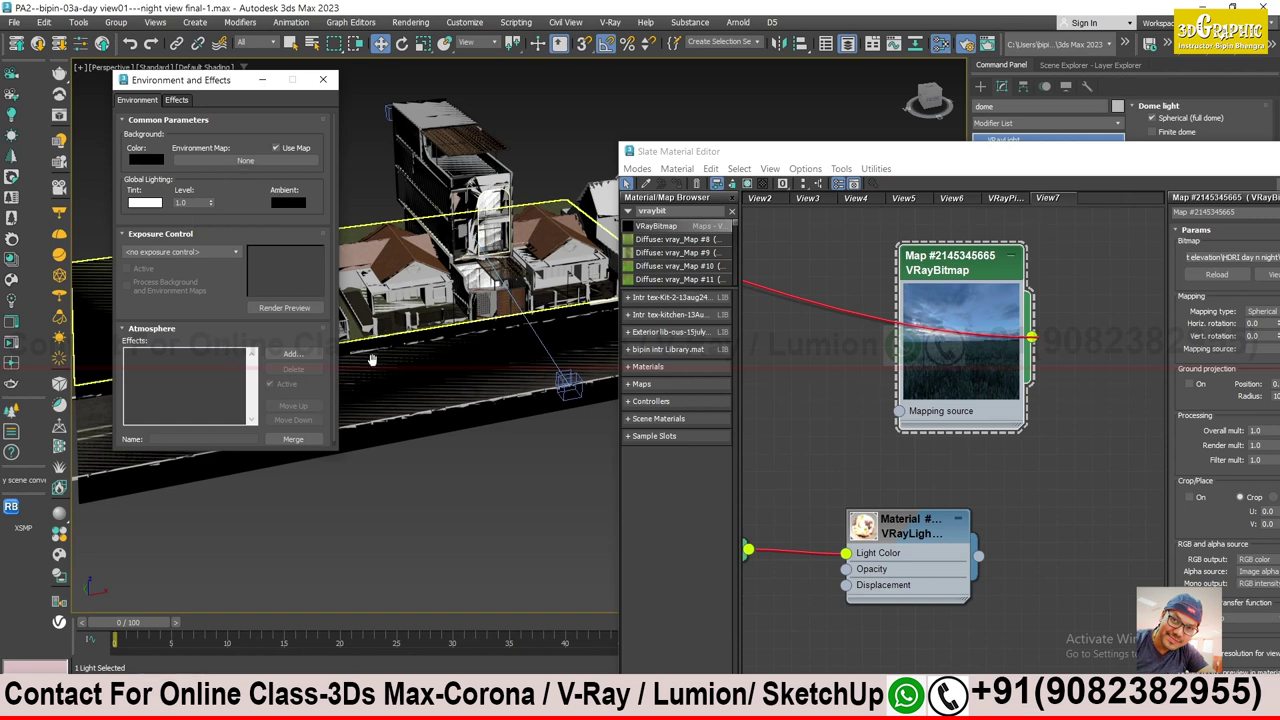
pyautogui.moveTo(372, 360); pyautogui.dragTo(245, 160)
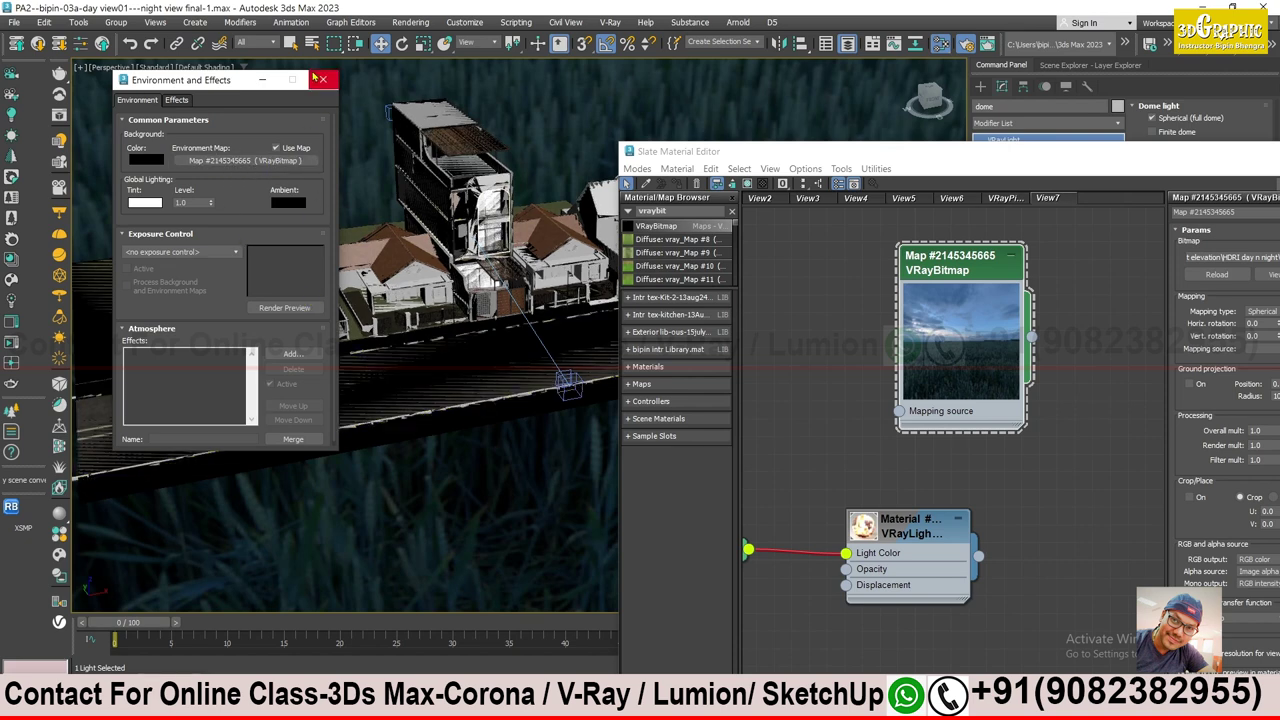
pyautogui.click(263, 83)
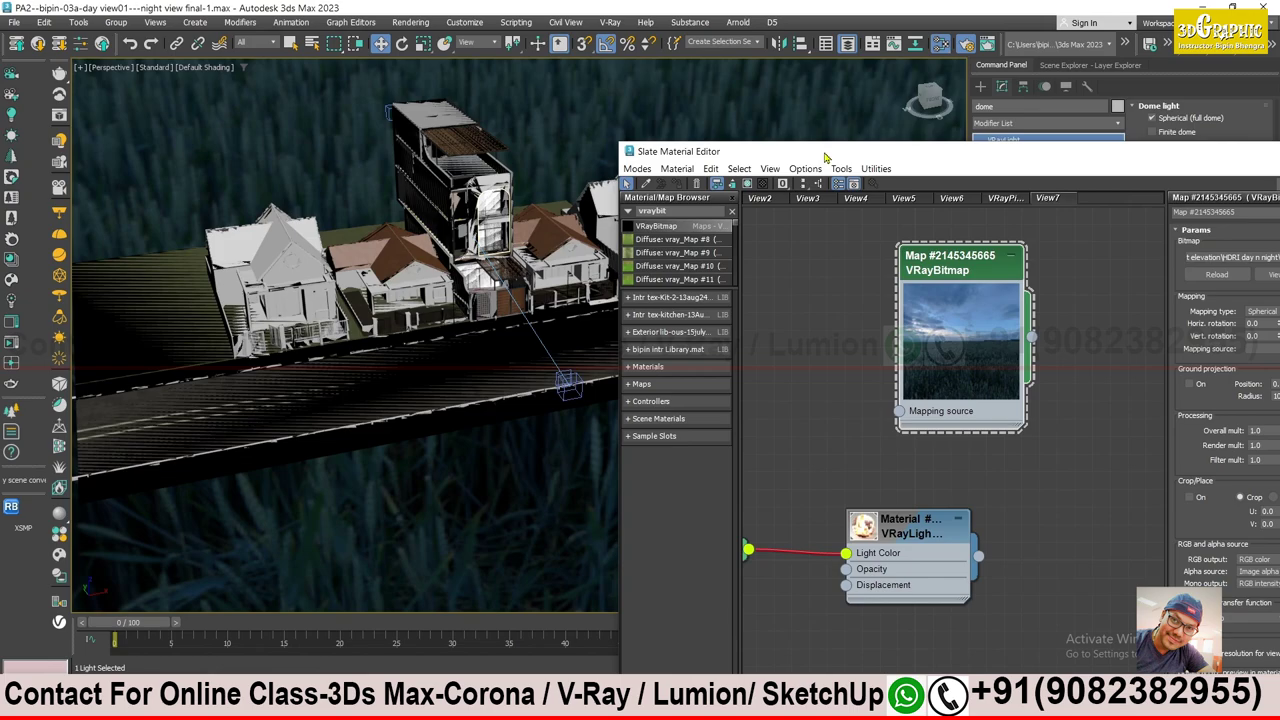
# - Close the Slate Material Editor and orbit the Perspective view up toward the dusk sky
pyautogui.doubleClick(829, 157)
pyautogui.click(983, 218)
pyautogui.scroll(-3, 774, 220)
pyautogui.scroll(-3, 774, 220)
pyautogui.moveTo(700, 260)
pyautogui.keyDown('alt'); pyautogui.mouseDown(button='middle')
pyautogui.moveTo(585, 311)
pyautogui.moveTo(612, 356)
pyautogui.moveTo(600, 400)
pyautogui.moveTo(498, 569)
pyautogui.mouseUp(button='middle'); pyautogui.keyUp('alt')
pyautogui.scroll(3, 612, 356)
pyautogui.scroll(2, 548, 437)
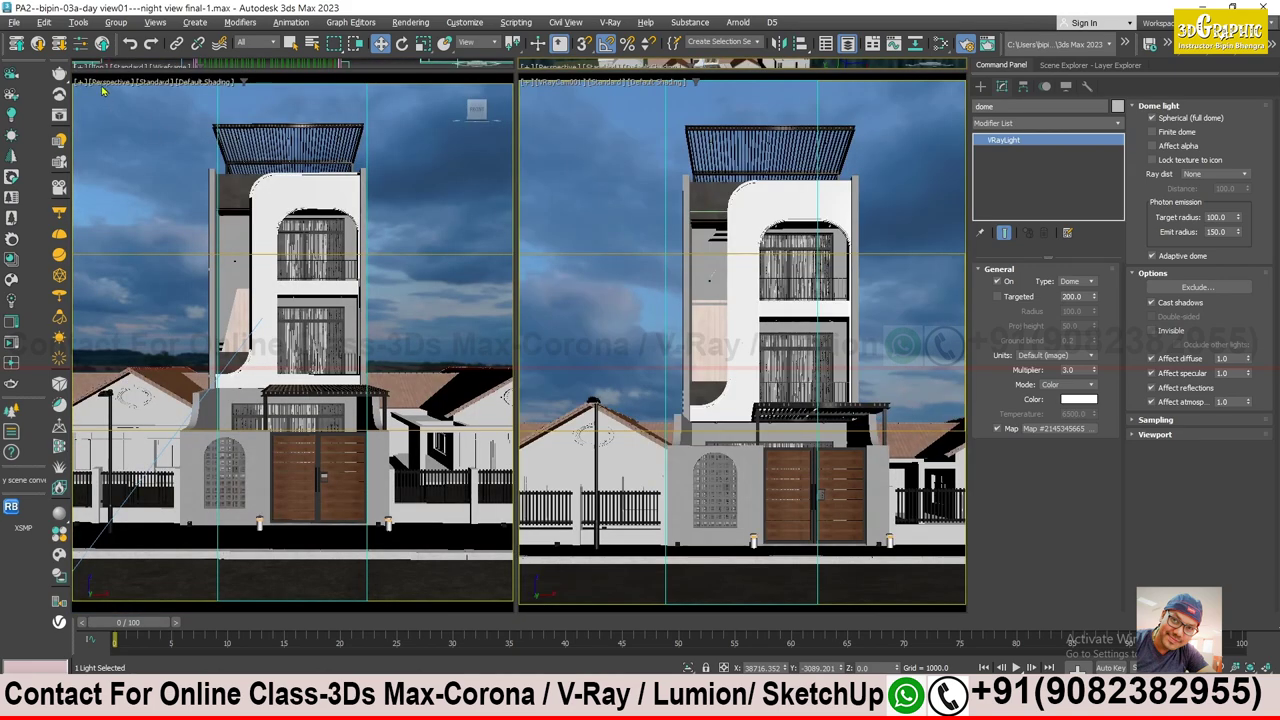
# - Keep the left viewport Perspective and the right on VRayCam001, framing a high street view
pyautogui.click(110, 81)
pyautogui.click(140, 132)
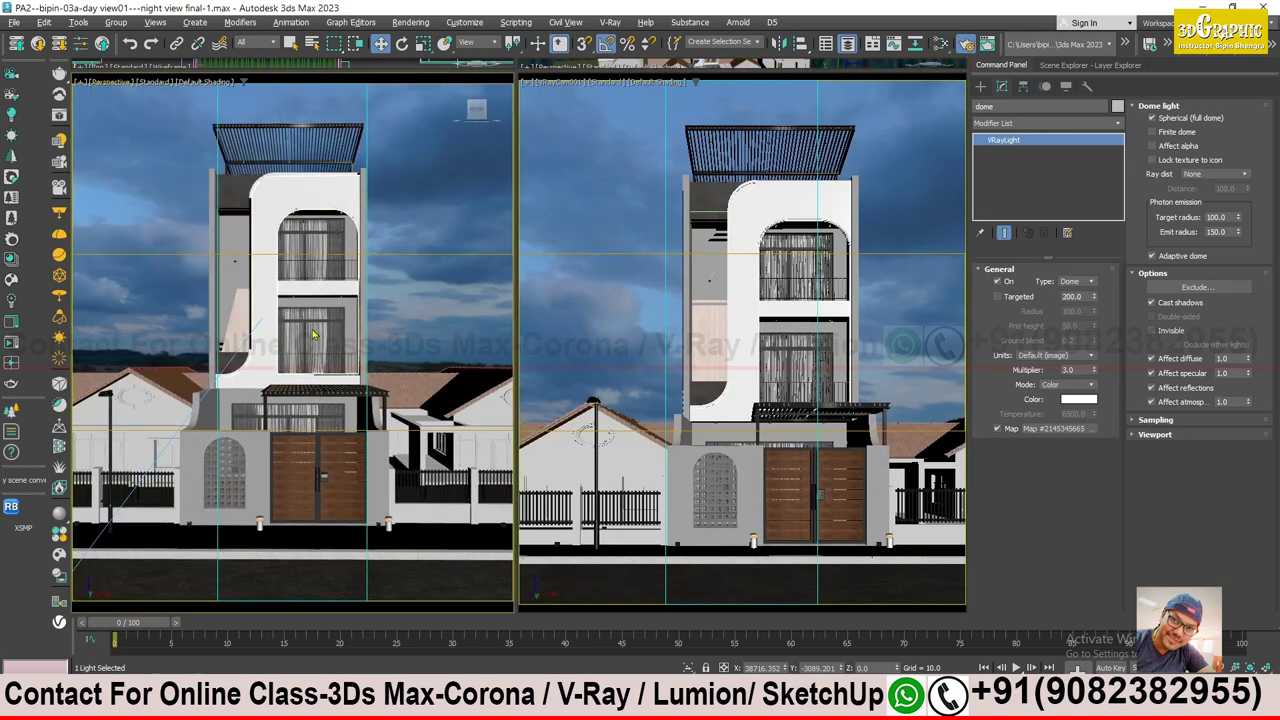
pyautogui.keyDown('alt'); pyautogui.moveTo(313, 335); pyautogui.dragTo(330, 290, button='middle'); pyautogui.keyUp('alt')
pyautogui.scroll(-3, 300, 330)
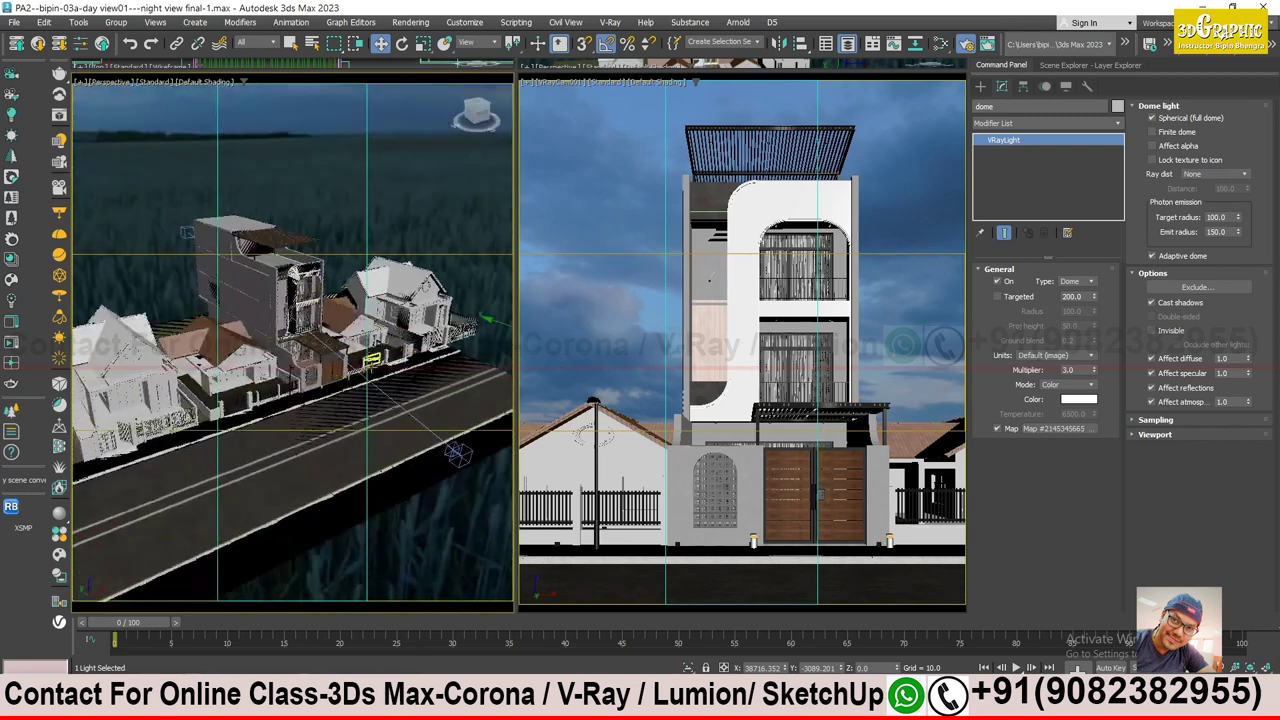
pyautogui.click(568, 82)
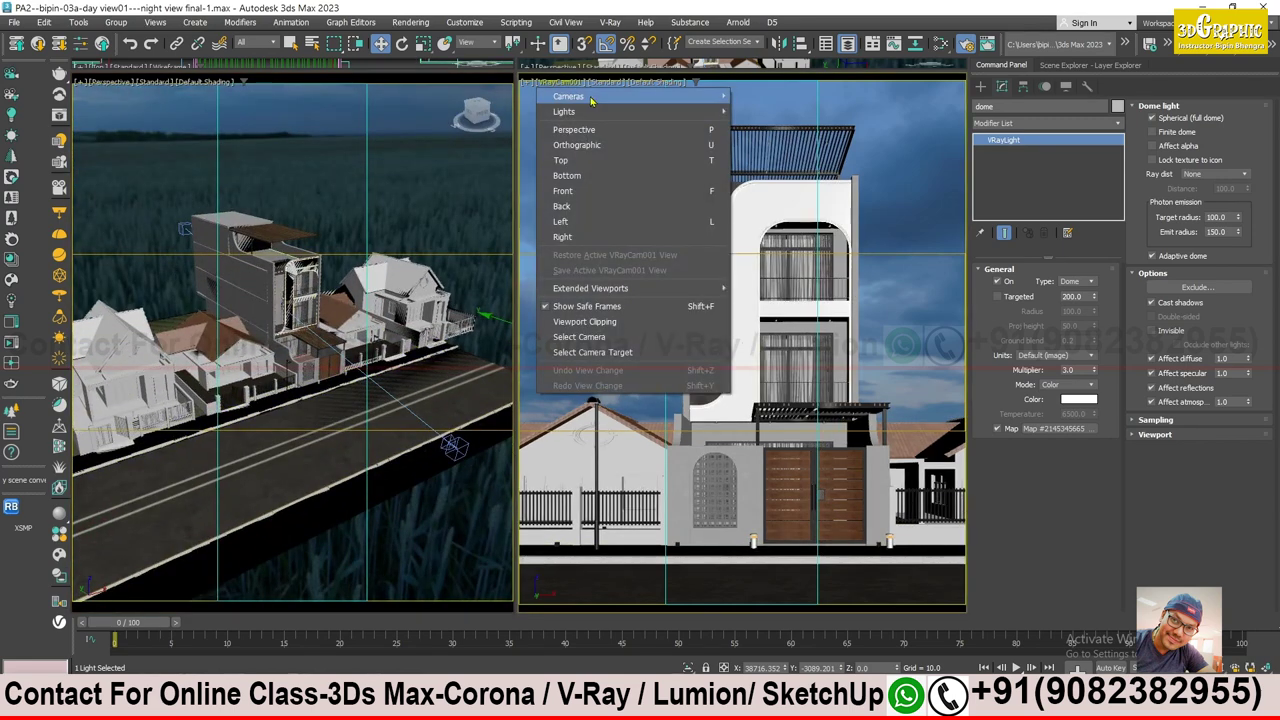
pyautogui.click(775, 96)
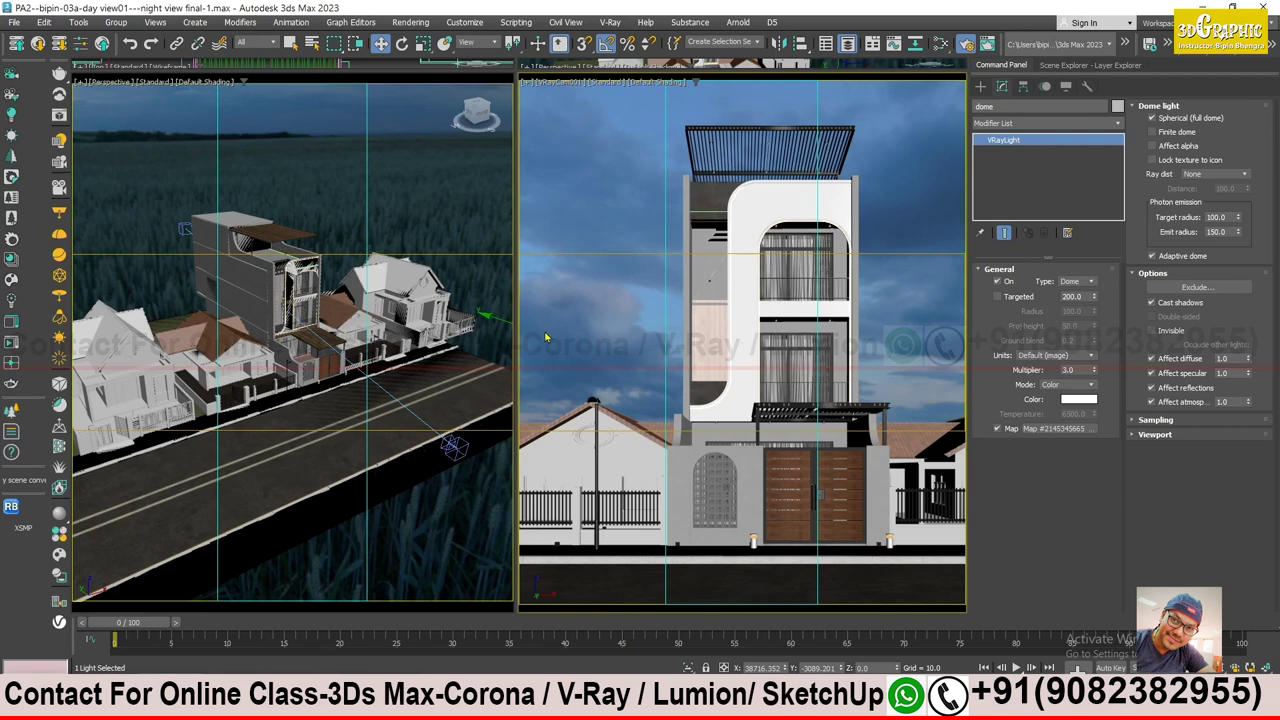
pyautogui.scroll(2, 361, 422)
pyautogui.scroll(2, 361, 422)
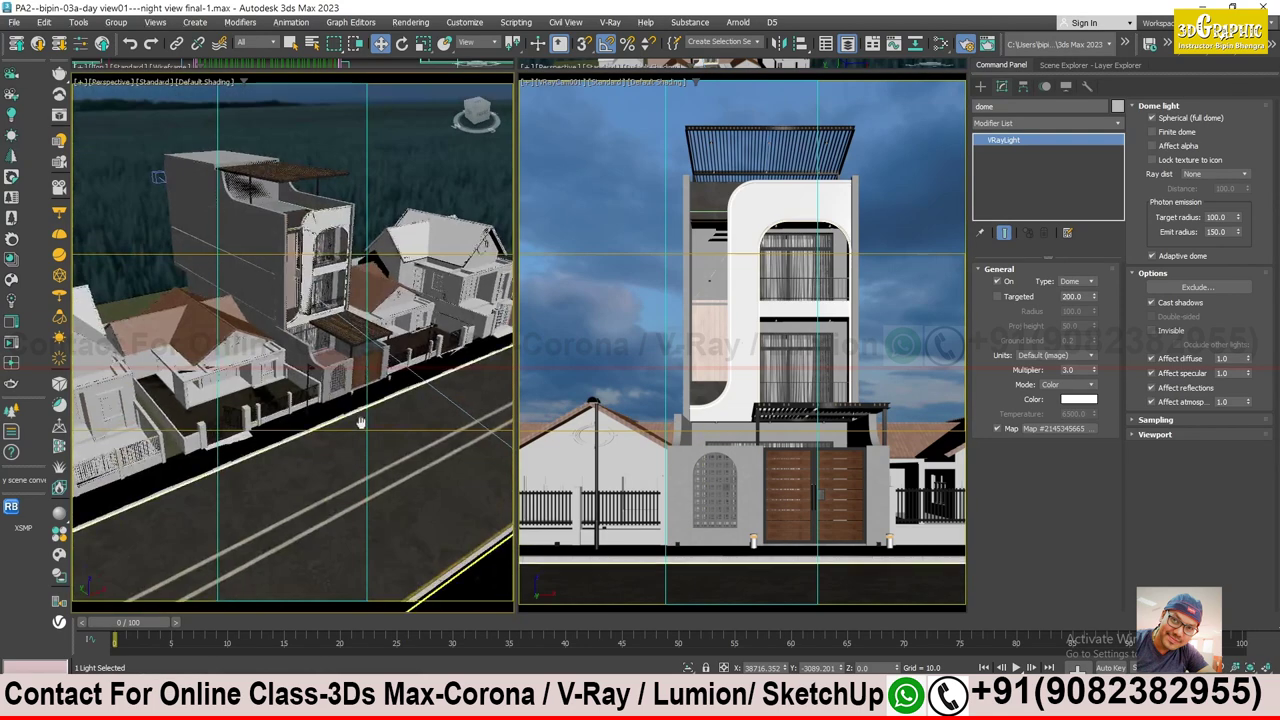
pyautogui.moveTo(361, 422); pyautogui.dragTo(300, 332, button='middle')
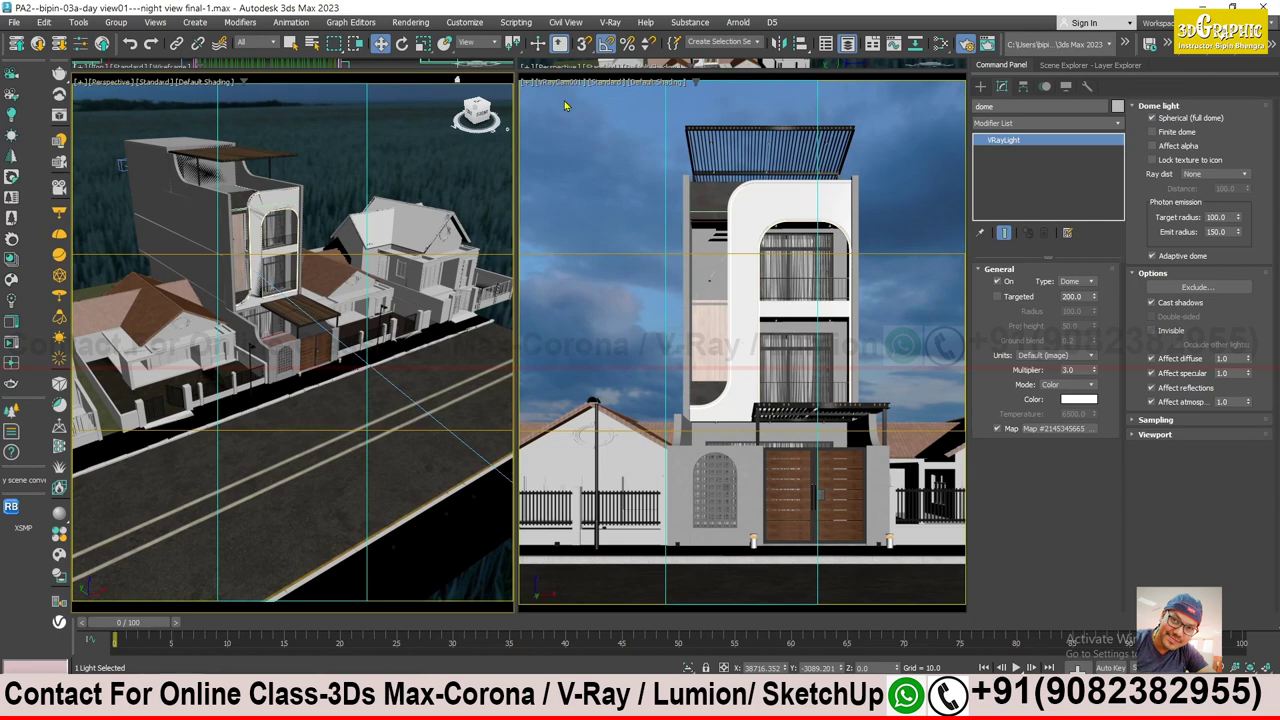
# - Lock Render Setup's View to Render to VRayCam001 and bring up the V-Ray Frame Buffer
pyautogui.click(966, 44)
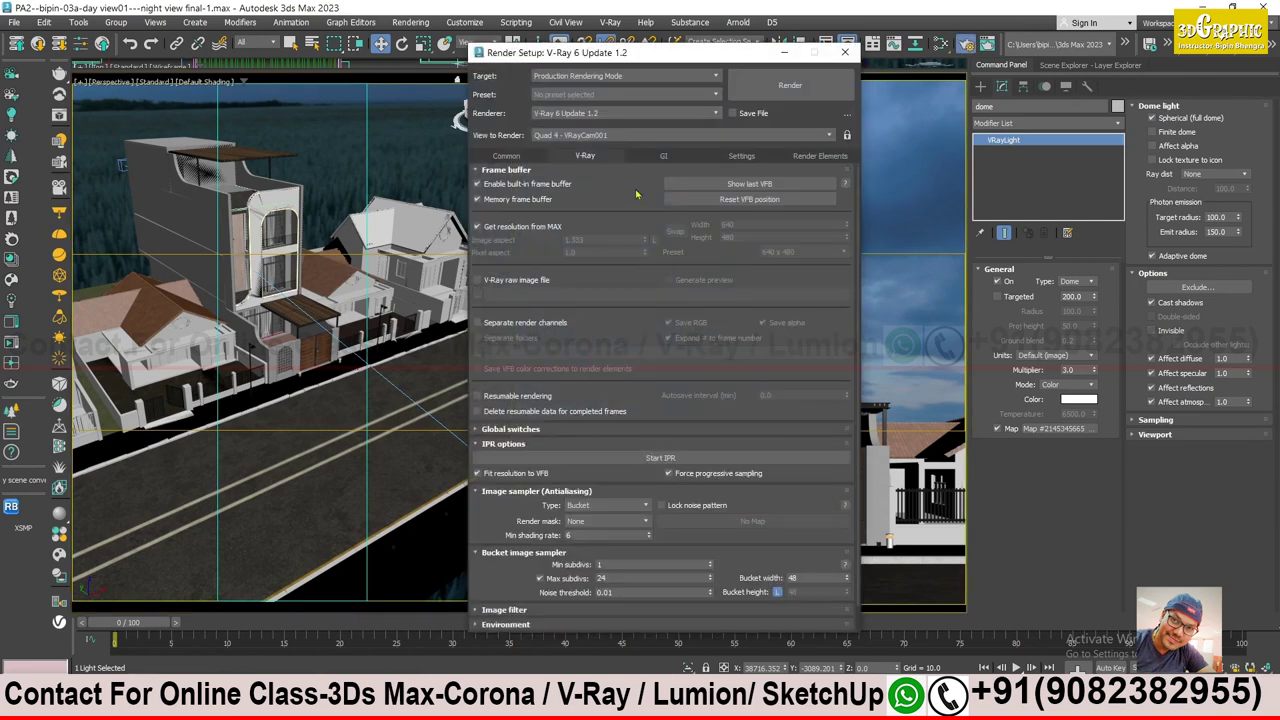
pyautogui.click(759, 135)
pyautogui.click(587, 140)
pyautogui.click(846, 135)
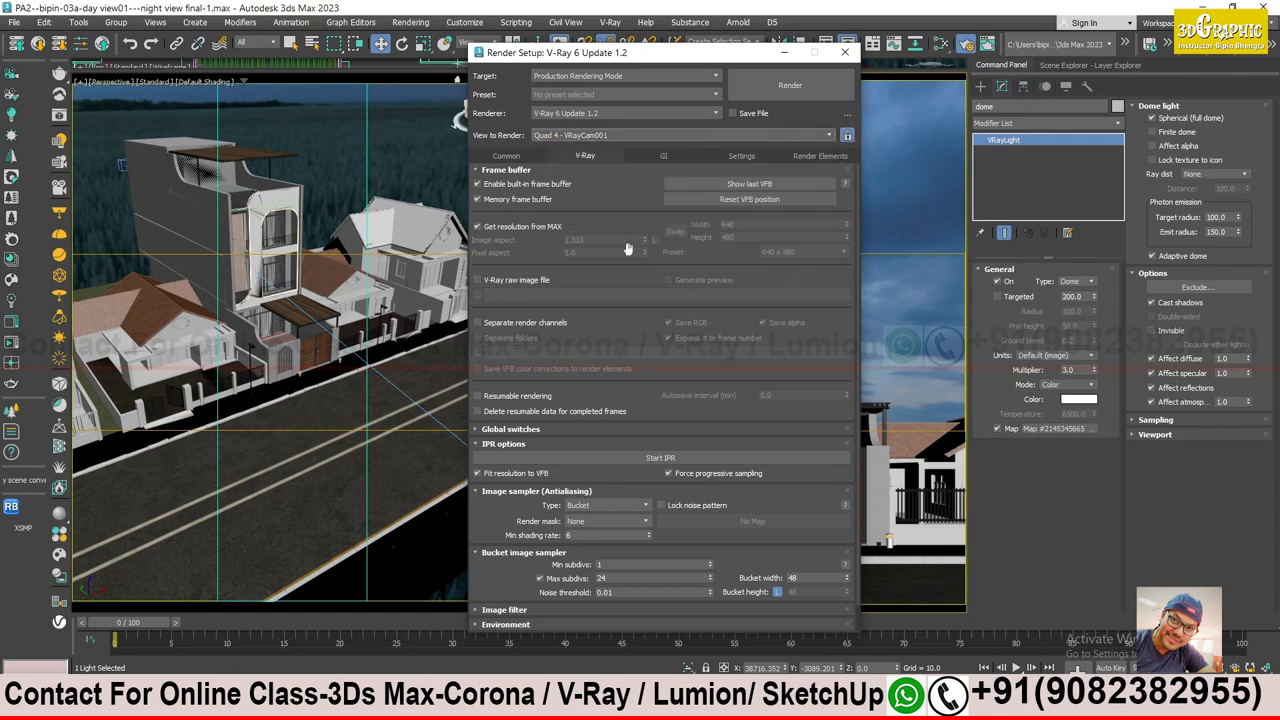
pyautogui.click(758, 184)
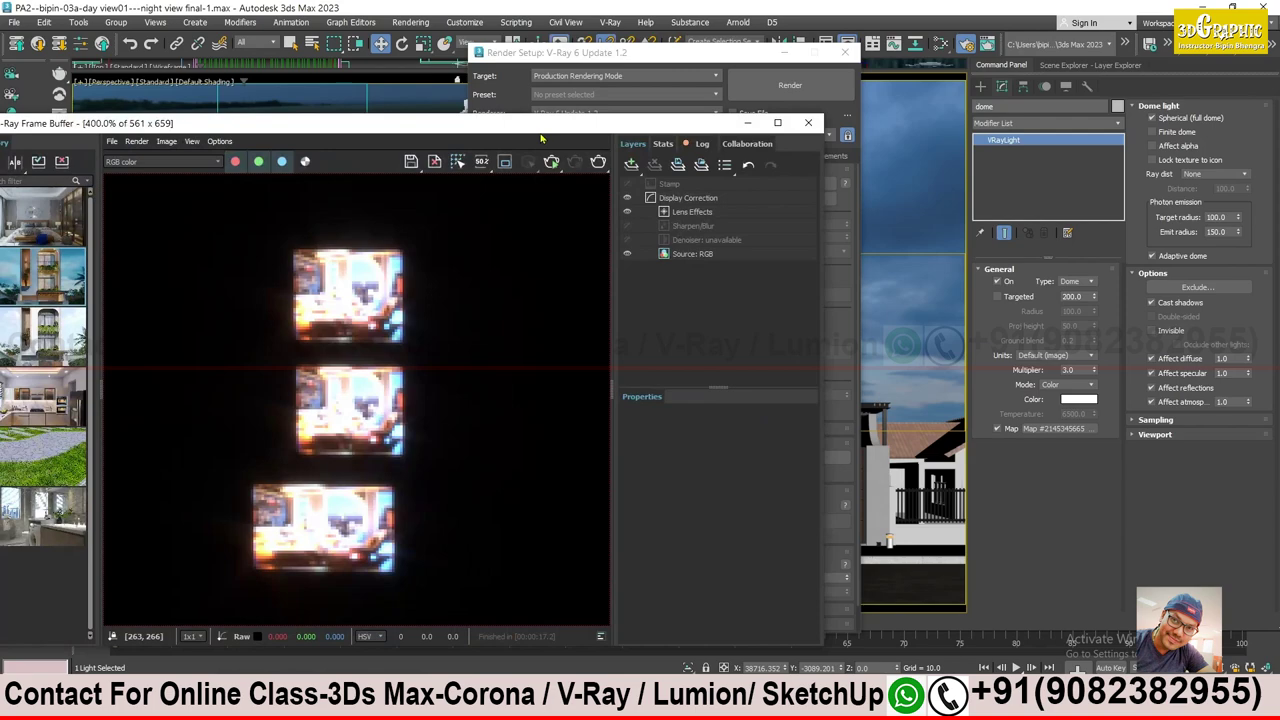
pyautogui.moveTo(542, 130); pyautogui.dragTo(898, 146)
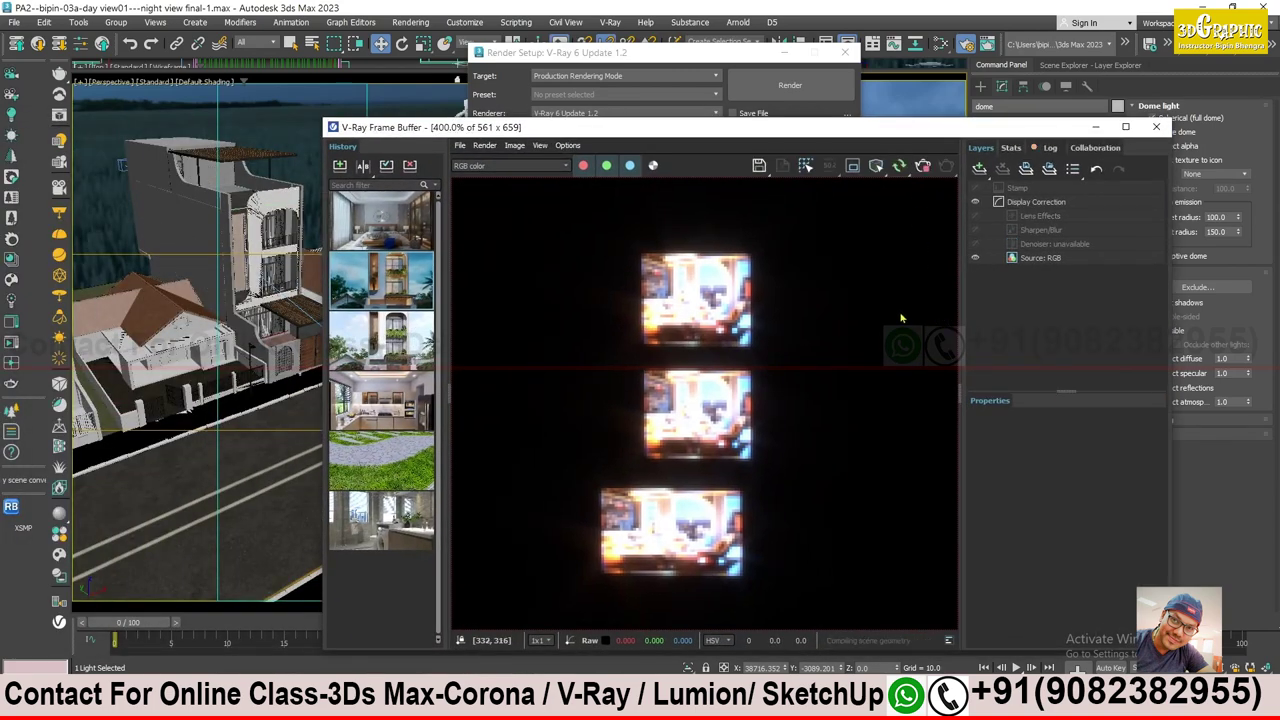
# - Render the camera view, stop once clean, and minimise the frame buffer
pyautogui.click(782, 86)
pyautogui.scroll(-1, 876, 357)
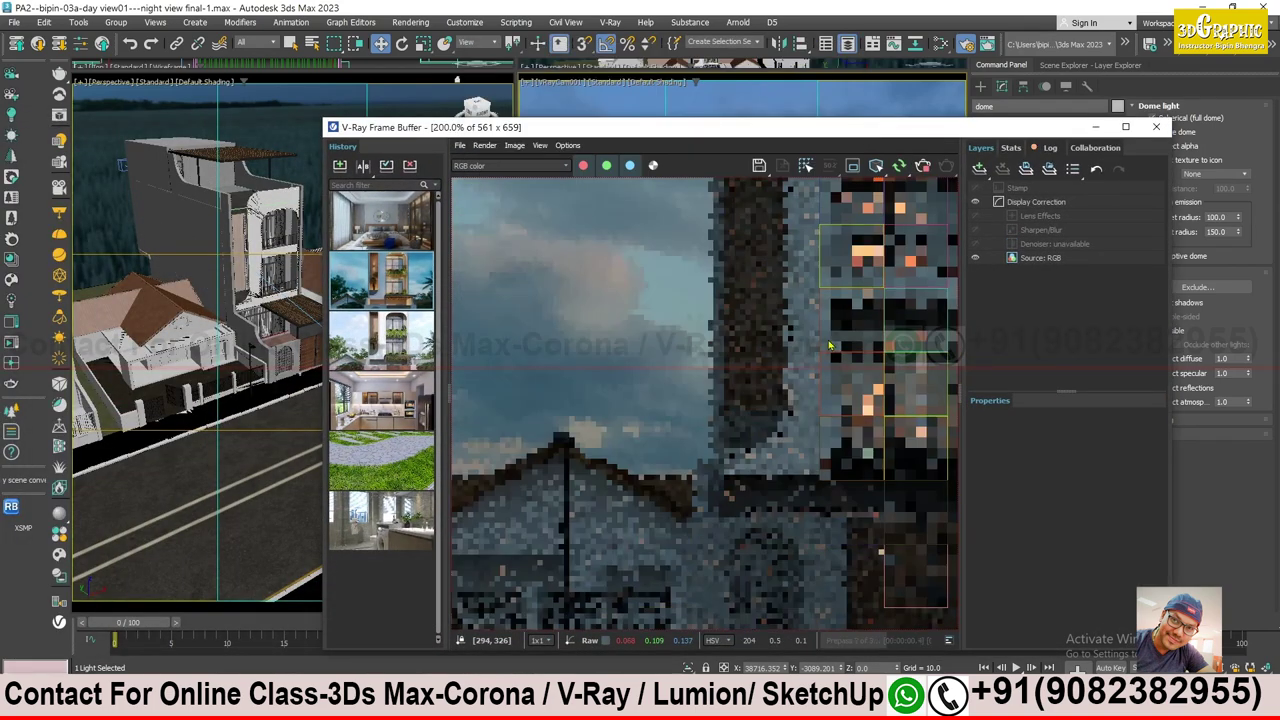
pyautogui.scroll(-1, 876, 357)
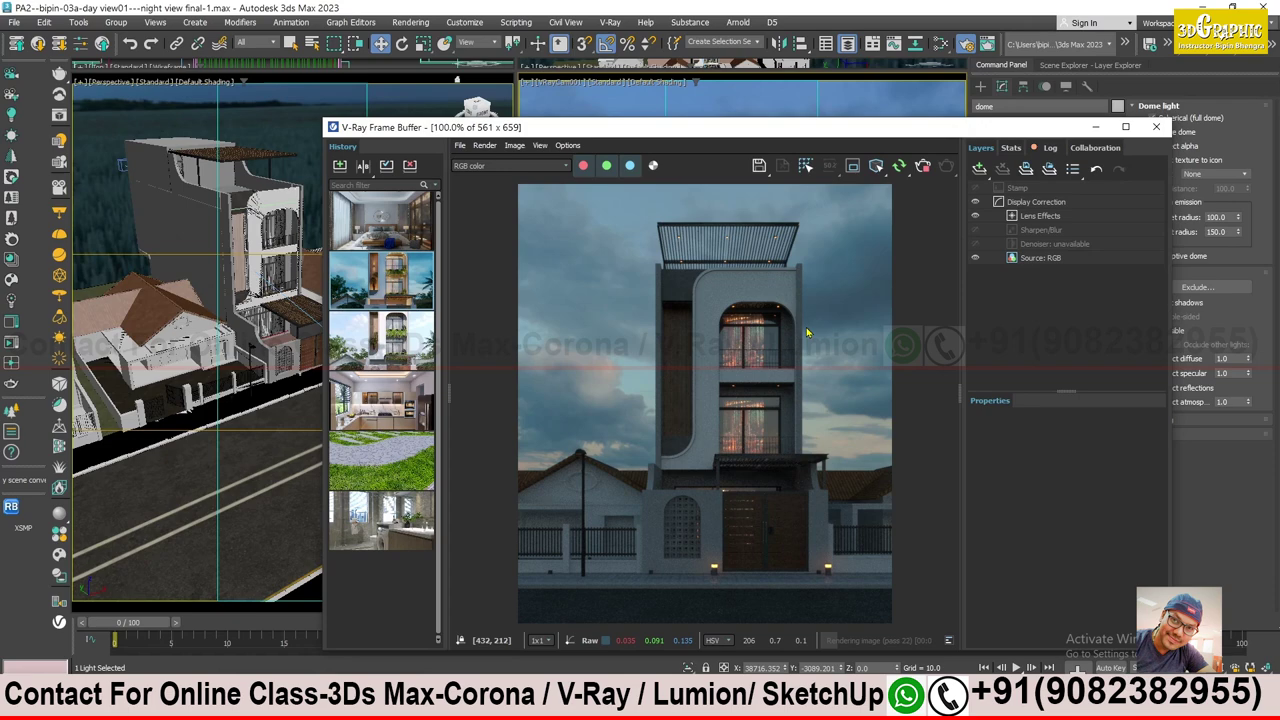
pyautogui.click(927, 172)
pyautogui.moveTo(928, 135); pyautogui.dragTo(718, 122)
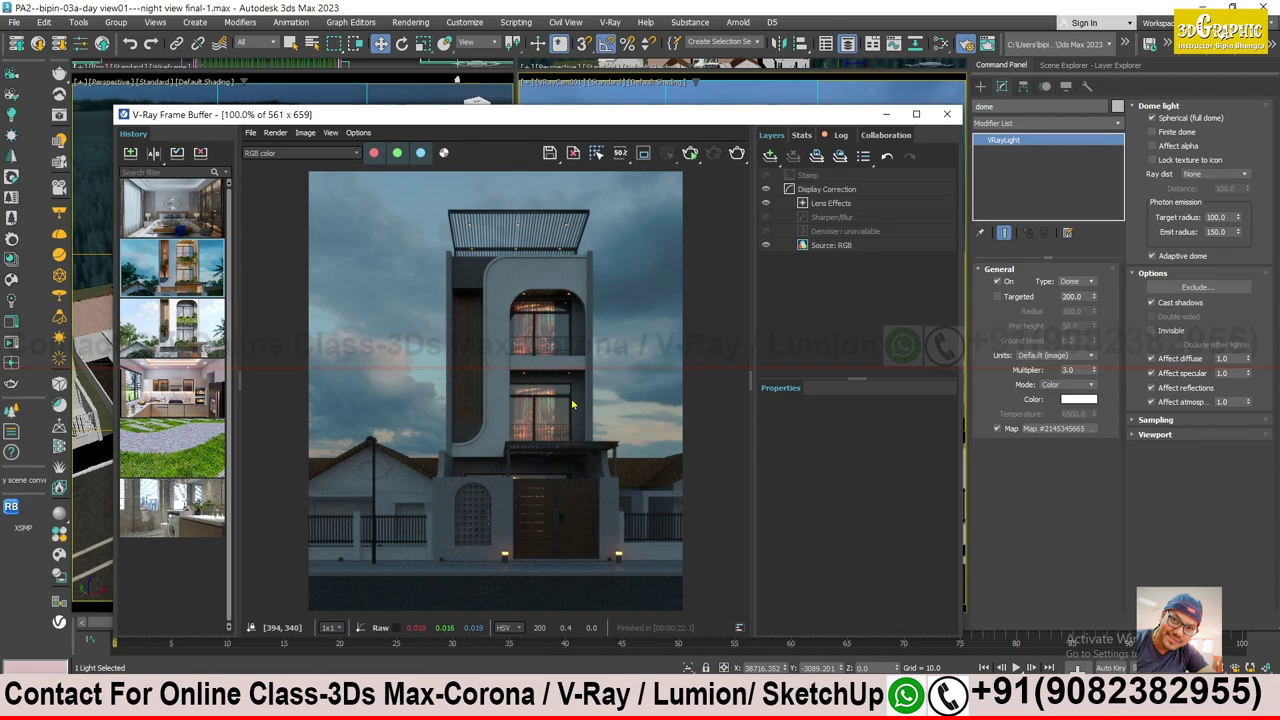
pyautogui.click(884, 115)
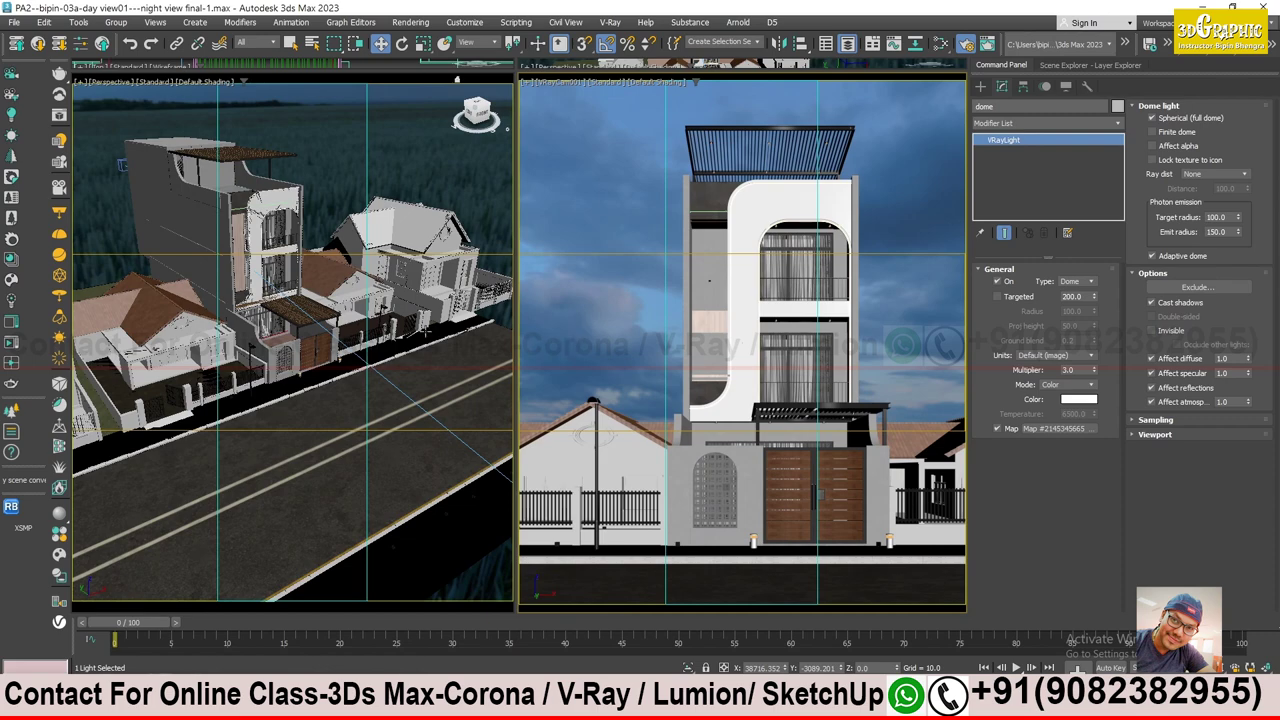
# - Select the VRayCam001 camera in the scene
pyautogui.scroll(-5, 425, 331)
pyautogui.click(315, 352)
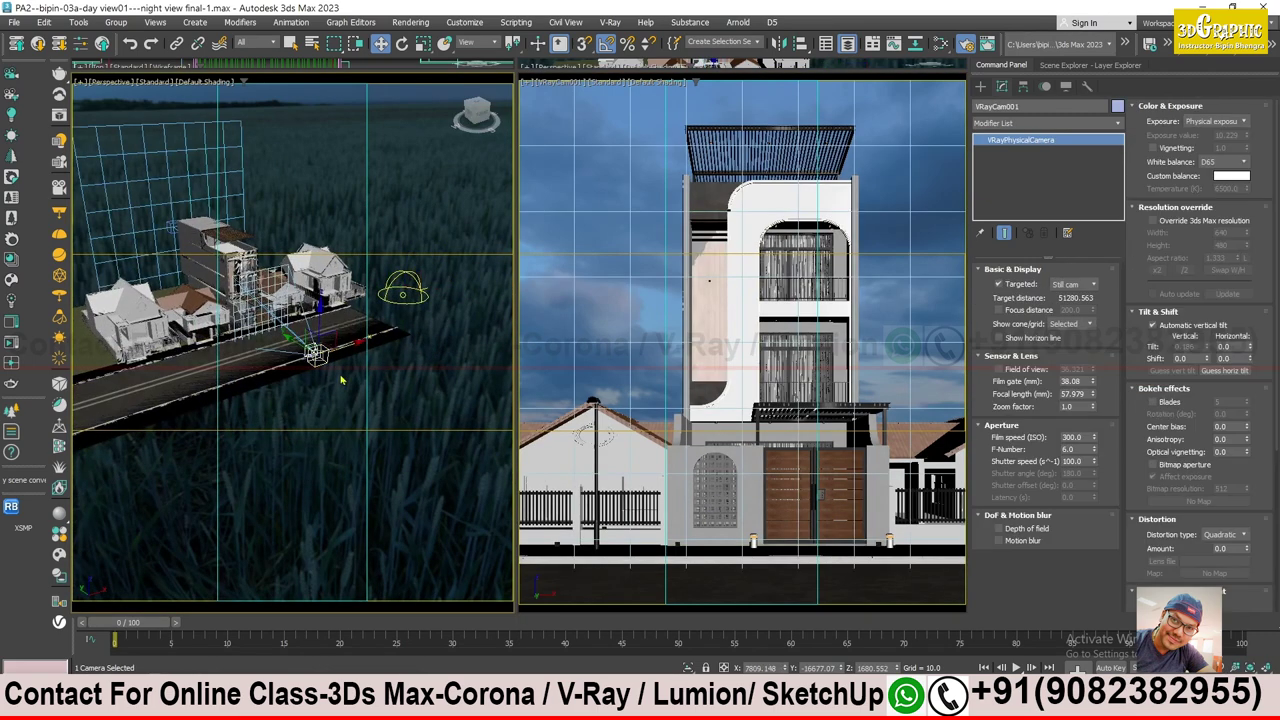
pyautogui.scroll(2, 341, 379)
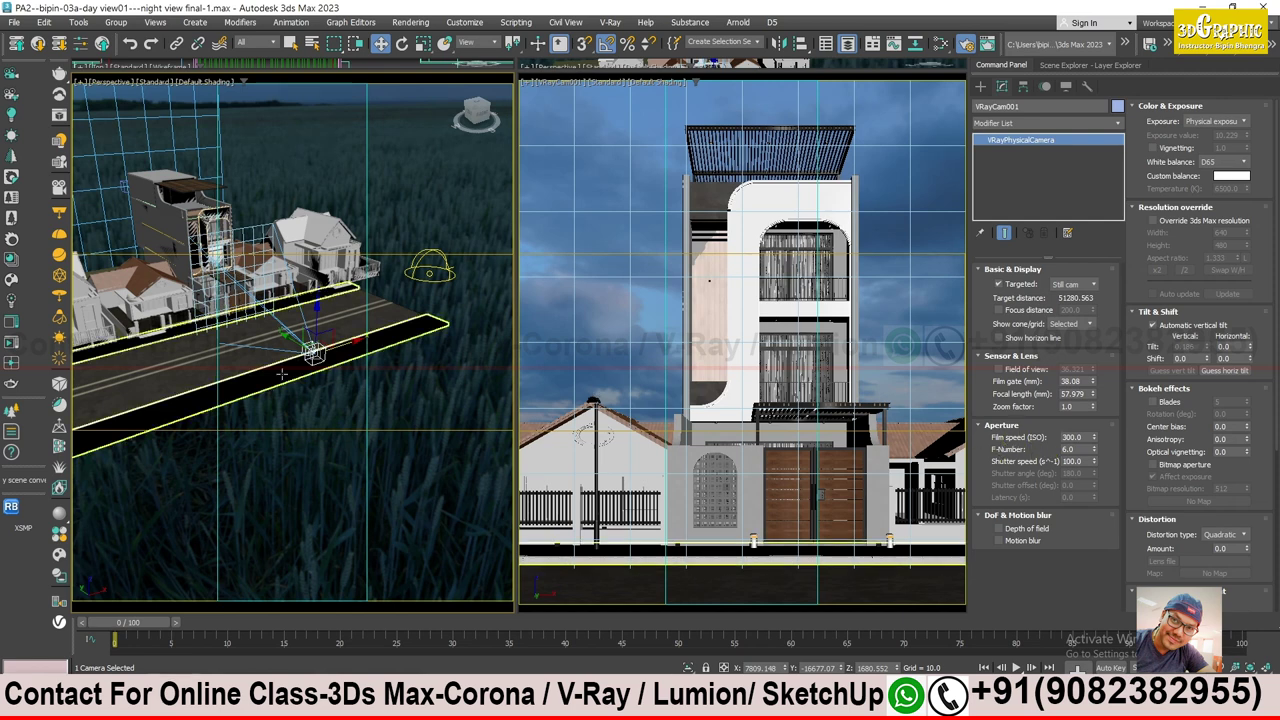
pyautogui.keyDown('alt'); pyautogui.moveTo(309, 383); pyautogui.dragTo(345, 360, button='middle'); pyautogui.keyUp('alt')
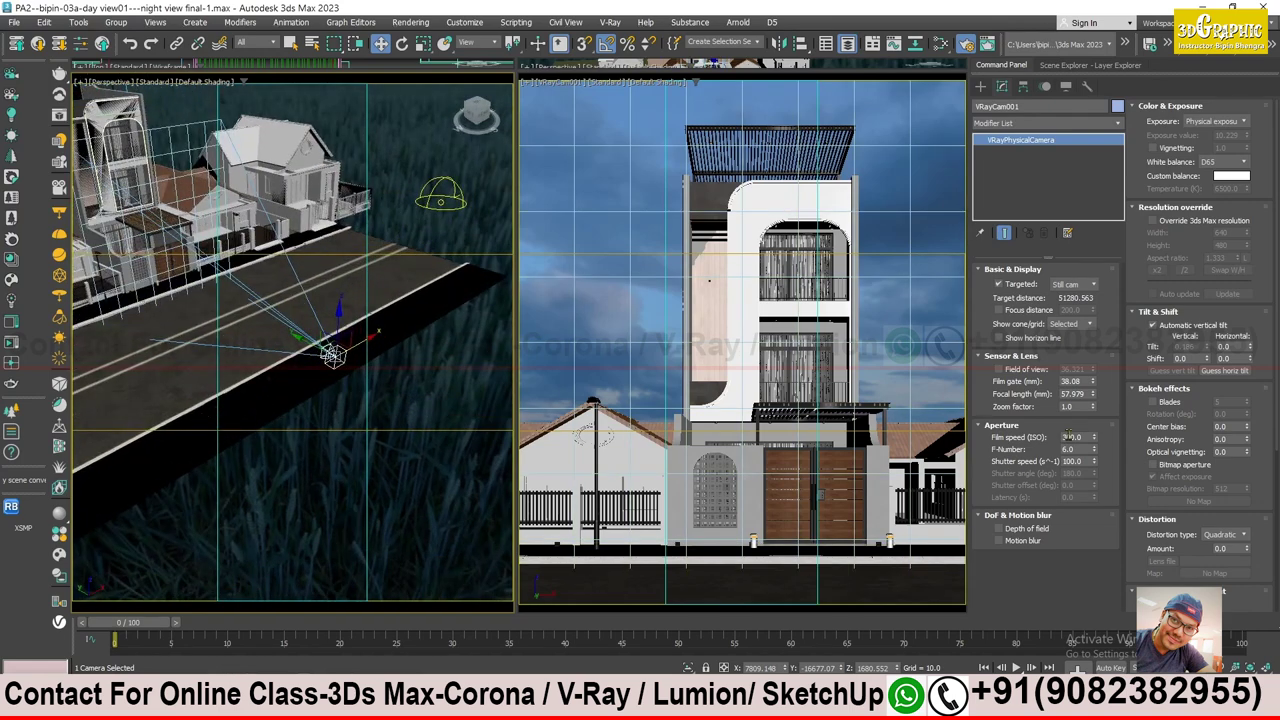
# - Set ISO 100, shutter speed 150 and f-number 8, then mark the image's left half as a render region
pyautogui.click(1072, 437)
pyautogui.click(1085, 462)
pyautogui.click(1070, 449)
pyautogui.write('8')
pyautogui.press('Return')
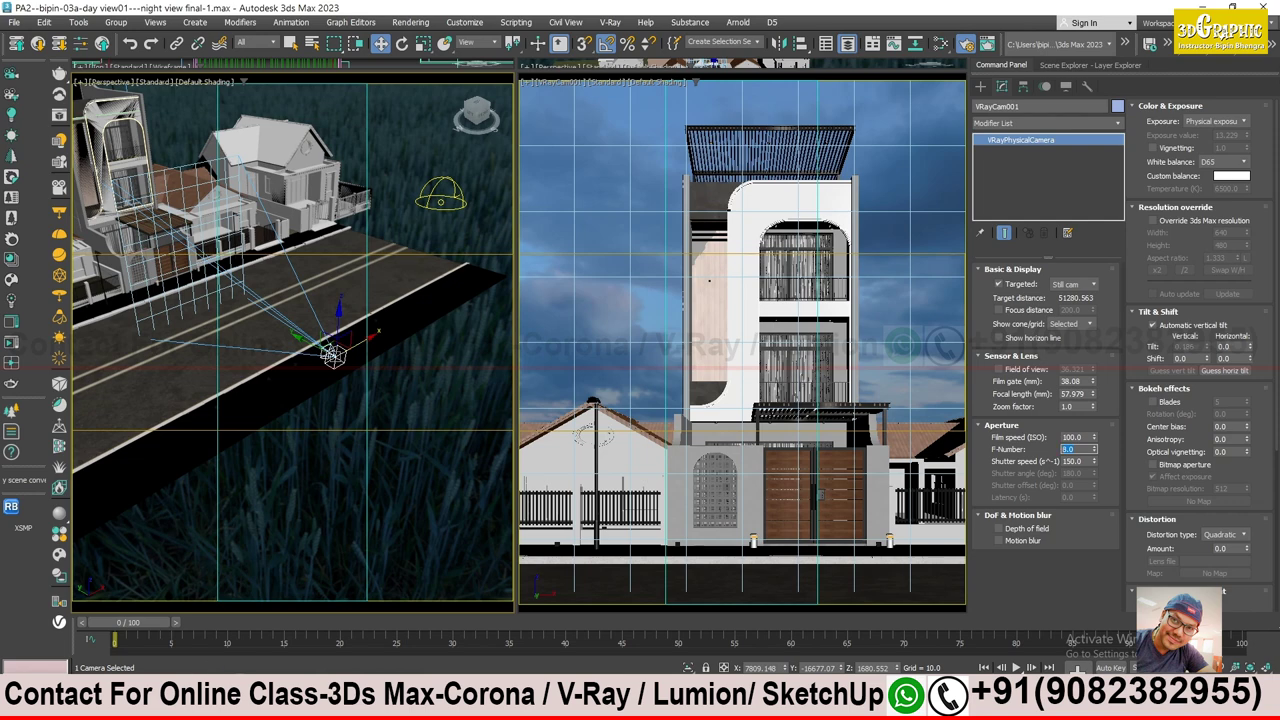
pyautogui.hotkey('ctrl', 'i')
pyautogui.moveTo(509, 182); pyautogui.dragTo(308, 610)
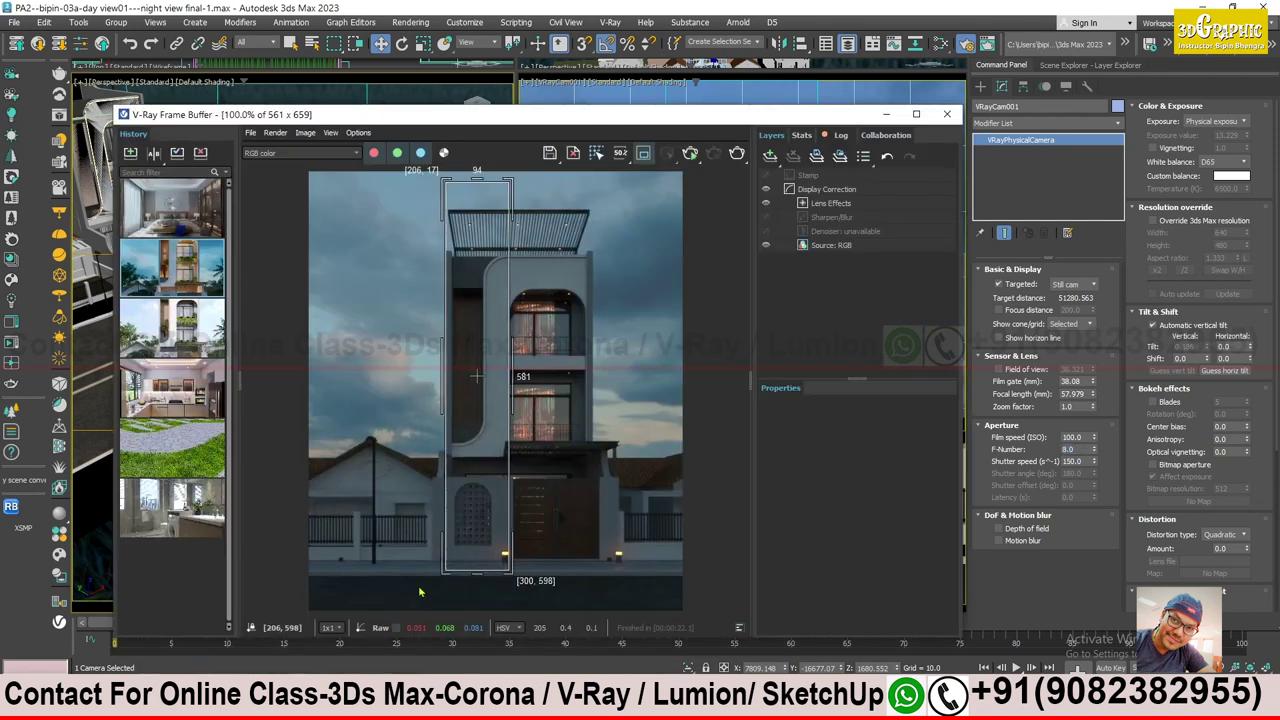
# - Region-render the left half while raising film speed from 150 to 200, then ISO 1000
pyautogui.click(690, 156)
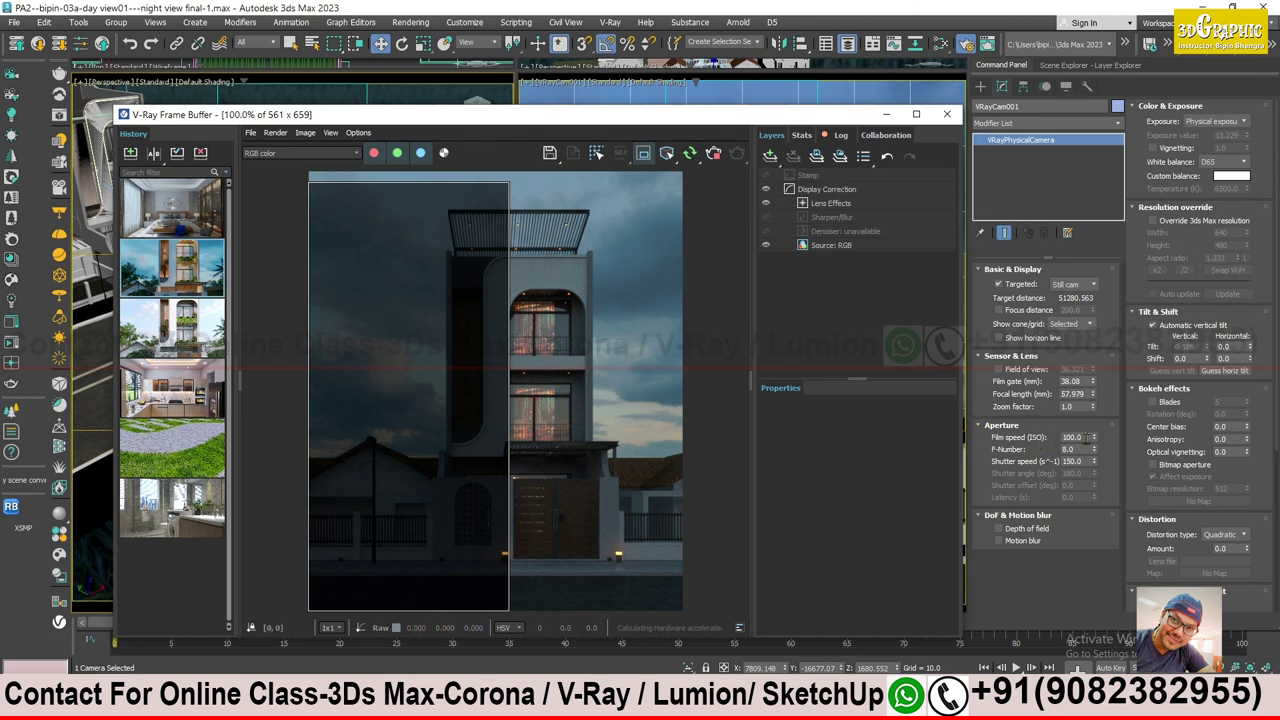
pyautogui.moveTo(1086, 437); pyautogui.dragTo(1058, 437)
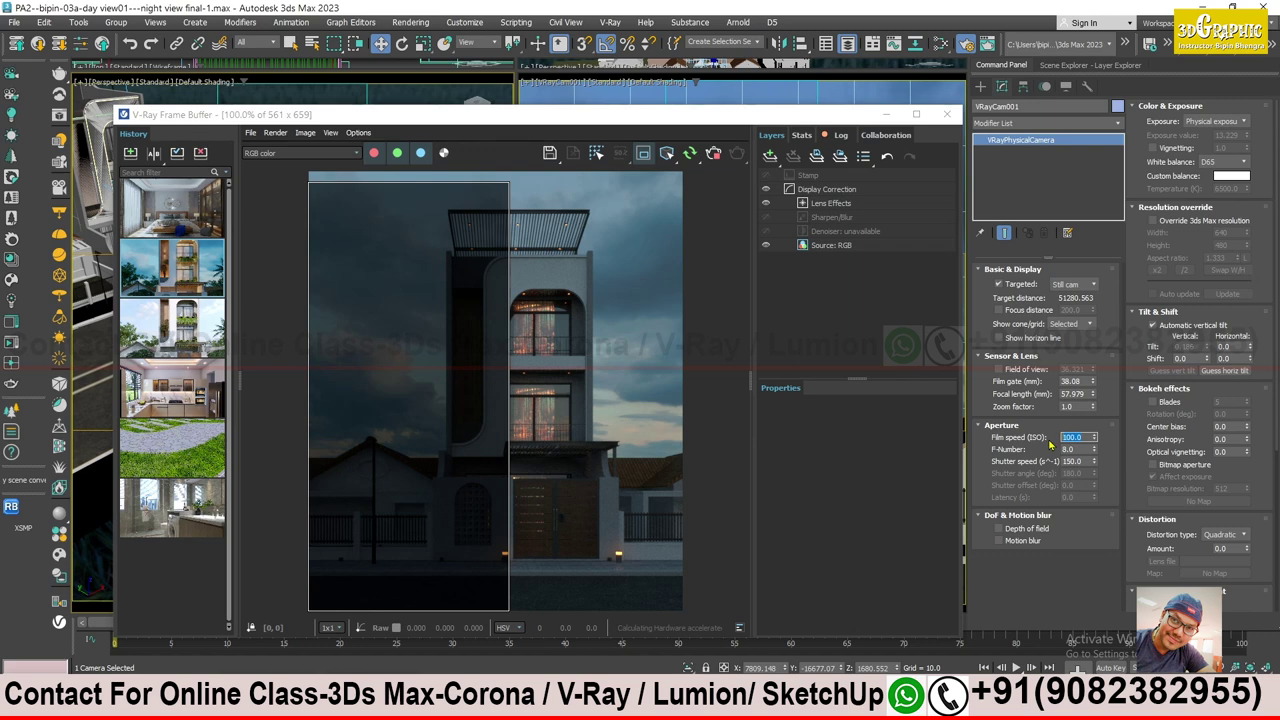
pyautogui.write('150')
pyautogui.press('Return')
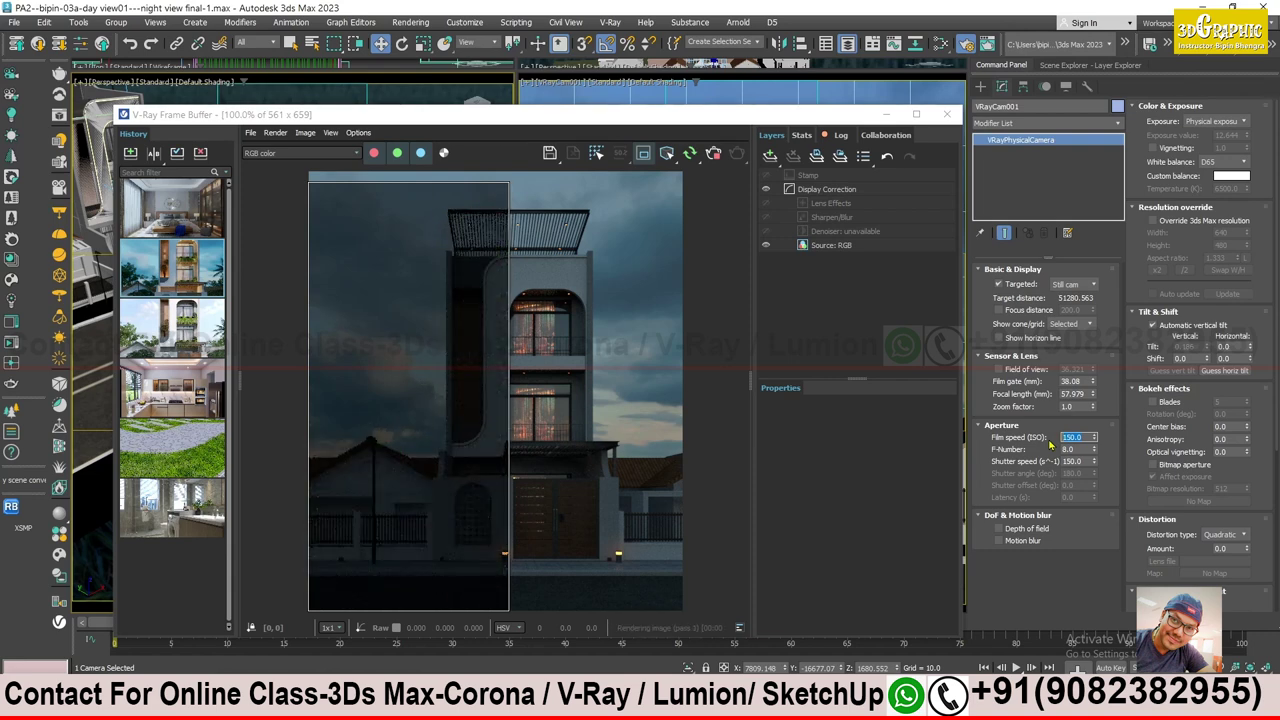
pyautogui.write('00')
pyautogui.press('Return')
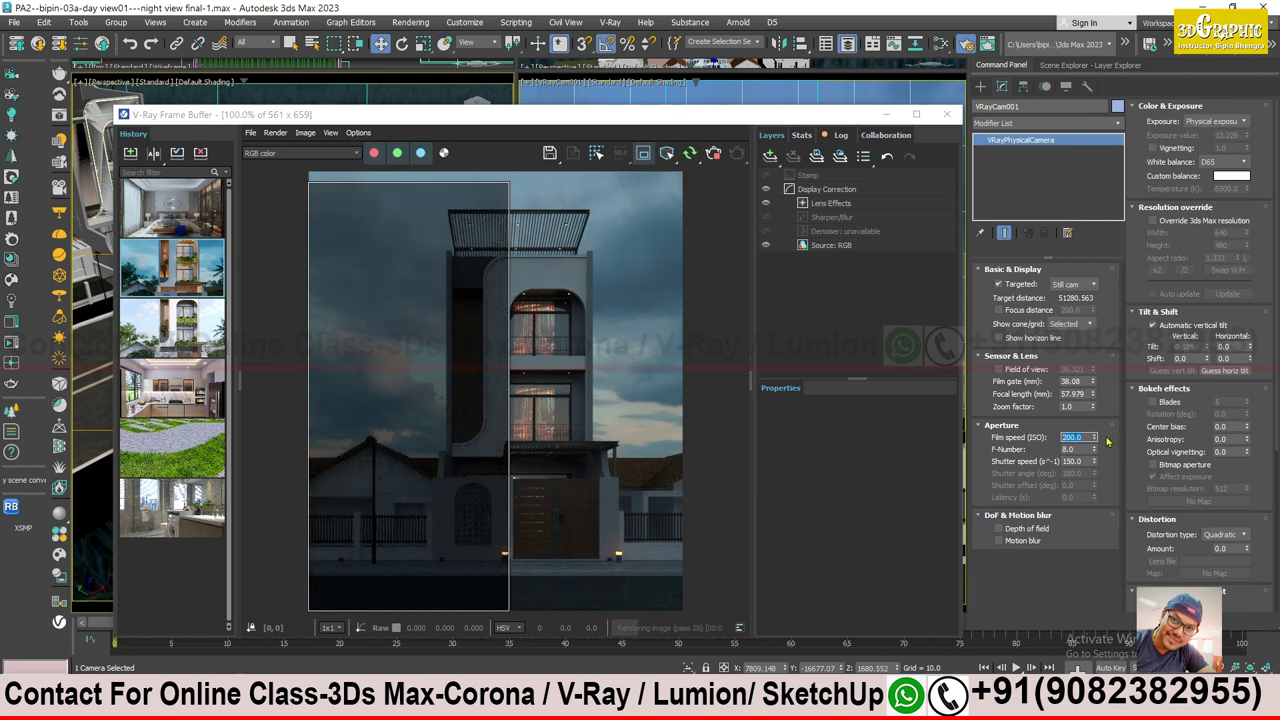
pyautogui.write('1000')
pyautogui.press('Return')
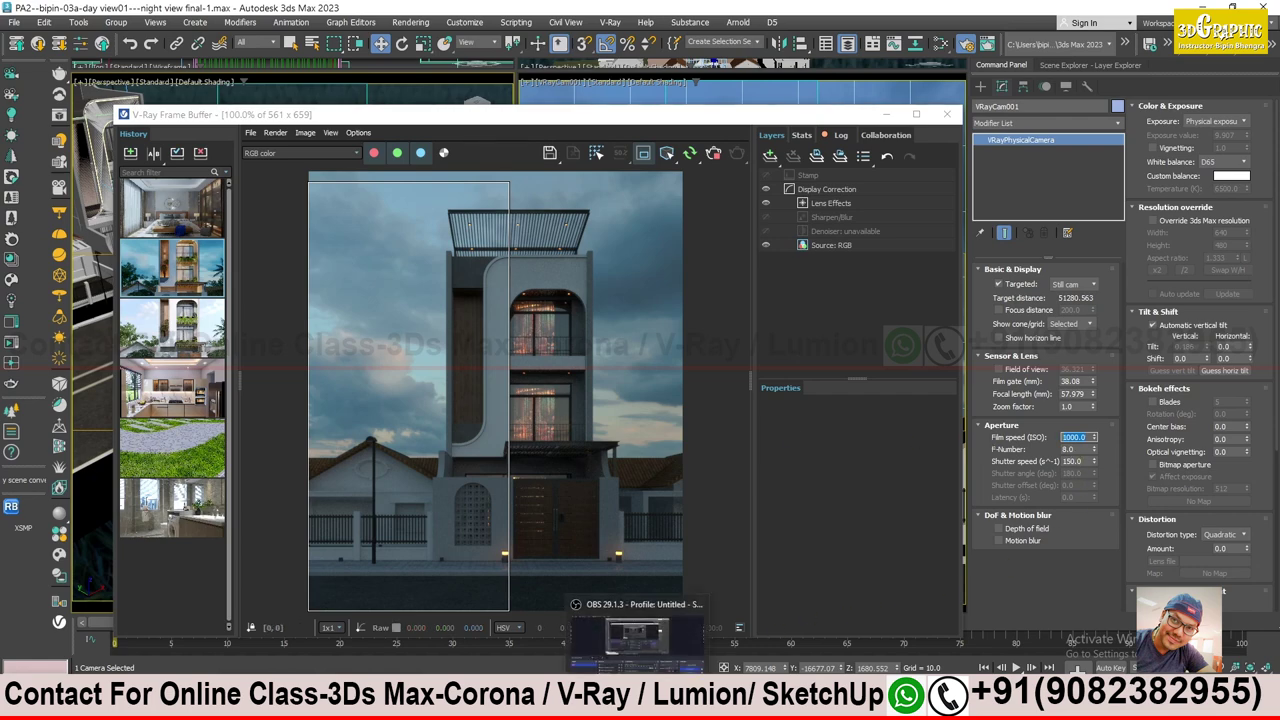
pyautogui.click(636, 640)
pyautogui.moveTo(989, 114); pyautogui.dragTo(1017, 88)
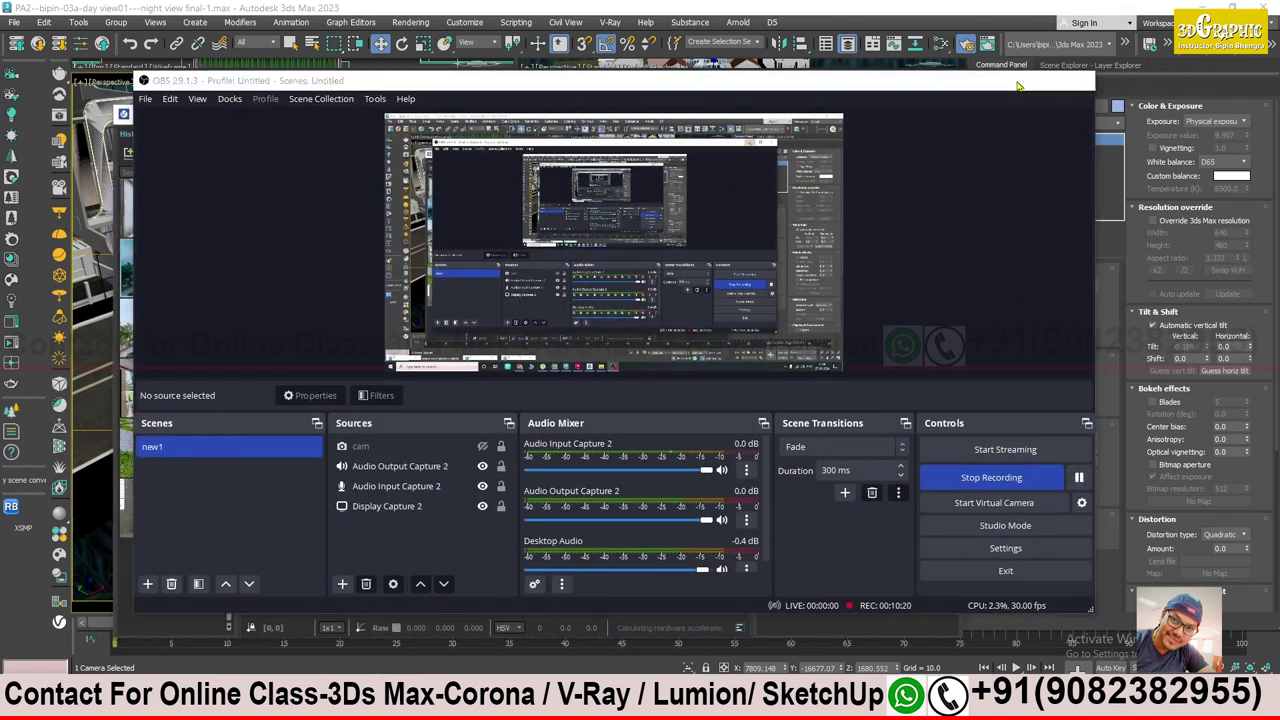
pyautogui.click(1018, 81)
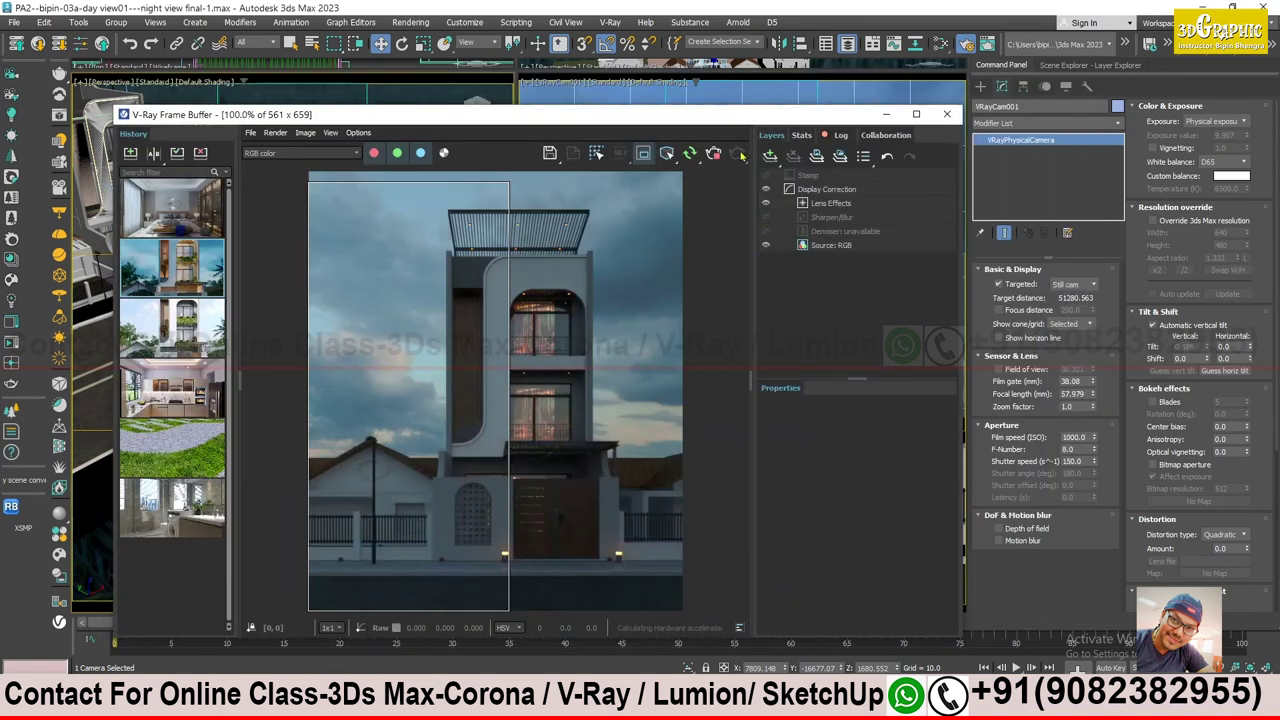
# - Set the camera's f-number to 6 and restart the interactive render
pyautogui.moveTo(839, 118); pyautogui.dragTo(772, 113)
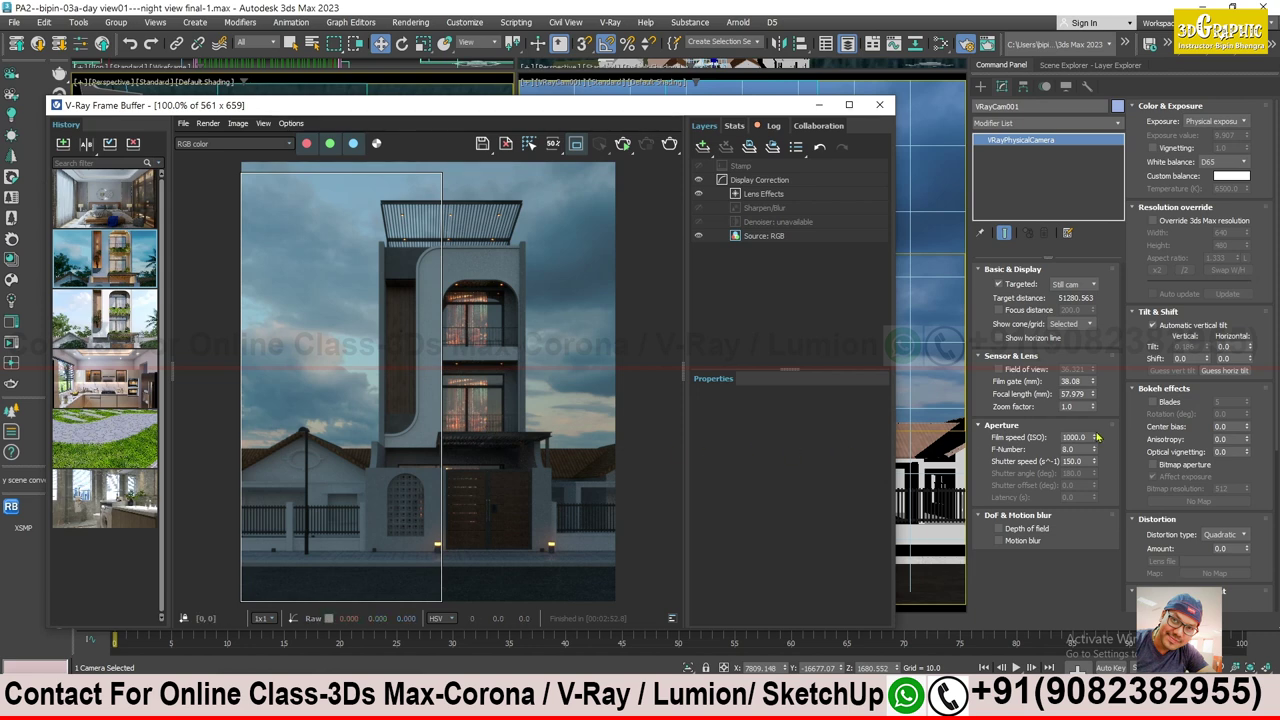
pyautogui.click(1066, 450)
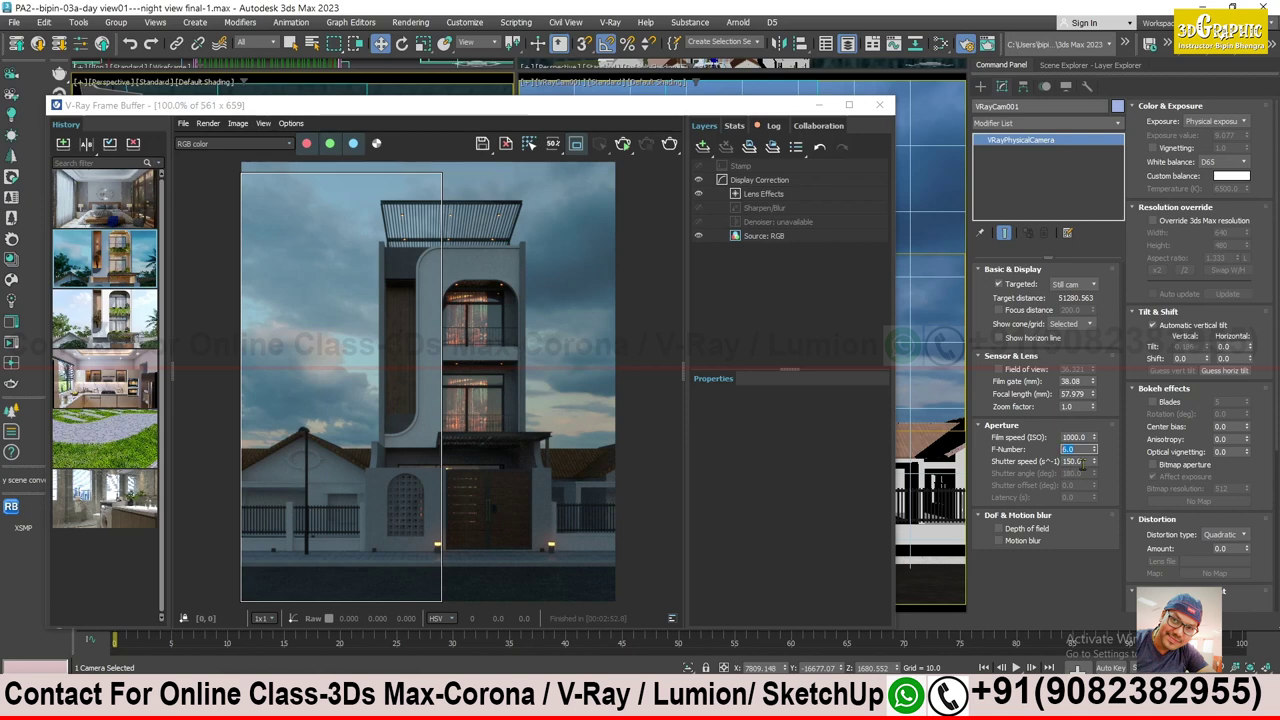
pyautogui.write('6')
pyautogui.press('Return')
pyautogui.write('100')
pyautogui.write('200')
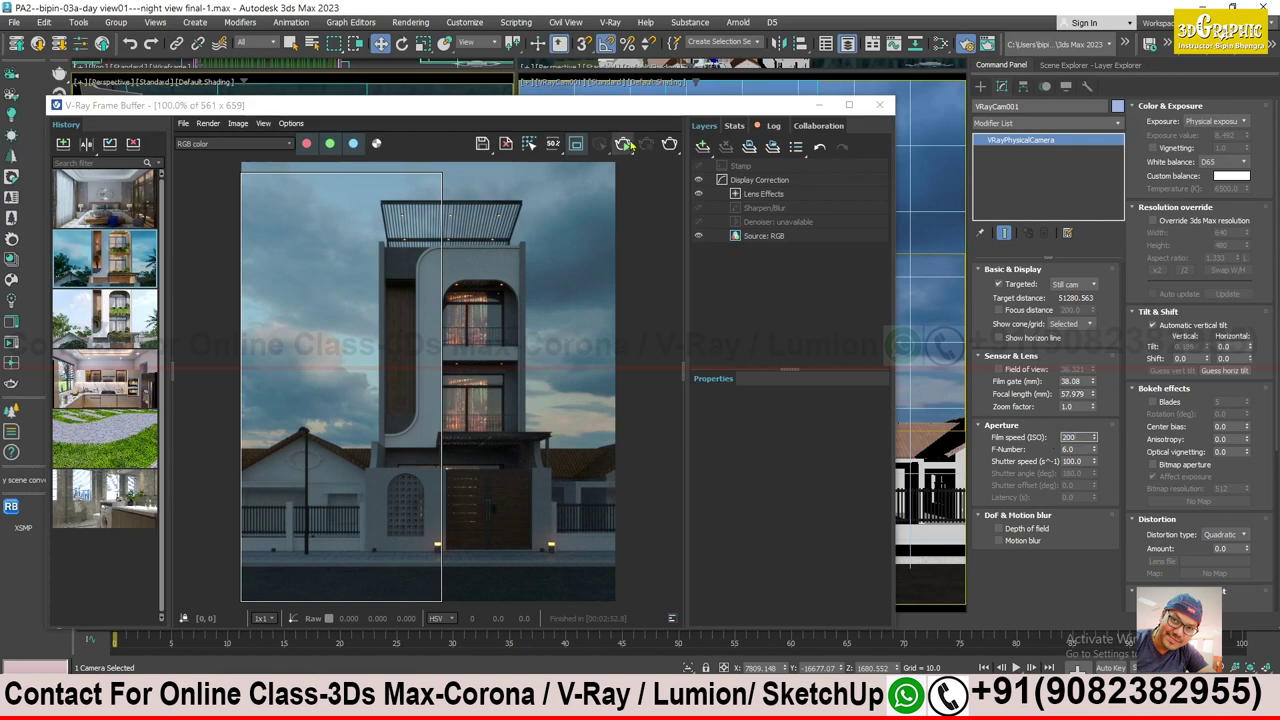
pyautogui.click(622, 143)
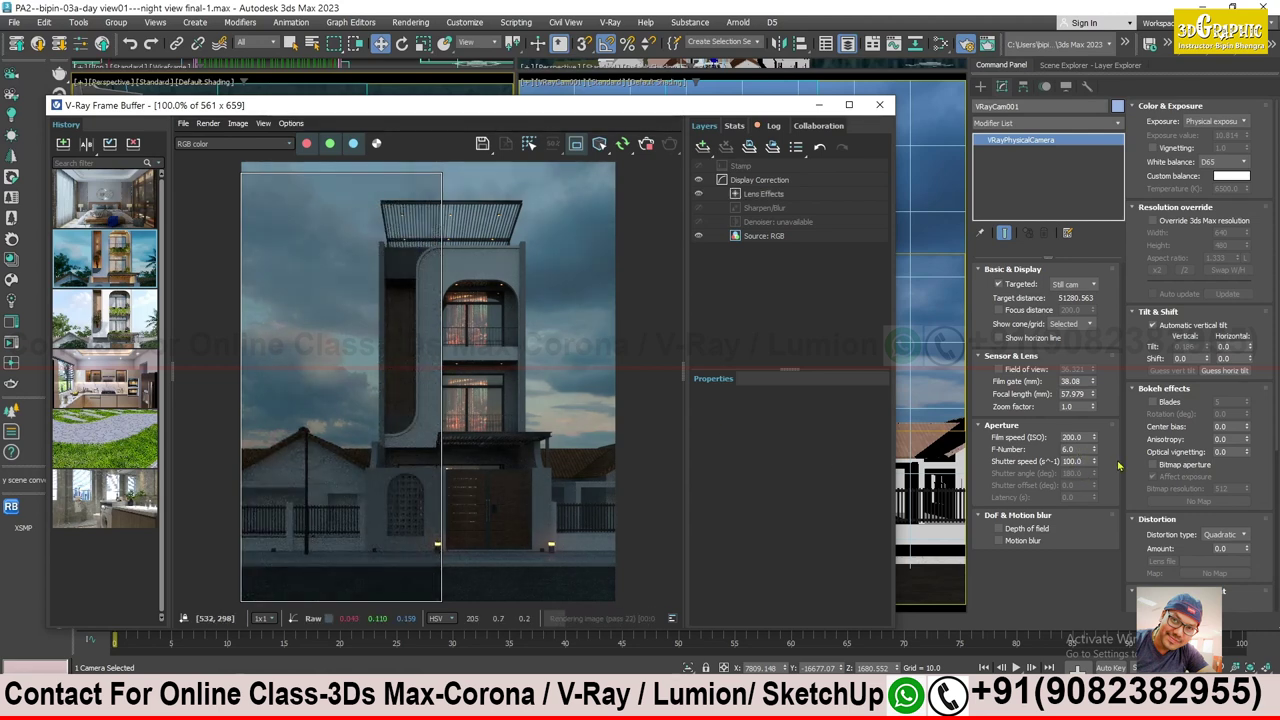
# - Set film speed to ISO 250 and shutter speed to 100
pyautogui.click(1078, 437)
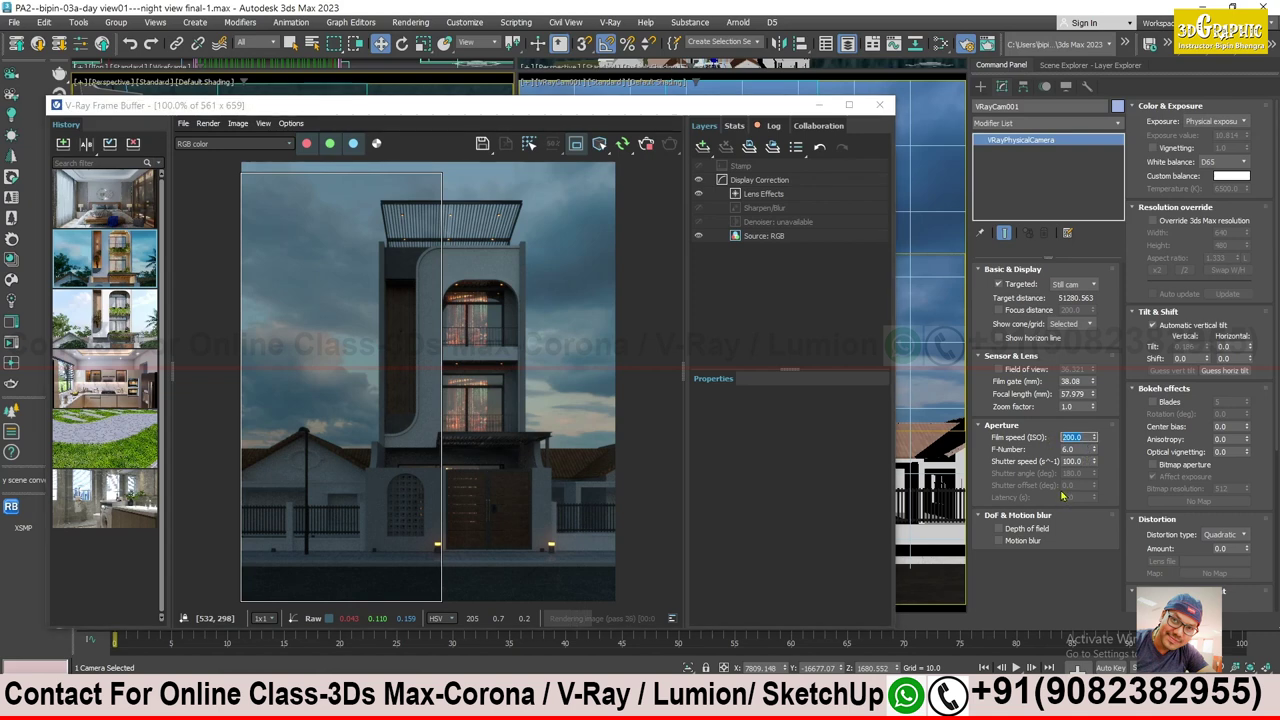
pyautogui.write('250')
pyautogui.press('Return')
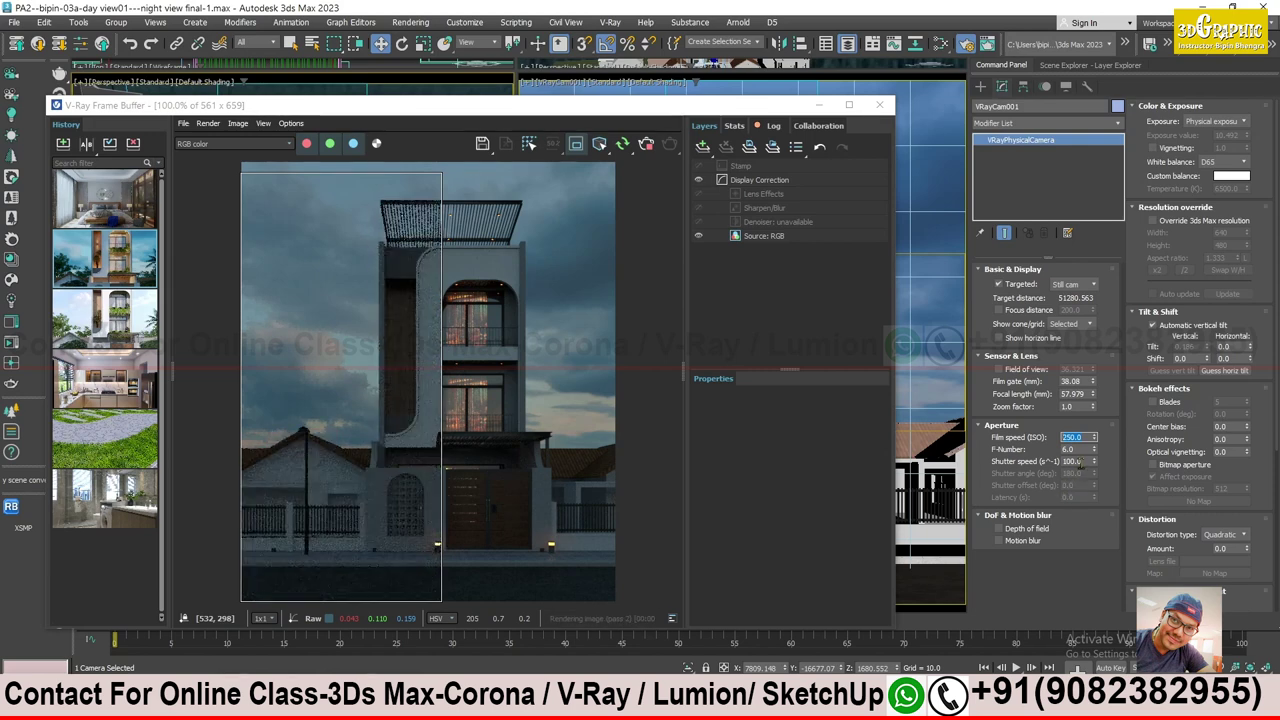
pyautogui.click(1078, 461)
pyautogui.write('60')
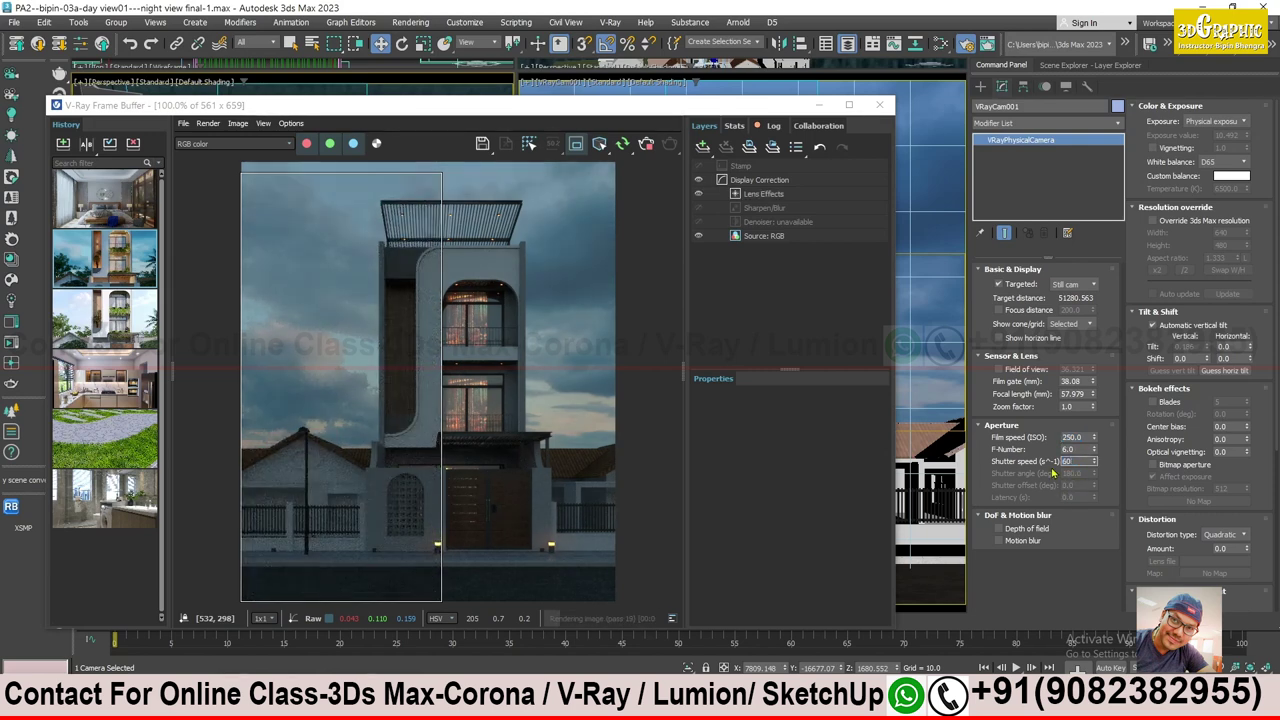
pyautogui.press('Return')
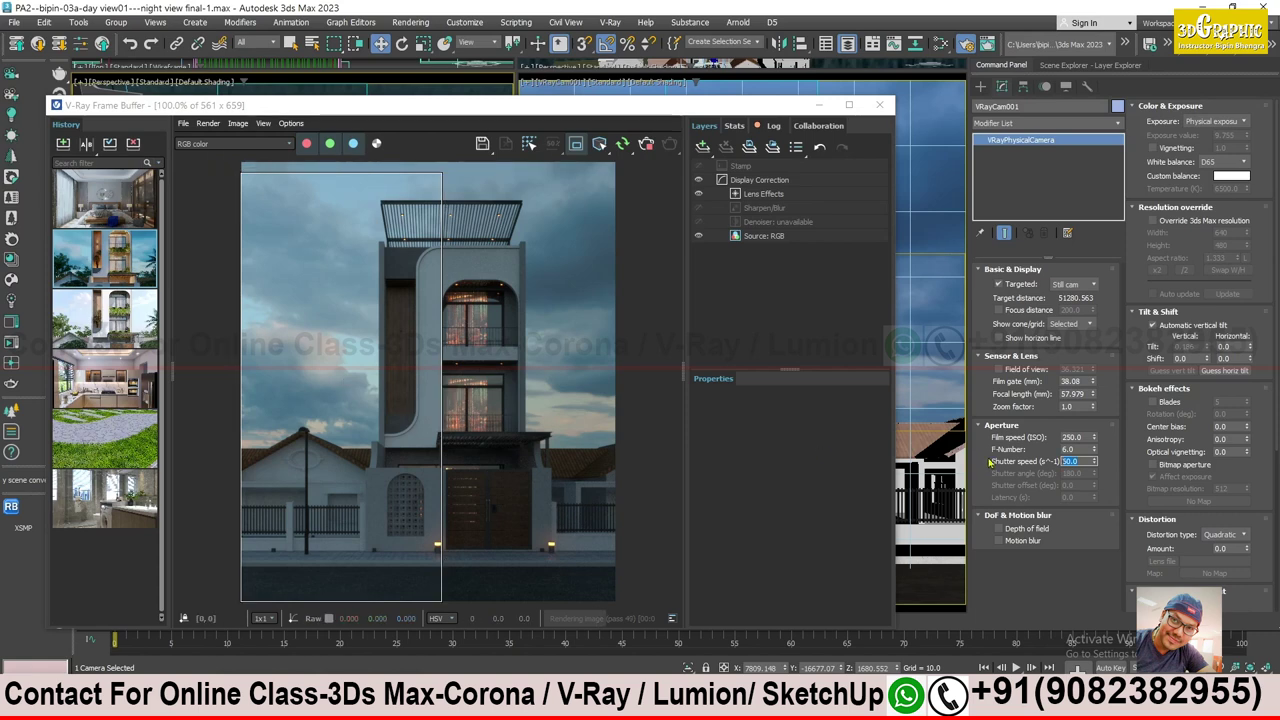
pyautogui.write('100')
pyautogui.press('Return')
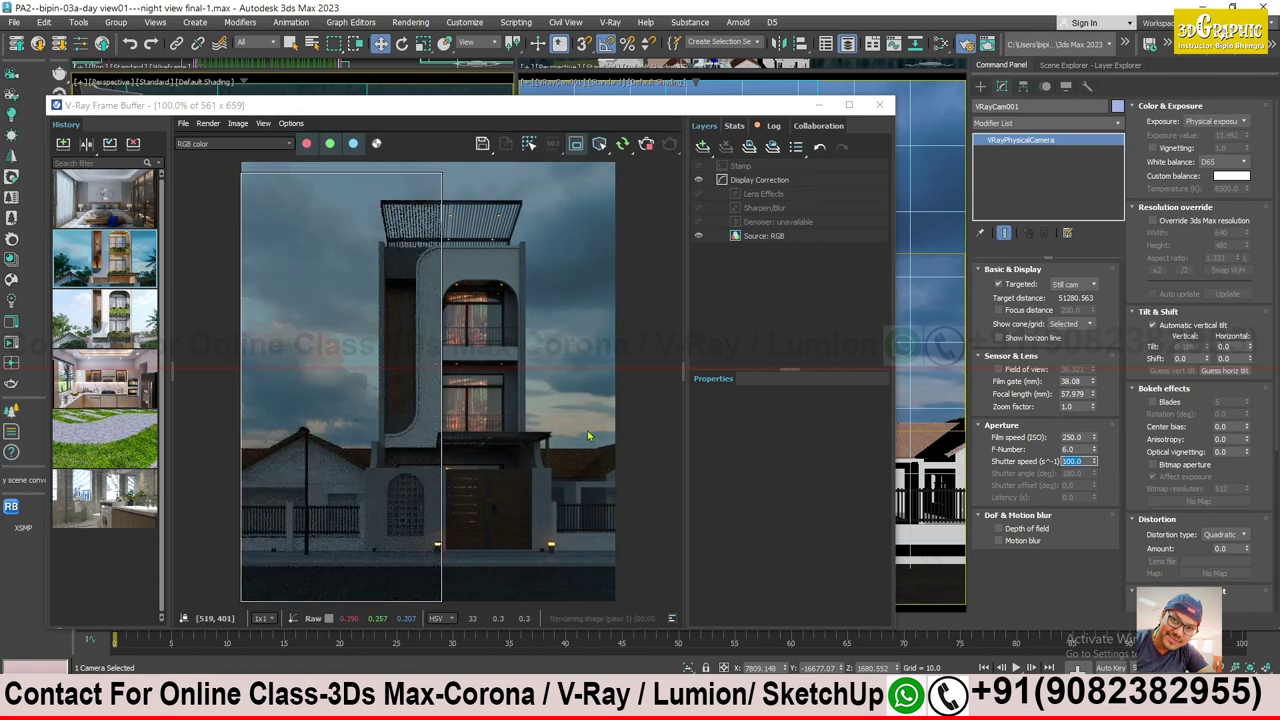
# - Stop interactive rendering, turn off A/B compare, render the full frame, save it to history, close the VFB
pyautogui.click(646, 145)
pyautogui.click(576, 143)
pyautogui.click(622, 145)
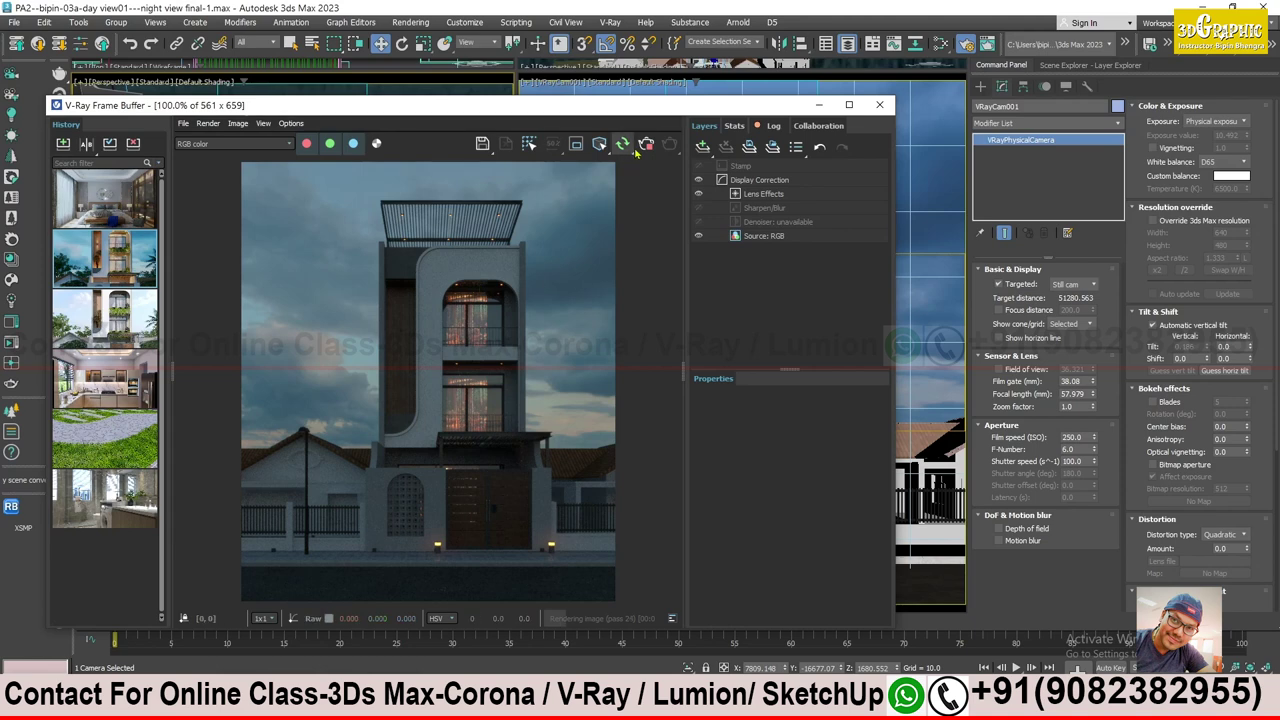
pyautogui.click(62, 143)
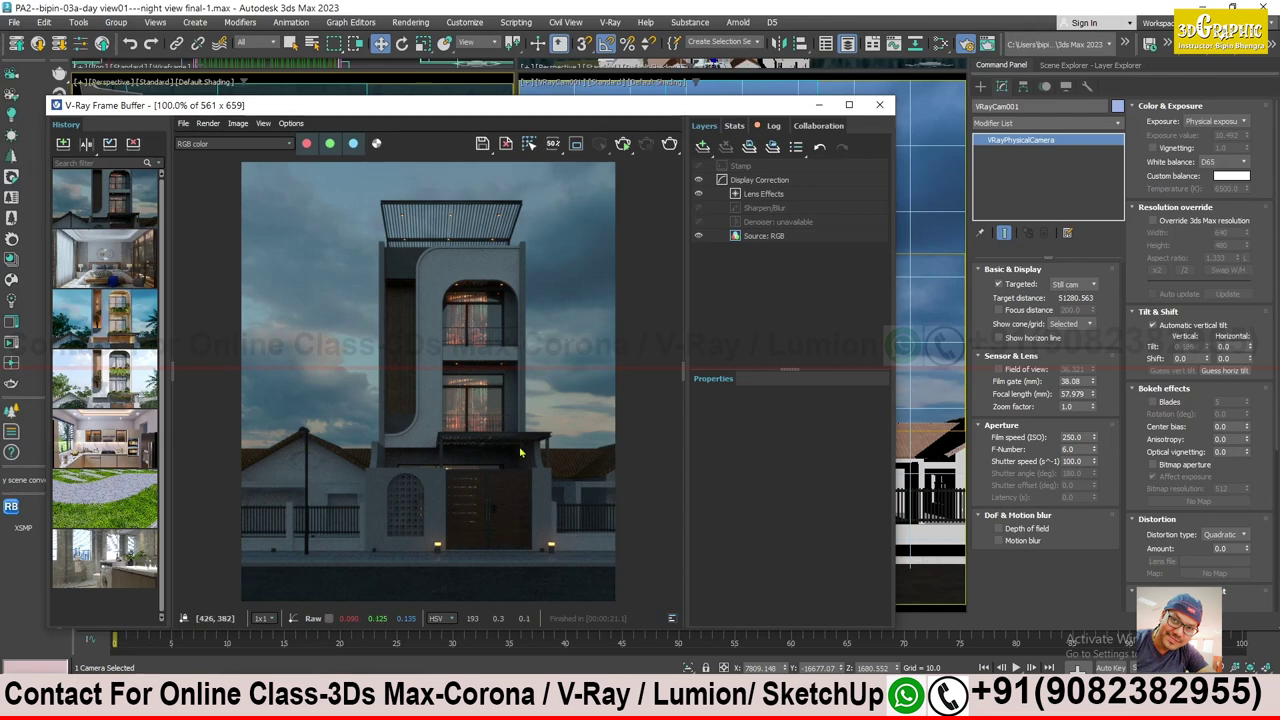
pyautogui.click(879, 104)
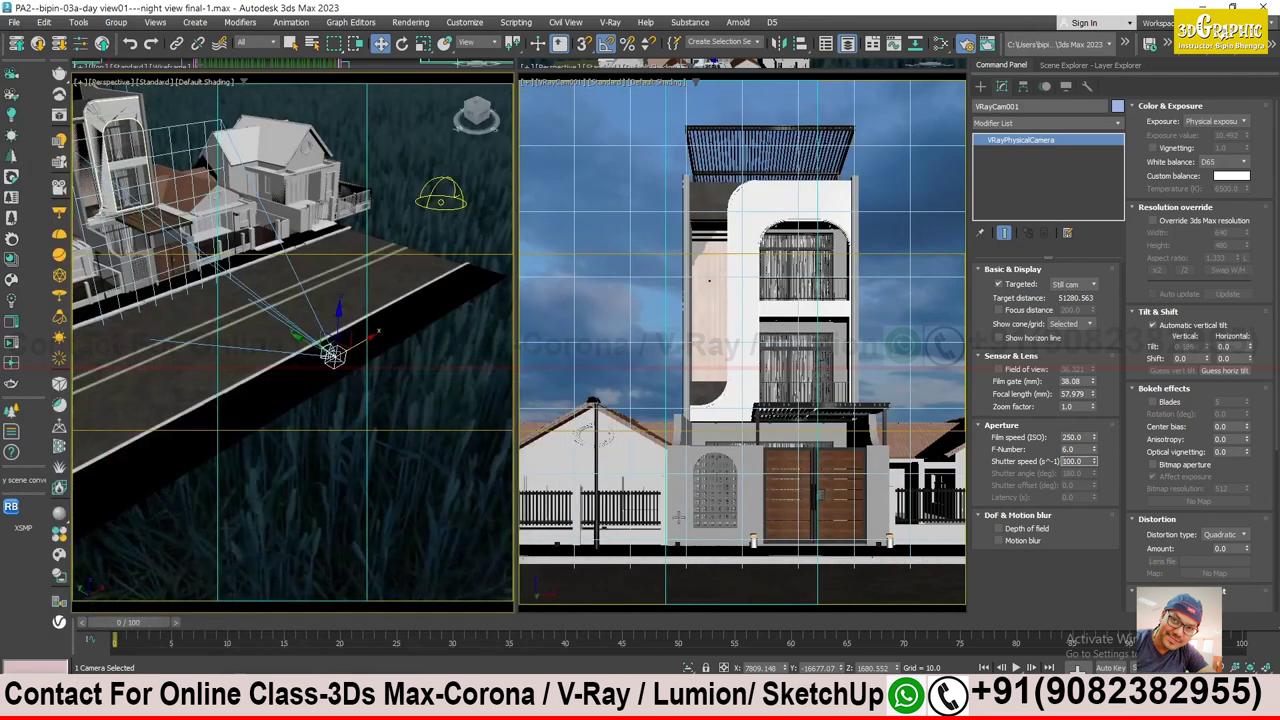
# - Deselect the camera, maximise Perspective with Alt+W, and zoom in on the row of houses
pyautogui.click(411, 407)
pyautogui.hotkey('alt', 'w')
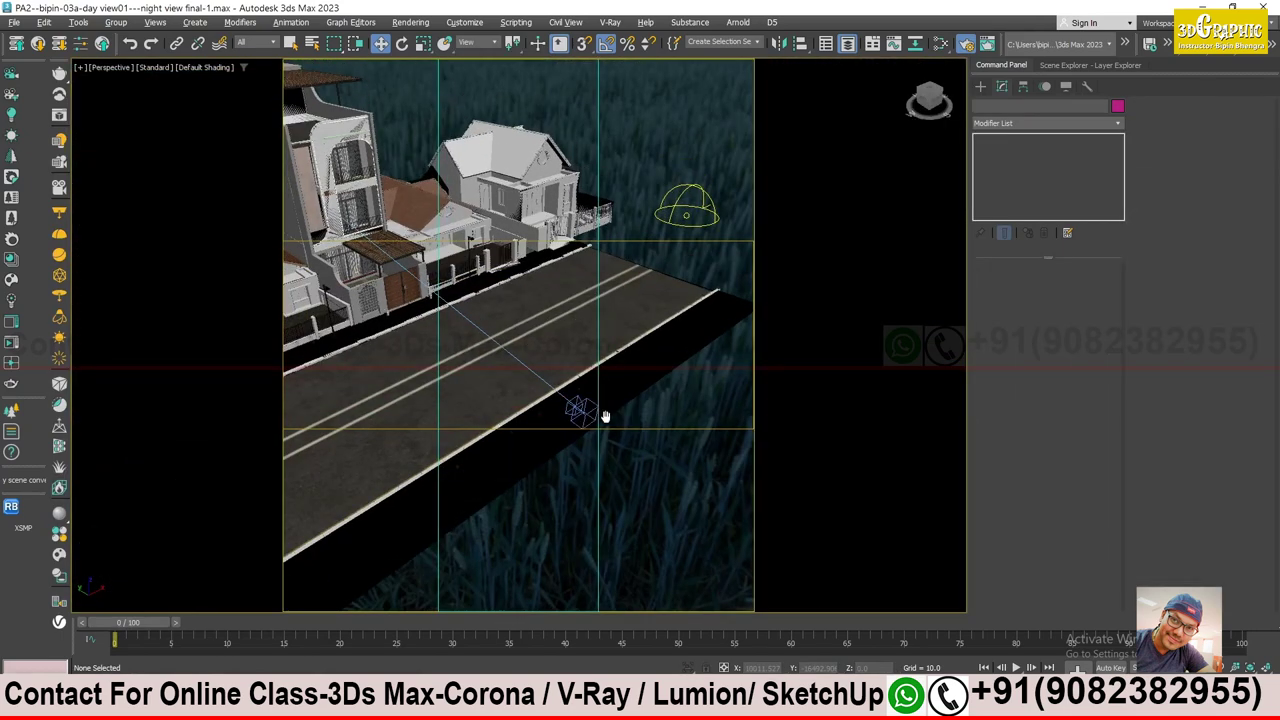
pyautogui.scroll(3, 604, 428)
pyautogui.moveTo(604, 428)
pyautogui.keyDown('alt'); pyautogui.mouseDown(button='middle')
pyautogui.moveTo(480, 380)
pyautogui.moveTo(492, 398)
pyautogui.mouseUp(button='middle'); pyautogui.keyUp('alt')
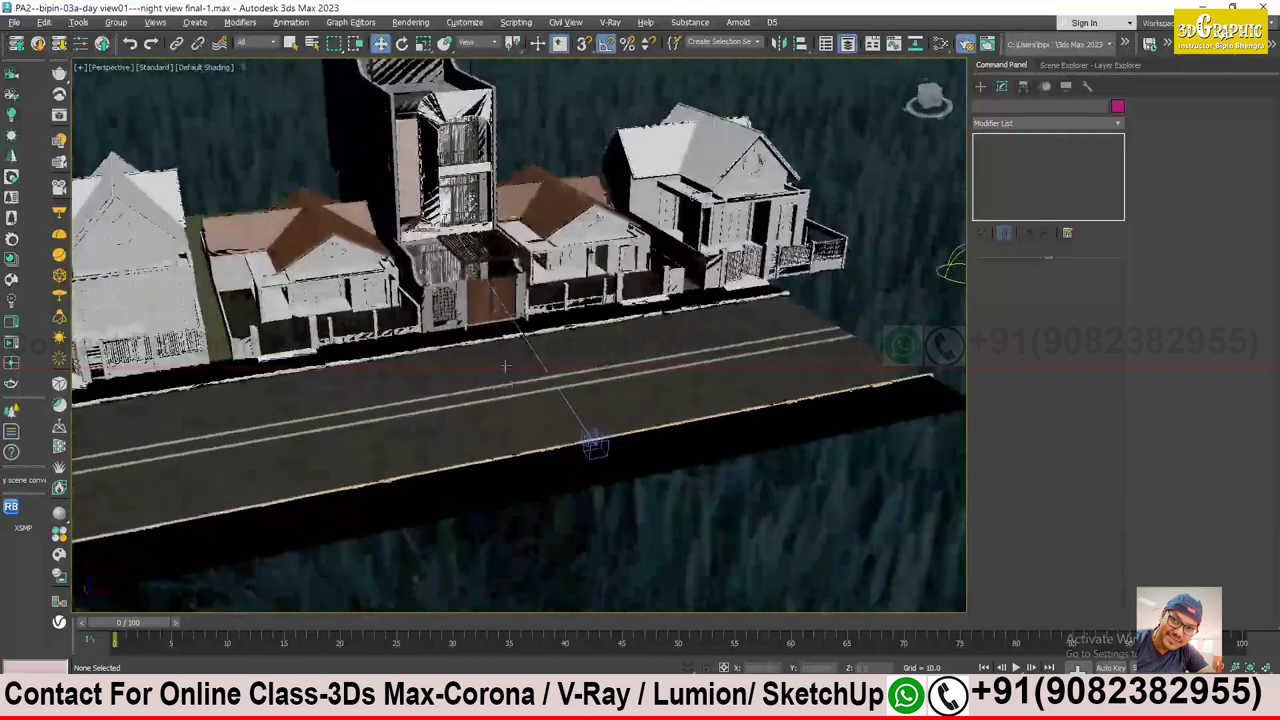
pyautogui.scroll(3, 492, 398)
pyautogui.scroll(3, 494, 394)
pyautogui.scroll(2, 496, 390)
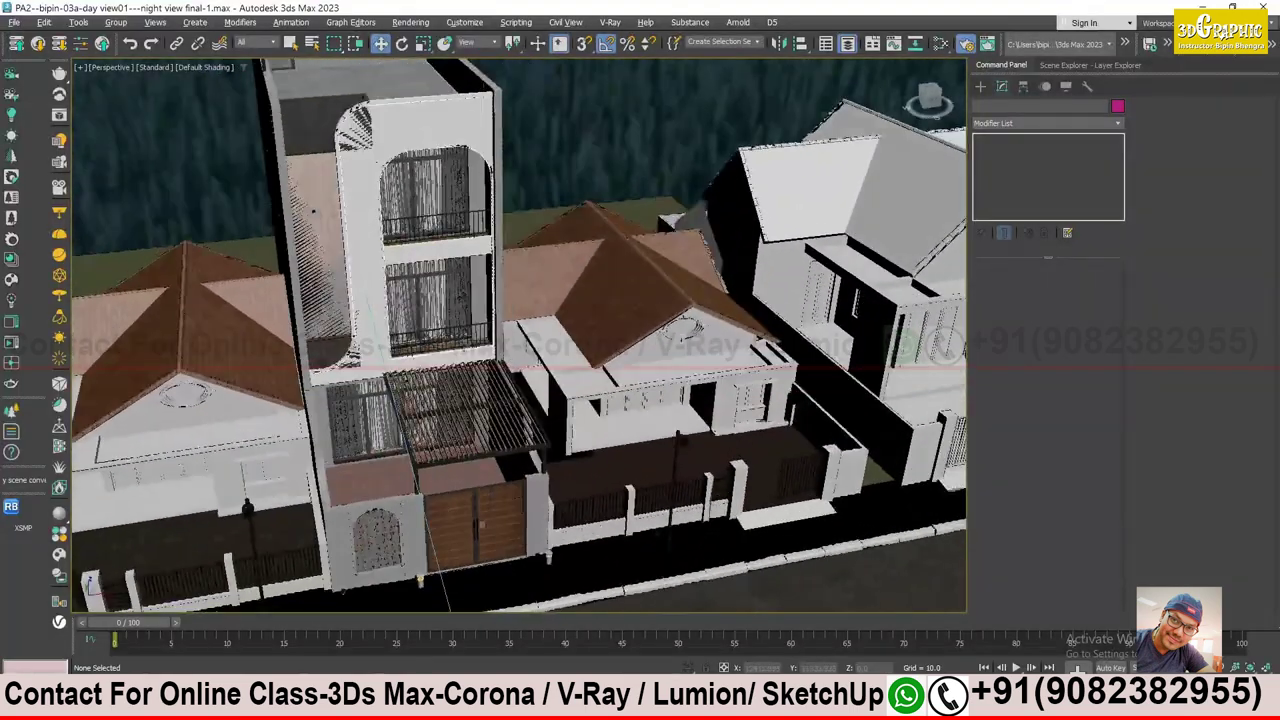
pyautogui.scroll(3, 500, 385)
pyautogui.scroll(1, 500, 385)
pyautogui.scroll(3, 502, 330)
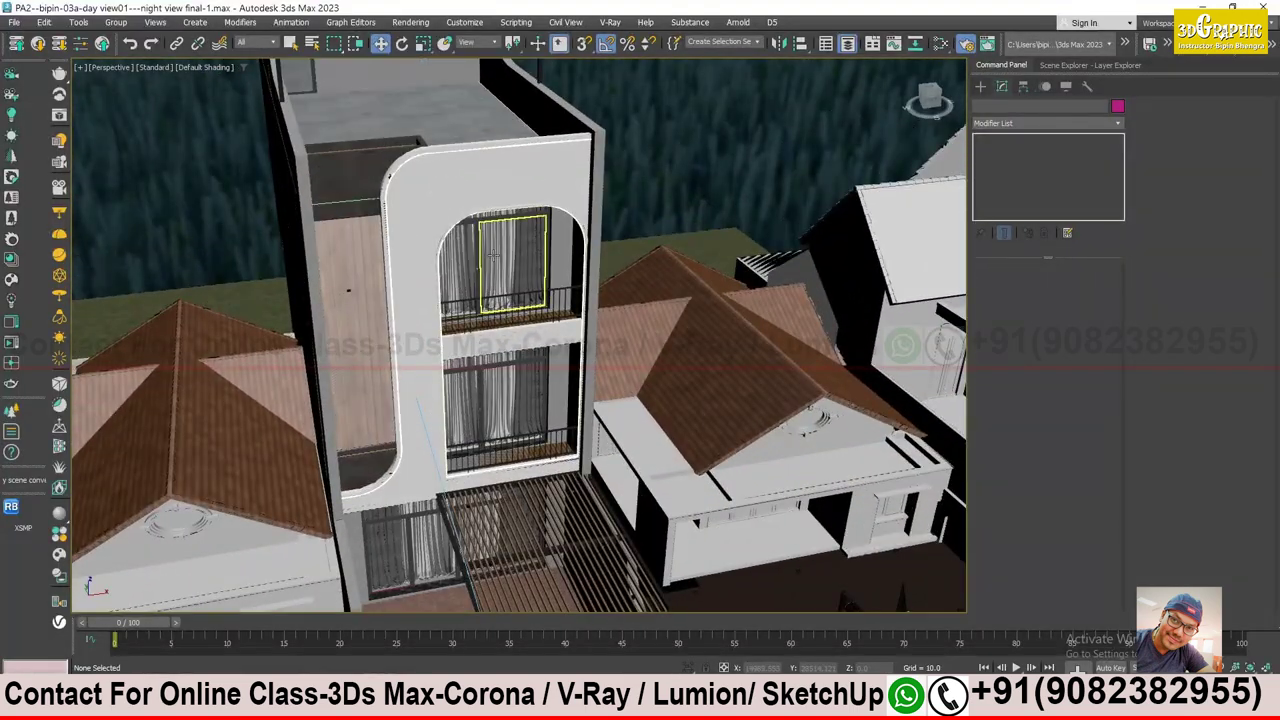
pyautogui.scroll(2, 503, 281)
# - Orbit the tall building to face its arched balconies head-on, then switch to the Create panel
pyautogui.keyDown('alt'); pyautogui.moveTo(503, 281); pyautogui.dragTo(414, 259, button='middle'); pyautogui.keyUp('alt')
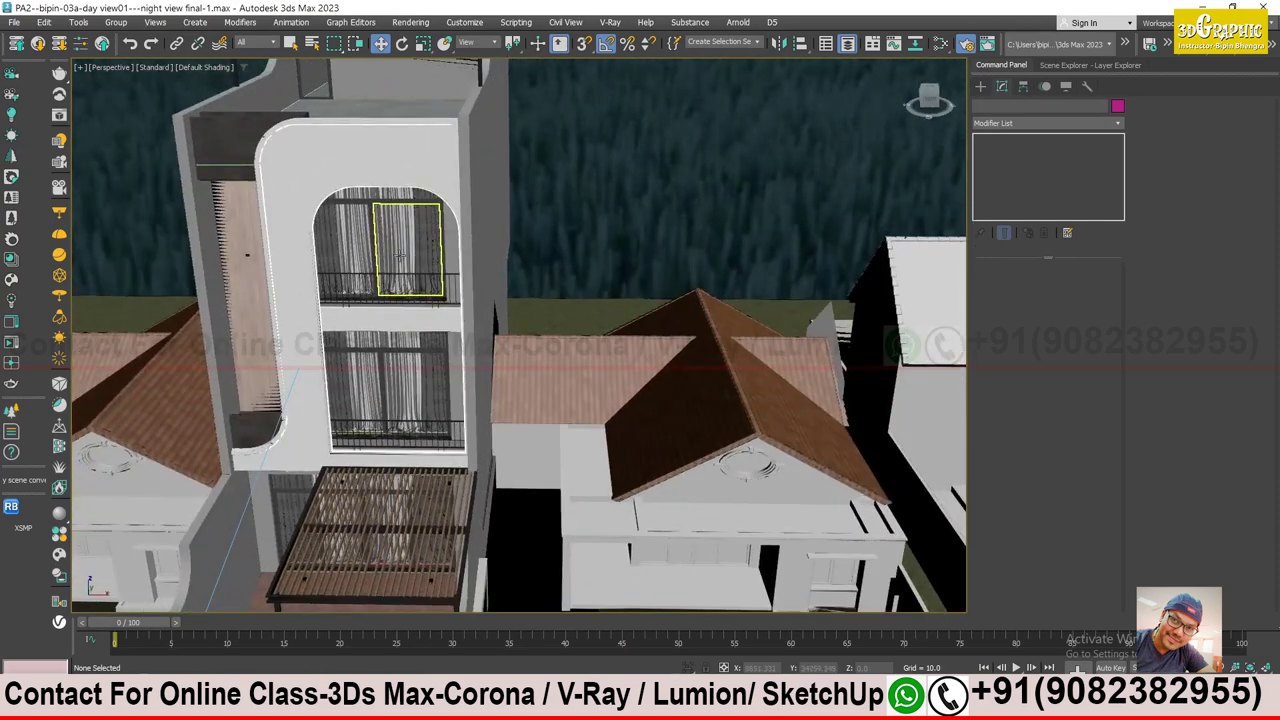
pyautogui.scroll(3, 399, 257)
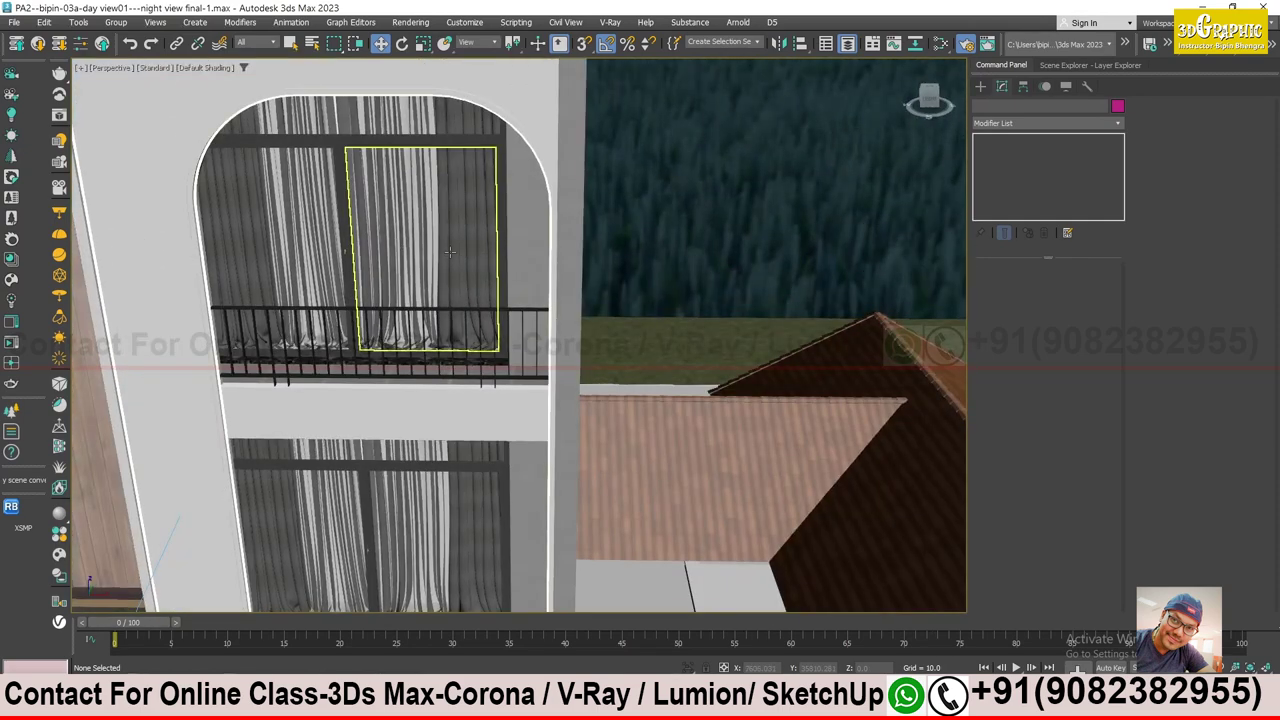
pyautogui.moveTo(418, 254)
pyautogui.keyDown('alt'); pyautogui.mouseDown(button='middle')
pyautogui.moveTo(486, 283)
pyautogui.moveTo(542, 284)
pyautogui.mouseUp(button='middle'); pyautogui.keyUp('alt')
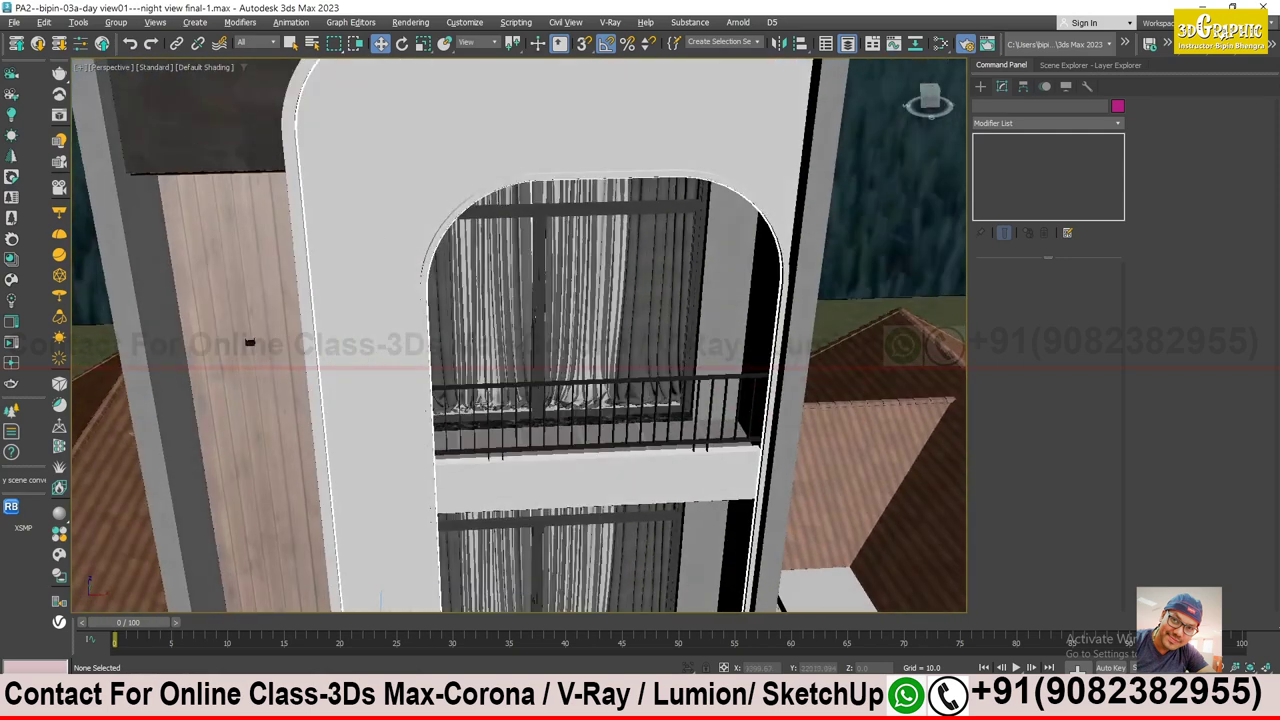
pyautogui.scroll(-3, 566, 408)
pyautogui.keyDown('alt'); pyautogui.moveTo(566, 408); pyautogui.dragTo(560, 470, button='middle'); pyautogui.keyUp('alt')
pyautogui.keyDown('alt'); pyautogui.moveTo(647, 528); pyautogui.dragTo(684, 443, button='middle'); pyautogui.keyUp('alt')
pyautogui.click(981, 86)
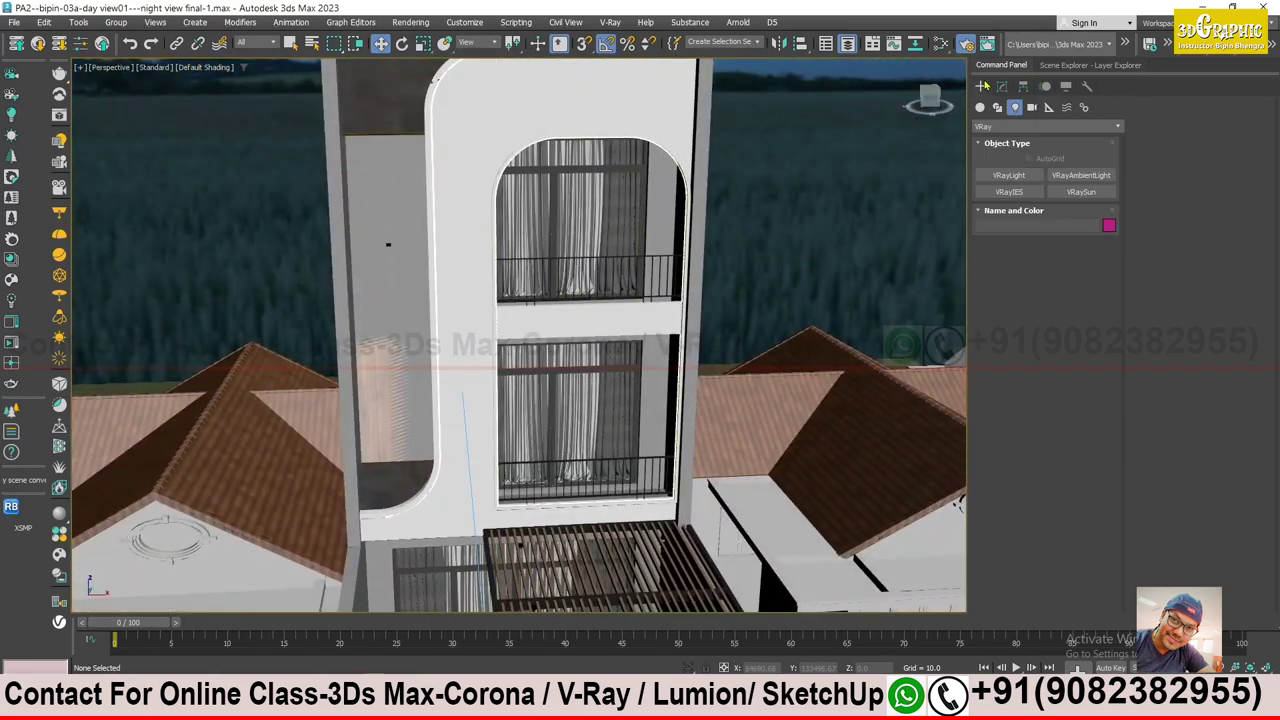
# - Draw a Plane-type VRayLight across the upper arched balcony window
pyautogui.click(1015, 107)
pyautogui.click(1019, 177)
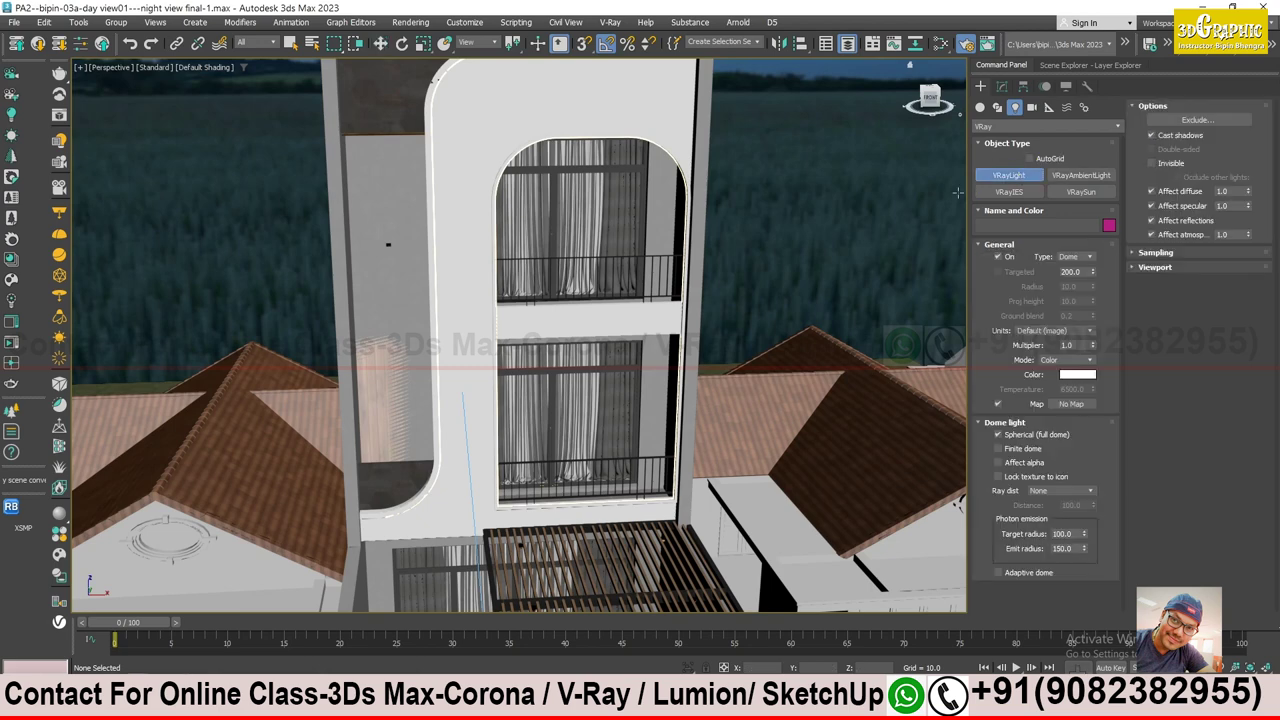
pyautogui.scroll(-1, 1091, 258)
pyautogui.click(1090, 258)
pyautogui.click(1066, 274)
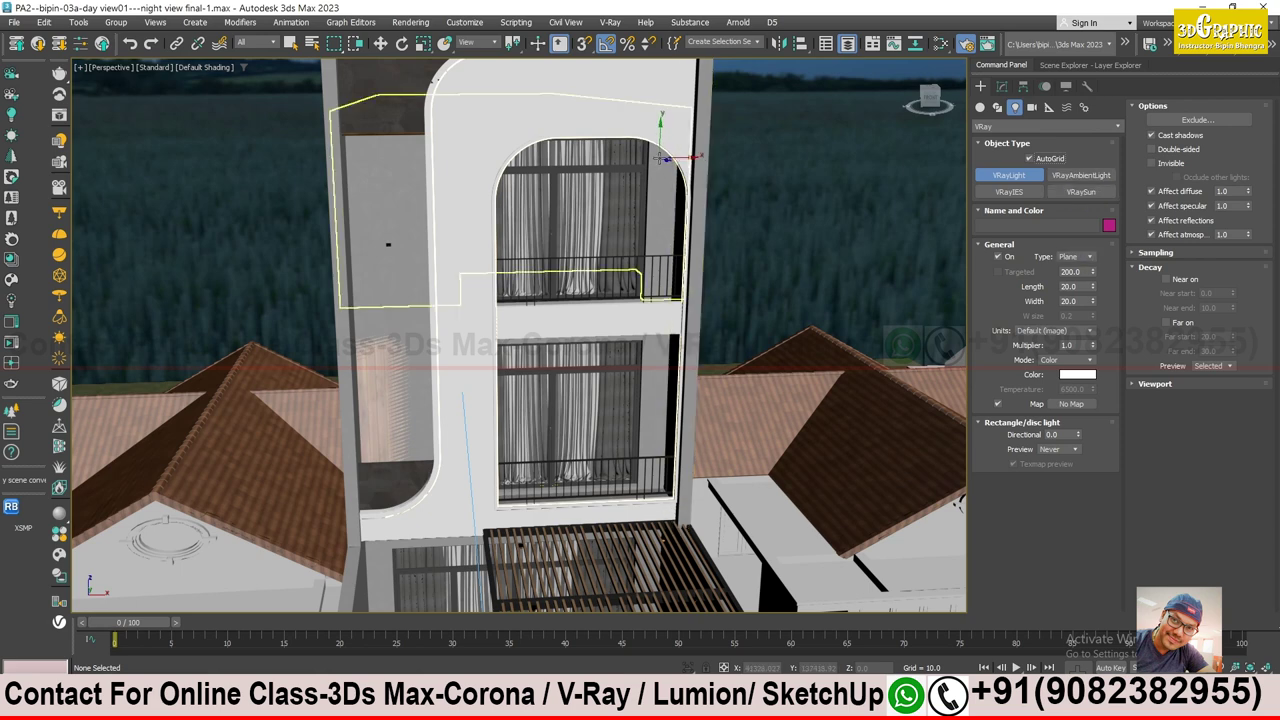
pyautogui.moveTo(664, 157); pyautogui.dragTo(471, 316)
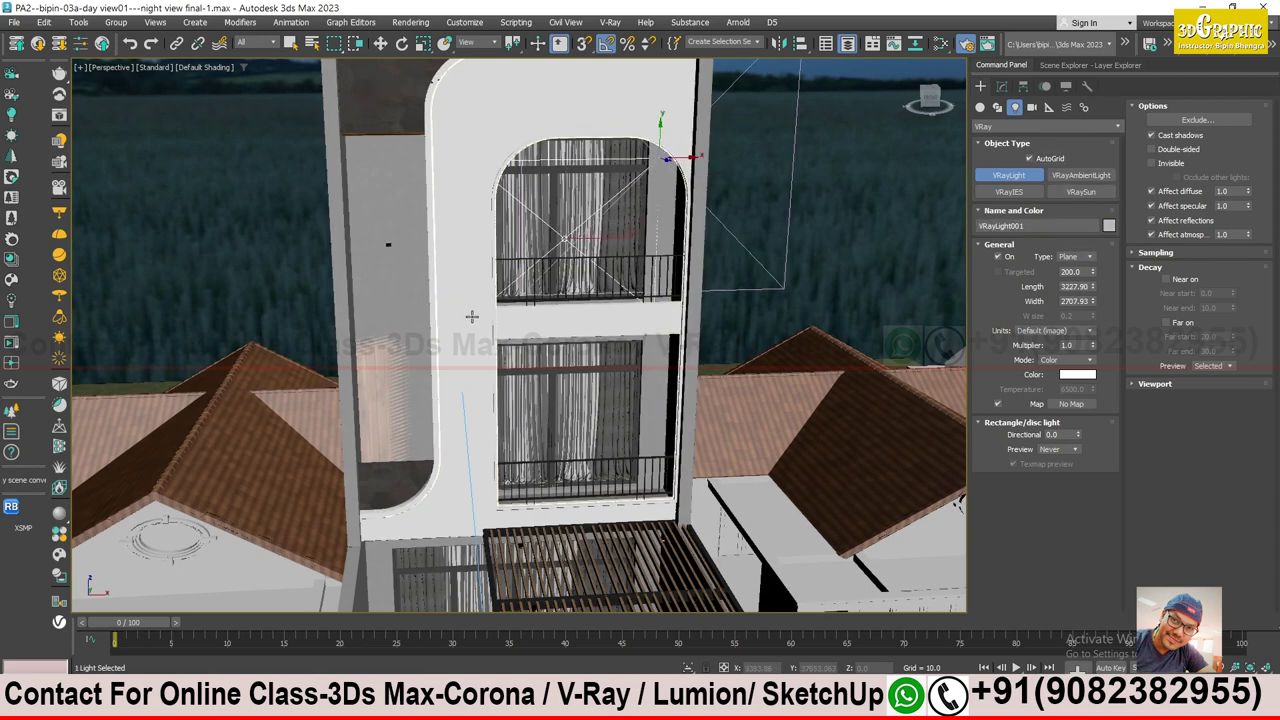
pyautogui.press('w')
# - Move the plane light up into the arched window and orbit around the balcony
pyautogui.scroll(3, 595, 235)
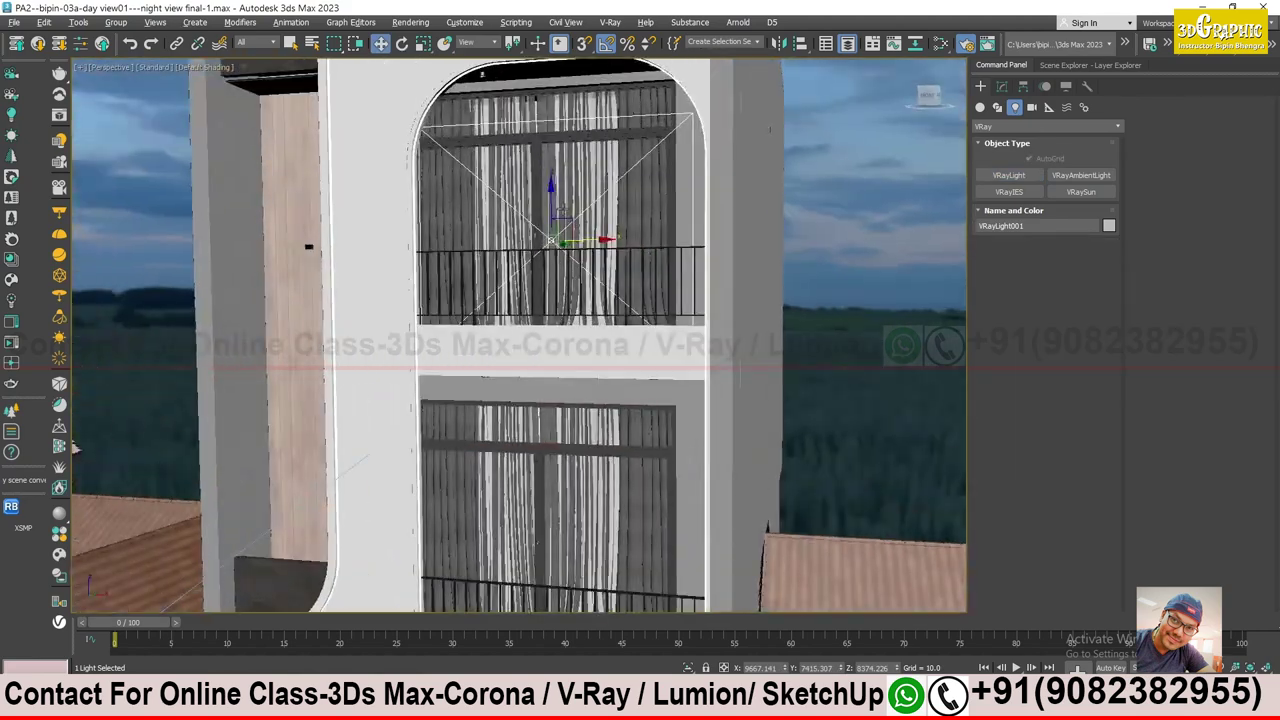
pyautogui.scroll(2, 560, 209)
pyautogui.moveTo(562, 248); pyautogui.dragTo(556, 181)
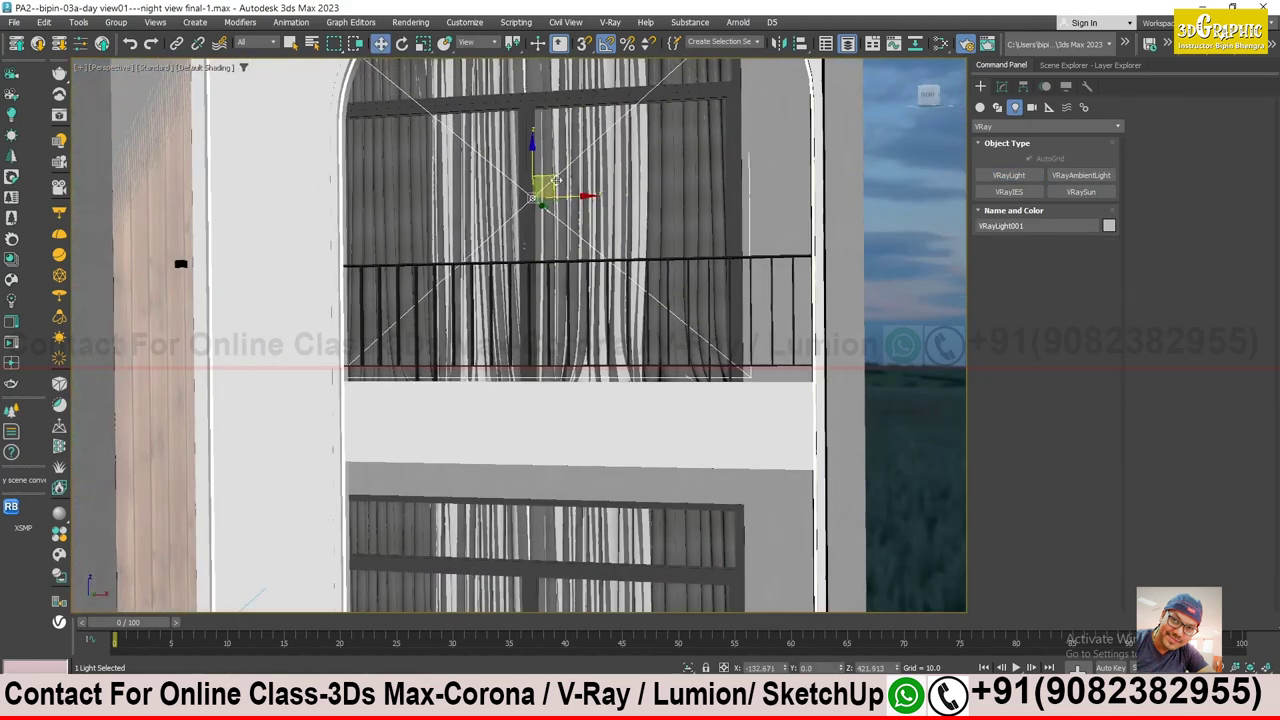
pyautogui.keyDown('alt'); pyautogui.moveTo(556, 181); pyautogui.dragTo(540, 200, button='middle'); pyautogui.keyUp('alt')
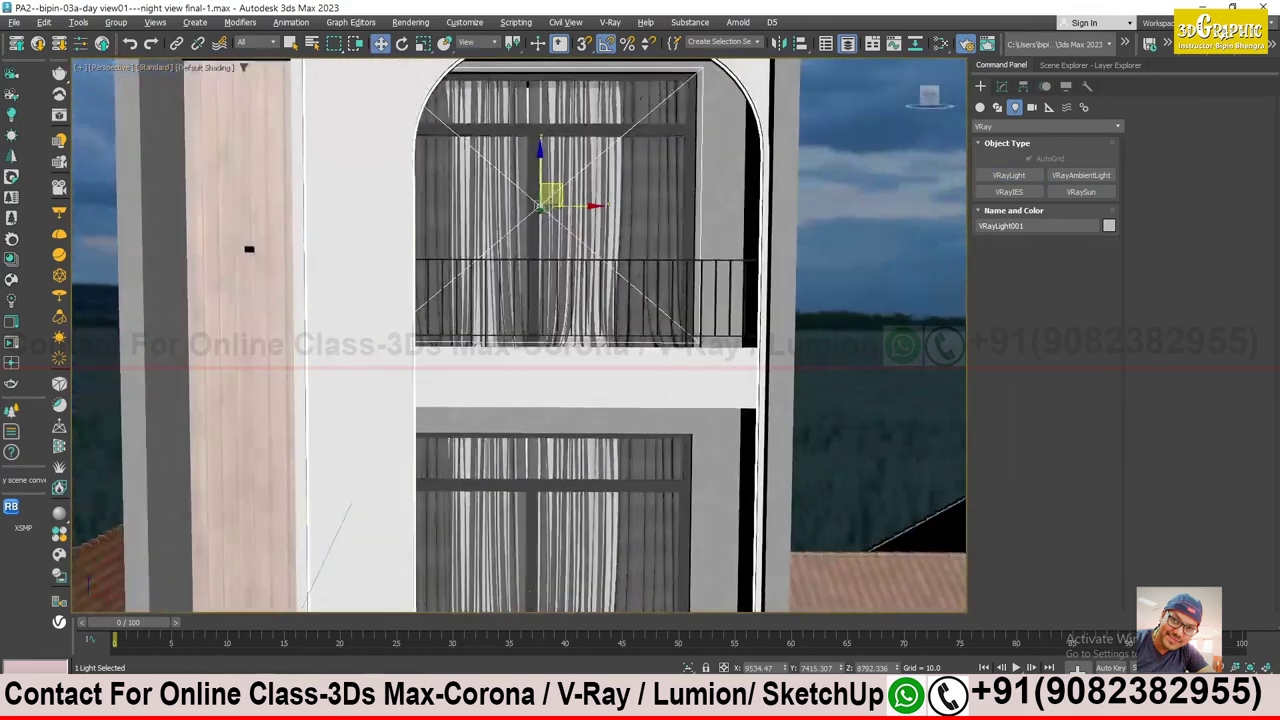
pyautogui.moveTo(540, 205)
pyautogui.keyDown('alt'); pyautogui.mouseDown(button='middle')
pyautogui.moveTo(574, 263)
pyautogui.moveTo(621, 237)
pyautogui.mouseUp(button='middle'); pyautogui.keyUp('alt')
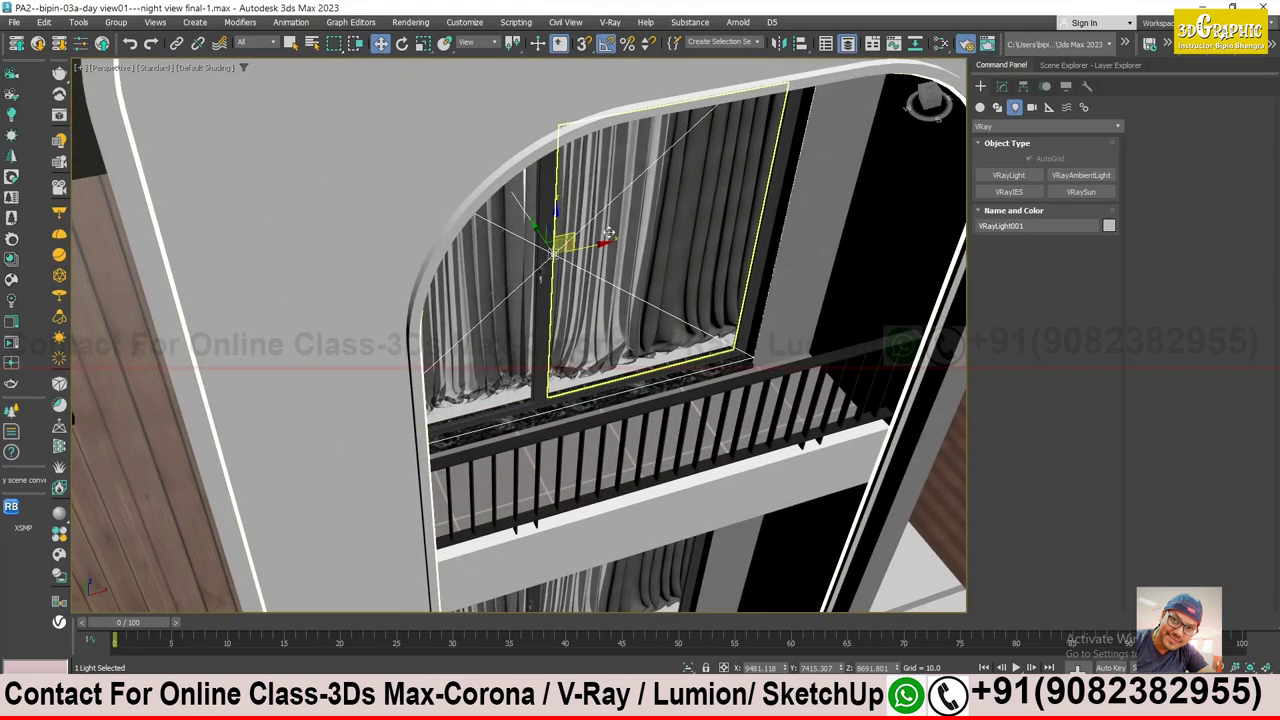
# - Mirror the light on the Y axis with No Clone so it faces the other way
pyautogui.click(779, 43)
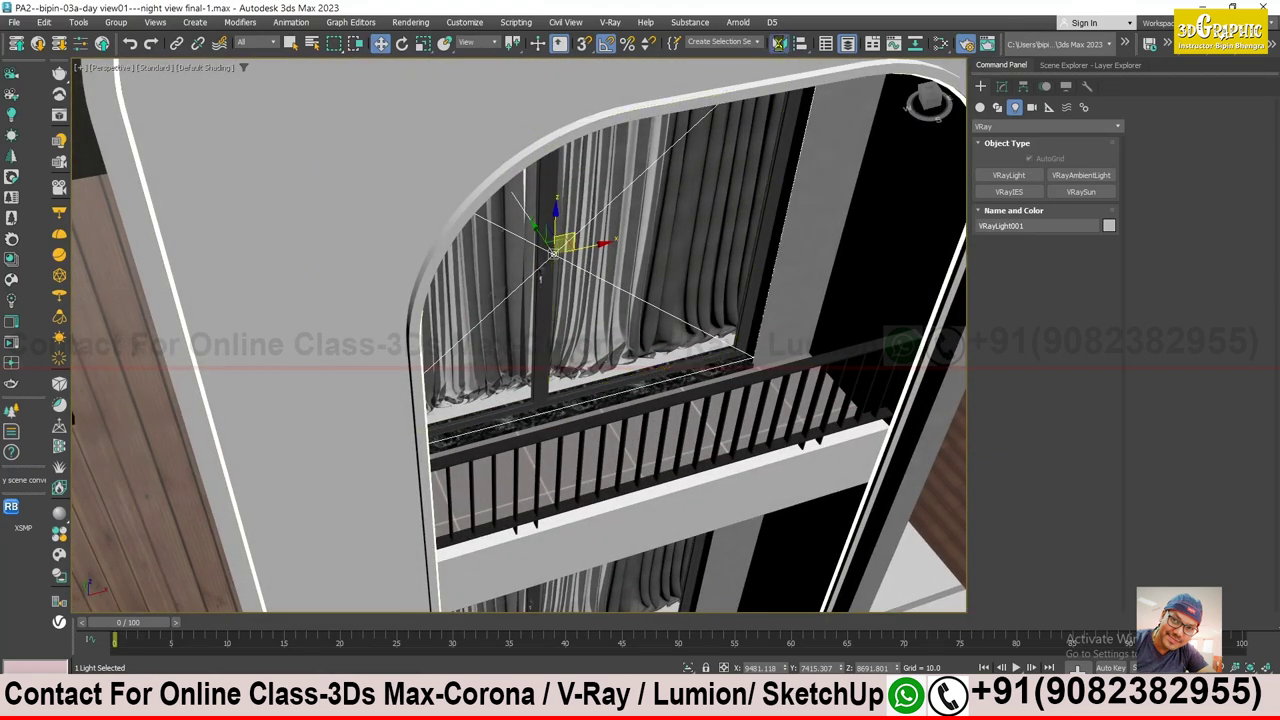
pyautogui.moveTo(614, 234); pyautogui.dragTo(921, 232)
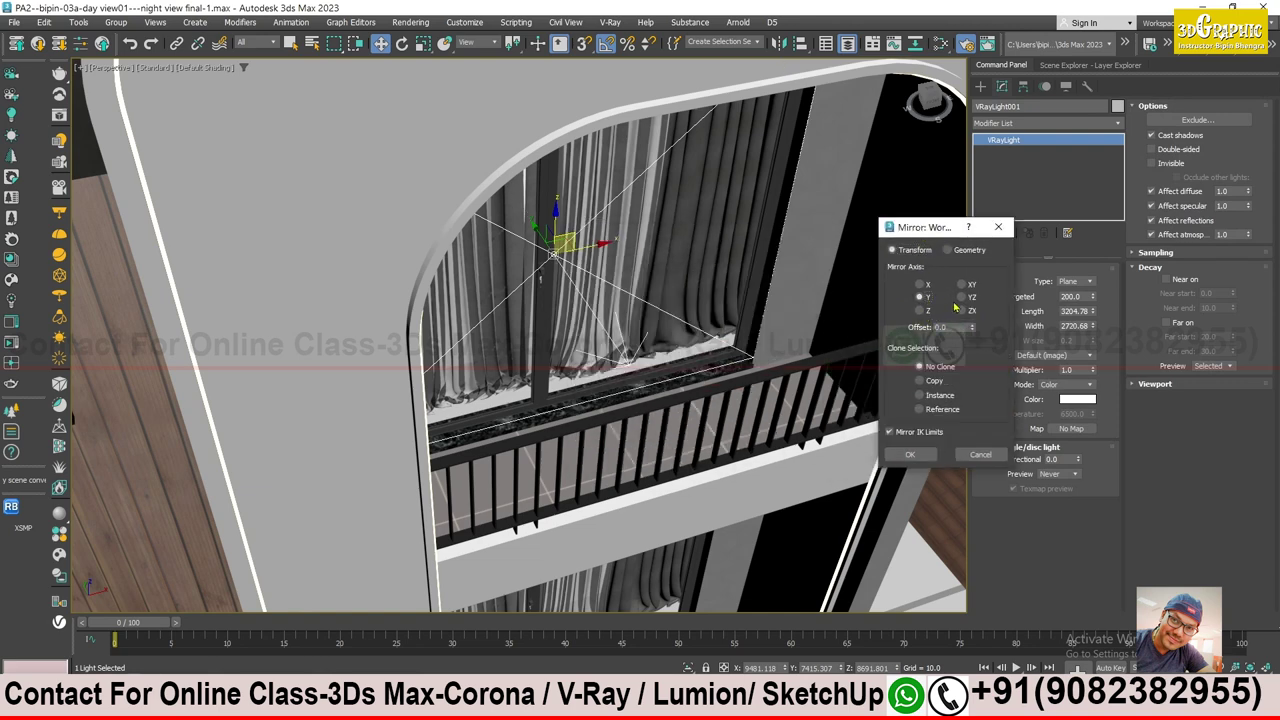
pyautogui.click(910, 454)
pyautogui.moveTo(700, 330)
pyautogui.keyDown('alt'); pyautogui.mouseDown(button='middle')
pyautogui.moveTo(652, 295)
pyautogui.moveTo(633, 318)
pyautogui.mouseUp(button='middle'); pyautogui.keyUp('alt')
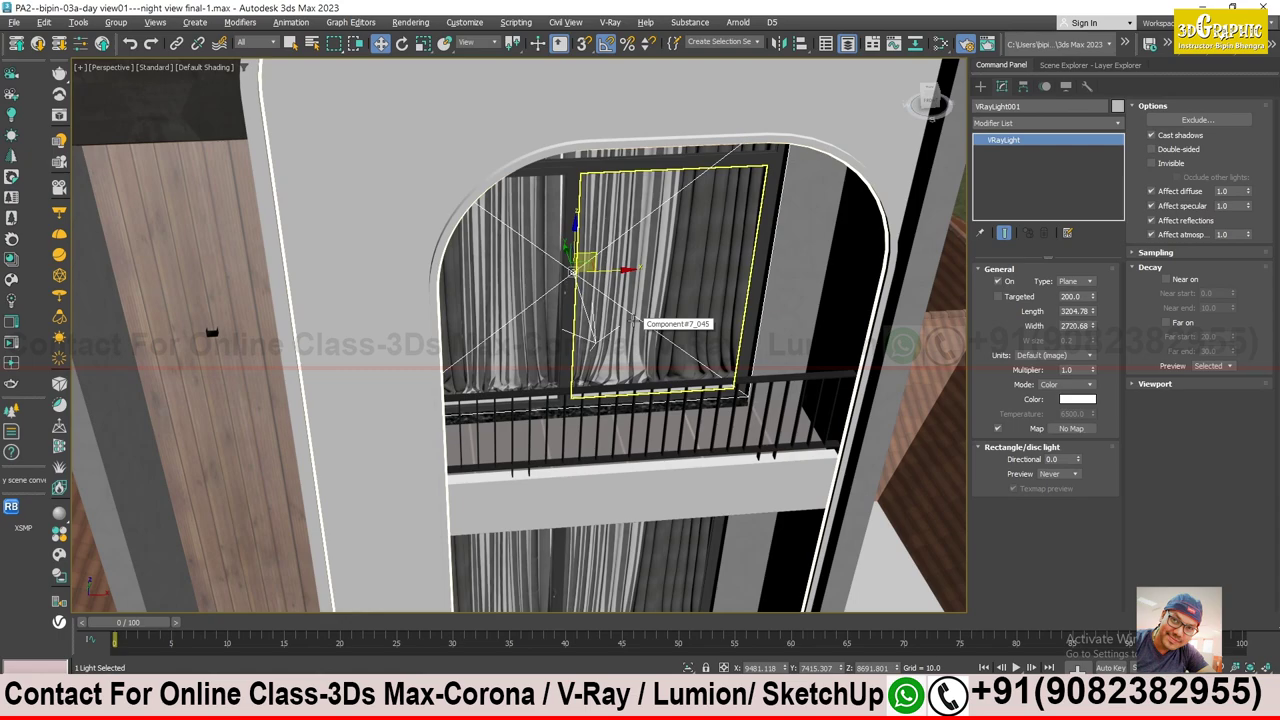
pyautogui.moveTo(634, 320)
pyautogui.keyDown('alt'); pyautogui.mouseDown(button='middle')
pyautogui.moveTo(617, 492)
pyautogui.moveTo(547, 497)
pyautogui.moveTo(600, 420)
pyautogui.moveTo(530, 330)
pyautogui.moveTo(525, 300)
pyautogui.mouseUp(button='middle'); pyautogui.keyUp('alt')
pyautogui.keyDown('alt'); pyautogui.moveTo(567, 377); pyautogui.dragTo(640, 380, button='middle'); pyautogui.keyUp('alt')
pyautogui.write('10')
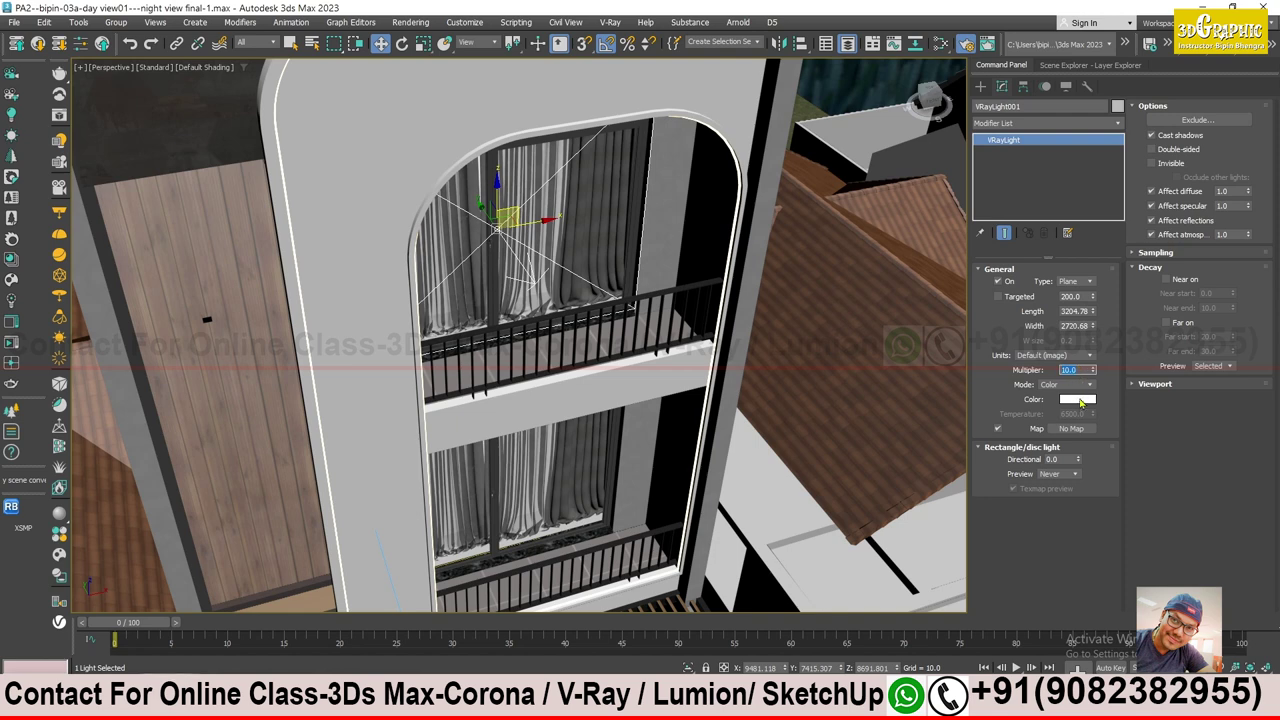
# - Set the balcony plane light's colour to a warm orange
pyautogui.click(1081, 401)
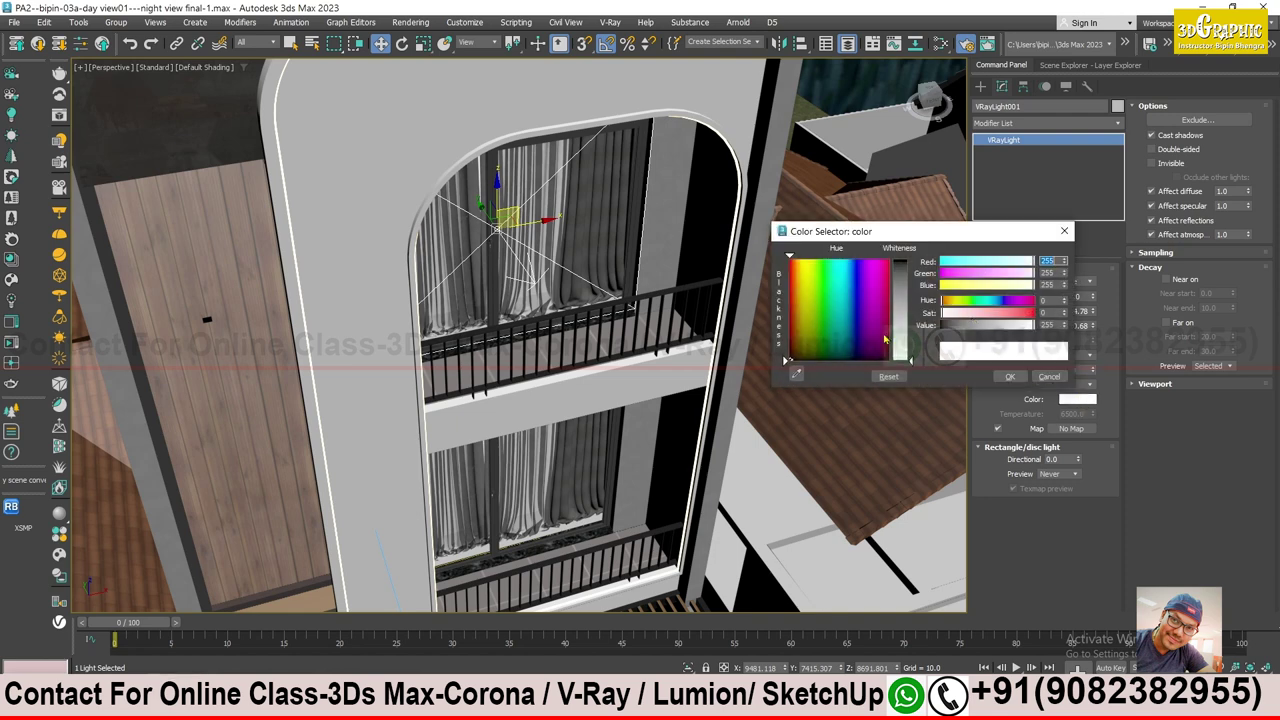
pyautogui.moveTo(806, 345); pyautogui.dragTo(792, 276)
pyautogui.moveTo(910, 358); pyautogui.dragTo(912, 293)
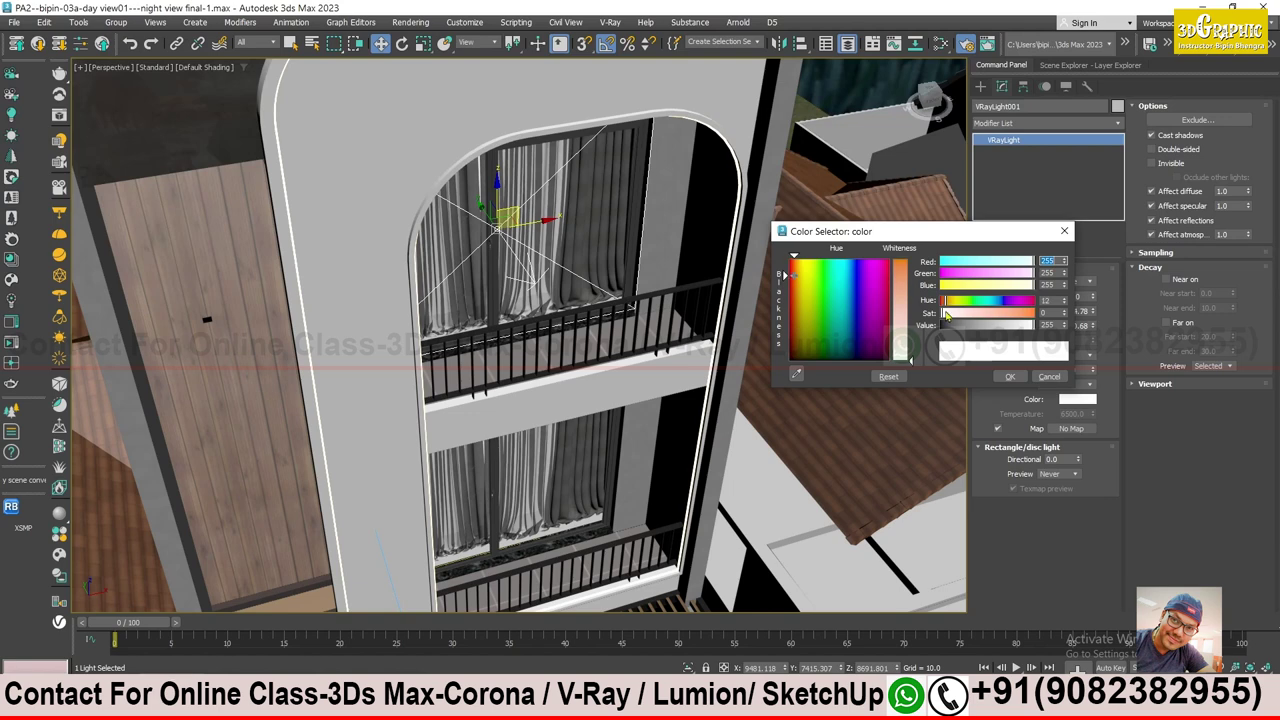
pyautogui.click(1009, 376)
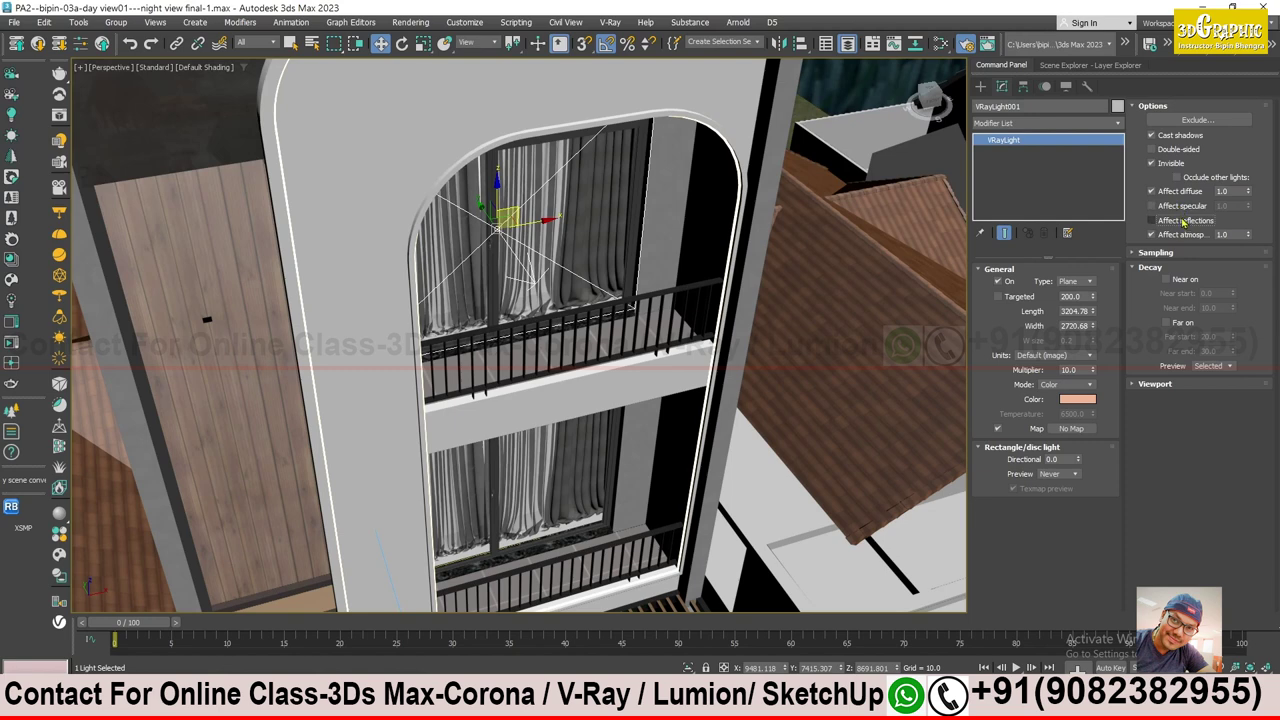
# - Orbit back to a frontal view of the building and render the night view
pyautogui.keyDown('alt'); pyautogui.moveTo(628, 308); pyautogui.dragTo(616, 312, button='middle'); pyautogui.keyUp('alt')
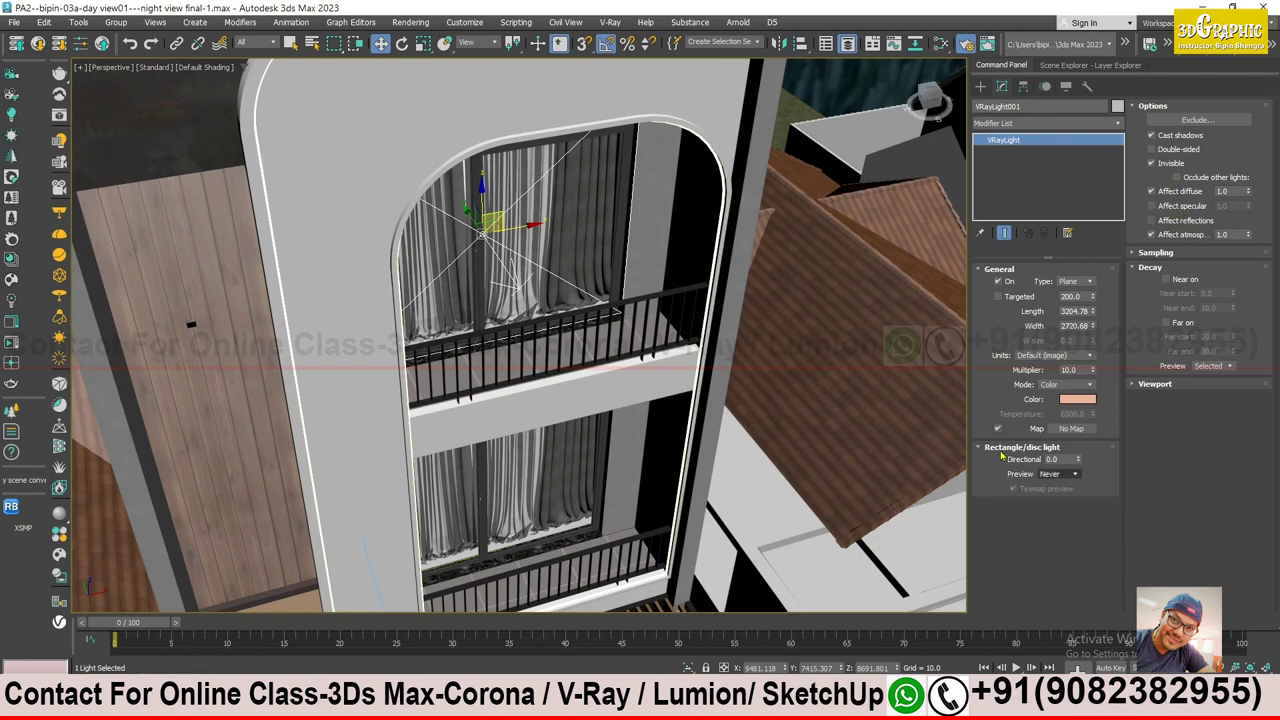
pyautogui.scroll(-5, 595, 260)
pyautogui.moveTo(595, 260)
pyautogui.keyDown('alt'); pyautogui.mouseDown(button='middle')
pyautogui.moveTo(553, 374)
pyautogui.moveTo(520, 390)
pyautogui.mouseUp(button='middle'); pyautogui.keyUp('alt')
pyautogui.click(940, 42)
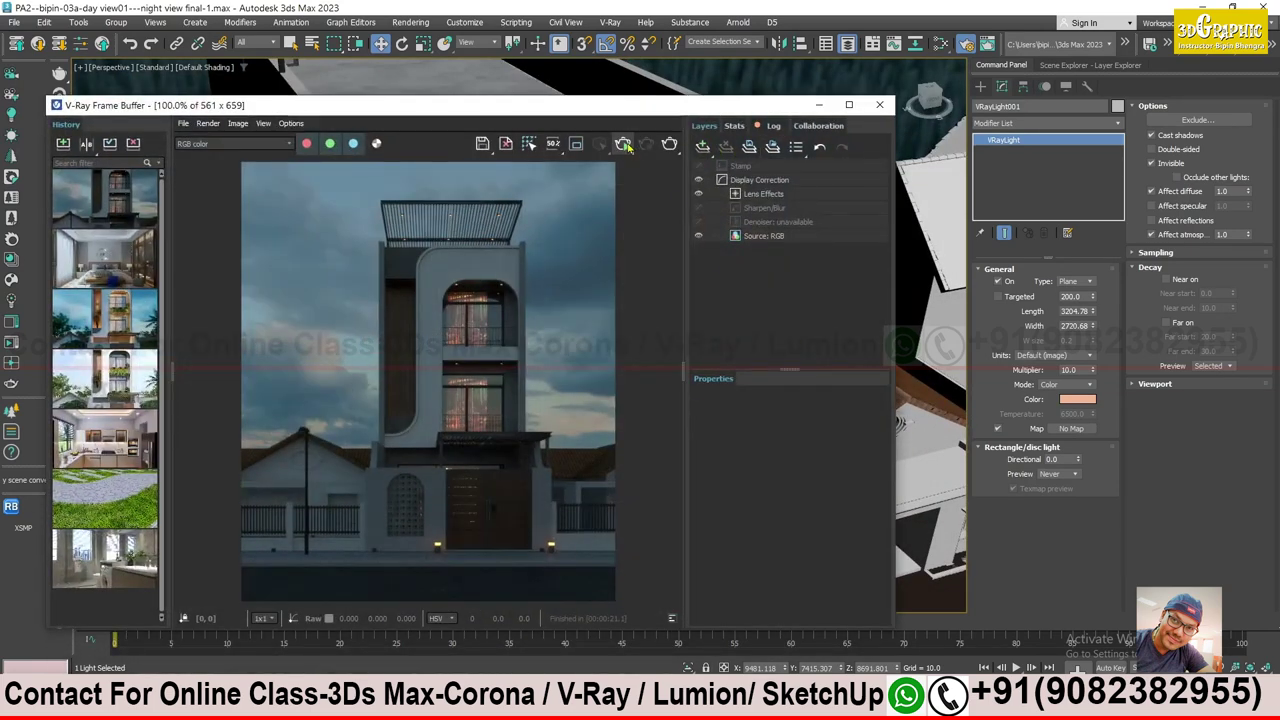
# - Shift the balcony light to a lighter peach and zoom the render to check its glow
pyautogui.moveTo(441, 100); pyautogui.dragTo(788, 110)
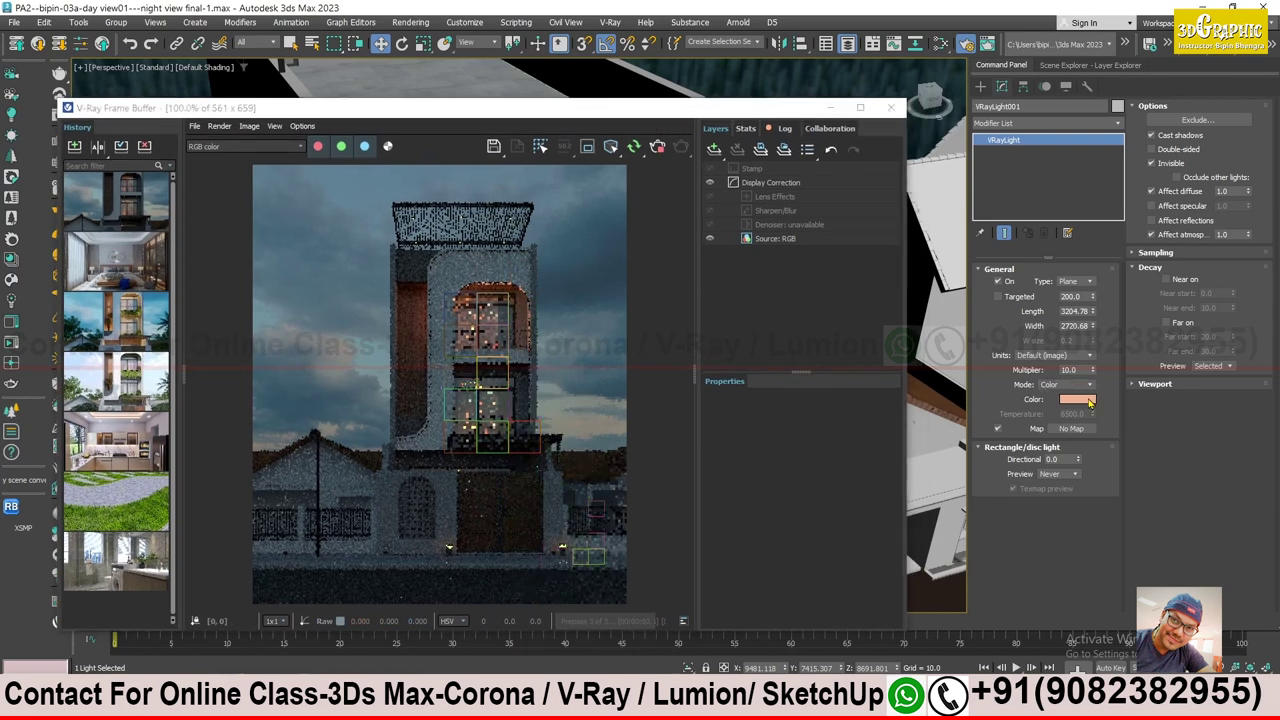
pyautogui.click(1077, 399)
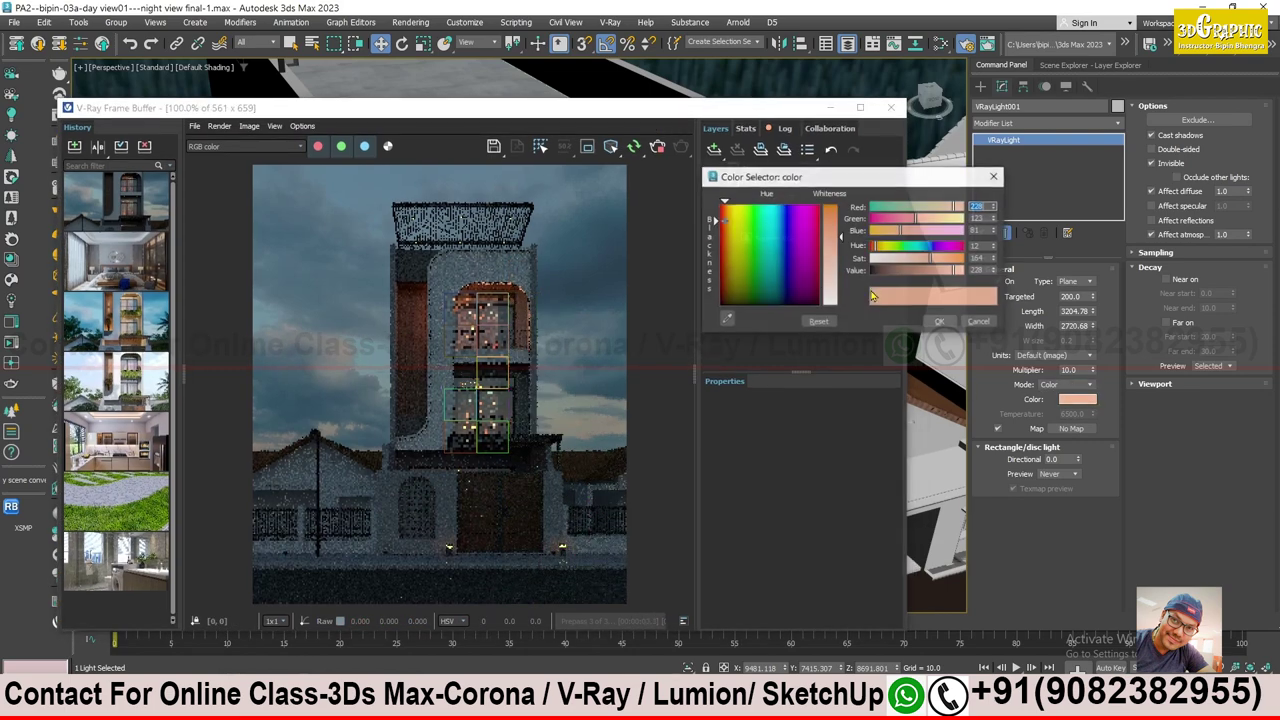
pyautogui.click(727, 223)
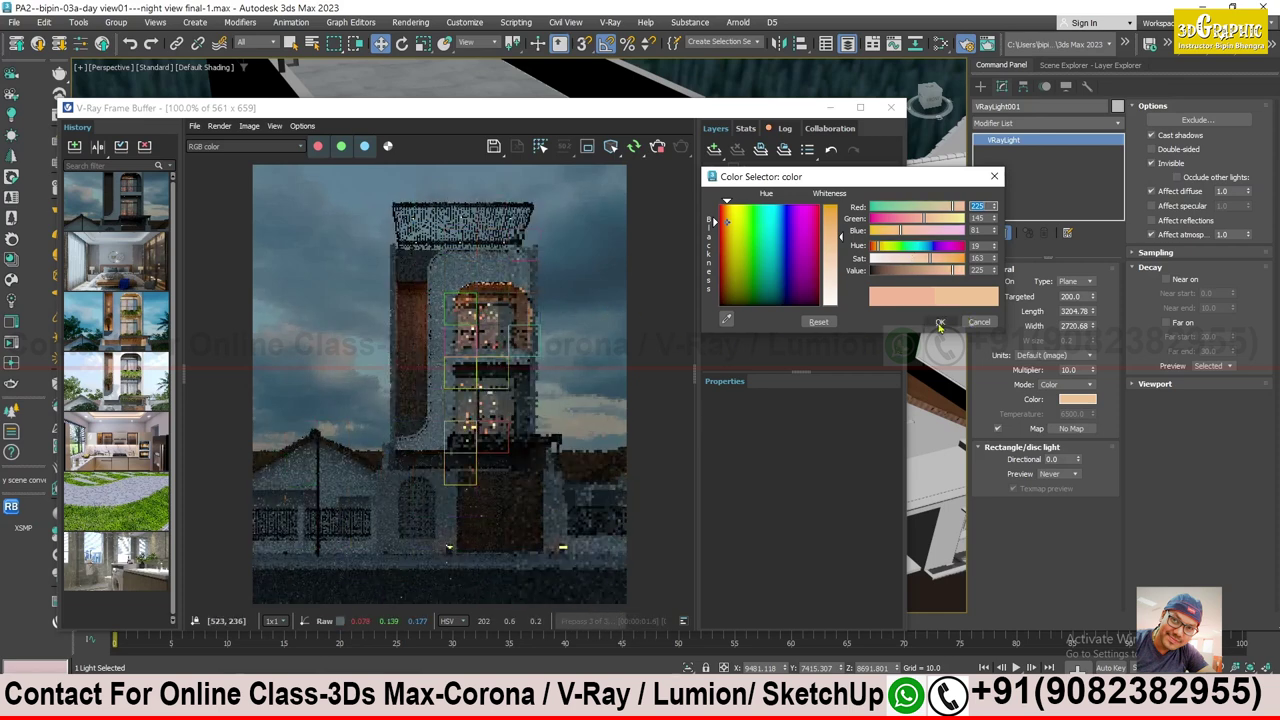
pyautogui.press('Return')
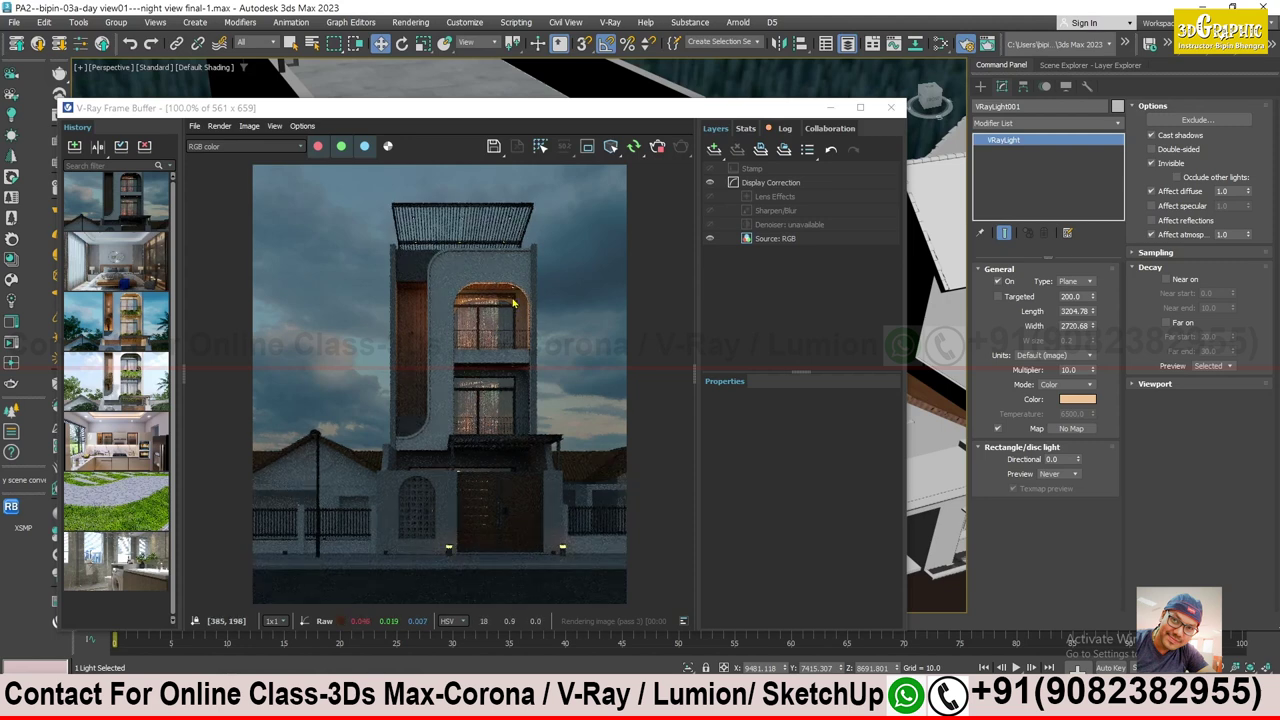
pyautogui.scroll(1, 511, 303)
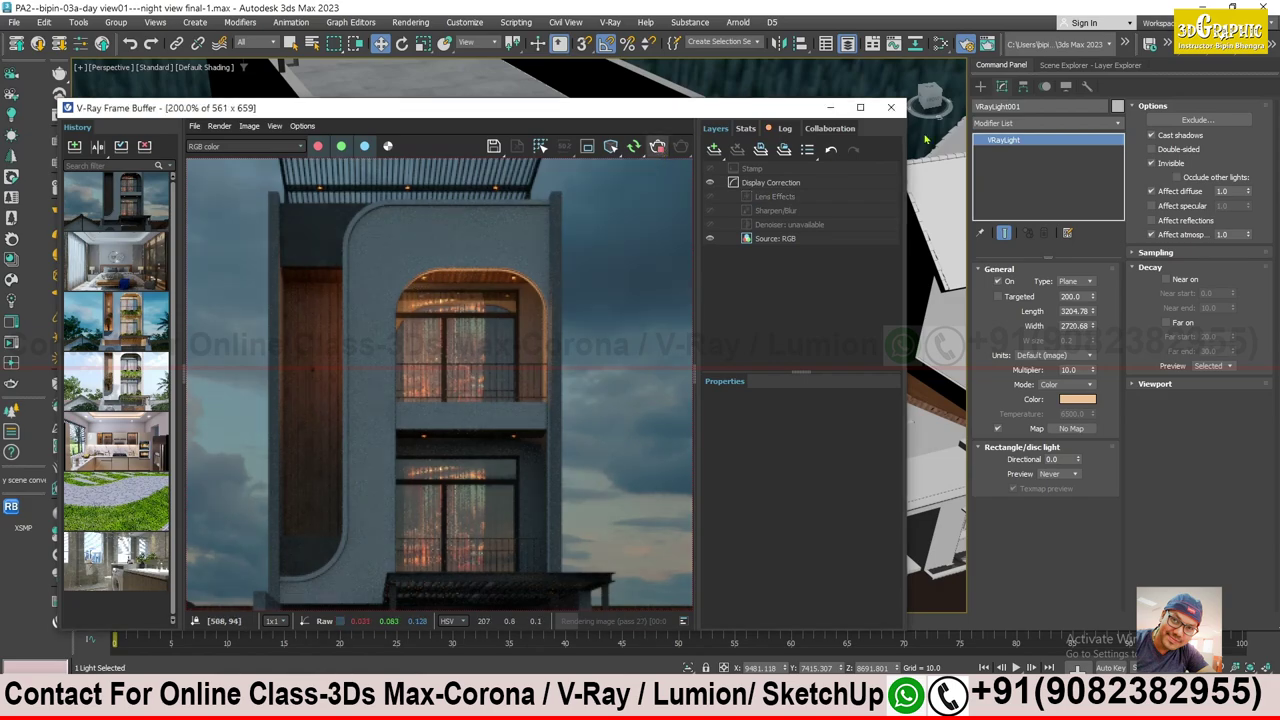
pyautogui.click(829, 107)
# - Clone the plane light down to the lower window and delete a misplaced copy near the gate
pyautogui.keyDown('alt'); pyautogui.moveTo(503, 347); pyautogui.dragTo(520, 300, button='middle'); pyautogui.keyUp('alt')
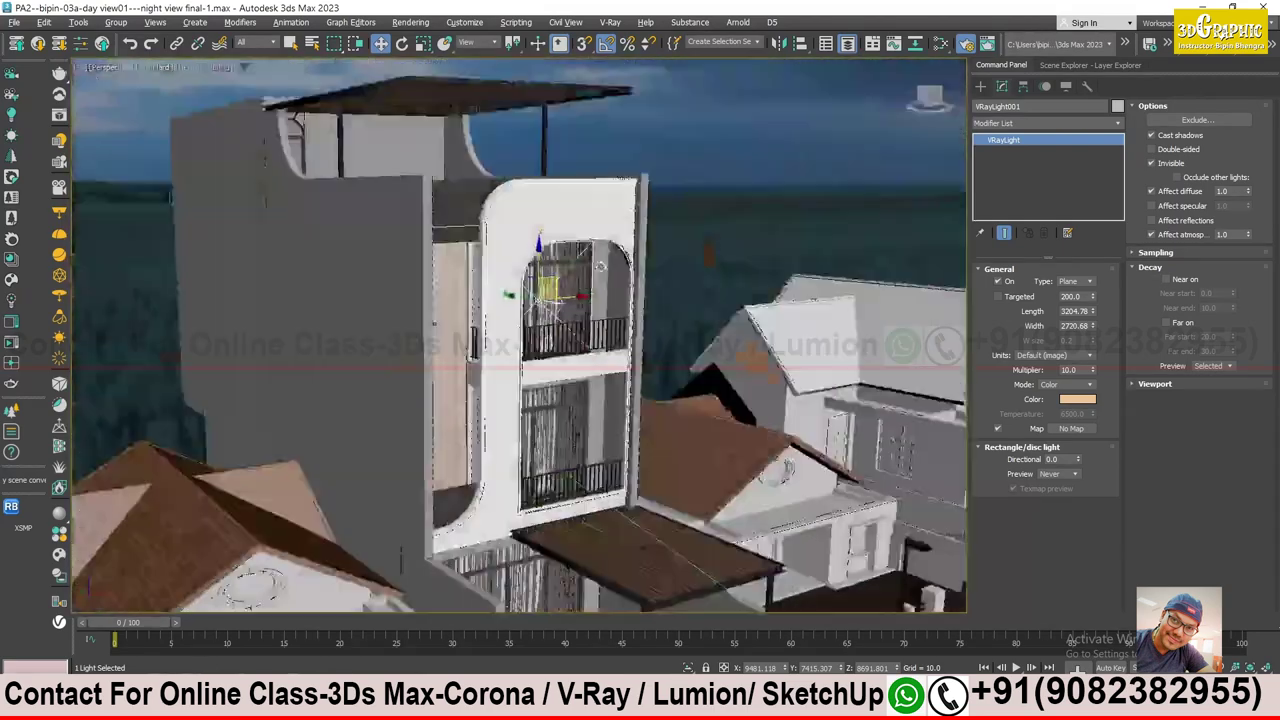
pyautogui.keyDown('alt'); pyautogui.moveTo(600, 265); pyautogui.dragTo(547, 357, button='middle'); pyautogui.keyUp('alt')
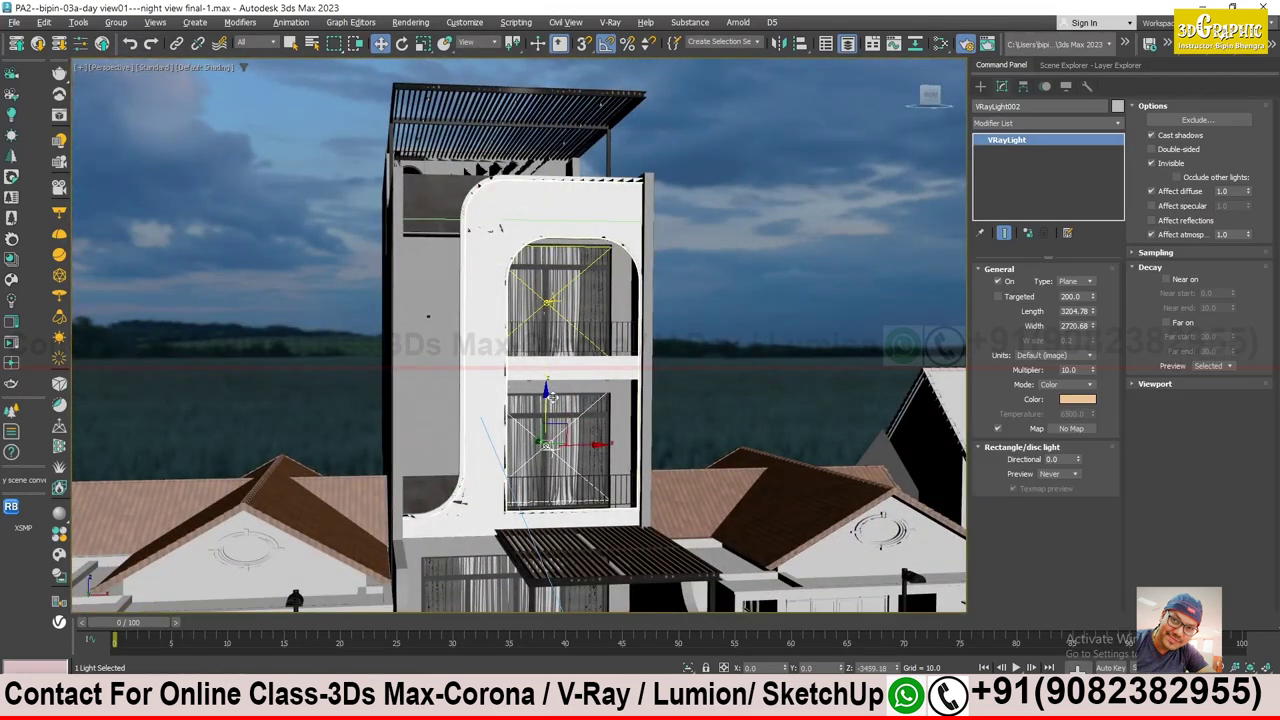
pyautogui.keyDown('shift'); pyautogui.moveTo(547, 352); pyautogui.dragTo(546, 445); pyautogui.keyUp('shift')
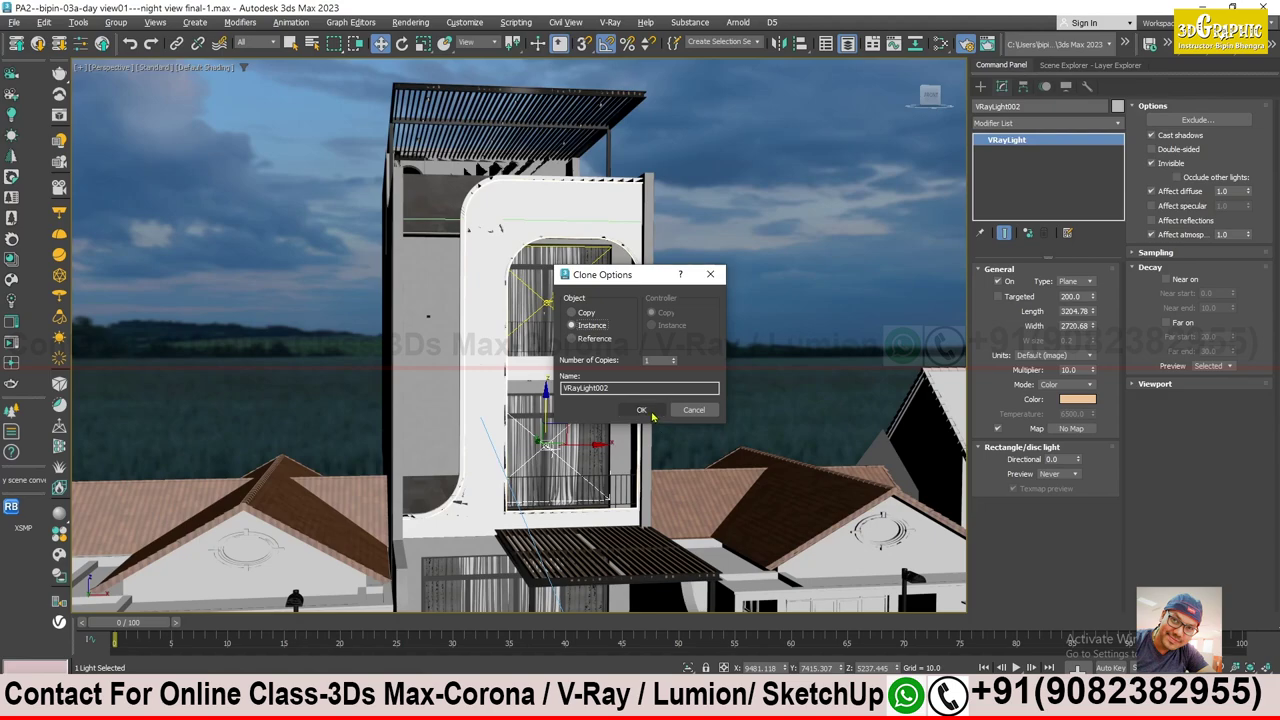
pyautogui.click(641, 410)
pyautogui.keyDown('alt'); pyautogui.moveTo(641, 410); pyautogui.dragTo(520, 340, button='middle'); pyautogui.keyUp('alt')
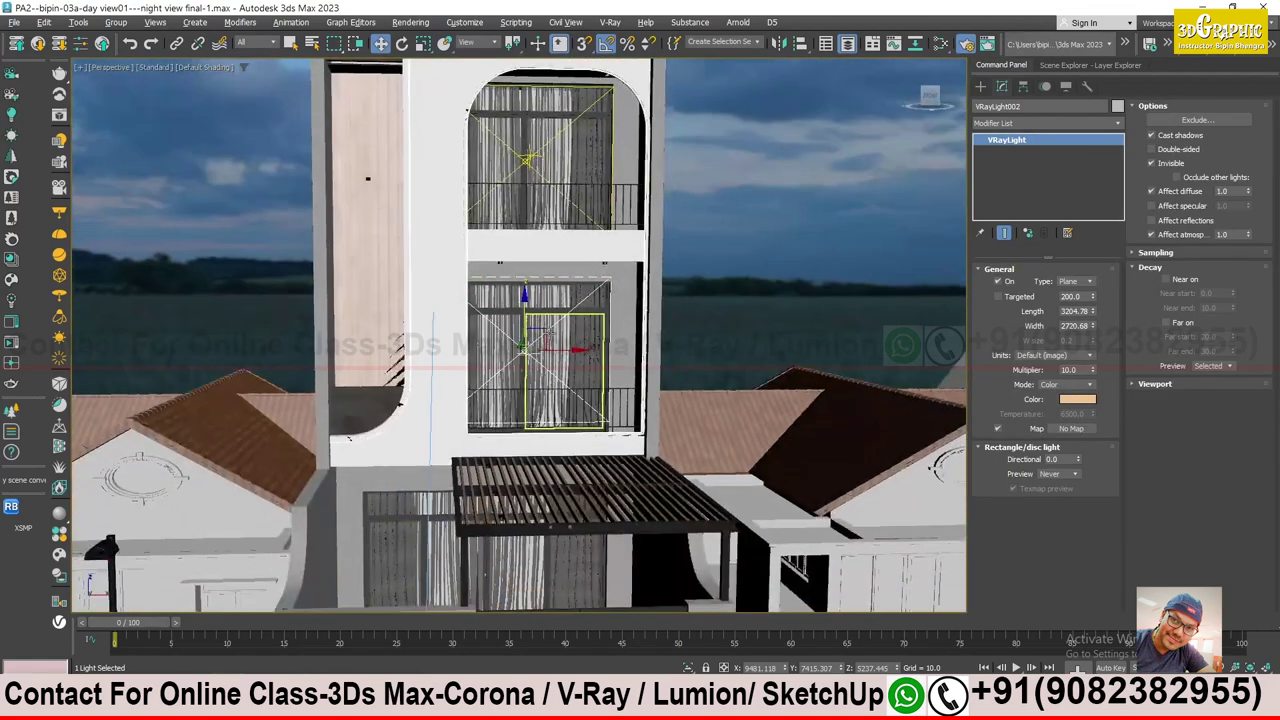
pyautogui.moveTo(572, 370); pyautogui.dragTo(574, 305, button='middle')
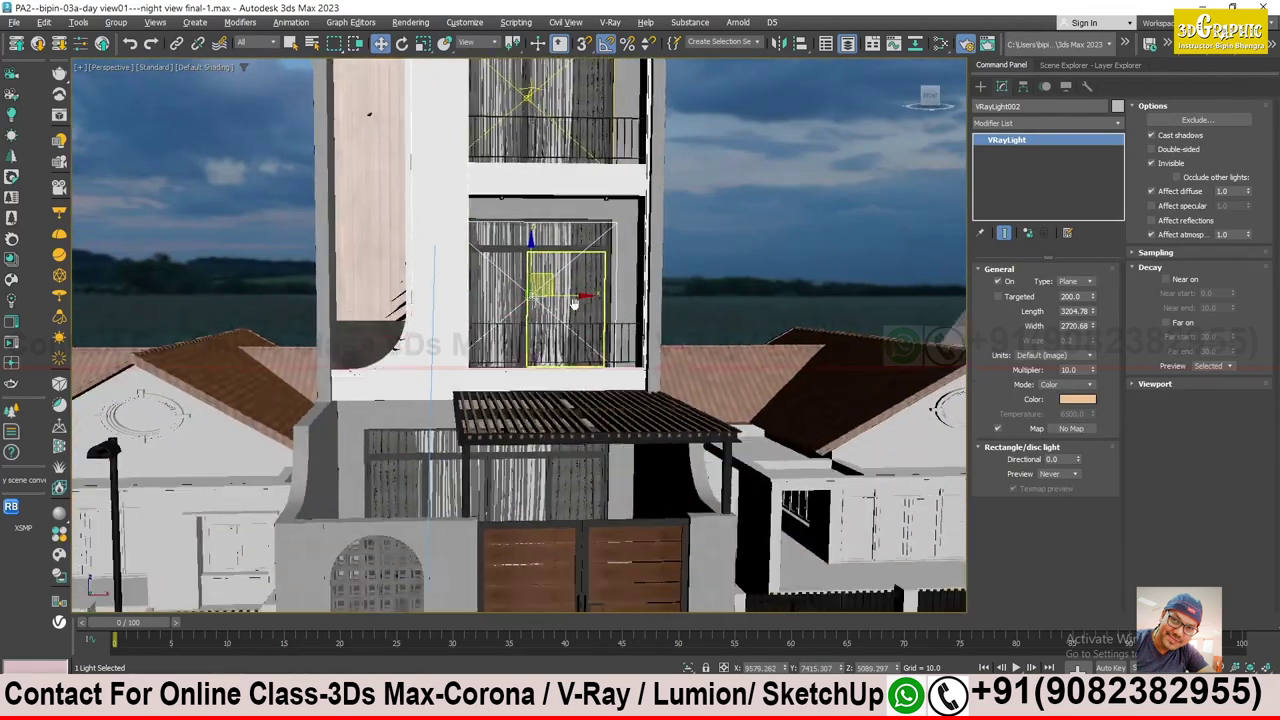
pyautogui.scroll(-5, 575, 305)
pyautogui.scroll(1, 588, 398)
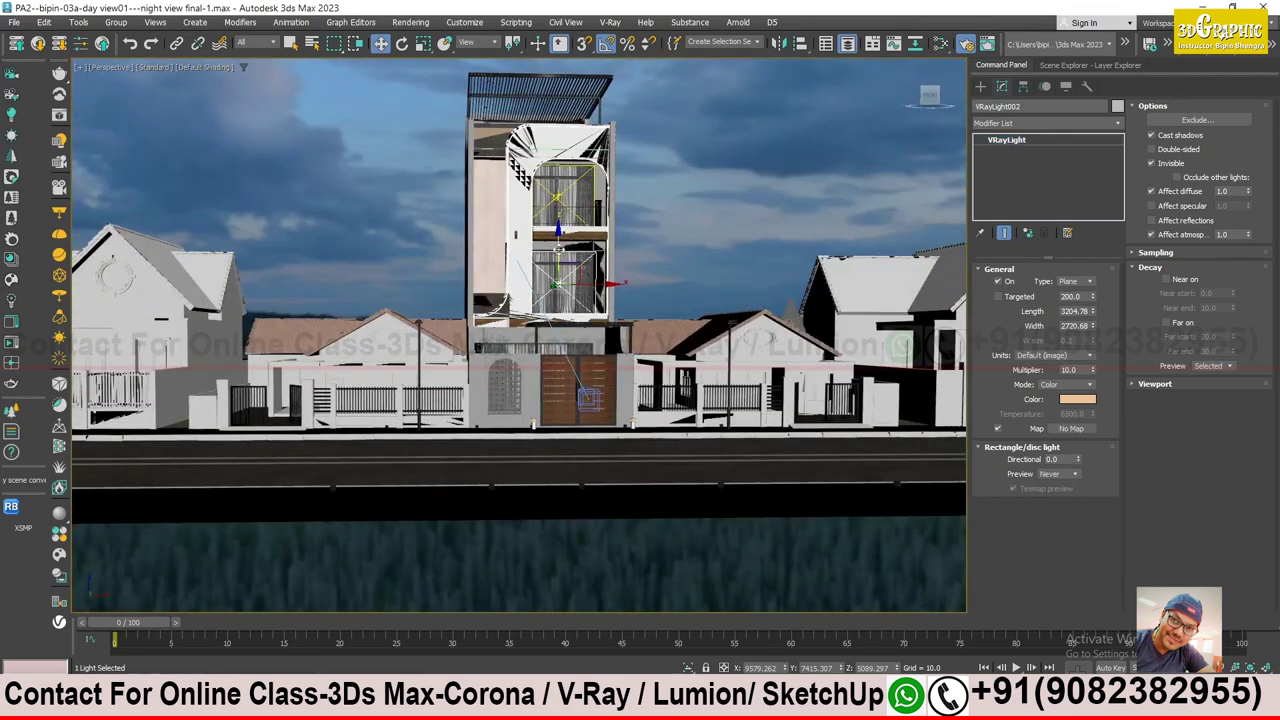
pyautogui.keyDown('shift'); pyautogui.moveTo(588, 398); pyautogui.dragTo(590, 300); pyautogui.keyUp('shift')
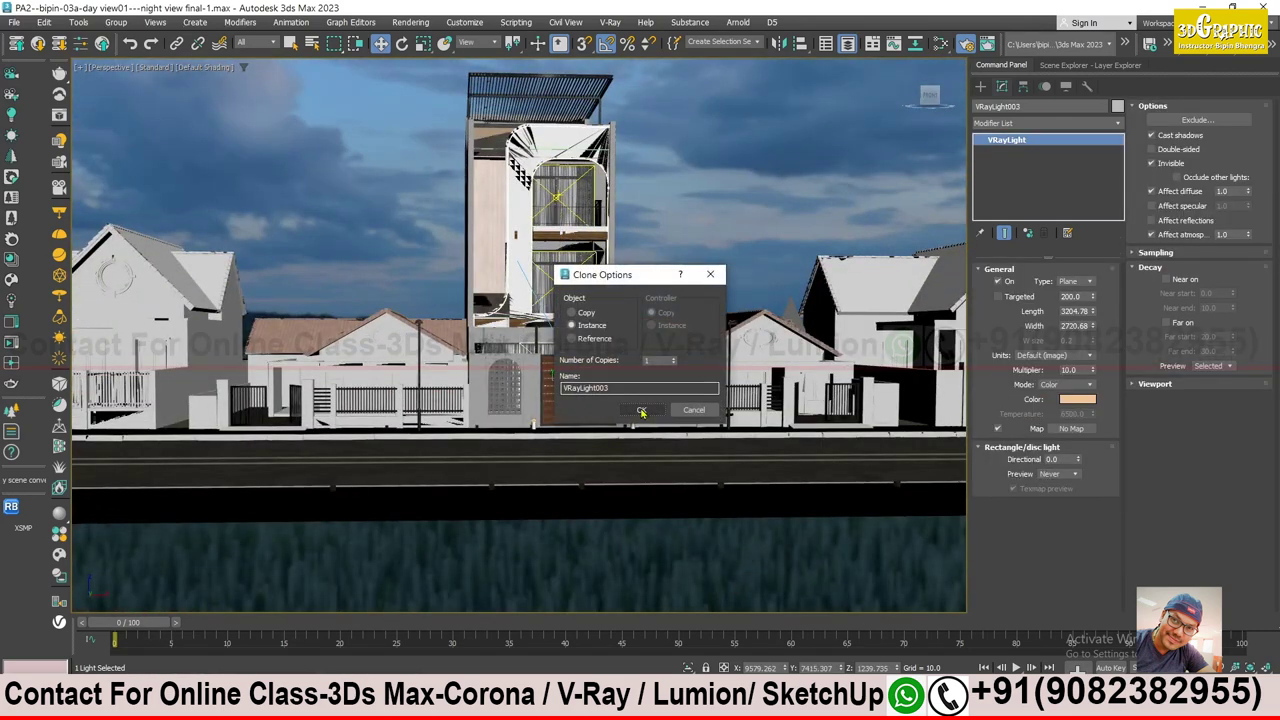
pyautogui.click(641, 410)
pyautogui.keyDown('alt'); pyautogui.moveTo(645, 412); pyautogui.dragTo(620, 380, button='middle'); pyautogui.keyUp('alt')
pyautogui.scroll(3, 600, 380)
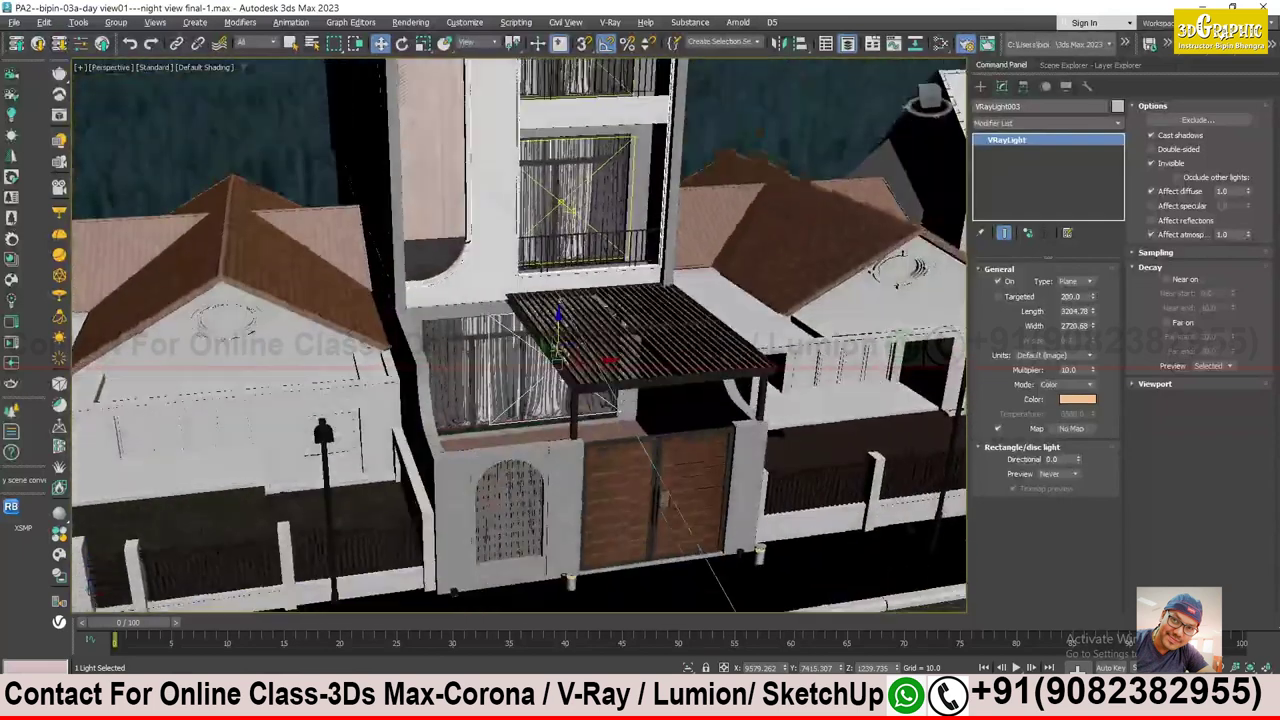
pyautogui.press('Delete')
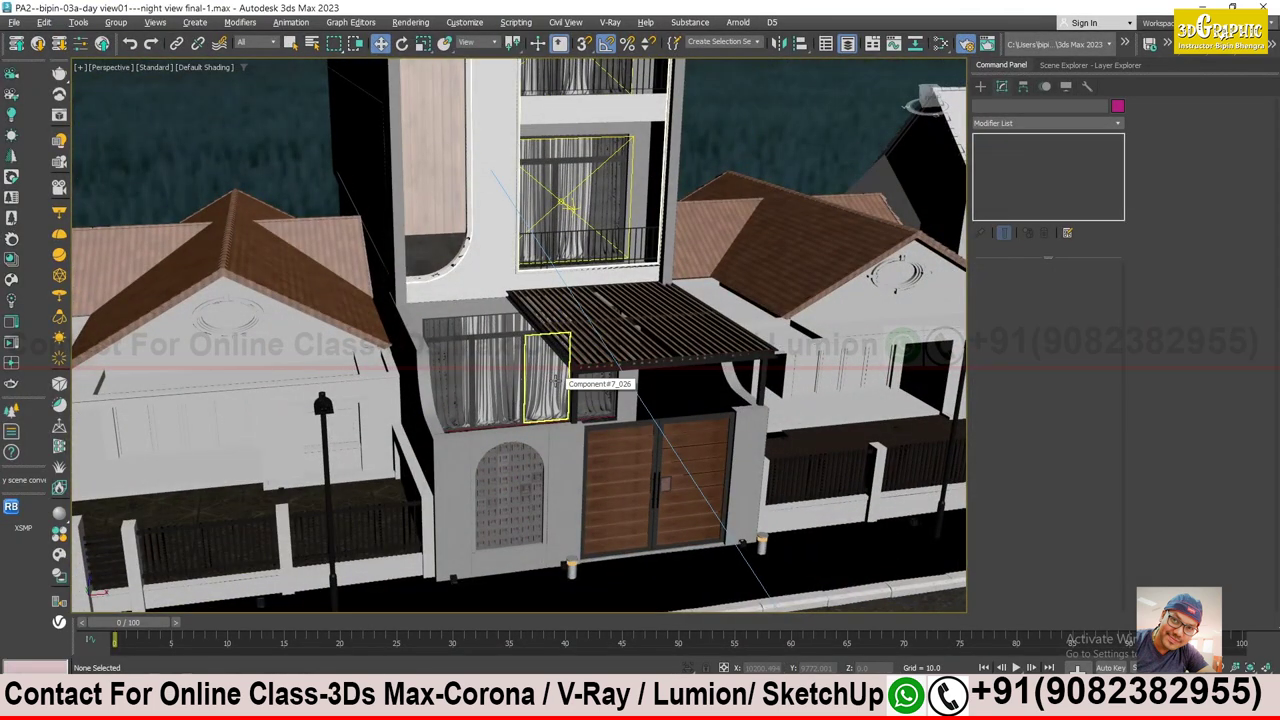
# - Copy the lower-window light to the ground-floor balcony and set its length to 4618.74
pyautogui.click(567, 204)
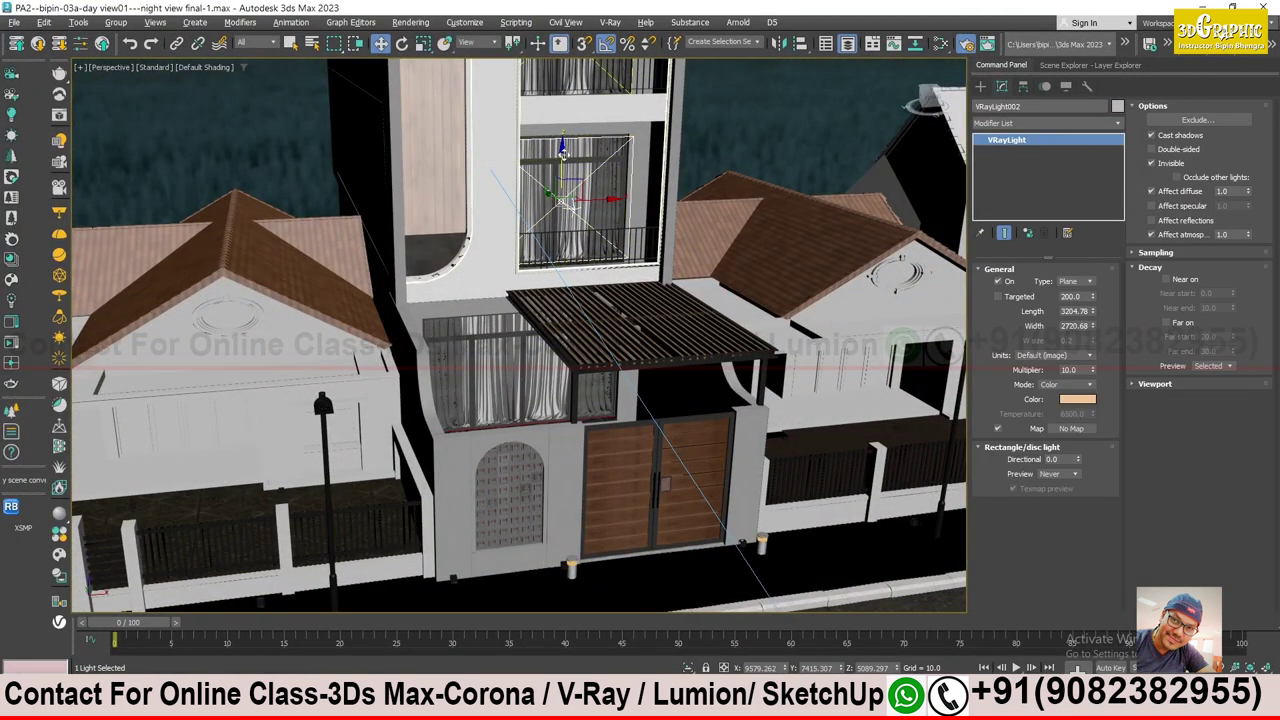
pyautogui.keyDown('shift'); pyautogui.moveTo(561, 236); pyautogui.dragTo(569, 316); pyautogui.keyUp('shift')
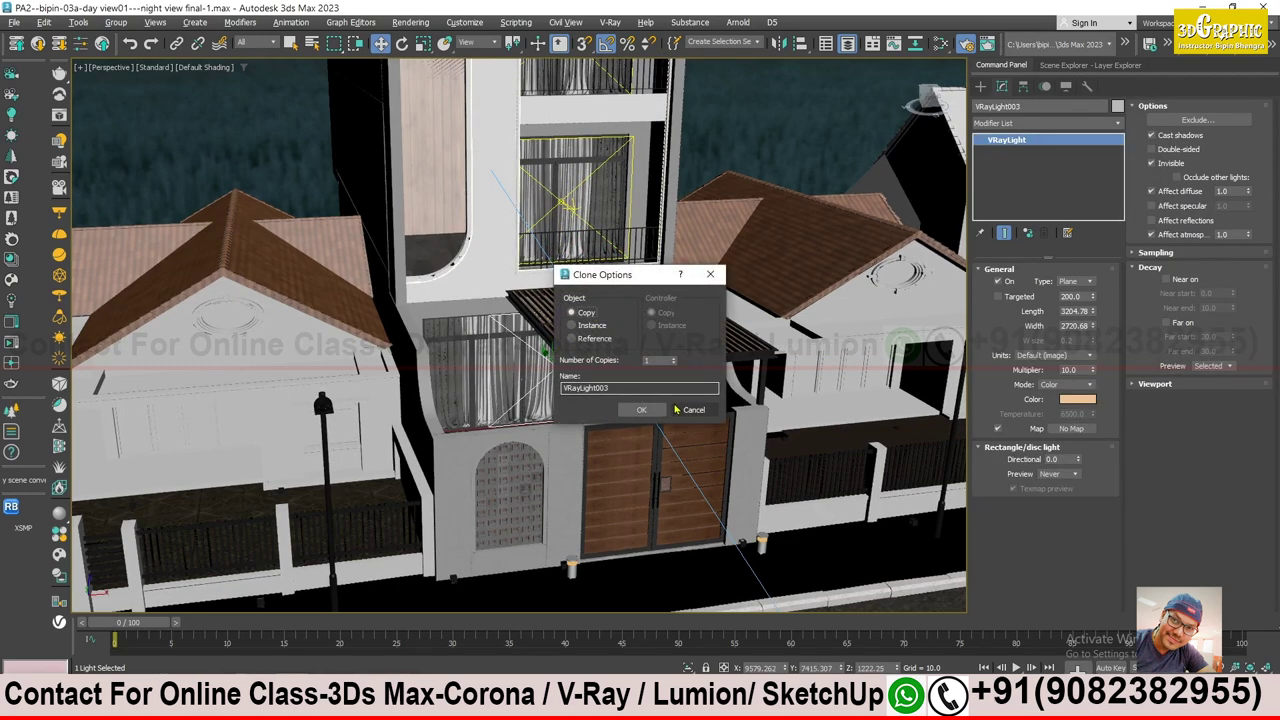
pyautogui.click(641, 409)
pyautogui.moveTo(641, 409)
pyautogui.keyDown('alt'); pyautogui.mouseDown(button='middle')
pyautogui.moveTo(600, 400)
pyautogui.moveTo(588, 370)
pyautogui.mouseUp(button='middle'); pyautogui.keyUp('alt')
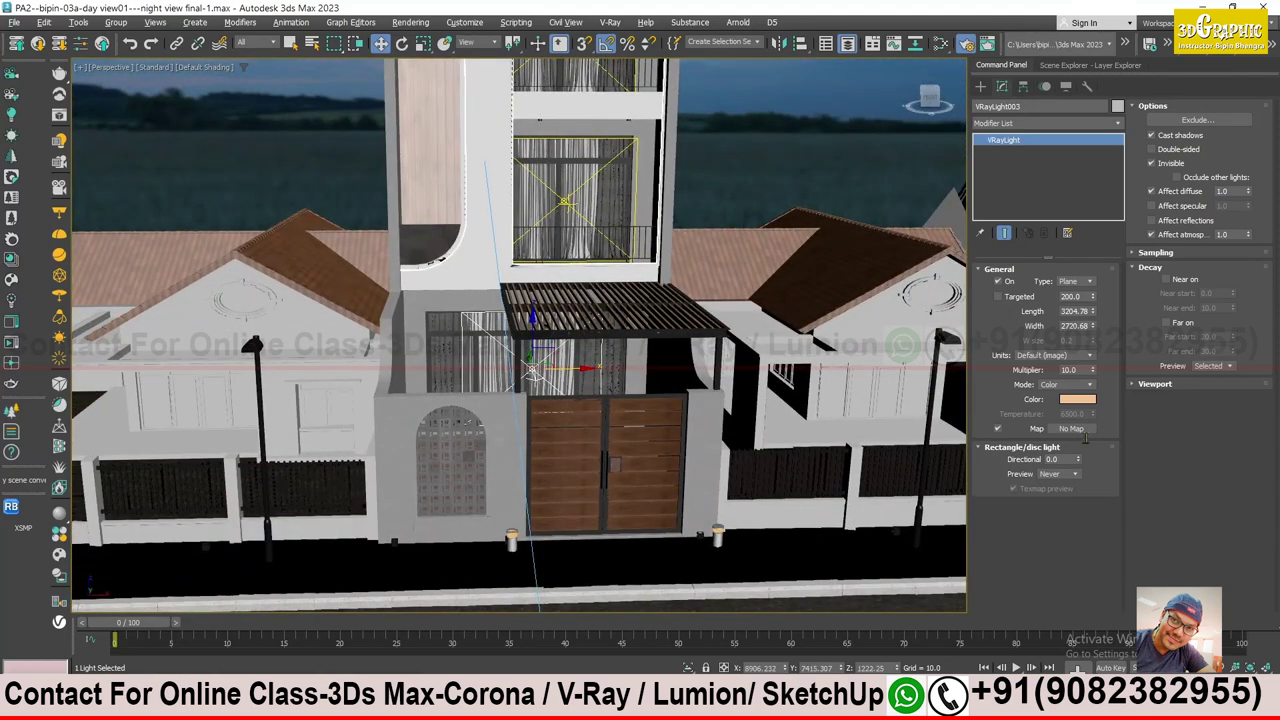
pyautogui.moveTo(1093, 313); pyautogui.dragTo(1090, 290)
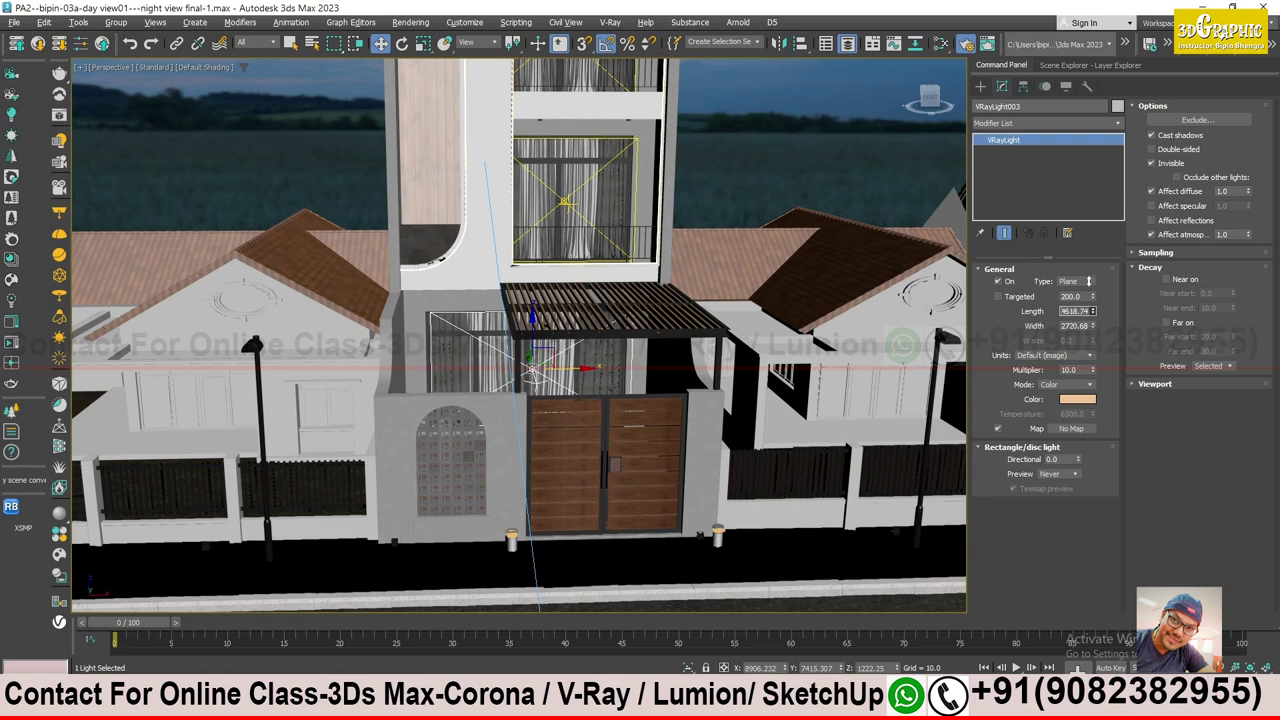
pyautogui.moveTo(620, 360)
pyautogui.keyDown('alt'); pyautogui.mouseDown(button='middle')
pyautogui.moveTo(955, 233)
pyautogui.moveTo(958, 360)
pyautogui.mouseUp(button='middle'); pyautogui.keyUp('alt')
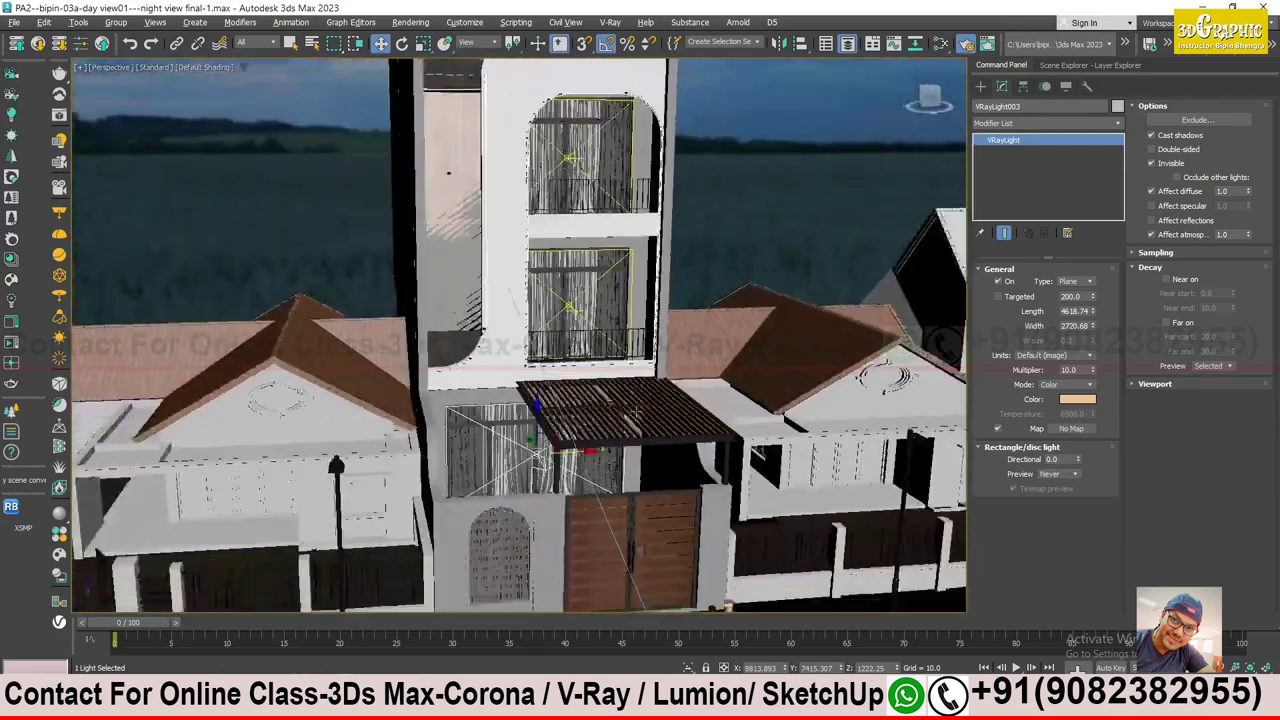
pyautogui.keyDown('alt'); pyautogui.moveTo(958, 360); pyautogui.dragTo(184, 666, button='middle'); pyautogui.keyUp('alt')
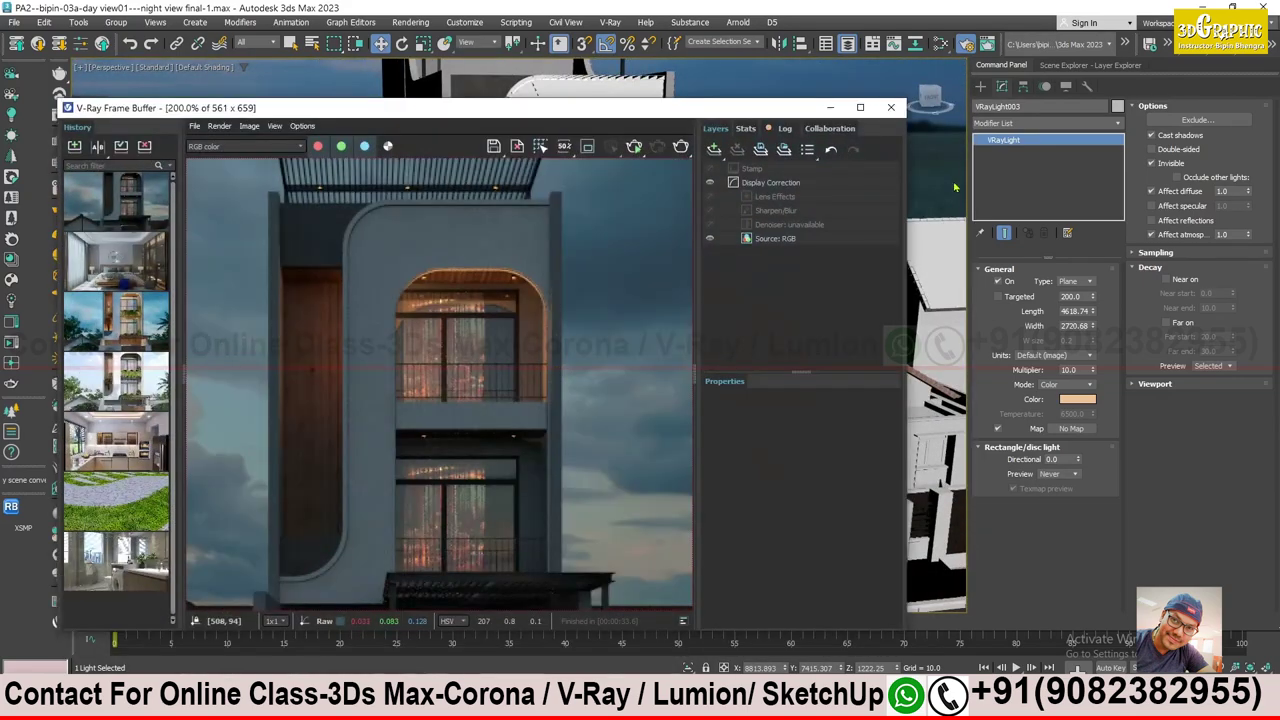
# - Re-render the dusk facade and zoom in to inspect the warmly glowing arched balcony windows
pyautogui.scroll(-2, 440, 385)
pyautogui.click(633, 148)
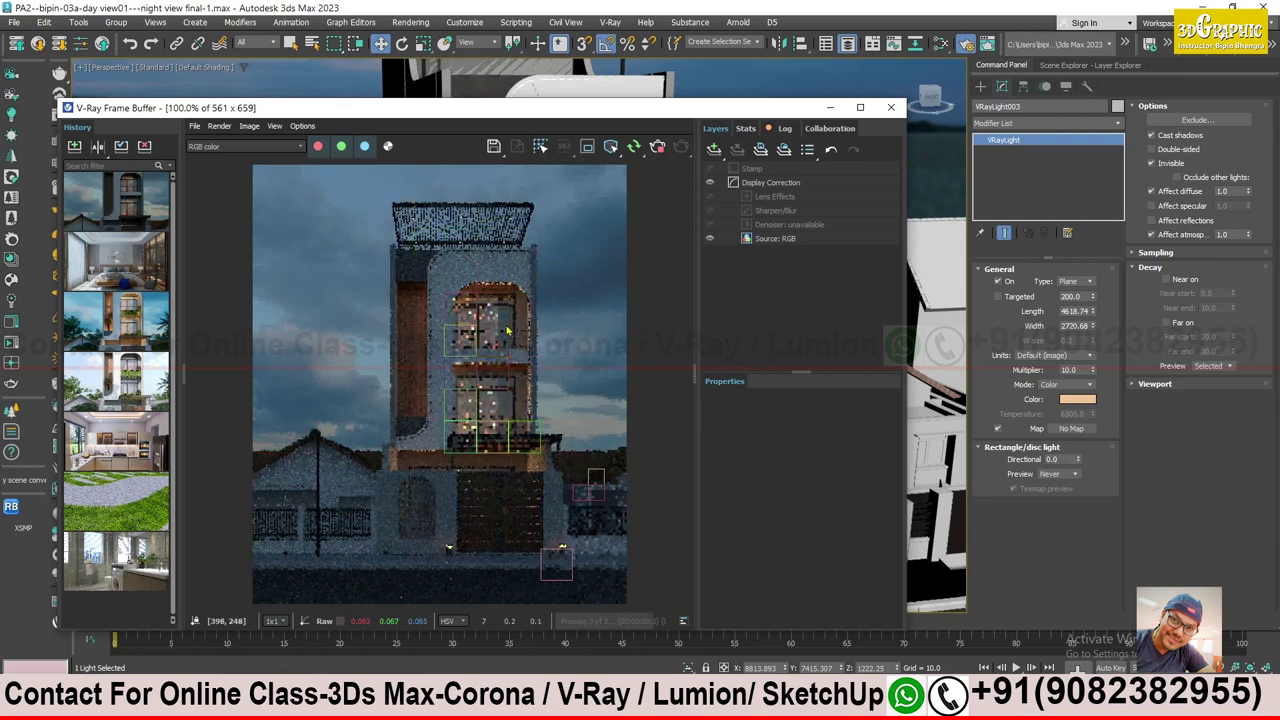
pyautogui.scroll(1, 500, 473)
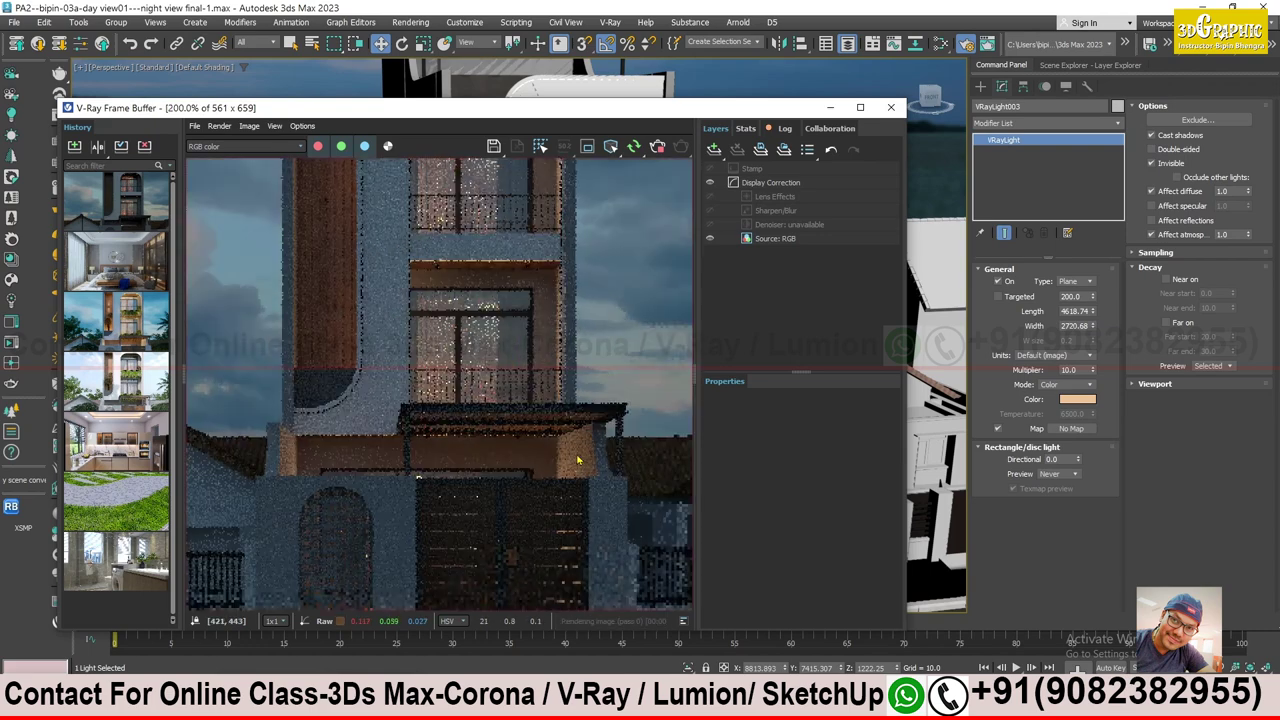
pyautogui.moveTo(533, 298)
pyautogui.mouseDown(button='middle')
pyautogui.moveTo(537, 404)
pyautogui.moveTo(542, 364)
pyautogui.mouseUp(button='middle')
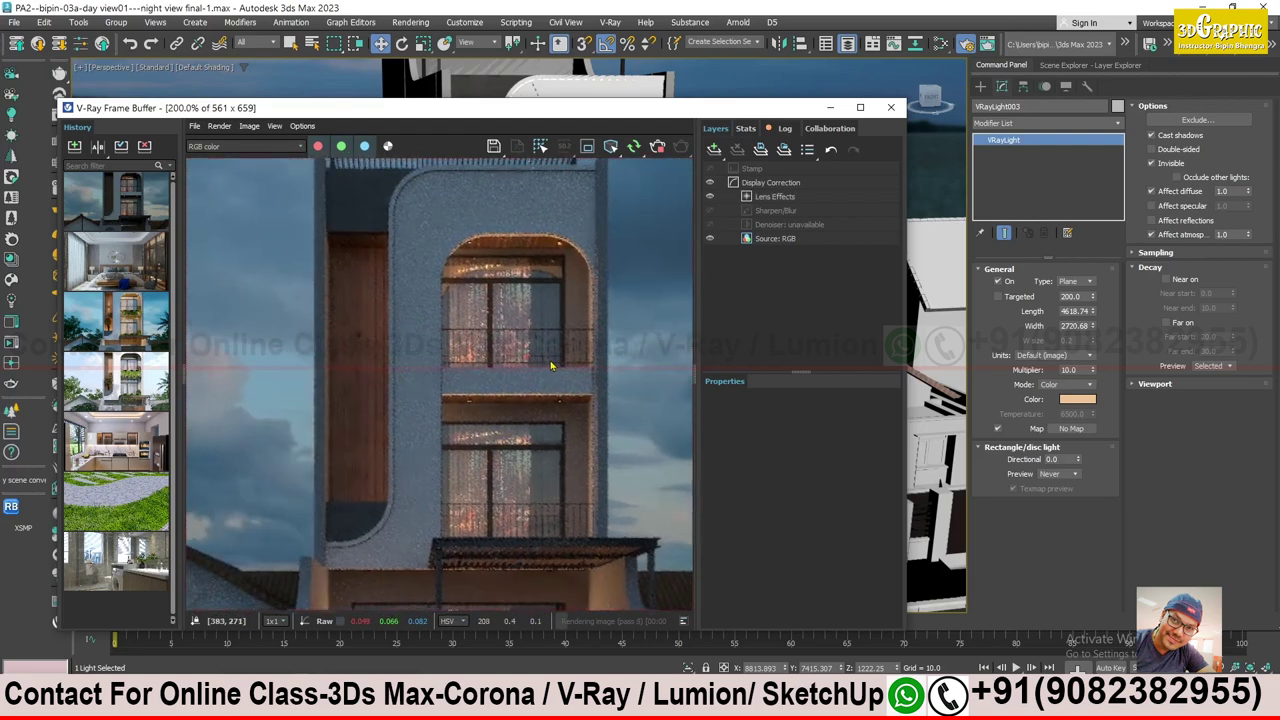
pyautogui.scroll(-1, 549, 364)
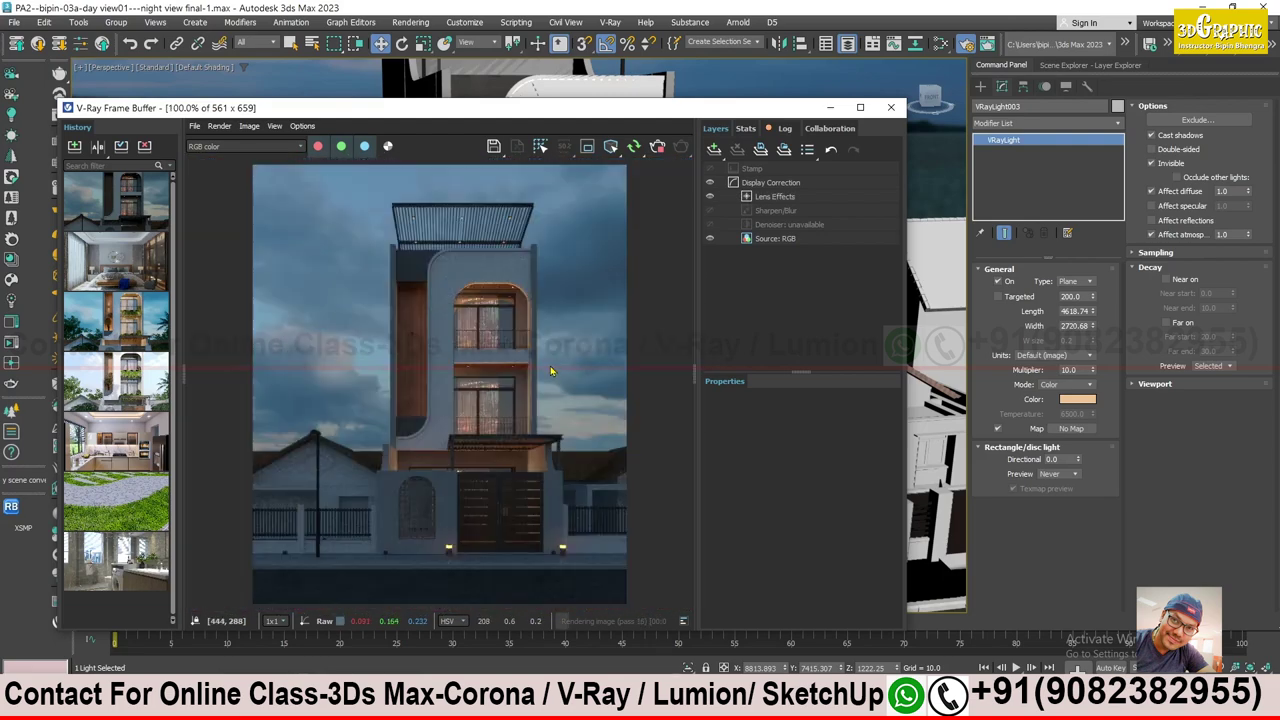
pyautogui.scroll(2, 508, 323)
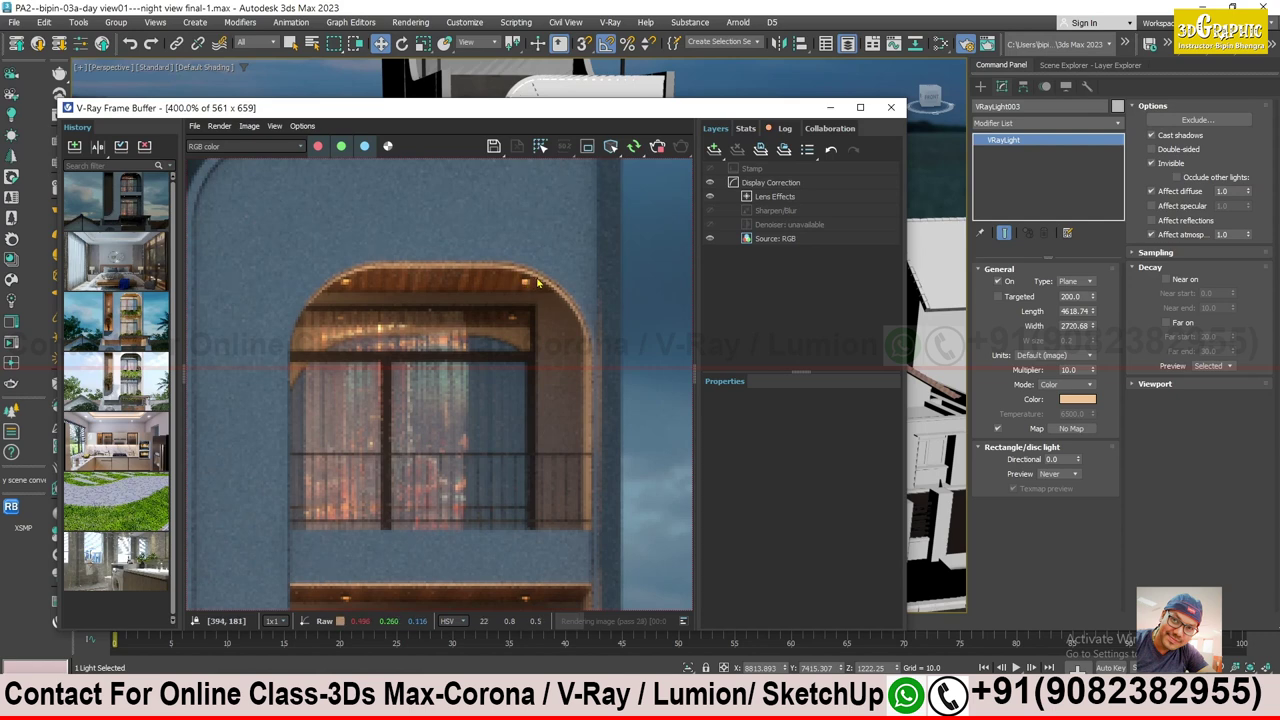
pyautogui.scroll(-1, 537, 283)
pyautogui.scroll(-1, 507, 337)
pyautogui.scroll(1, 426, 351)
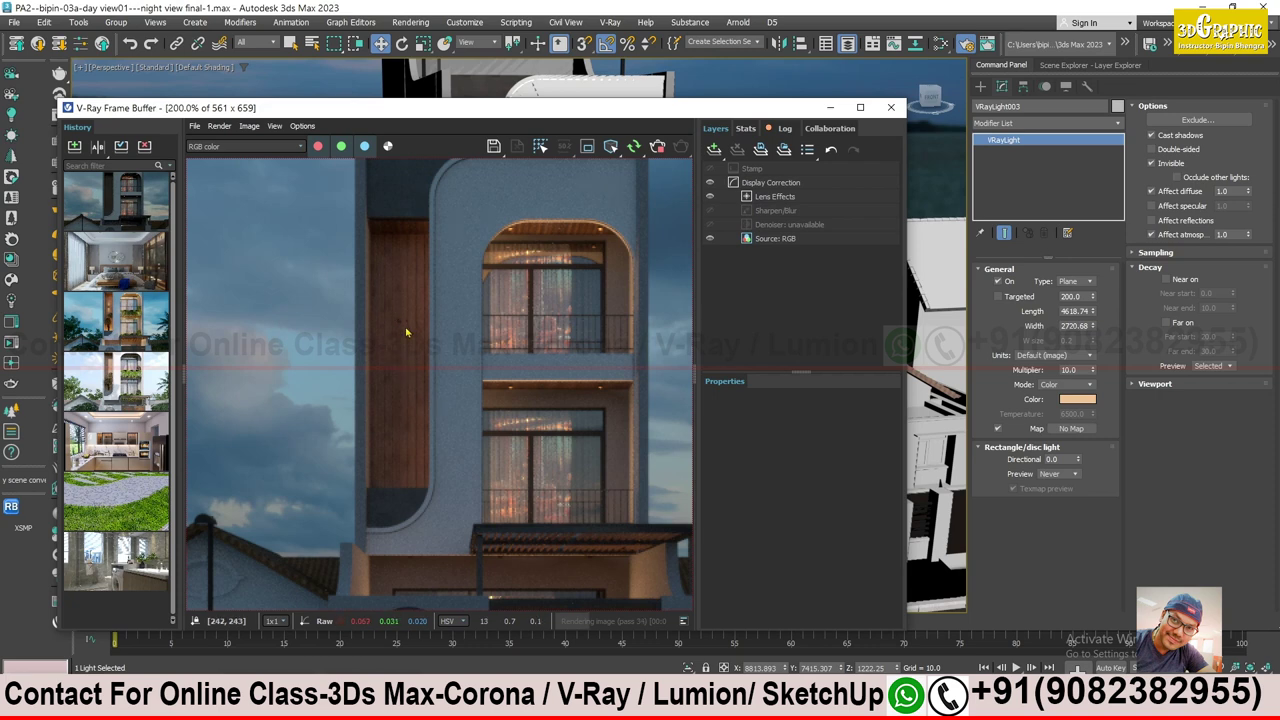
pyautogui.scroll(-1, 423, 379)
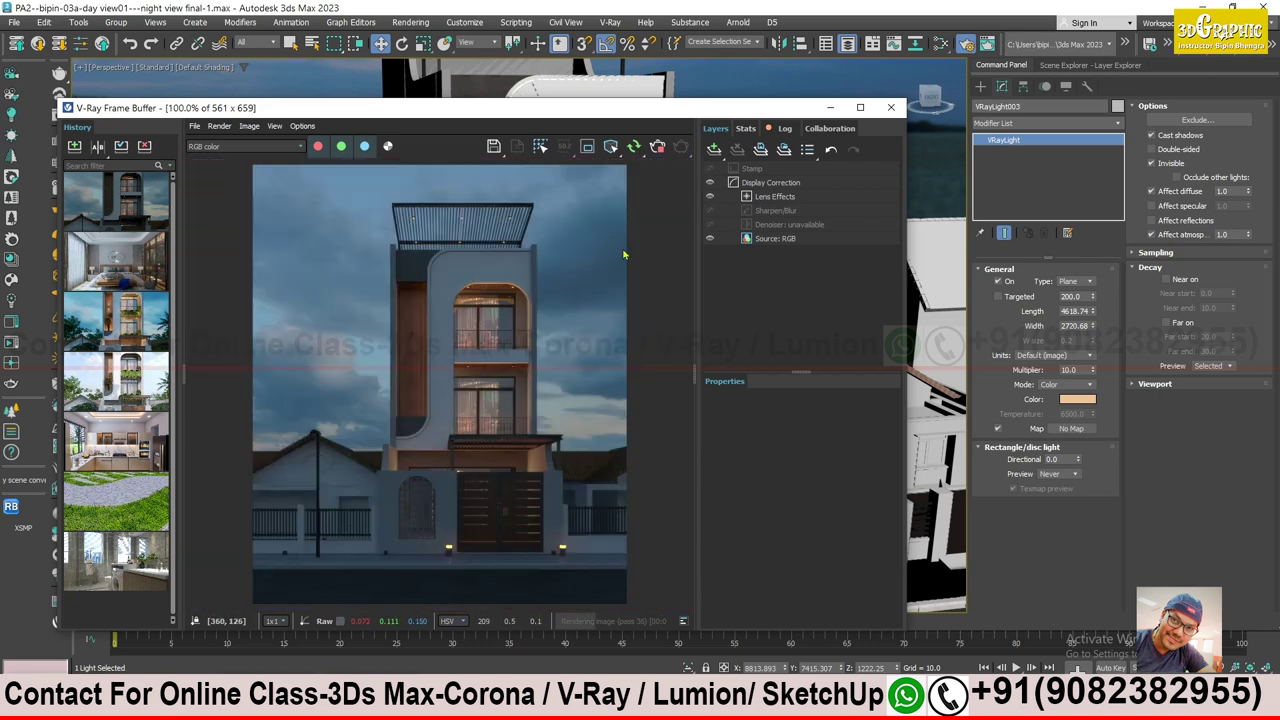
pyautogui.click(829, 107)
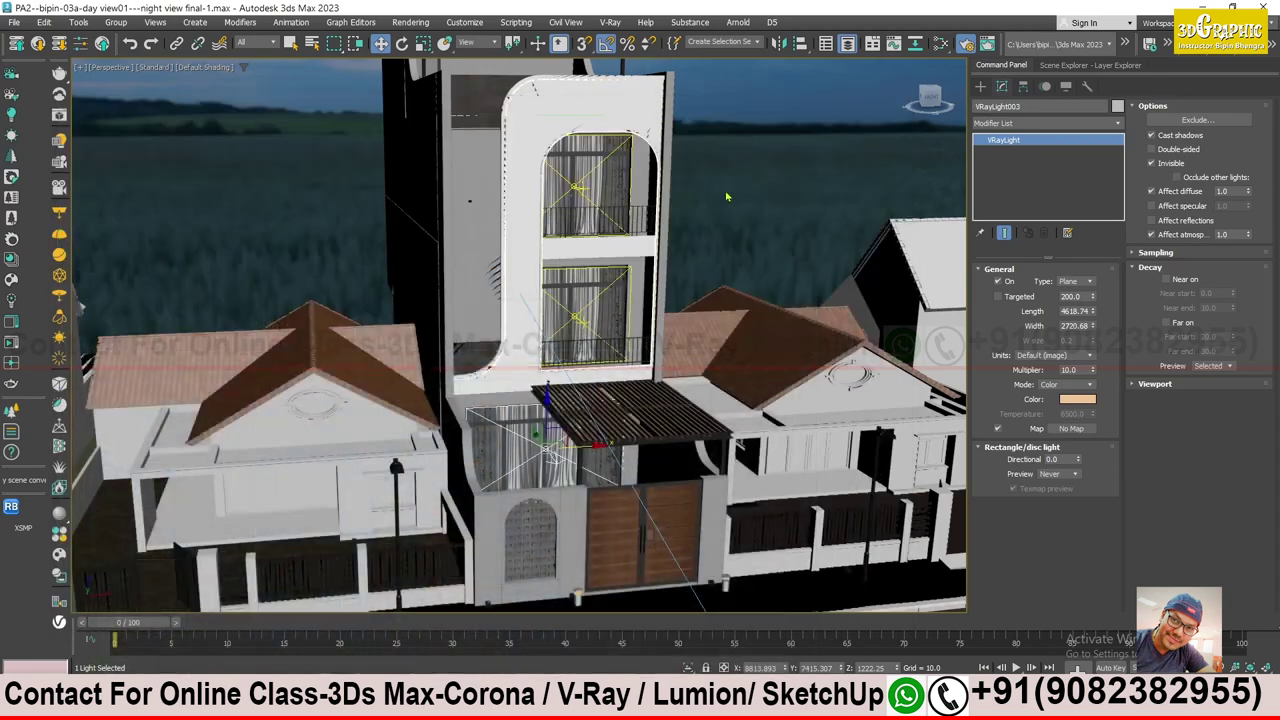
# - Place a VRayIES light at the upper balcony's corner, aimed straight down
pyautogui.moveTo(600, 350)
pyautogui.keyDown('alt'); pyautogui.mouseDown(button='middle')
pyautogui.moveTo(560, 380)
pyautogui.moveTo(610, 218)
pyautogui.mouseUp(button='middle'); pyautogui.keyUp('alt')
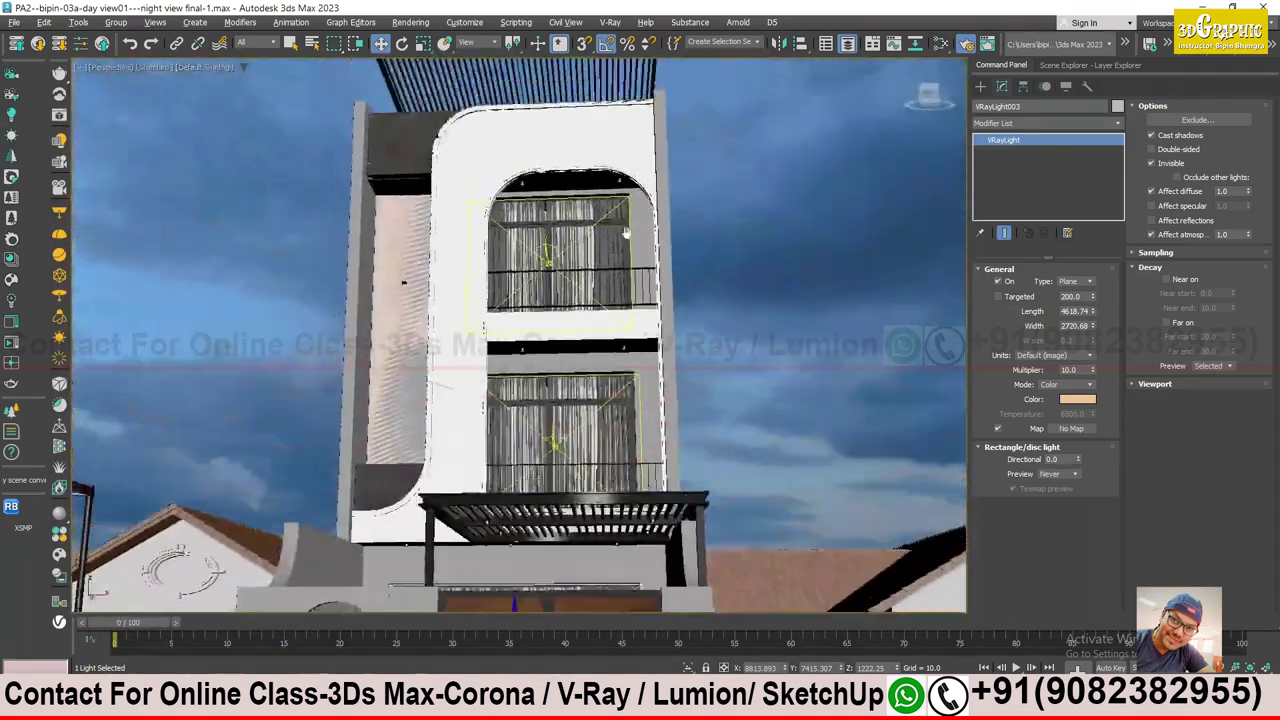
pyautogui.scroll(4, 610, 218)
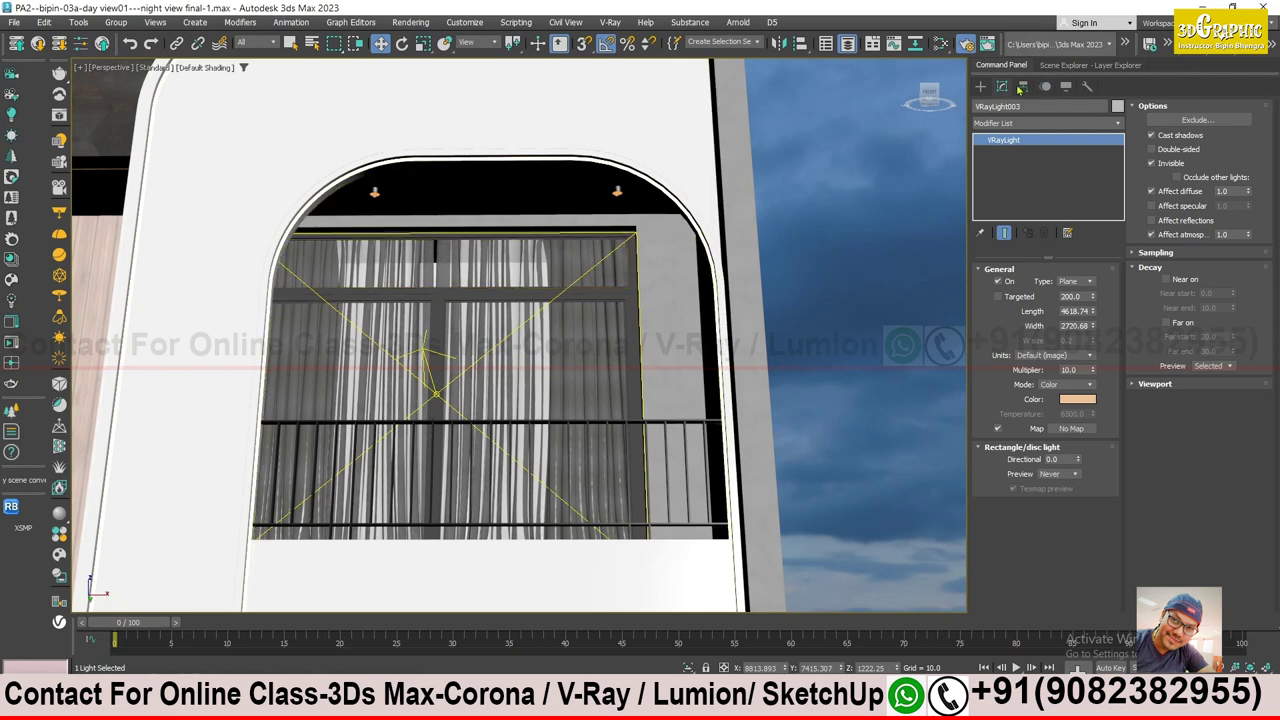
pyautogui.click(982, 89)
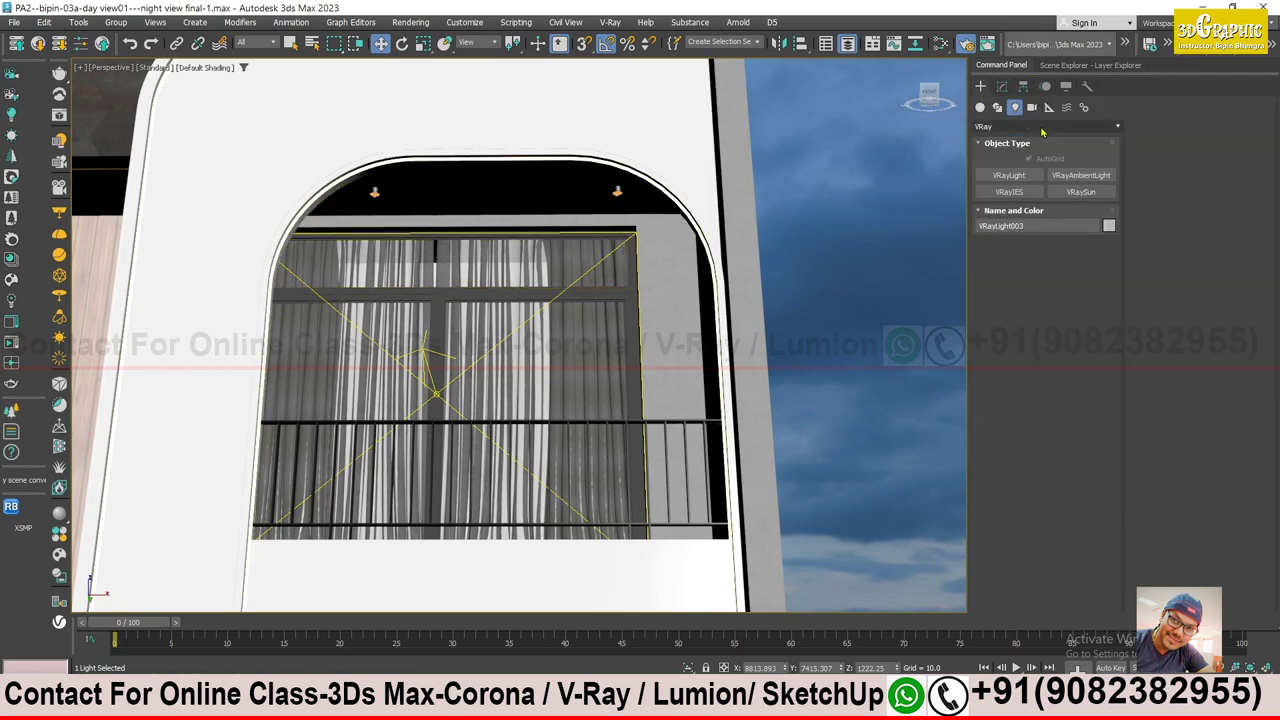
pyautogui.click(1017, 193)
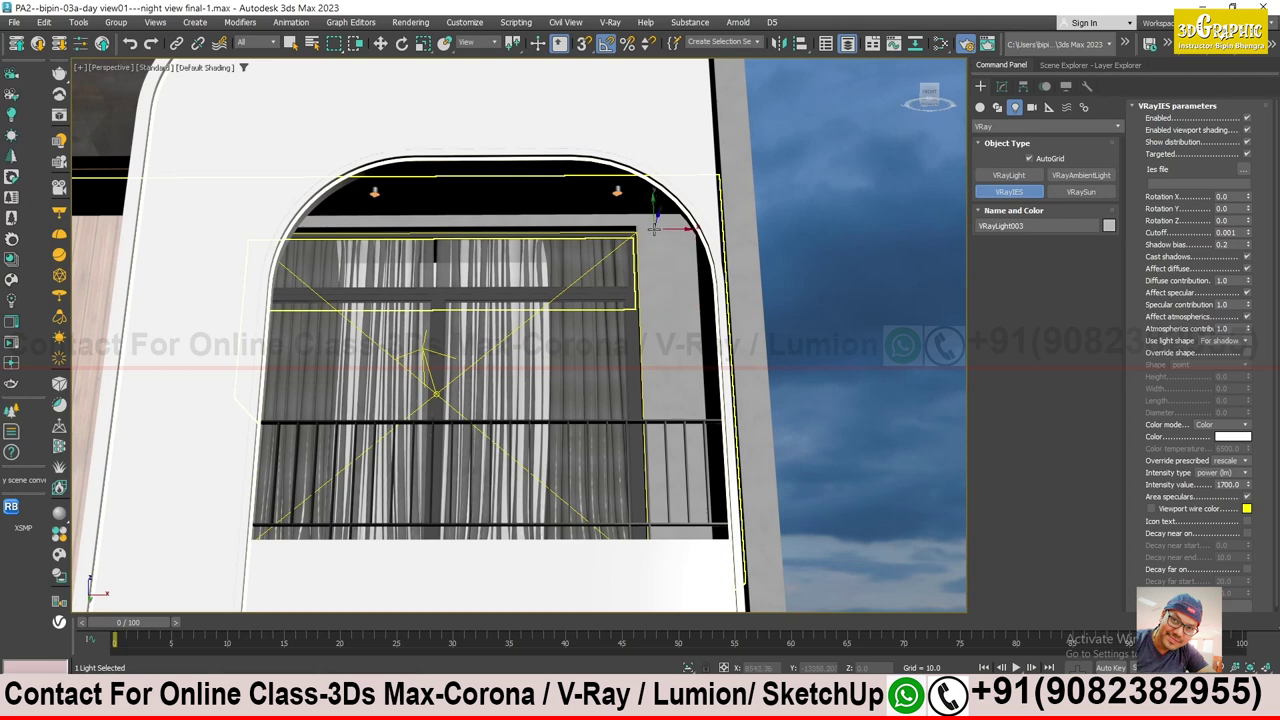
pyautogui.moveTo(653, 228); pyautogui.dragTo(657, 265)
pyautogui.moveTo(660, 320); pyautogui.dragTo(662, 352)
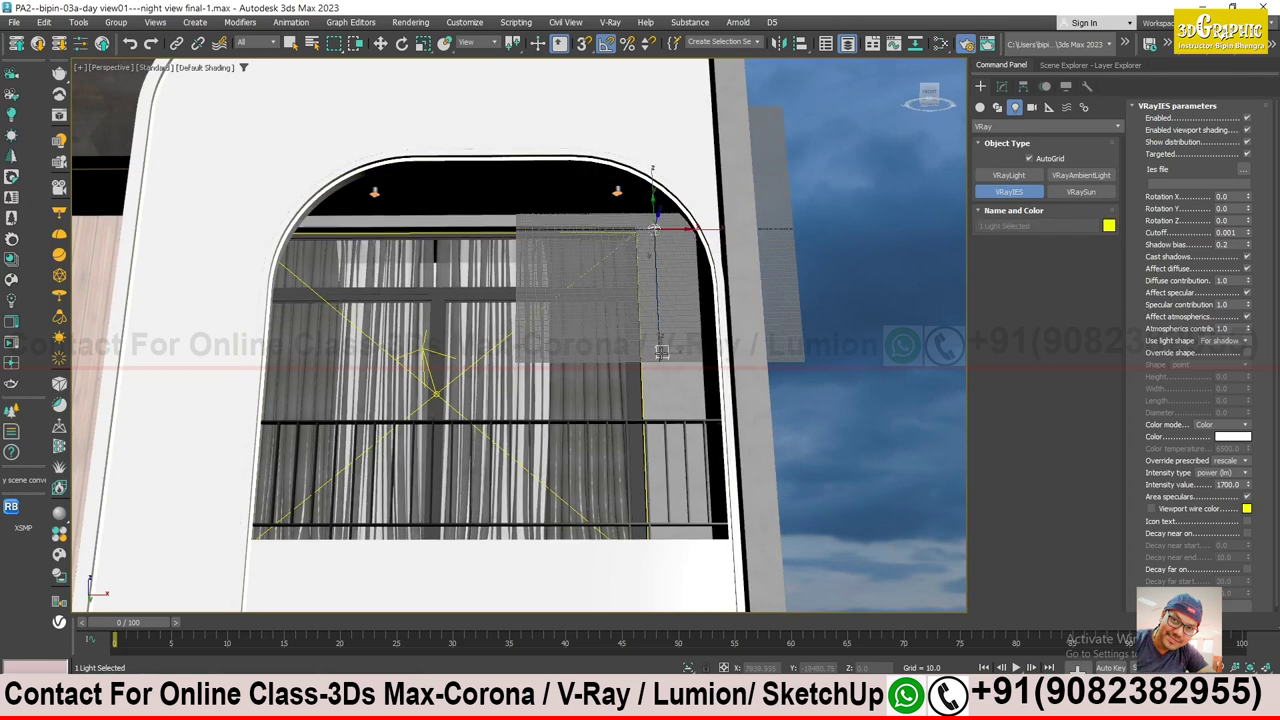
pyautogui.rightClick(661, 362)
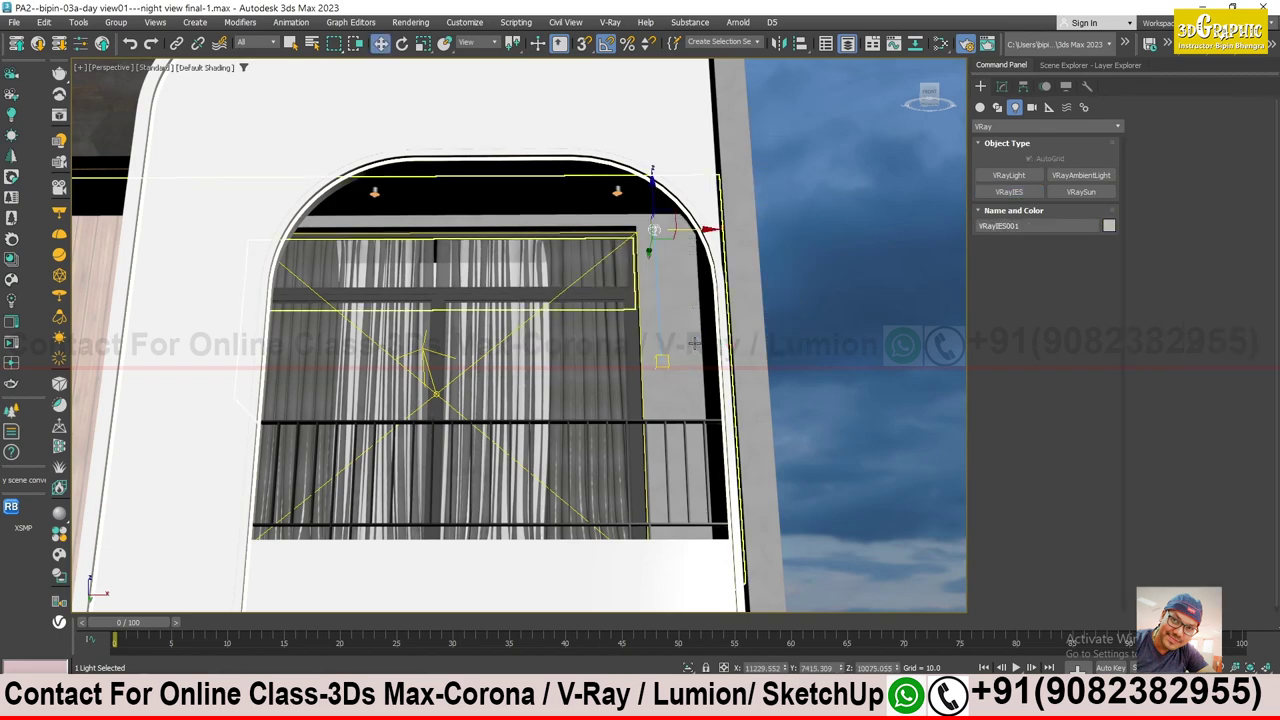
# - Open VRayIES001's parameters in the Modify panel and browse for an IES profile
pyautogui.scroll(5, 661, 362)
pyautogui.keyDown('alt'); pyautogui.moveTo(661, 362); pyautogui.dragTo(678, 230, button='middle'); pyautogui.keyUp('alt')
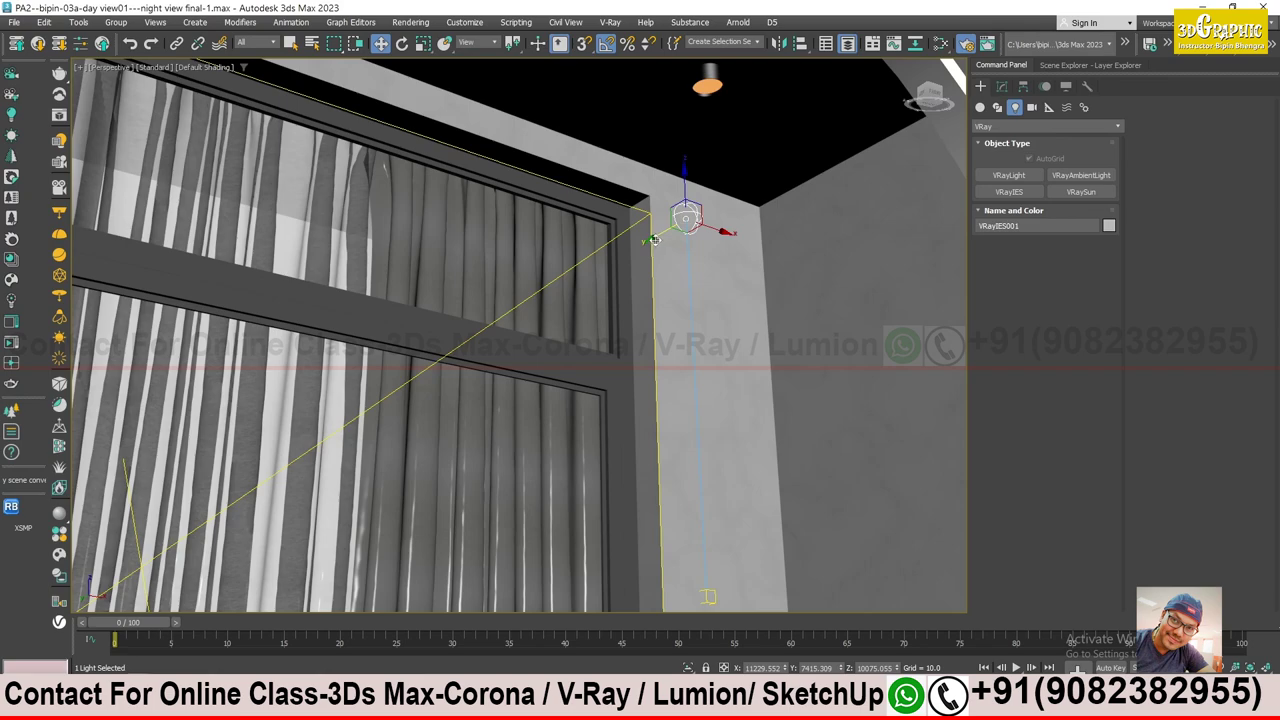
pyautogui.moveTo(690, 215)
pyautogui.keyDown('alt'); pyautogui.mouseDown(button='middle')
pyautogui.moveTo(701, 283)
pyautogui.moveTo(690, 300)
pyautogui.mouseUp(button='middle'); pyautogui.keyUp('alt')
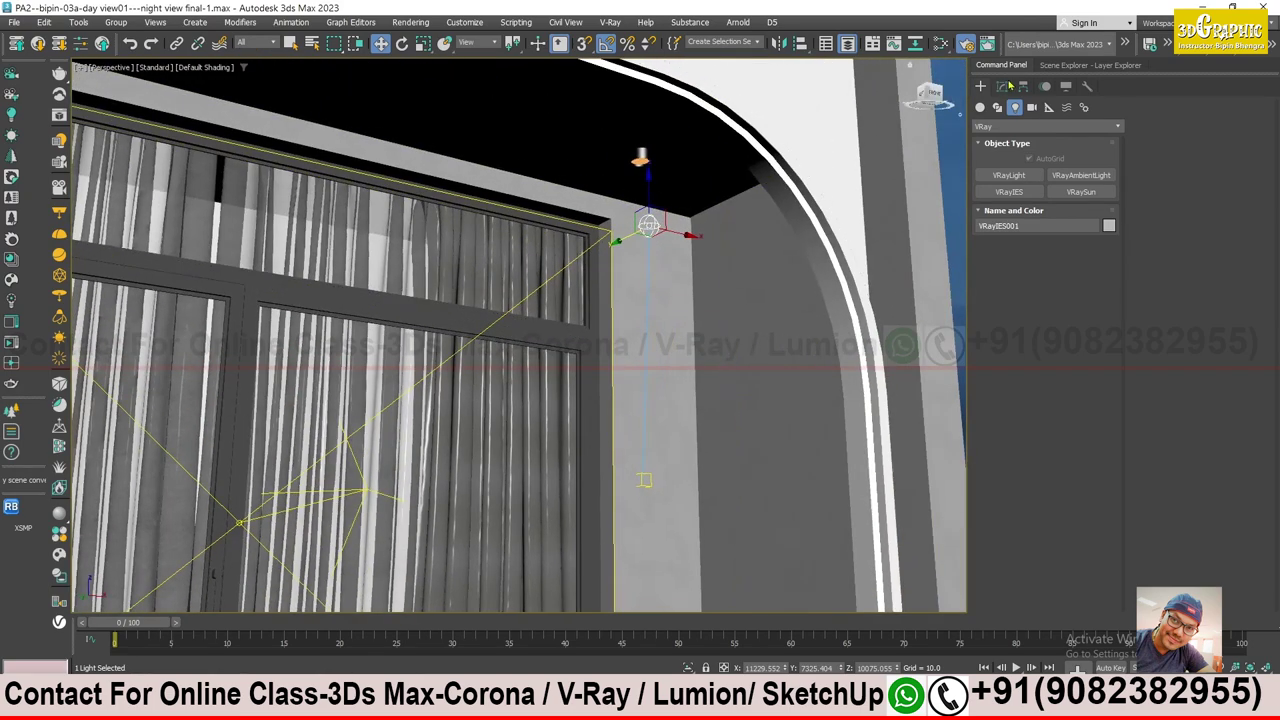
pyautogui.click(1004, 86)
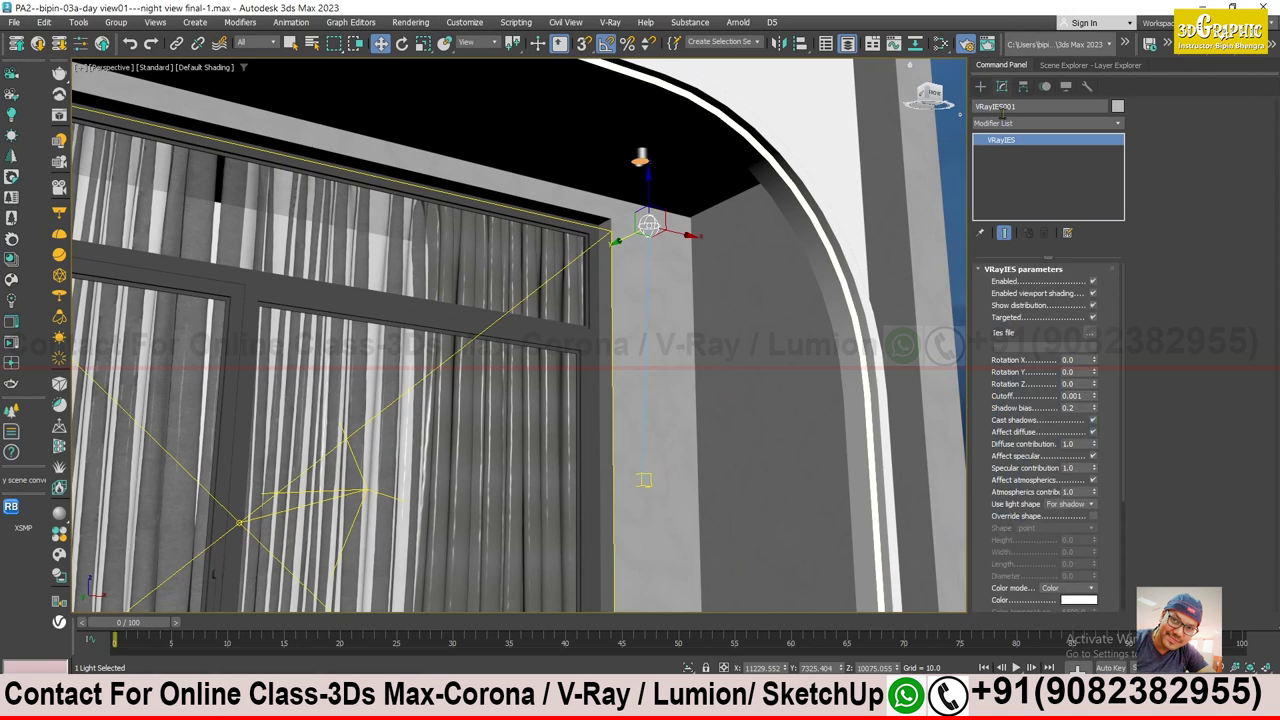
pyautogui.click(1091, 334)
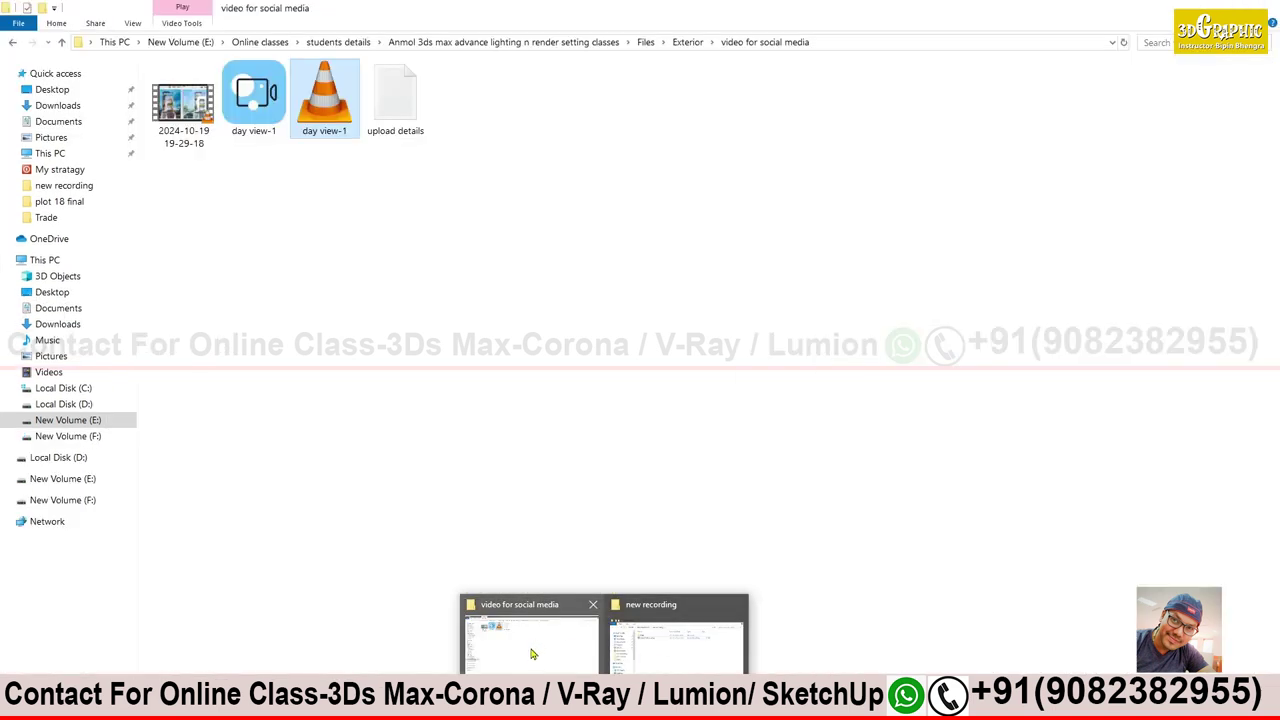
# - Navigate Explorer to Files > Exterior > front elevation and select its full folder path
pyautogui.click(532, 657)
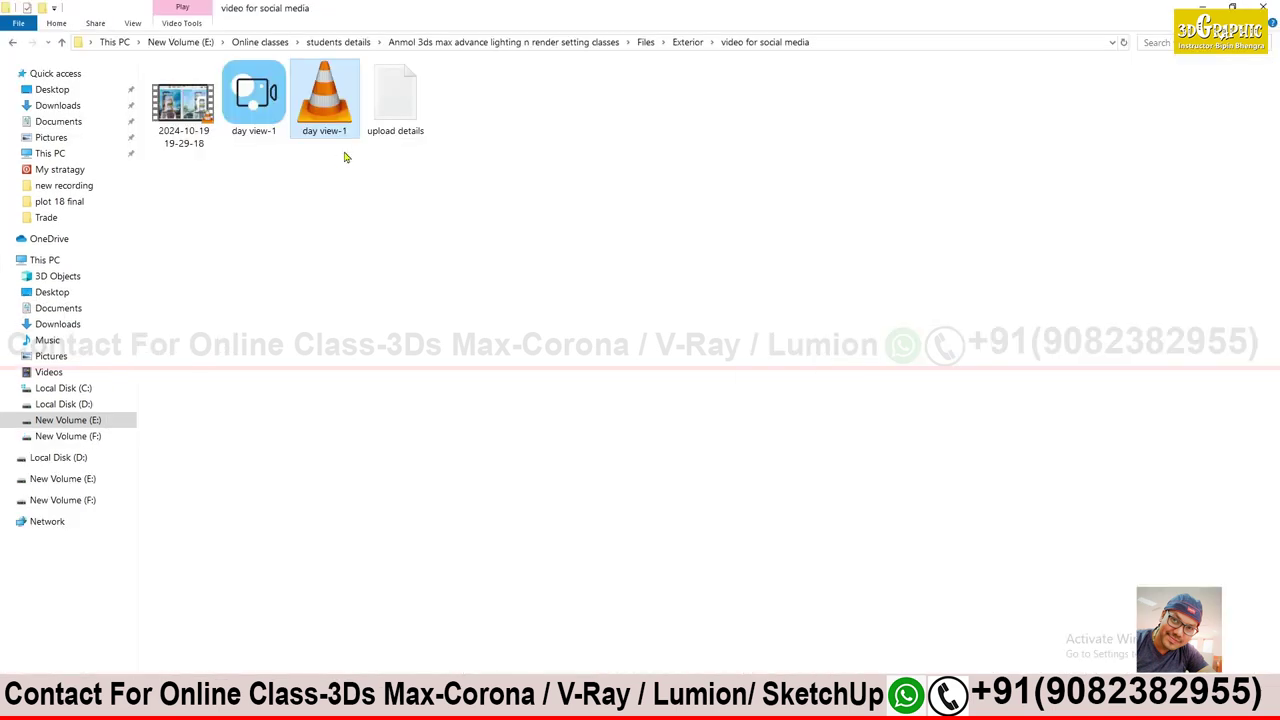
pyautogui.click(687, 42)
pyautogui.click(646, 42)
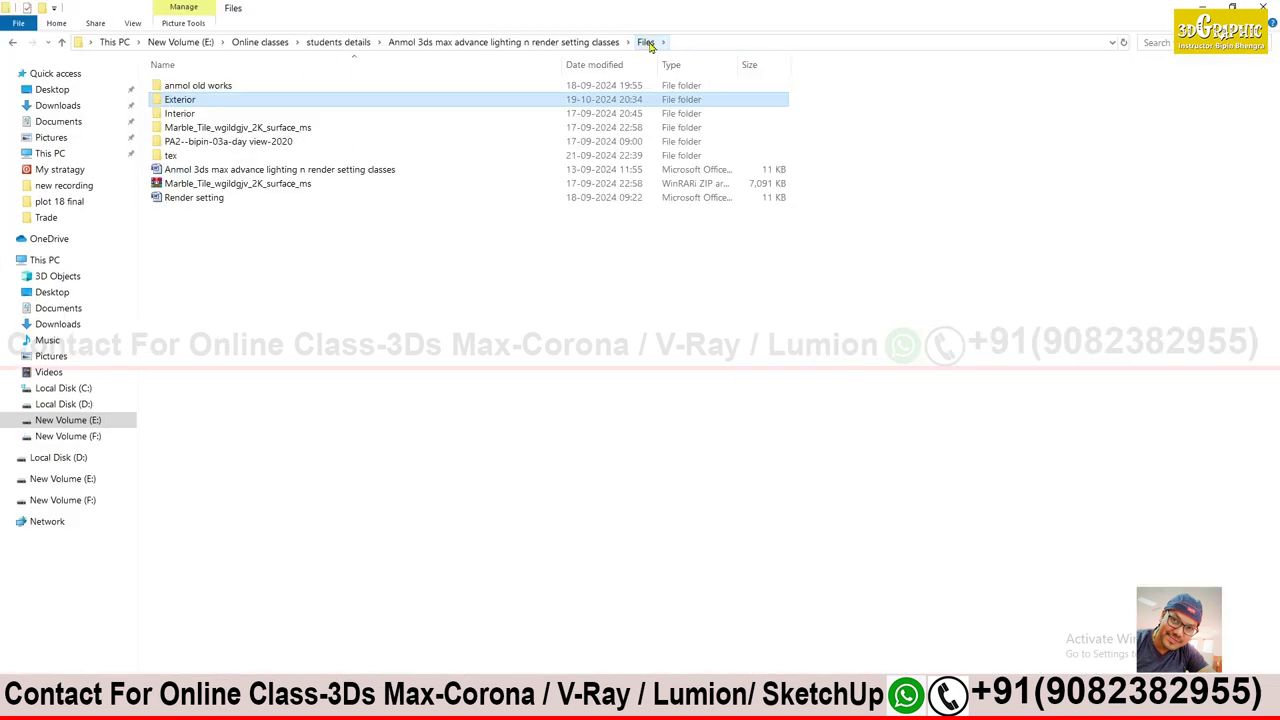
pyautogui.doubleClick(186, 102)
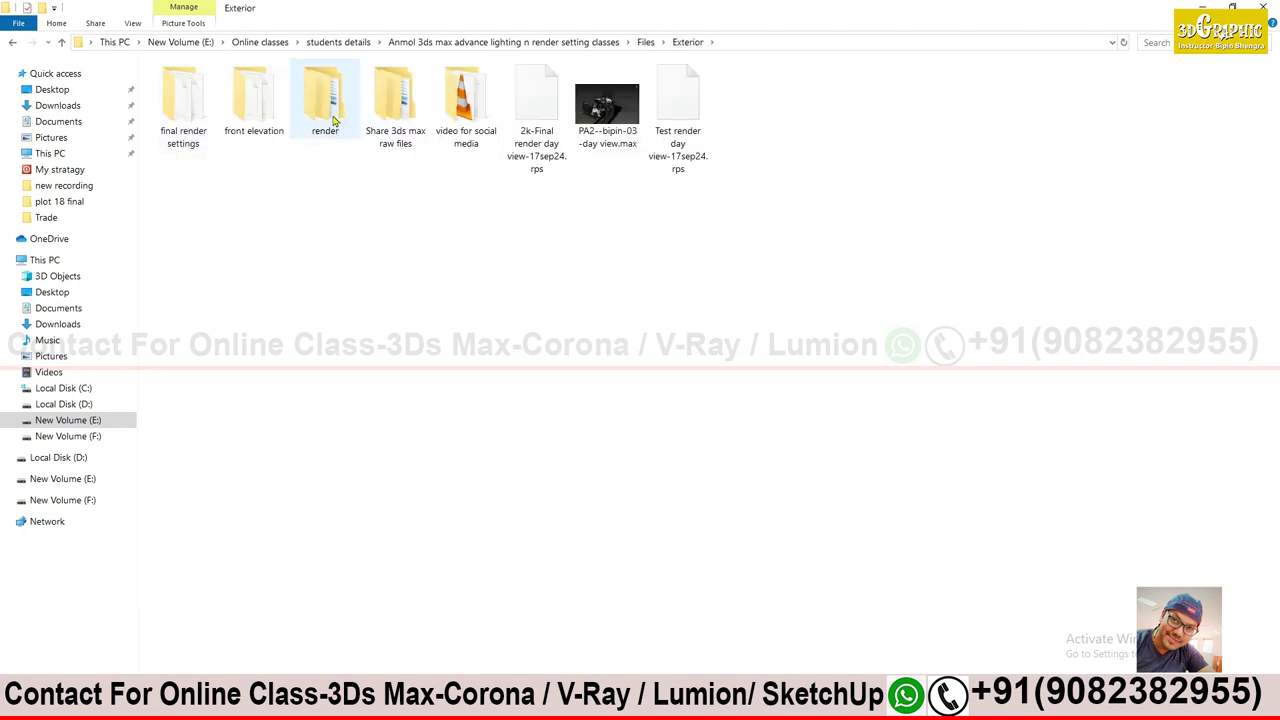
pyautogui.doubleClick(263, 106)
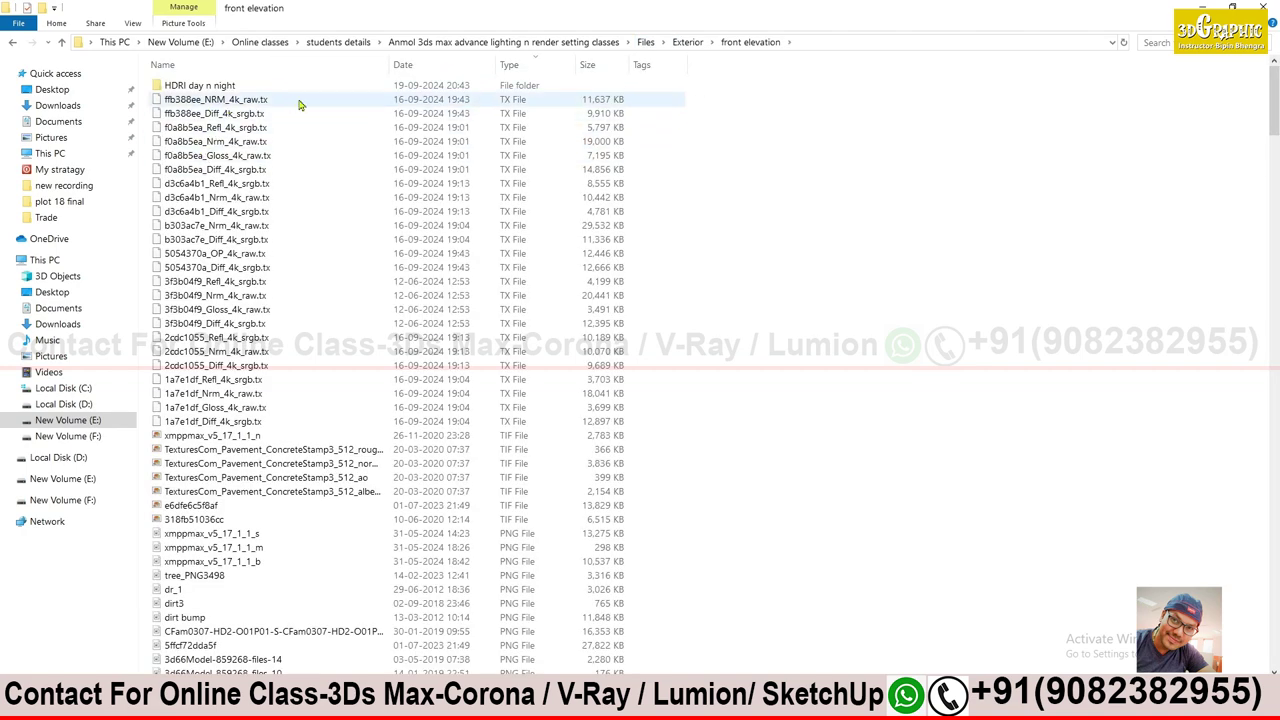
pyautogui.click(872, 44)
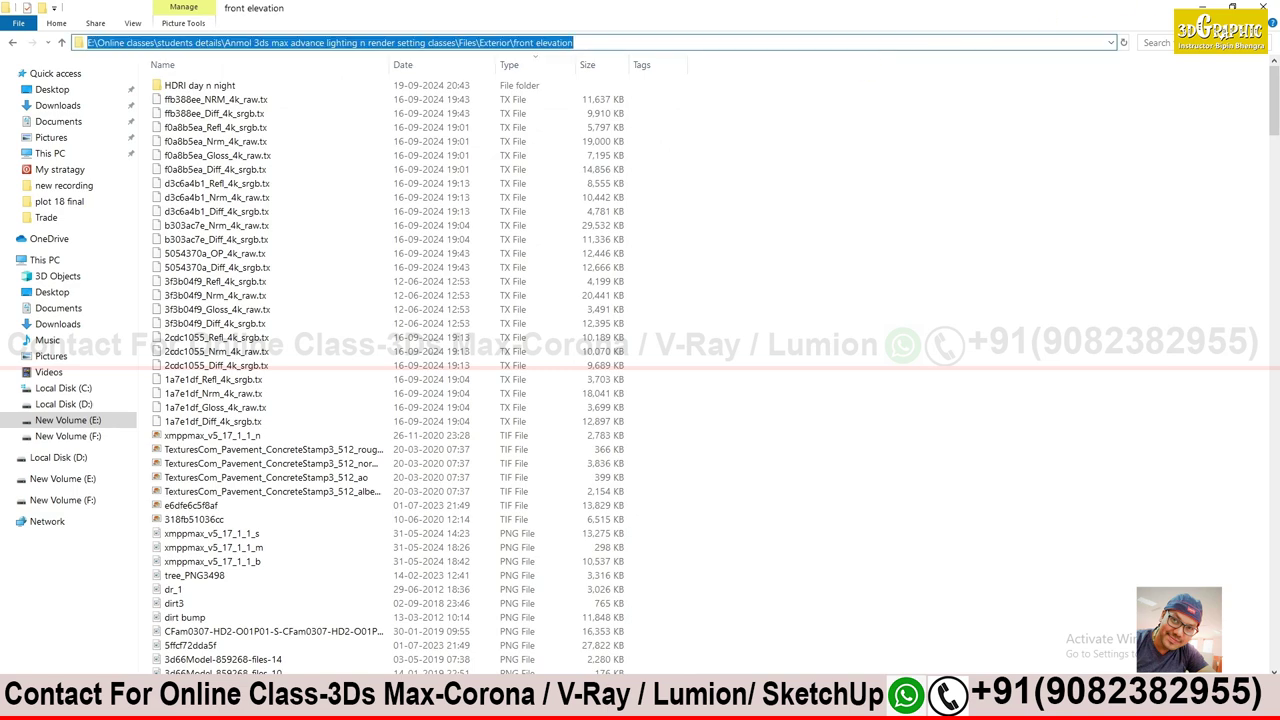
pyautogui.hotkey('alt', 'Tab')
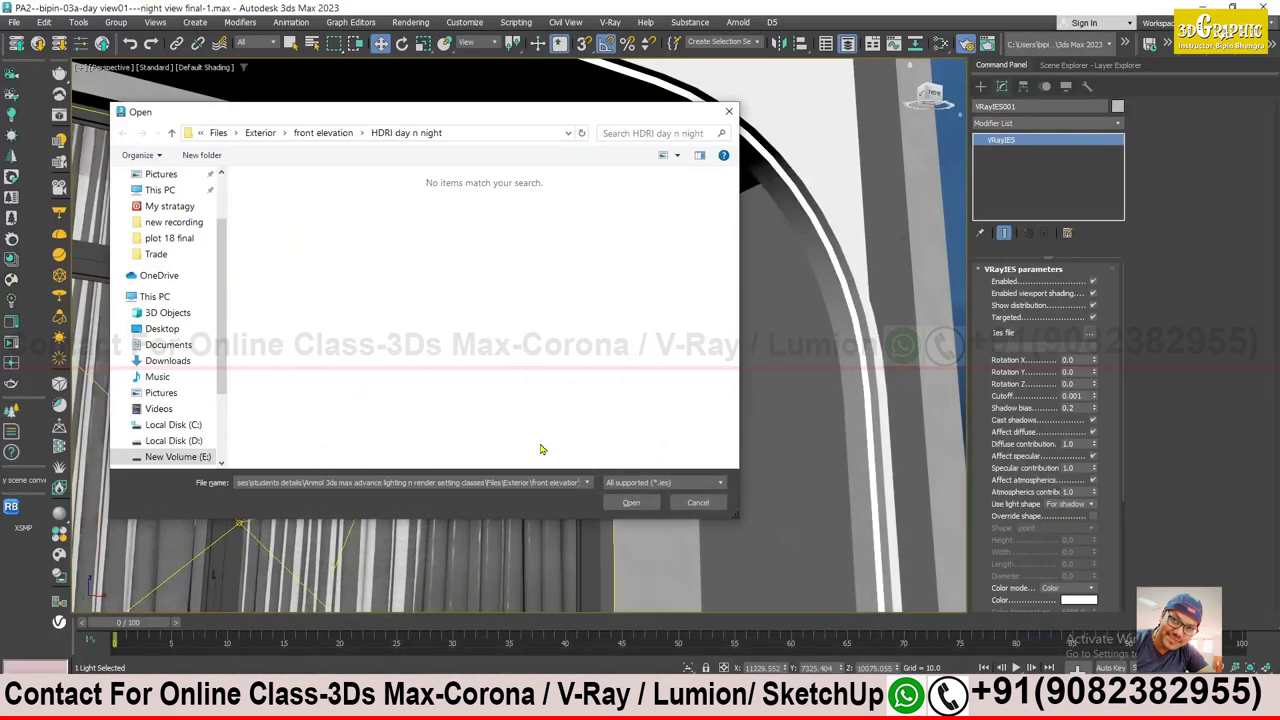
# - Load the mpm_vol.04_p01_02.IES profile from the front elevation folder into the light
pyautogui.hotkey('alt', 'Up')
pyautogui.click(348, 240)
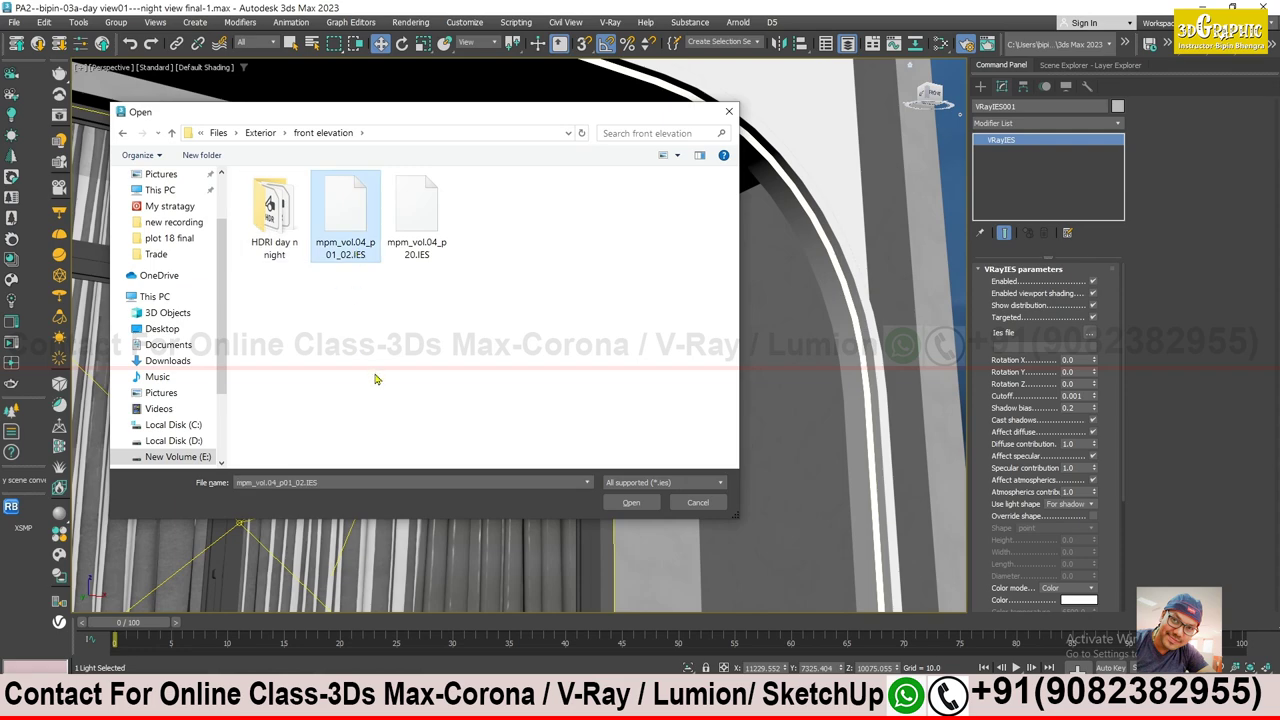
pyautogui.click(631, 502)
pyautogui.moveTo(697, 327)
pyautogui.keyDown('alt'); pyautogui.mouseDown(button='middle')
pyautogui.moveTo(634, 327)
pyautogui.moveTo(615, 195)
pyautogui.moveTo(634, 434)
pyautogui.mouseUp(button='middle'); pyautogui.keyUp('alt')
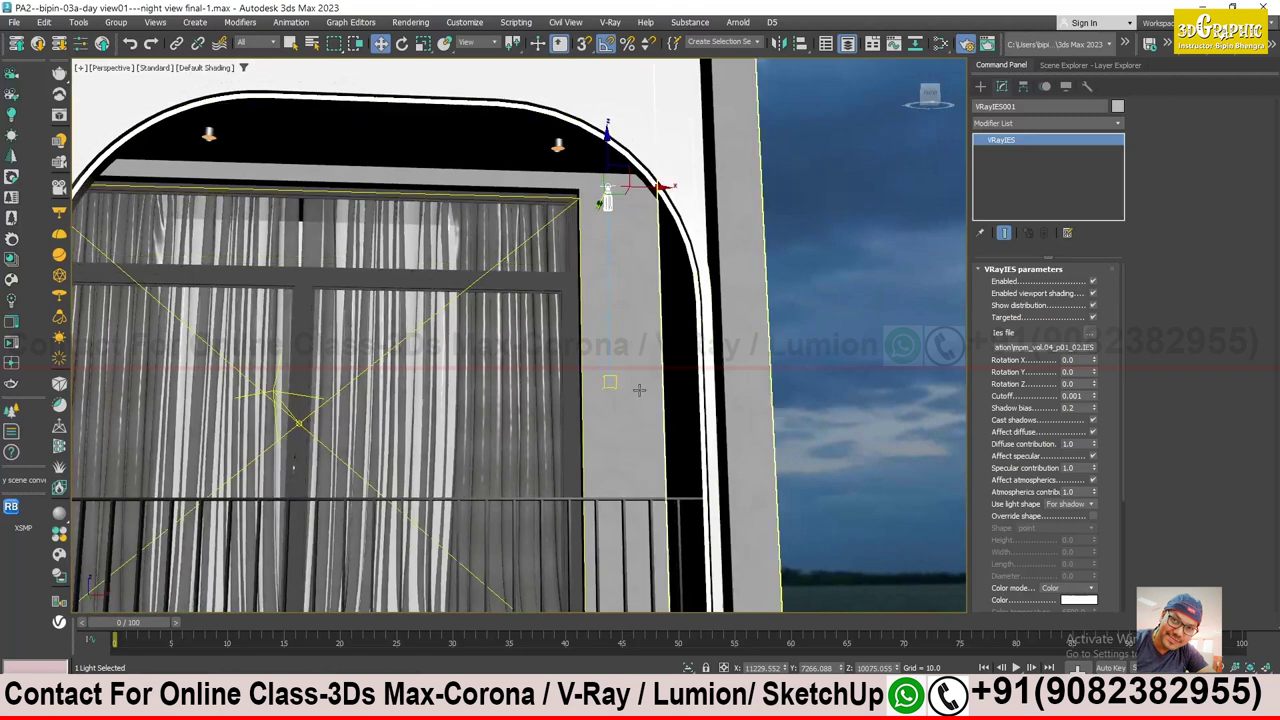
pyautogui.moveTo(634, 434)
pyautogui.keyDown('alt'); pyautogui.mouseDown(button='middle')
pyautogui.moveTo(612, 344)
pyautogui.moveTo(616, 360)
pyautogui.mouseUp(button='middle'); pyautogui.keyUp('alt')
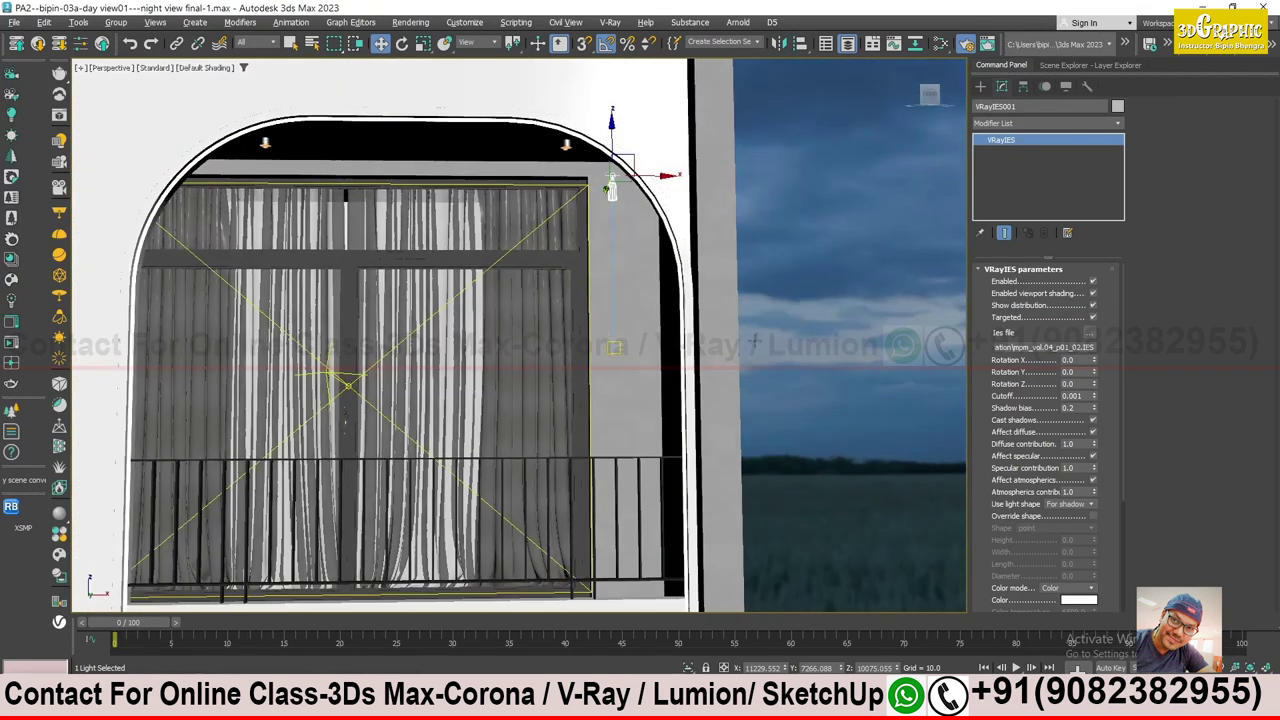
# - Set the IES light intensity to 1234 and tint it a soft warm peach
pyautogui.moveTo(1111, 410); pyautogui.dragTo(1100, 302)
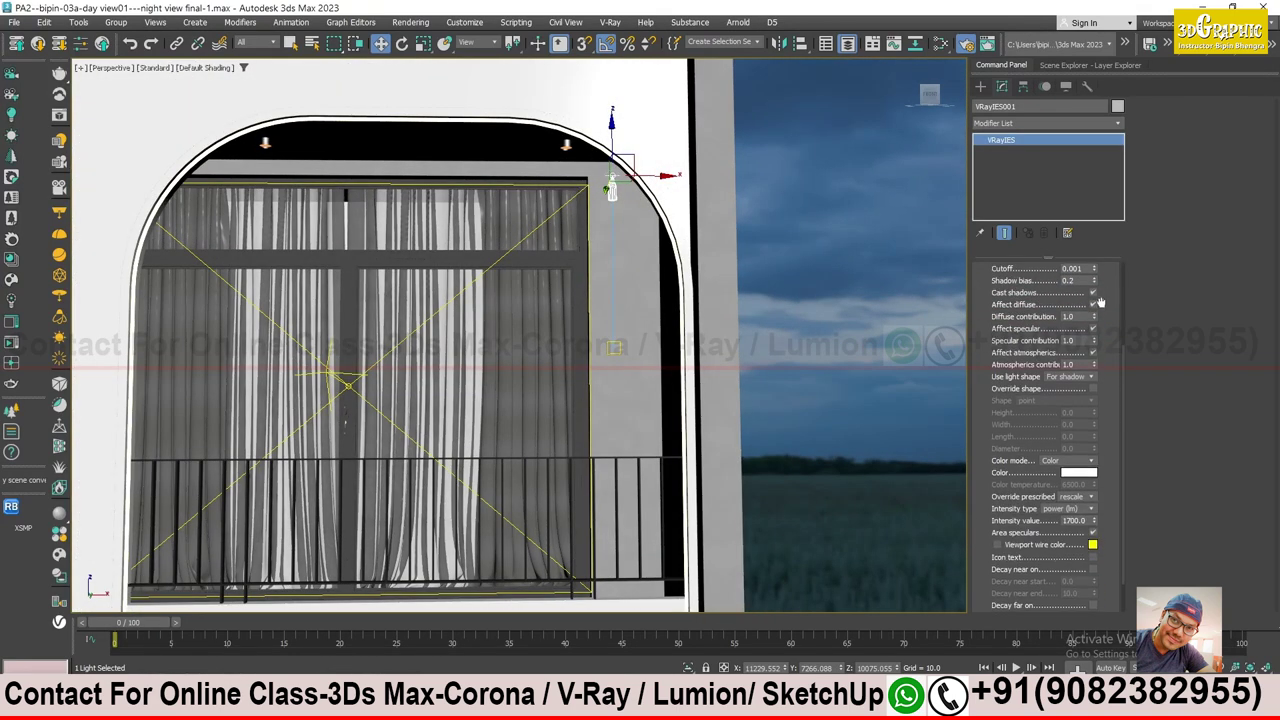
pyautogui.moveTo(1108, 444); pyautogui.dragTo(1101, 371)
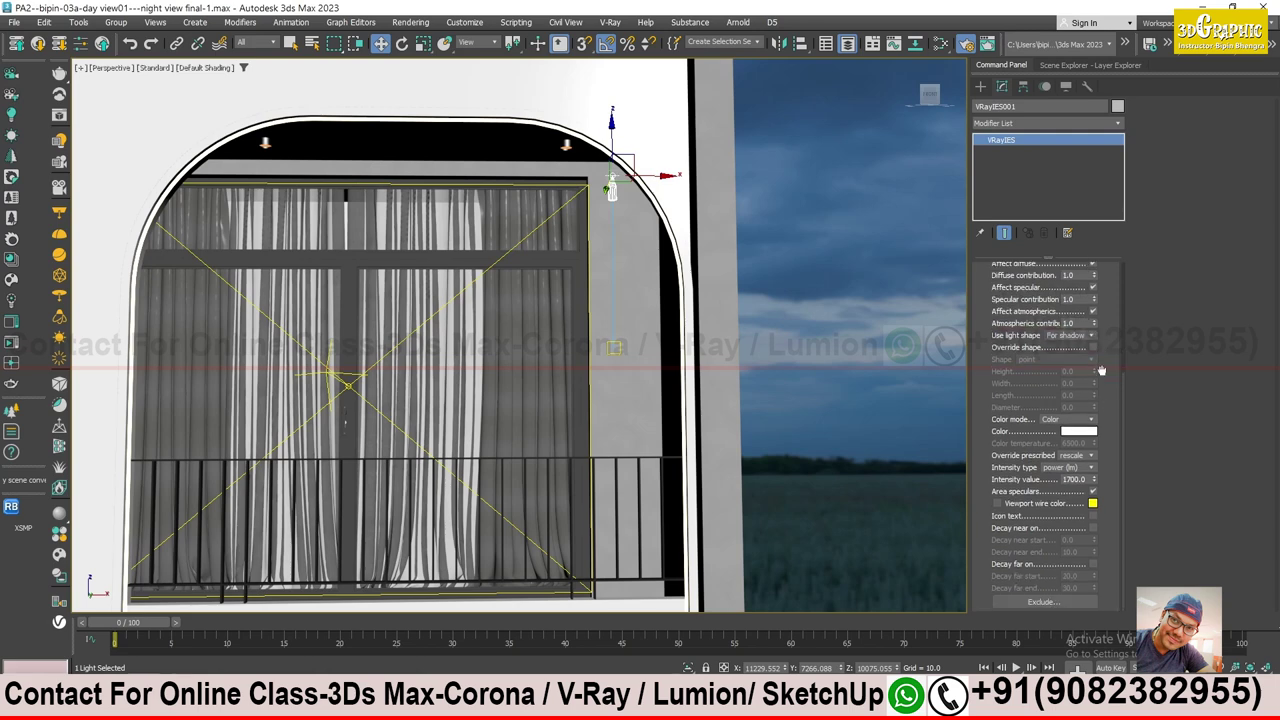
pyautogui.click(1078, 431)
pyautogui.click(806, 302)
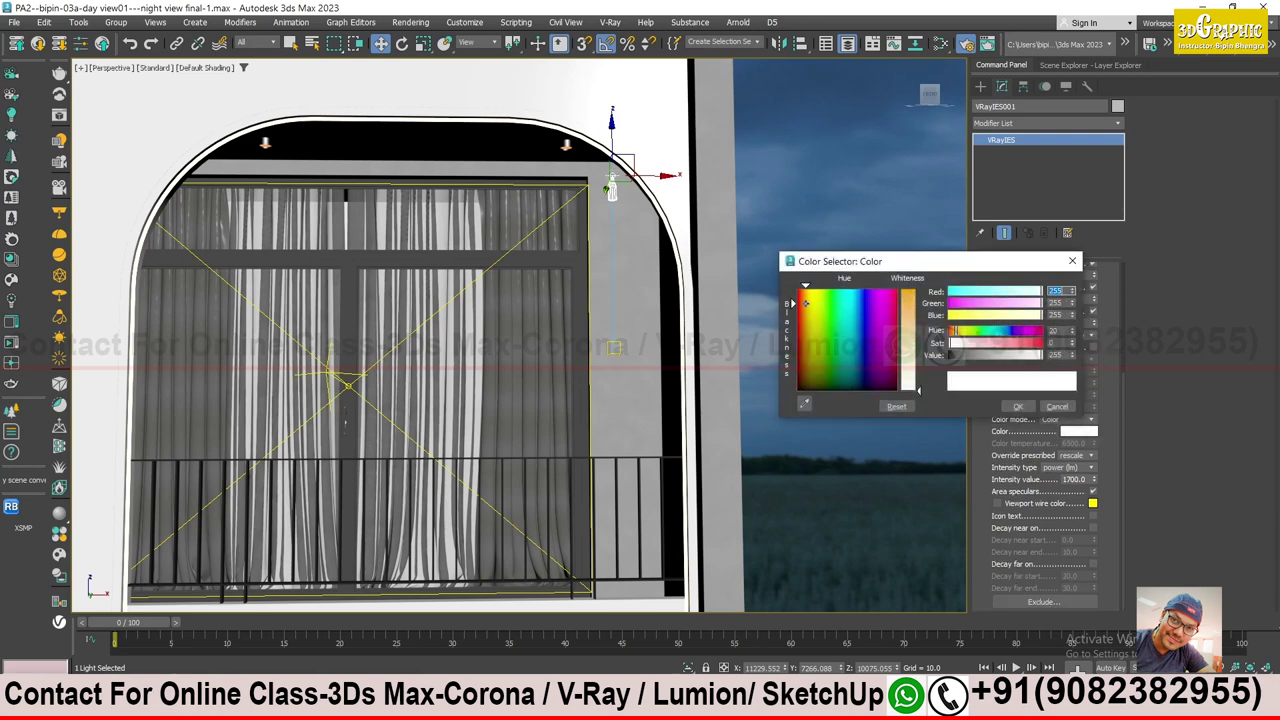
pyautogui.click(907, 338)
pyautogui.moveTo(910, 334); pyautogui.dragTo(910, 331)
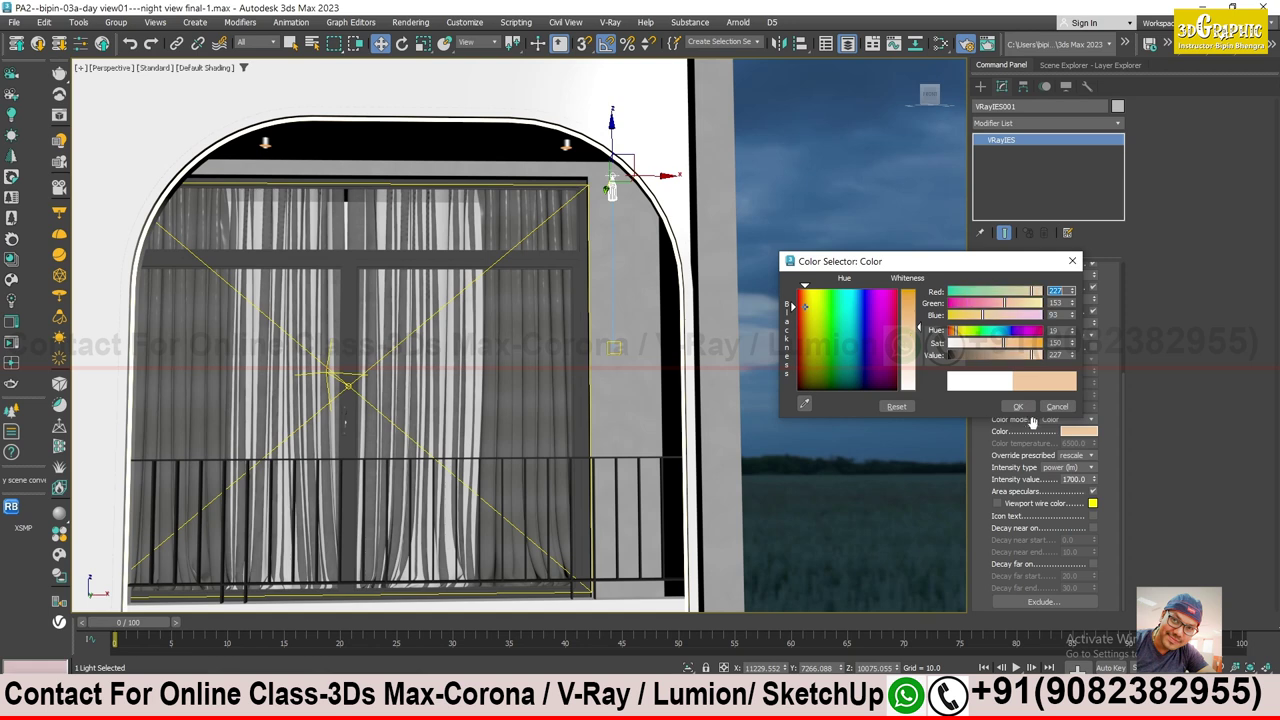
pyautogui.click(1019, 406)
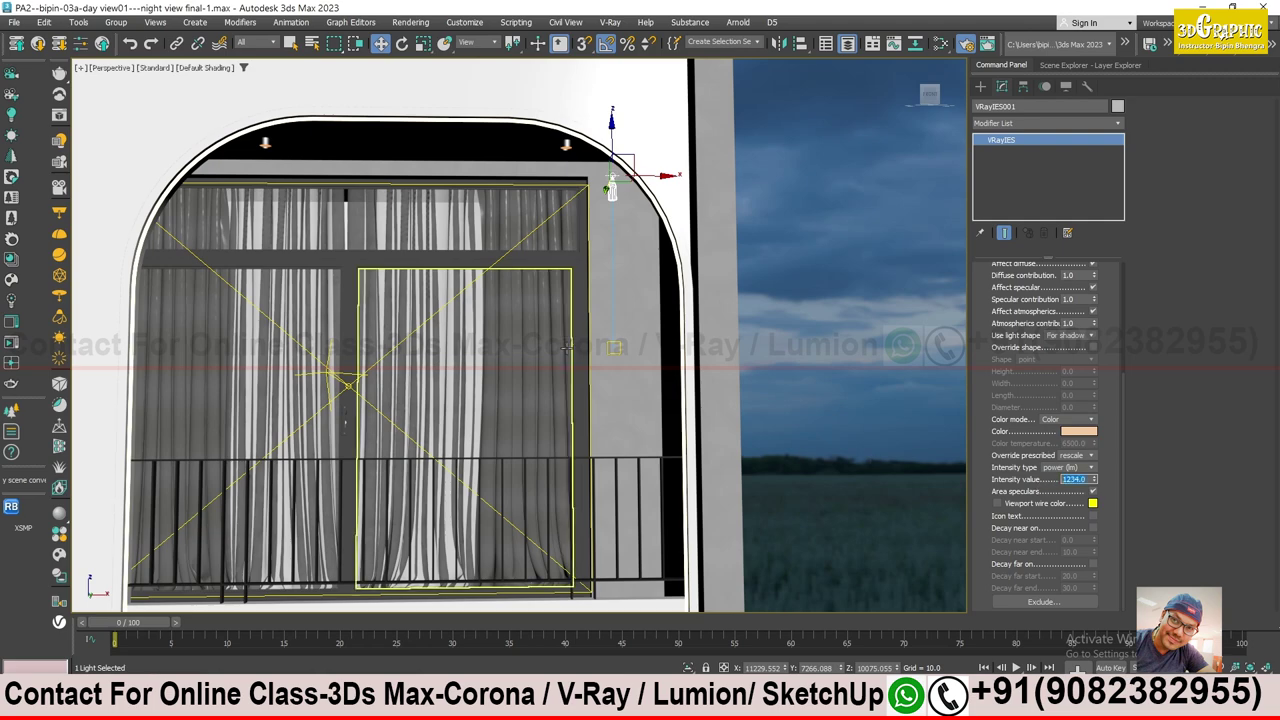
# - Draw a render region over the upper floors in the frame buffer and re-render it
pyautogui.scroll(2, 550, 386)
pyautogui.moveTo(550, 386)
pyautogui.keyDown('alt'); pyautogui.mouseDown(button='middle')
pyautogui.moveTo(530, 386)
pyautogui.moveTo(550, 386)
pyautogui.mouseUp(button='middle'); pyautogui.keyUp('alt')
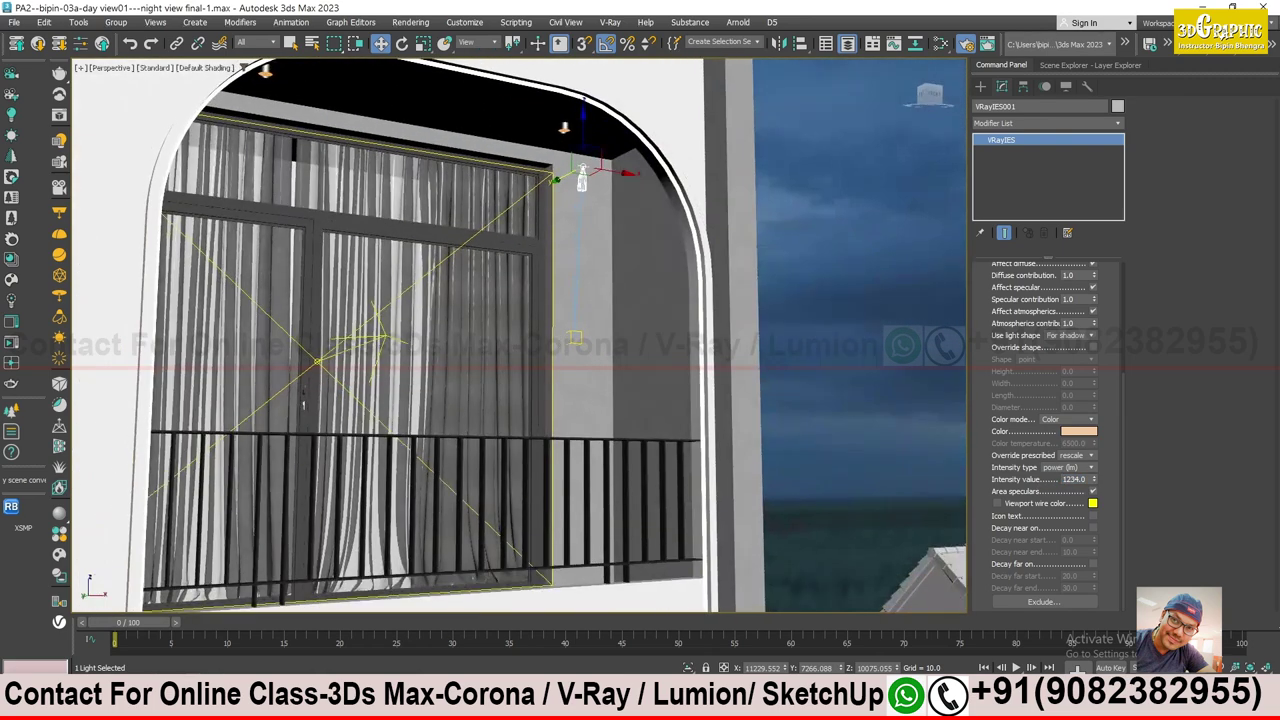
pyautogui.hotkey('ctrl', 'i')
pyautogui.click(587, 146)
pyautogui.moveTo(577, 230)
pyautogui.mouseDown()
pyautogui.moveTo(457, 412)
pyautogui.moveTo(451, 400)
pyautogui.mouseUp()
pyautogui.click(634, 147)
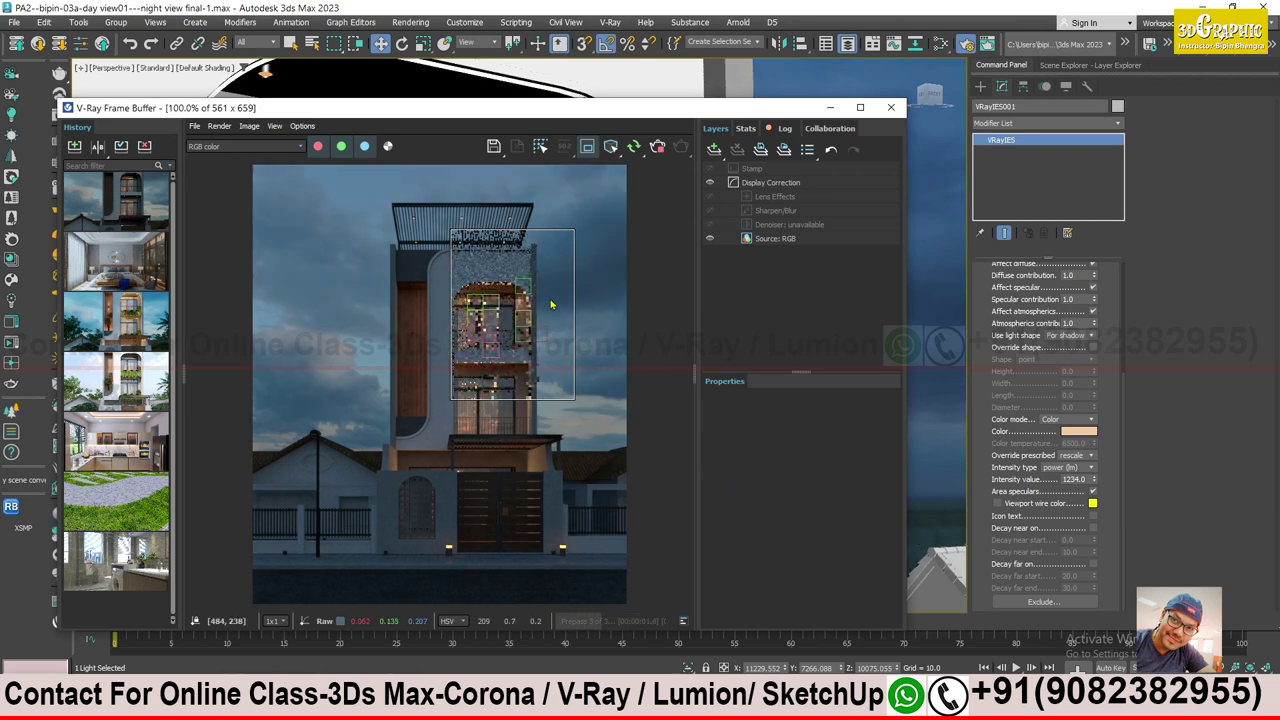
# - Zoom into the upper-floor region render to preview the balcony glow, then stop it
pyautogui.scroll(1, 512, 298)
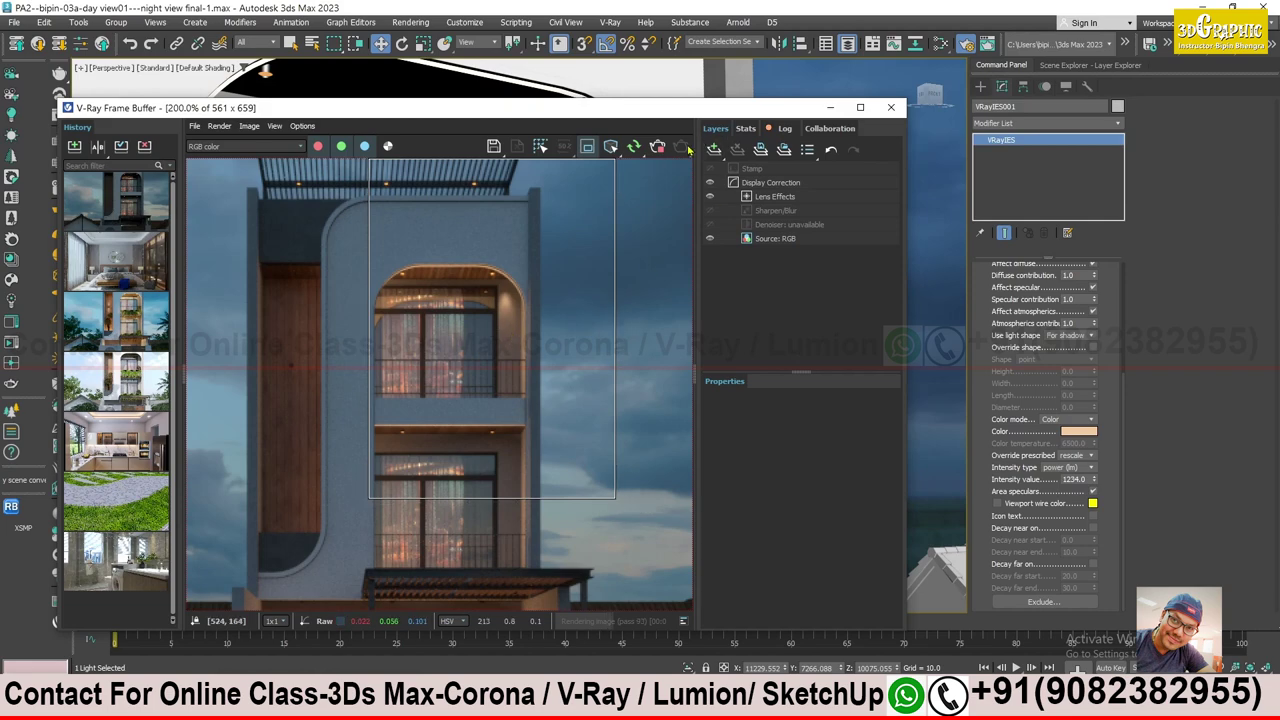
pyautogui.click(658, 148)
pyautogui.click(830, 107)
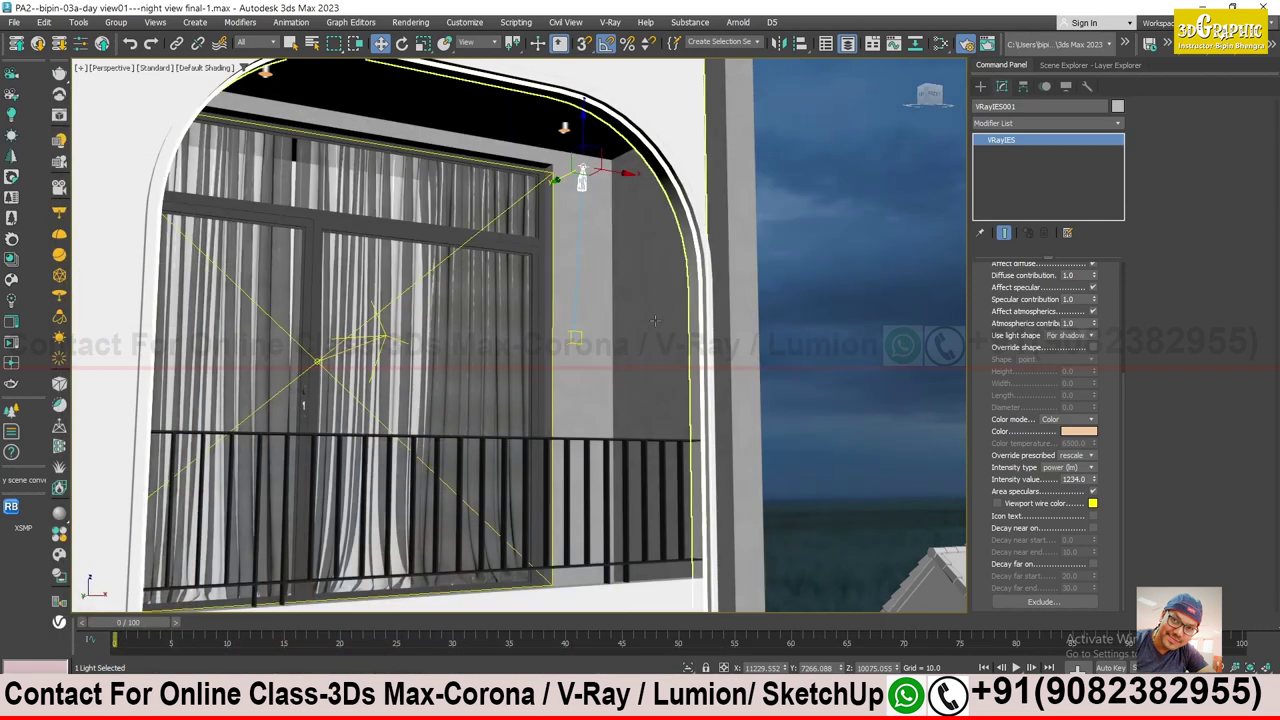
# - Group the balcony IES light together with its target
pyautogui.scroll(-2, 578, 336)
pyautogui.click(578, 336)
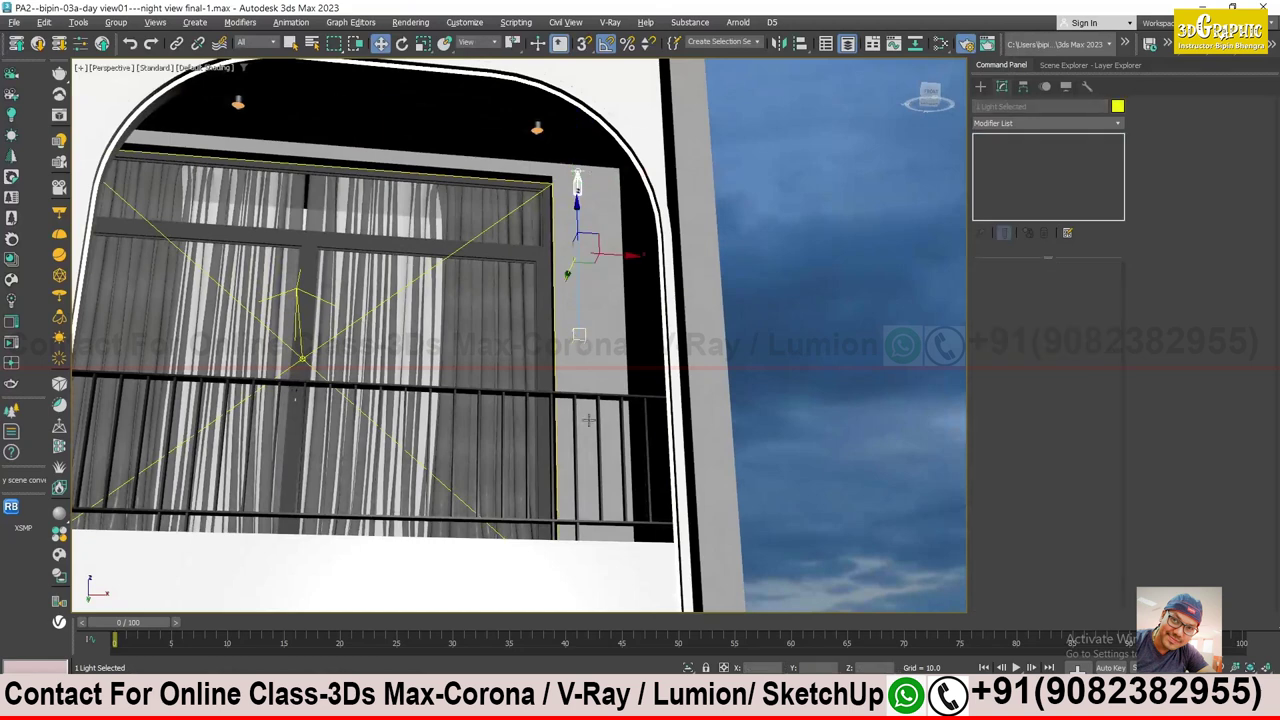
pyautogui.click(116, 22)
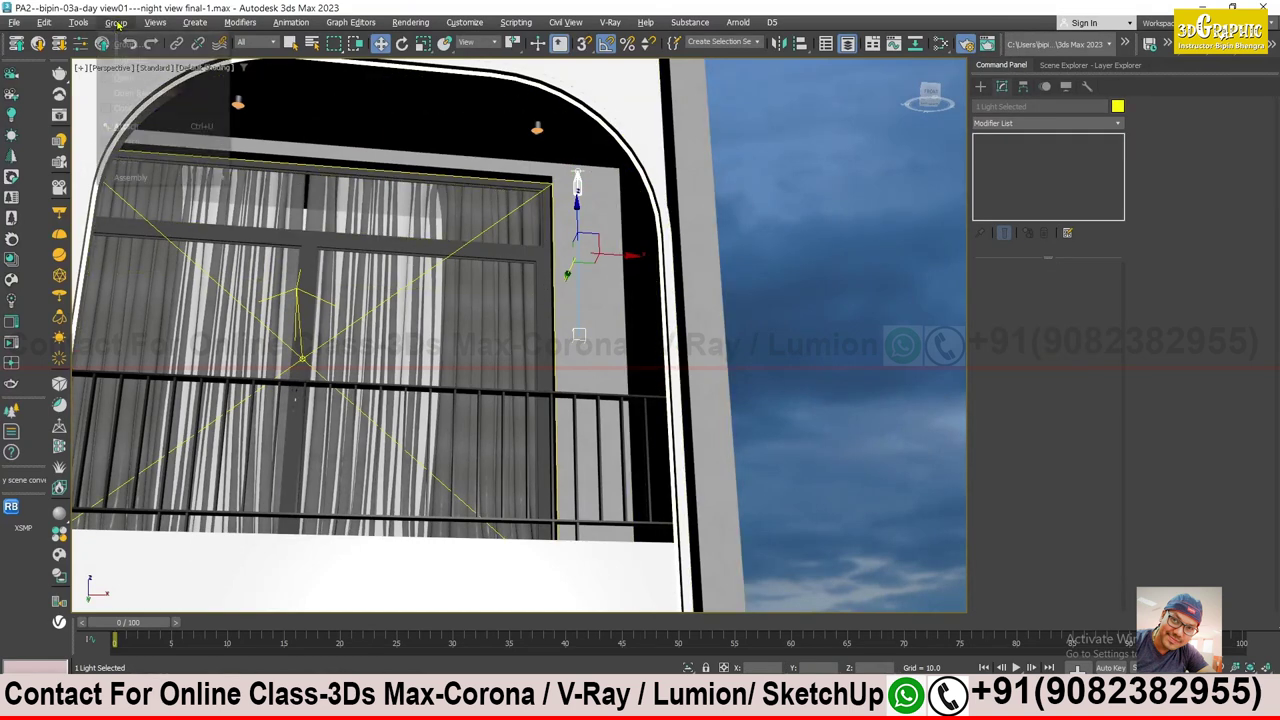
pyautogui.click(235, 126)
pyautogui.click(648, 378)
# - Instance the light group across the balcony, then copy both down to the lower balcony
pyautogui.moveTo(648, 378)
pyautogui.keyDown('alt'); pyautogui.mouseDown(button='middle')
pyautogui.moveTo(628, 251)
pyautogui.moveTo(592, 259)
pyautogui.mouseUp(button='middle'); pyautogui.keyUp('alt')
pyautogui.scroll(-5, 628, 251)
pyautogui.keyDown('shift'); pyautogui.moveTo(592, 259); pyautogui.dragTo(467, 260); pyautogui.keyUp('shift')
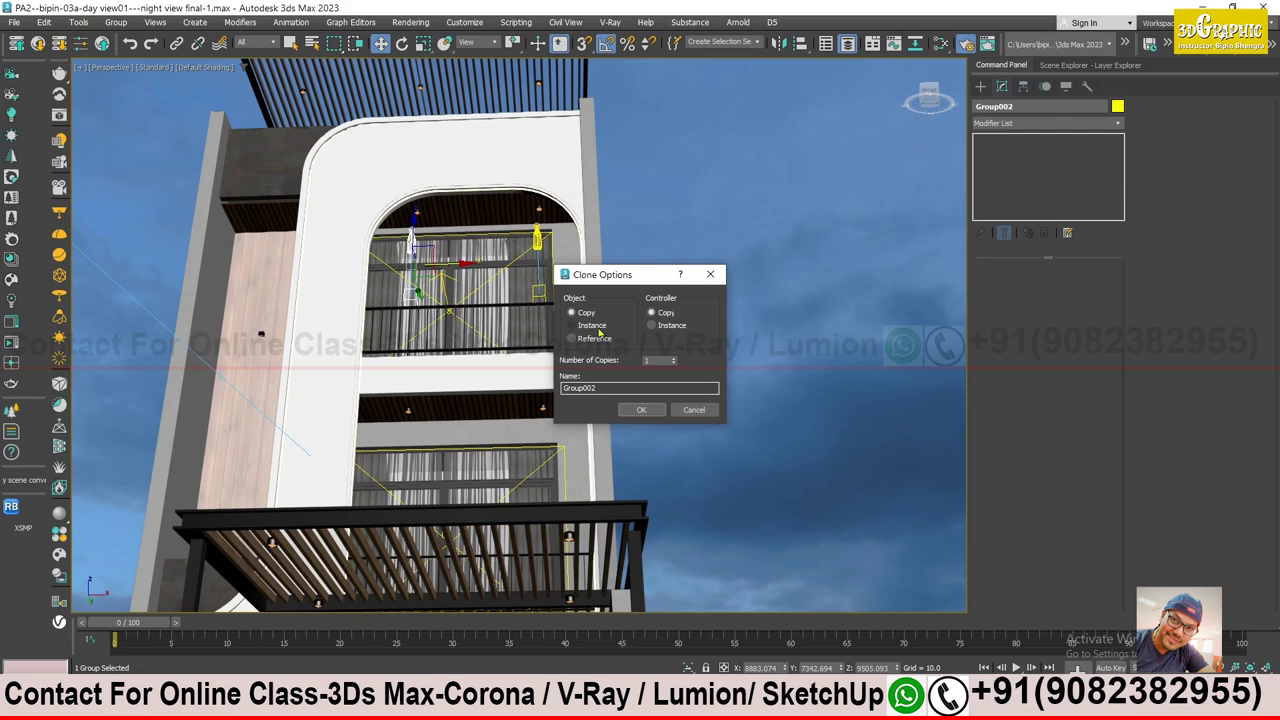
pyautogui.click(662, 404)
pyautogui.keyDown('alt'); pyautogui.moveTo(662, 404); pyautogui.dragTo(500, 255, button='middle'); pyautogui.keyUp('alt')
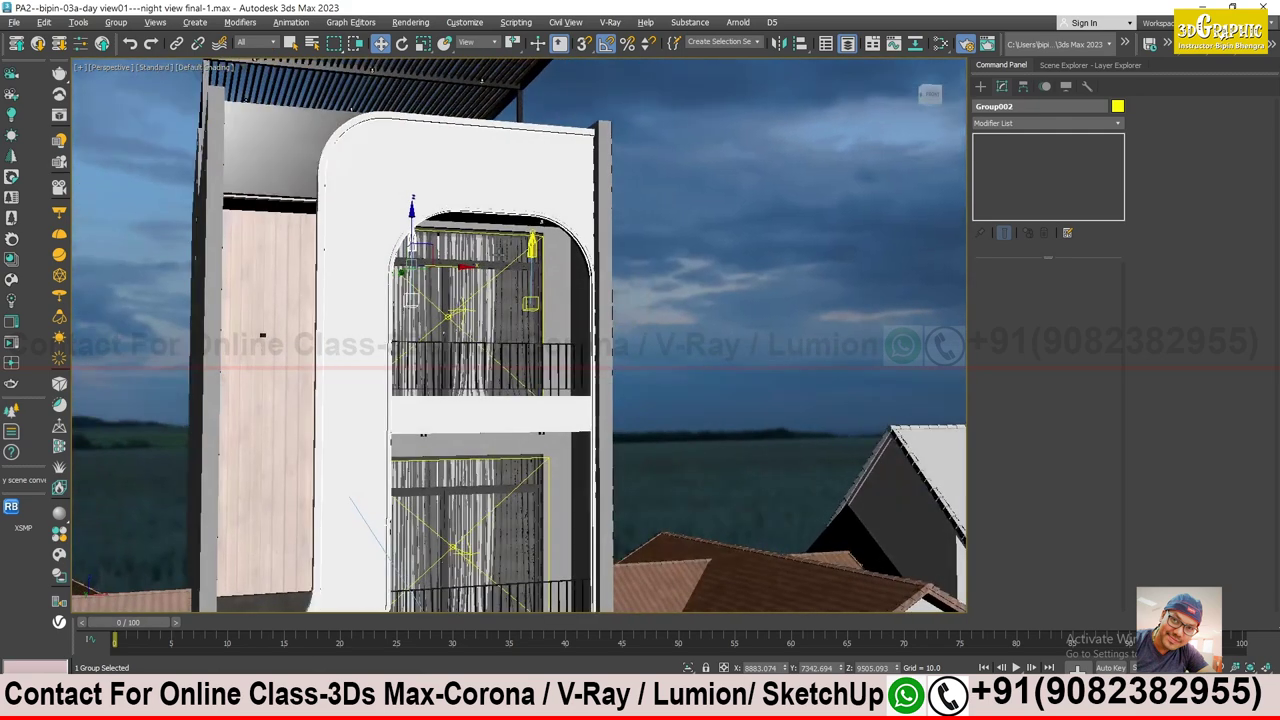
pyautogui.keyDown('ctrl'); pyautogui.click(460, 255); pyautogui.keyUp('ctrl')
pyautogui.keyDown('alt'); pyautogui.moveTo(460, 255); pyautogui.dragTo(451, 287, button='middle'); pyautogui.keyUp('alt')
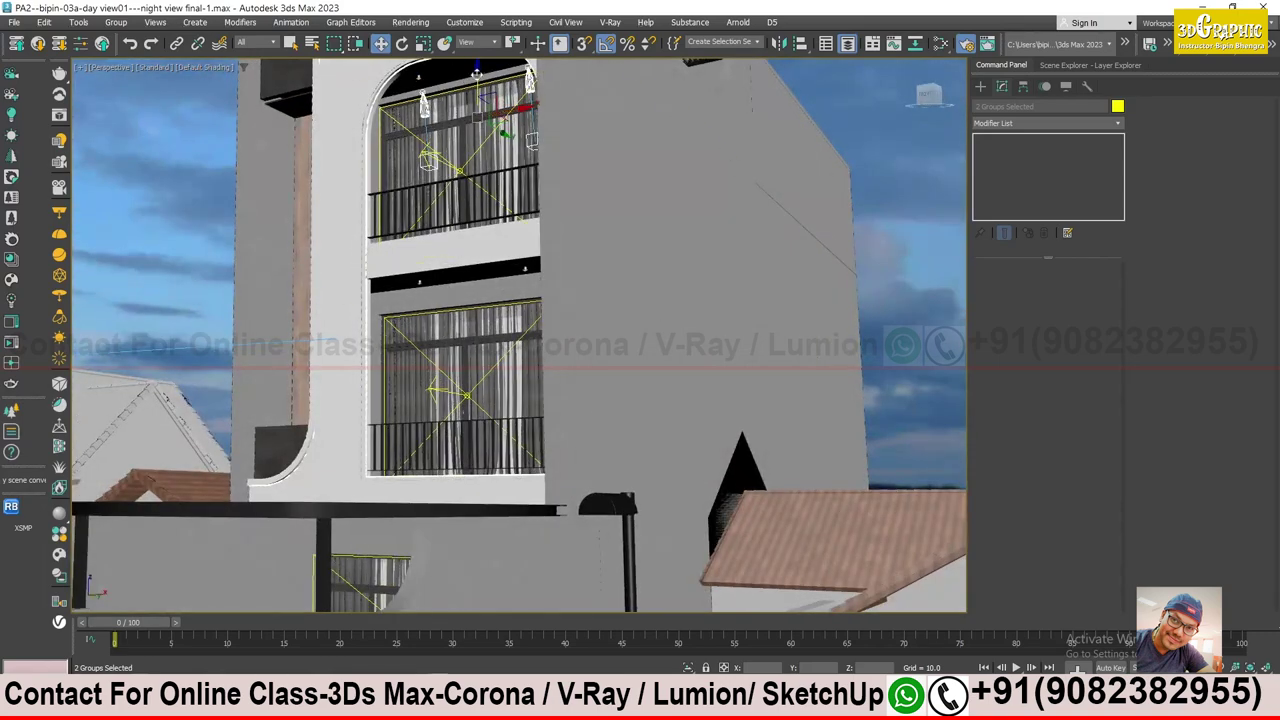
pyautogui.keyDown('shift'); pyautogui.moveTo(477, 75); pyautogui.dragTo(480, 262); pyautogui.keyUp('shift')
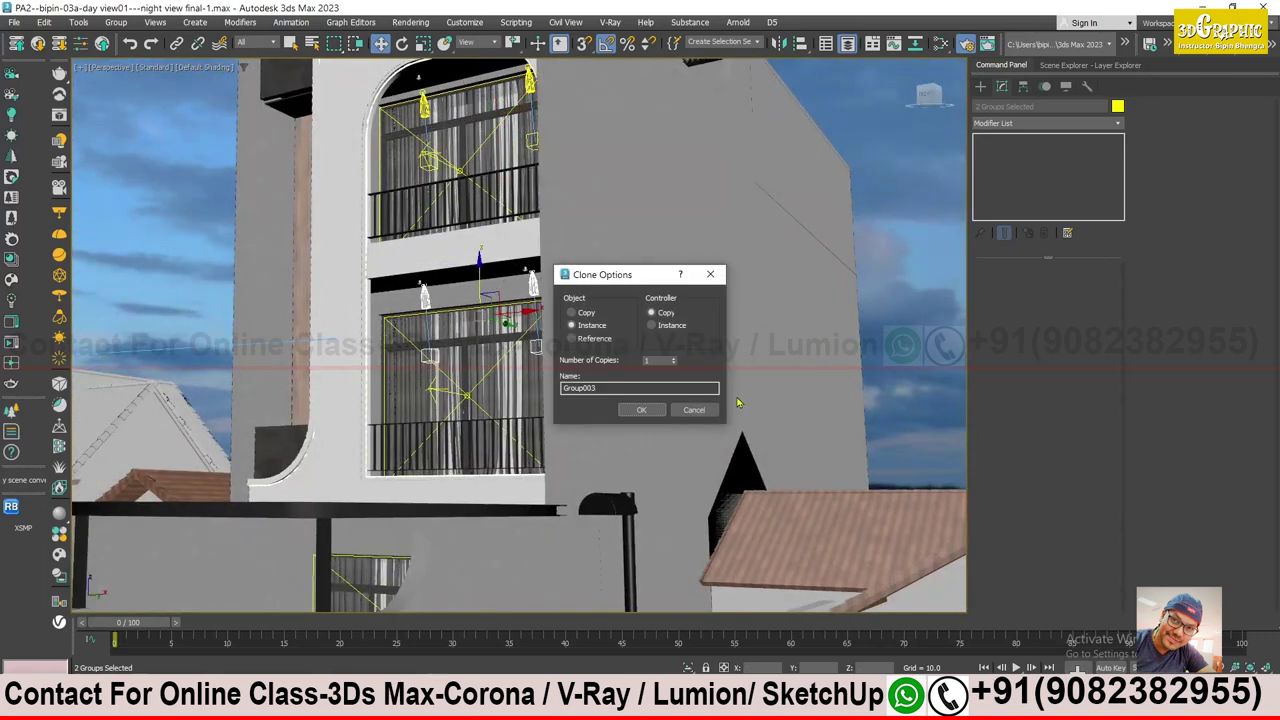
pyautogui.click(641, 409)
pyautogui.moveTo(641, 409)
pyautogui.keyDown('alt'); pyautogui.mouseDown(button='middle')
pyautogui.moveTo(528, 317)
pyautogui.moveTo(560, 320)
pyautogui.mouseUp(button='middle'); pyautogui.keyUp('alt')
# - Copy the light pair down above the gate wall and instance one group to the left
pyautogui.scroll(-5, 525, 318)
pyautogui.scroll(10, 575, 291)
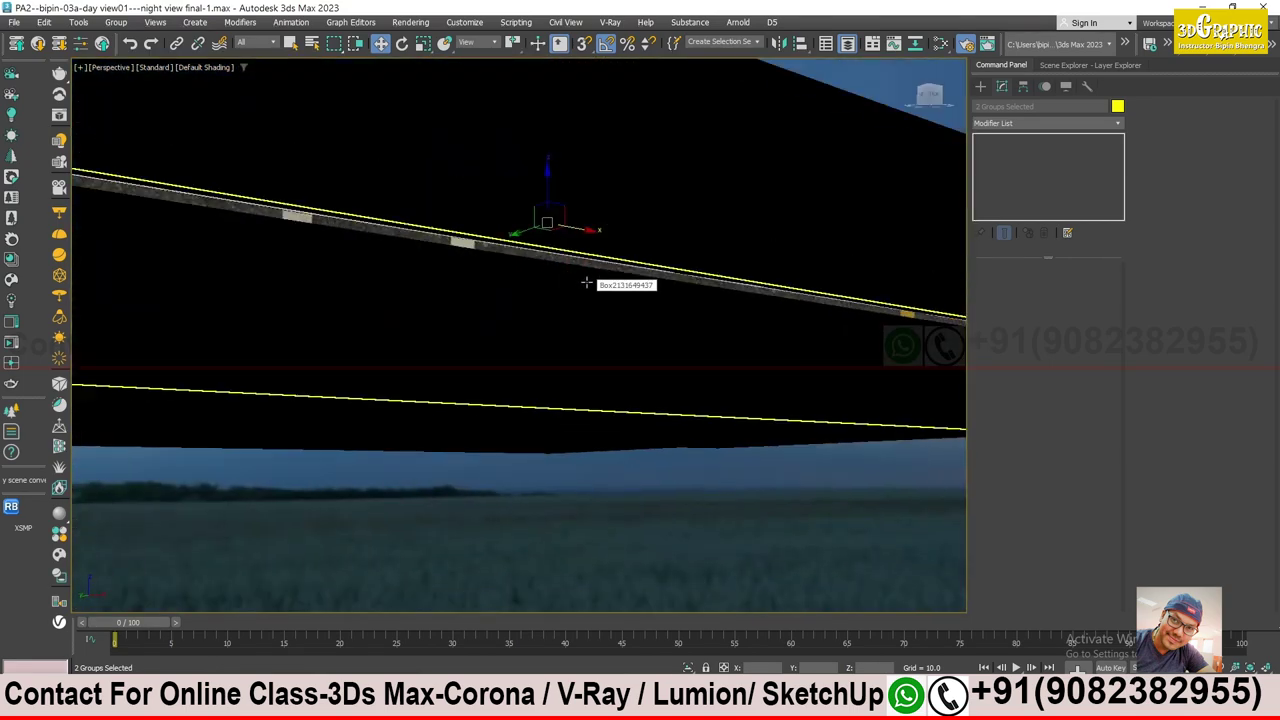
pyautogui.scroll(-6, 586, 282)
pyautogui.moveTo(586, 282)
pyautogui.keyDown('alt'); pyautogui.mouseDown(button='middle')
pyautogui.moveTo(540, 366)
pyautogui.moveTo(523, 200)
pyautogui.mouseUp(button='middle'); pyautogui.keyUp('alt')
pyautogui.scroll(5, 540, 366)
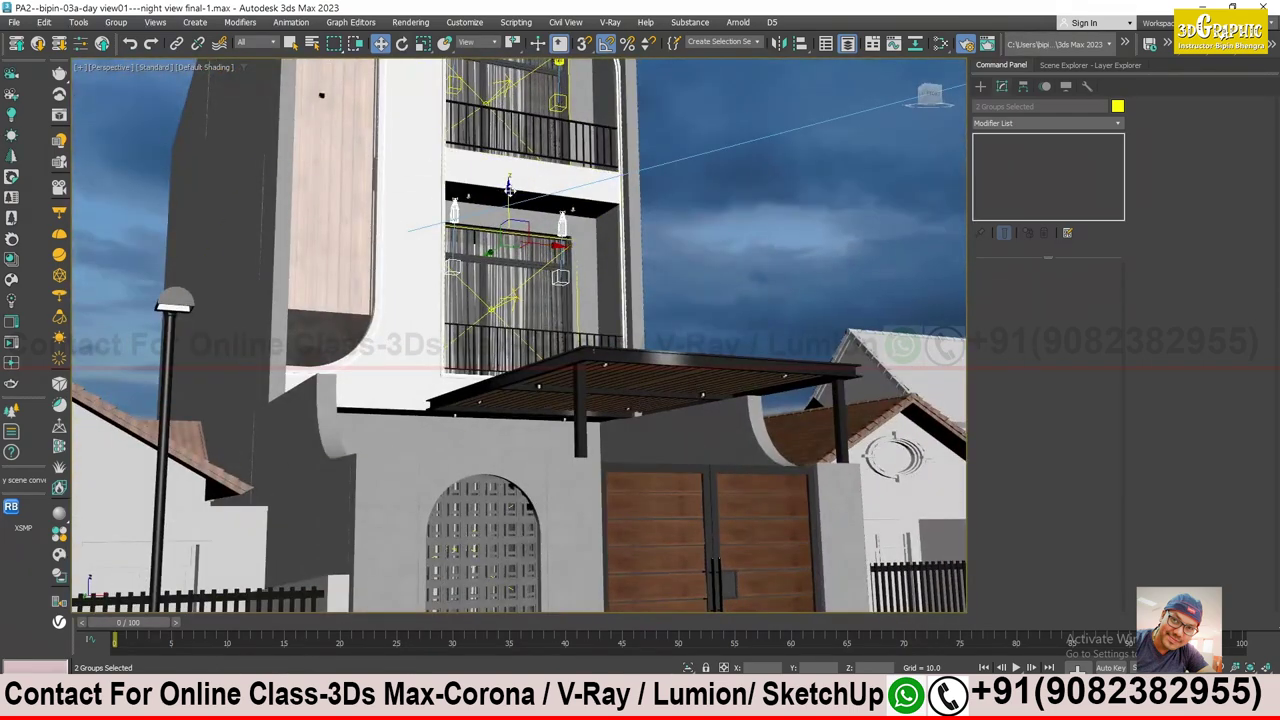
pyautogui.moveTo(509, 212); pyautogui.dragTo(517, 418)
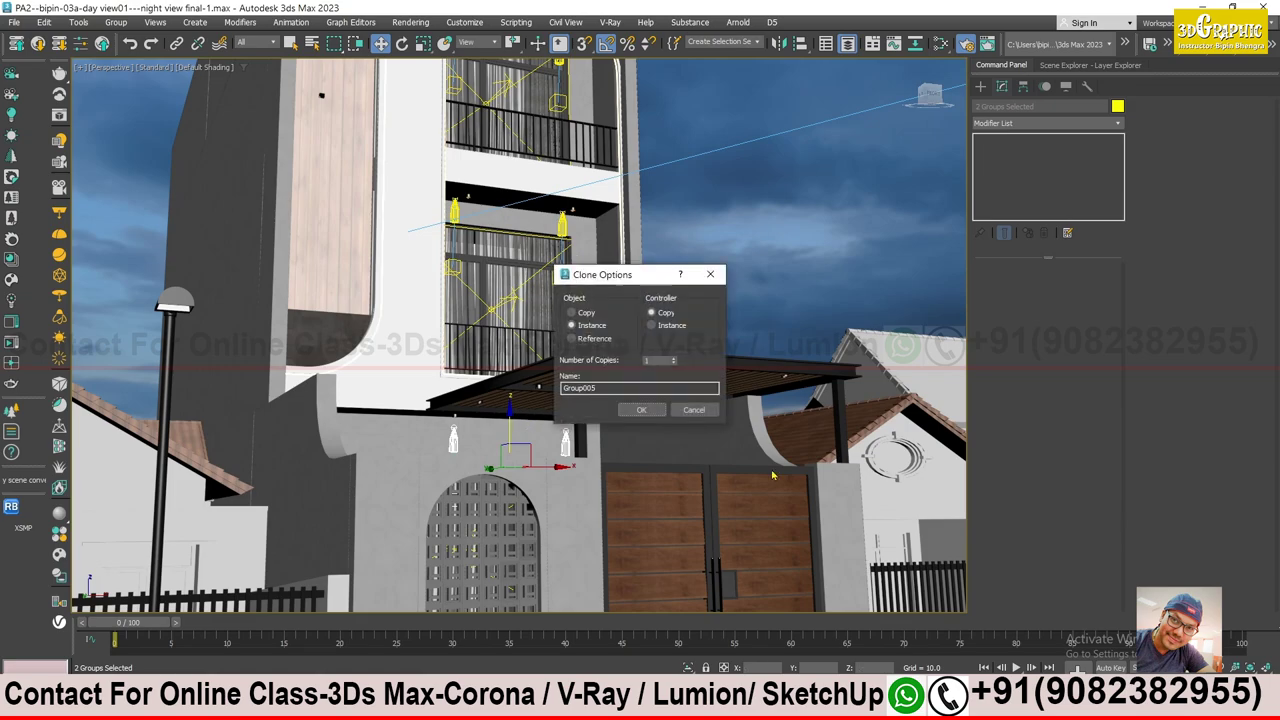
pyautogui.click(642, 410)
pyautogui.moveTo(645, 414)
pyautogui.keyDown('alt'); pyautogui.mouseDown(button='middle')
pyautogui.moveTo(519, 395)
pyautogui.moveTo(514, 366)
pyautogui.mouseUp(button='middle'); pyautogui.keyUp('alt')
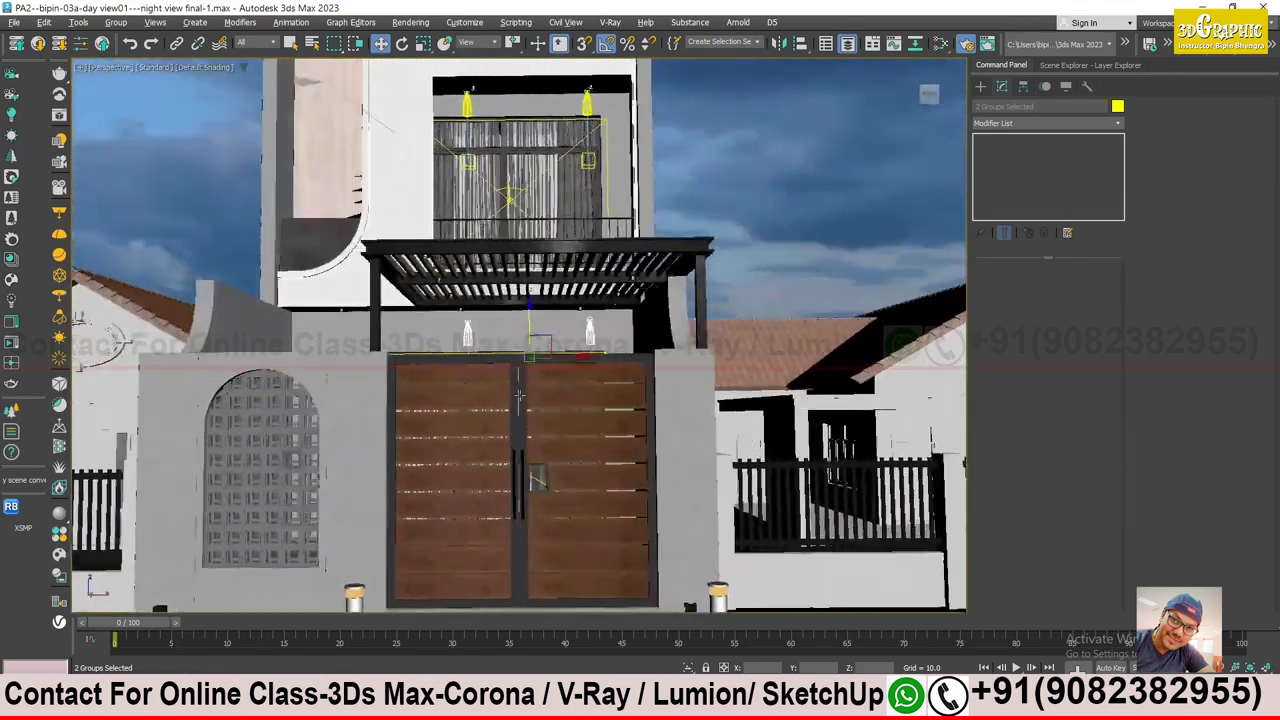
pyautogui.click(514, 364)
pyautogui.keyDown('shift'); pyautogui.moveTo(465, 362); pyautogui.dragTo(366, 362); pyautogui.keyUp('shift')
pyautogui.click(645, 407)
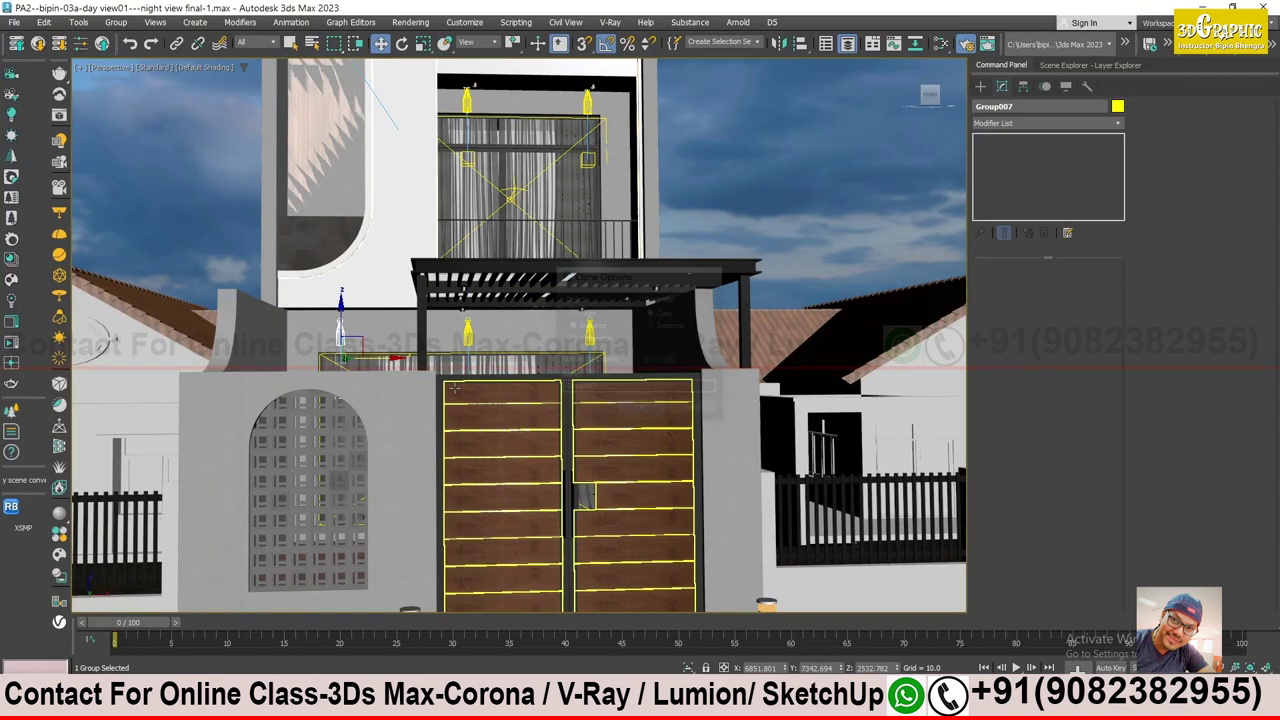
# - Instance two more light groups along the gate wall
pyautogui.keyDown('alt'); pyautogui.moveTo(497, 402); pyautogui.dragTo(462, 338, button='middle'); pyautogui.keyUp('alt')
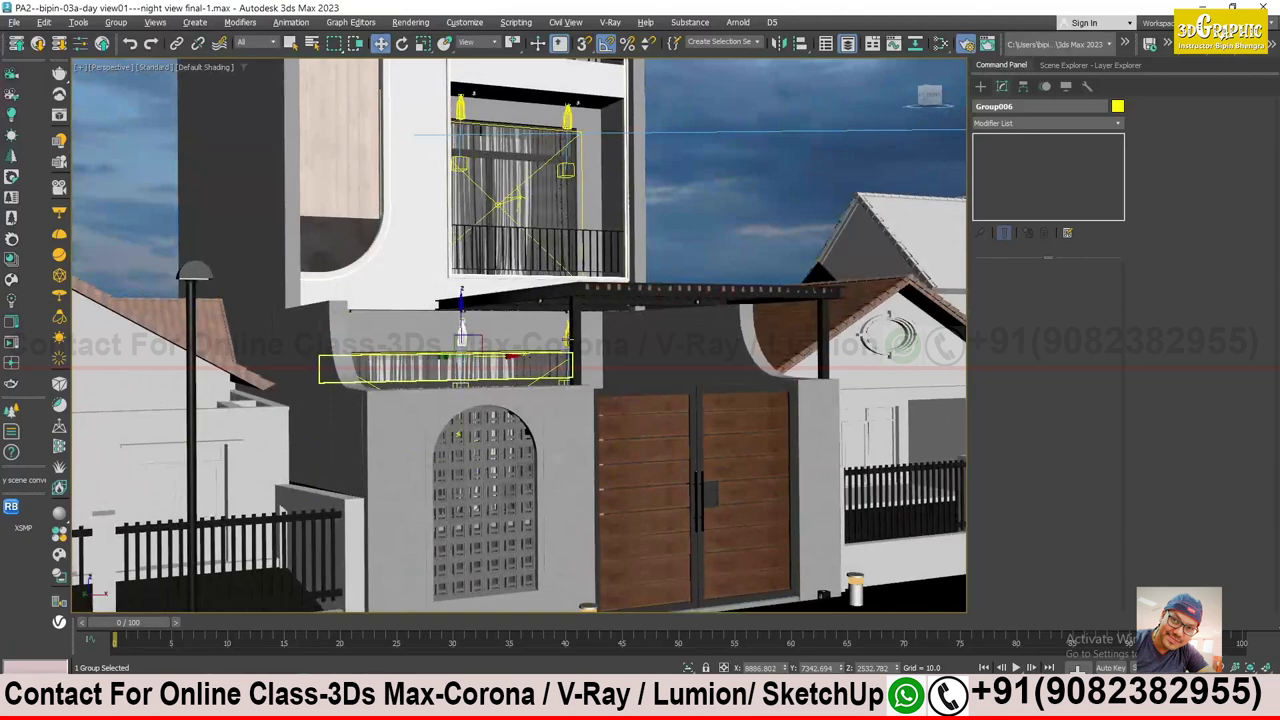
pyautogui.moveTo(648, 360)
pyautogui.keyDown('alt'); pyautogui.mouseDown(button='middle')
pyautogui.moveTo(600, 390)
pyautogui.moveTo(545, 362)
pyautogui.mouseUp(button='middle'); pyautogui.keyUp('alt')
pyautogui.keyDown('ctrl'); pyautogui.click(400, 365); pyautogui.keyUp('ctrl')
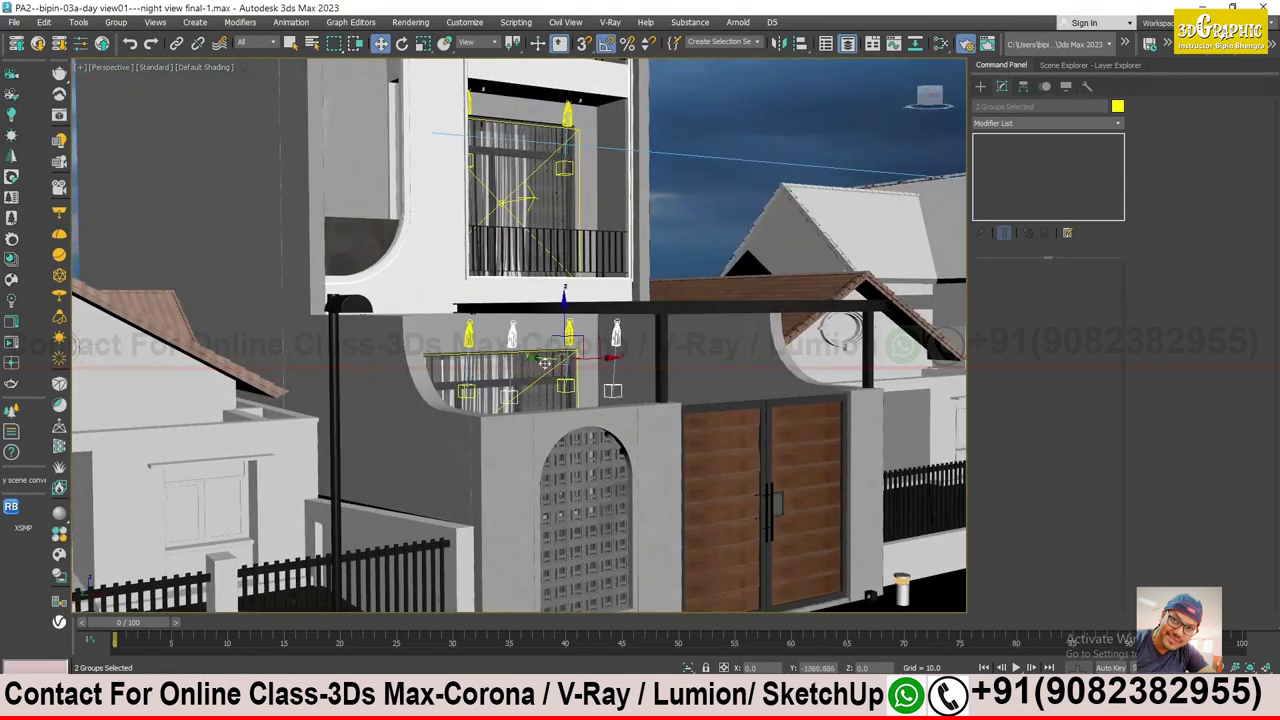
pyautogui.keyDown('shift'); pyautogui.moveTo(640, 360); pyautogui.dragTo(665, 352); pyautogui.keyUp('shift')
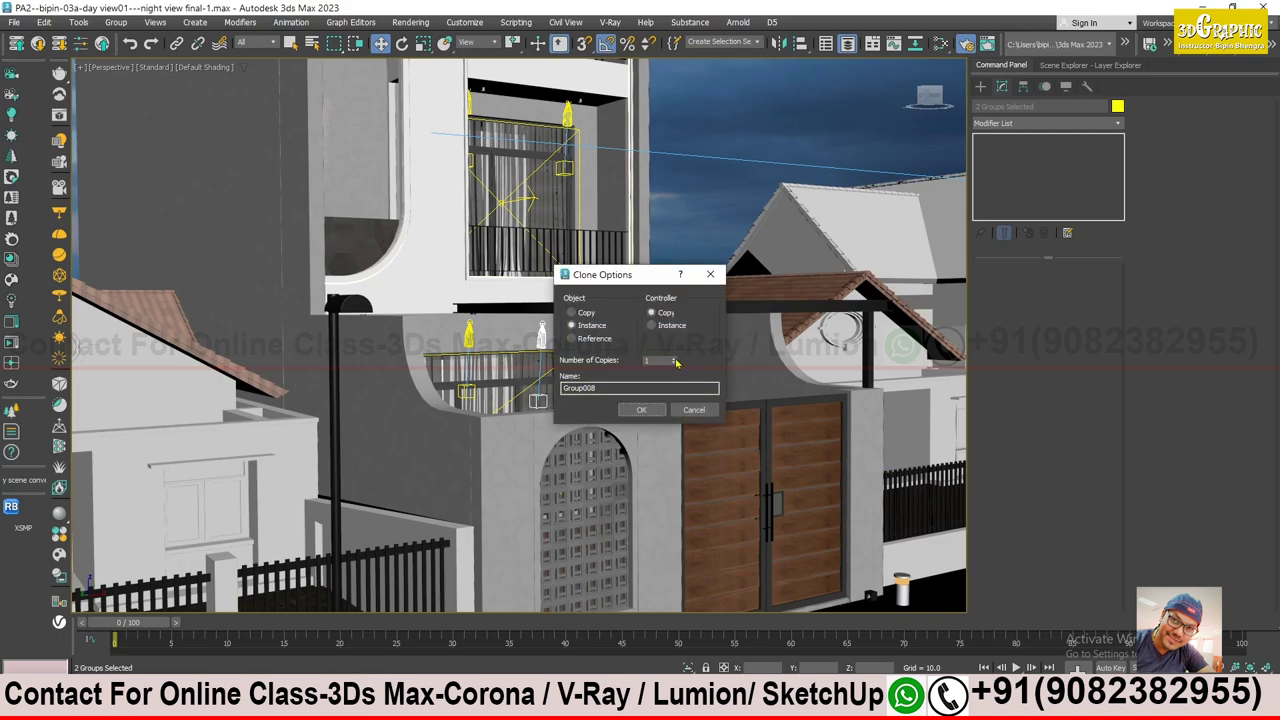
pyautogui.click(653, 414)
pyautogui.keyDown('alt'); pyautogui.moveTo(653, 414); pyautogui.dragTo(815, 427, button='middle'); pyautogui.keyUp('alt')
# - Slide the two cloned light groups left along X to sit under the pergola
pyautogui.click(801, 378)
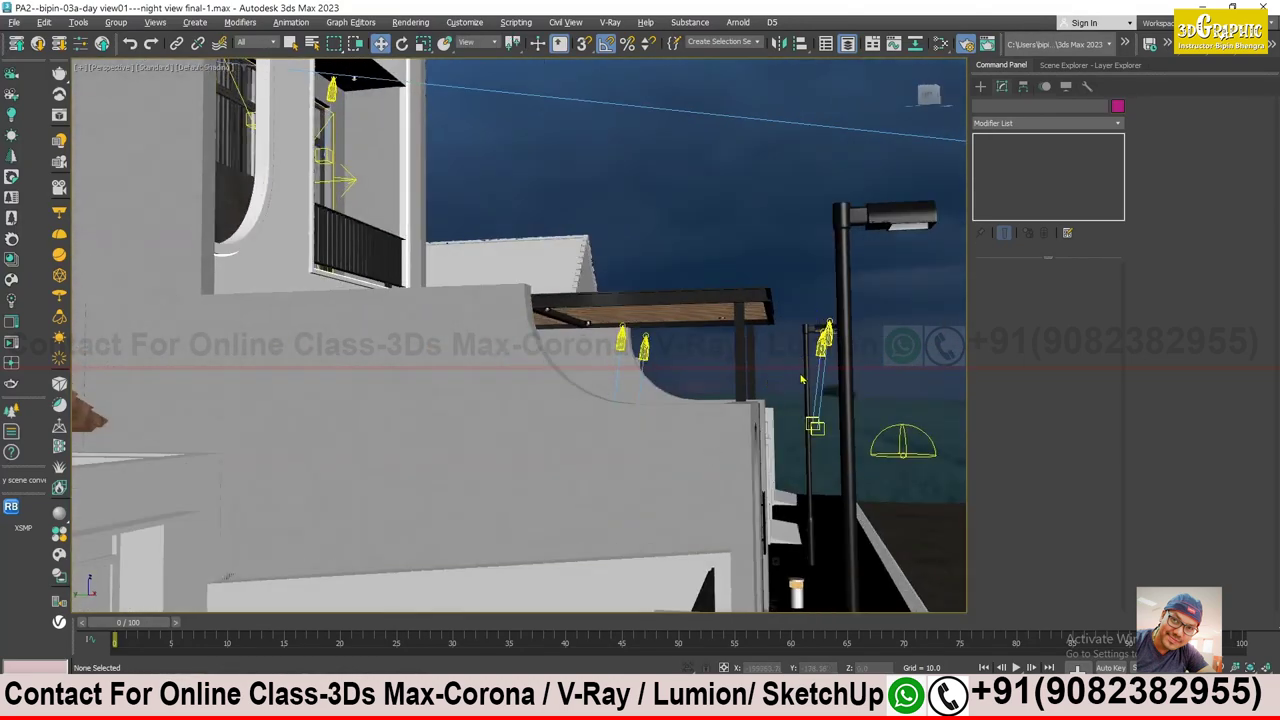
pyautogui.hotkey('ctrl', 'z')
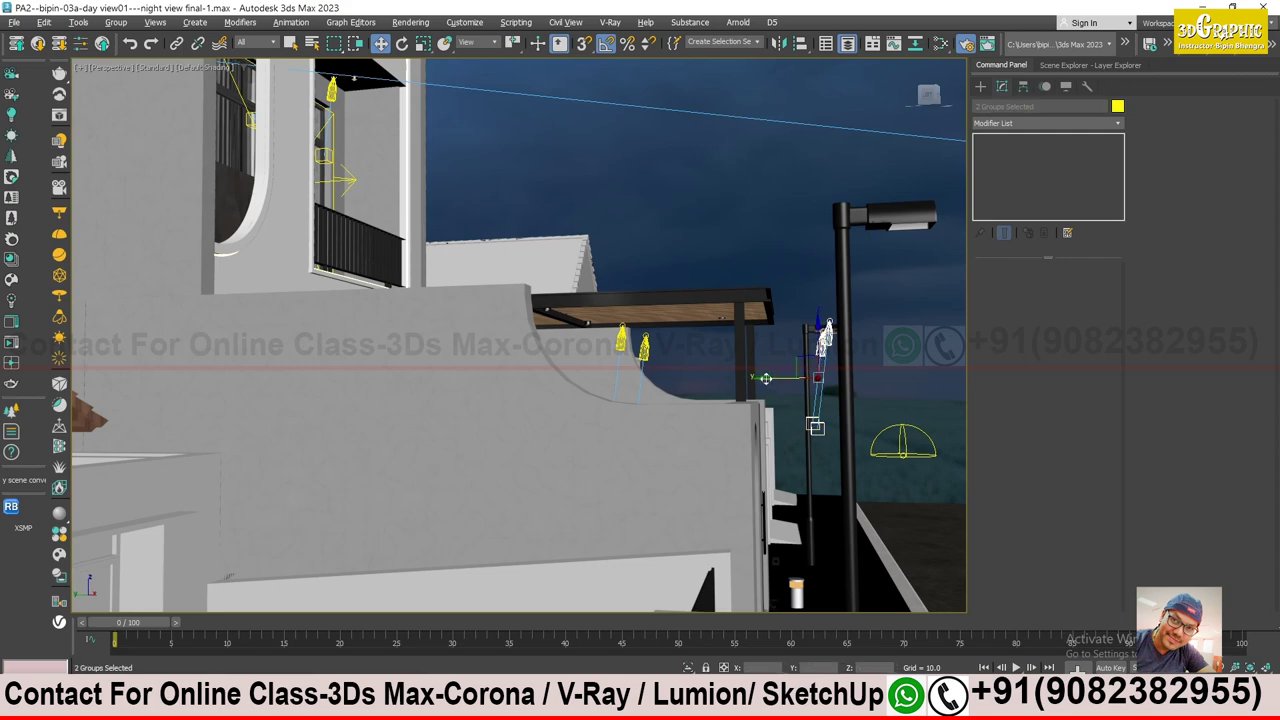
pyautogui.moveTo(765, 378); pyautogui.dragTo(664, 377)
pyautogui.keyDown('alt'); pyautogui.moveTo(669, 380); pyautogui.dragTo(597, 376, button='middle'); pyautogui.keyUp('alt')
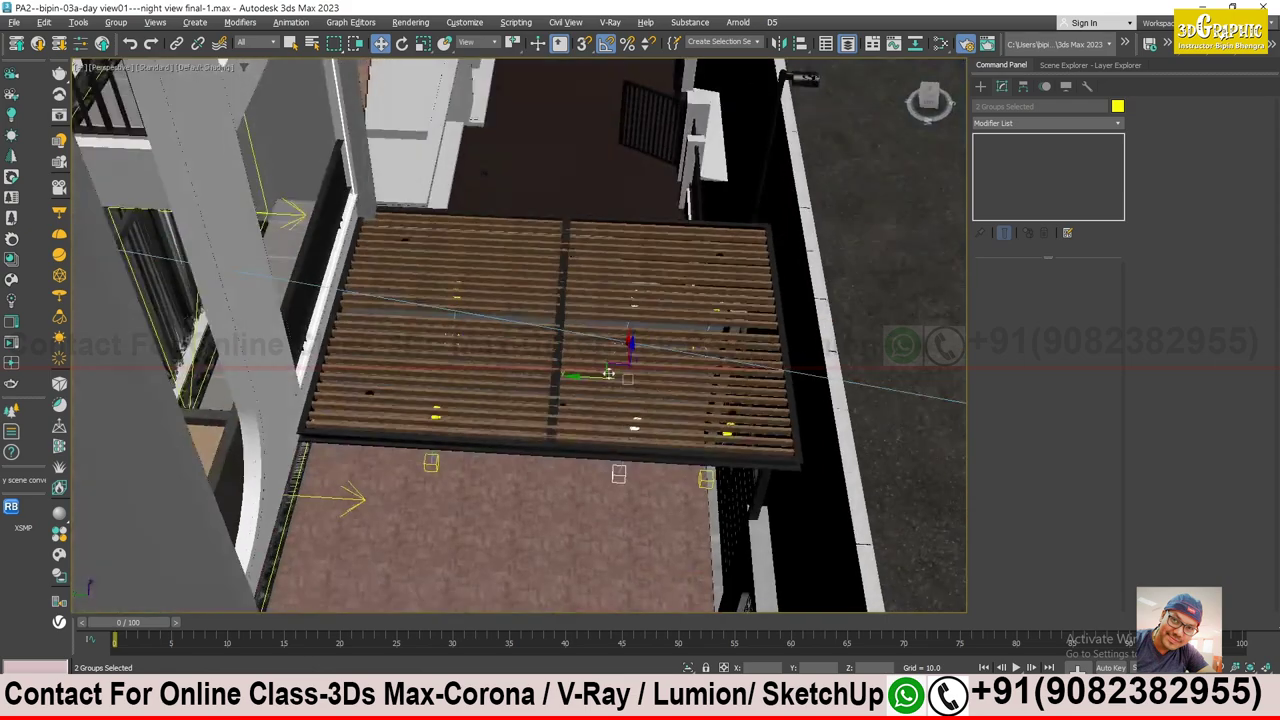
pyautogui.moveTo(597, 376); pyautogui.dragTo(500, 372)
pyautogui.keyDown('alt'); pyautogui.moveTo(543, 370); pyautogui.dragTo(528, 375, button='middle'); pyautogui.keyUp('alt')
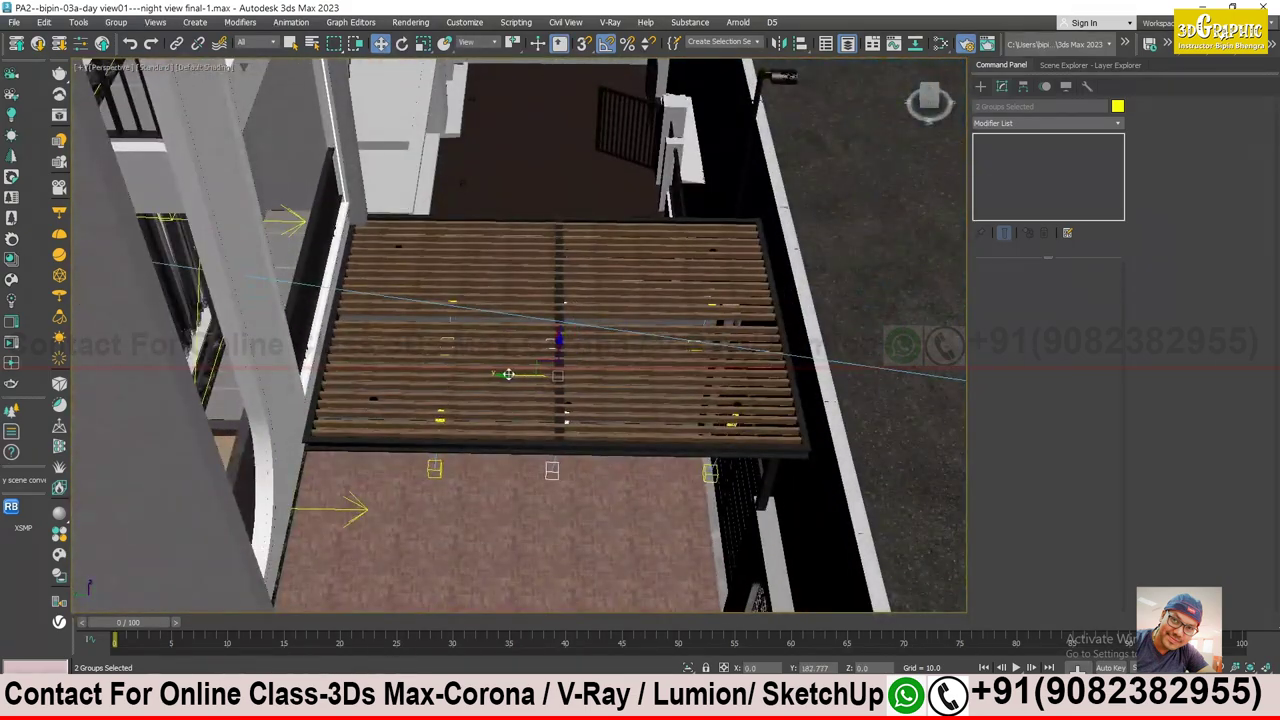
pyautogui.keyDown('alt'); pyautogui.moveTo(509, 374); pyautogui.dragTo(537, 370, button='middle'); pyautogui.keyUp('alt')
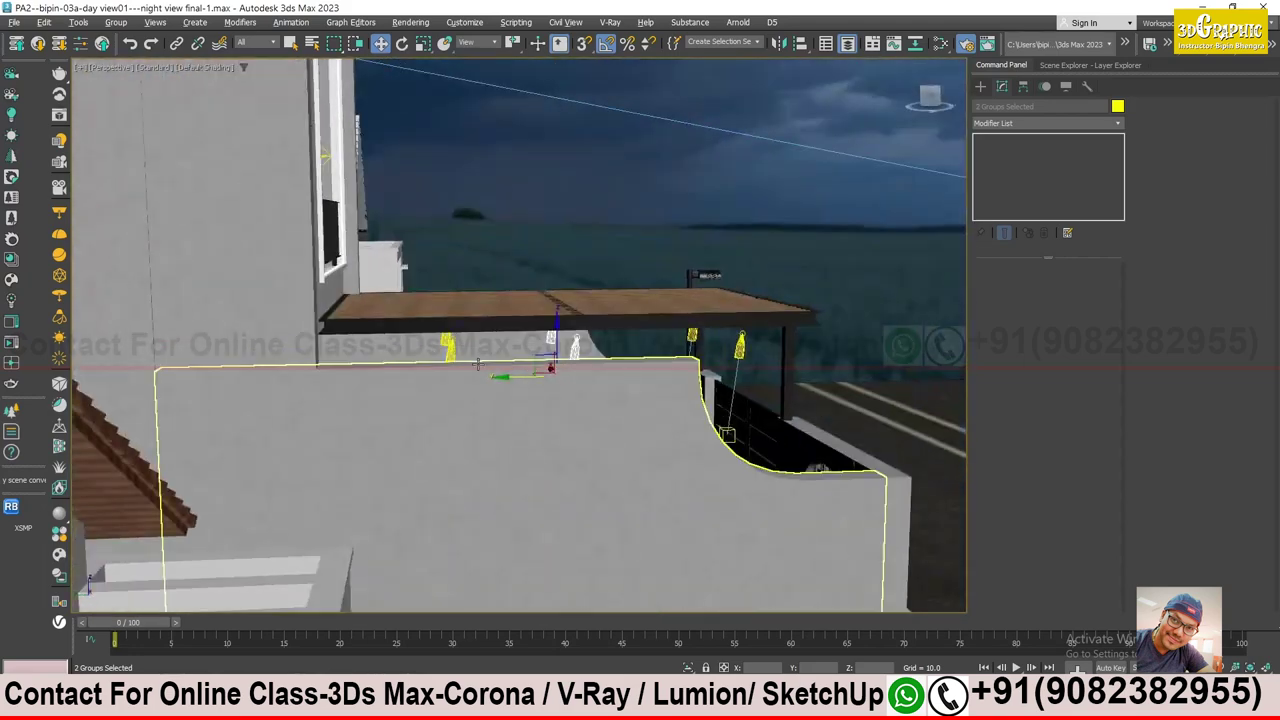
# - Check the lights' placement from top and street-level views, then clear the selection
pyautogui.click(453, 351)
pyautogui.scroll(3, 431, 360)
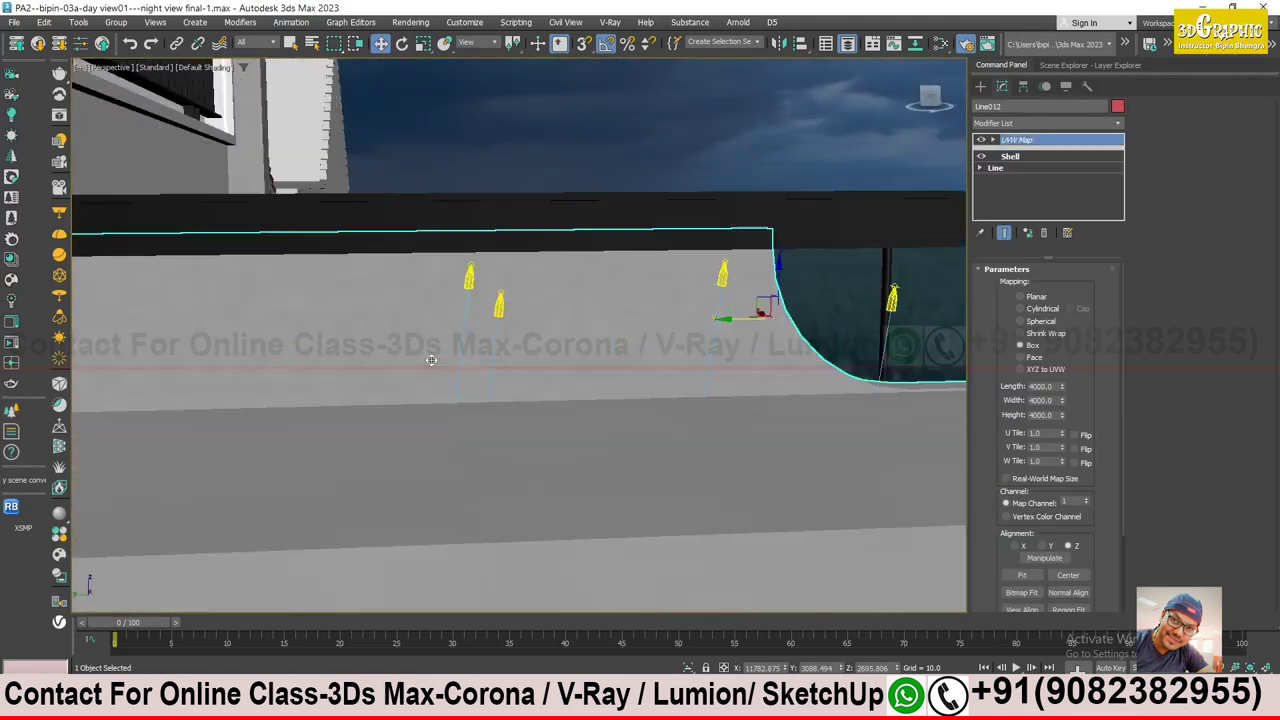
pyautogui.click(470, 289)
pyautogui.keyDown('alt'); pyautogui.moveTo(470, 289); pyautogui.dragTo(490, 312, button='middle'); pyautogui.keyUp('alt')
pyautogui.moveTo(413, 335)
pyautogui.keyDown('alt'); pyautogui.mouseDown(button='middle')
pyautogui.moveTo(643, 260)
pyautogui.moveTo(653, 170)
pyautogui.mouseUp(button='middle'); pyautogui.keyUp('alt')
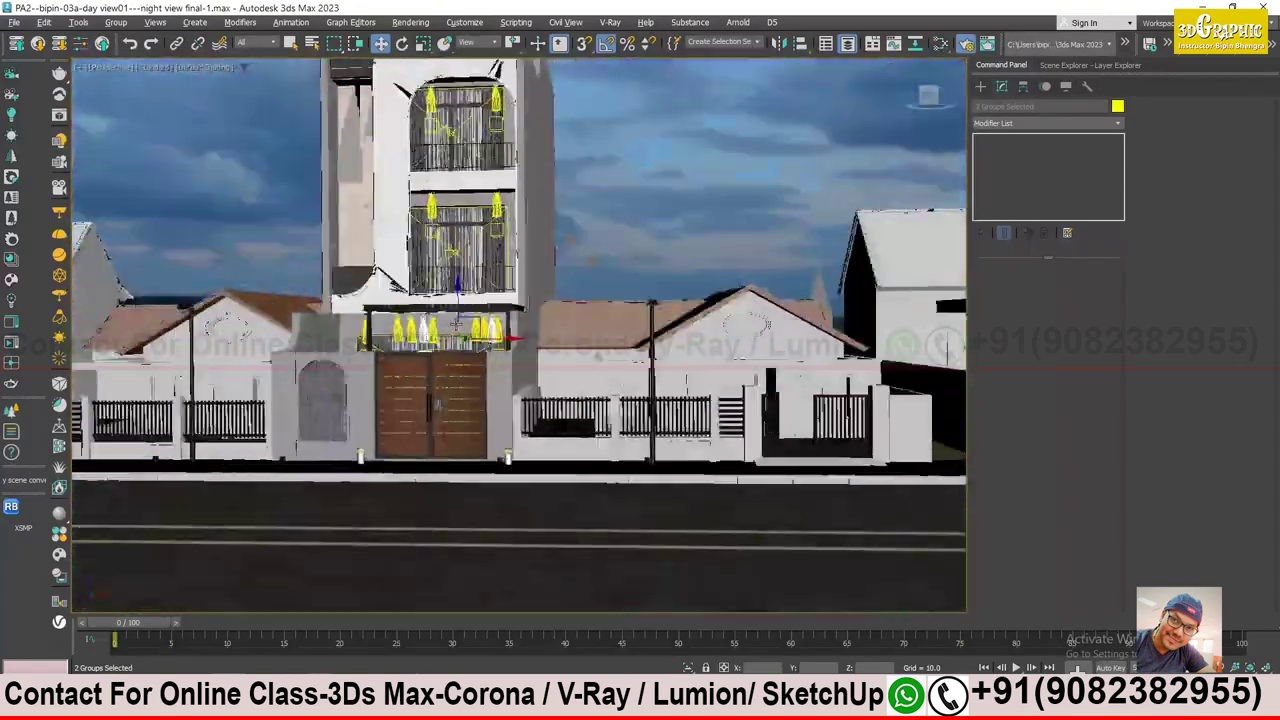
pyautogui.click(653, 170)
pyautogui.scroll(3, 653, 170)
pyautogui.scroll(3, 653, 170)
pyautogui.scroll(-3, 520, 335)
pyautogui.moveTo(520, 335)
pyautogui.keyDown('alt'); pyautogui.mouseDown(button='middle')
pyautogui.moveTo(520, 300)
pyautogui.moveTo(500, 280)
pyautogui.mouseUp(button='middle'); pyautogui.keyUp('alt')
pyautogui.scroll(2, 520, 335)
pyautogui.moveTo(418, 313)
pyautogui.keyDown('alt'); pyautogui.mouseDown(button='middle')
pyautogui.moveTo(383, 69)
pyautogui.moveTo(577, 363)
pyautogui.moveTo(680, 380)
pyautogui.moveTo(560, 365)
pyautogui.mouseUp(button='middle'); pyautogui.keyUp('alt')
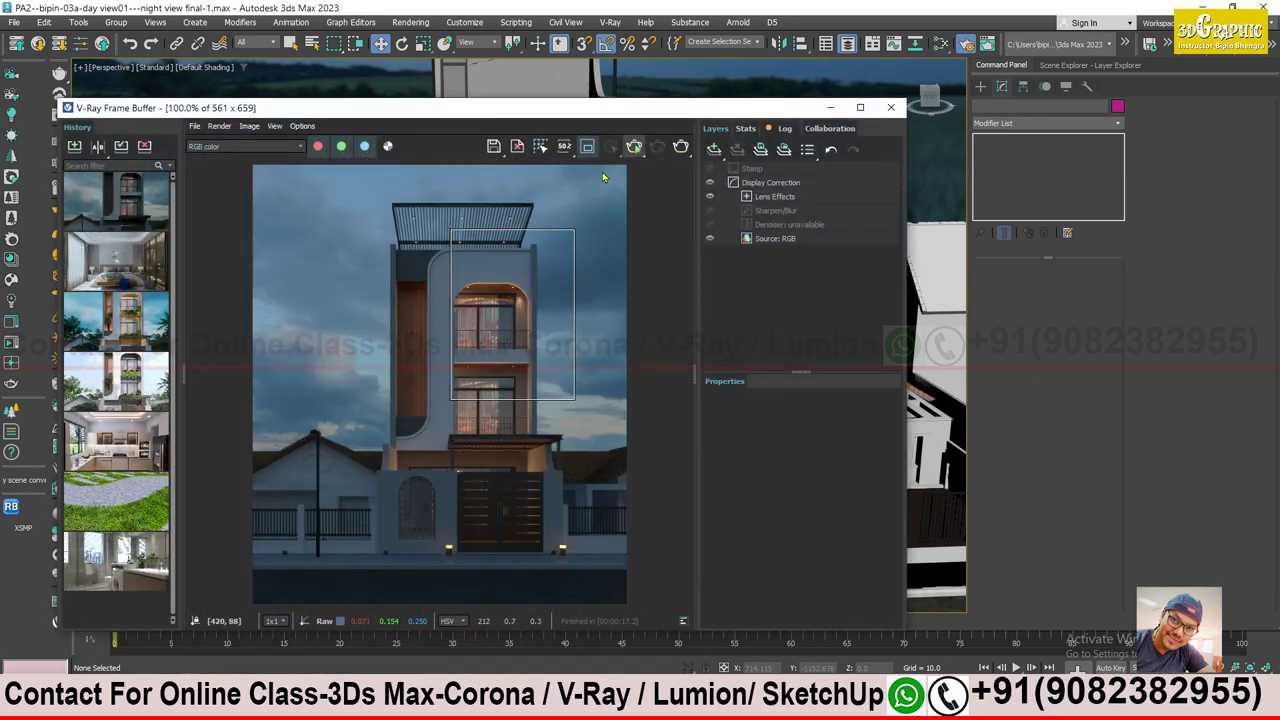
# - Start a full render of the night view including the new gate-wall lights
pyautogui.click(628, 148)
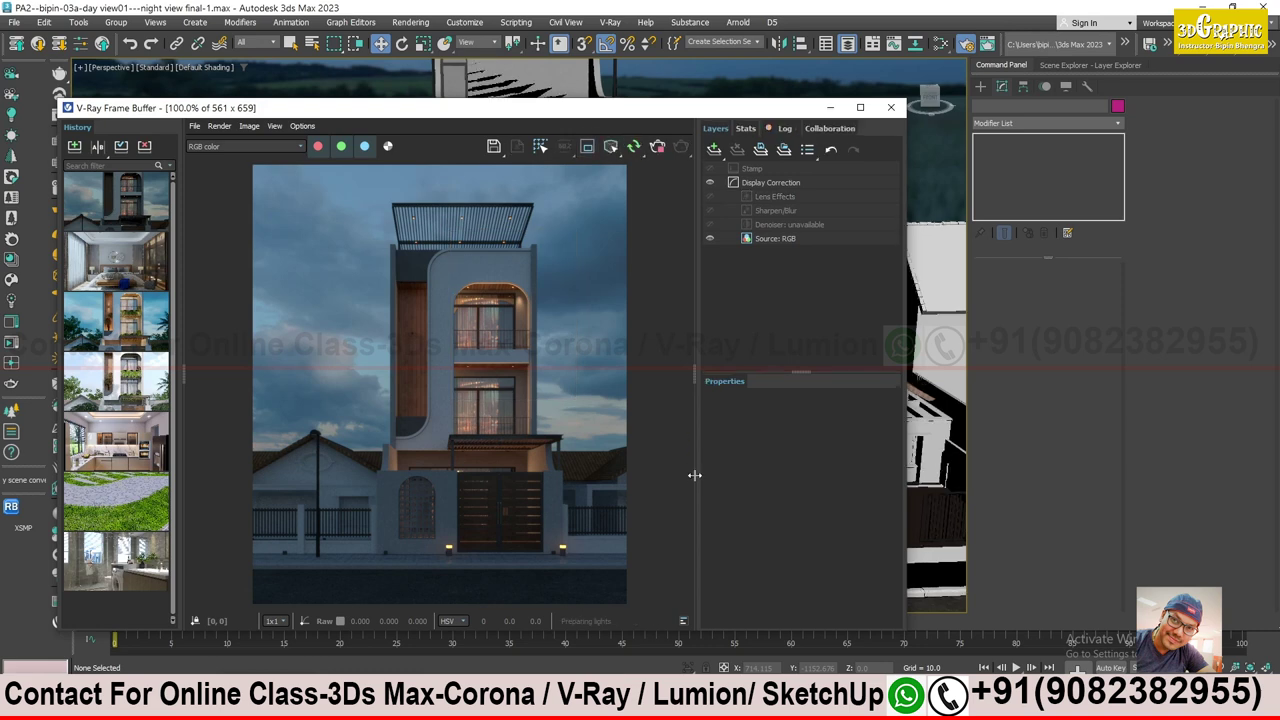
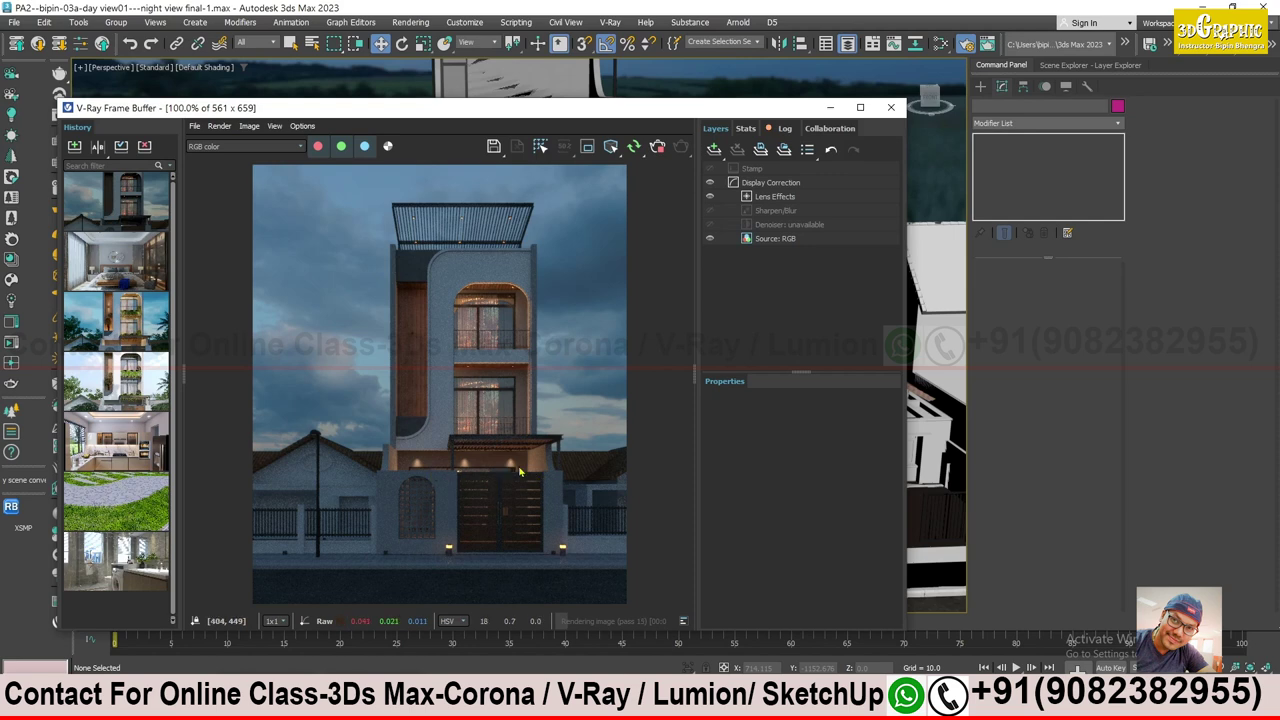
# - Stop the running render and close the V-Ray frame buffer
pyautogui.click(660, 147)
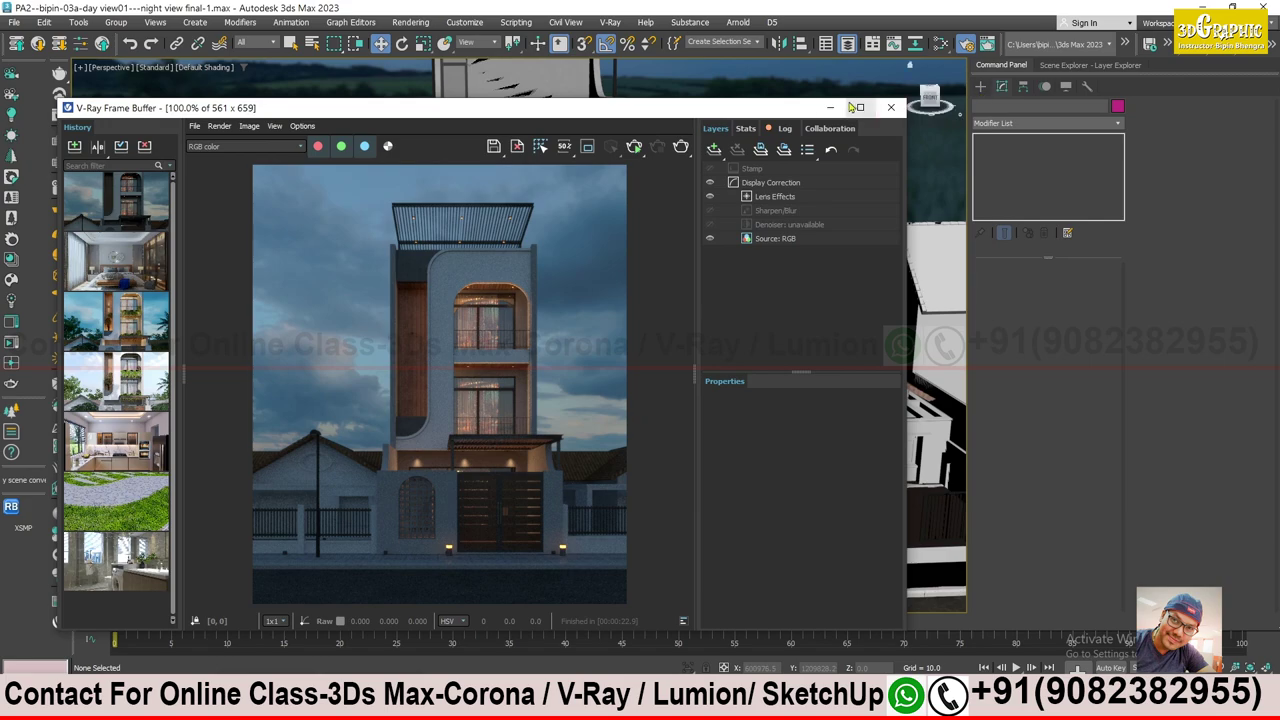
pyautogui.click(891, 107)
pyautogui.scroll(5, 617, 343)
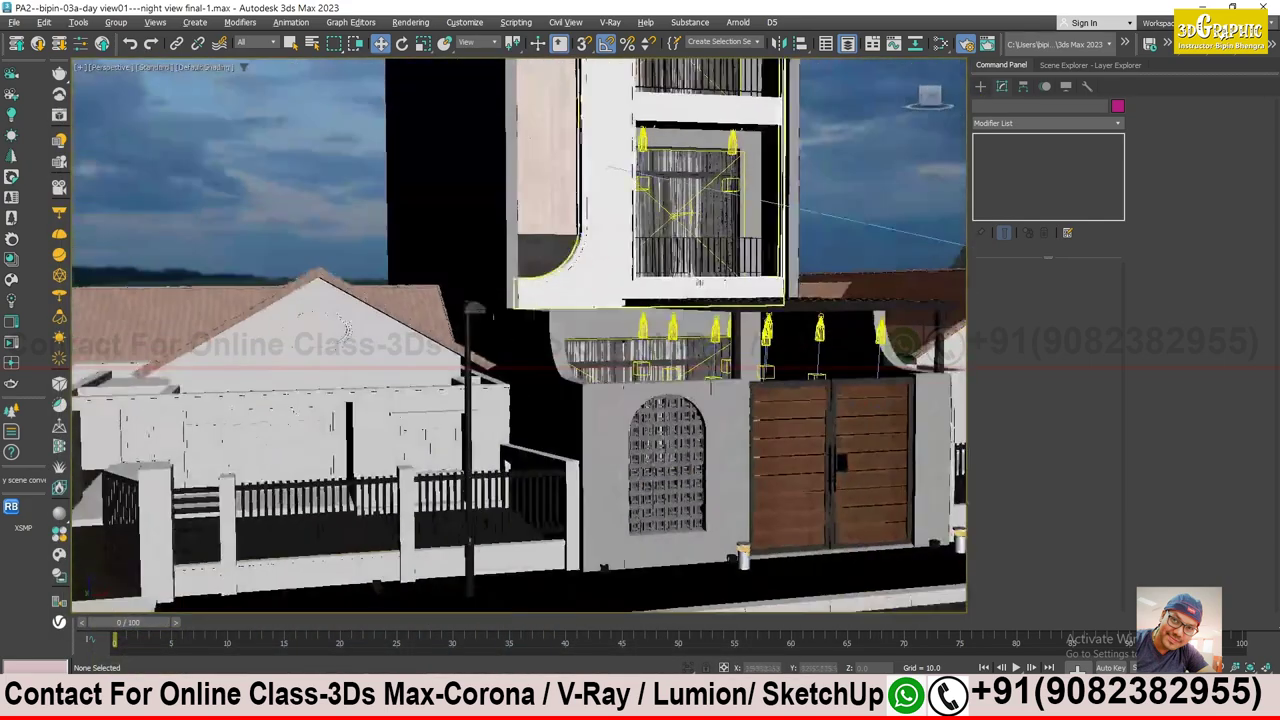
pyautogui.keyDown('alt'); pyautogui.moveTo(617, 343); pyautogui.dragTo(706, 210, button='middle'); pyautogui.keyUp('alt')
pyautogui.keyDown('alt'); pyautogui.moveTo(683, 210); pyautogui.dragTo(712, 184, button='middle'); pyautogui.keyUp('alt')
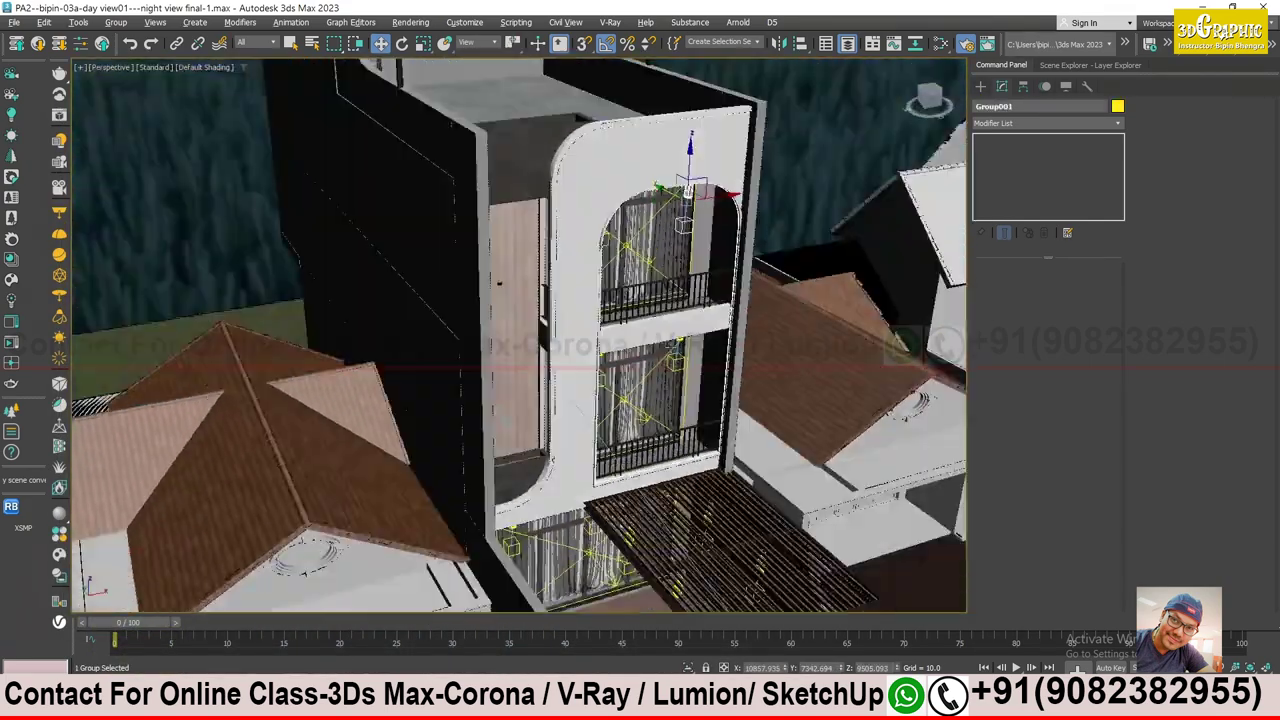
# - Paste two instanced copies of the light fixture group onto the wood-clad column
pyautogui.hotkey('ctrl', 'v')
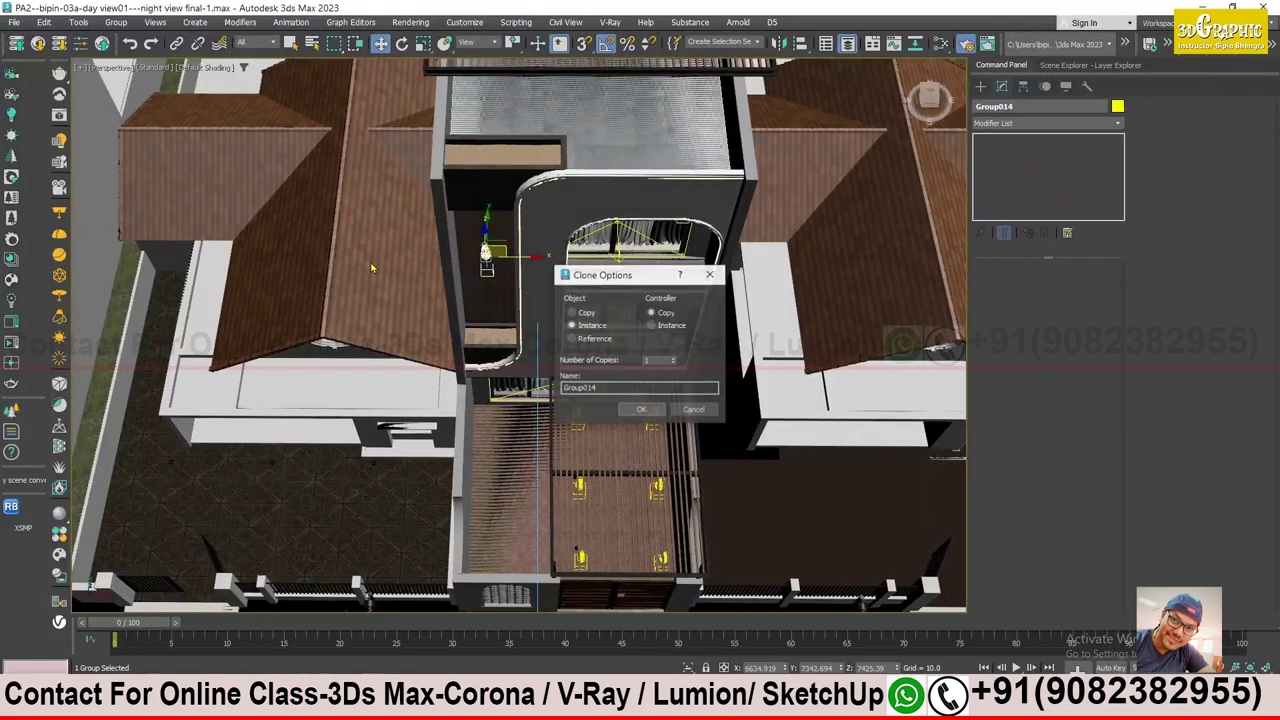
pyautogui.click(641, 411)
pyautogui.moveTo(641, 411)
pyautogui.keyDown('alt'); pyautogui.mouseDown(button='middle')
pyautogui.moveTo(429, 227)
pyautogui.moveTo(476, 300)
pyautogui.mouseUp(button='middle'); pyautogui.keyUp('alt')
pyautogui.scroll(5, 429, 227)
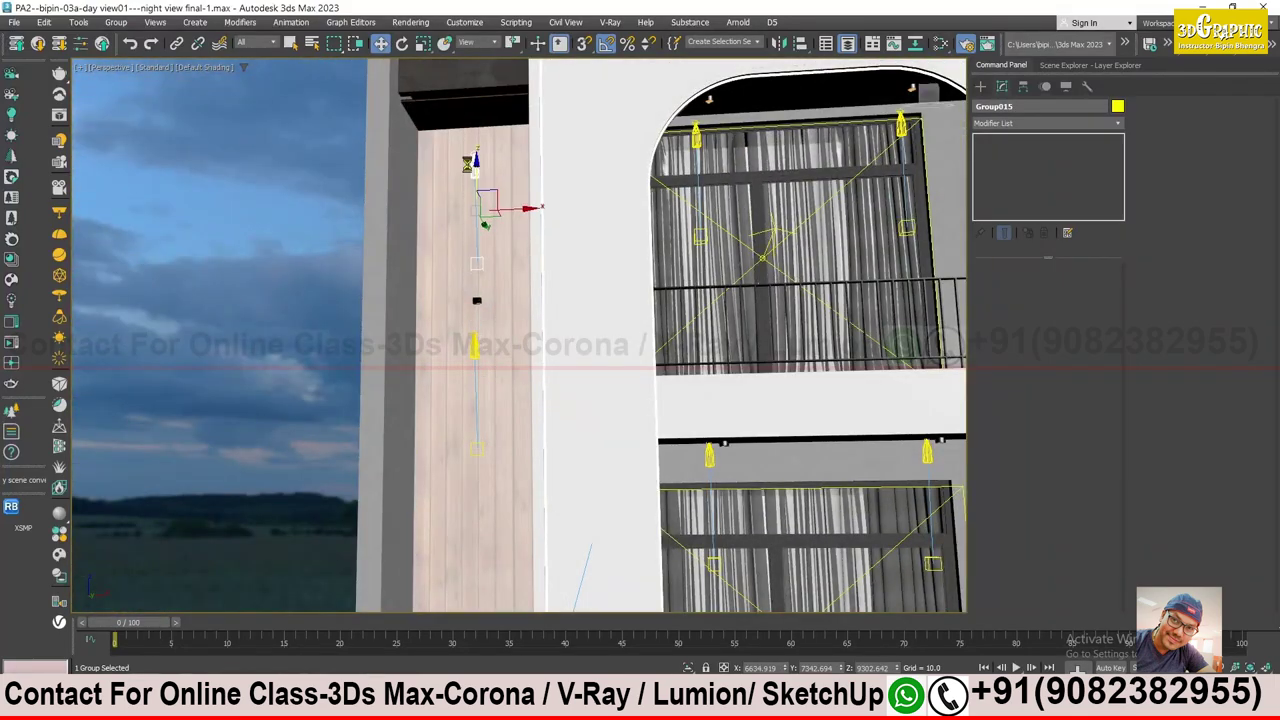
pyautogui.hotkey('ctrl', 'v')
pyautogui.click(638, 408)
pyautogui.keyDown('alt'); pyautogui.moveTo(580, 360); pyautogui.dragTo(736, 107, button='middle'); pyautogui.keyUp('alt')
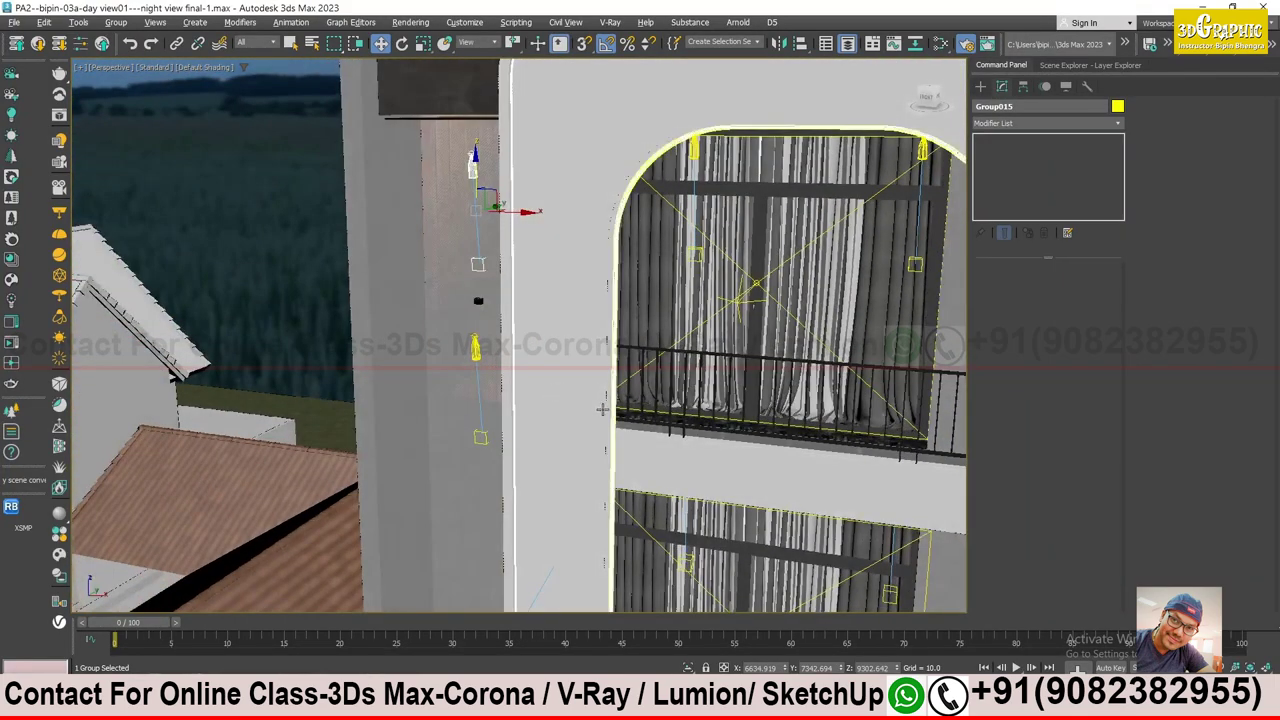
# - Mirror Group015 on the Z axis to flip it upside down, then select Group014
pyautogui.click(778, 43)
pyautogui.moveTo(620, 229); pyautogui.dragTo(701, 208)
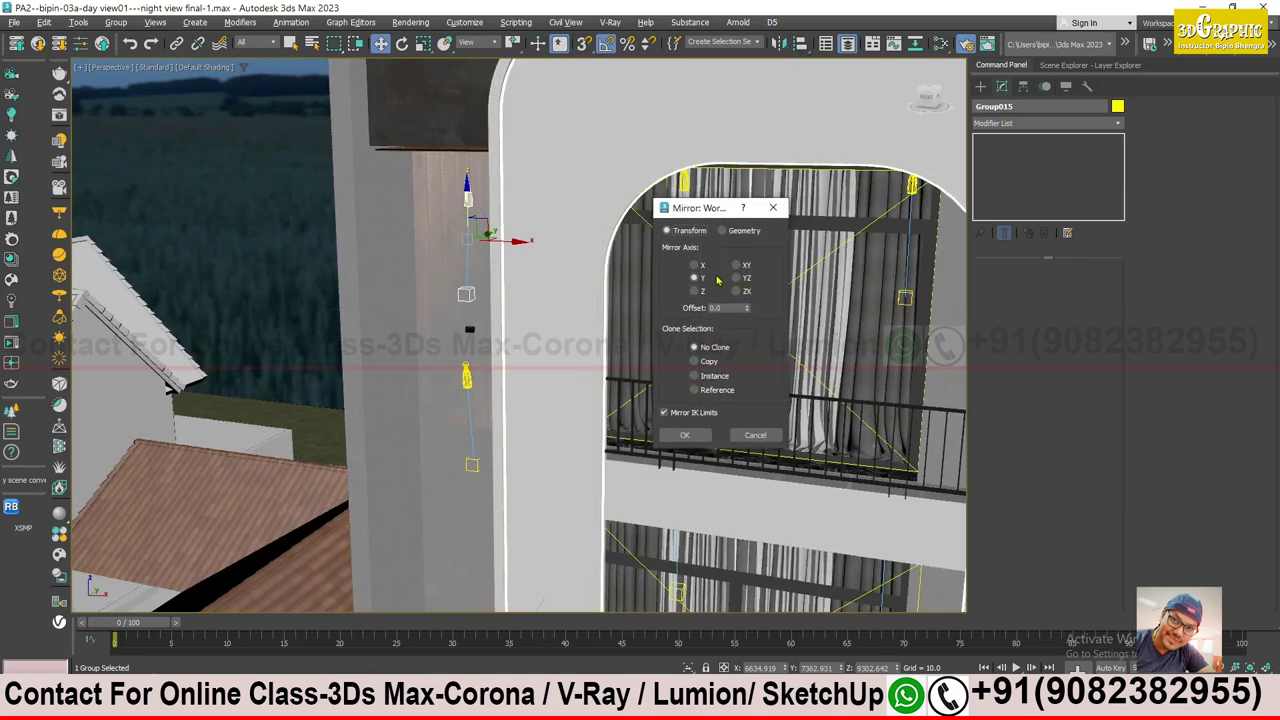
pyautogui.click(695, 291)
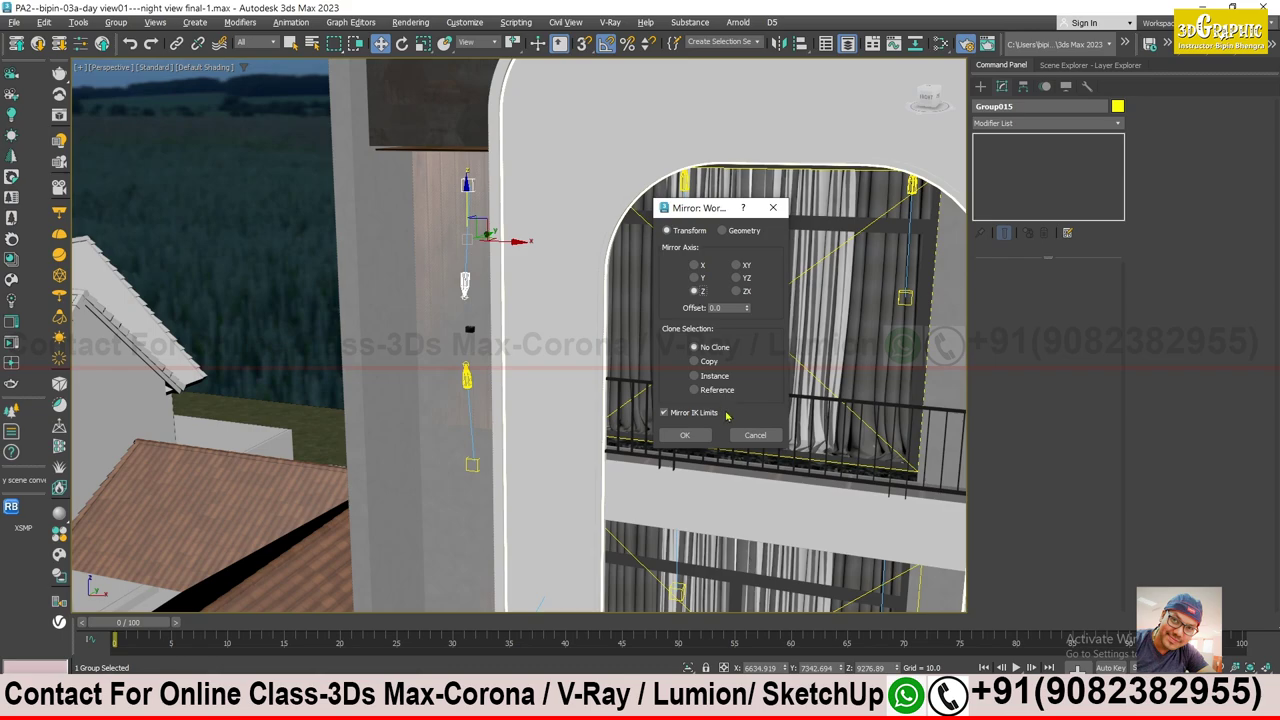
pyautogui.click(685, 435)
pyautogui.moveTo(700, 437)
pyautogui.keyDown('alt'); pyautogui.mouseDown(button='middle')
pyautogui.moveTo(489, 270)
pyautogui.moveTo(462, 157)
pyautogui.mouseUp(button='middle'); pyautogui.keyUp('alt')
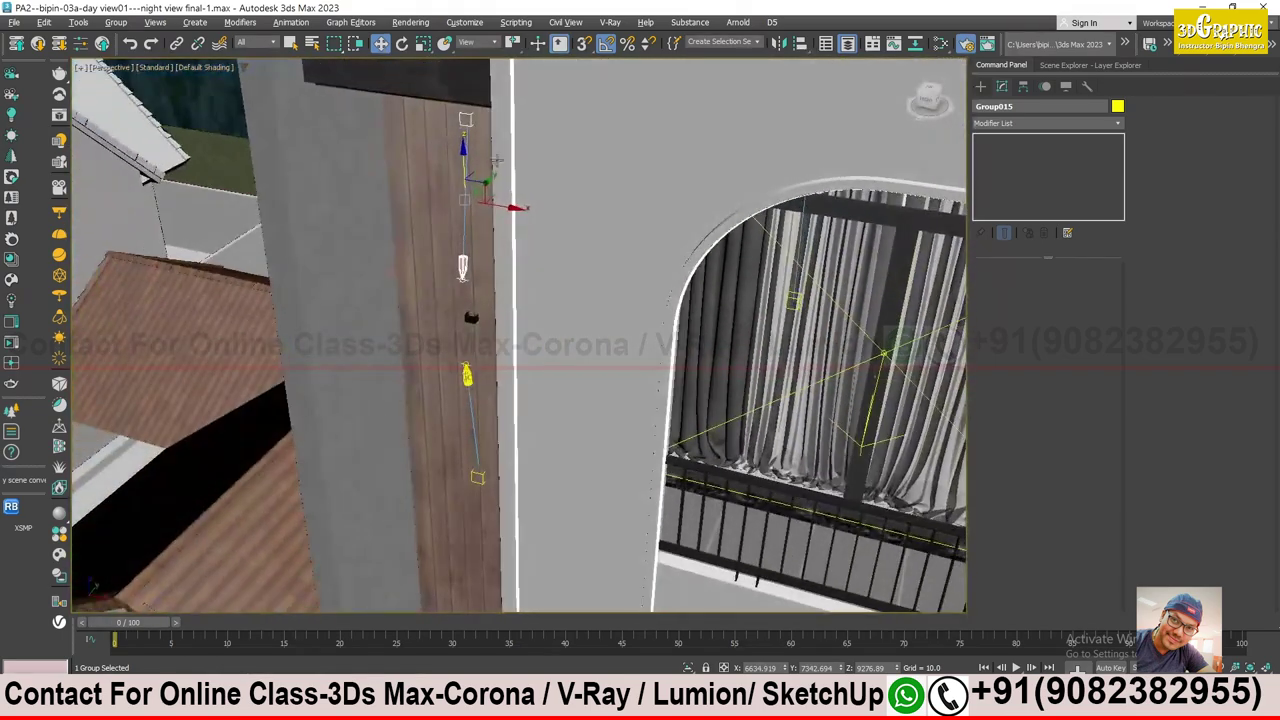
pyautogui.keyDown('alt'); pyautogui.moveTo(461, 152); pyautogui.dragTo(480, 271, button='middle'); pyautogui.keyUp('alt')
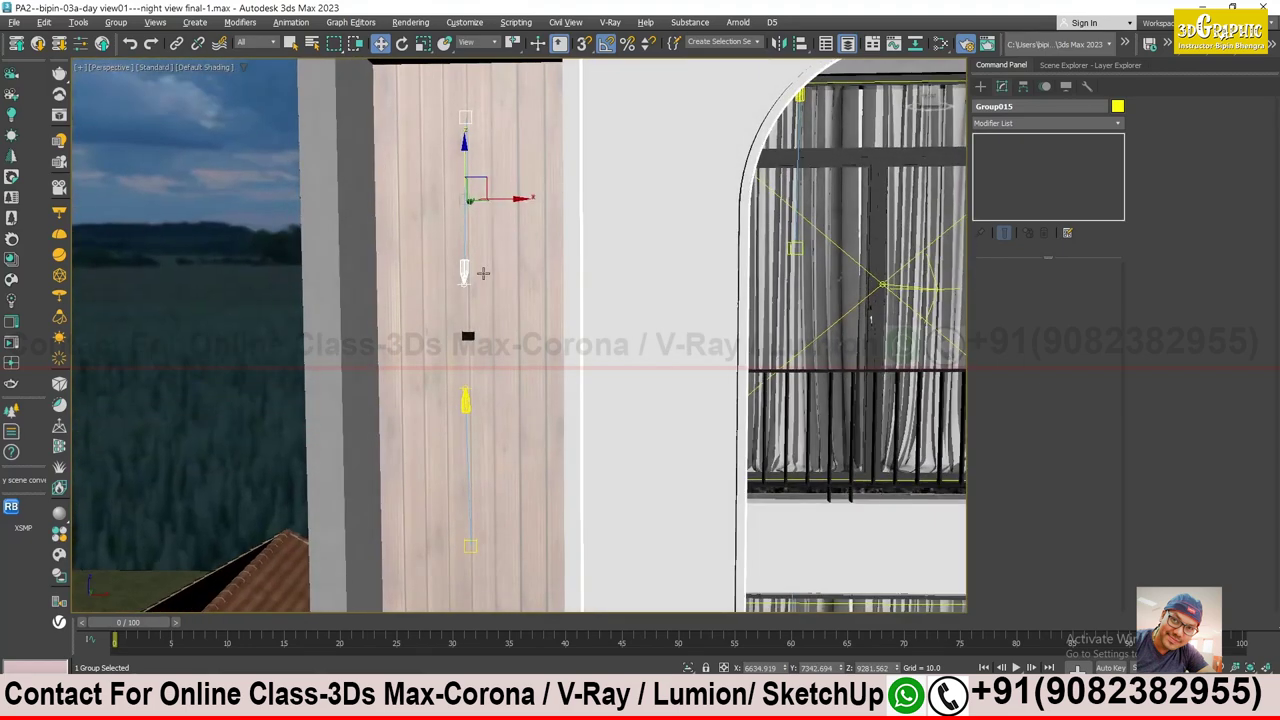
pyautogui.click(465, 400)
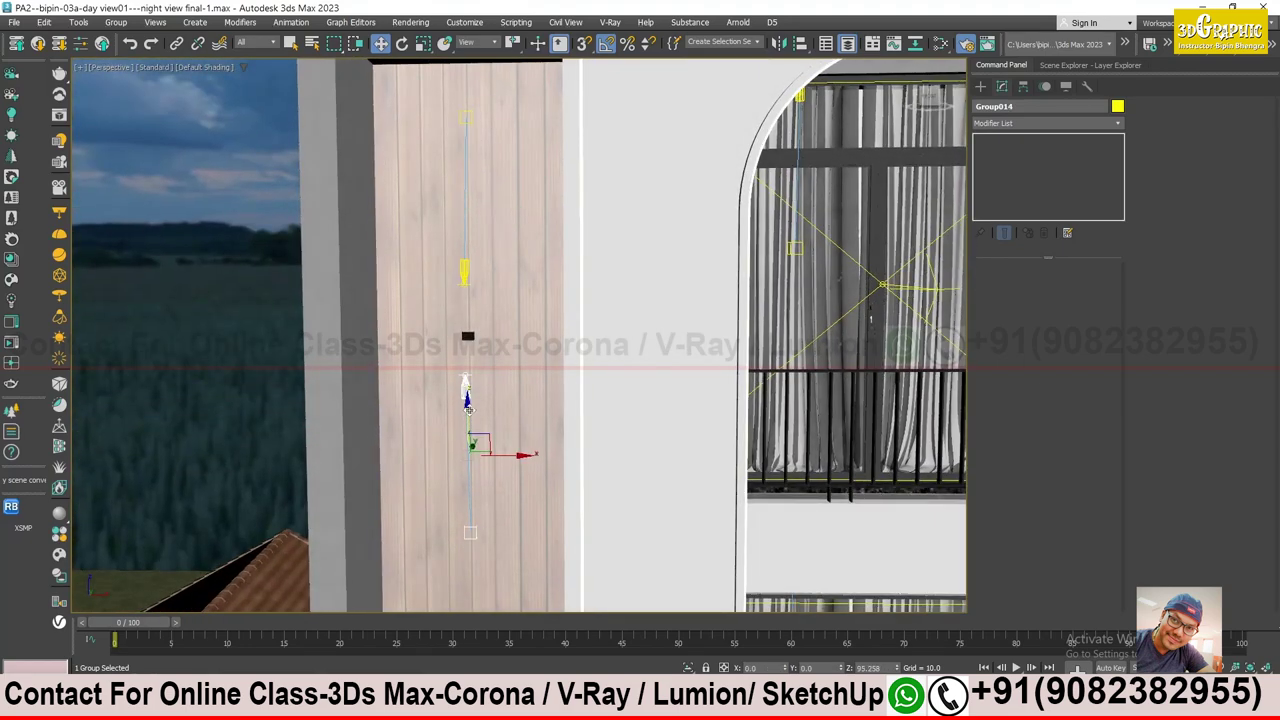
pyautogui.moveTo(466, 398)
pyautogui.keyDown('alt'); pyautogui.mouseDown(button='middle')
pyautogui.moveTo(519, 291)
pyautogui.moveTo(503, 446)
pyautogui.mouseUp(button='middle'); pyautogui.keyUp('alt')
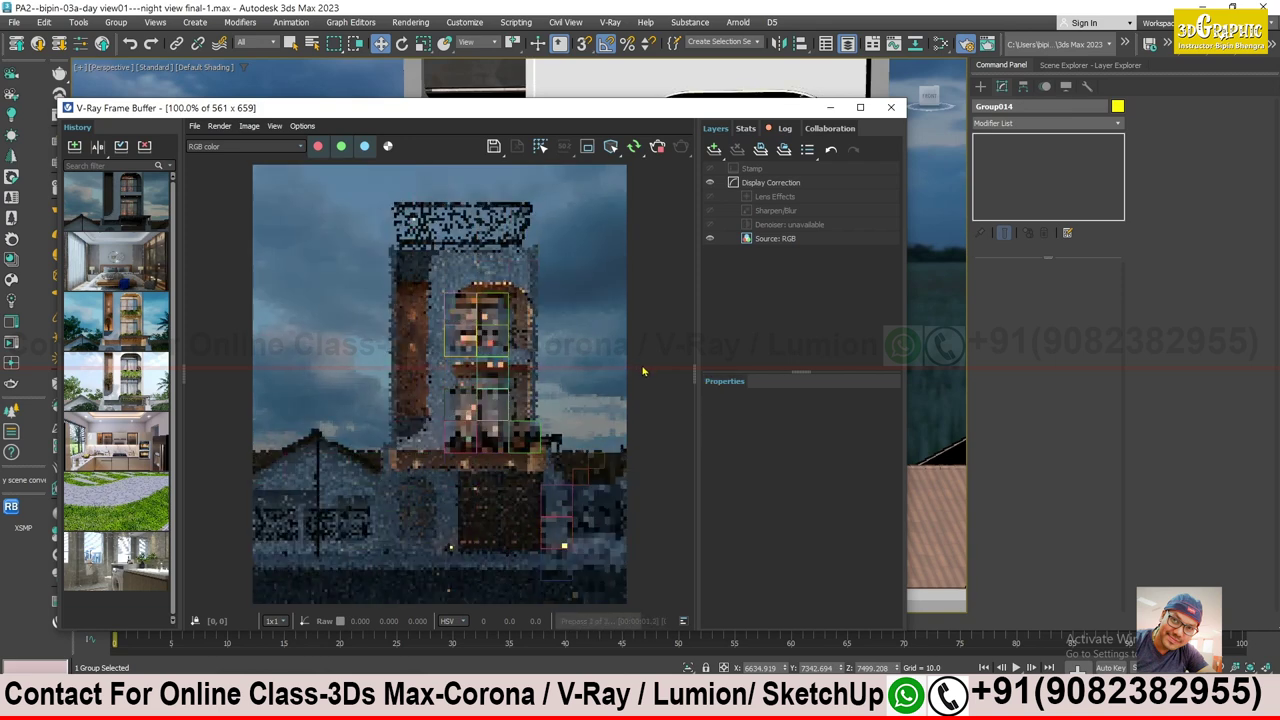
# - Inspect the column wall lights at 200% zoom, return to 100%, then stop and minimize the VFB
pyautogui.scroll(1, 402, 337)
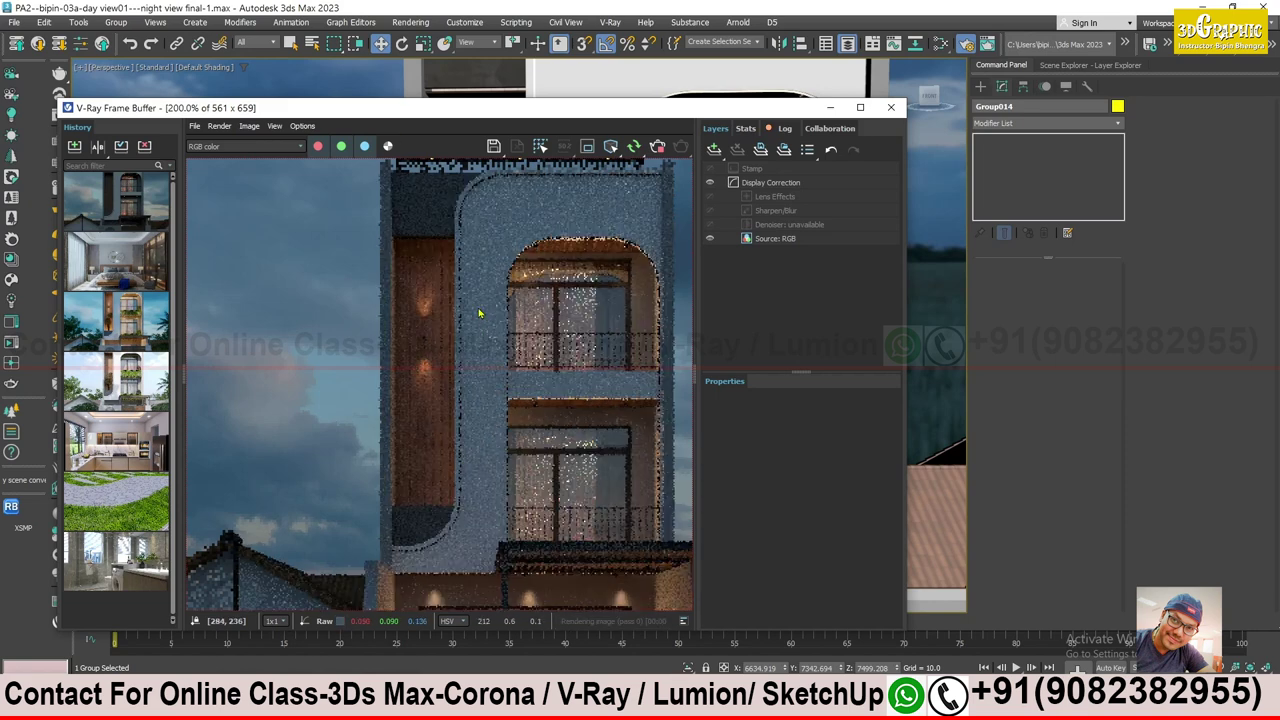
pyautogui.moveTo(497, 272); pyautogui.dragTo(501, 302, button='middle')
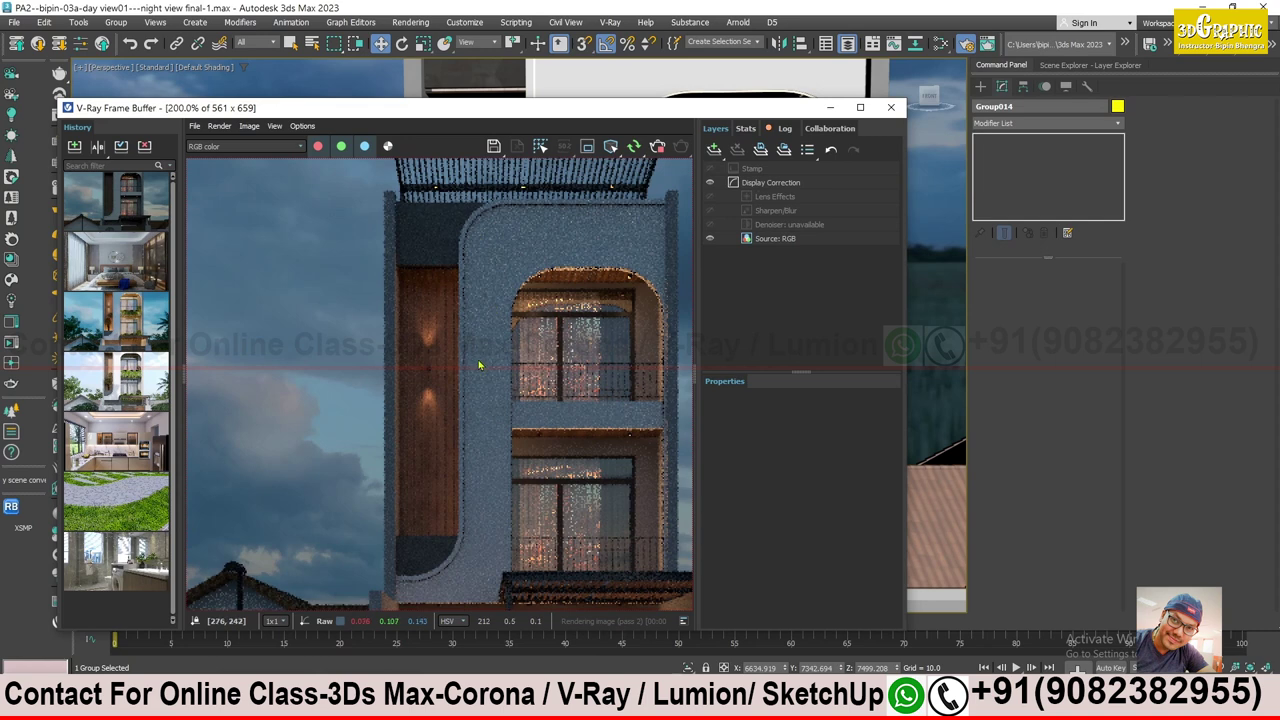
pyautogui.scroll(-1, 460, 270)
pyautogui.scroll(-2, 455, 358)
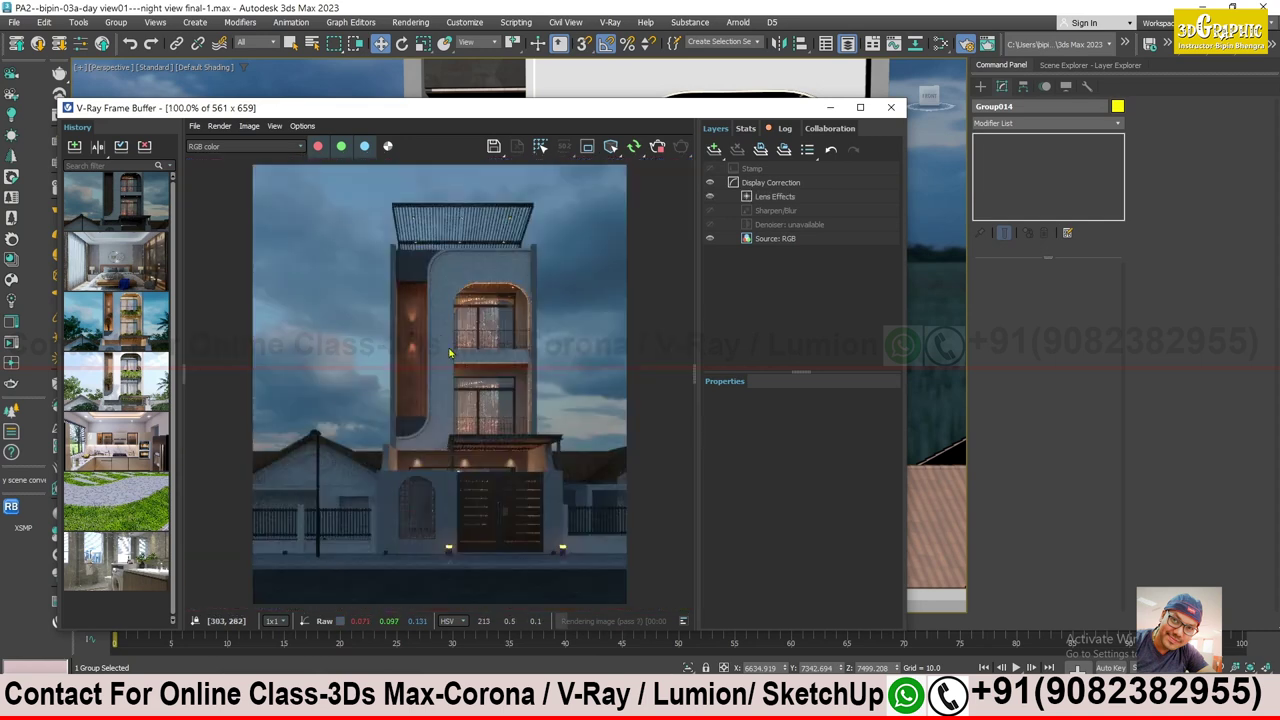
pyautogui.click(658, 148)
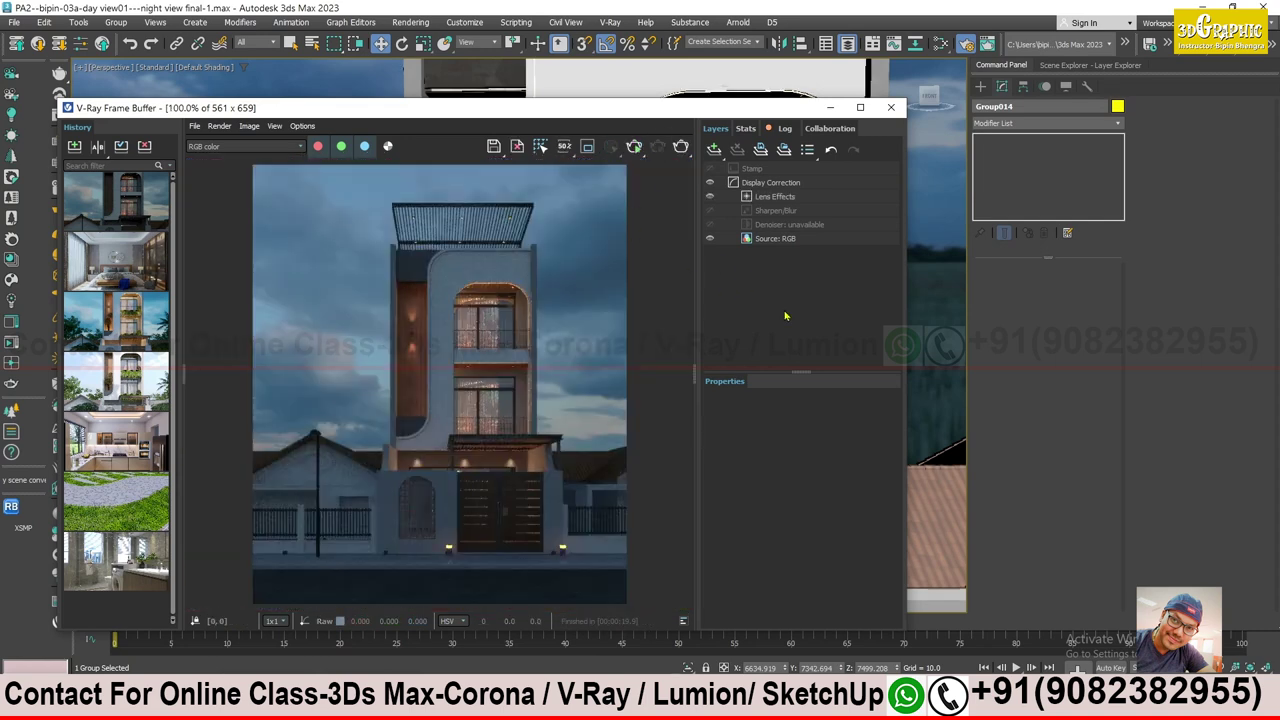
pyautogui.click(831, 108)
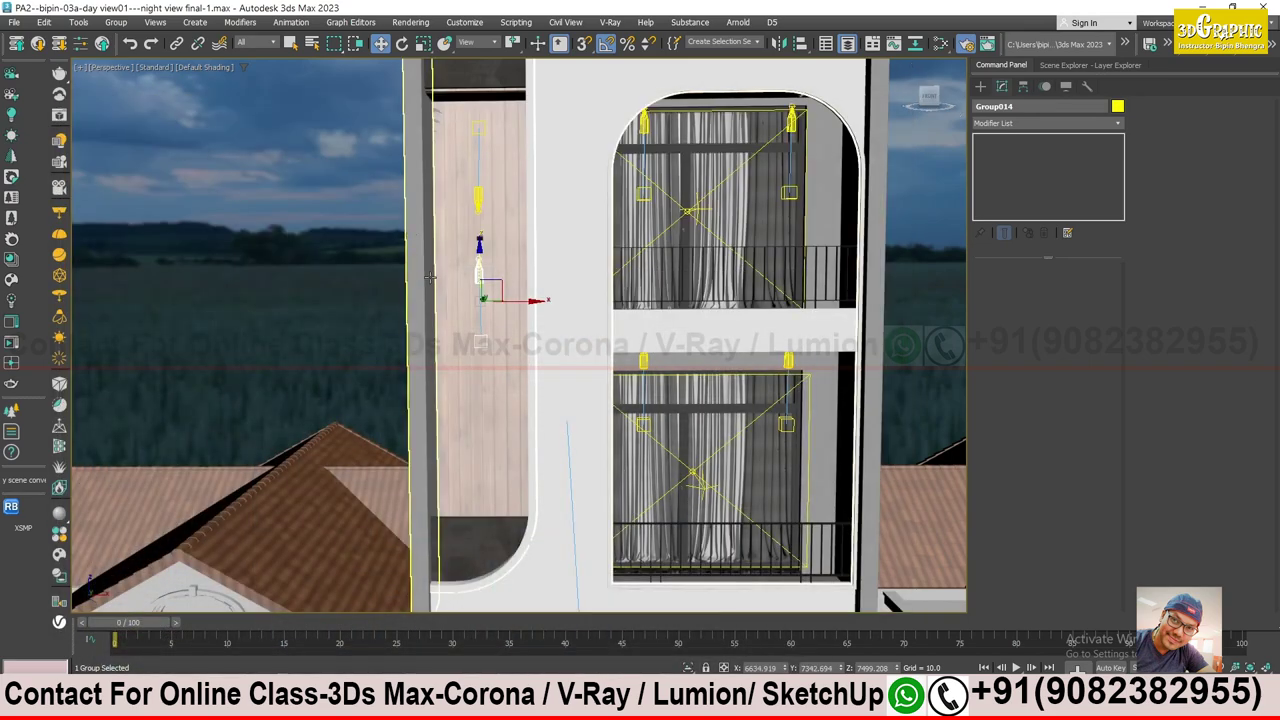
# - Orbit around the facade, pick window Component#7_045, then select the VRayLight001 plane light
pyautogui.scroll(-5, 430, 277)
pyautogui.moveTo(430, 277)
pyautogui.keyDown('alt'); pyautogui.mouseDown(button='middle')
pyautogui.moveTo(389, 277)
pyautogui.moveTo(456, 271)
pyautogui.mouseUp(button='middle'); pyautogui.keyUp('alt')
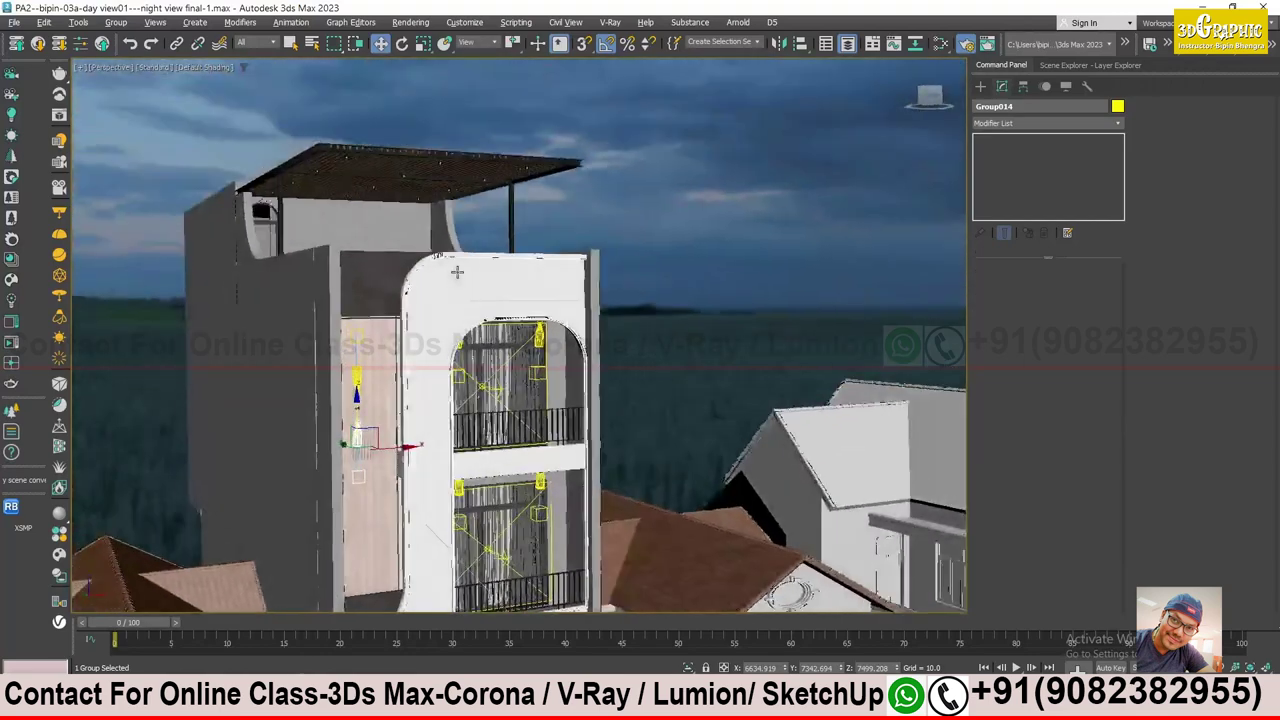
pyautogui.scroll(3, 456, 271)
pyautogui.moveTo(456, 271)
pyautogui.keyDown('alt'); pyautogui.mouseDown(button='middle')
pyautogui.moveTo(366, 203)
pyautogui.moveTo(457, 387)
pyautogui.mouseUp(button='middle'); pyautogui.keyUp('alt')
pyautogui.scroll(2, 316, 197)
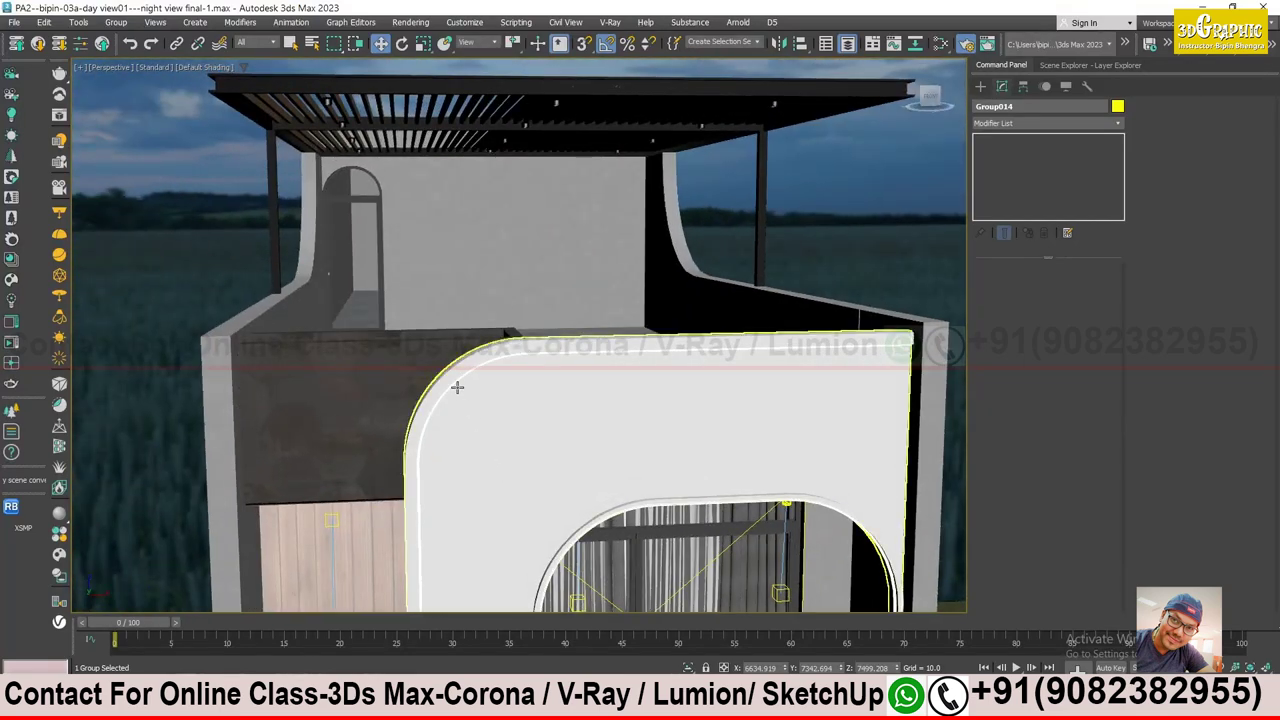
pyautogui.scroll(-3, 471, 380)
pyautogui.moveTo(471, 380)
pyautogui.keyDown('alt'); pyautogui.mouseDown(button='middle')
pyautogui.moveTo(478, 305)
pyautogui.moveTo(555, 430)
pyautogui.mouseUp(button='middle'); pyautogui.keyUp('alt')
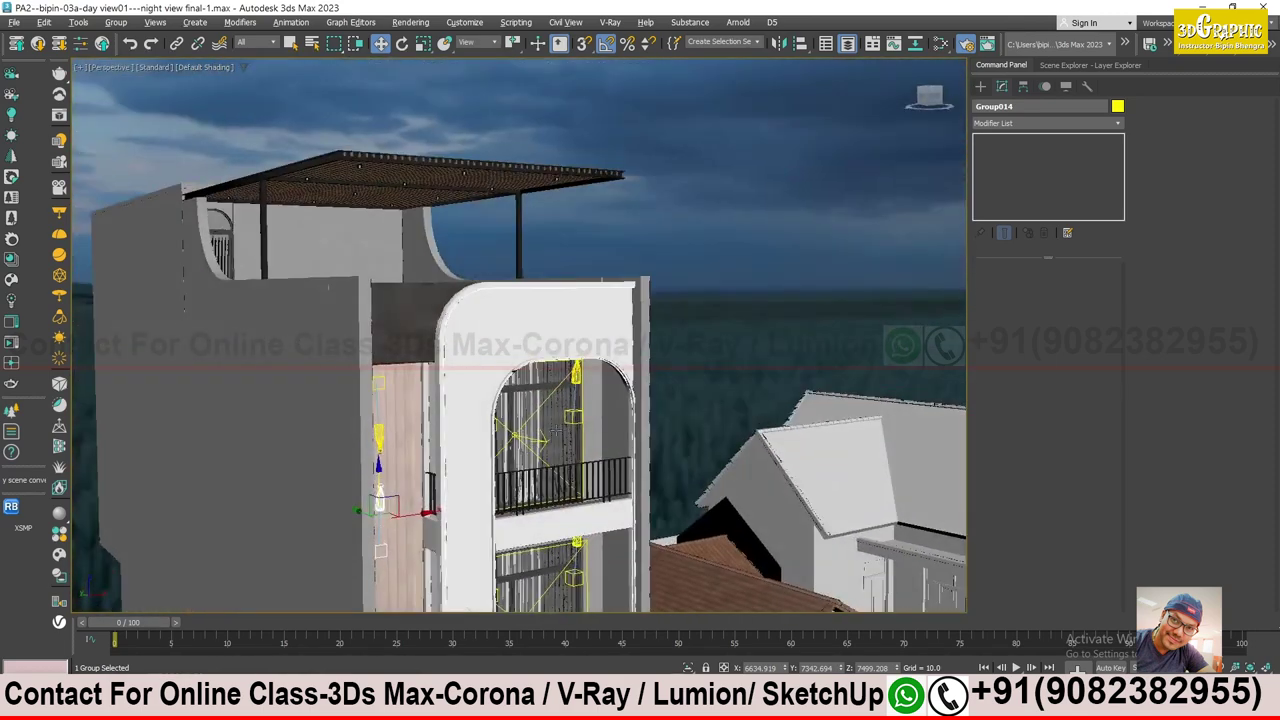
pyautogui.click(518, 432)
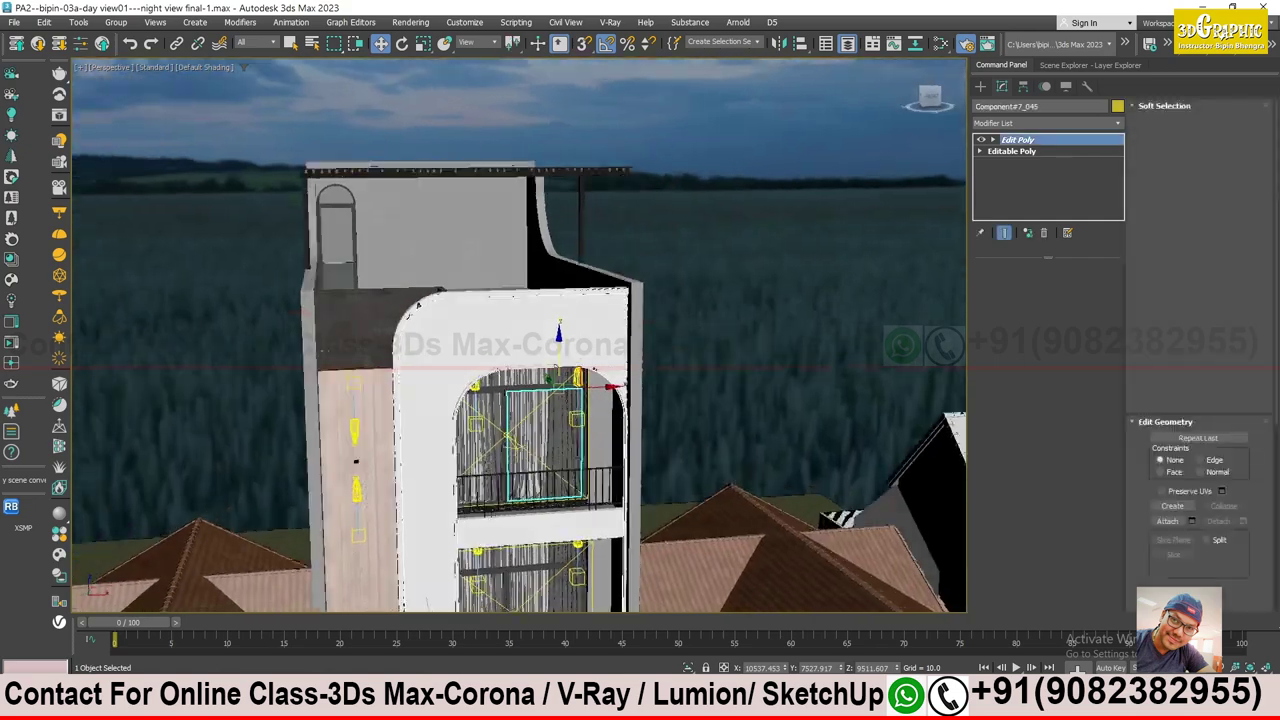
pyautogui.keyDown('alt'); pyautogui.moveTo(518, 432); pyautogui.dragTo(372, 233, button='middle'); pyautogui.keyUp('alt')
pyautogui.moveTo(450, 211)
pyautogui.keyDown('alt'); pyautogui.mouseDown(button='middle')
pyautogui.moveTo(528, 426)
pyautogui.moveTo(440, 410)
pyautogui.moveTo(500, 435)
pyautogui.moveTo(500, 450)
pyautogui.mouseUp(button='middle'); pyautogui.keyUp('alt')
pyautogui.click(505, 440)
pyautogui.scroll(-5, 500, 420)
# - Clone the plane light as instance VRayLight004
pyautogui.keyDown('shift'); pyautogui.moveTo(476, 432); pyautogui.dragTo(366, 396); pyautogui.keyUp('shift')
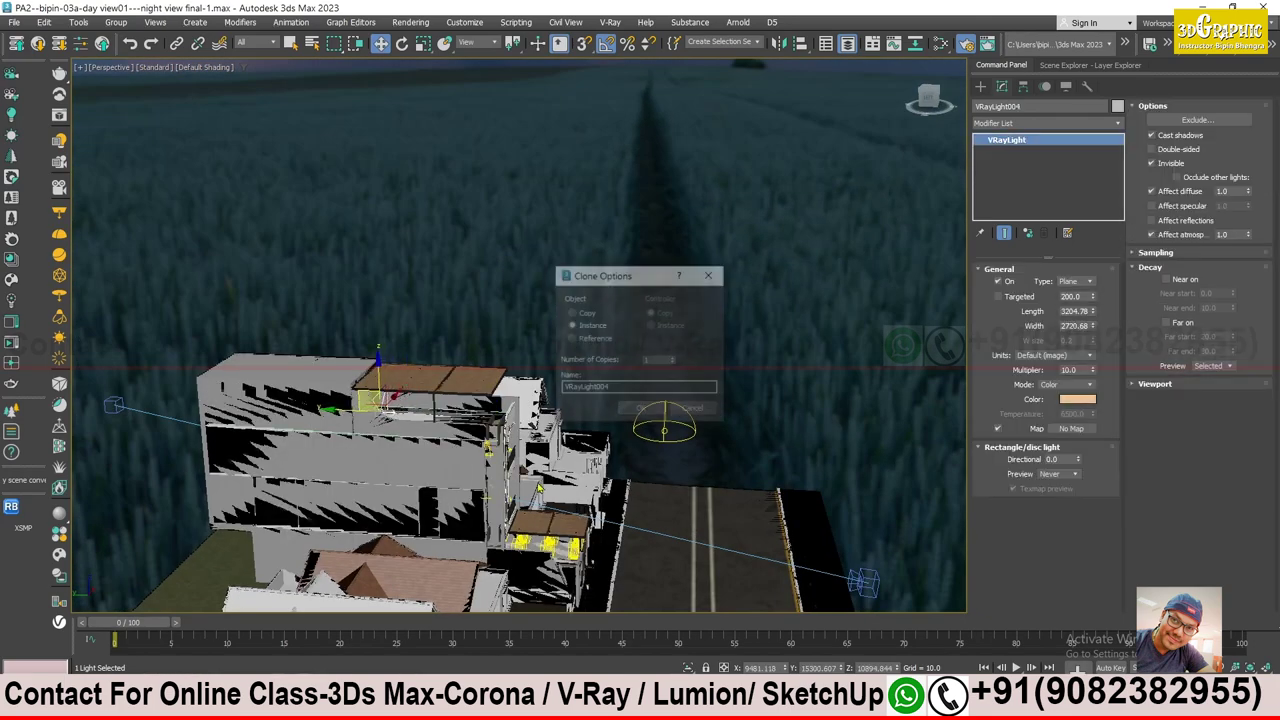
pyautogui.click(641, 412)
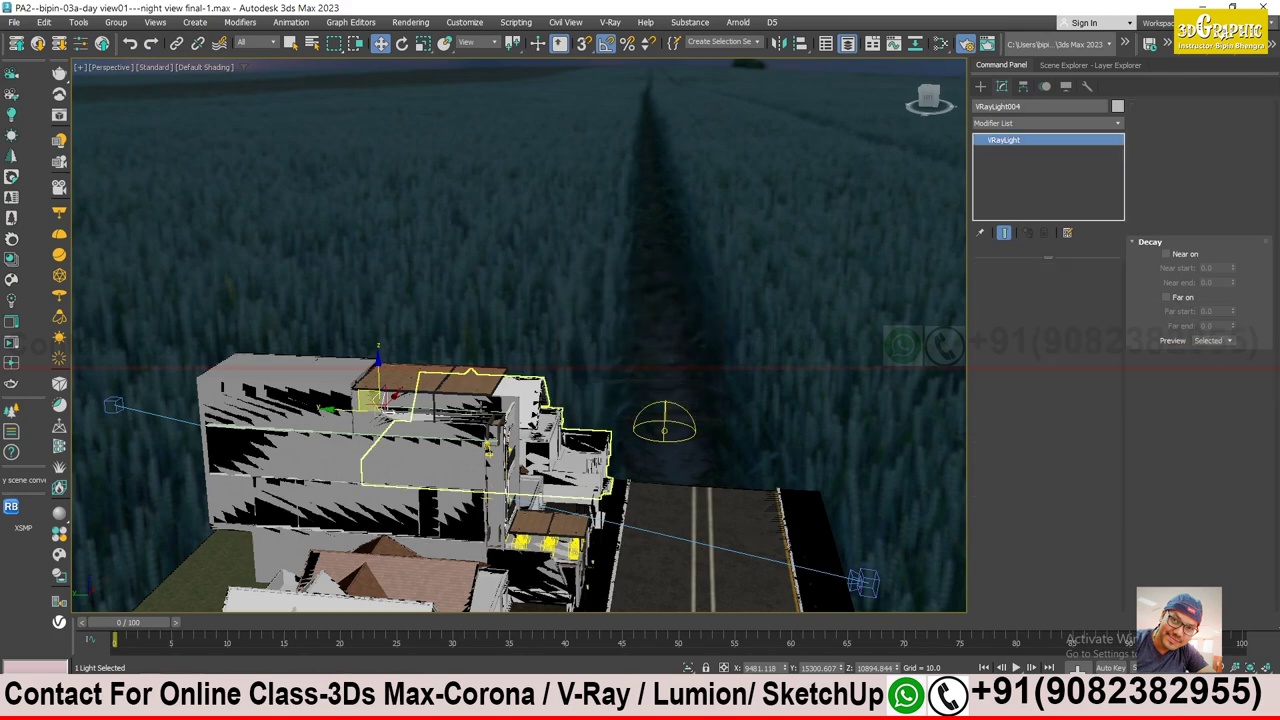
pyautogui.keyDown('alt'); pyautogui.moveTo(641, 412); pyautogui.dragTo(500, 480, button='middle'); pyautogui.keyUp('alt')
pyautogui.scroll(5, 480, 500)
pyautogui.scroll(5, 469, 512)
pyautogui.scroll(-8, 469, 512)
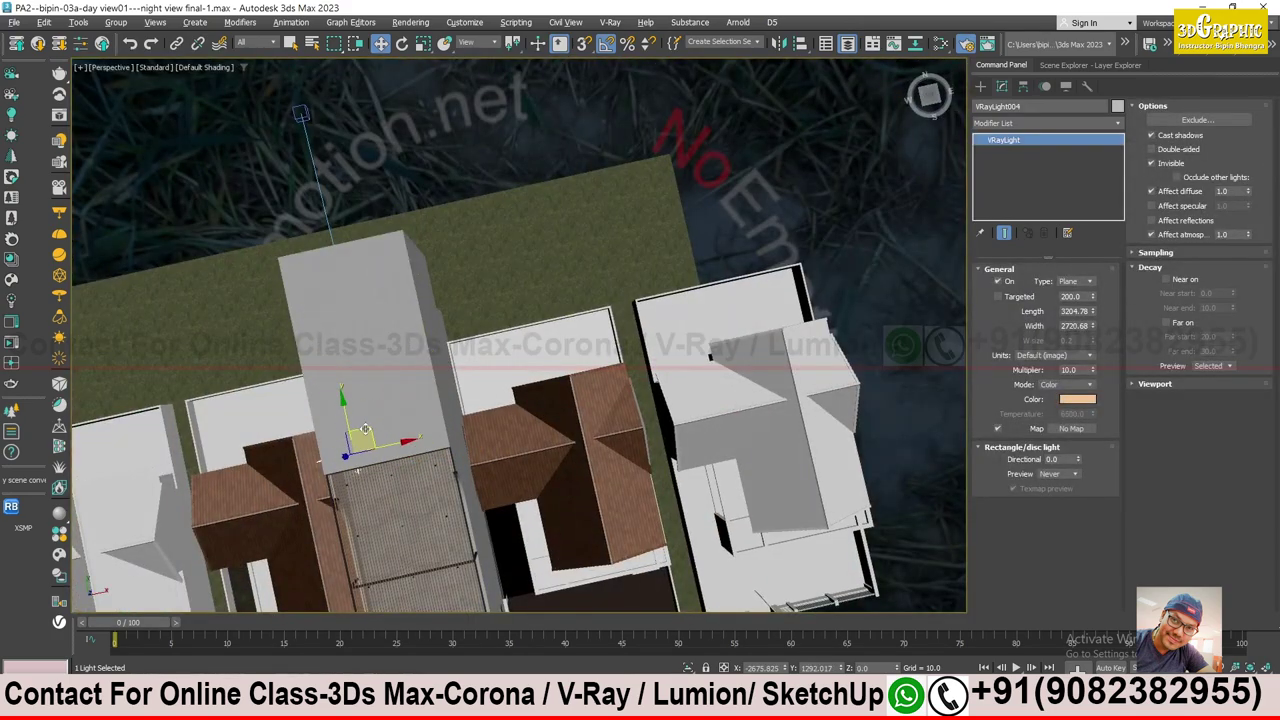
# - Frame the arched rooftop doorway and its new warm light beneath the pergola
pyautogui.keyDown('alt'); pyautogui.moveTo(365, 430); pyautogui.dragTo(417, 468, button='middle'); pyautogui.keyUp('alt')
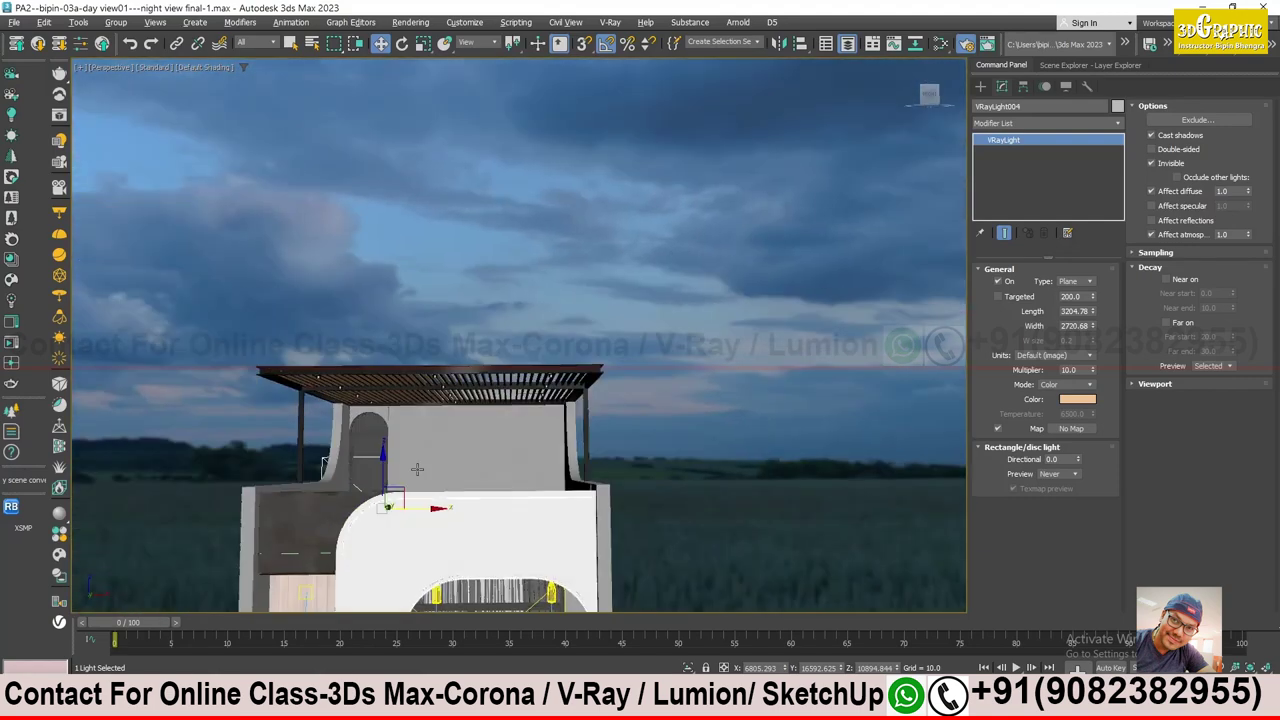
pyautogui.scroll(3, 364, 480)
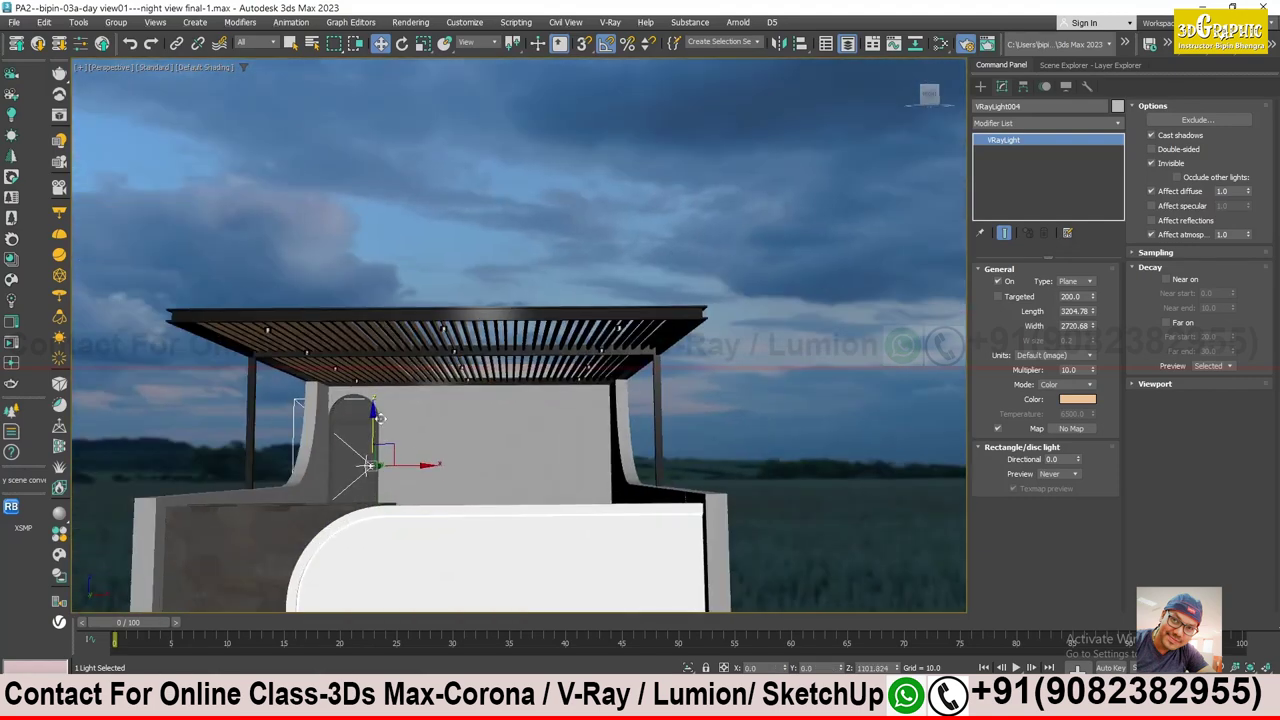
pyautogui.keyDown('alt'); pyautogui.moveTo(368, 463); pyautogui.dragTo(370, 470, button='middle'); pyautogui.keyUp('alt')
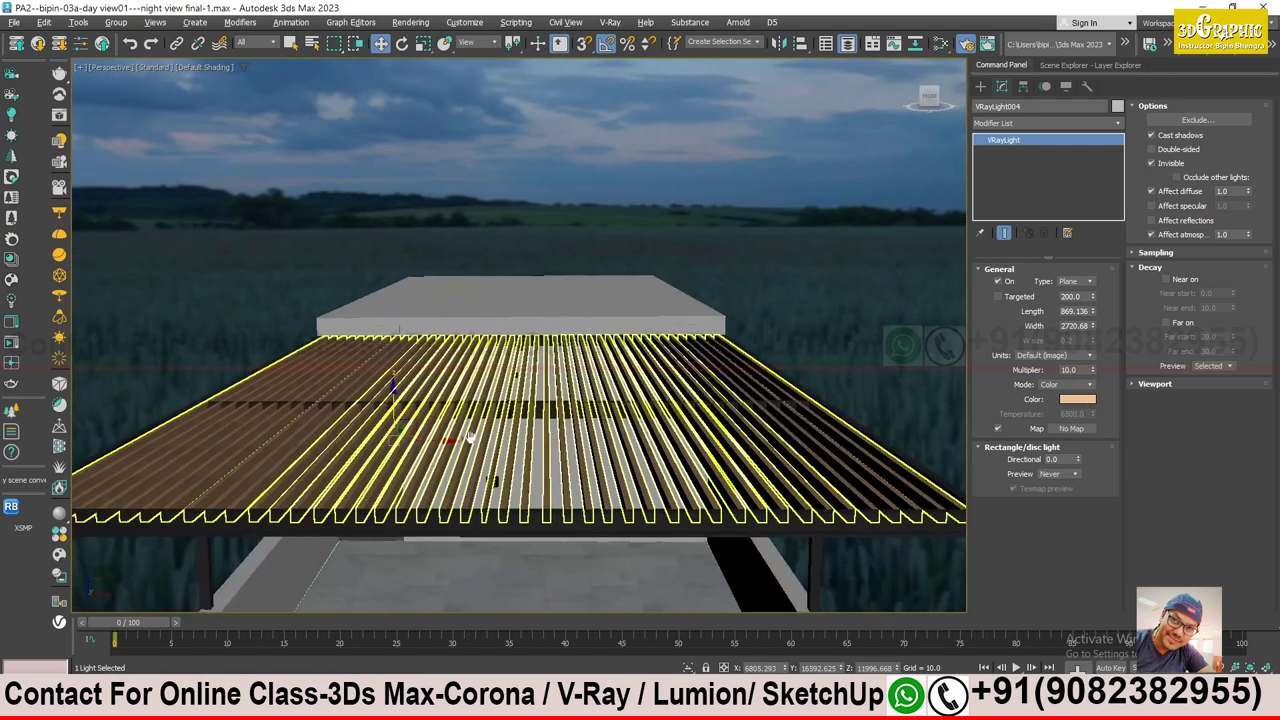
pyautogui.keyDown('alt'); pyautogui.moveTo(650, 396); pyautogui.dragTo(460, 440, button='middle'); pyautogui.keyUp('alt')
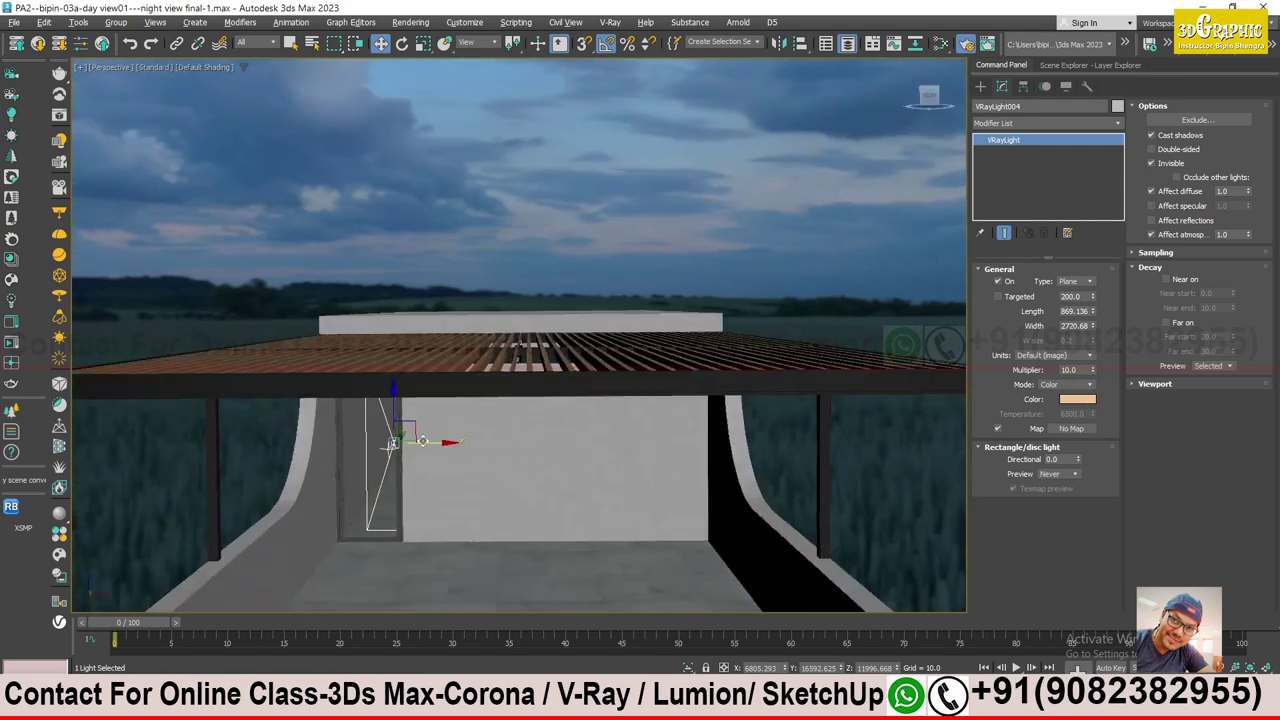
pyautogui.scroll(2, 462, 405)
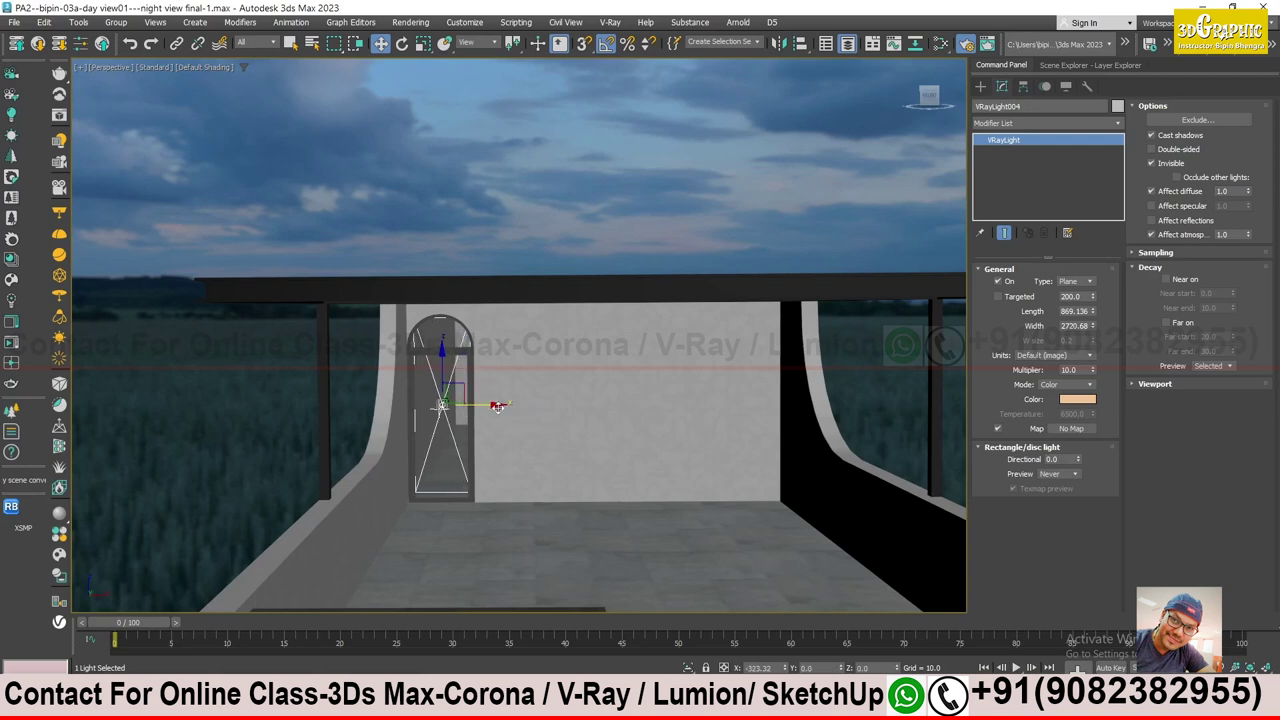
pyautogui.keyDown('alt'); pyautogui.moveTo(497, 407); pyautogui.dragTo(482, 435, button='middle'); pyautogui.keyUp('alt')
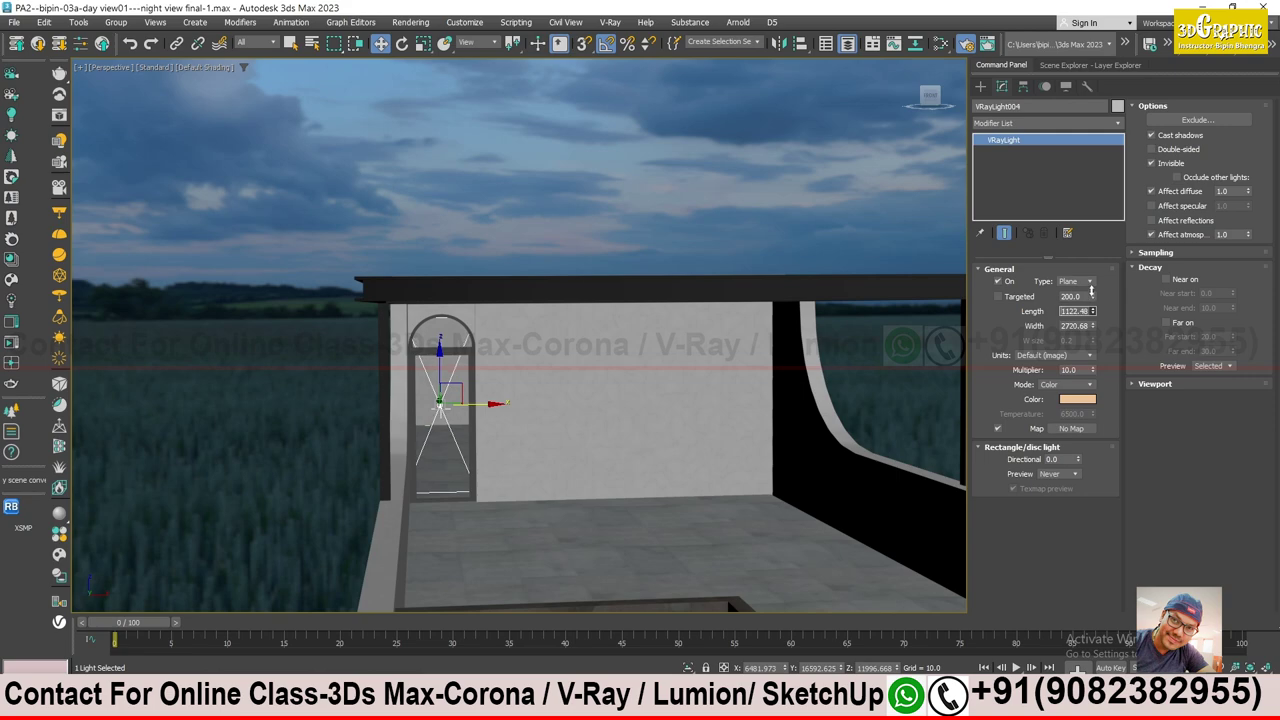
pyautogui.keyDown('alt'); pyautogui.moveTo(440, 410); pyautogui.dragTo(430, 420, button='middle'); pyautogui.keyUp('alt')
pyautogui.scroll(2, 425, 420)
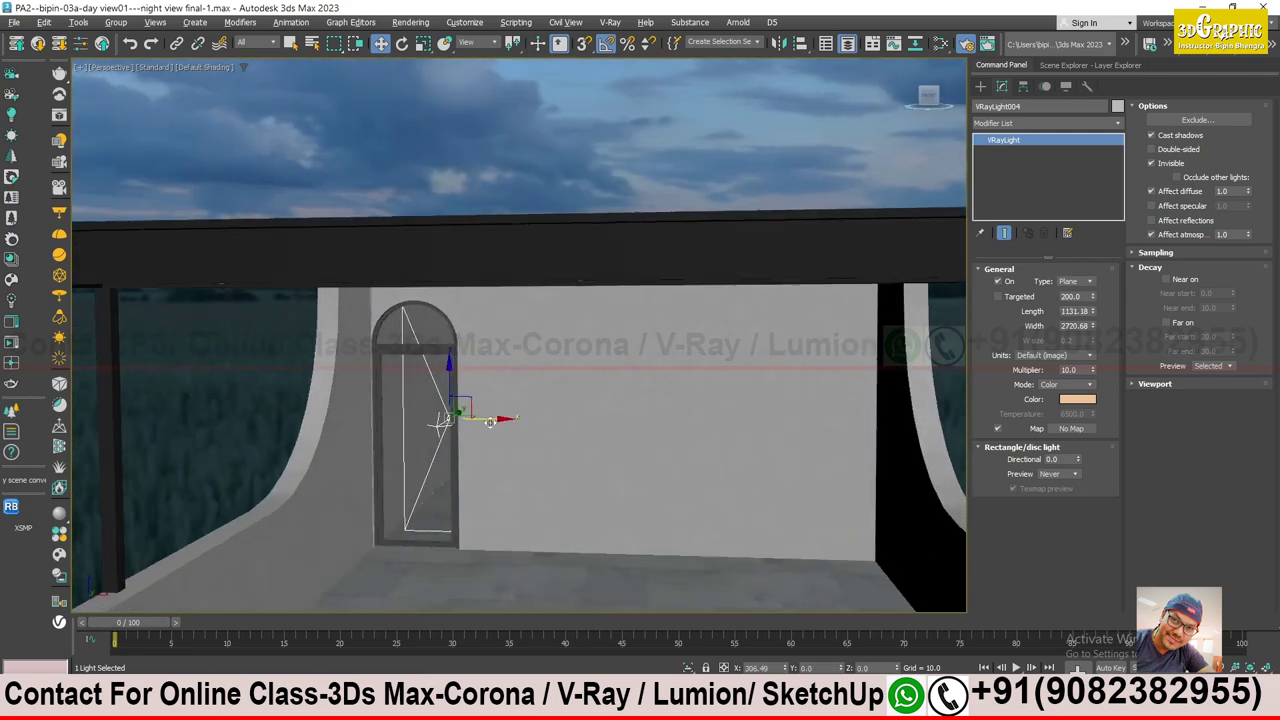
pyautogui.scroll(-3, 481, 418)
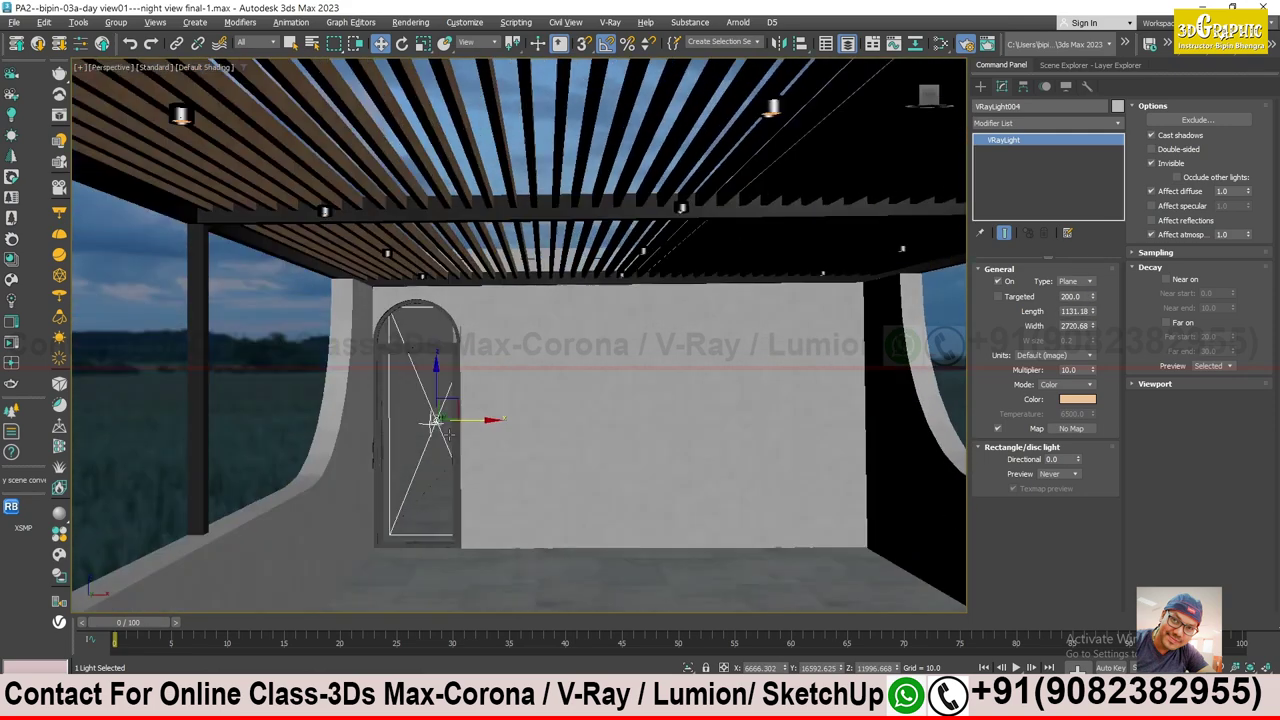
pyautogui.moveTo(481, 418)
pyautogui.keyDown('alt'); pyautogui.mouseDown(button='middle')
pyautogui.moveTo(467, 424)
pyautogui.moveTo(484, 463)
pyautogui.moveTo(546, 352)
pyautogui.mouseUp(button='middle'); pyautogui.keyUp('alt')
pyautogui.scroll(1, 467, 424)
pyautogui.scroll(-2, 475, 440)
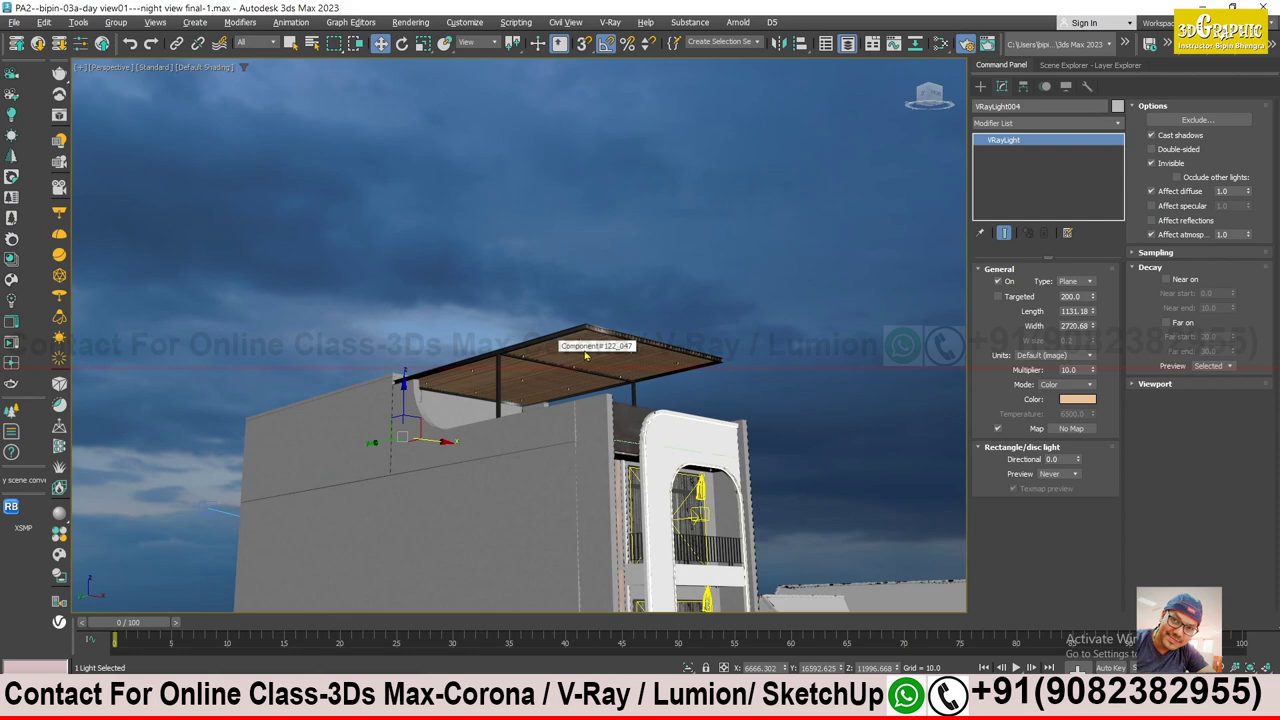
pyautogui.scroll(2, 583, 353)
pyautogui.scroll(2, 600, 390)
# - Shift-drag one pendant lamp group along the pergola as an instanced copy
pyautogui.moveTo(621, 428)
pyautogui.keyDown('alt'); pyautogui.mouseDown(button='middle')
pyautogui.moveTo(711, 491)
pyautogui.moveTo(663, 517)
pyautogui.mouseUp(button='middle'); pyautogui.keyUp('alt')
pyautogui.click(712, 505)
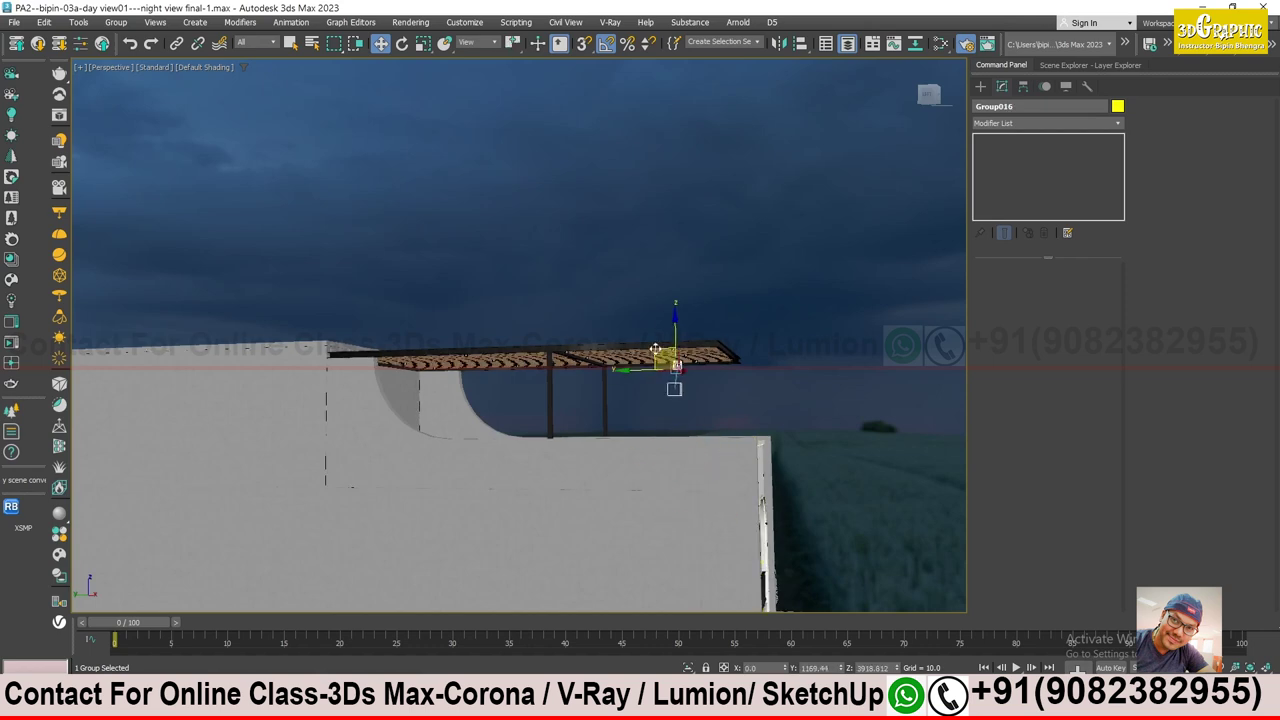
pyautogui.keyDown('shift'); pyautogui.moveTo(655, 348); pyautogui.dragTo(603, 352); pyautogui.keyUp('shift')
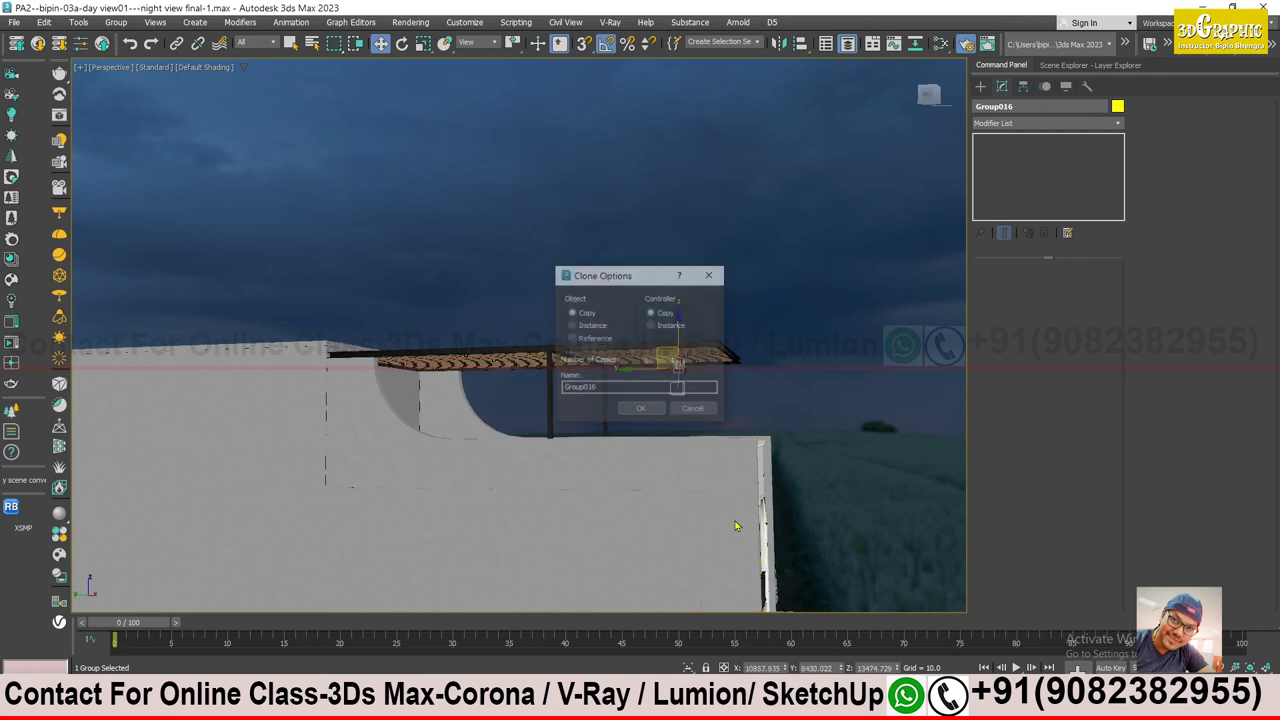
pyautogui.click(638, 410)
pyautogui.keyDown('alt'); pyautogui.moveTo(638, 410); pyautogui.dragTo(651, 396, button='middle'); pyautogui.keyUp('alt')
# - Paste another instanced copy of the pendant lamp group under the pergola
pyautogui.scroll(2, 651, 396)
pyautogui.keyDown('alt'); pyautogui.moveTo(662, 341); pyautogui.dragTo(675, 360, button='middle'); pyautogui.keyUp('alt')
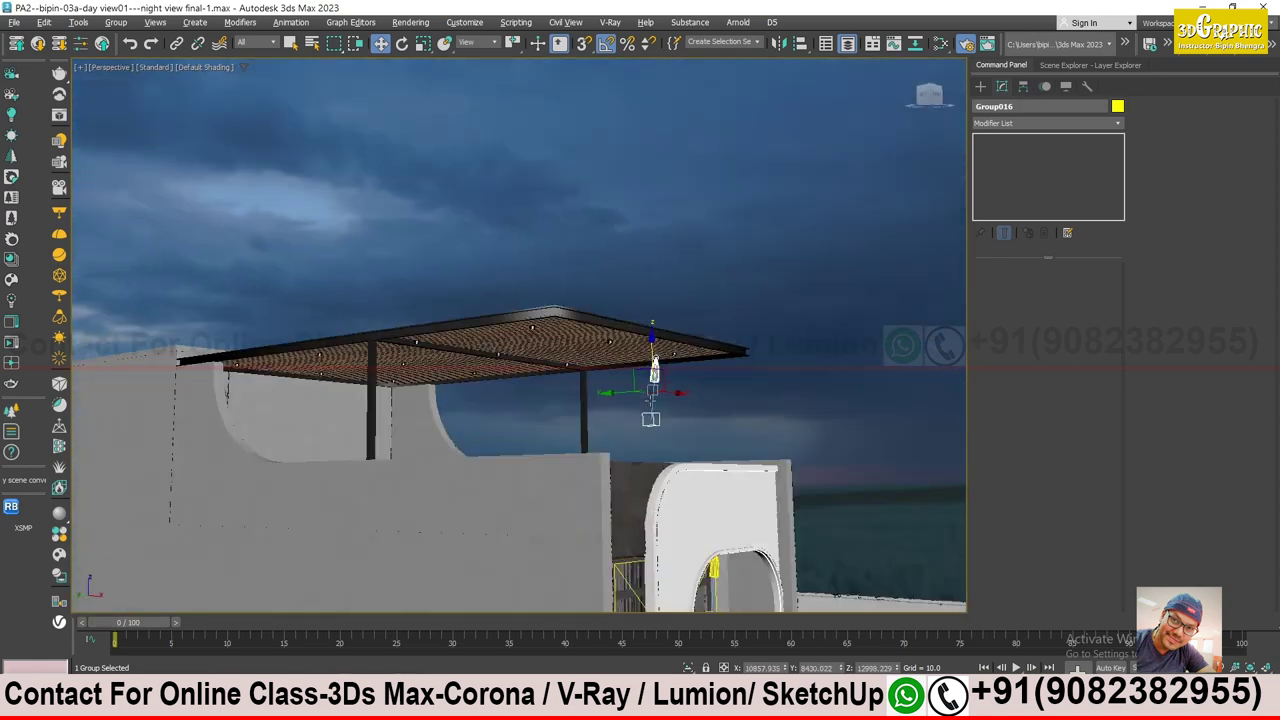
pyautogui.scroll(3, 679, 367)
pyautogui.scroll(2, 679, 367)
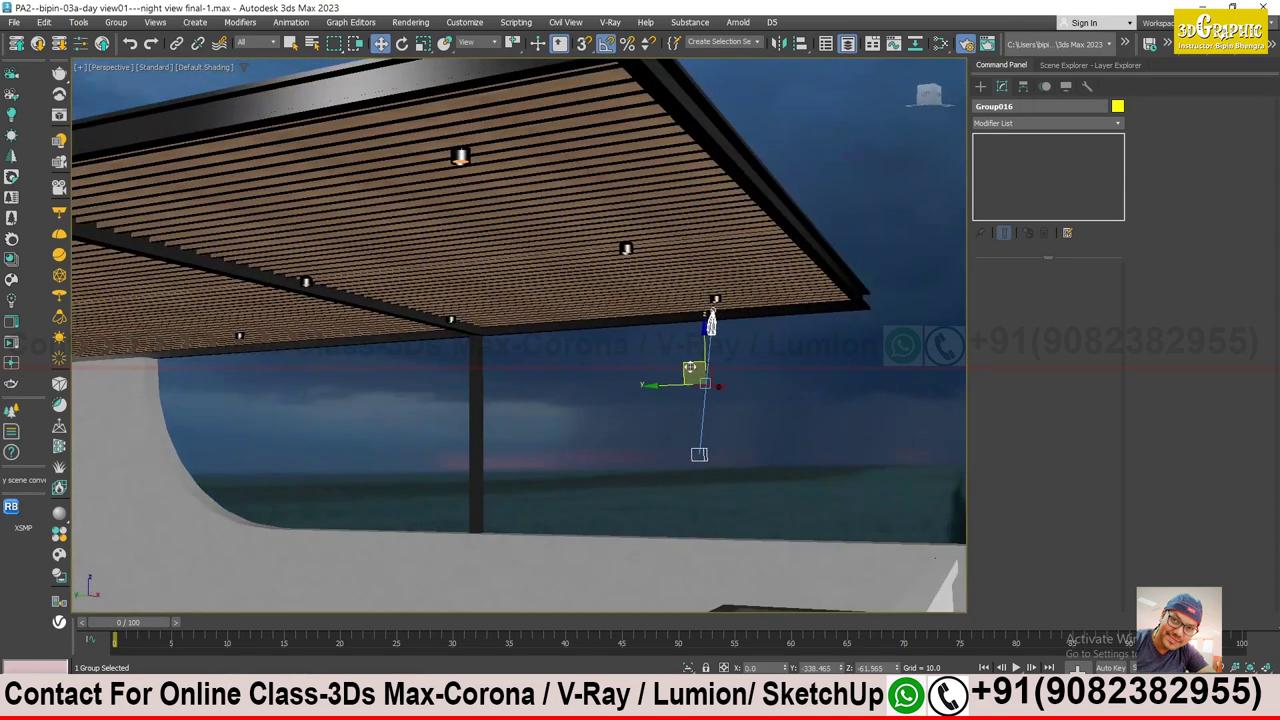
pyautogui.scroll(-3, 700, 380)
pyautogui.keyDown('alt'); pyautogui.moveTo(700, 380); pyautogui.dragTo(756, 408, button='middle'); pyautogui.keyUp('alt')
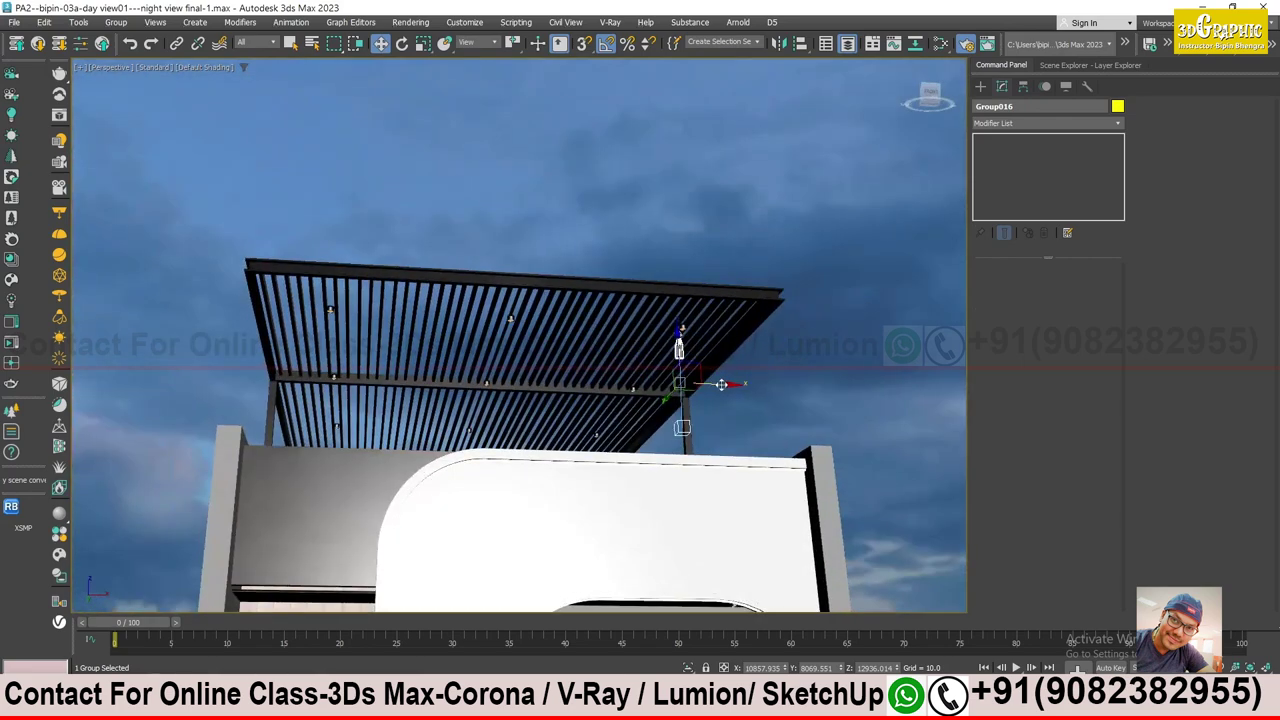
pyautogui.hotkey('ctrl', 'v')
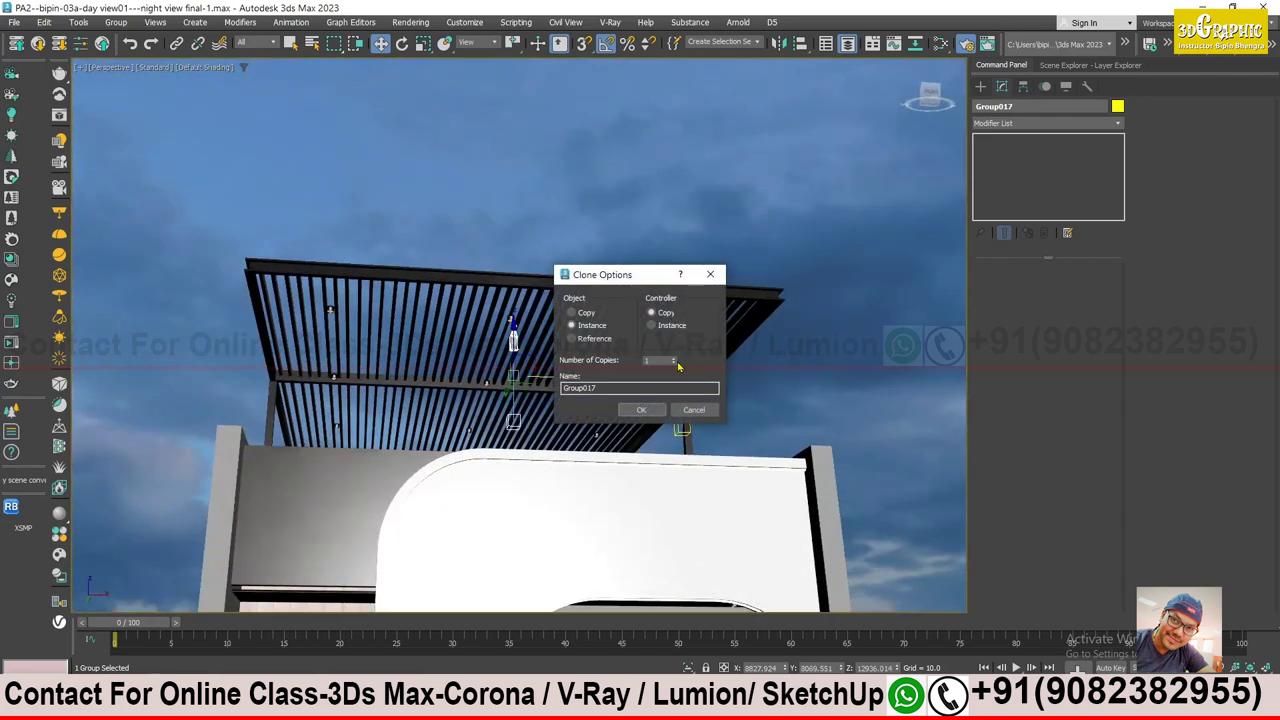
pyautogui.click(641, 411)
pyautogui.moveTo(641, 411)
pyautogui.keyDown('alt'); pyautogui.mouseDown(button='middle')
pyautogui.moveTo(427, 409)
pyautogui.moveTo(493, 392)
pyautogui.mouseUp(button='middle'); pyautogui.keyUp('alt')
# - Instance all three pendant lamps twice further along the pergola
pyautogui.hotkey('ctrl', 'q')
pyautogui.keyDown('shift'); pyautogui.moveTo(472, 347); pyautogui.dragTo(272, 347); pyautogui.keyUp('shift')
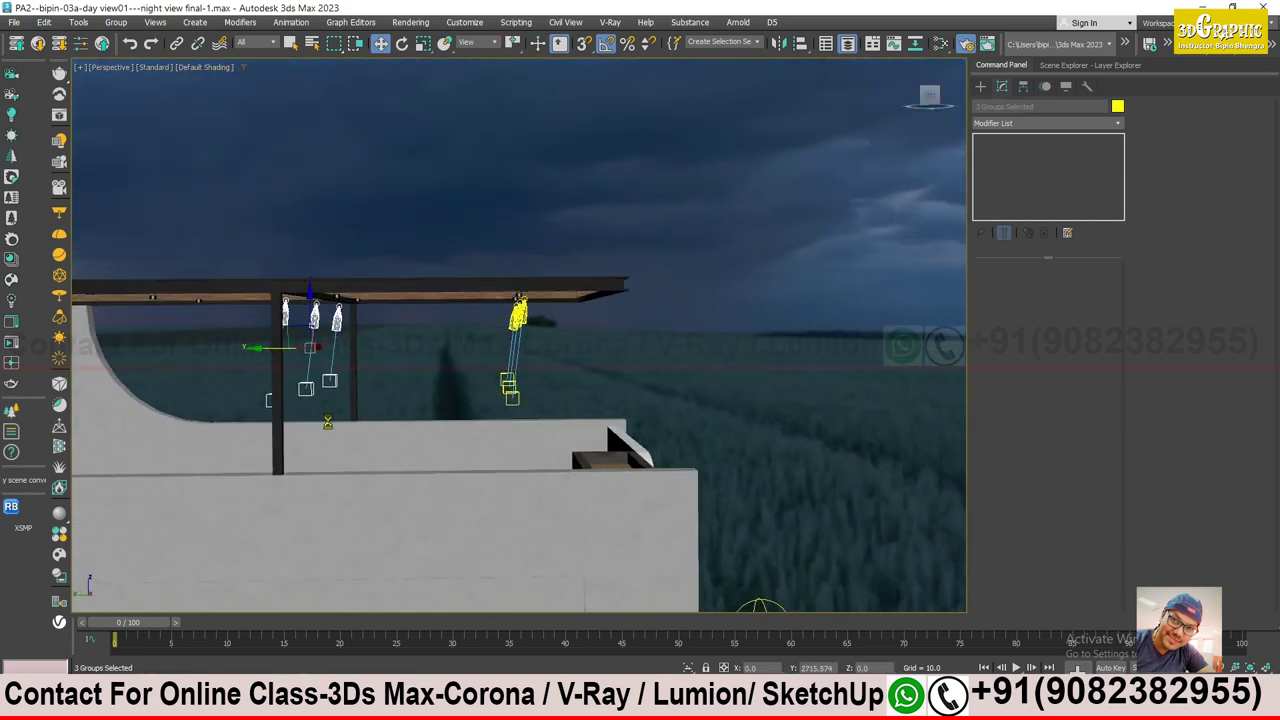
pyautogui.click(642, 411)
pyautogui.keyDown('alt'); pyautogui.moveTo(642, 411); pyautogui.dragTo(517, 383, button='middle'); pyautogui.keyUp('alt')
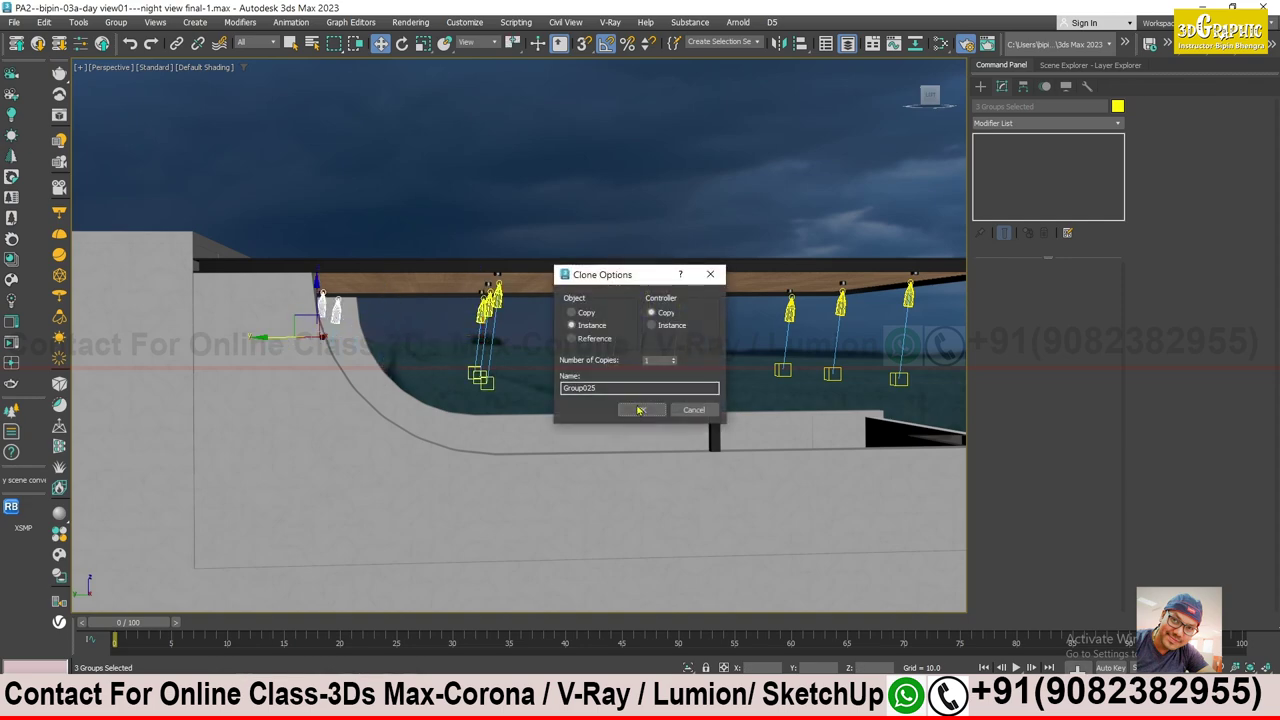
pyautogui.click(645, 410)
pyautogui.keyDown('alt'); pyautogui.moveTo(645, 410); pyautogui.dragTo(663, 413, button='middle'); pyautogui.keyUp('alt')
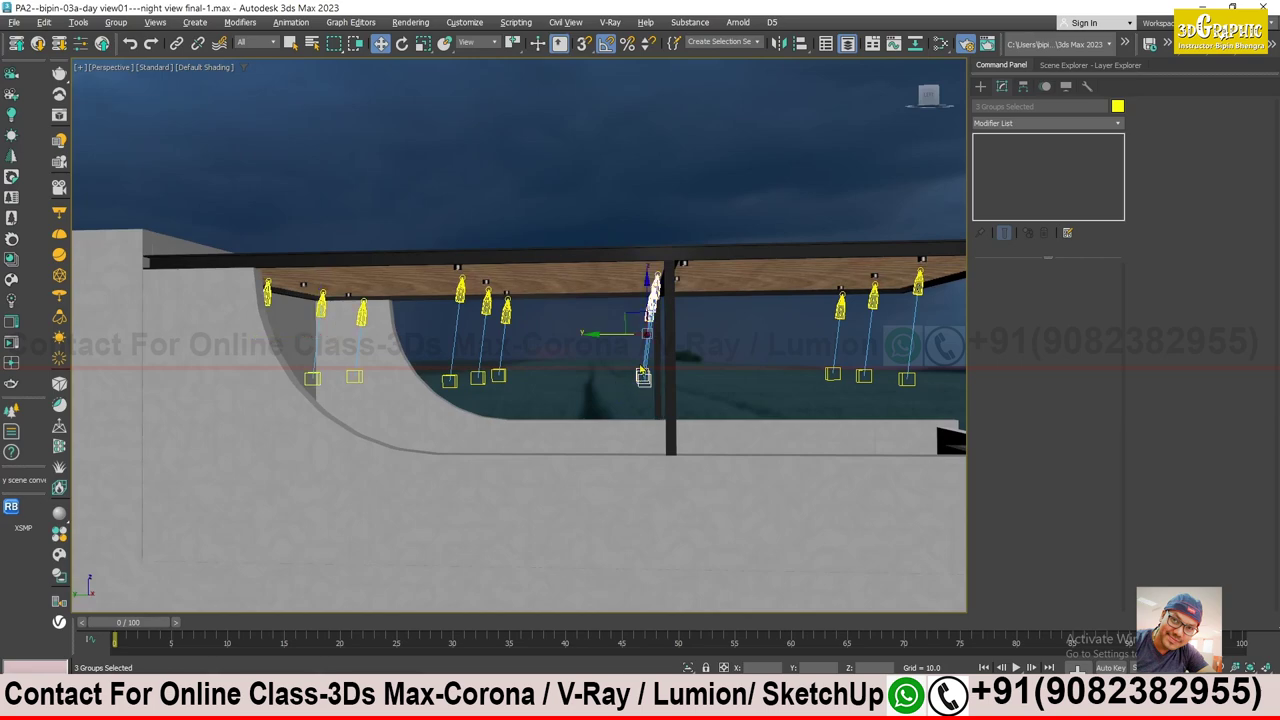
# - Orbit around the pergola and facade to check the row of hanging lamps
pyautogui.keyDown('alt'); pyautogui.moveTo(533, 373); pyautogui.dragTo(725, 370, button='middle'); pyautogui.keyUp('alt')
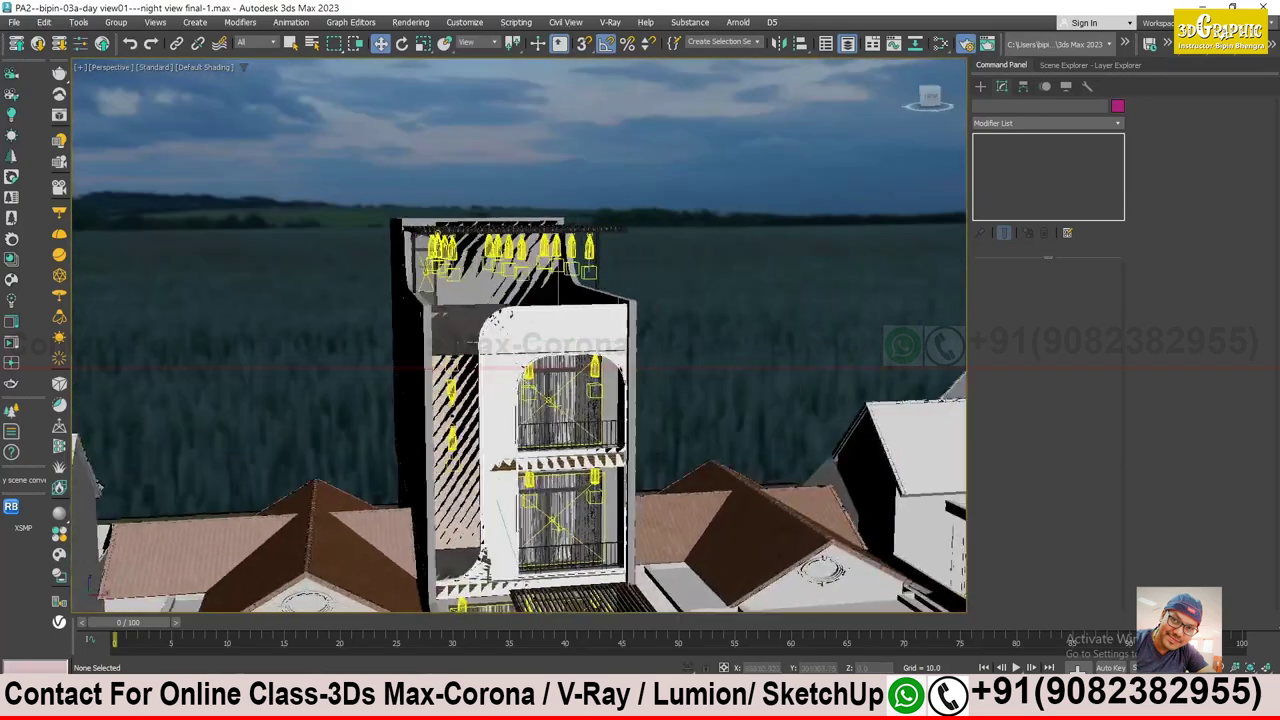
pyautogui.moveTo(497, 313)
pyautogui.keyDown('alt'); pyautogui.mouseDown(button='middle')
pyautogui.moveTo(513, 301)
pyautogui.moveTo(437, 297)
pyautogui.moveTo(454, 307)
pyautogui.moveTo(424, 170)
pyautogui.moveTo(523, 546)
pyautogui.mouseUp(button='middle'); pyautogui.keyUp('alt')
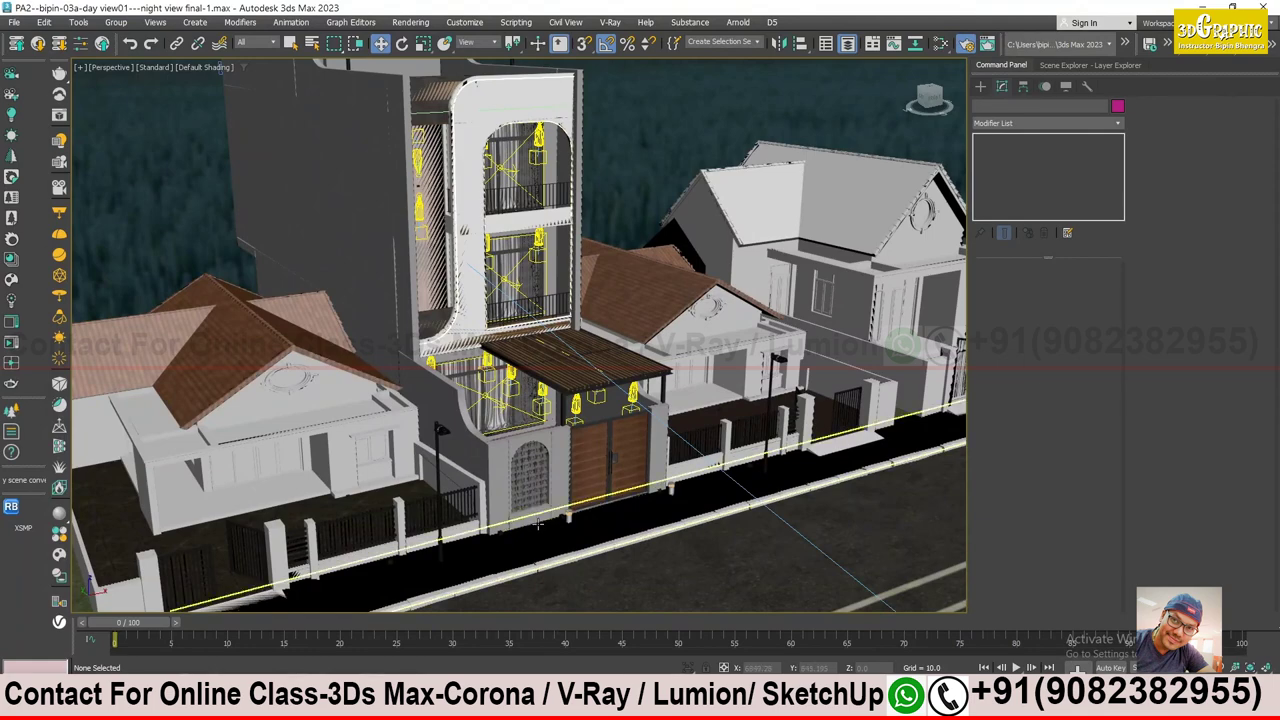
pyautogui.keyDown('alt'); pyautogui.moveTo(537, 522); pyautogui.dragTo(514, 340, button='middle'); pyautogui.keyUp('alt')
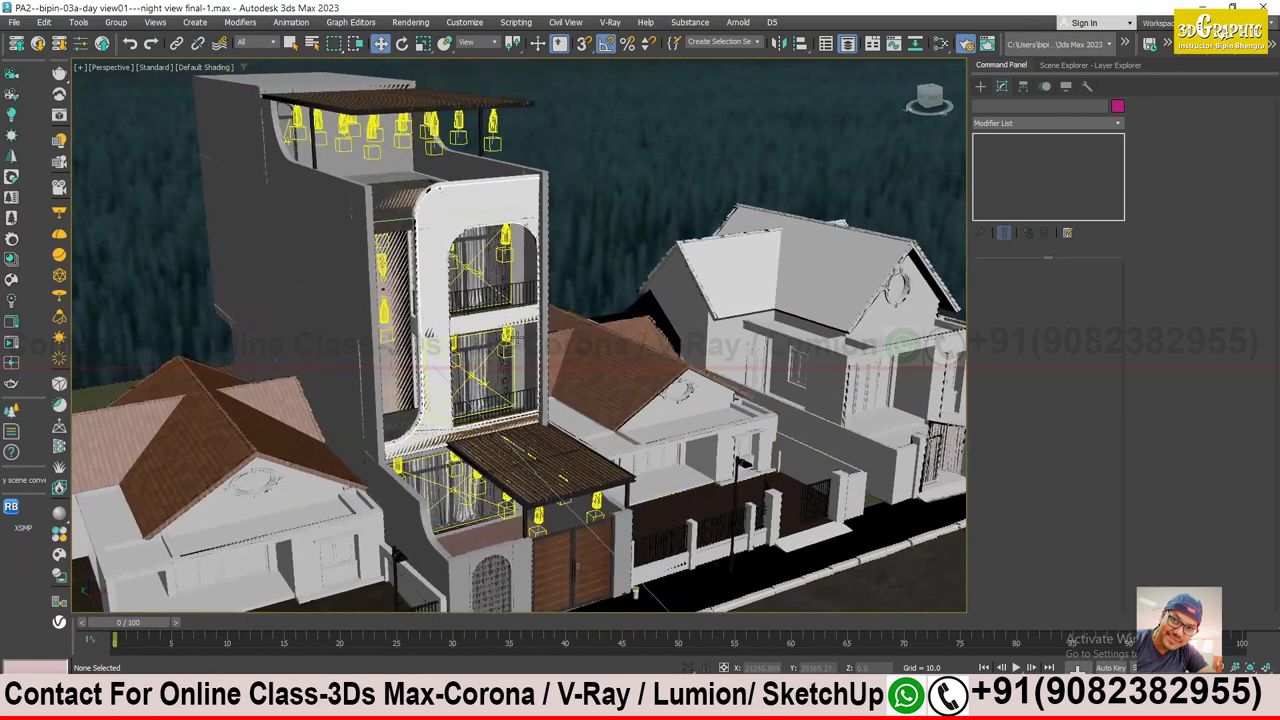
pyautogui.keyDown('alt'); pyautogui.moveTo(313, 292); pyautogui.dragTo(305, 262, button='middle'); pyautogui.keyUp('alt')
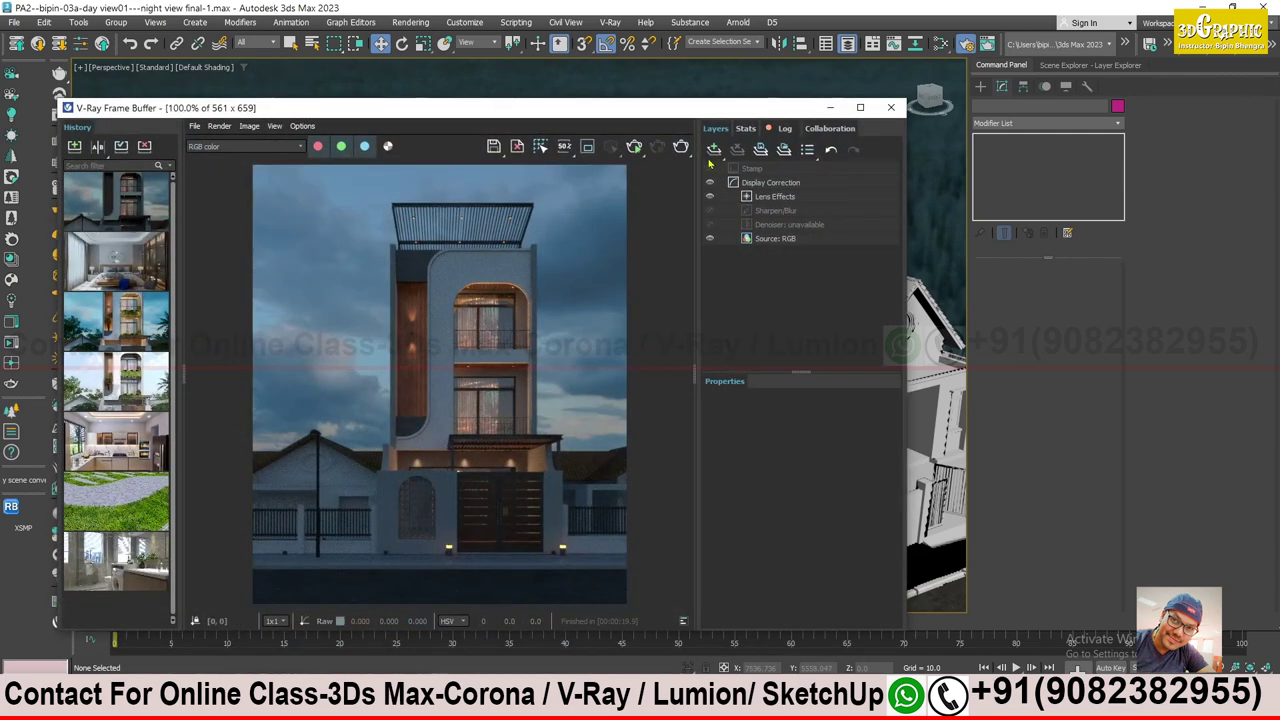
pyautogui.click(636, 148)
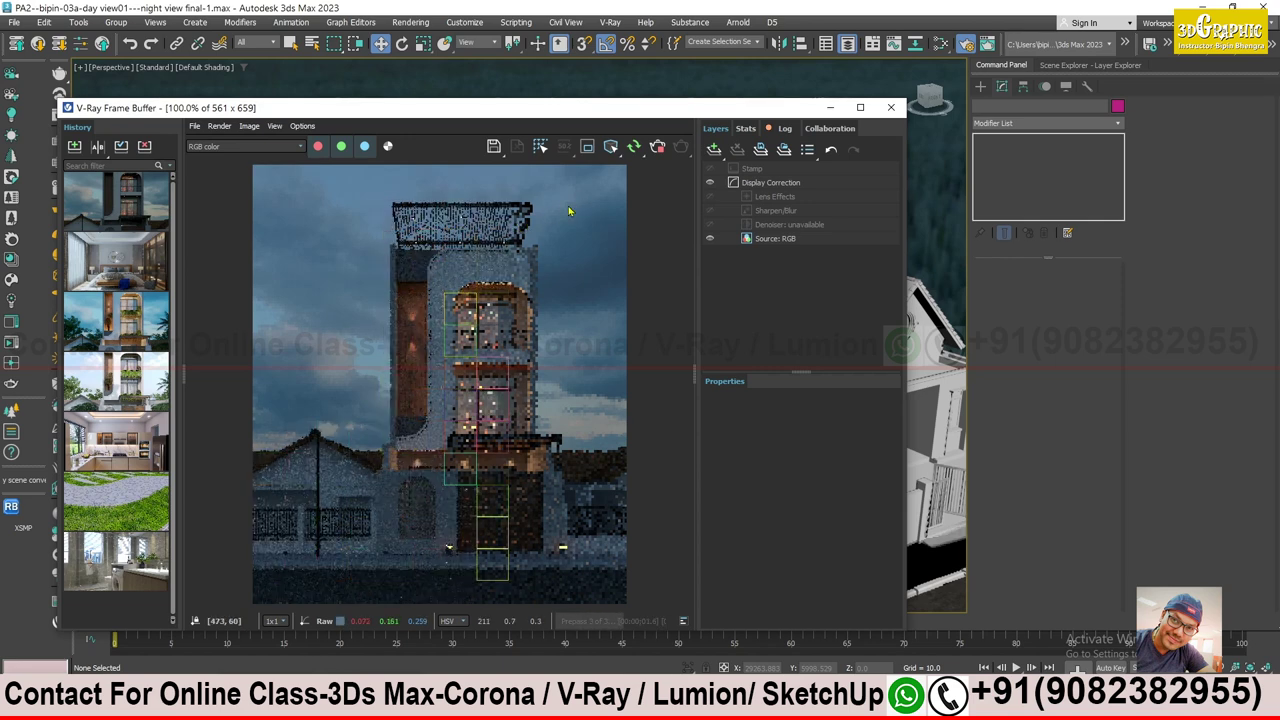
pyautogui.click(663, 148)
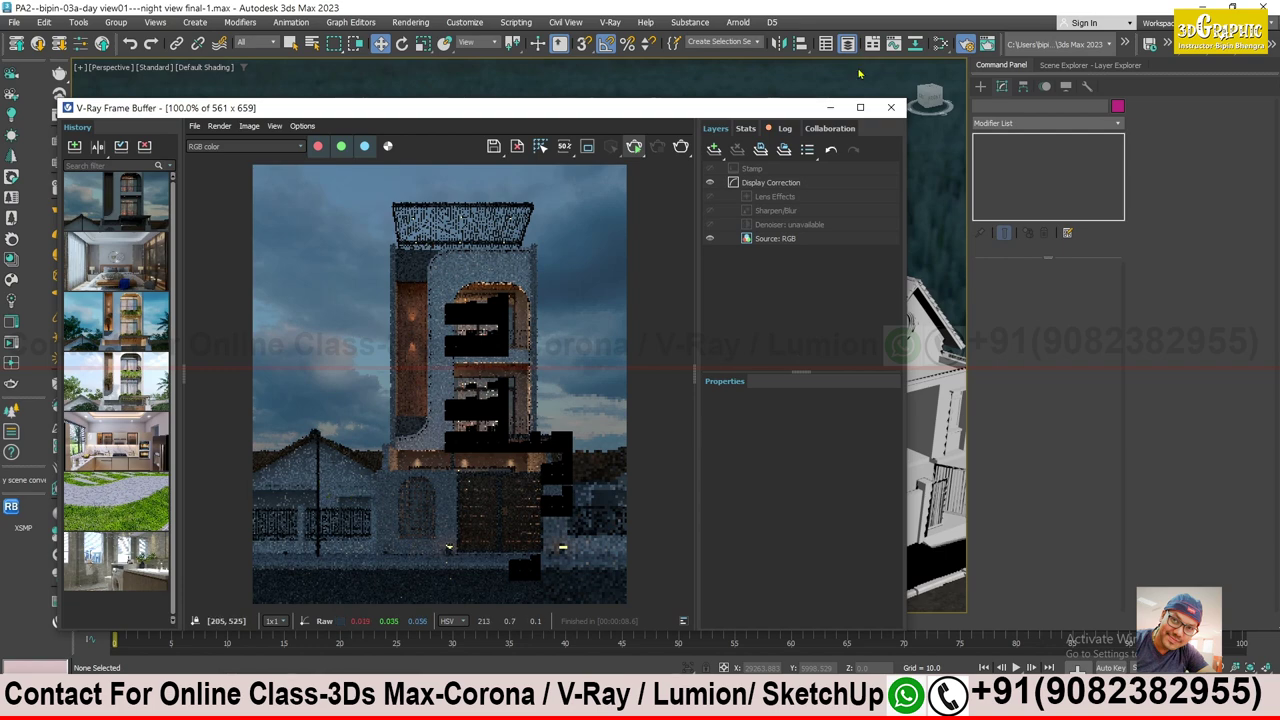
pyautogui.click(832, 106)
pyautogui.moveTo(600, 300)
pyautogui.mouseDown(button='middle')
pyautogui.moveTo(629, 363)
pyautogui.moveTo(663, 289)
pyautogui.moveTo(570, 282)
pyautogui.mouseUp(button='middle')
pyautogui.scroll(5, 570, 282)
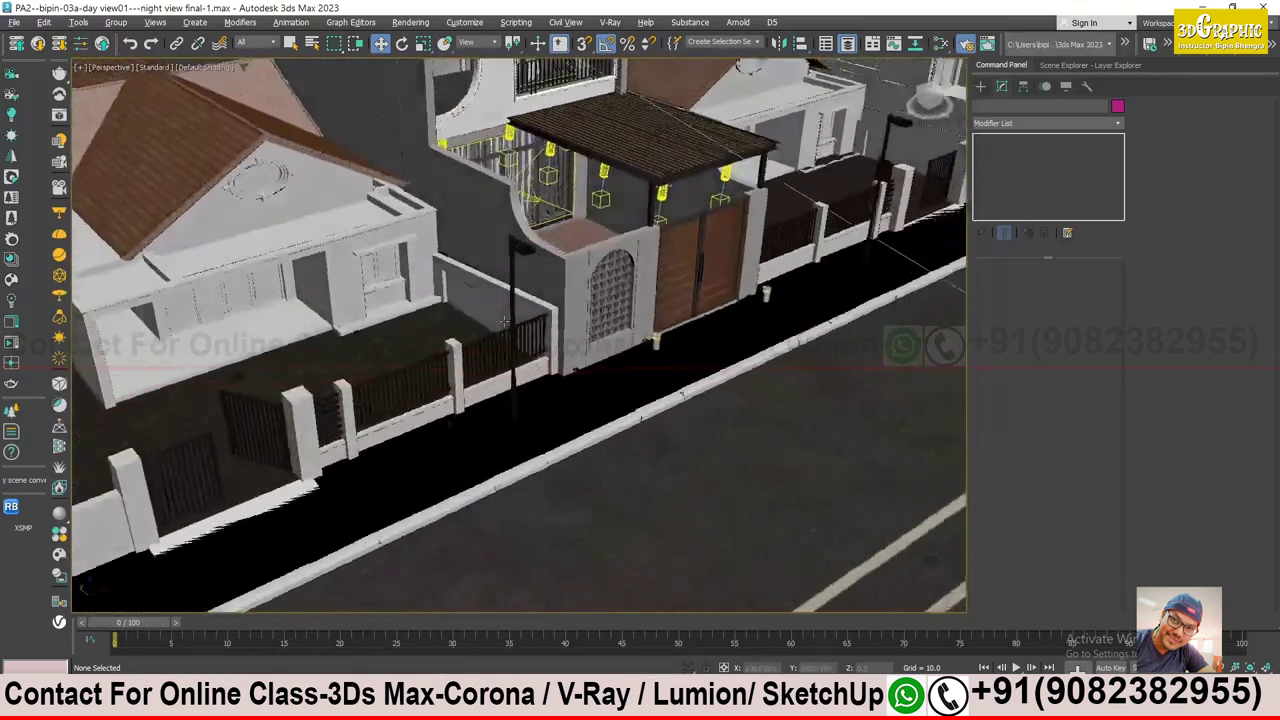
# - Select the street lamp post and orbit down to the neighbouring white house
pyautogui.click(530, 290)
pyautogui.keyDown('alt'); pyautogui.moveTo(540, 290); pyautogui.dragTo(713, 356, button='middle'); pyautogui.keyUp('alt')
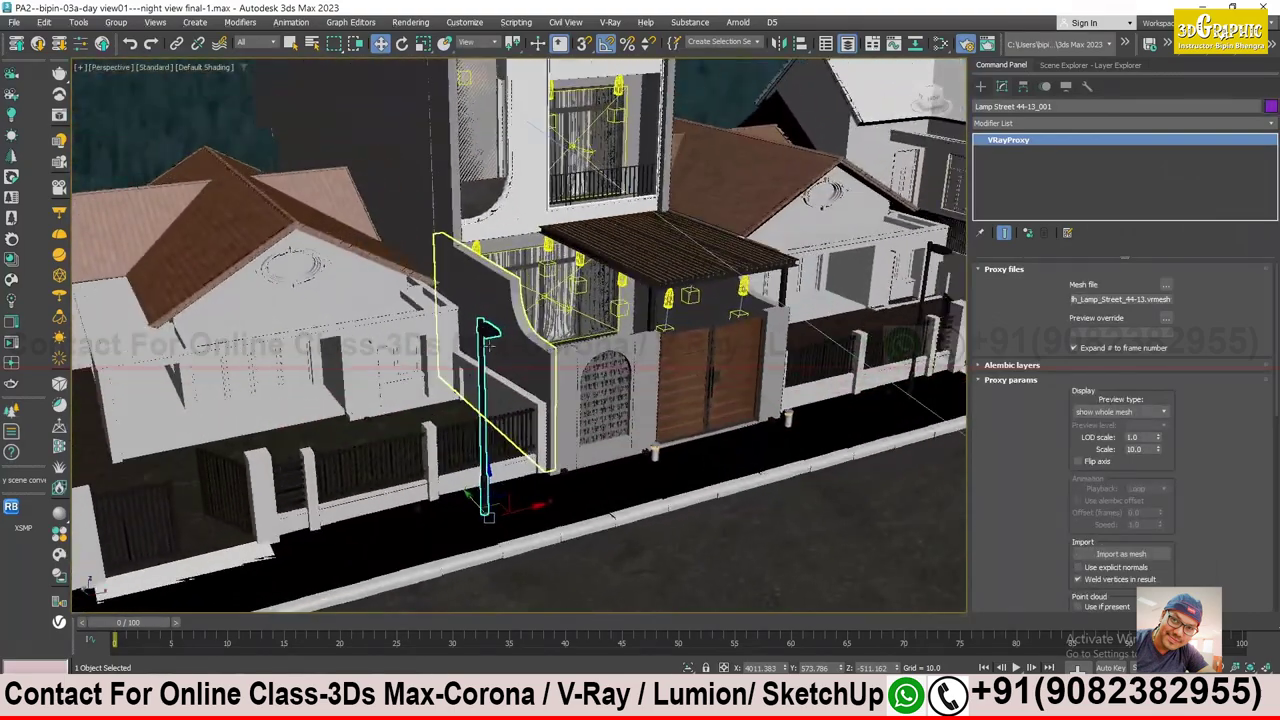
pyautogui.scroll(-3, 713, 356)
pyautogui.keyDown('alt'); pyautogui.moveTo(500, 383); pyautogui.dragTo(551, 349, button='middle'); pyautogui.keyUp('alt')
pyautogui.scroll(3, 530, 355)
pyautogui.scroll(3, 545, 350)
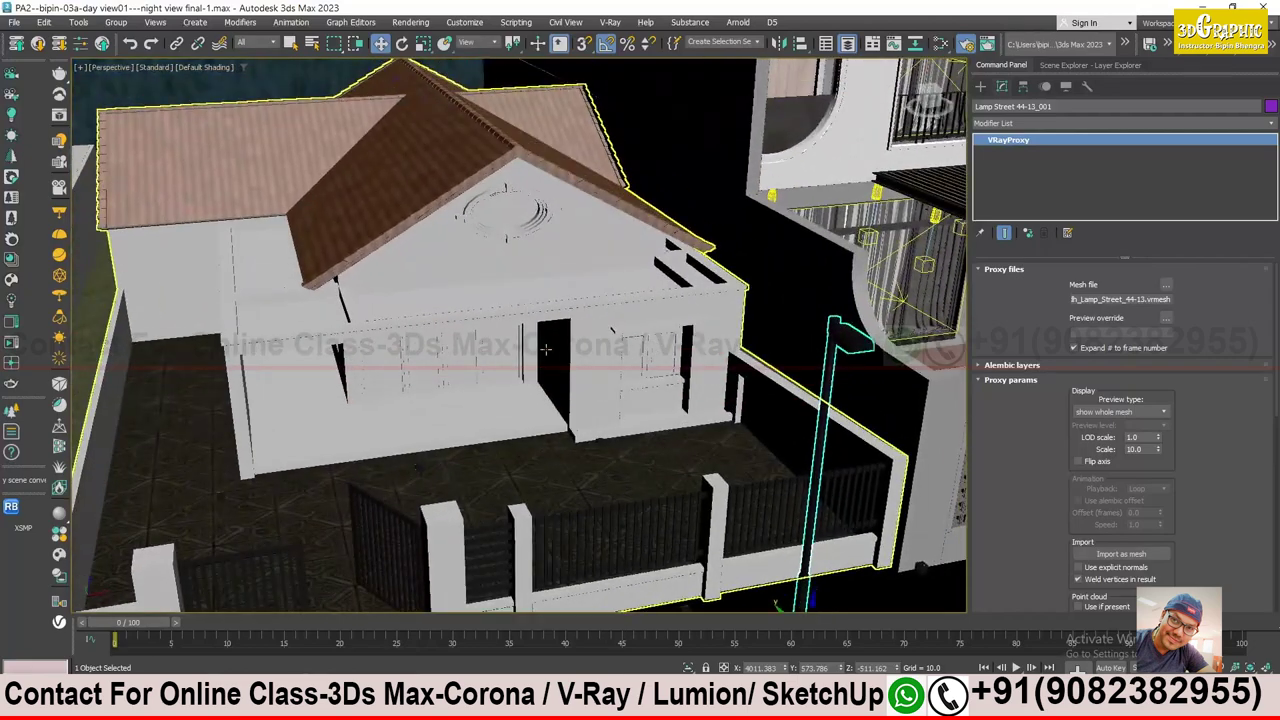
pyautogui.scroll(-3, 652, 349)
pyautogui.moveTo(650, 360); pyautogui.dragTo(648, 440, button='middle')
# - Copy an existing plane light onto the neighbouring house as an independent Copy
pyautogui.click(643, 390)
pyautogui.keyDown('shift'); pyautogui.moveTo(678, 312); pyautogui.dragTo(505, 440); pyautogui.keyUp('shift')
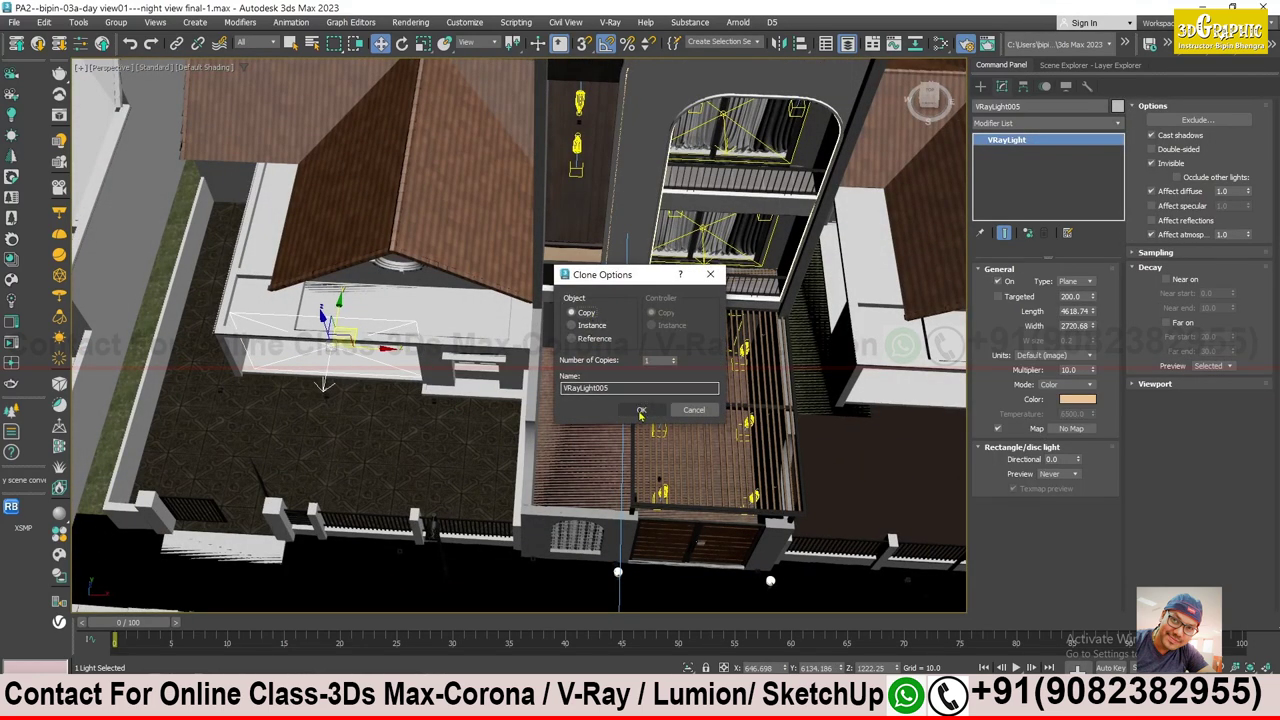
pyautogui.click(641, 413)
pyautogui.keyDown('alt'); pyautogui.moveTo(641, 413); pyautogui.dragTo(400, 400, button='middle'); pyautogui.keyUp('alt')
pyautogui.scroll(2, 330, 390)
pyautogui.scroll(2, 320, 390)
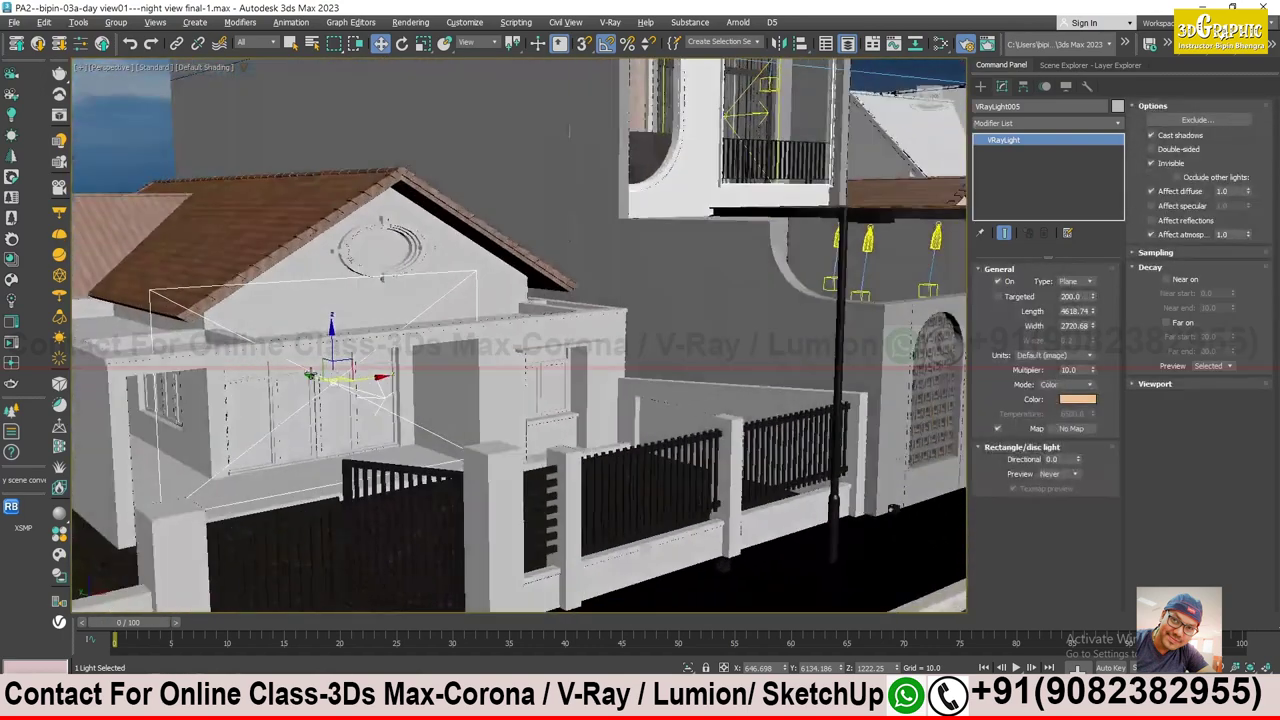
pyautogui.scroll(2, 313, 390)
pyautogui.moveTo(313, 390); pyautogui.dragTo(400, 386, button='middle')
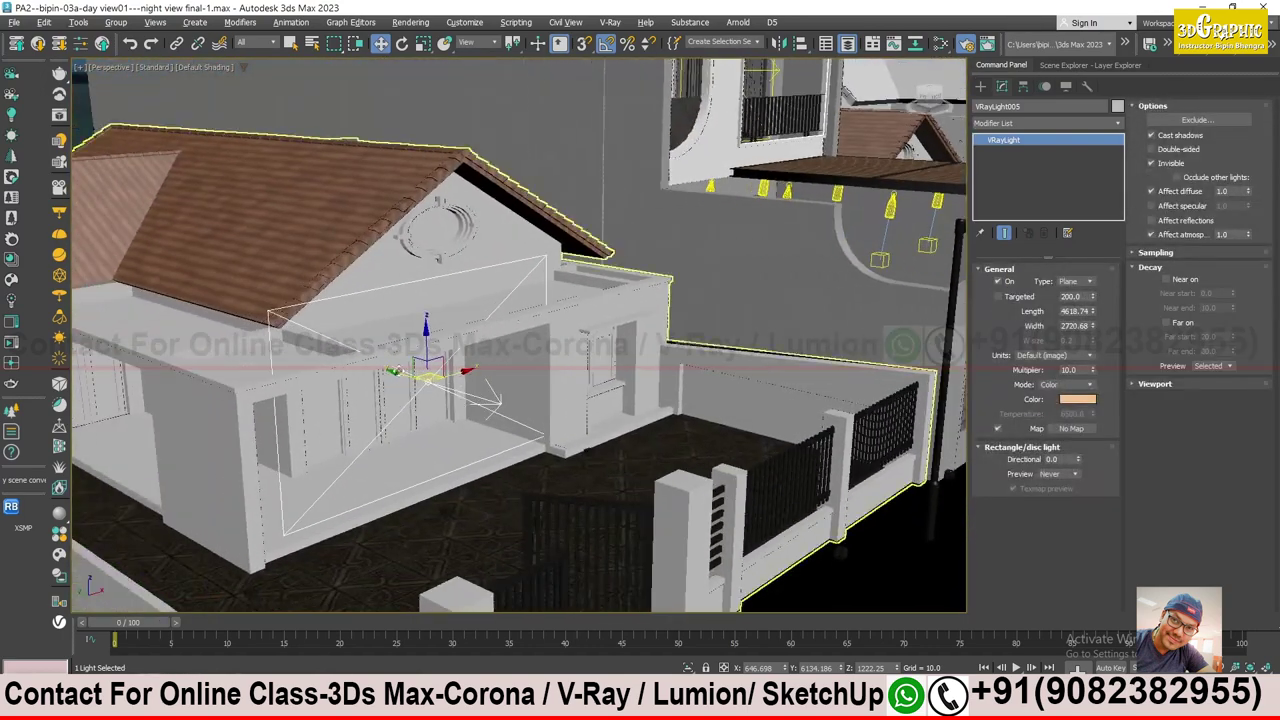
pyautogui.moveTo(432, 337)
pyautogui.keyDown('alt'); pyautogui.mouseDown(button='middle')
pyautogui.moveTo(439, 373)
pyautogui.moveTo(470, 350)
pyautogui.mouseUp(button='middle'); pyautogui.keyUp('alt')
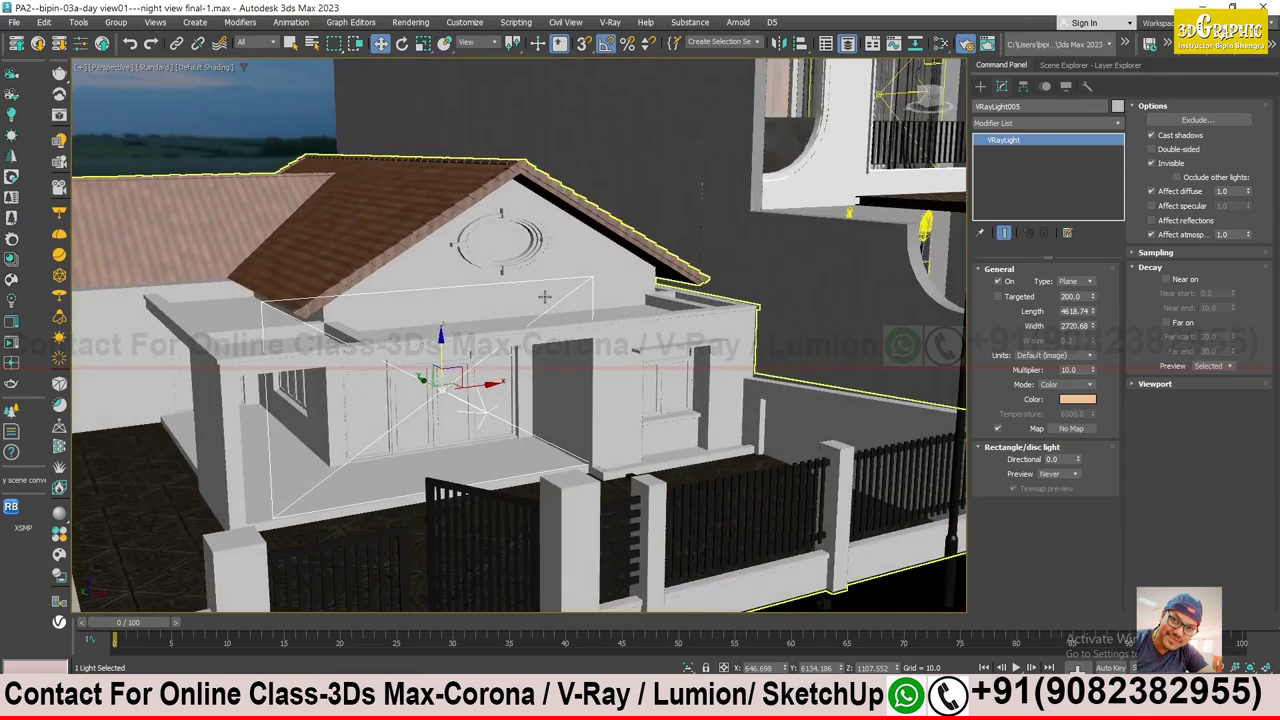
# - Resize the copied light to 3009.81 by 1800.44 and lower it over the porch
pyautogui.moveTo(1094, 327); pyautogui.dragTo(1096, 390)
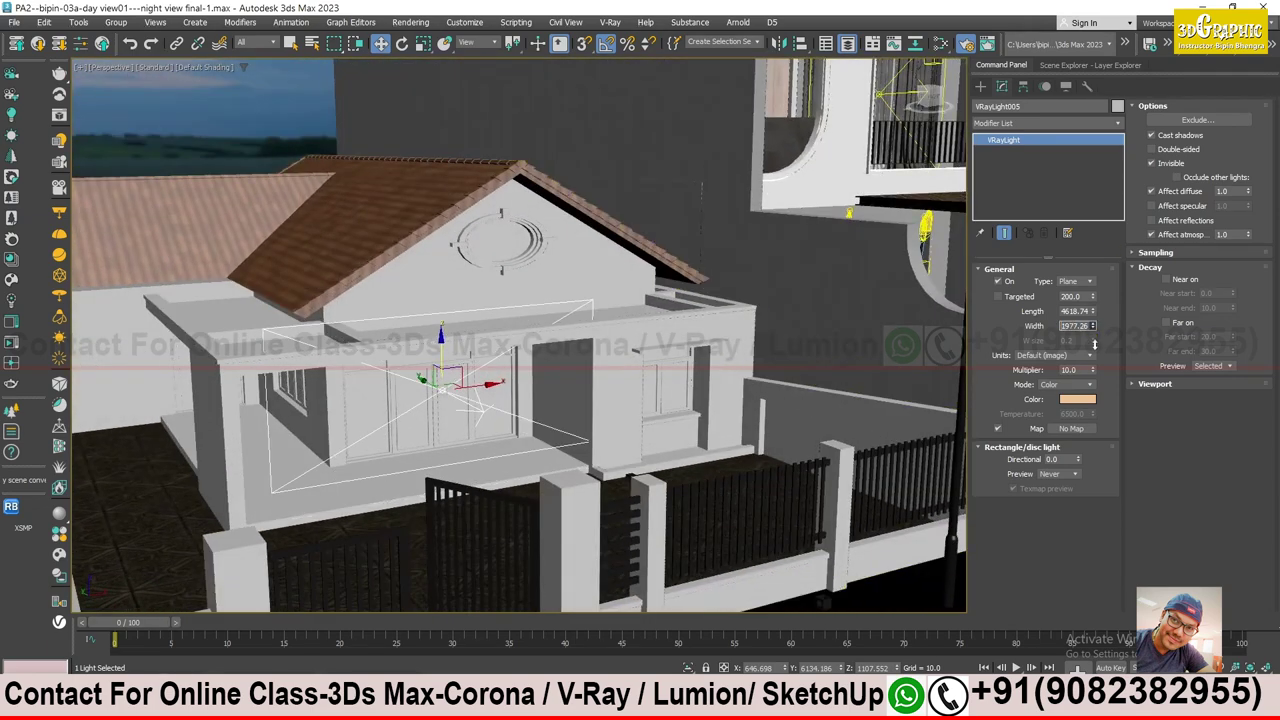
pyautogui.keyDown('alt'); pyautogui.moveTo(470, 360); pyautogui.dragTo(497, 354, button='middle'); pyautogui.keyUp('alt')
pyautogui.moveTo(424, 340)
pyautogui.mouseDown()
pyautogui.moveTo(430, 388)
pyautogui.moveTo(281, 388)
pyautogui.mouseUp()
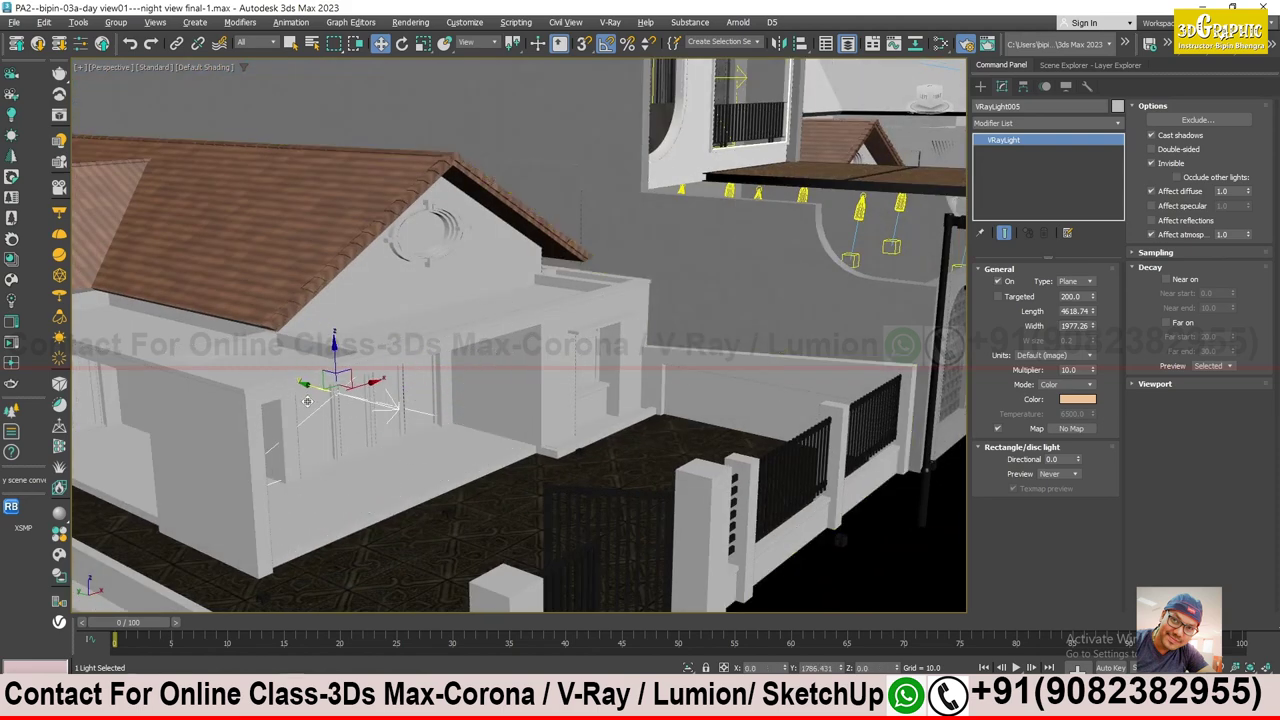
pyautogui.keyDown('alt'); pyautogui.moveTo(326, 409); pyautogui.dragTo(1014, 447, button='middle'); pyautogui.keyUp('alt')
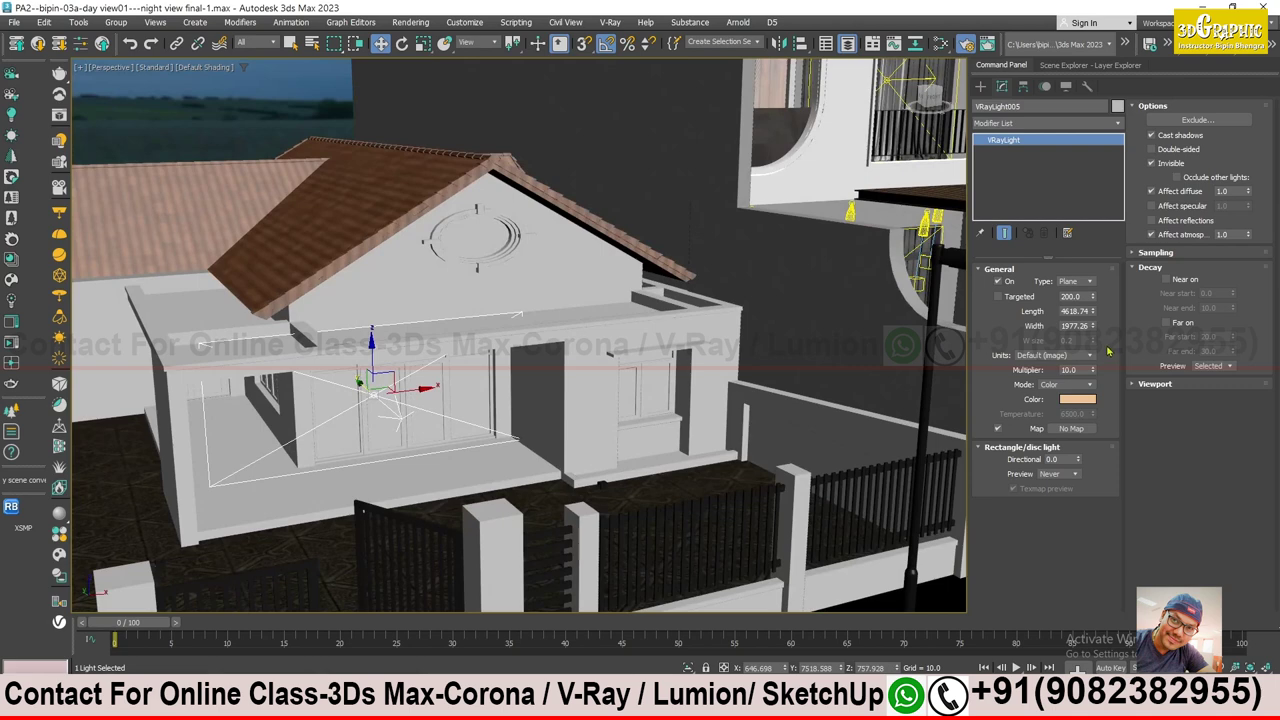
pyautogui.moveTo(1093, 329); pyautogui.dragTo(1096, 336)
pyautogui.moveTo(372, 344); pyautogui.dragTo(372, 352)
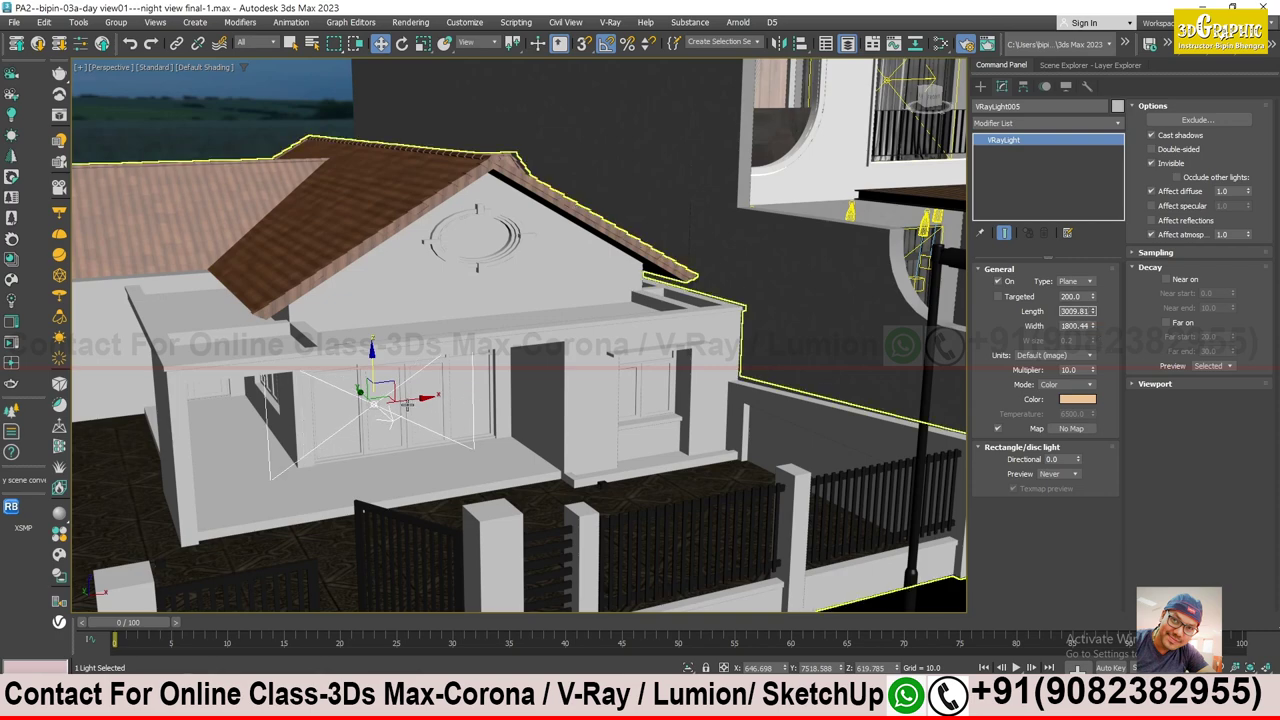
# - Slide the light along the porch and drag a clone to the porch's other side
pyautogui.moveTo(697, 395)
pyautogui.keyDown('alt'); pyautogui.mouseDown(button='middle')
pyautogui.moveTo(477, 397)
pyautogui.moveTo(440, 410)
pyautogui.mouseUp(button='middle'); pyautogui.keyUp('alt')
pyautogui.moveTo(383, 393); pyautogui.dragTo(365, 380)
pyautogui.moveTo(374, 384)
pyautogui.keyDown('alt'); pyautogui.mouseDown(button='middle')
pyautogui.moveTo(492, 455)
pyautogui.moveTo(470, 520)
pyautogui.mouseUp(button='middle'); pyautogui.keyUp('alt')
pyautogui.moveTo(525, 375)
pyautogui.keyDown('shift'); pyautogui.mouseDown()
pyautogui.moveTo(368, 340)
pyautogui.moveTo(383, 330)
pyautogui.mouseUp(); pyautogui.keyUp('shift')
# - Confirm the second porch light clone and frame the roof and small front house
pyautogui.click(641, 410)
pyautogui.moveTo(652, 413)
pyautogui.keyDown('alt'); pyautogui.mouseDown(button='middle')
pyautogui.moveTo(441, 427)
pyautogui.moveTo(385, 396)
pyautogui.mouseUp(button='middle'); pyautogui.keyUp('alt')
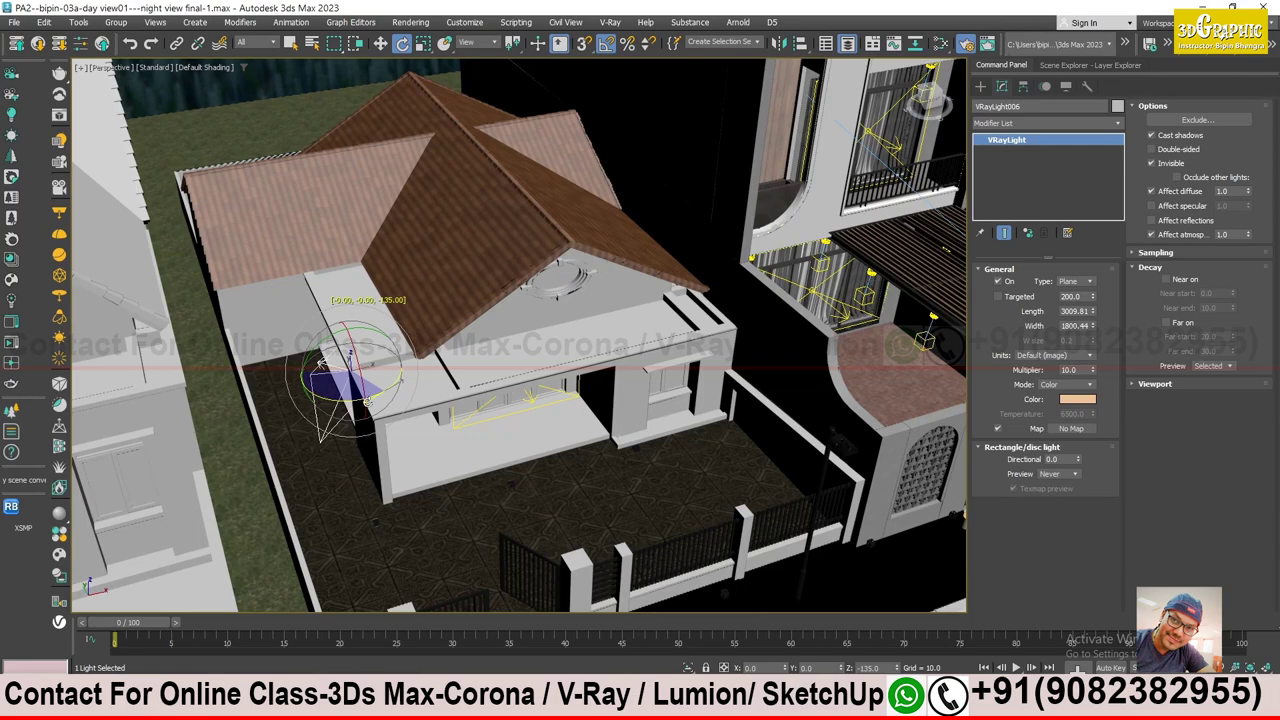
pyautogui.press('w')
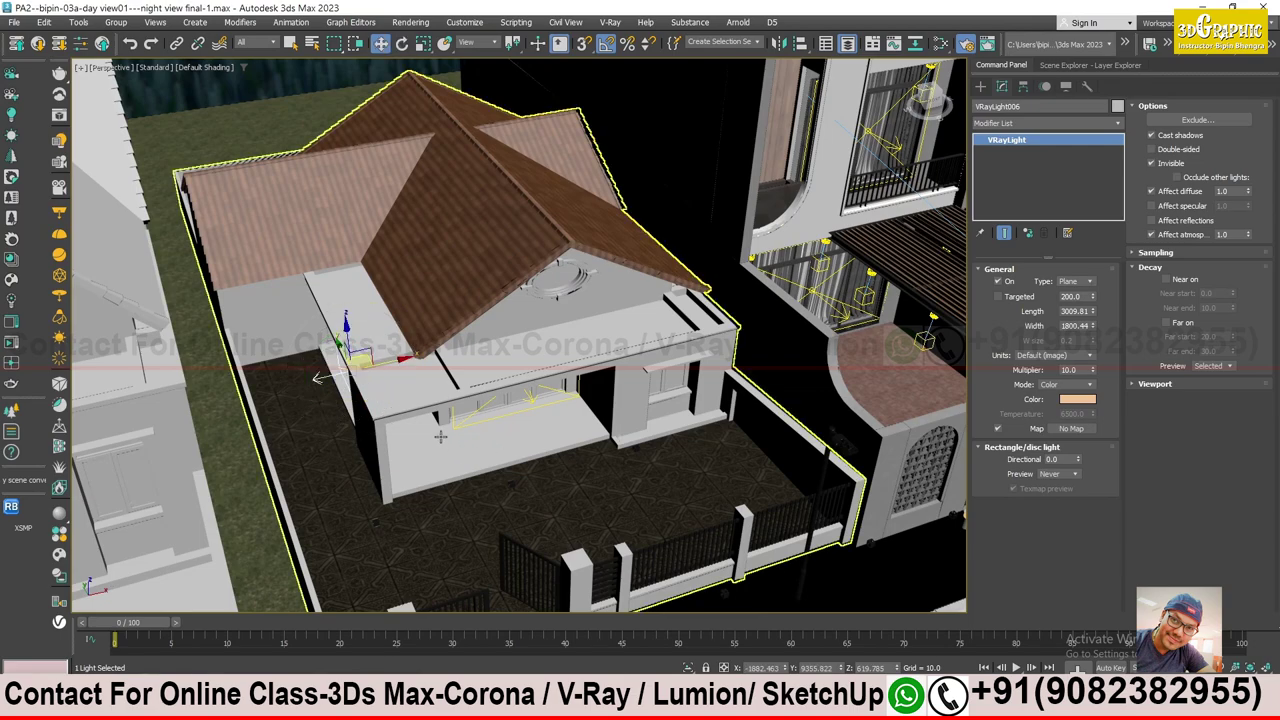
pyautogui.keyDown('alt'); pyautogui.moveTo(316, 378); pyautogui.dragTo(316, 377, button='middle'); pyautogui.keyUp('alt')
pyautogui.scroll(4, 316, 377)
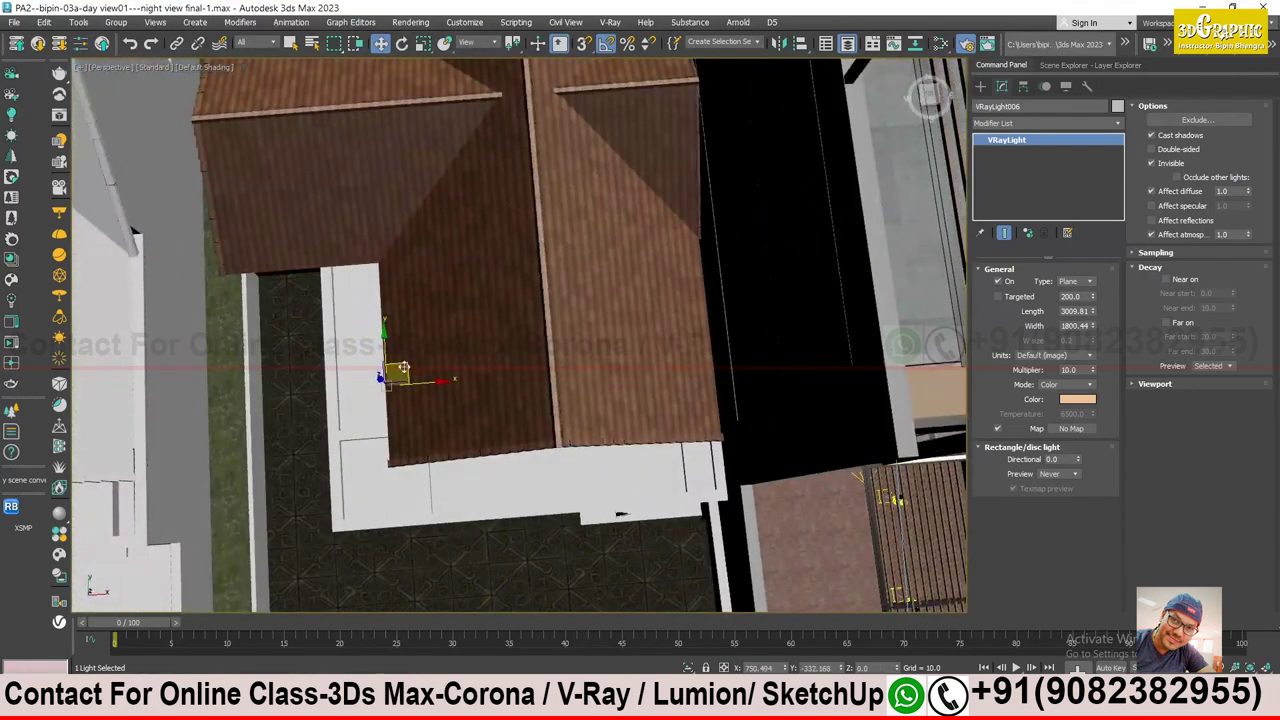
pyautogui.scroll(-3, 403, 368)
pyautogui.keyDown('alt'); pyautogui.moveTo(403, 368); pyautogui.dragTo(442, 392, button='middle'); pyautogui.keyUp('alt')
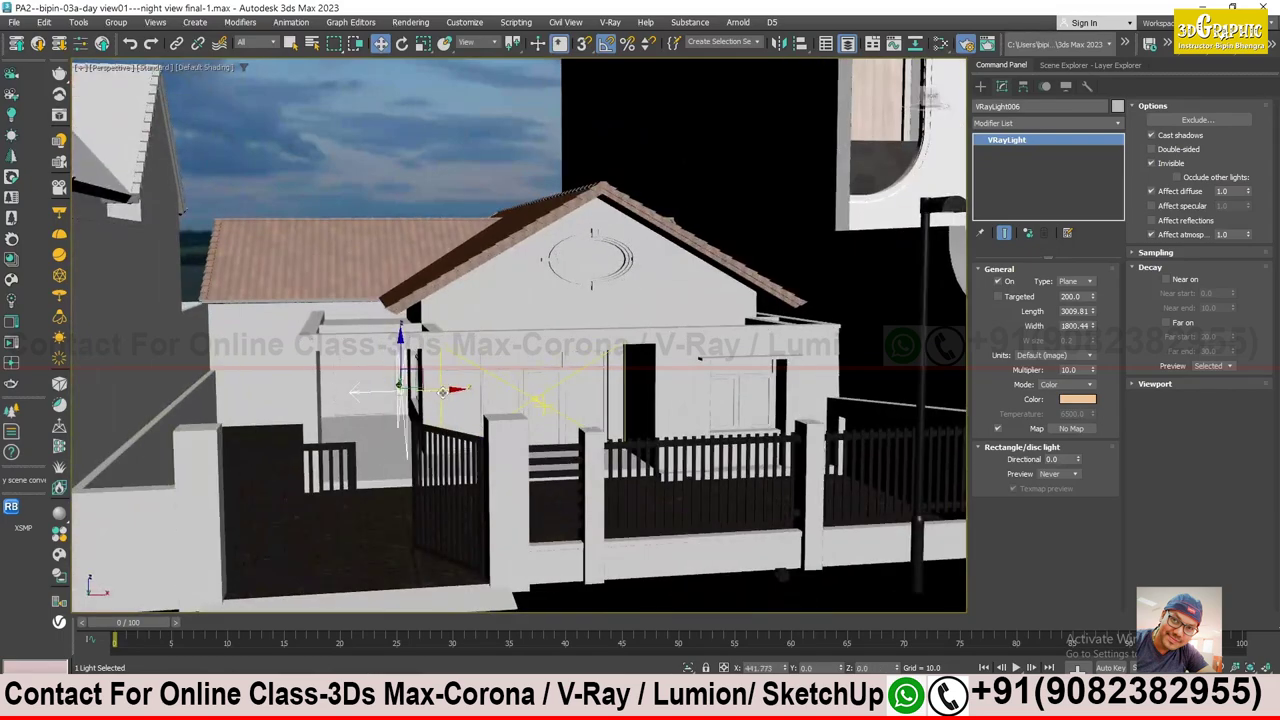
pyautogui.keyDown('alt'); pyautogui.moveTo(427, 411); pyautogui.dragTo(455, 441, button='middle'); pyautogui.keyUp('alt')
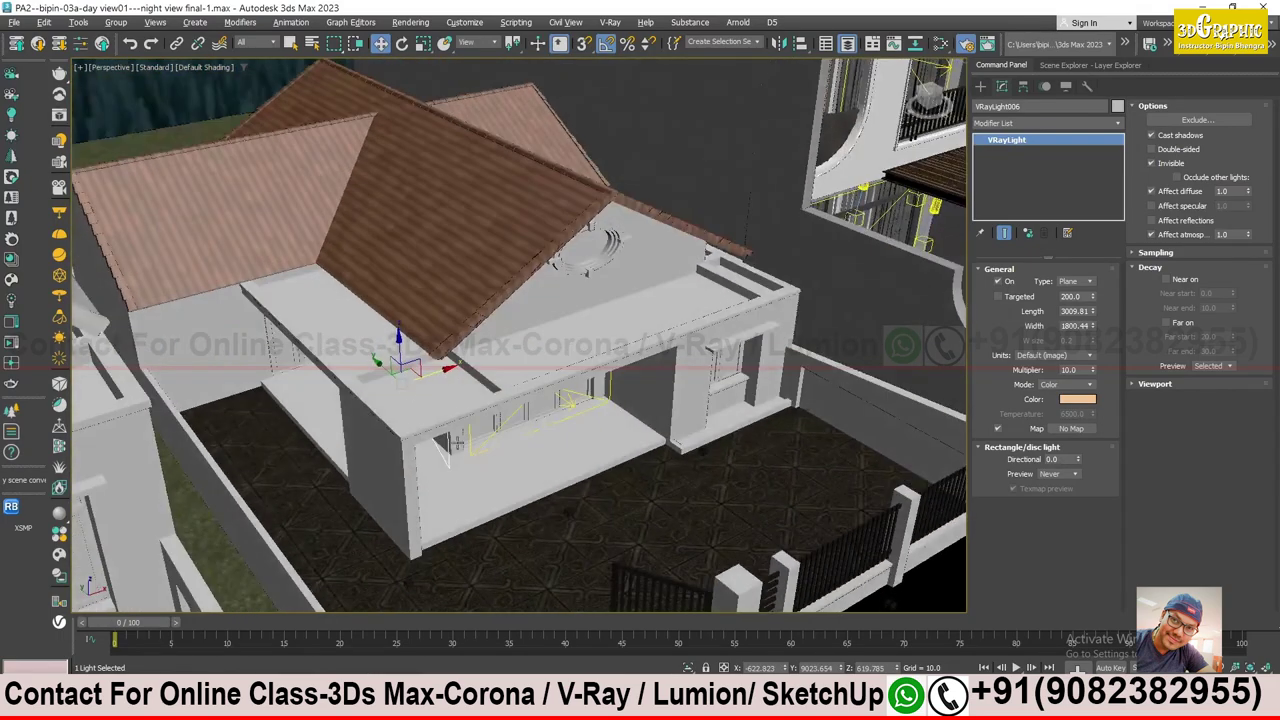
pyautogui.keyDown('alt'); pyautogui.moveTo(369, 355); pyautogui.dragTo(481, 459, button='middle'); pyautogui.keyUp('alt')
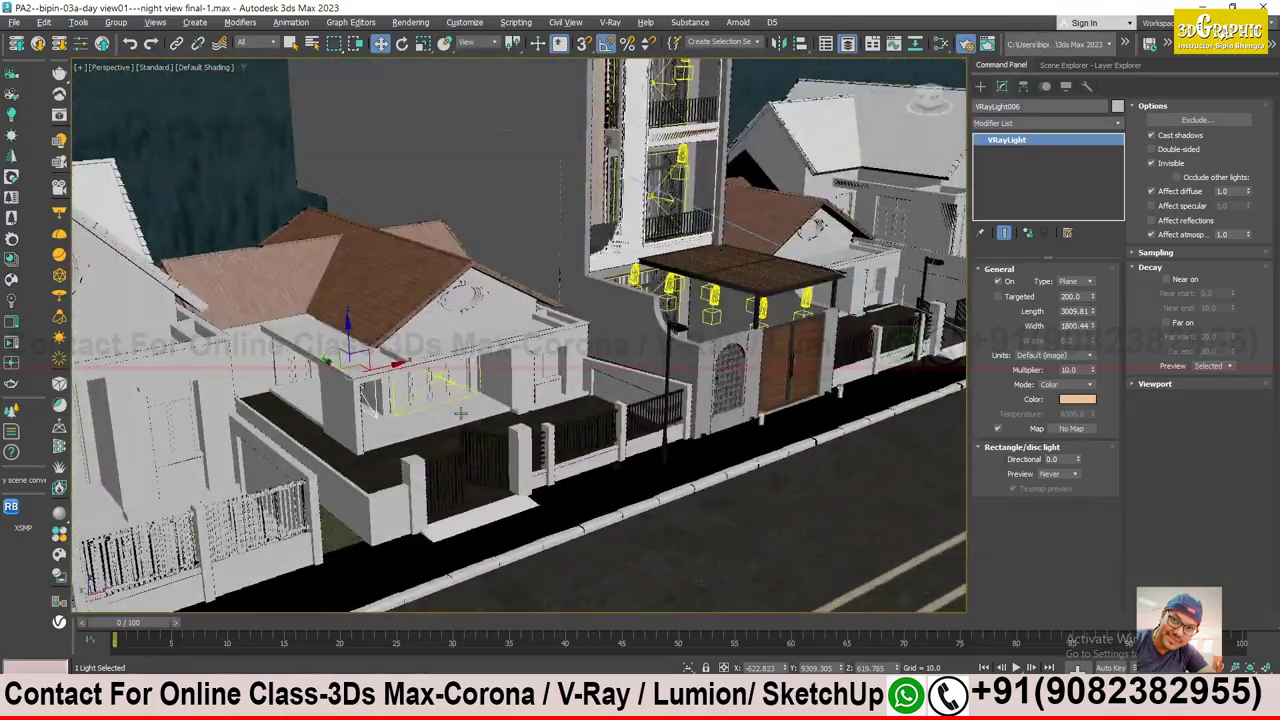
pyautogui.moveTo(481, 459)
pyautogui.keyDown('alt'); pyautogui.mouseDown(button='middle')
pyautogui.moveTo(417, 469)
pyautogui.moveTo(503, 374)
pyautogui.moveTo(401, 369)
pyautogui.moveTo(556, 440)
pyautogui.mouseUp(button='middle'); pyautogui.keyUp('alt')
# - Clone the plane light as VRayLight007 at 1404.91 by 1162.26 and render the night view
pyautogui.click(556, 438)
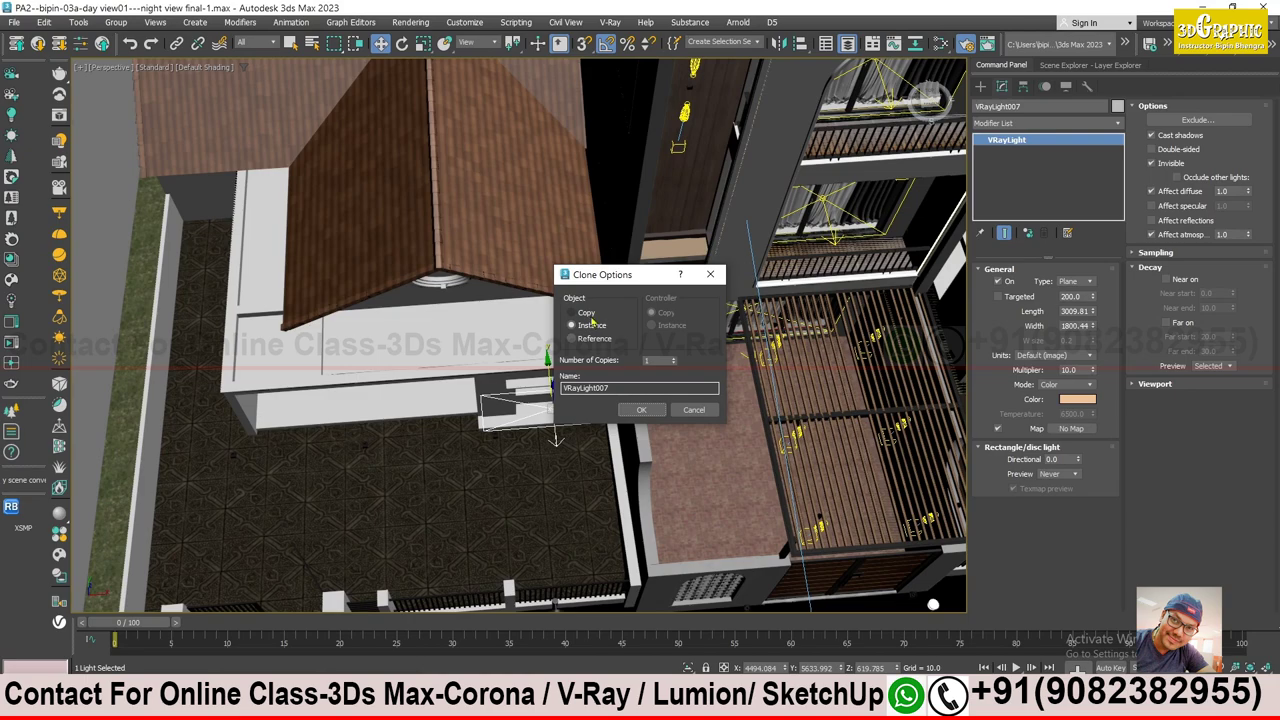
pyautogui.click(640, 412)
pyautogui.moveTo(640, 412)
pyautogui.keyDown('alt'); pyautogui.mouseDown(button='middle')
pyautogui.moveTo(758, 601)
pyautogui.moveTo(1145, 178)
pyautogui.mouseUp(button='middle'); pyautogui.keyUp('alt')
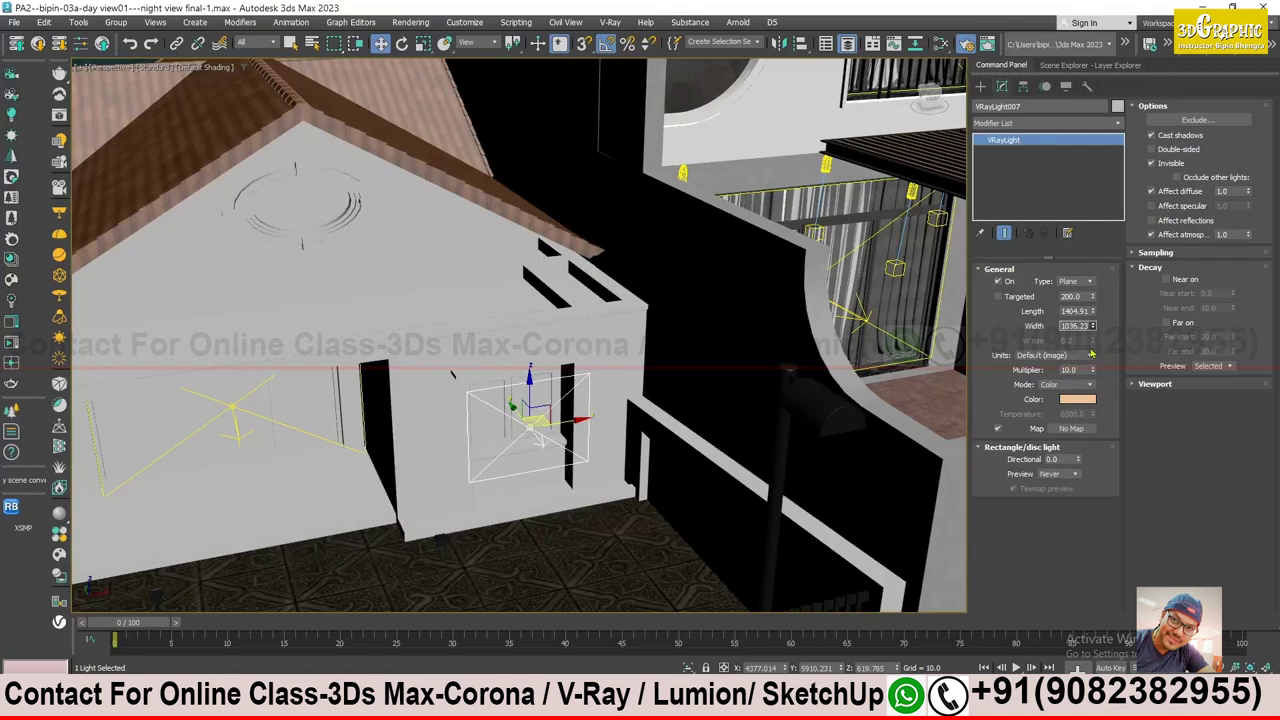
pyautogui.keyDown('alt'); pyautogui.moveTo(1096, 349); pyautogui.dragTo(575, 352, button='middle'); pyautogui.keyUp('alt')
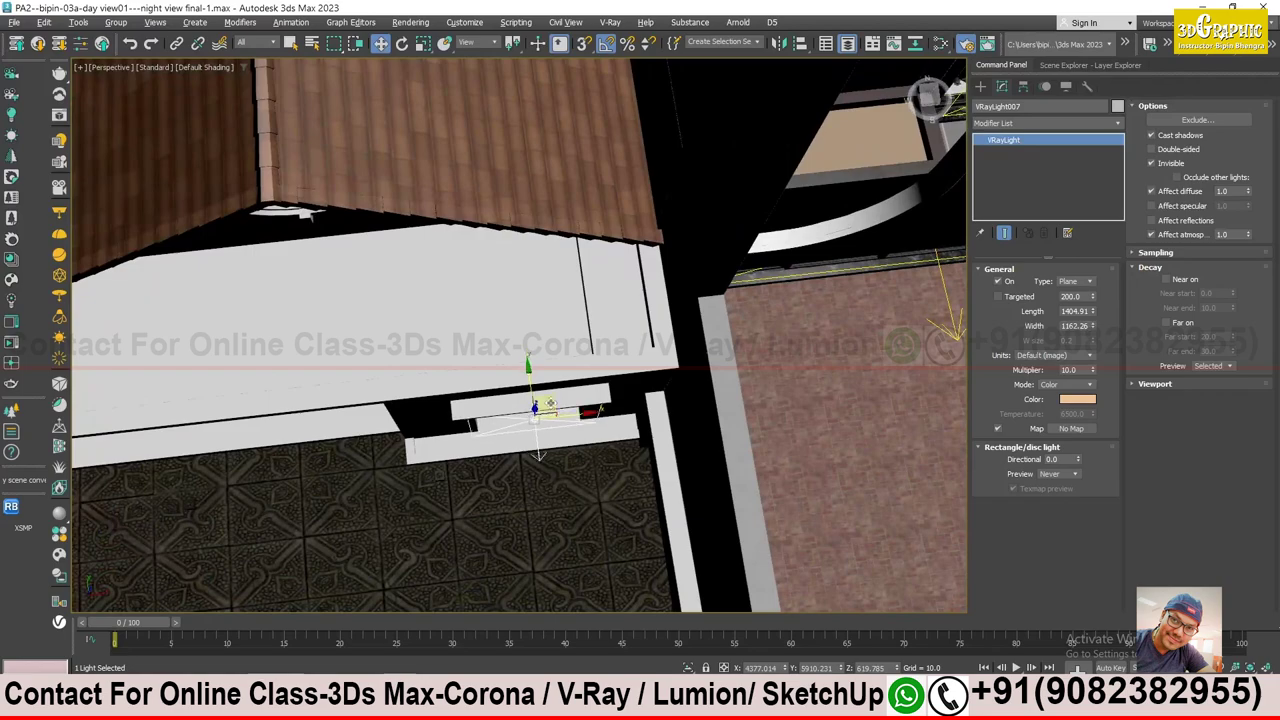
pyautogui.scroll(-6, 549, 414)
pyautogui.keyDown('alt'); pyautogui.moveTo(549, 414); pyautogui.dragTo(549, 330, button='middle'); pyautogui.keyUp('alt')
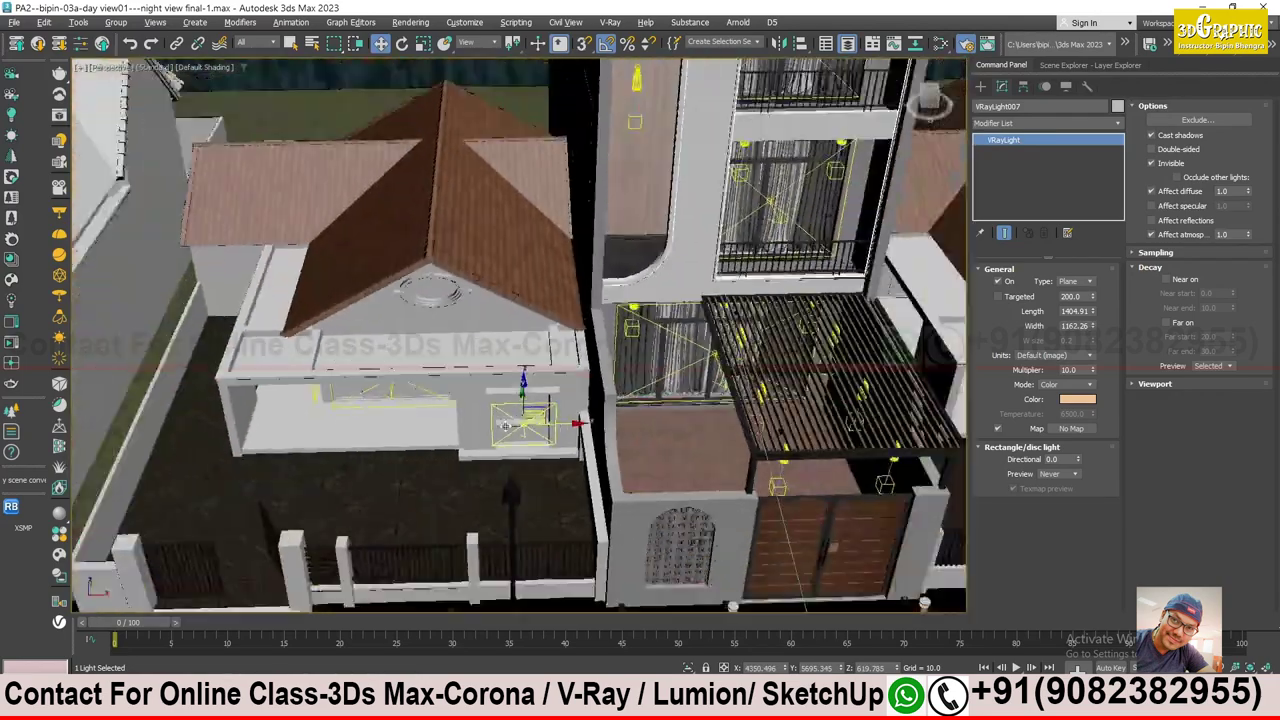
pyautogui.keyDown('alt'); pyautogui.moveTo(515, 410); pyautogui.dragTo(470, 400, button='middle'); pyautogui.keyUp('alt')
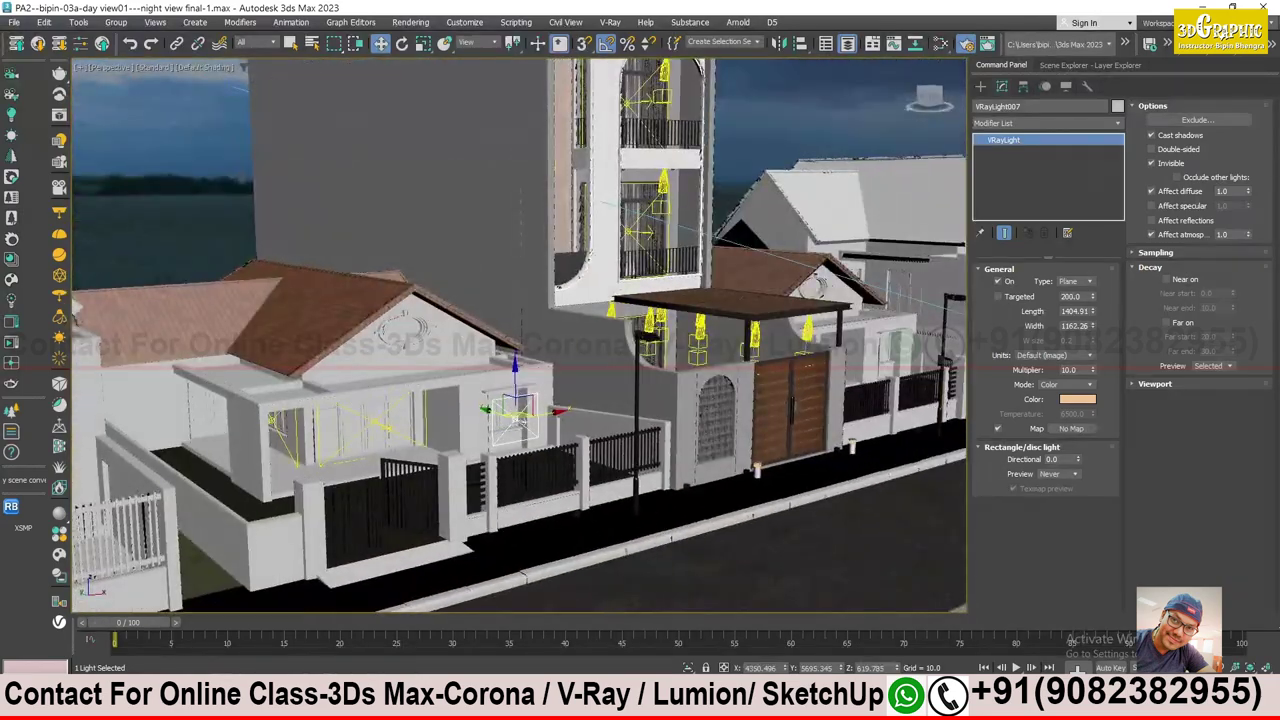
pyautogui.hotkey('shift', 'q')
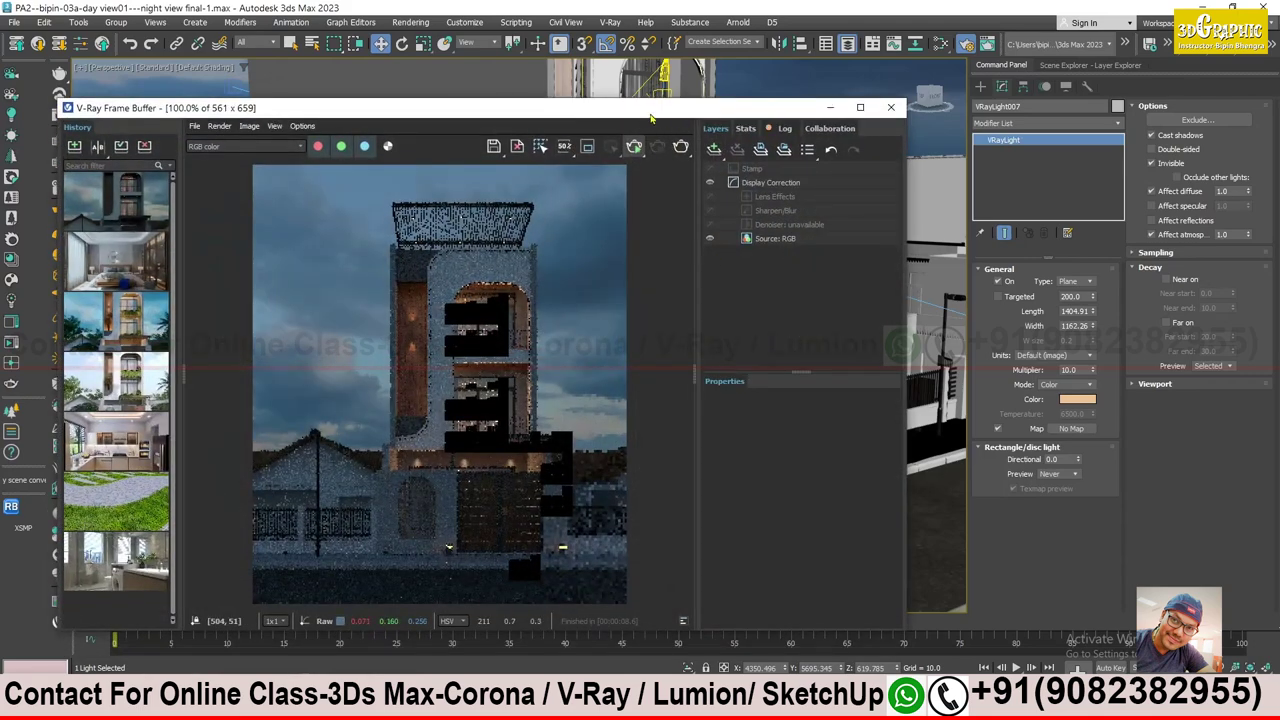
# - Render only a region over the small front house, then stop and hide the VFB
pyautogui.moveTo(650, 118); pyautogui.dragTo(757, 94)
pyautogui.moveTo(516, 366); pyautogui.dragTo(341, 573)
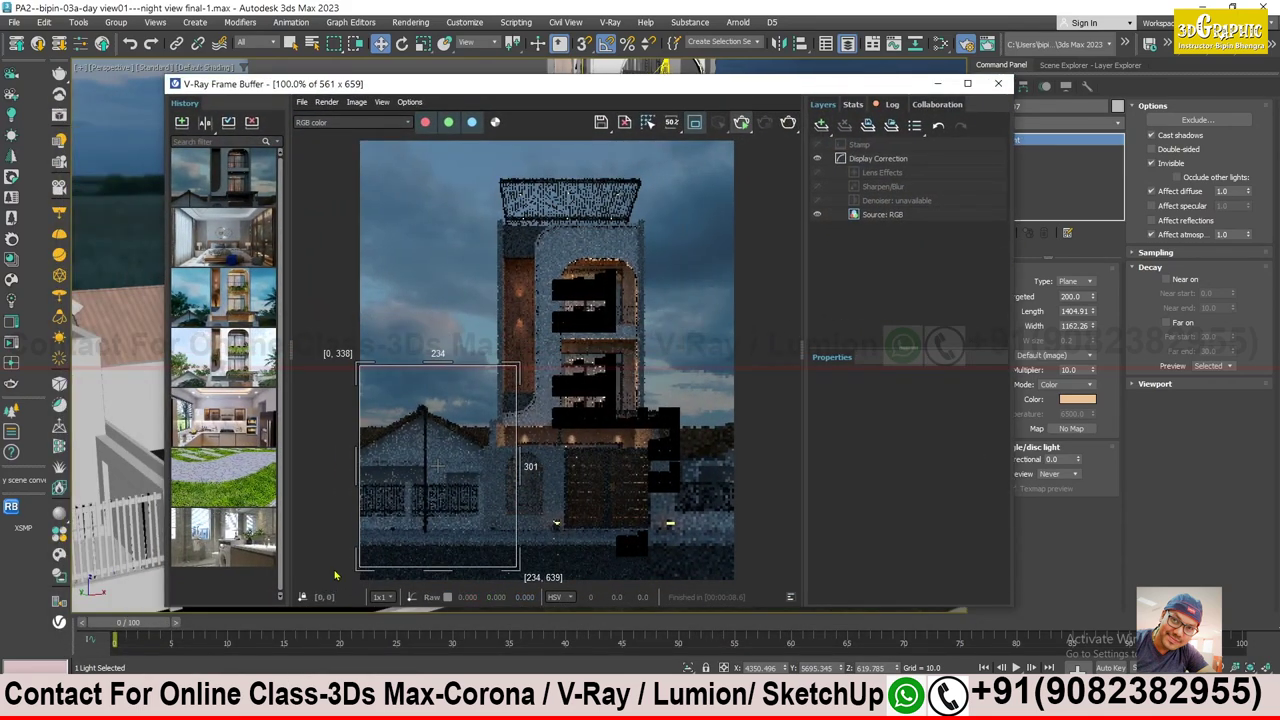
pyautogui.click(741, 122)
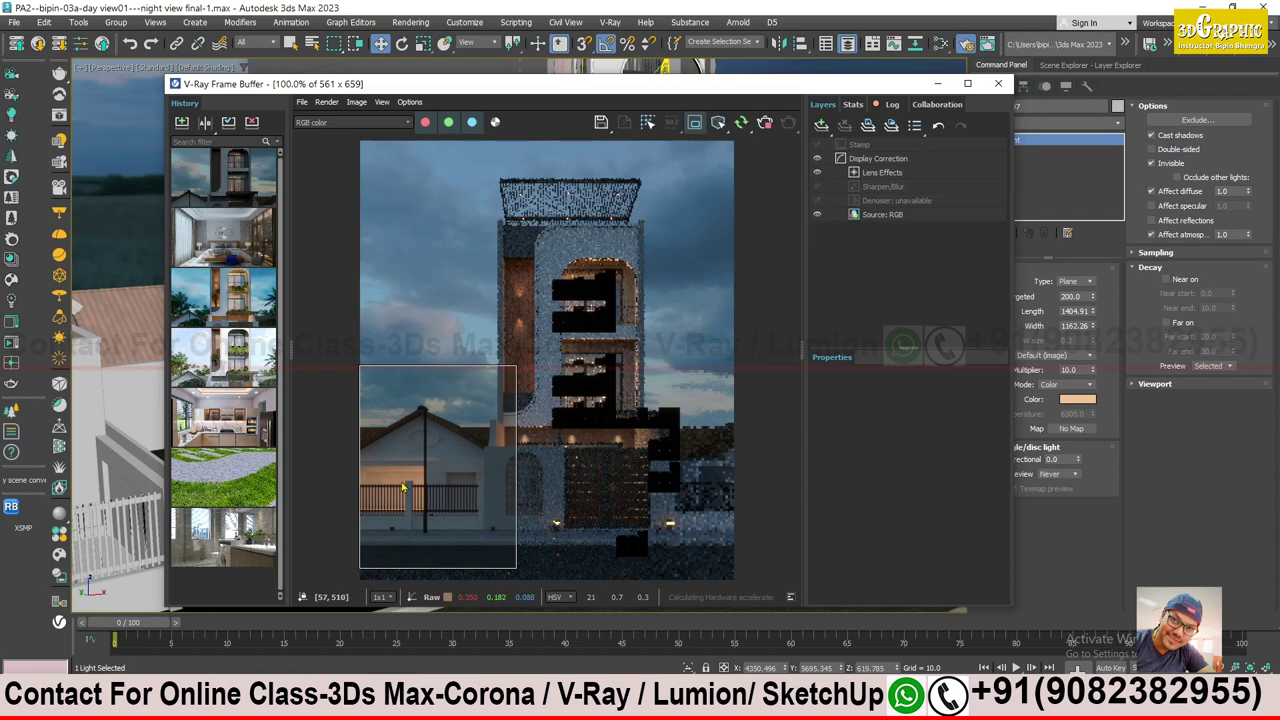
pyautogui.click(764, 122)
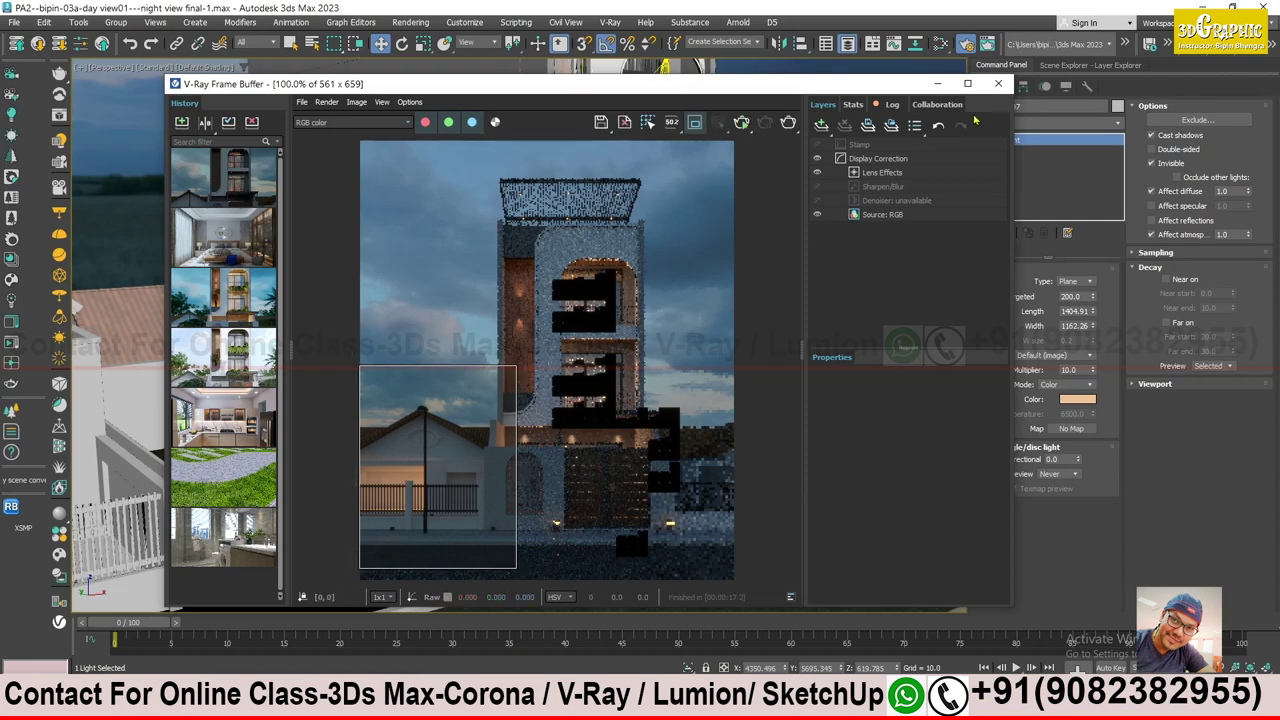
pyautogui.click(942, 84)
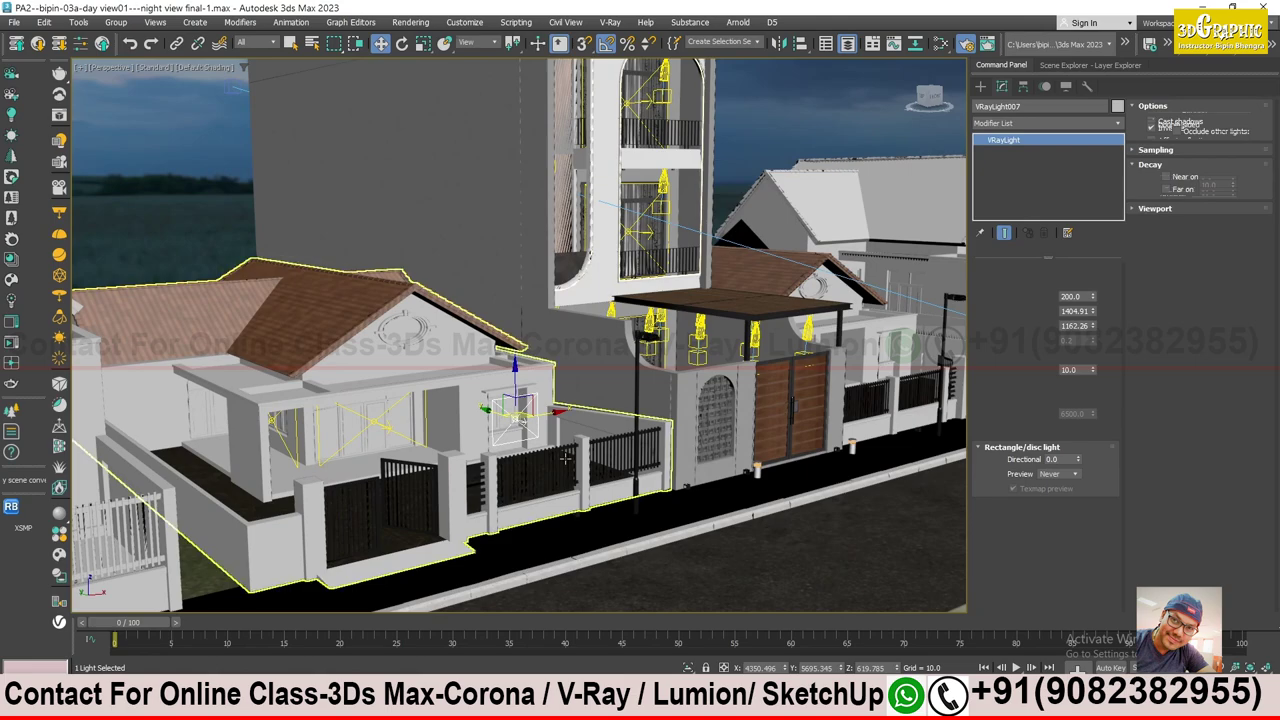
# - Orbit to an angled view of the house and bring the frame buffer back up
pyautogui.scroll(3, 561, 455)
pyautogui.scroll(3, 555, 452)
pyautogui.scroll(3, 545, 450)
pyautogui.scroll(2, 535, 447)
pyautogui.keyDown('alt'); pyautogui.moveTo(533, 447); pyautogui.dragTo(500, 100, button='middle'); pyautogui.keyUp('alt')
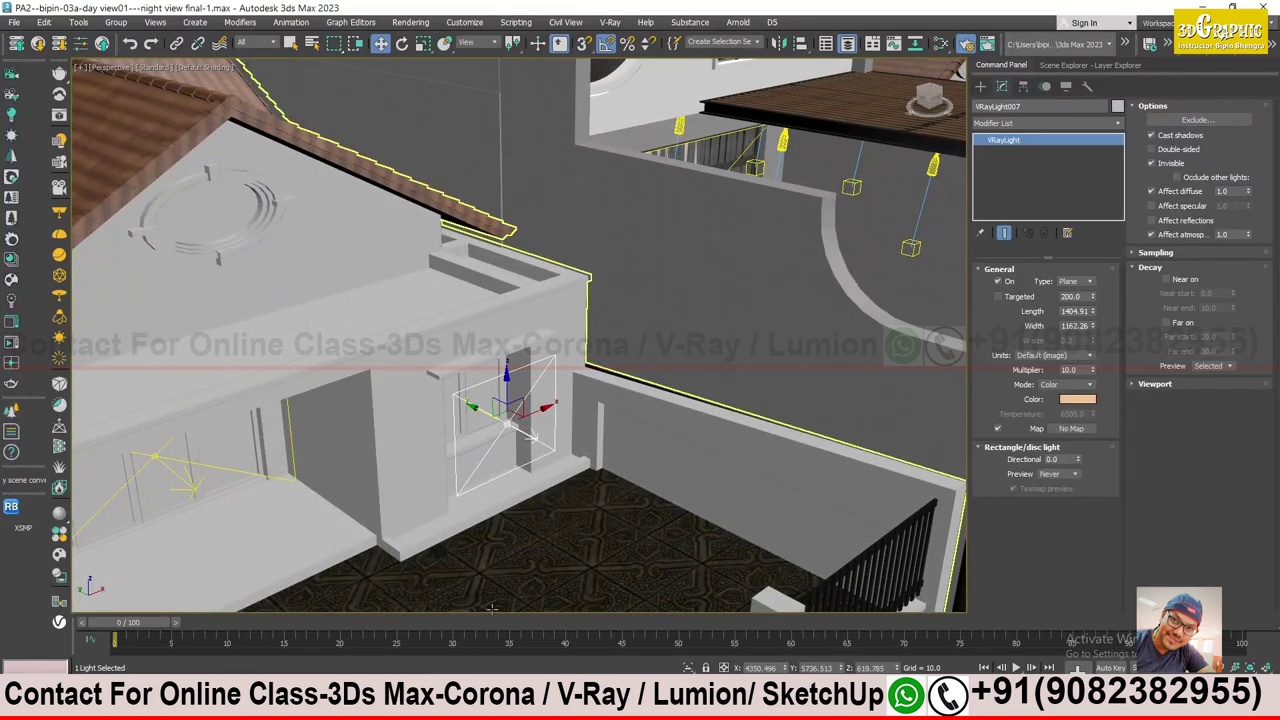
pyautogui.hotkey('shift', 'q')
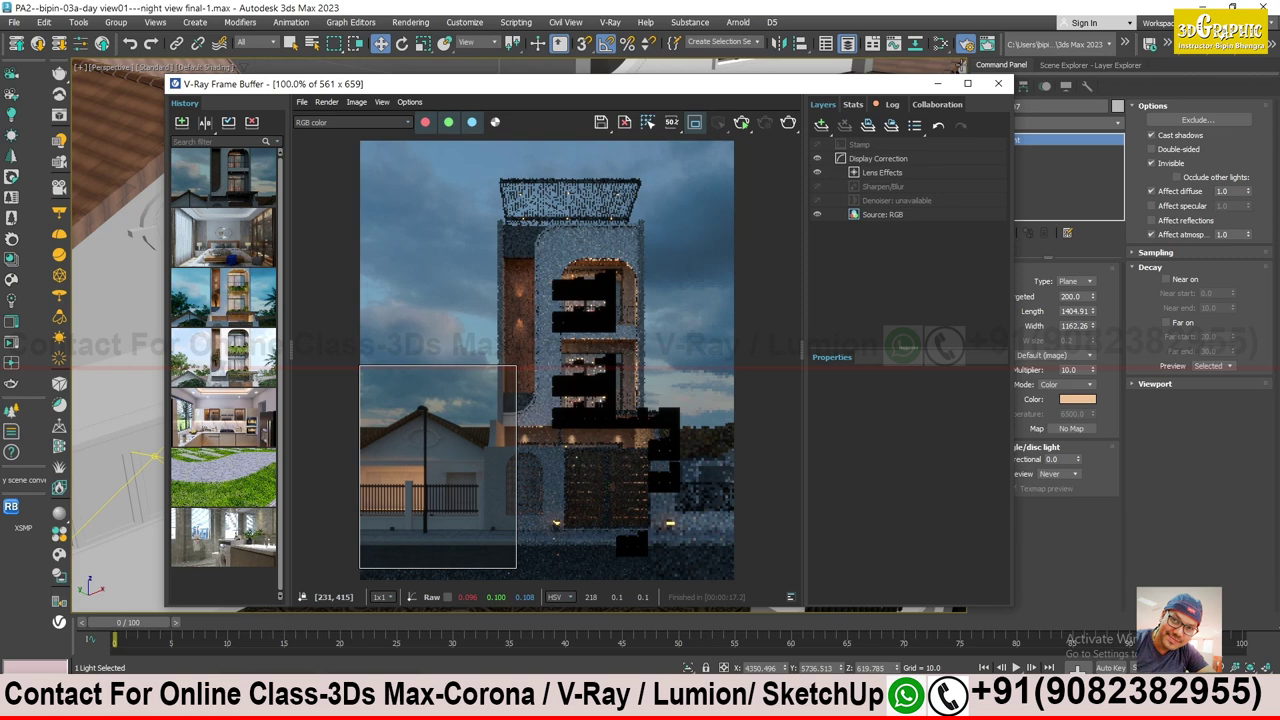
pyautogui.moveTo(896, 84)
pyautogui.mouseDown()
pyautogui.moveTo(834, 110)
pyautogui.moveTo(860, 110)
pyautogui.mouseUp()
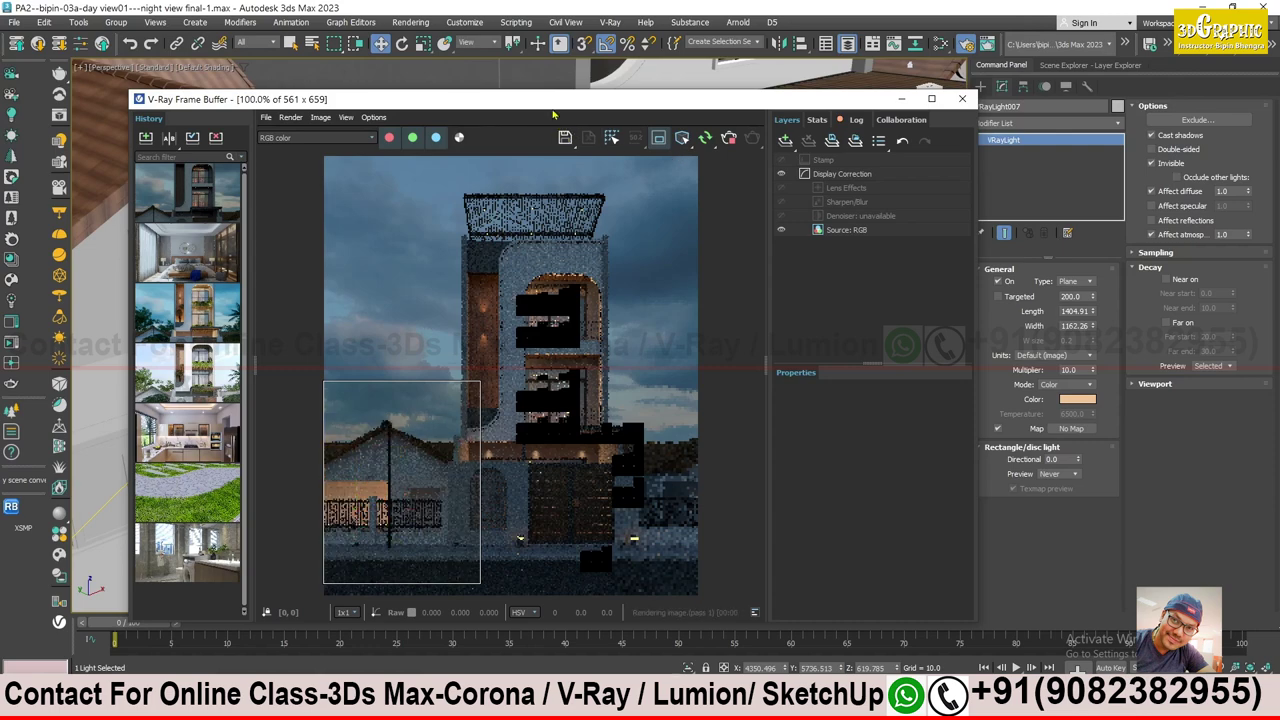
# - Raise VRayLight007's Multiplier from 10 to 20 and watch the porch region re-render at 200%
pyautogui.moveTo(553, 100); pyautogui.dragTo(993, 93)
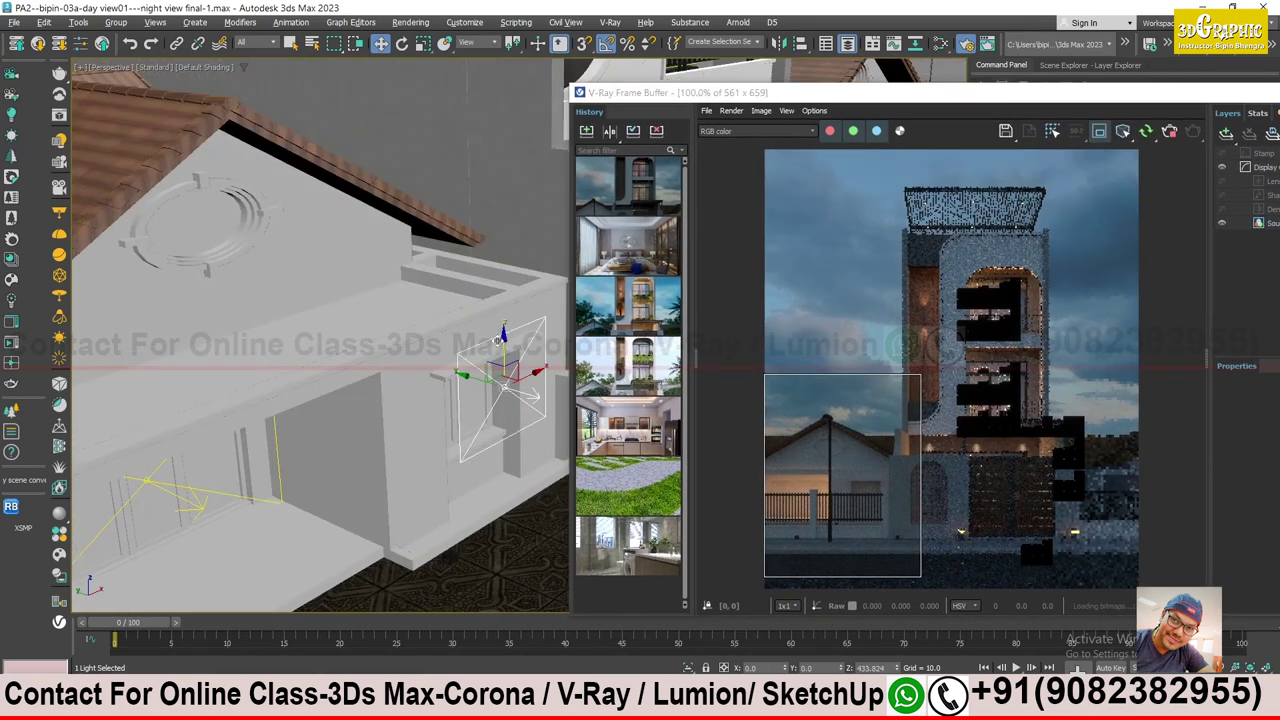
pyautogui.moveTo(497, 341)
pyautogui.keyDown('alt'); pyautogui.mouseDown(button='middle')
pyautogui.moveTo(520, 417)
pyautogui.moveTo(445, 422)
pyautogui.moveTo(487, 458)
pyautogui.moveTo(422, 467)
pyautogui.moveTo(490, 455)
pyautogui.moveTo(440, 430)
pyautogui.mouseUp(button='middle'); pyautogui.keyUp('alt')
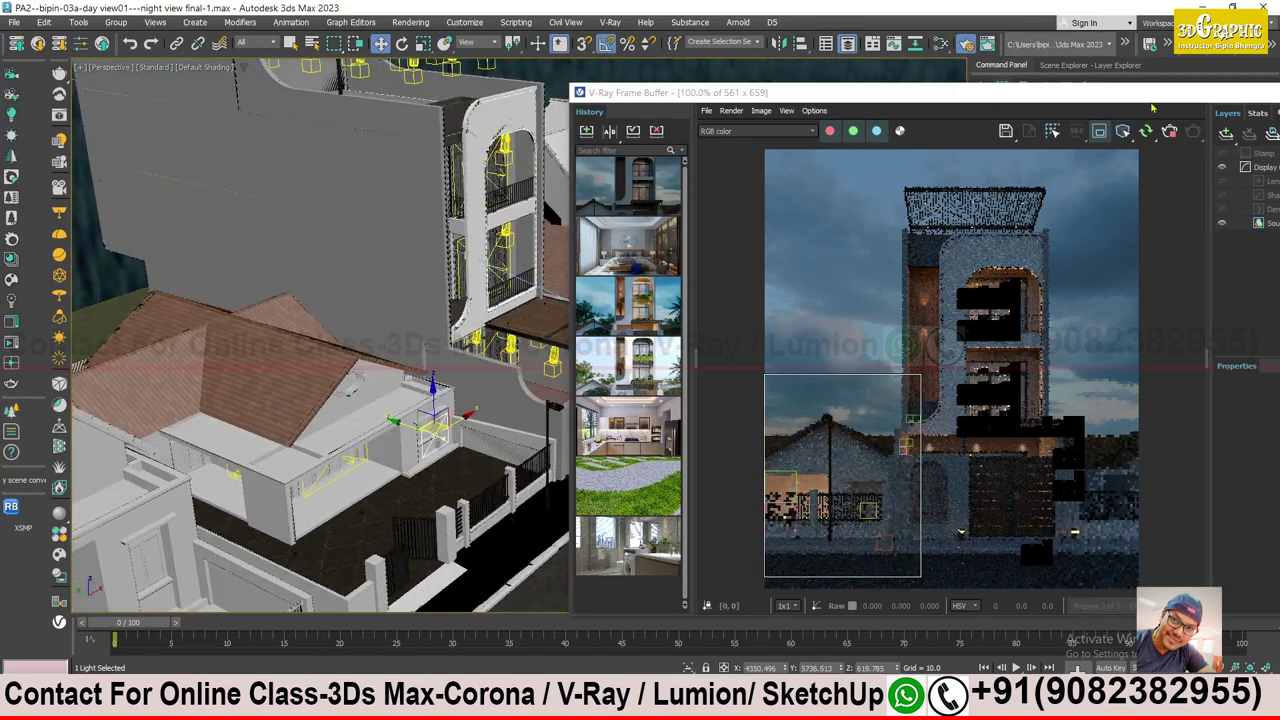
pyautogui.moveTo(1263, 103); pyautogui.dragTo(698, 207)
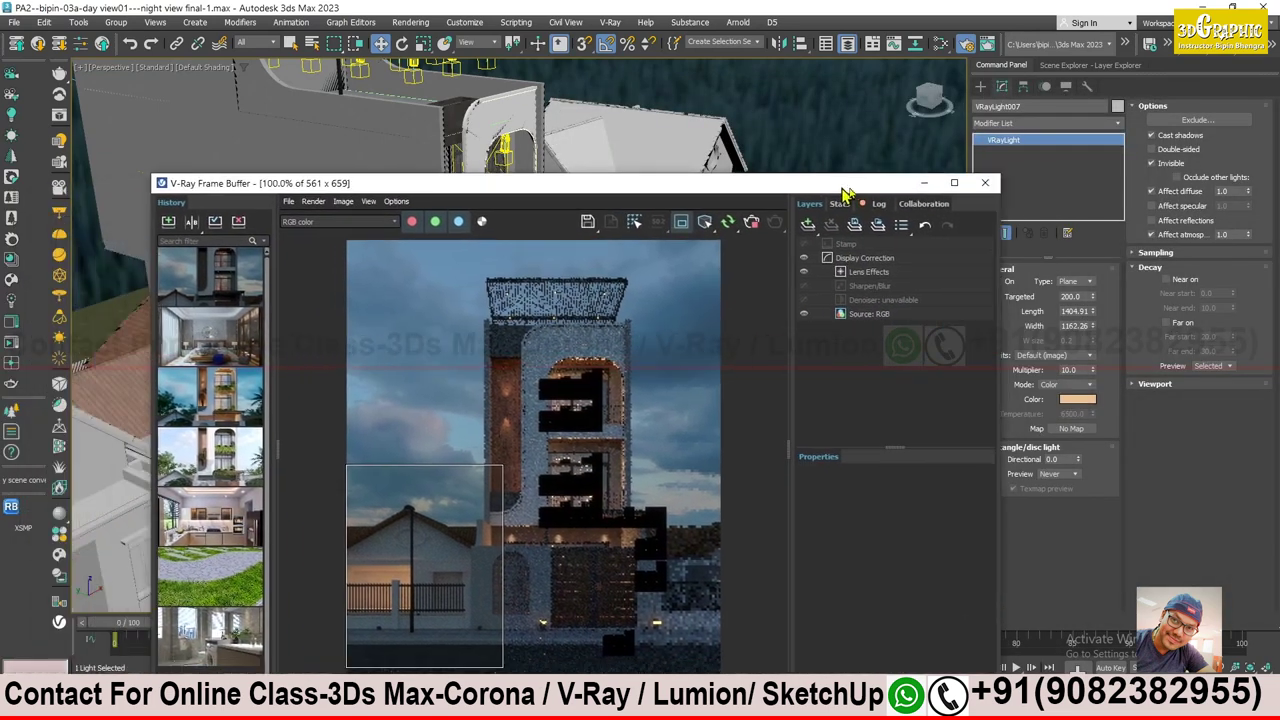
pyautogui.moveTo(698, 207); pyautogui.dragTo(884, 164)
pyautogui.click(1079, 369)
pyautogui.write('20')
pyautogui.press('Return')
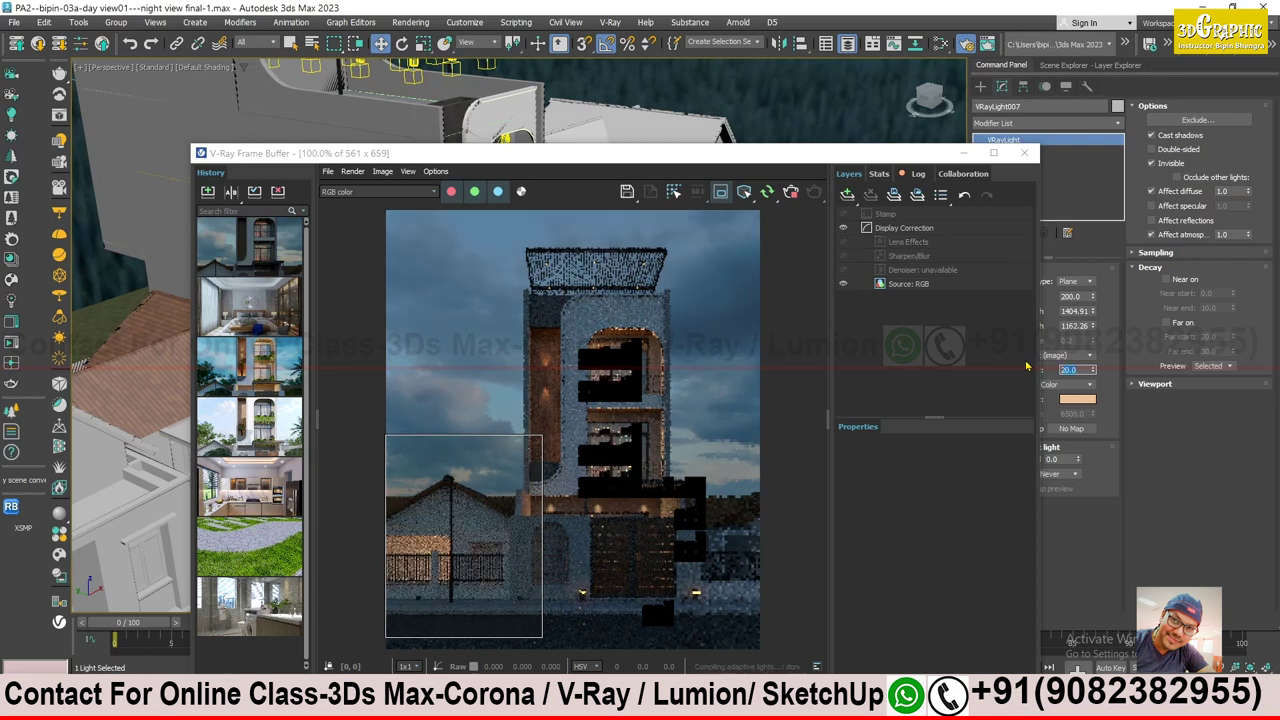
pyautogui.scroll(1, 505, 556)
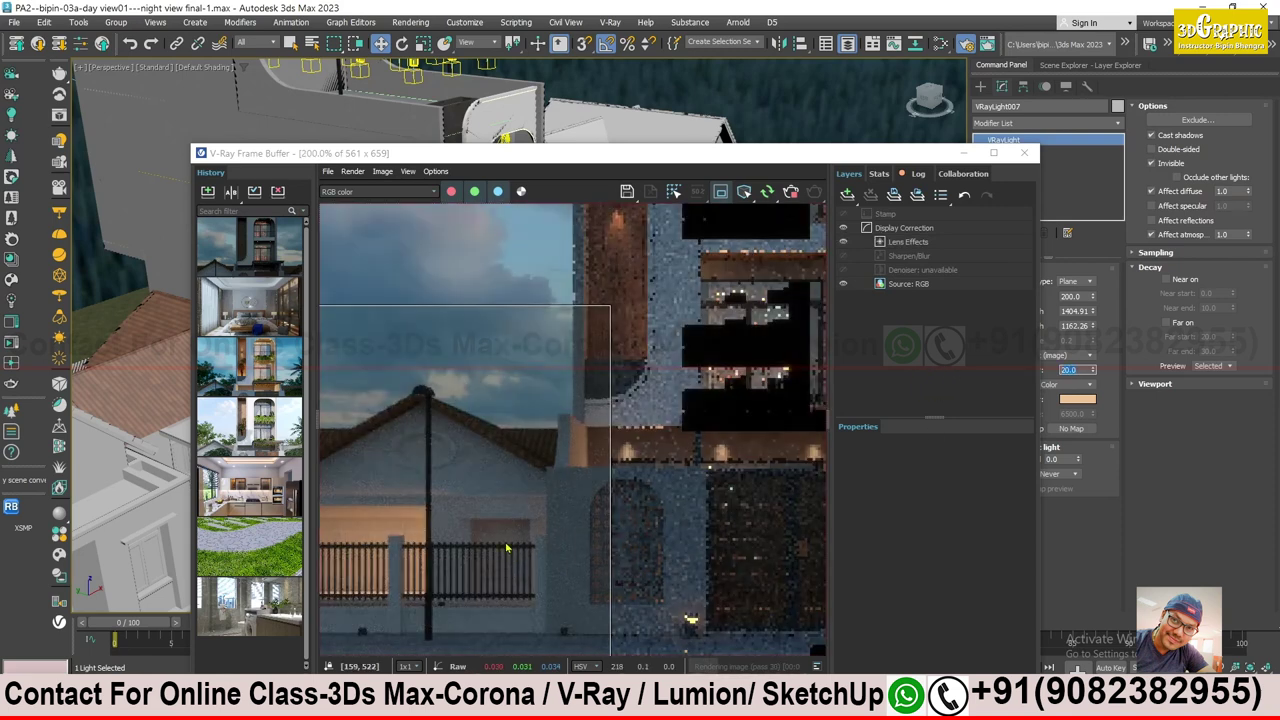
pyautogui.moveTo(697, 165); pyautogui.dragTo(1016, 389)
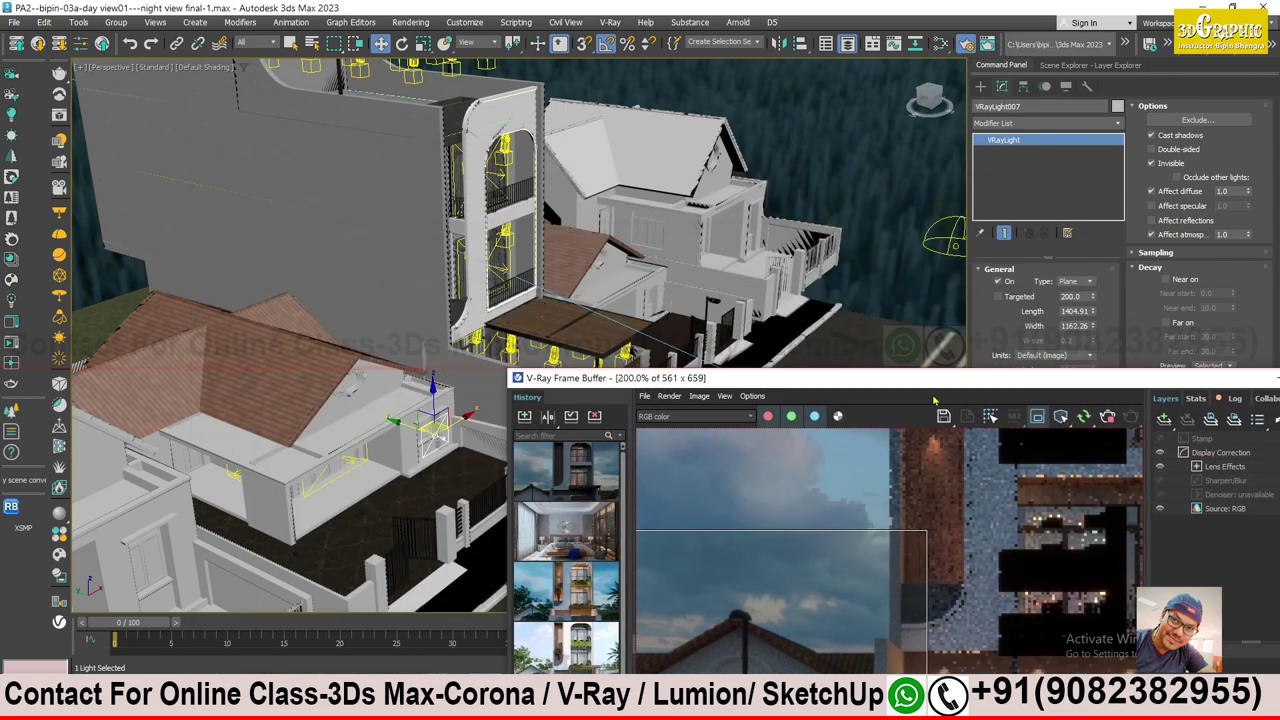
# - Zoom around the porch light to inspect the brighter region render
pyautogui.scroll(3, 428, 468)
pyautogui.scroll(3, 428, 468)
pyautogui.moveTo(390, 493); pyautogui.dragTo(358, 478)
pyautogui.moveTo(700, 377); pyautogui.dragTo(837, 140)
pyautogui.scroll(3, 410, 480)
pyautogui.scroll(3, 410, 480)
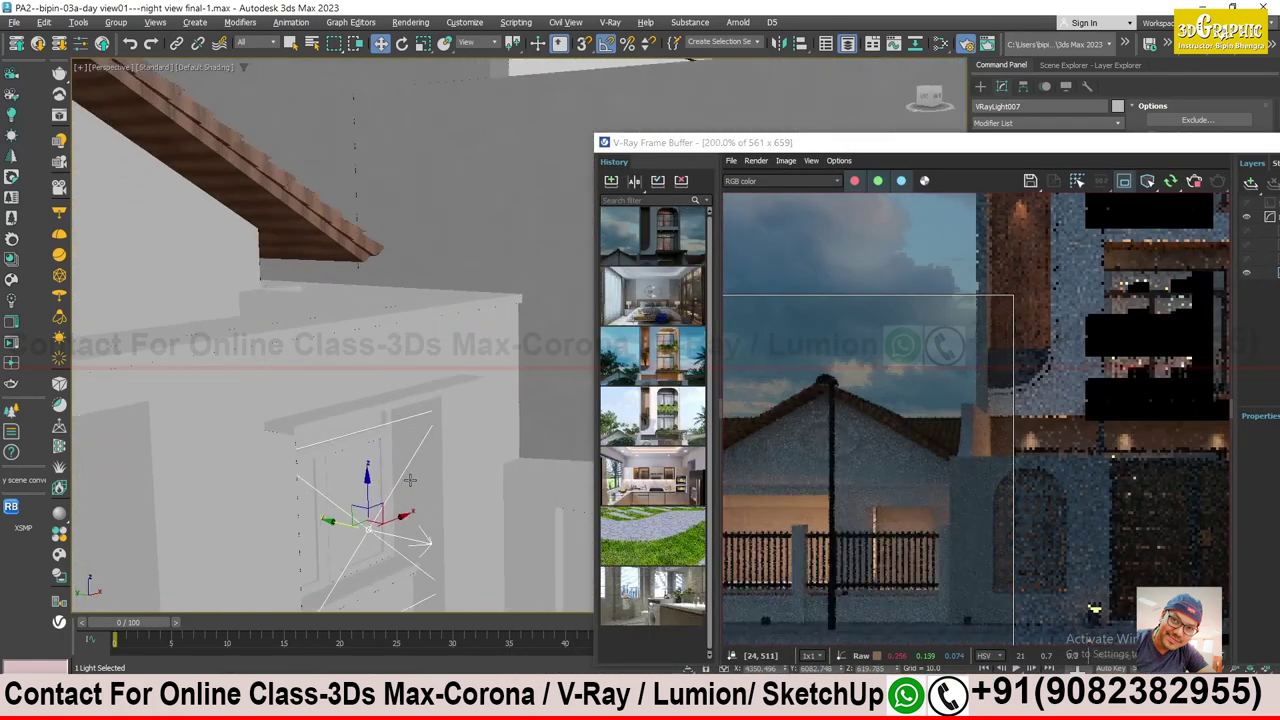
pyautogui.scroll(5, 410, 480)
pyautogui.scroll(-3, 405, 470)
pyautogui.scroll(3, 391, 449)
pyautogui.scroll(3, 376, 374)
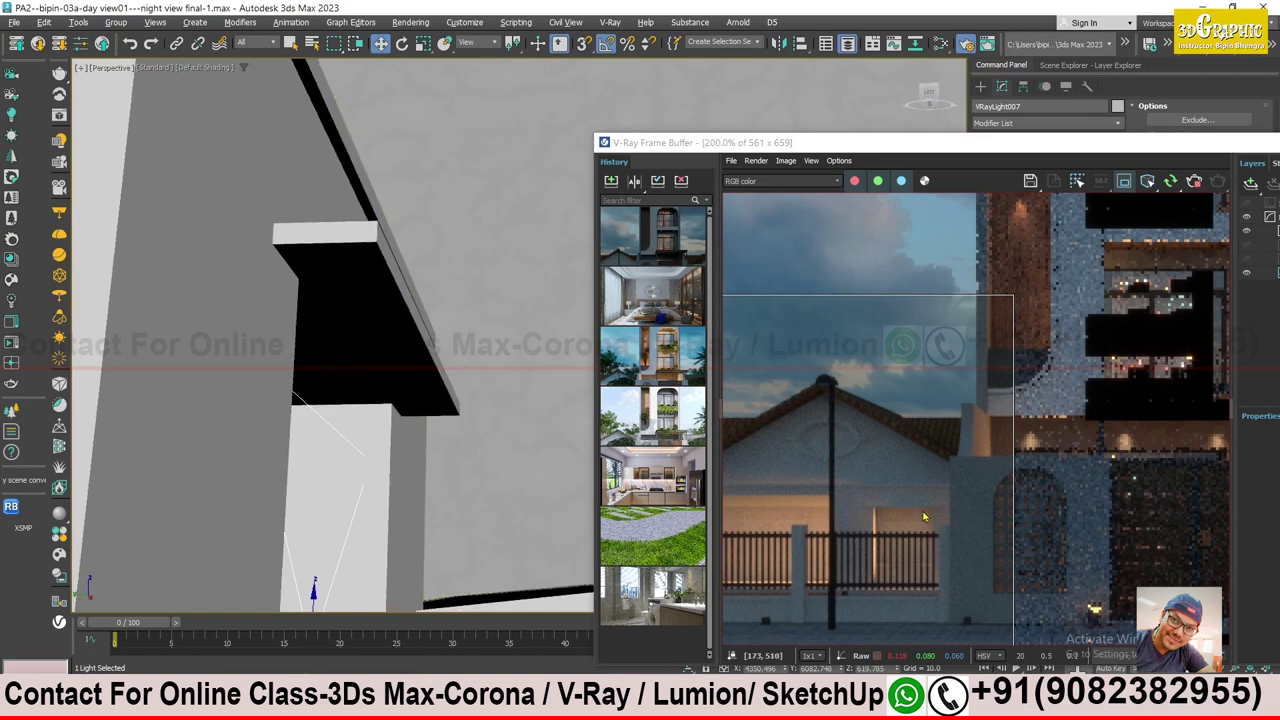
pyautogui.scroll(-1, 408, 449)
pyautogui.scroll(-2, 403, 503)
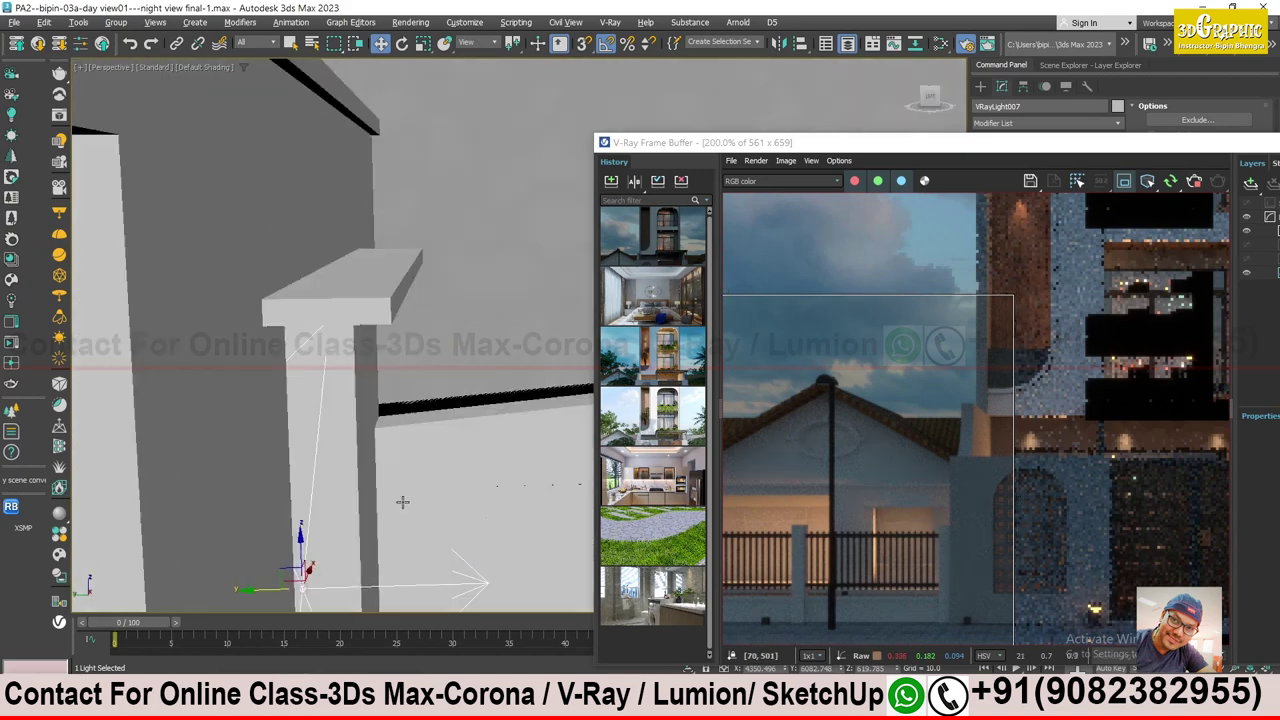
pyautogui.scroll(-2, 403, 511)
pyautogui.scroll(-2, 372, 468)
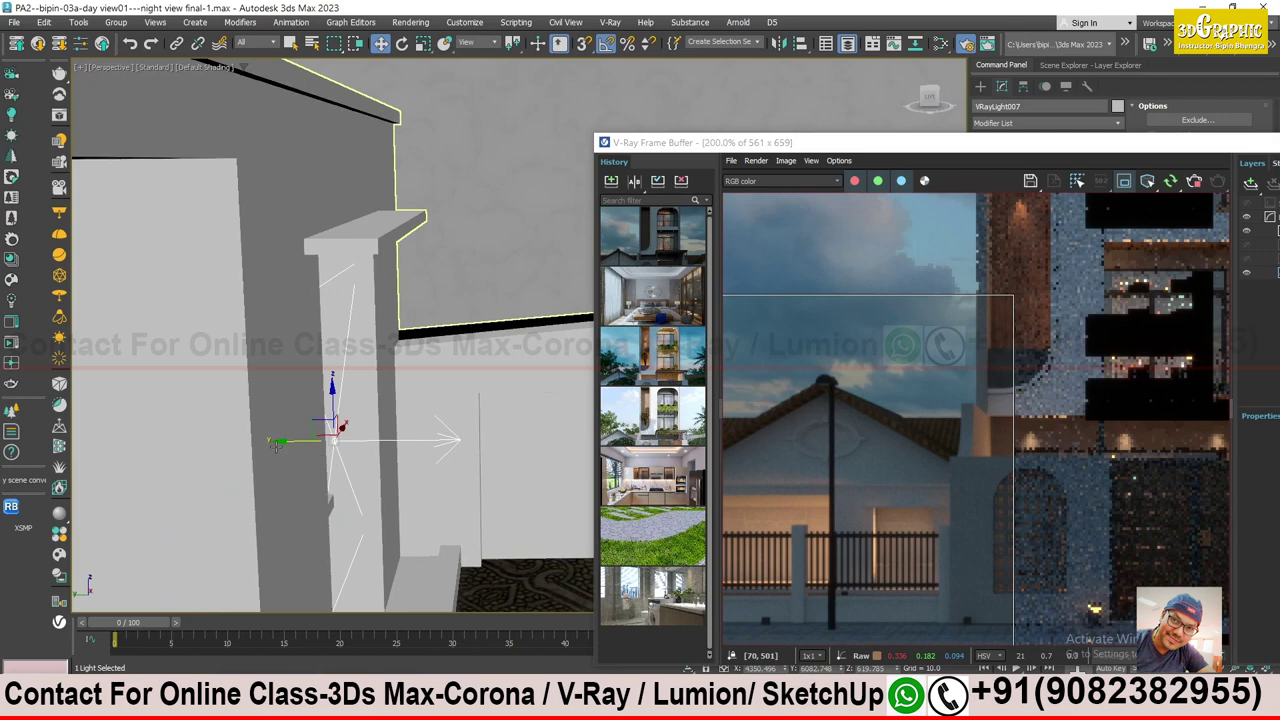
# - Slide the porch light away from the column and back, viewing the building from above
pyautogui.moveTo(276, 446); pyautogui.dragTo(367, 442)
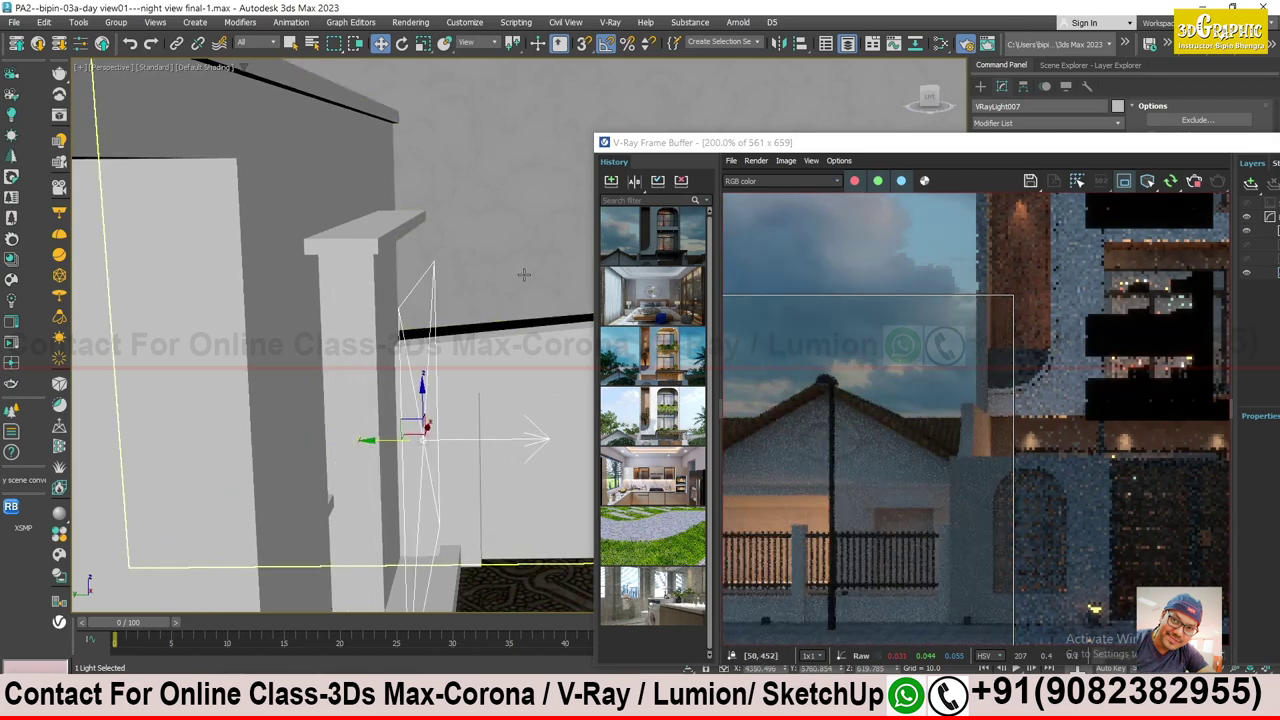
pyautogui.moveTo(369, 441); pyautogui.dragTo(256, 441)
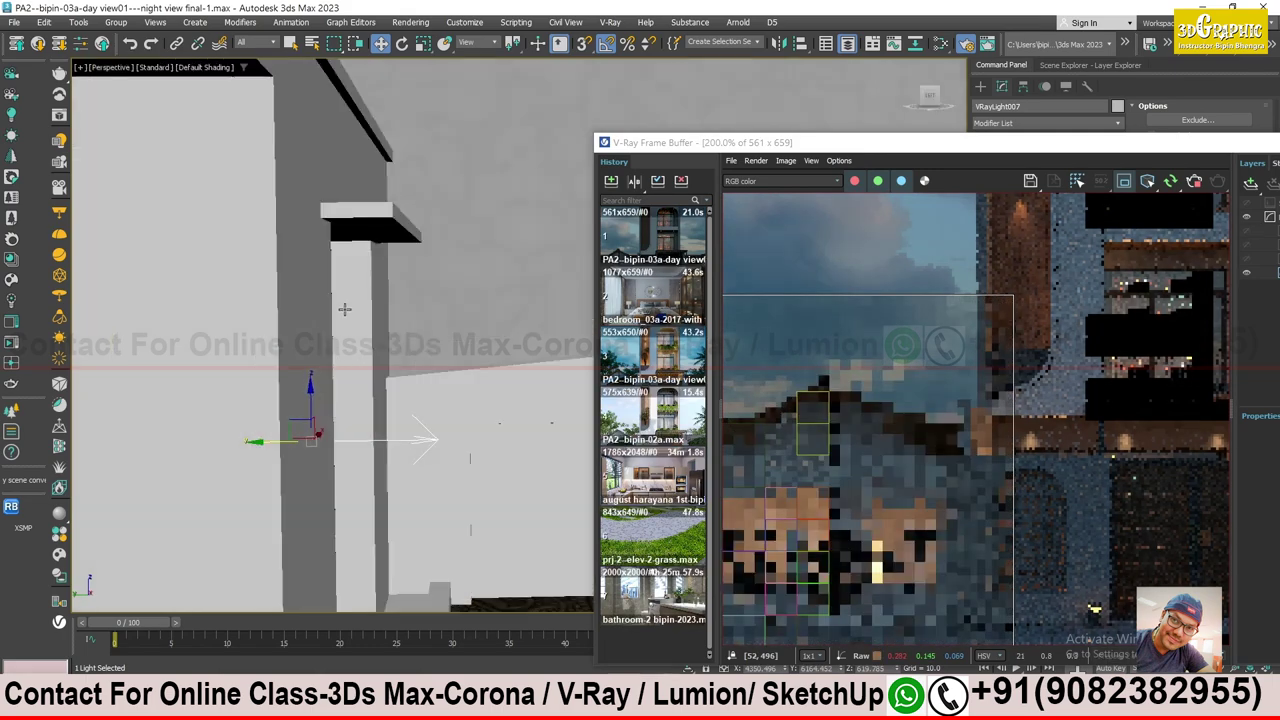
pyautogui.keyDown('alt'); pyautogui.moveTo(412, 387); pyautogui.dragTo(376, 217, button='middle'); pyautogui.keyUp('alt')
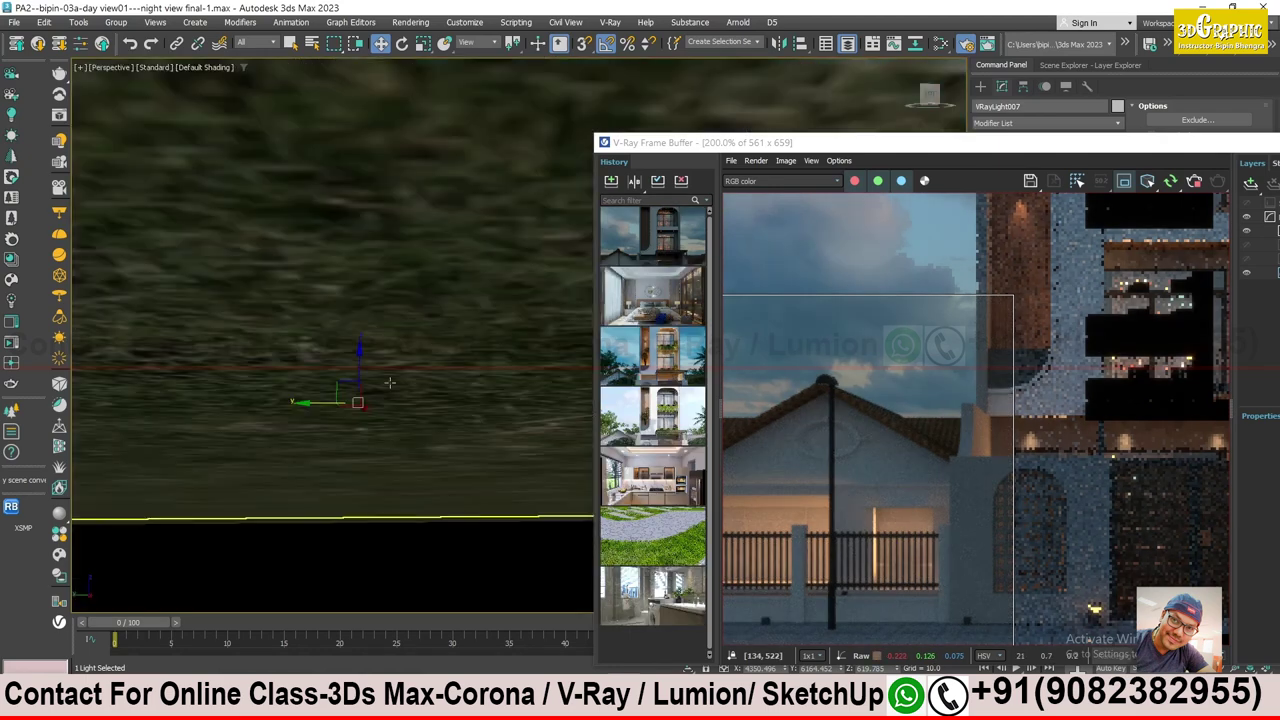
pyautogui.keyDown('alt'); pyautogui.moveTo(420, 420); pyautogui.dragTo(420, 300, button='middle'); pyautogui.keyUp('alt')
pyautogui.scroll(-1, 913, 426)
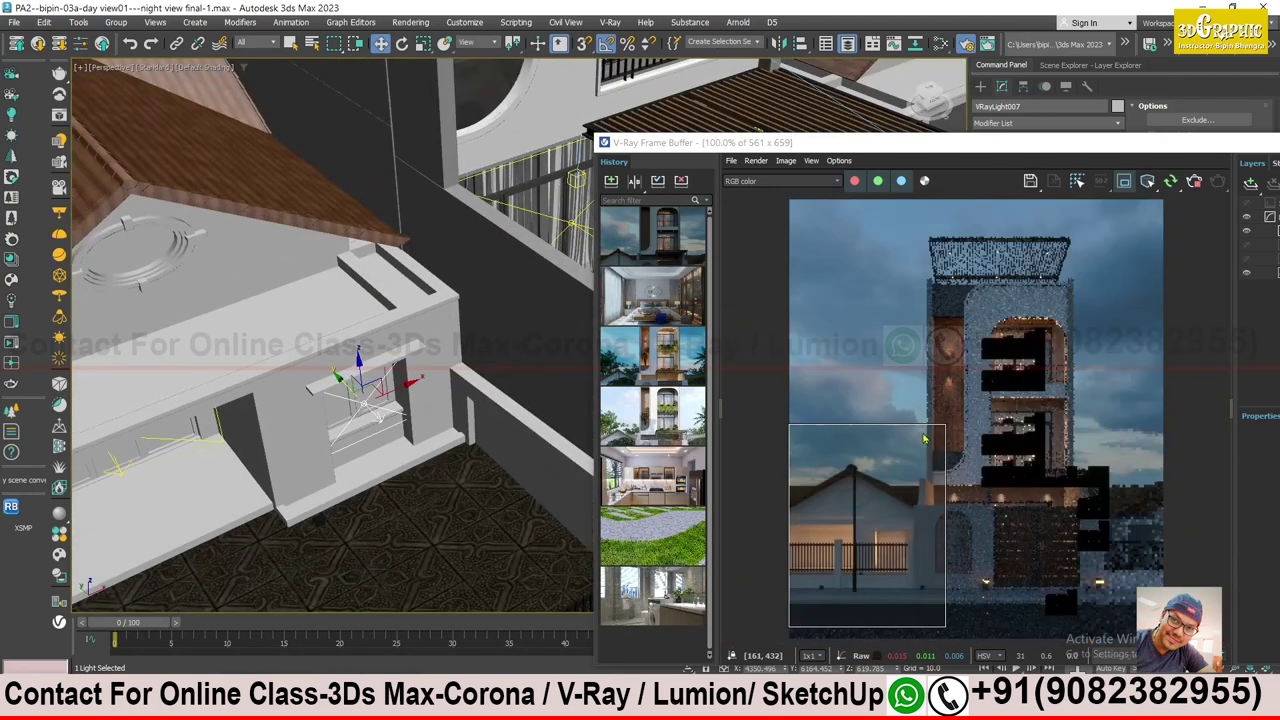
pyautogui.scroll(-1, 300, 514)
pyautogui.scroll(-1, 300, 514)
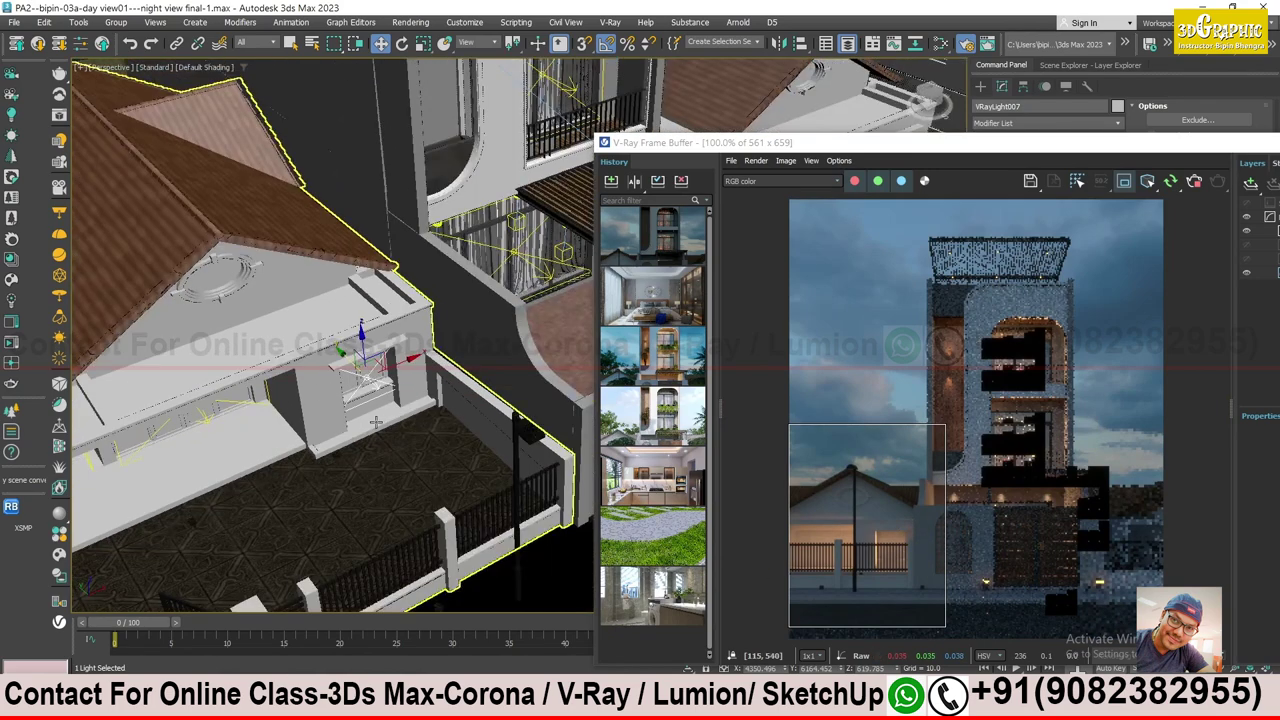
pyautogui.scroll(-2, 310, 540)
# - Minimize the V-Ray frame buffer and Ctrl-select two lights on the left-hand house
pyautogui.moveTo(1072, 144); pyautogui.dragTo(746, 106)
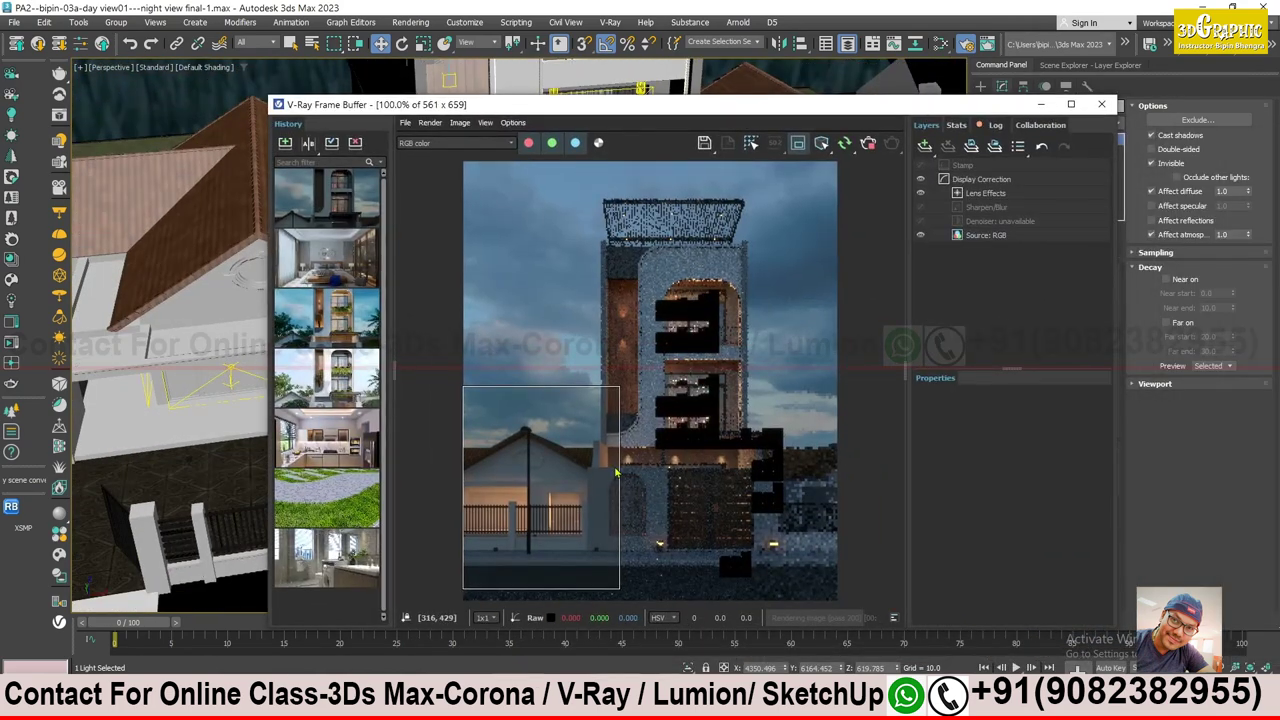
pyautogui.click(1040, 104)
pyautogui.moveTo(560, 300)
pyautogui.keyDown('alt'); pyautogui.mouseDown(button='middle')
pyautogui.moveTo(665, 357)
pyautogui.moveTo(632, 343)
pyautogui.moveTo(363, 418)
pyautogui.mouseUp(button='middle'); pyautogui.keyUp('alt')
pyautogui.scroll(2, 632, 343)
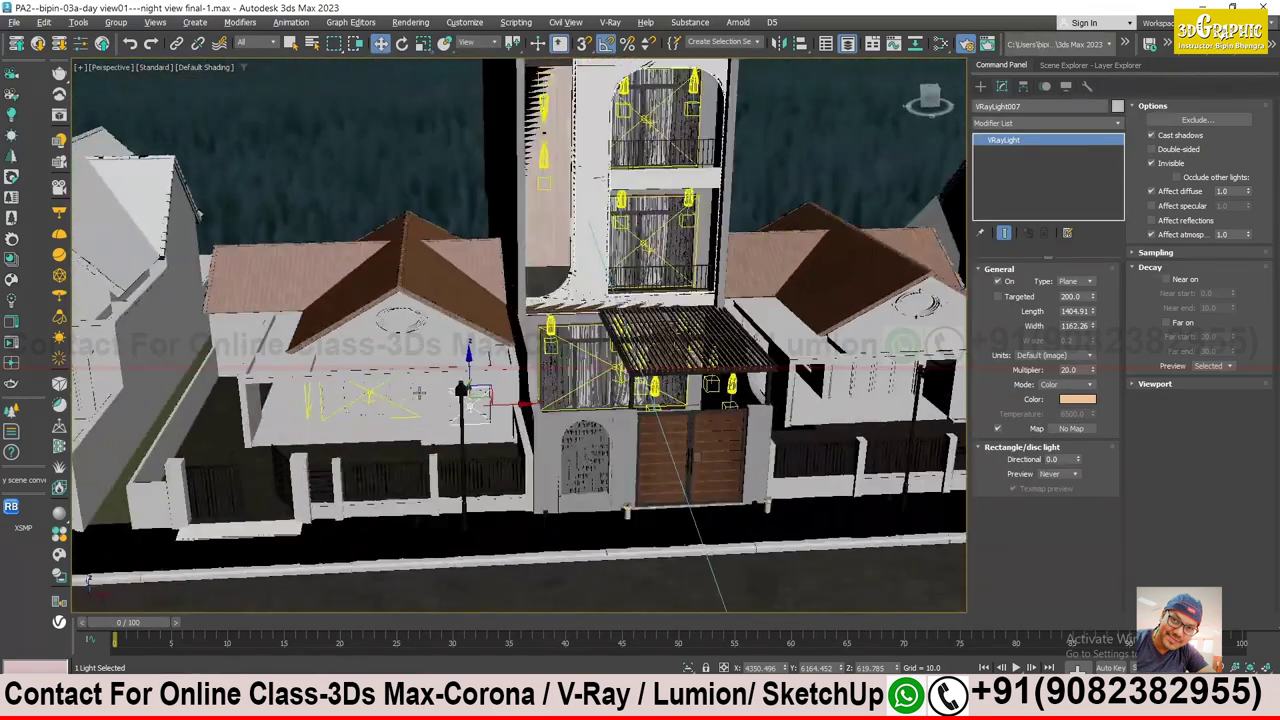
pyautogui.keyDown('ctrl'); pyautogui.click(280, 425); pyautogui.keyUp('ctrl')
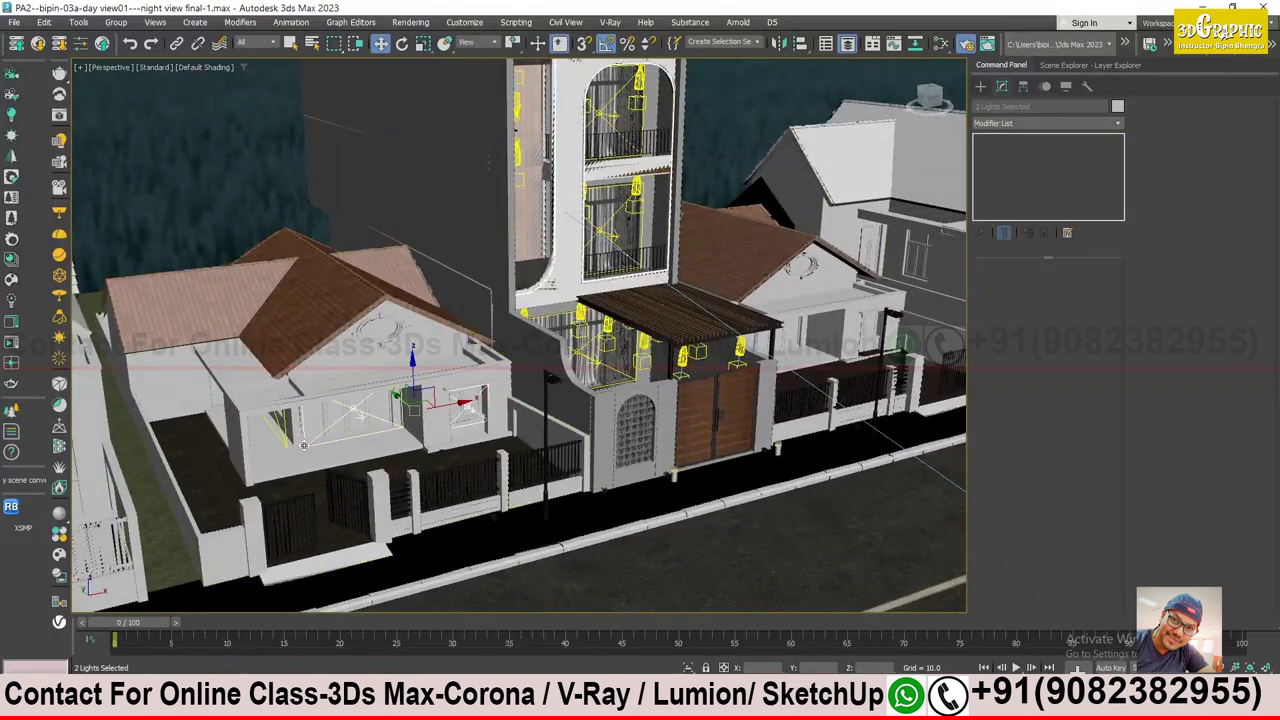
# - Group the selected left-house porch lights into Group028
pyautogui.keyDown('alt'); pyautogui.moveTo(397, 438); pyautogui.dragTo(75, 205, button='middle'); pyautogui.keyUp('alt')
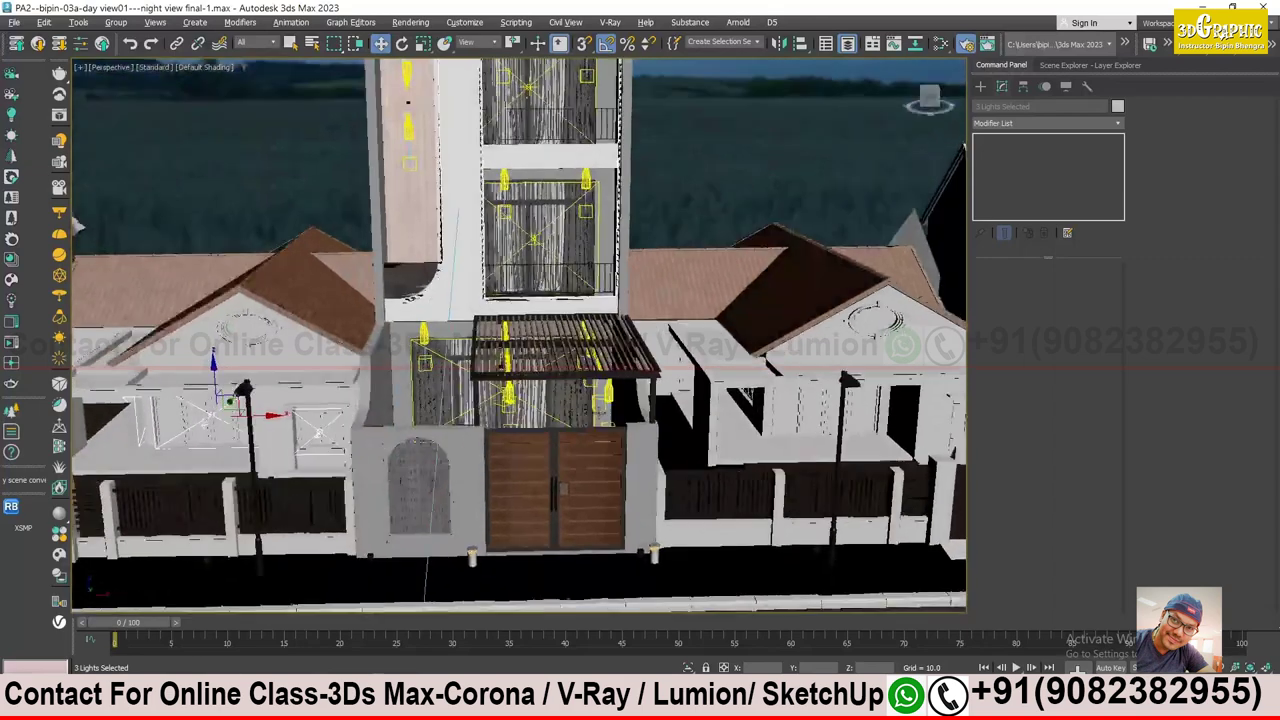
pyautogui.keyDown('alt'); pyautogui.moveTo(78, 205); pyautogui.dragTo(141, 22, button='middle'); pyautogui.keyUp('alt')
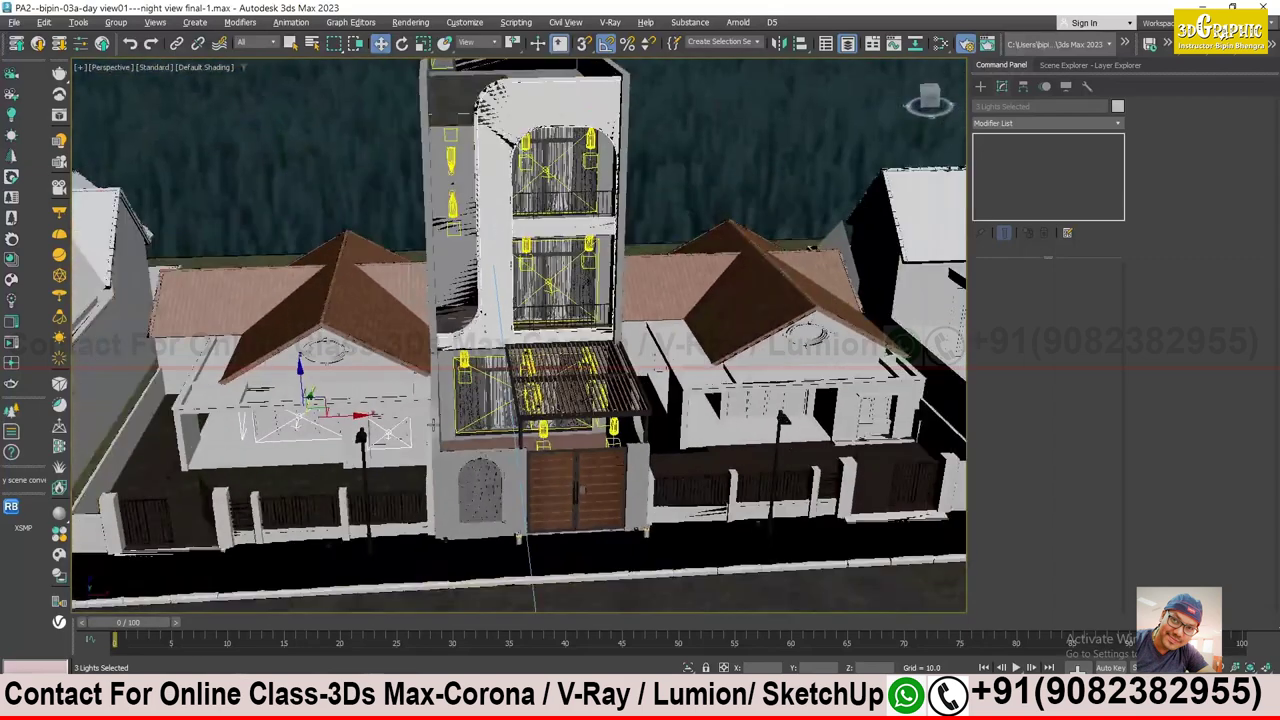
pyautogui.click(120, 22)
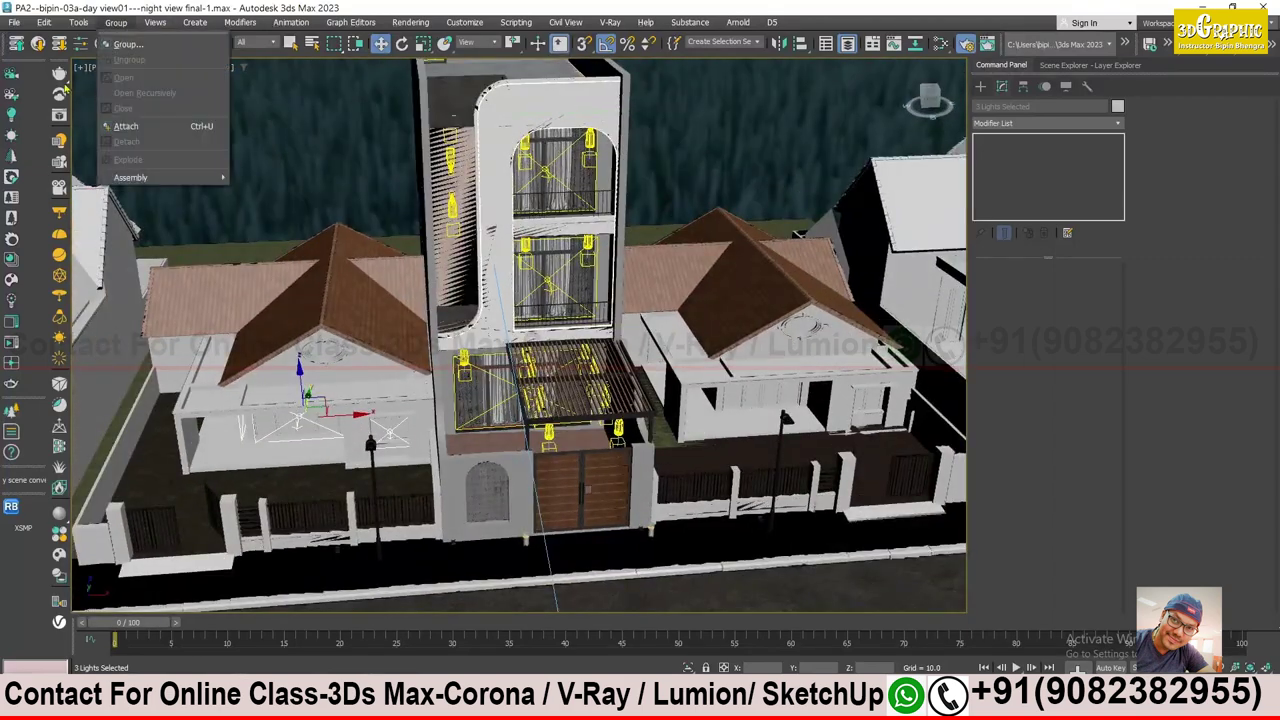
pyautogui.click(130, 46)
pyautogui.click(650, 377)
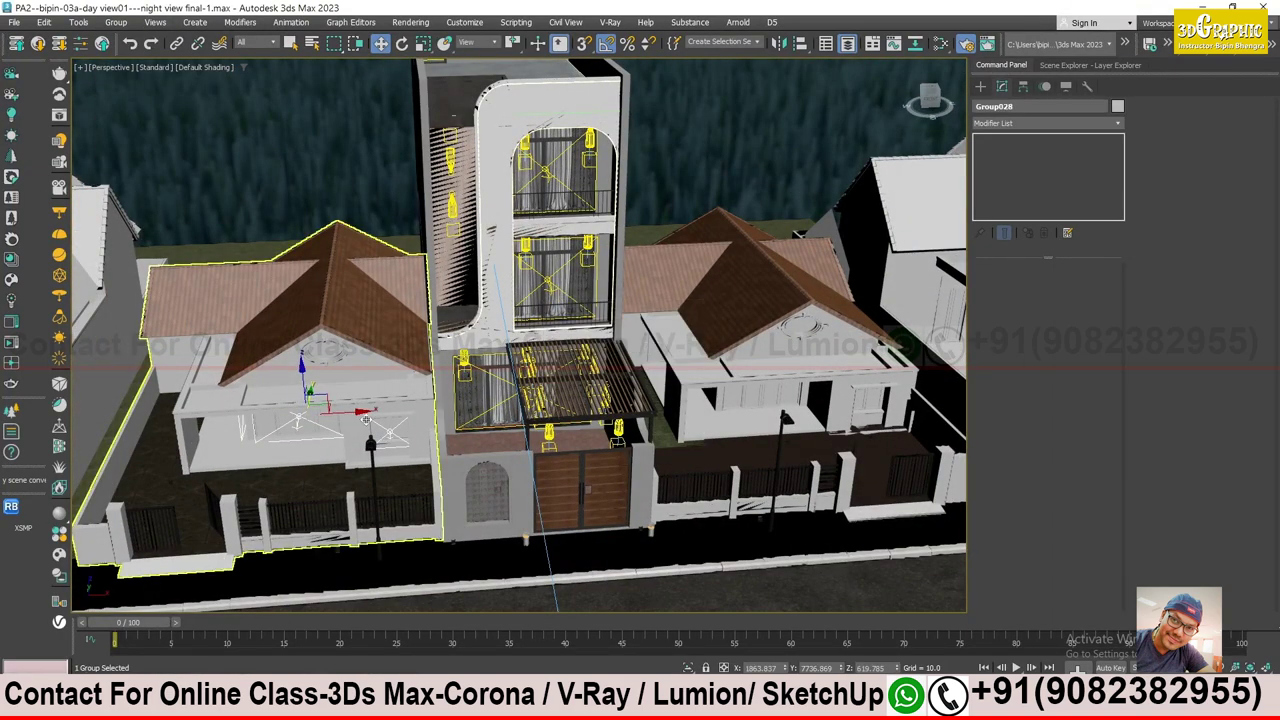
# - Shift-drag a Copy of the light group onto the right-hand house as Group029
pyautogui.keyDown('shift'); pyautogui.moveTo(822, 414); pyautogui.dragTo(855, 408); pyautogui.keyUp('shift')
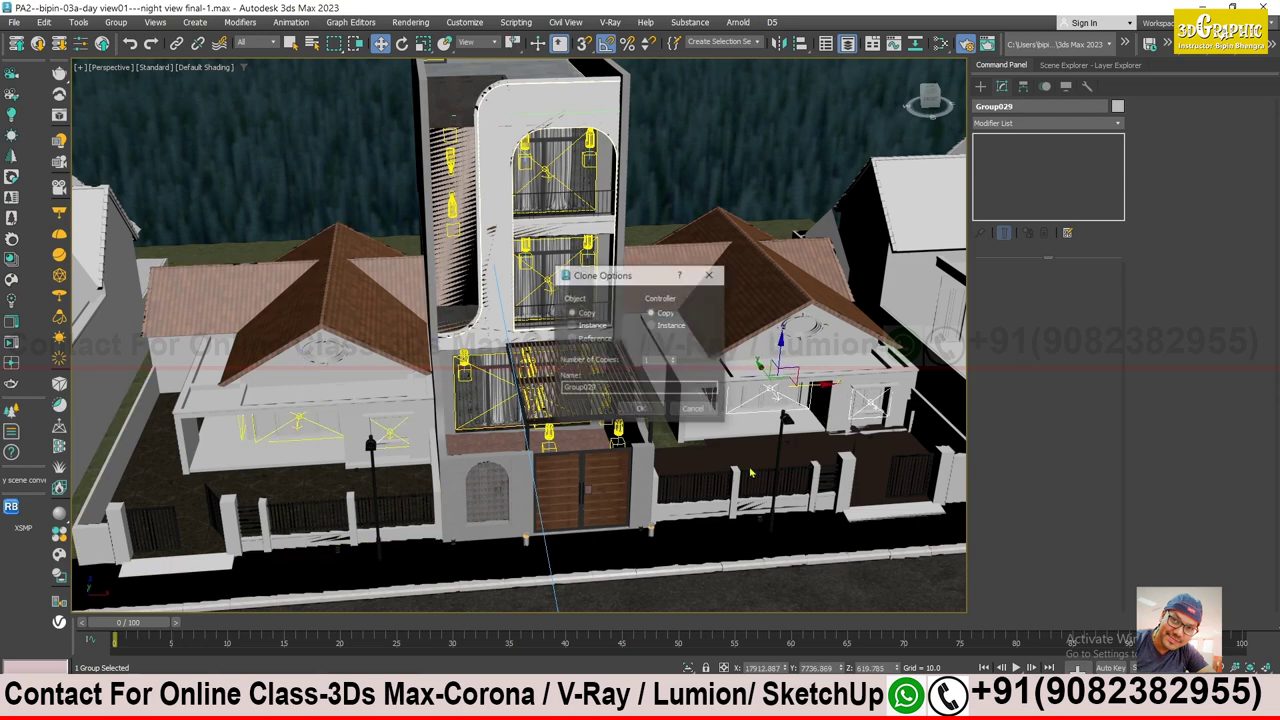
pyautogui.click(642, 411)
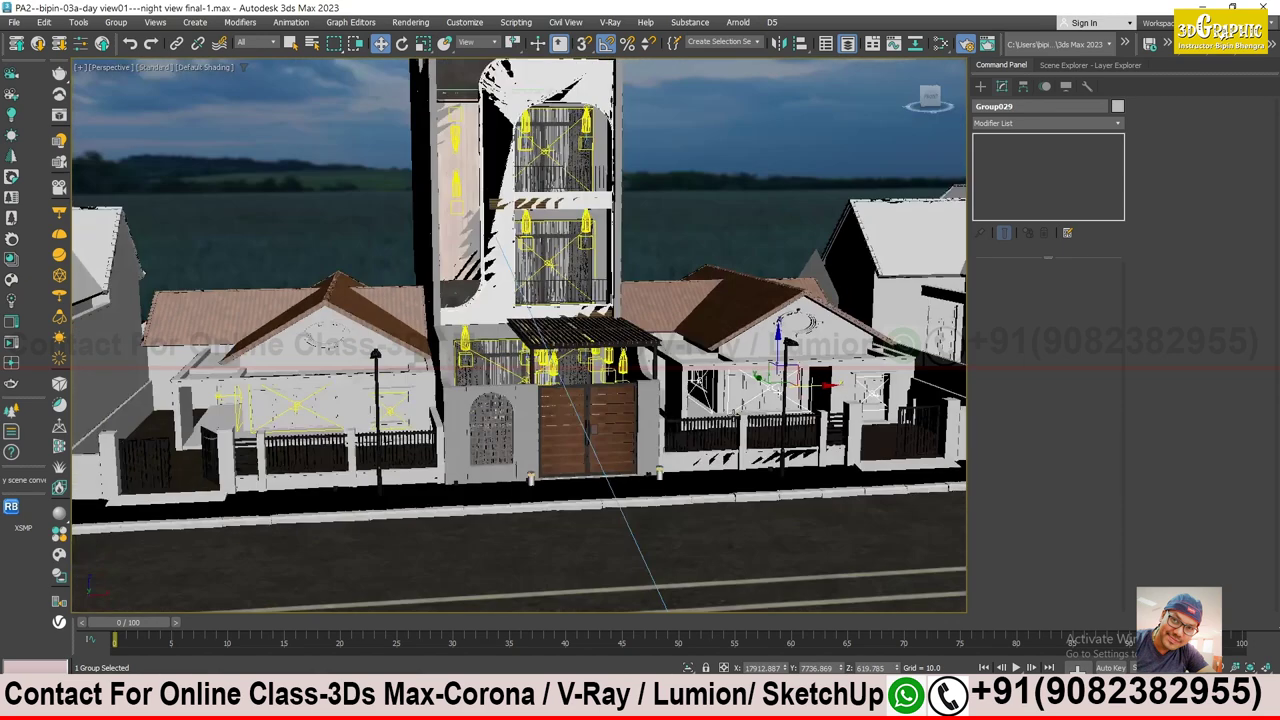
pyautogui.scroll(10, 542, 432)
pyautogui.keyDown('alt'); pyautogui.moveTo(542, 432); pyautogui.dragTo(481, 356, button='middle'); pyautogui.keyUp('alt')
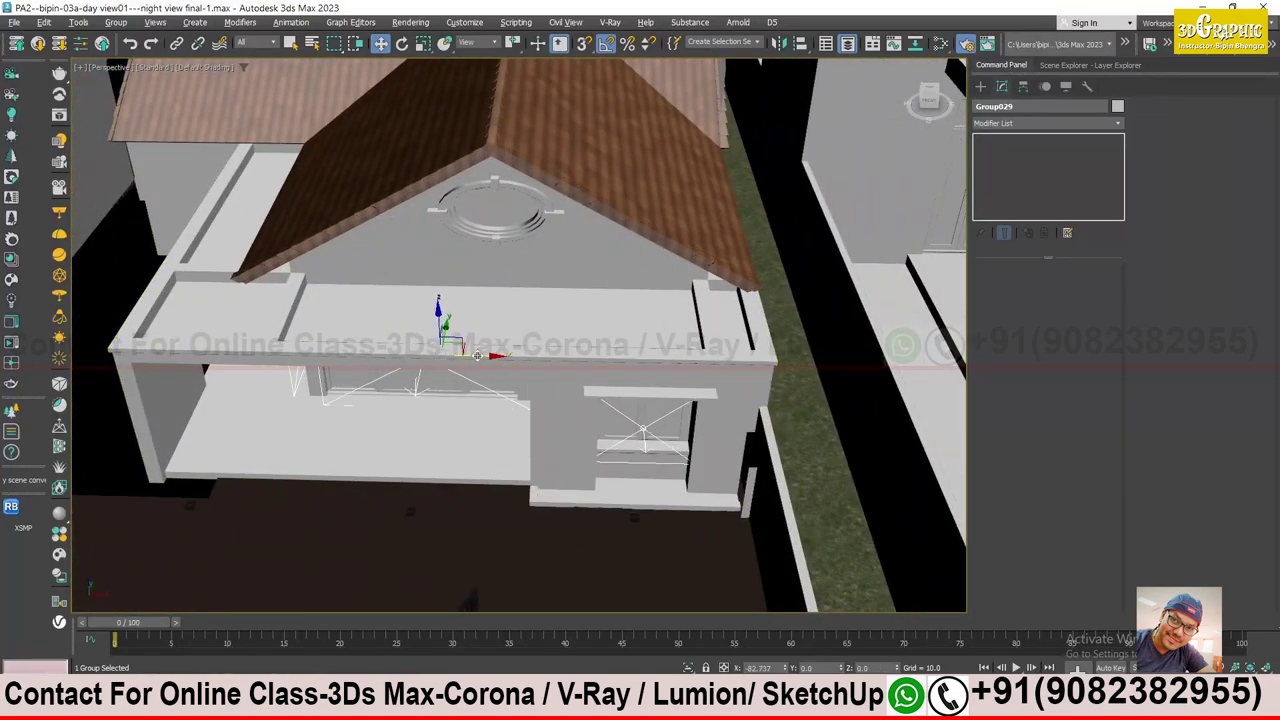
pyautogui.scroll(-5, 481, 356)
pyautogui.scroll(-5, 481, 356)
pyautogui.keyDown('alt'); pyautogui.moveTo(481, 356); pyautogui.dragTo(289, 645, button='middle'); pyautogui.keyUp('alt')
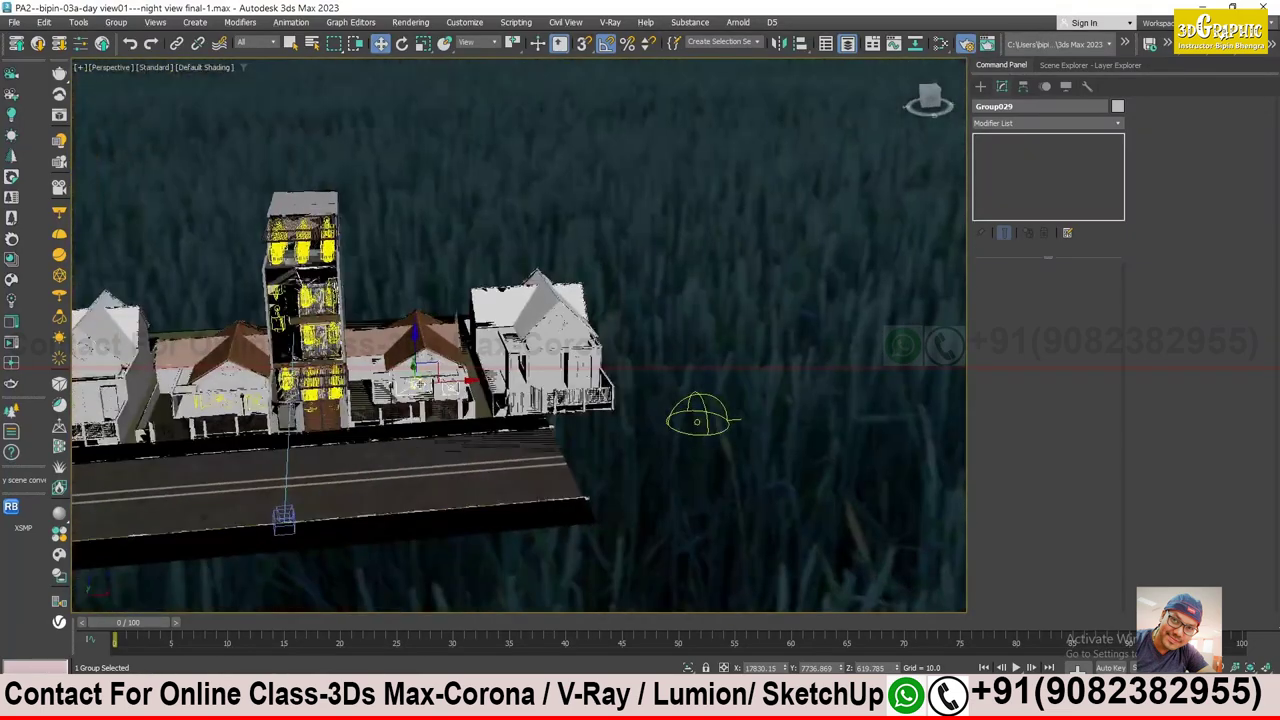
pyautogui.click(965, 43)
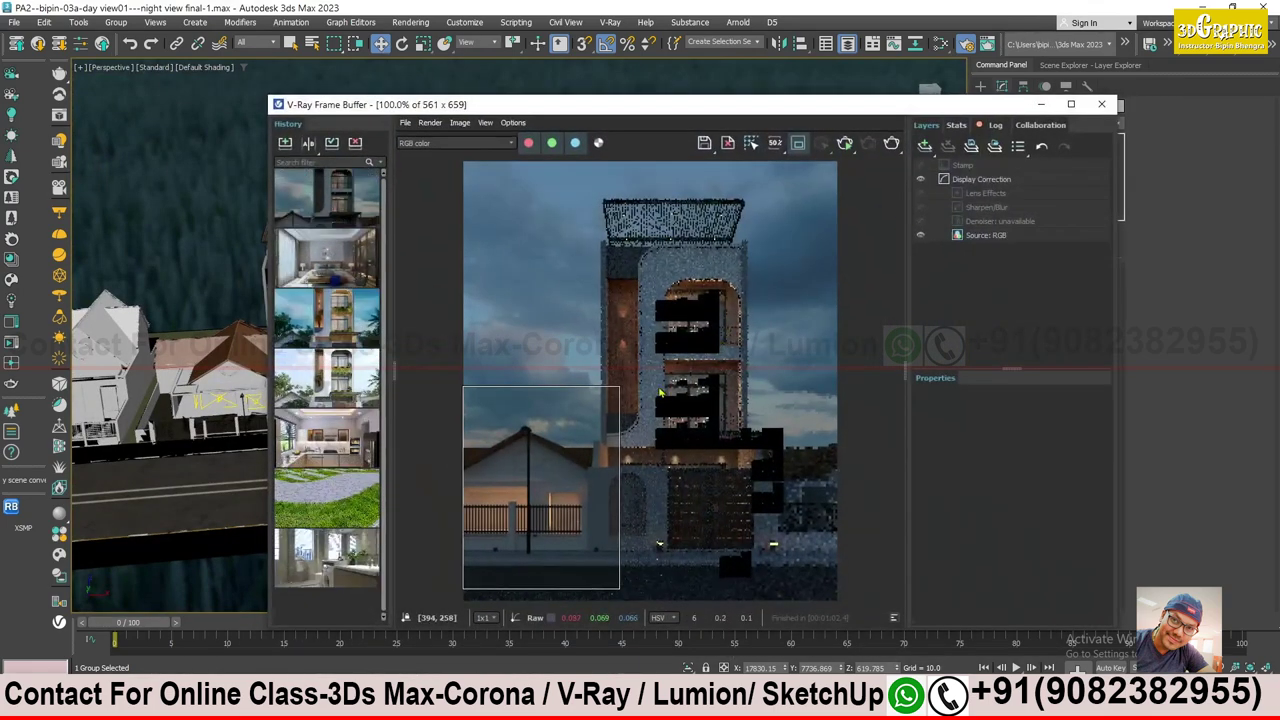
# - Render the night view with both neighbouring houses' porches lit, then close the frame buffer
pyautogui.click(845, 144)
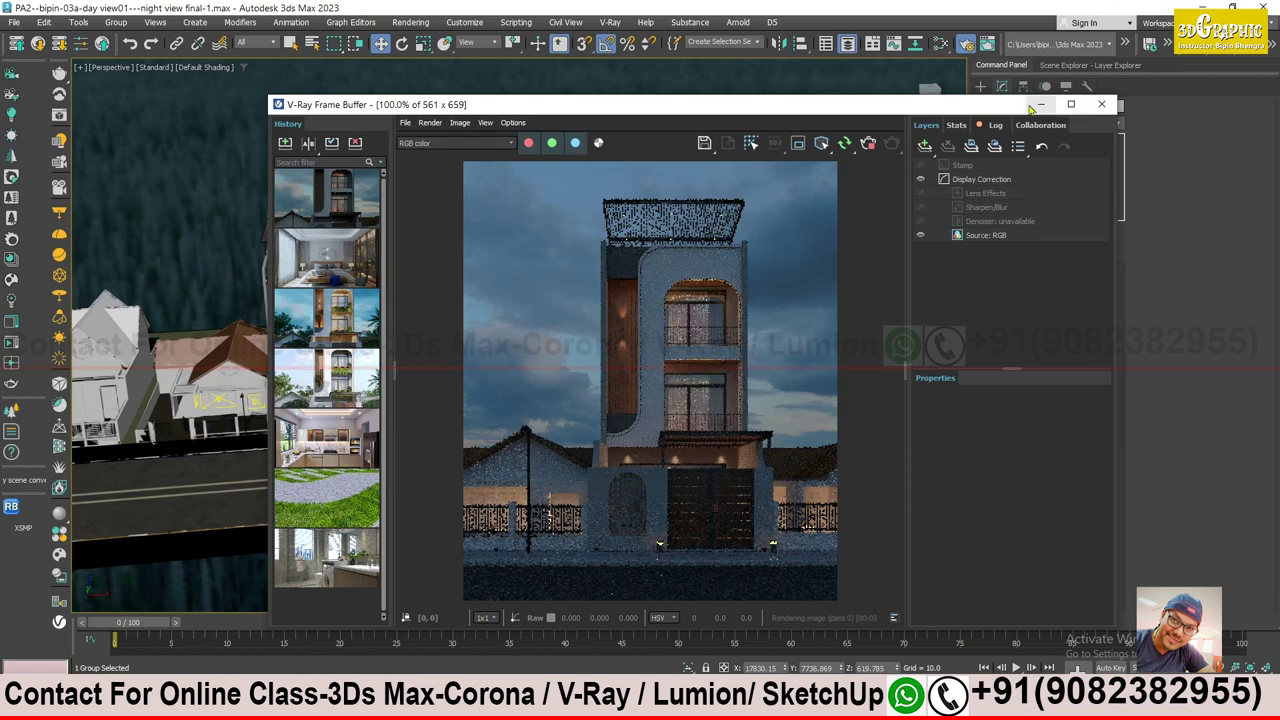
pyautogui.click(1101, 104)
# - Turn on visibility for the small plants and tree layers in the Layer Explorer
pyautogui.click(1070, 65)
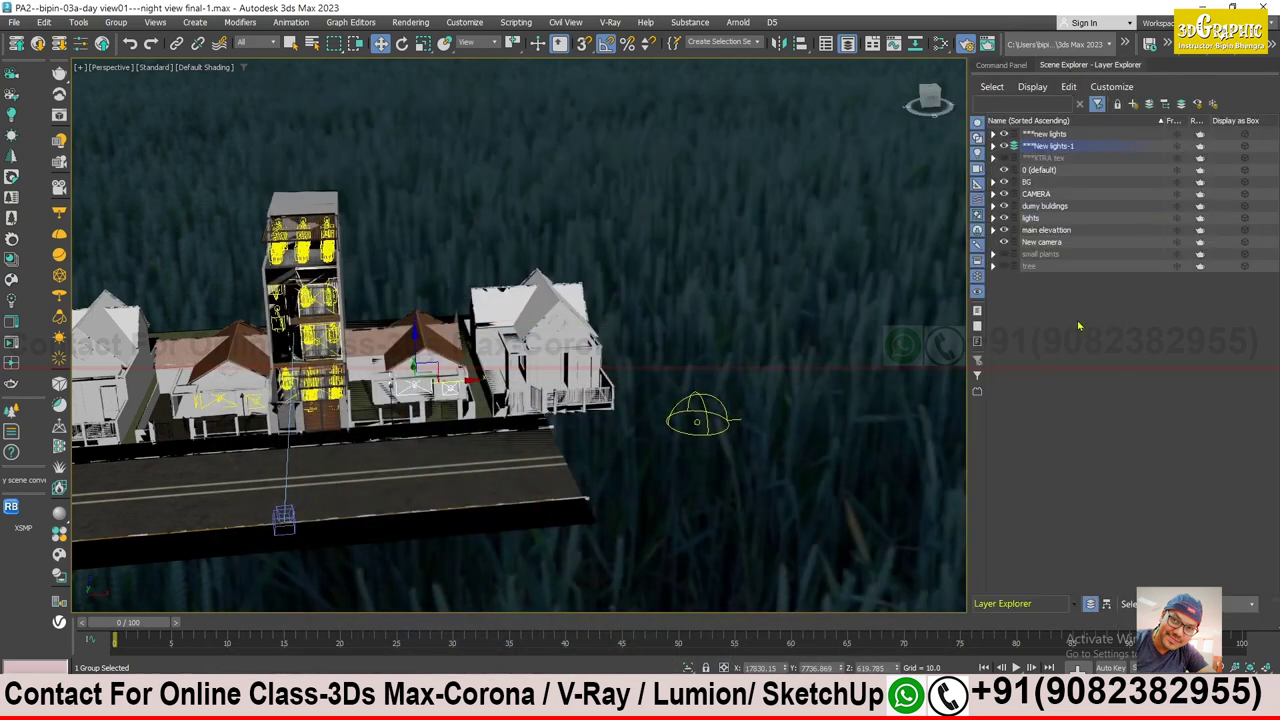
pyautogui.click(1004, 254)
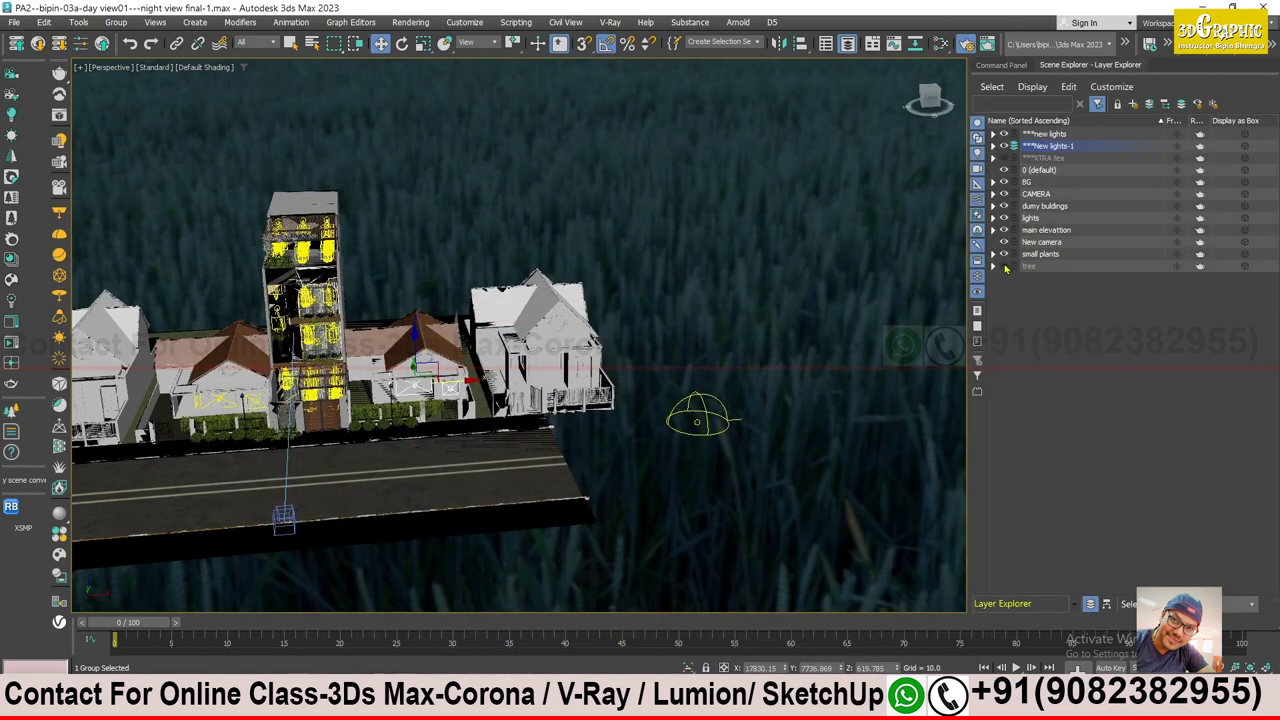
pyautogui.click(1004, 266)
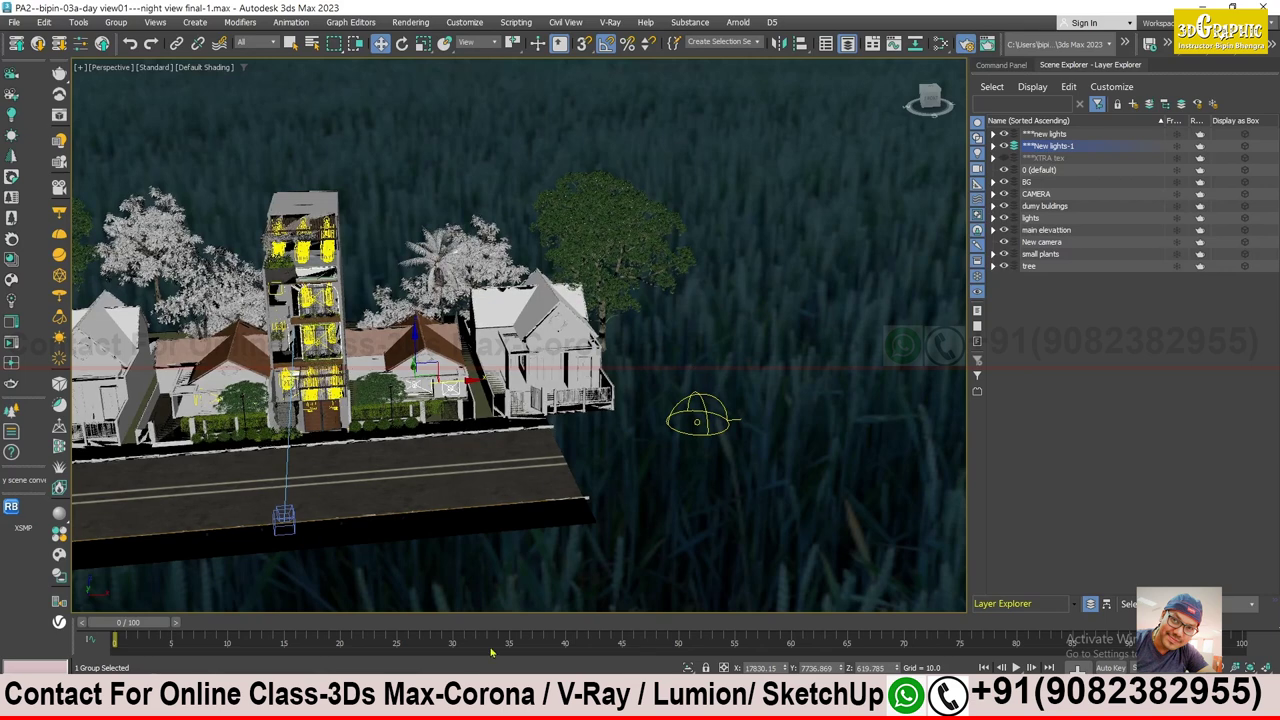
# - Re-render the night facade view with the greenery included
pyautogui.hotkey('ctrl', 'i')
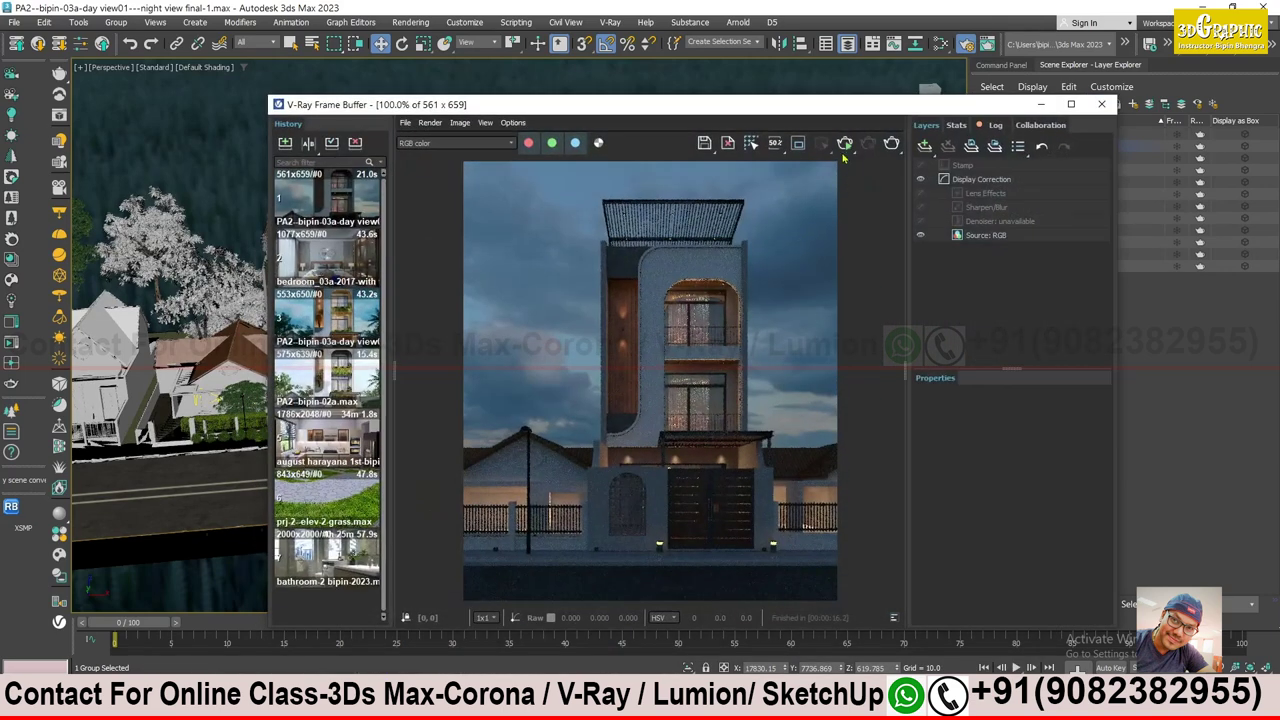
pyautogui.click(845, 143)
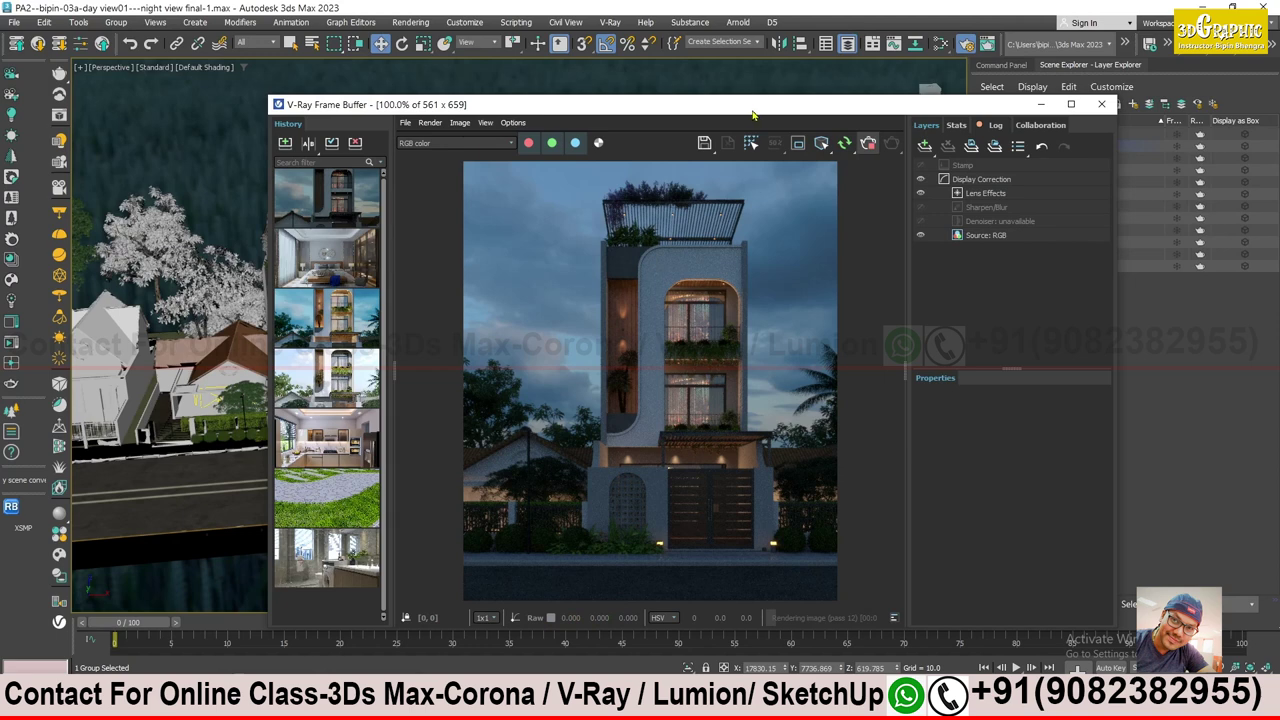
pyautogui.moveTo(752, 113); pyautogui.dragTo(688, 121)
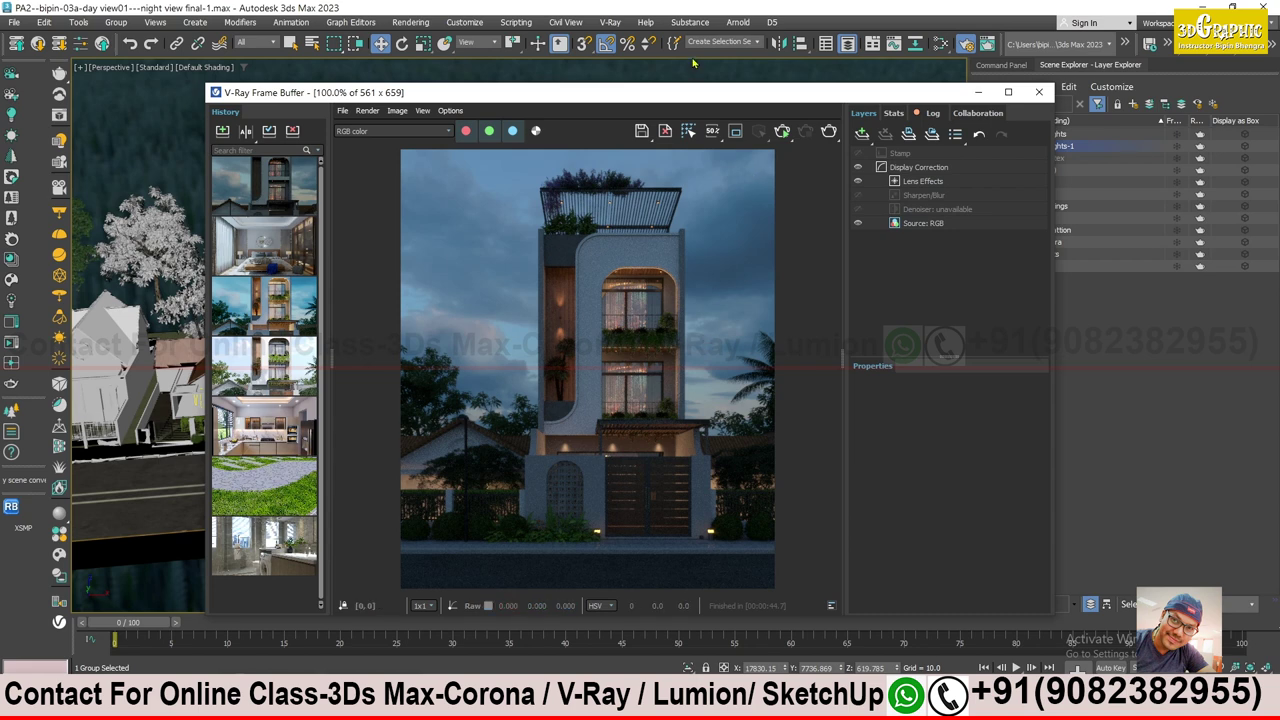
pyautogui.moveTo(693, 91); pyautogui.dragTo(651, 86)
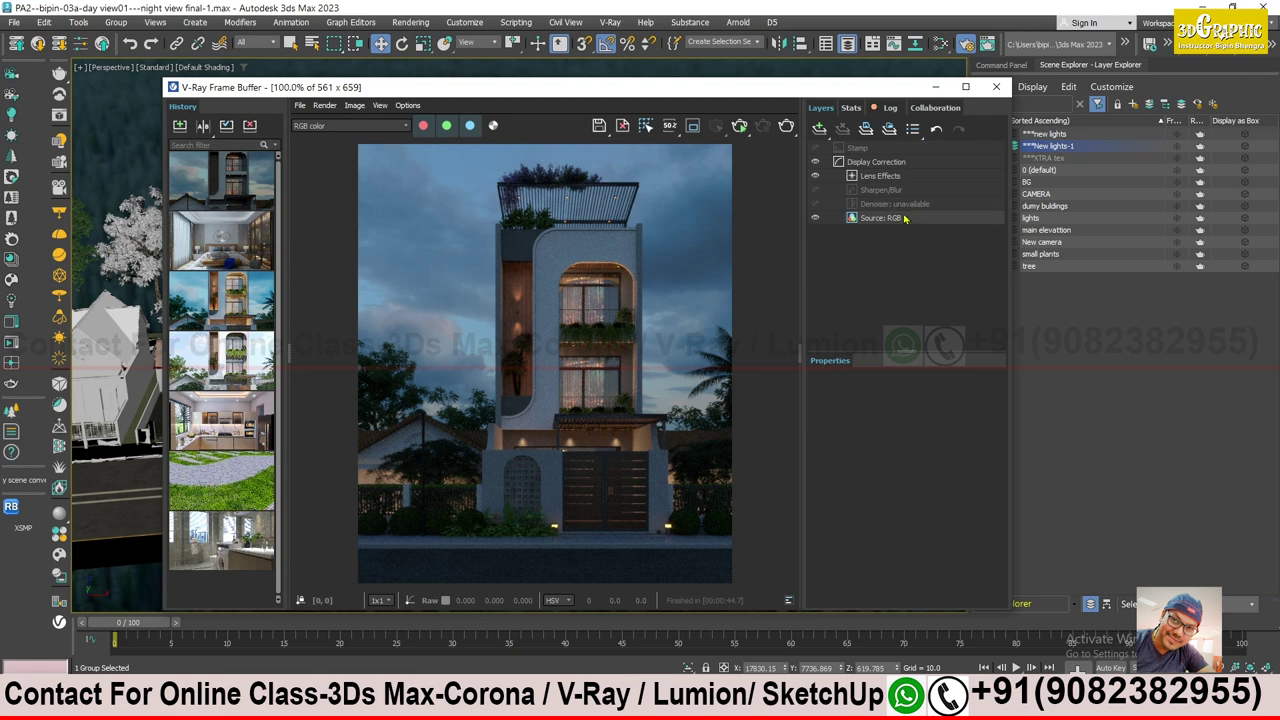
pyautogui.click(820, 129)
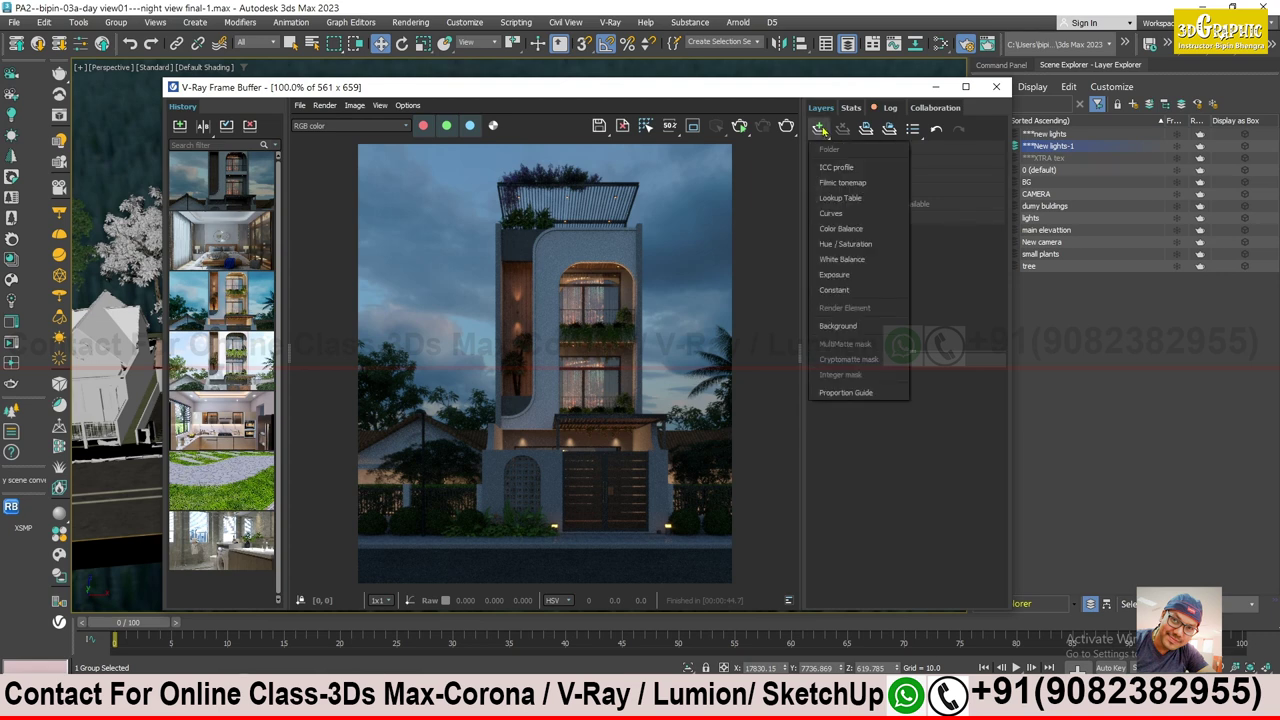
# - Add an Exposure correction layer with exposure 0.583 and highlight burn 0.898
pyautogui.click(851, 276)
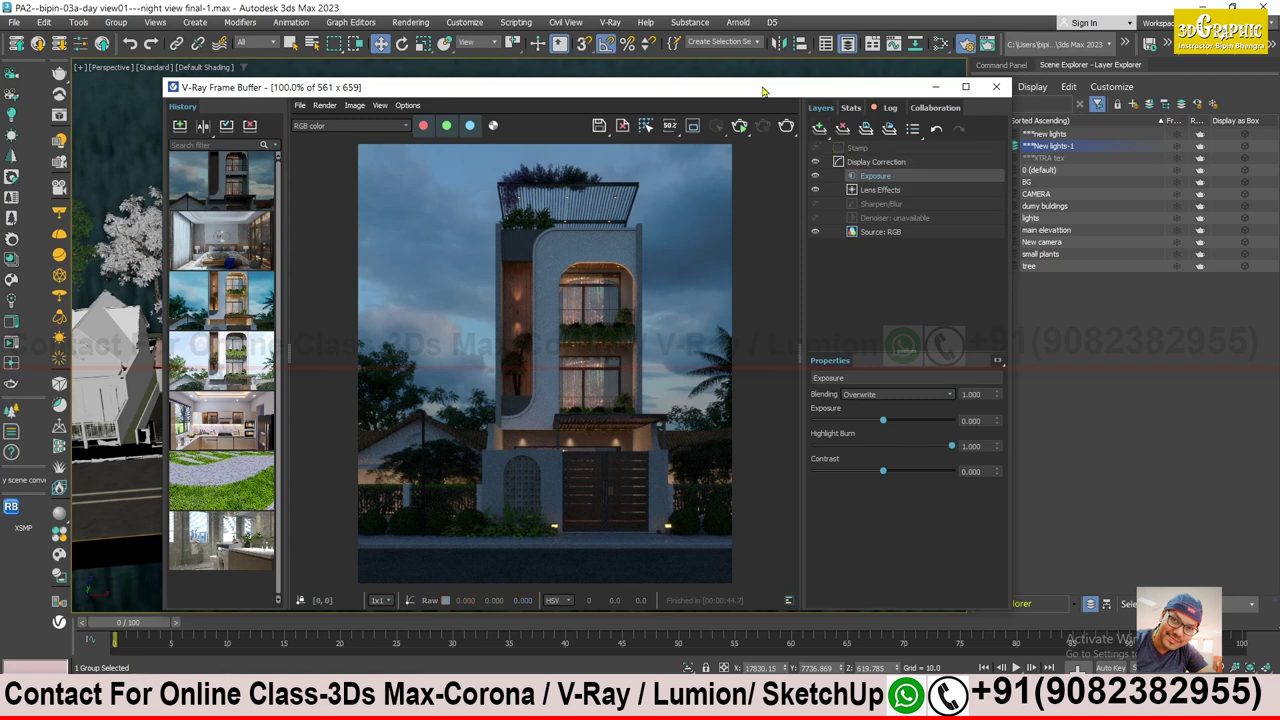
pyautogui.moveTo(763, 88); pyautogui.dragTo(773, 88)
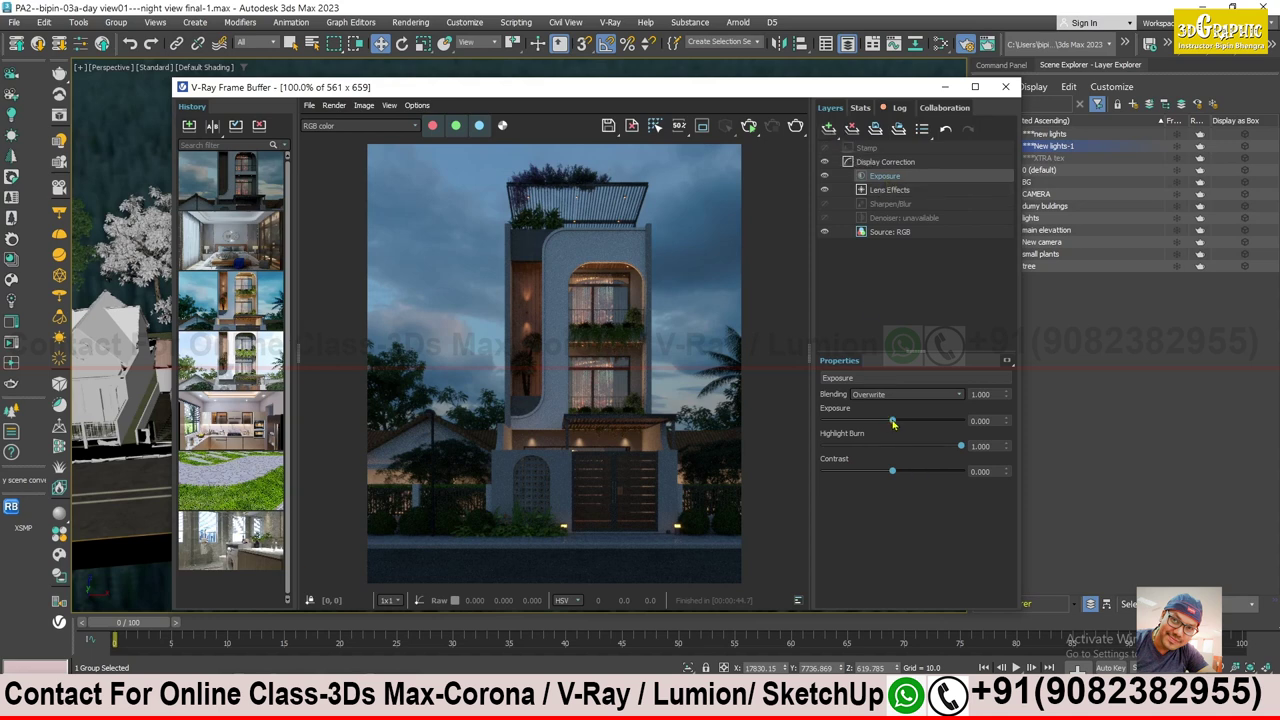
pyautogui.moveTo(893, 421); pyautogui.dragTo(898, 429)
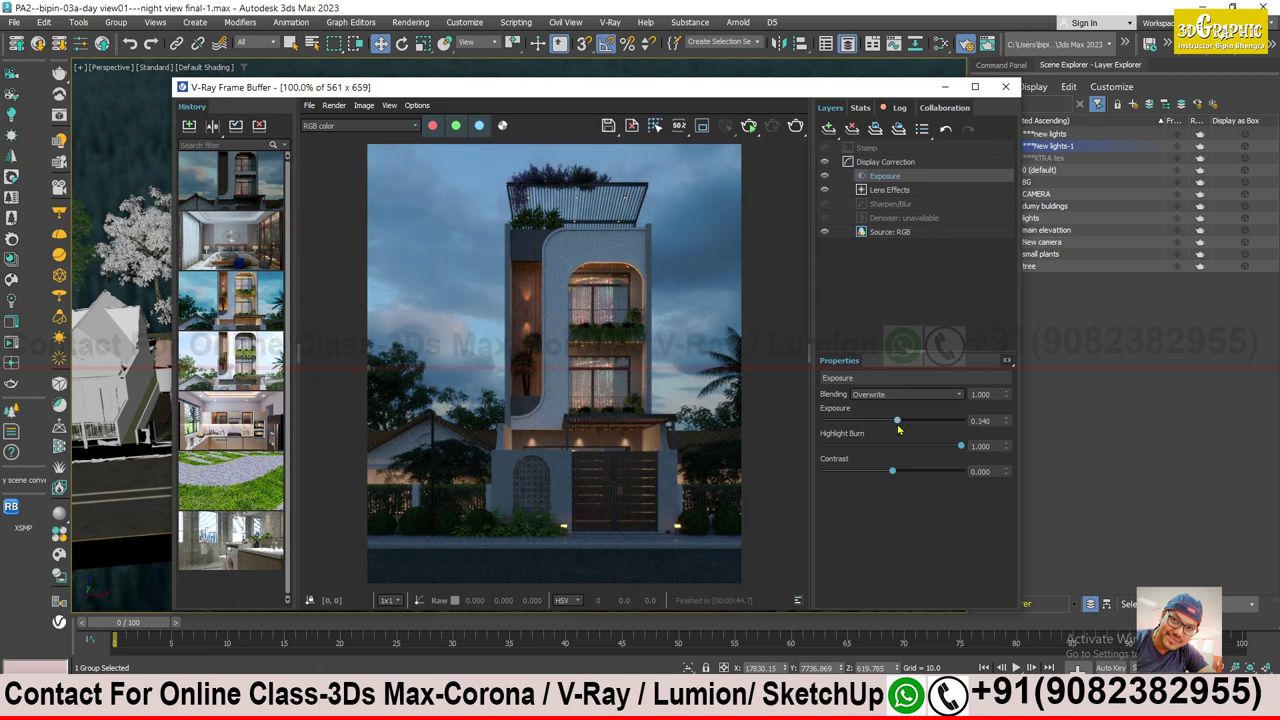
pyautogui.moveTo(957, 448); pyautogui.dragTo(903, 421)
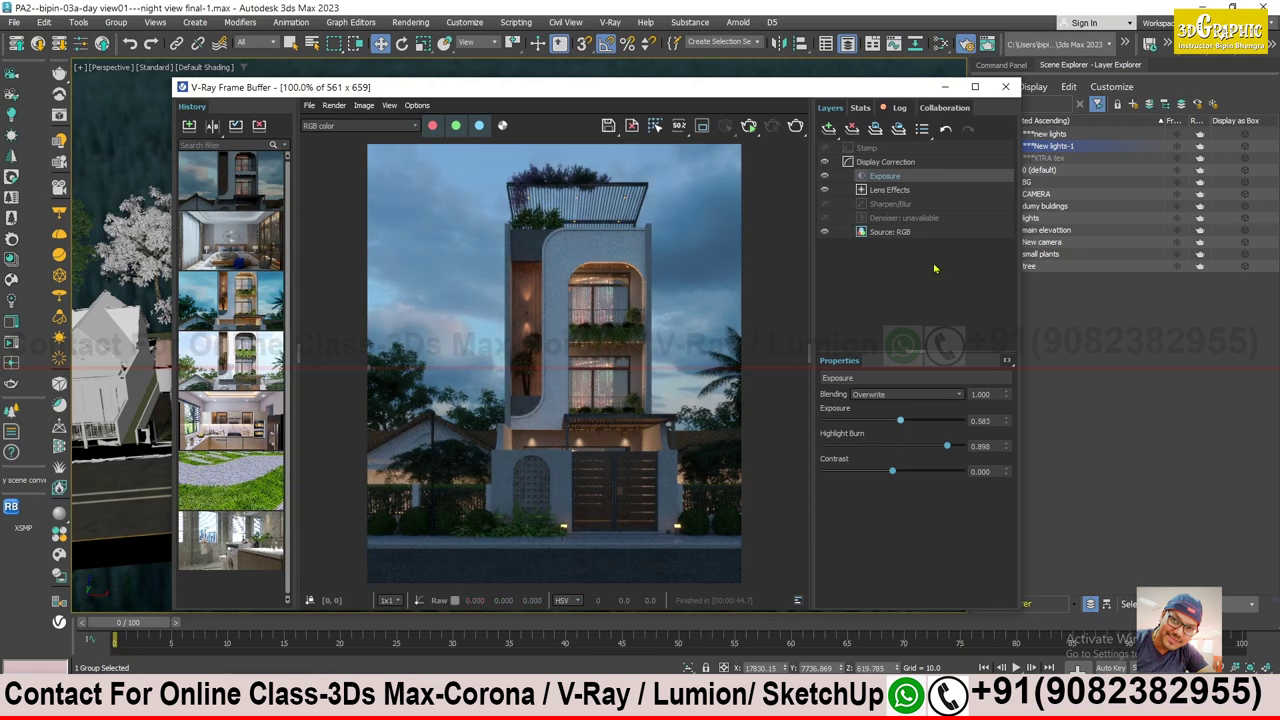
pyautogui.click(828, 128)
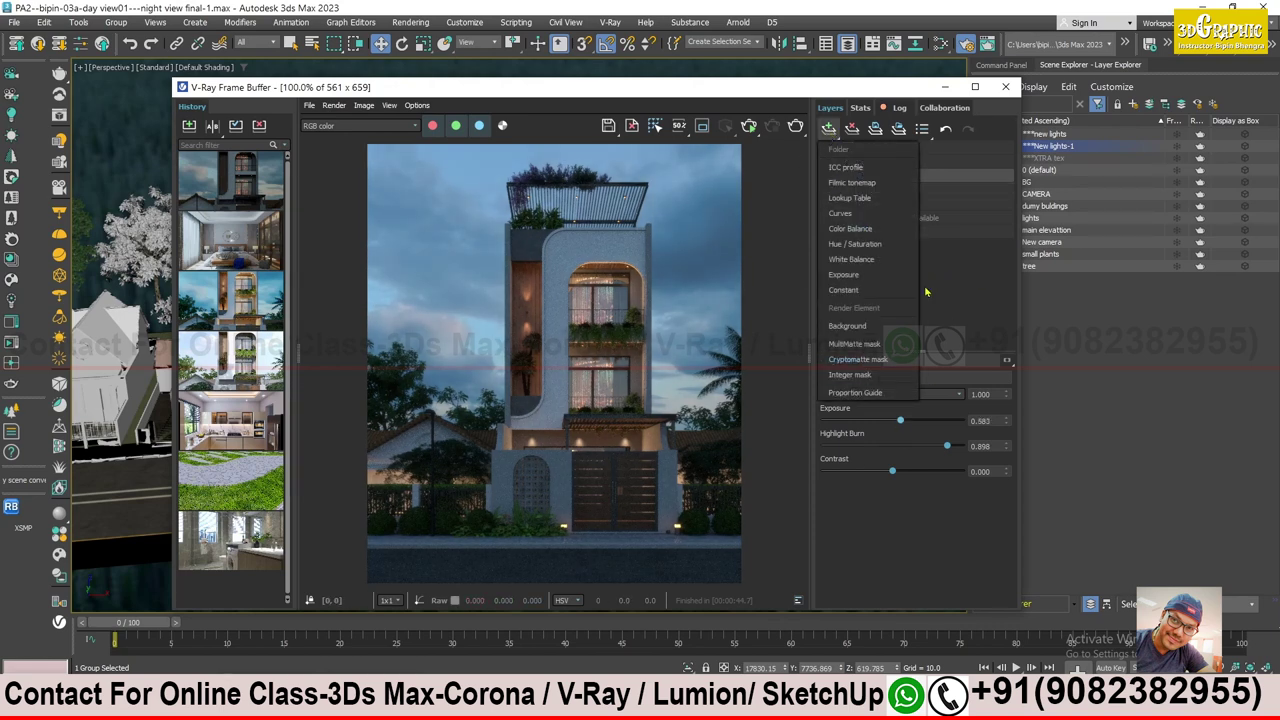
# - Add a Curves correction layer and lift a tone-curve point to brighten the render
pyautogui.click(840, 213)
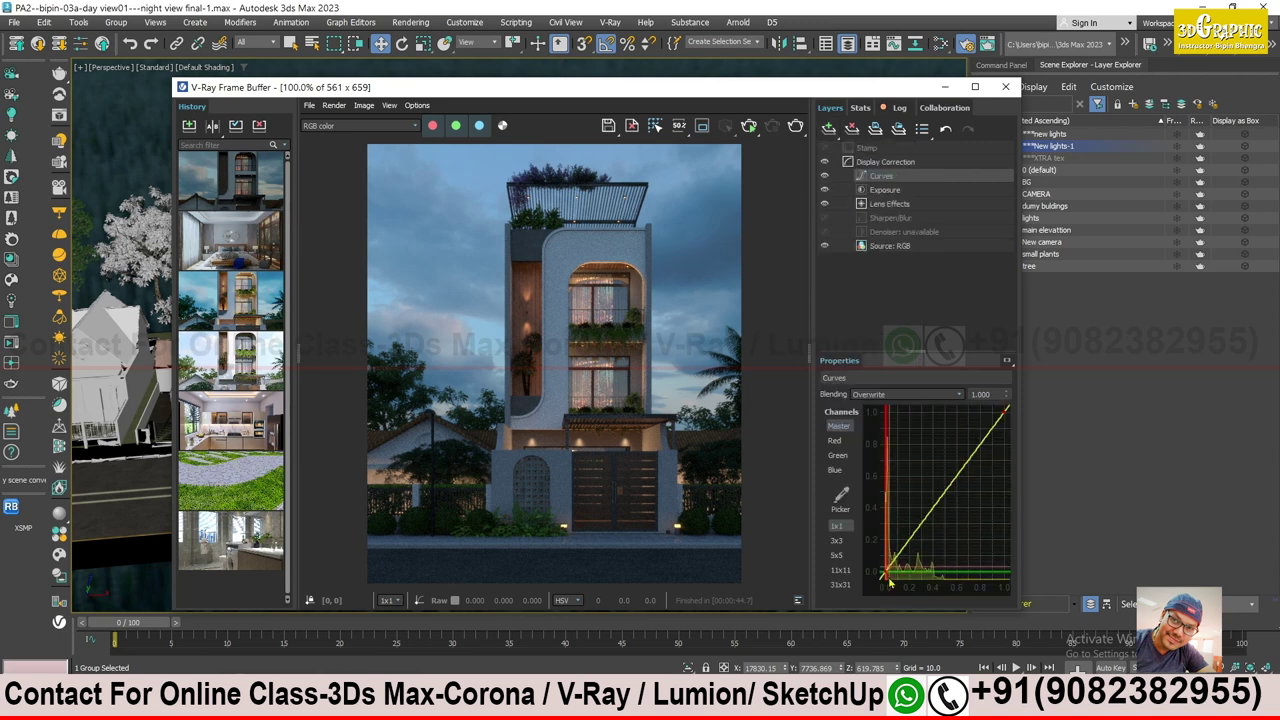
pyautogui.click(919, 525)
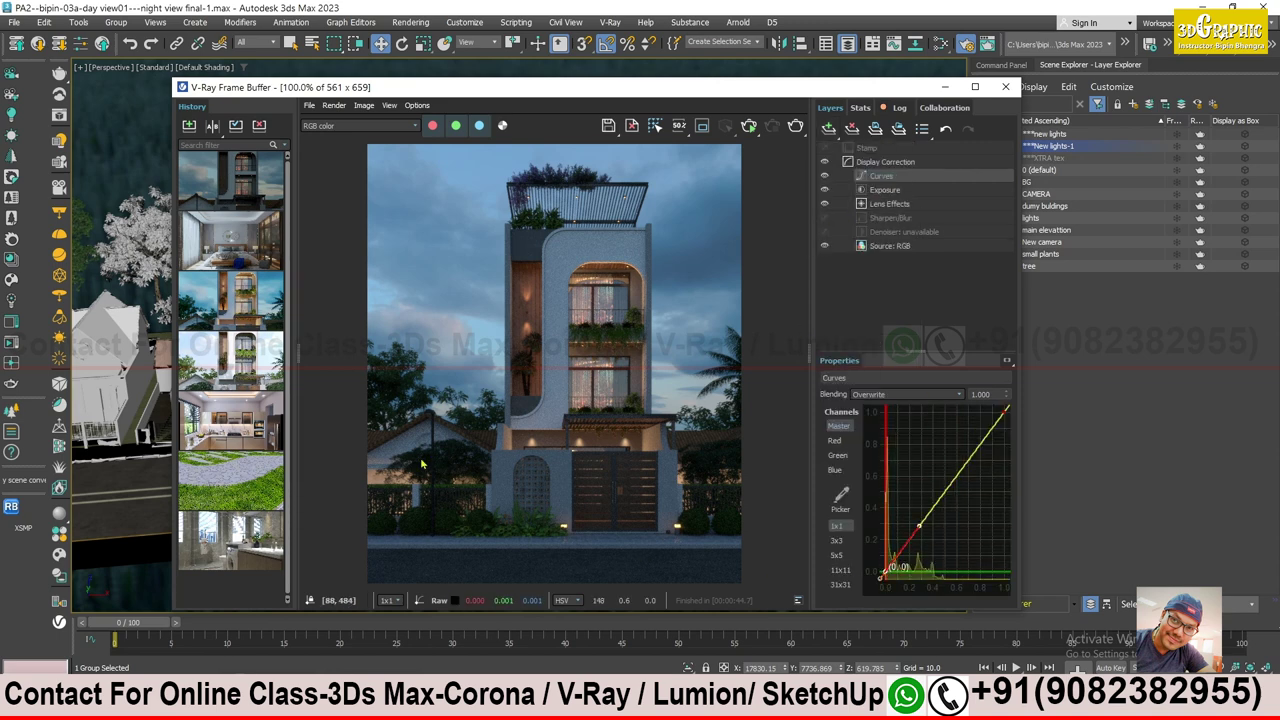
pyautogui.moveTo(919, 525)
pyautogui.mouseDown()
pyautogui.moveTo(950, 482)
pyautogui.moveTo(947, 461)
pyautogui.mouseUp()
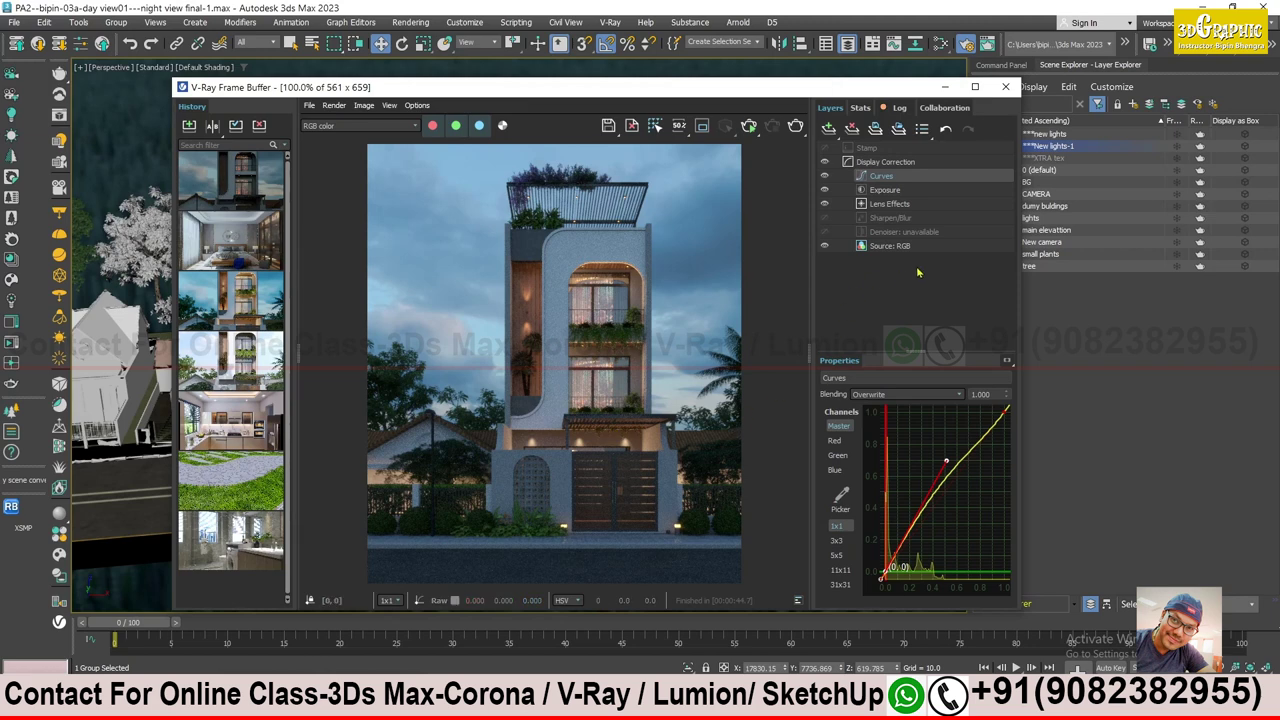
# - Add a White Balance correction layer with temperature about 7213
pyautogui.click(828, 128)
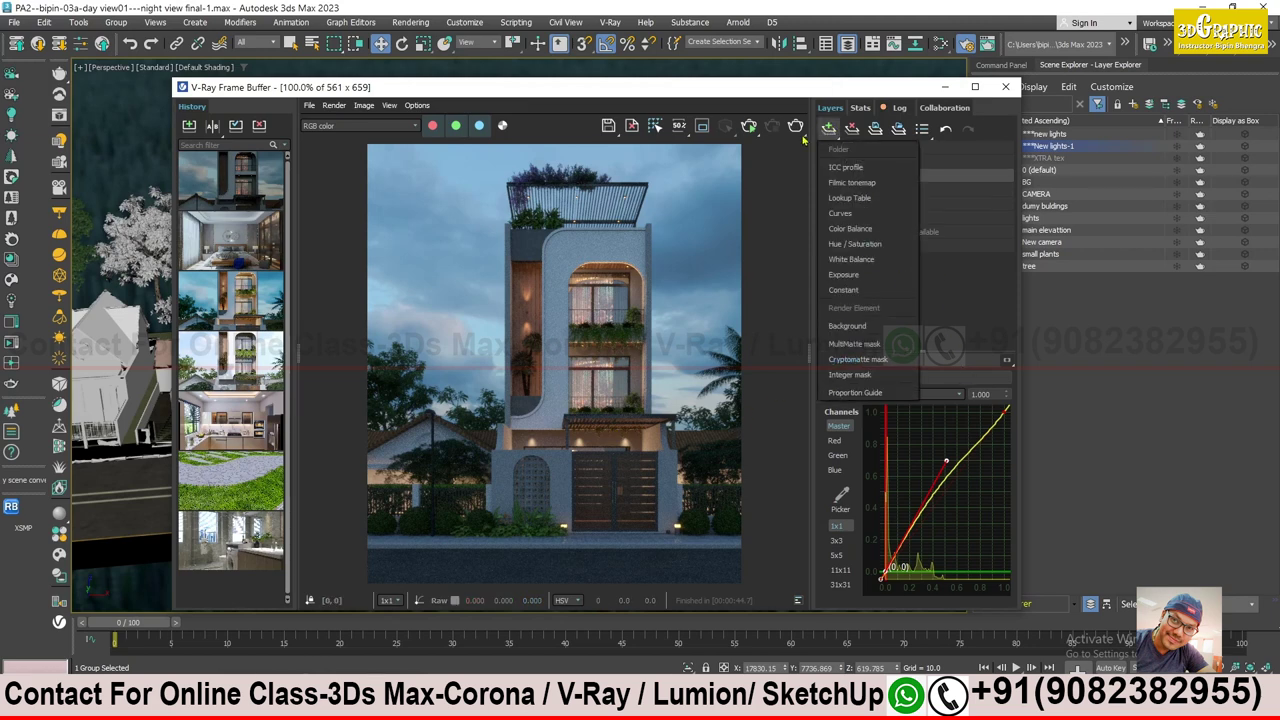
pyautogui.click(877, 260)
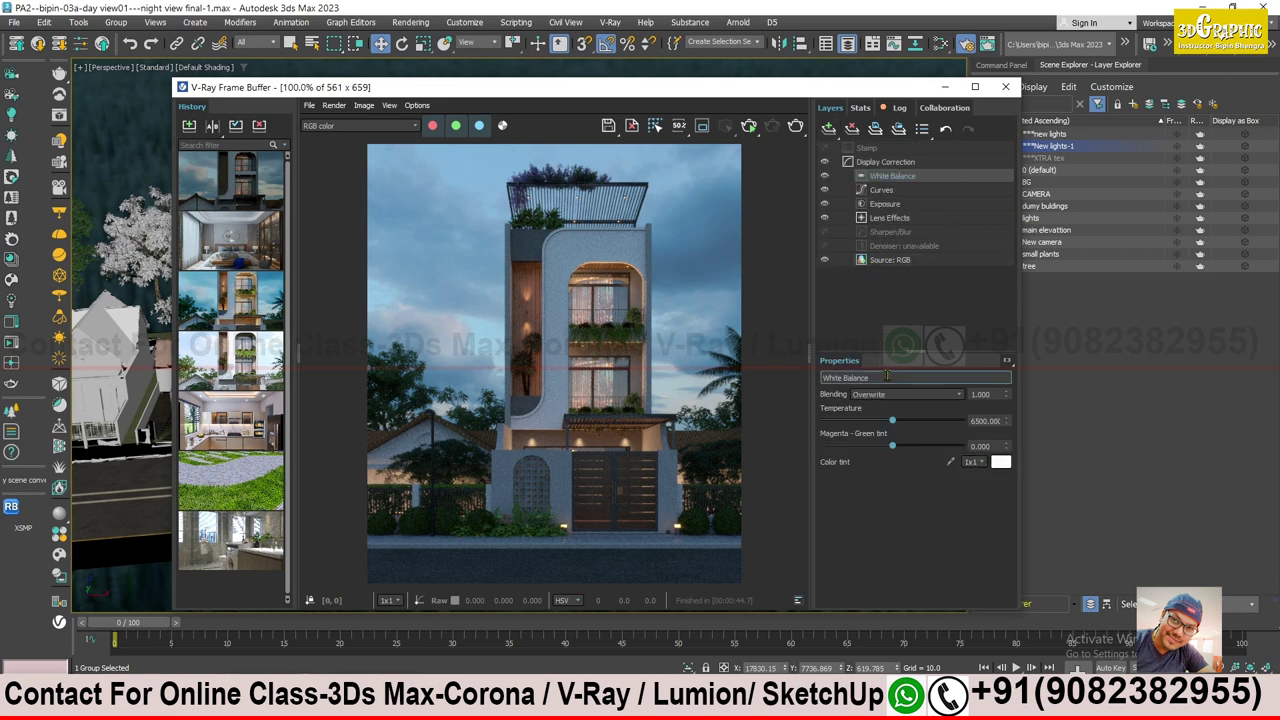
pyautogui.moveTo(894, 423); pyautogui.dragTo(934, 423)
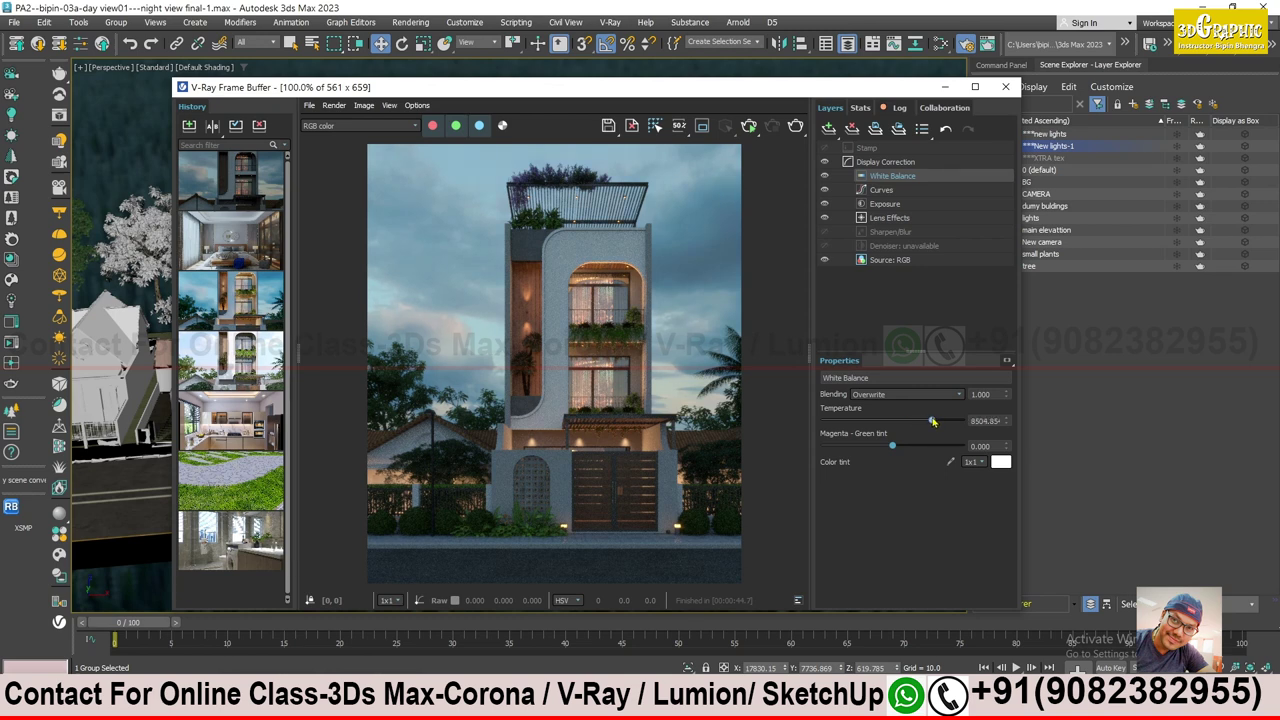
pyautogui.moveTo(924, 422); pyautogui.dragTo(907, 414)
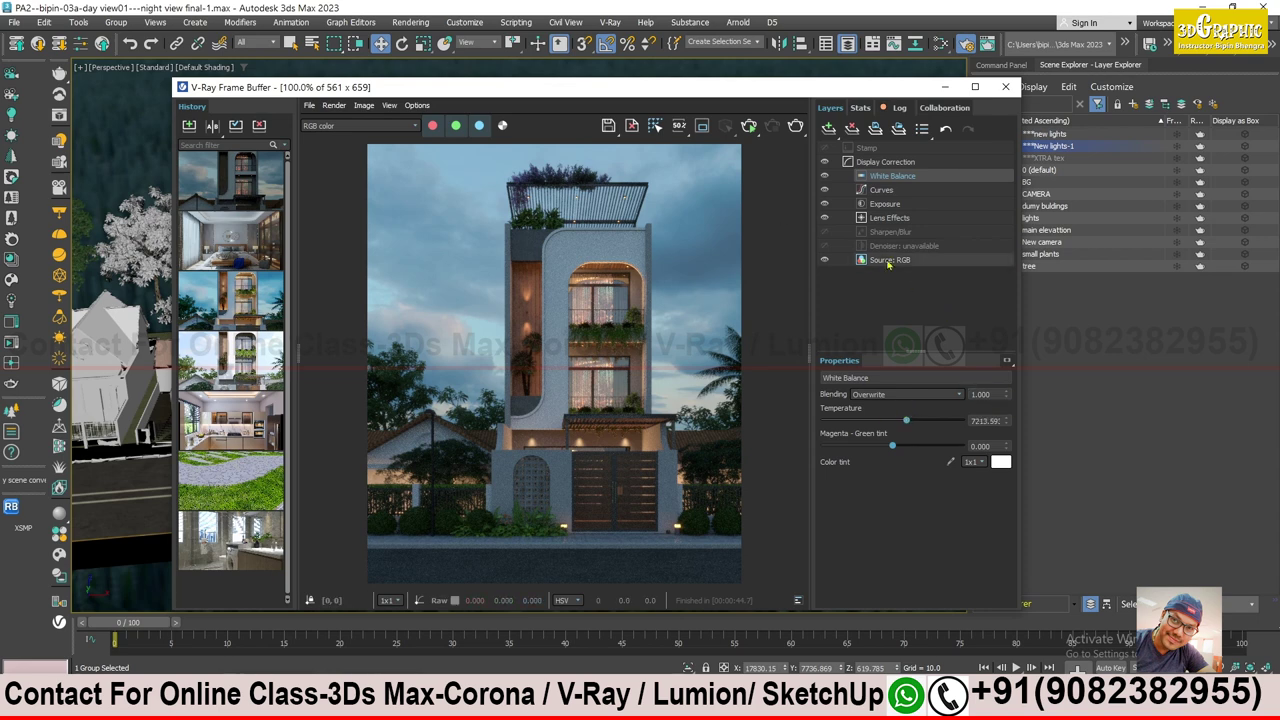
pyautogui.click(829, 128)
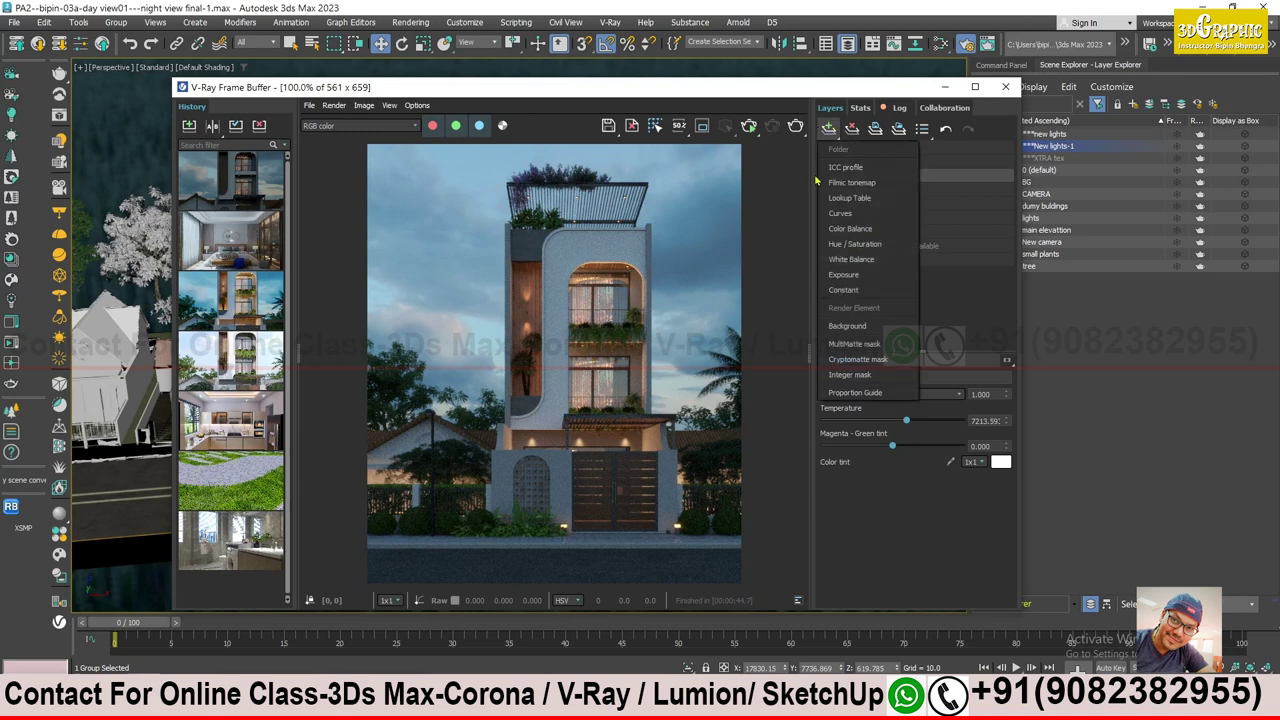
# - Add a Hue / Saturation correction layer with saturation raised to 0.252
pyautogui.click(860, 245)
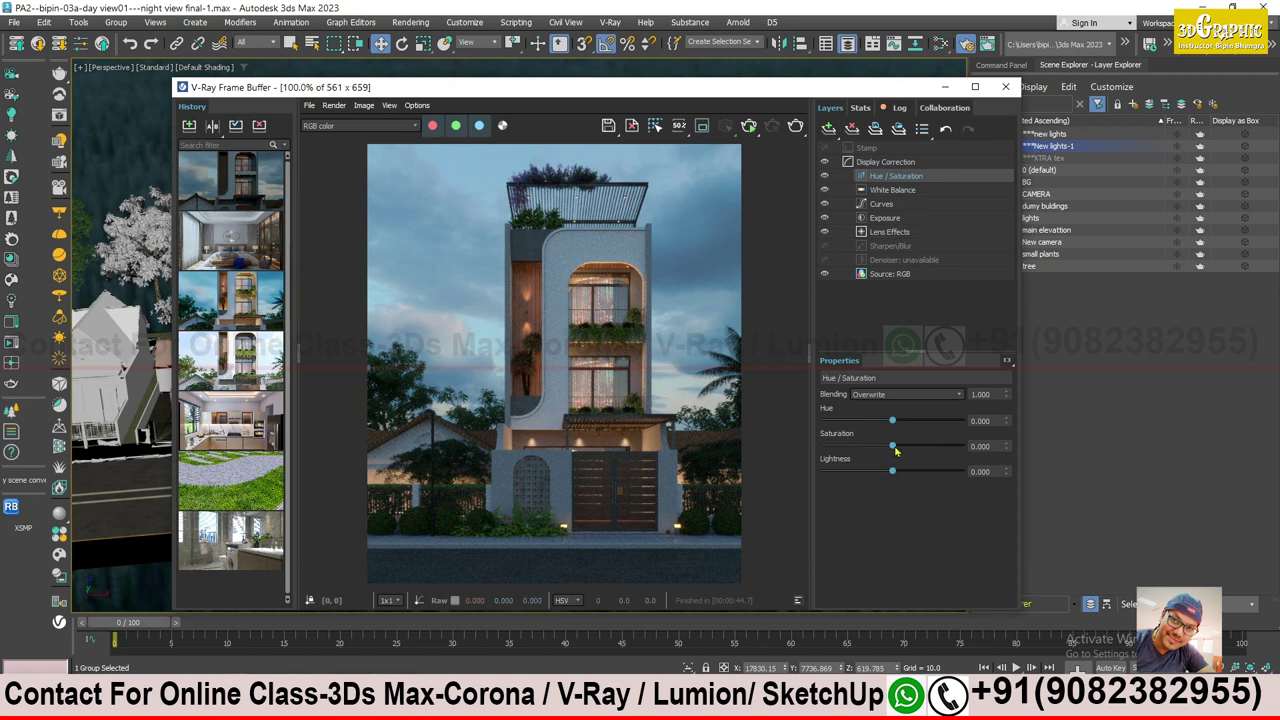
pyautogui.moveTo(895, 447); pyautogui.dragTo(909, 447)
pyautogui.click(829, 128)
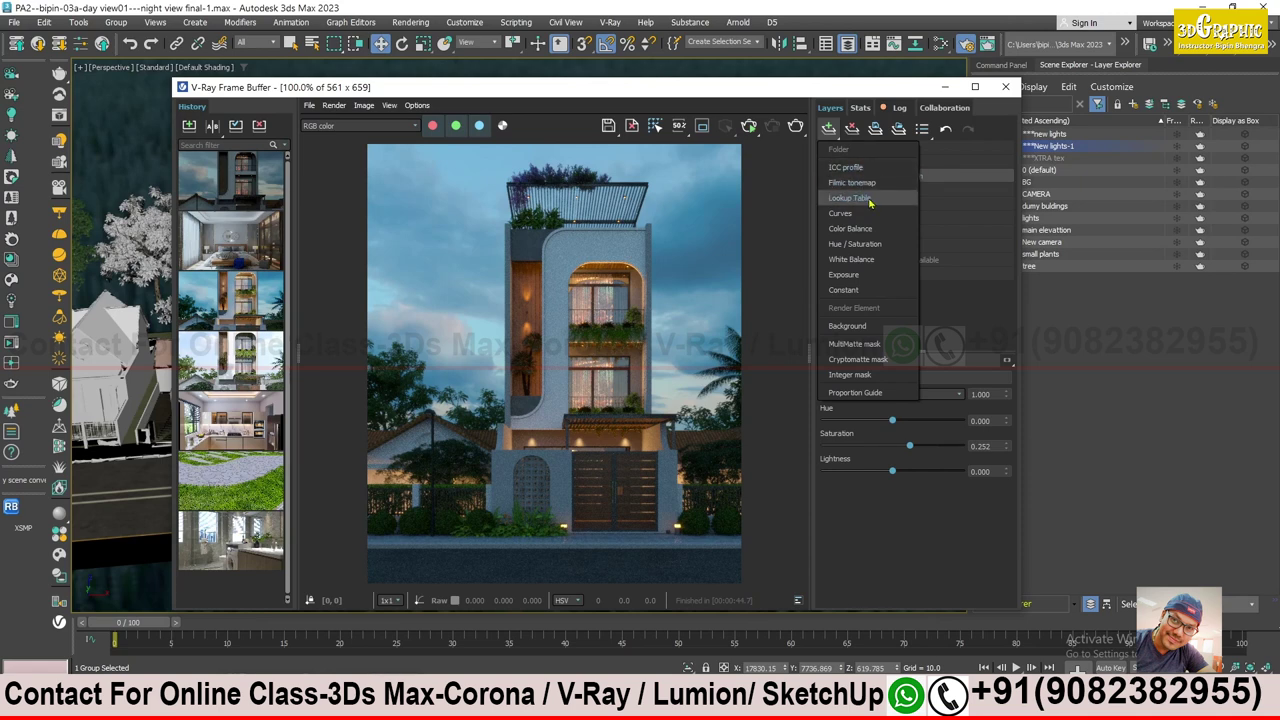
# - Add a Lookup Table layer loading Adanmq_Advantix_100.cube from D:\Textures\lut
pyautogui.click(870, 200)
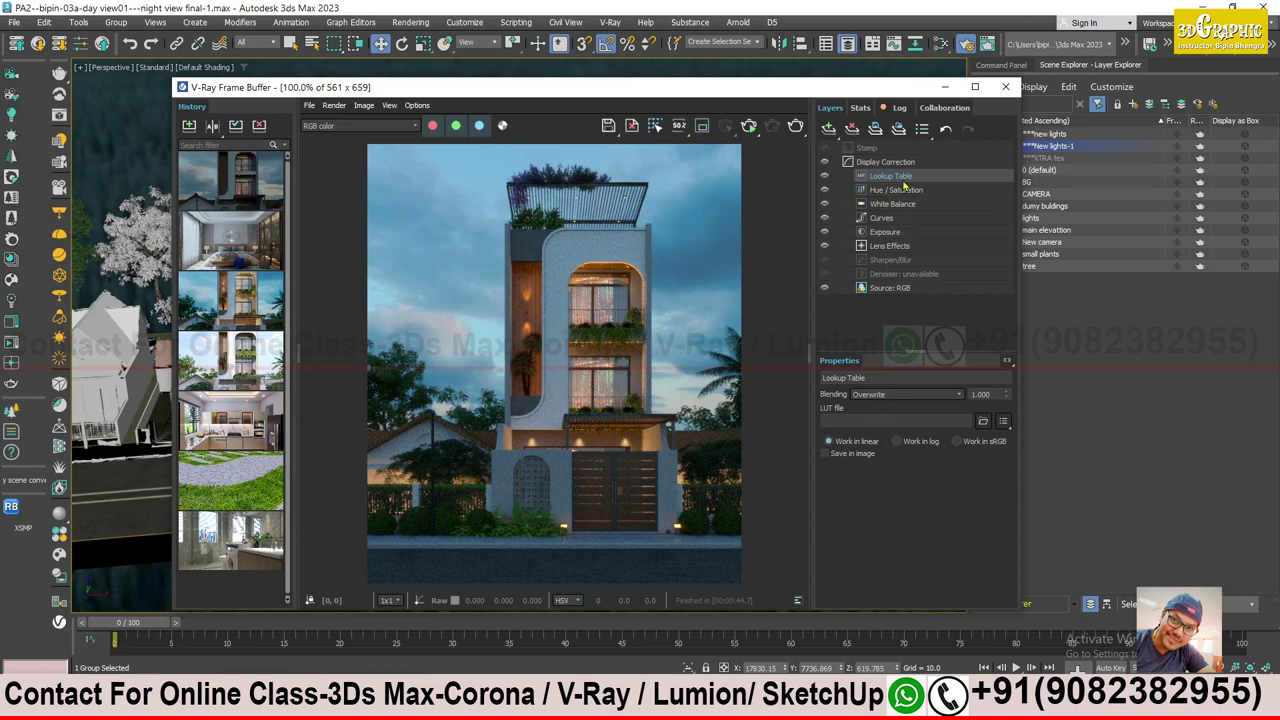
pyautogui.click(984, 422)
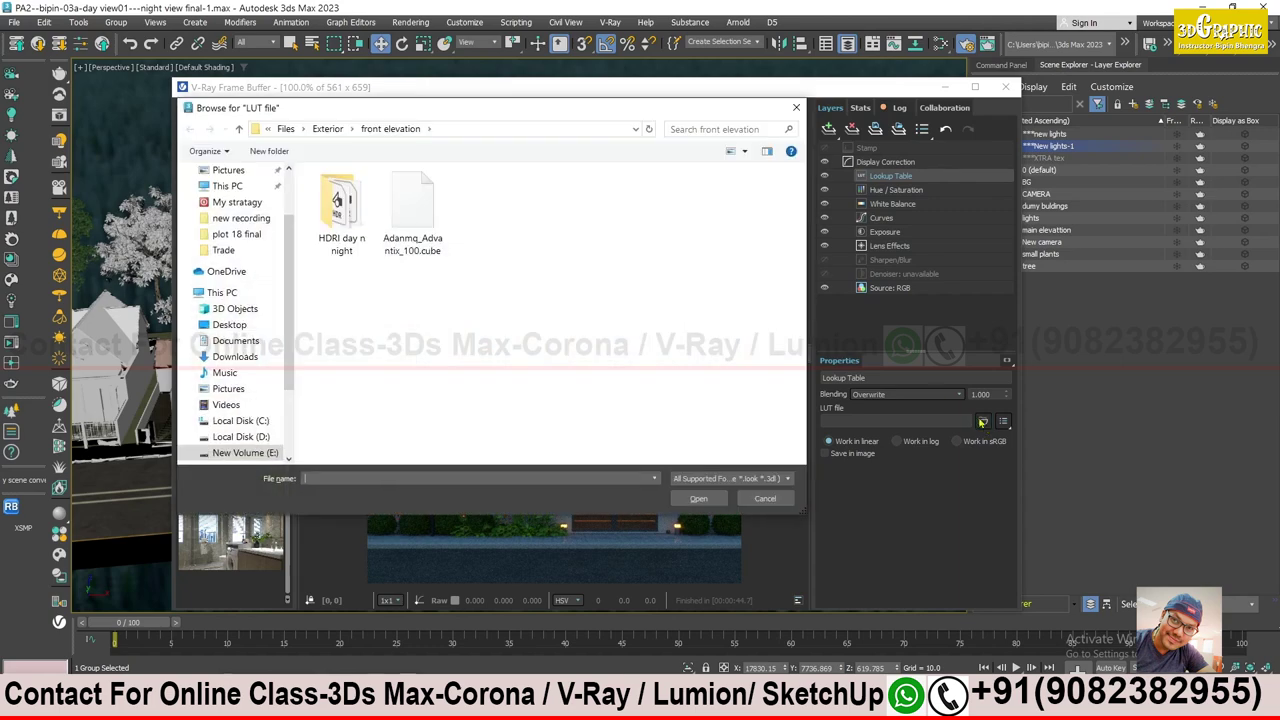
pyautogui.click(245, 437)
pyautogui.moveTo(342, 263)
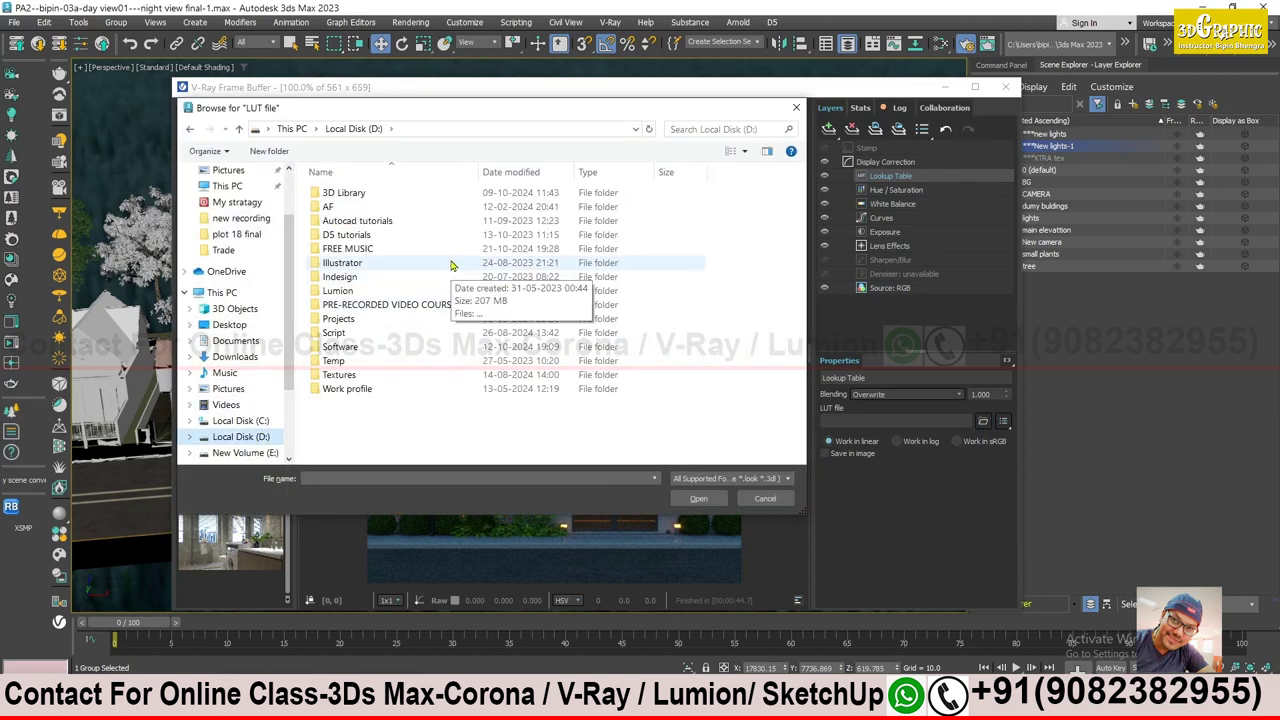
pyautogui.click(353, 378)
pyautogui.doubleClick(353, 376)
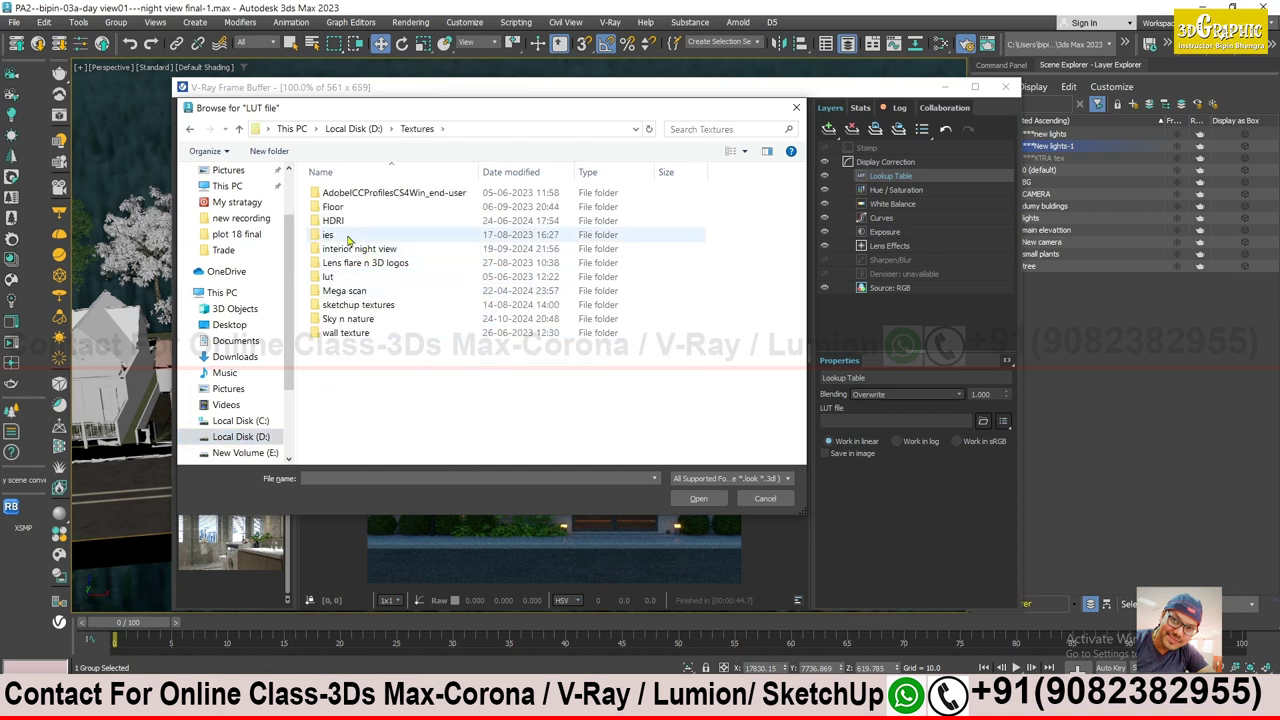
pyautogui.doubleClick(328, 276)
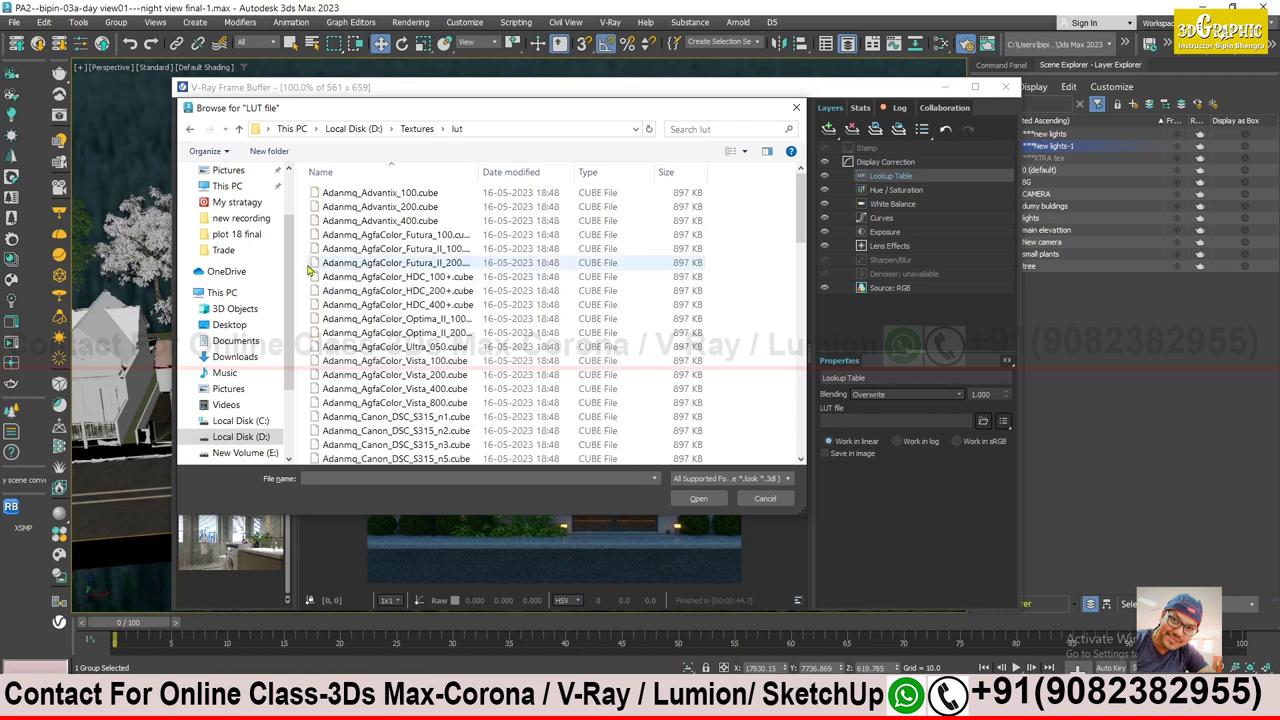
pyautogui.click(392, 194)
pyautogui.click(698, 498)
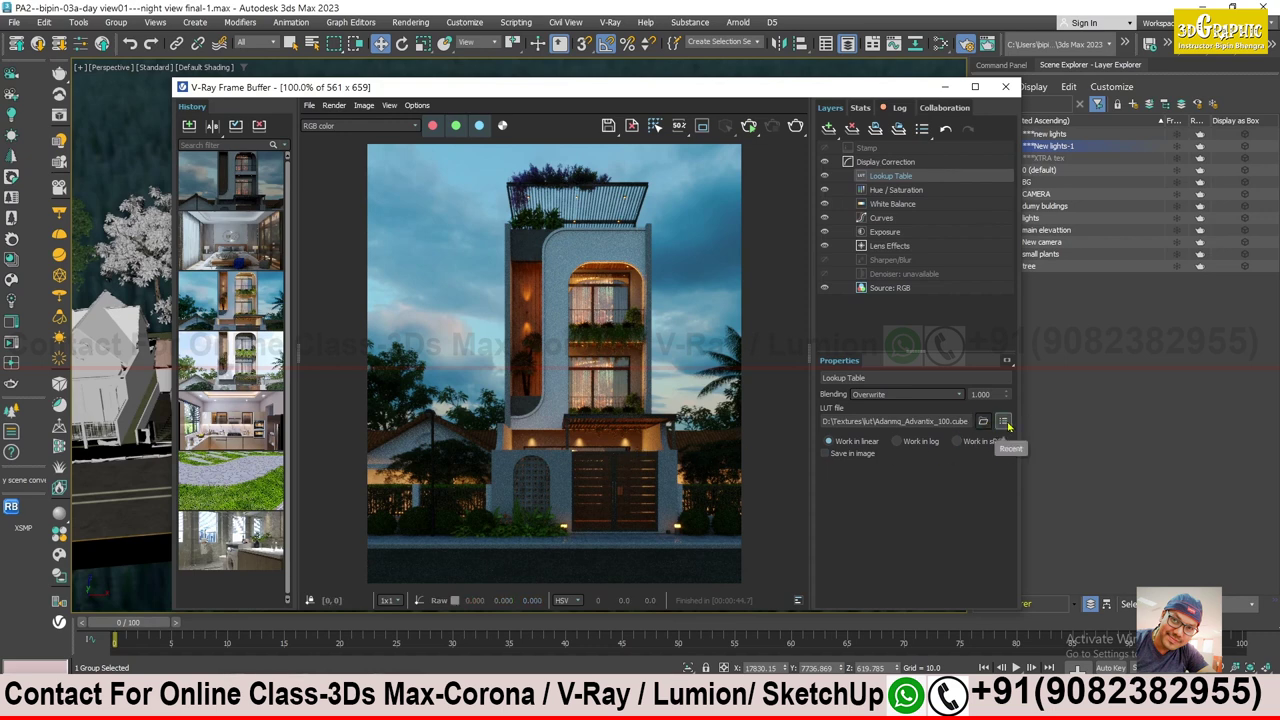
# - Switch the Lookup Table to an AgfaColor Futura LUT from the recent list
pyautogui.click(1004, 422)
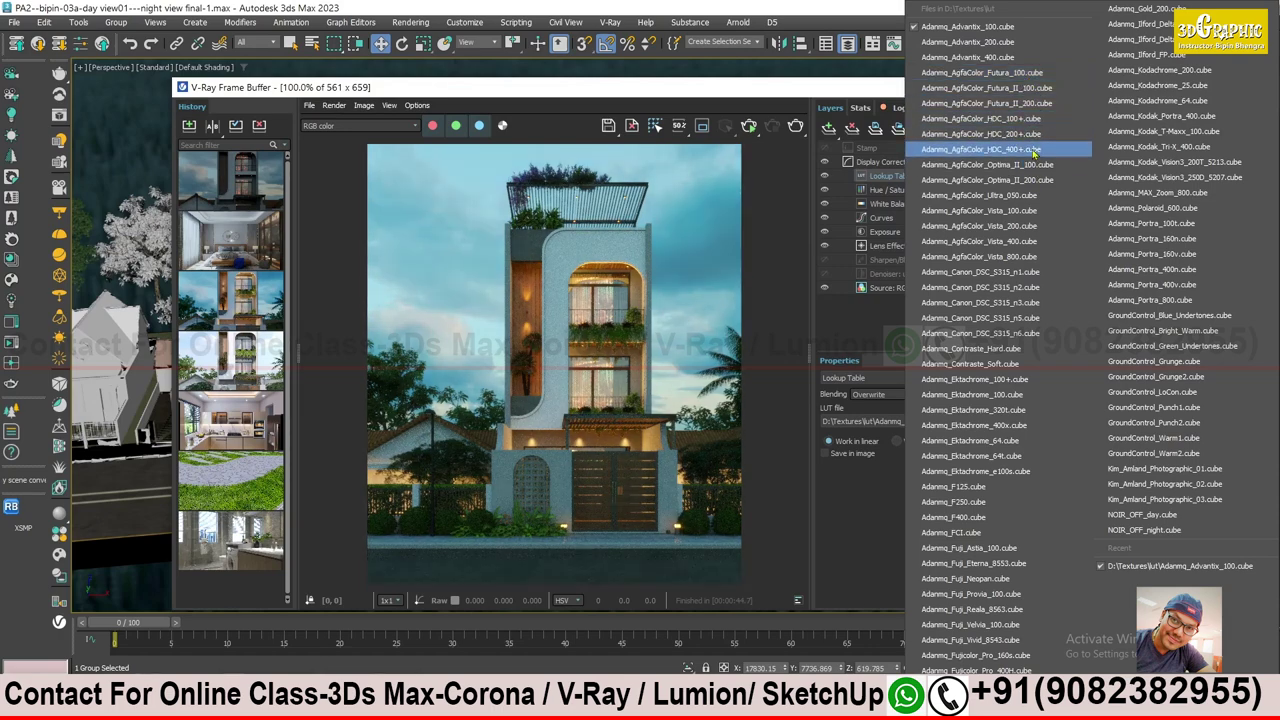
pyautogui.click(1001, 77)
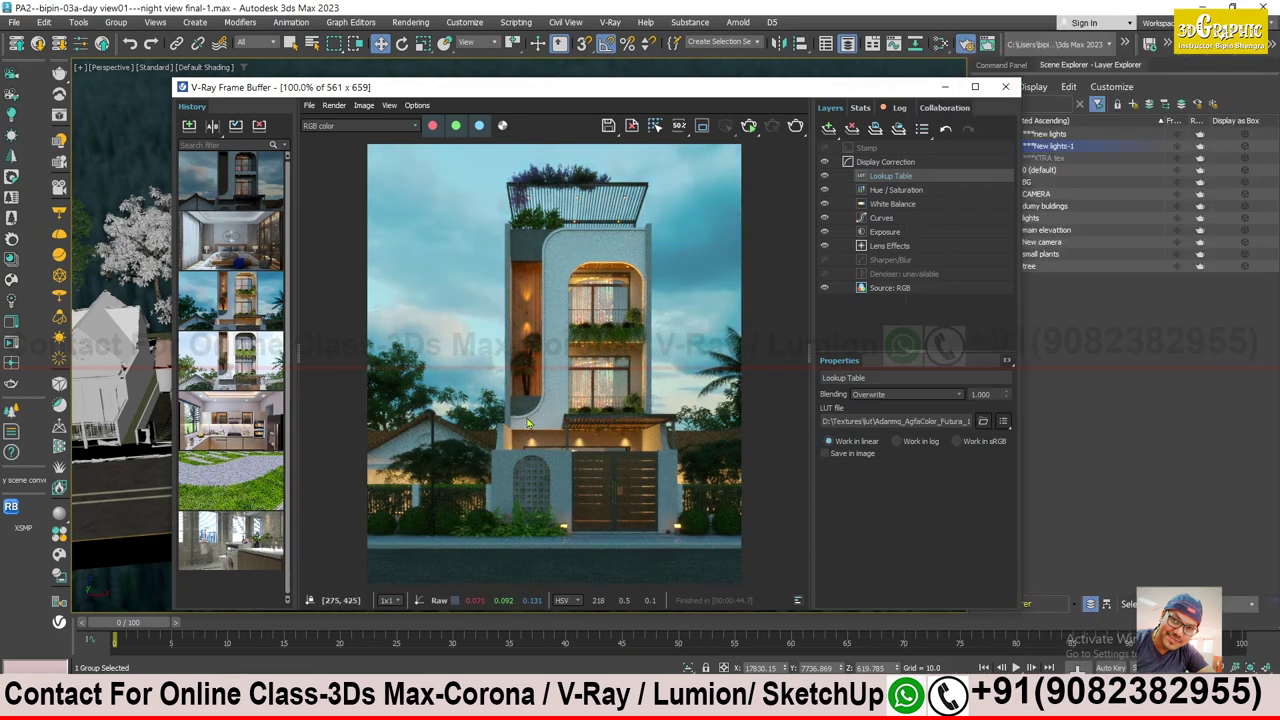
pyautogui.click(943, 205)
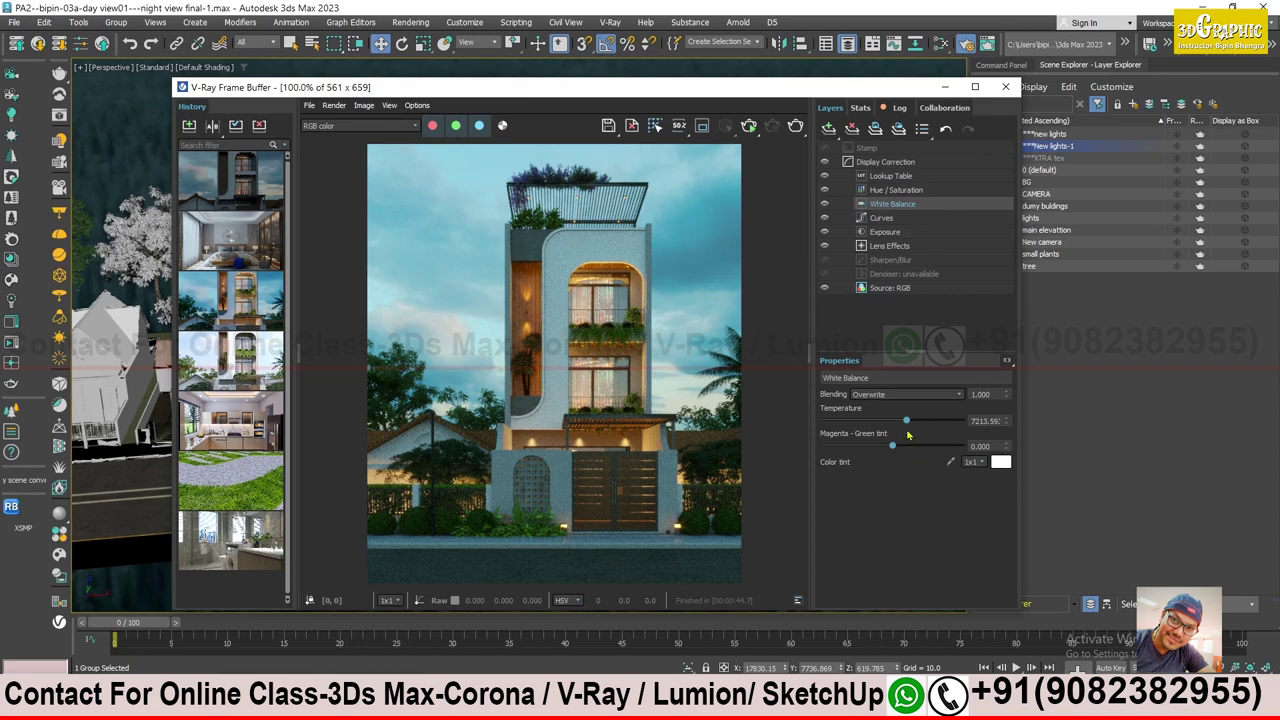
# - Adjust the white balance temperature, lower saturation to 0.175, and save the render to history
pyautogui.moveTo(907, 424)
pyautogui.mouseDown()
pyautogui.moveTo(918, 424)
pyautogui.moveTo(905, 424)
pyautogui.mouseUp()
pyautogui.click(900, 190)
pyautogui.moveTo(892, 446); pyautogui.dragTo(905, 445)
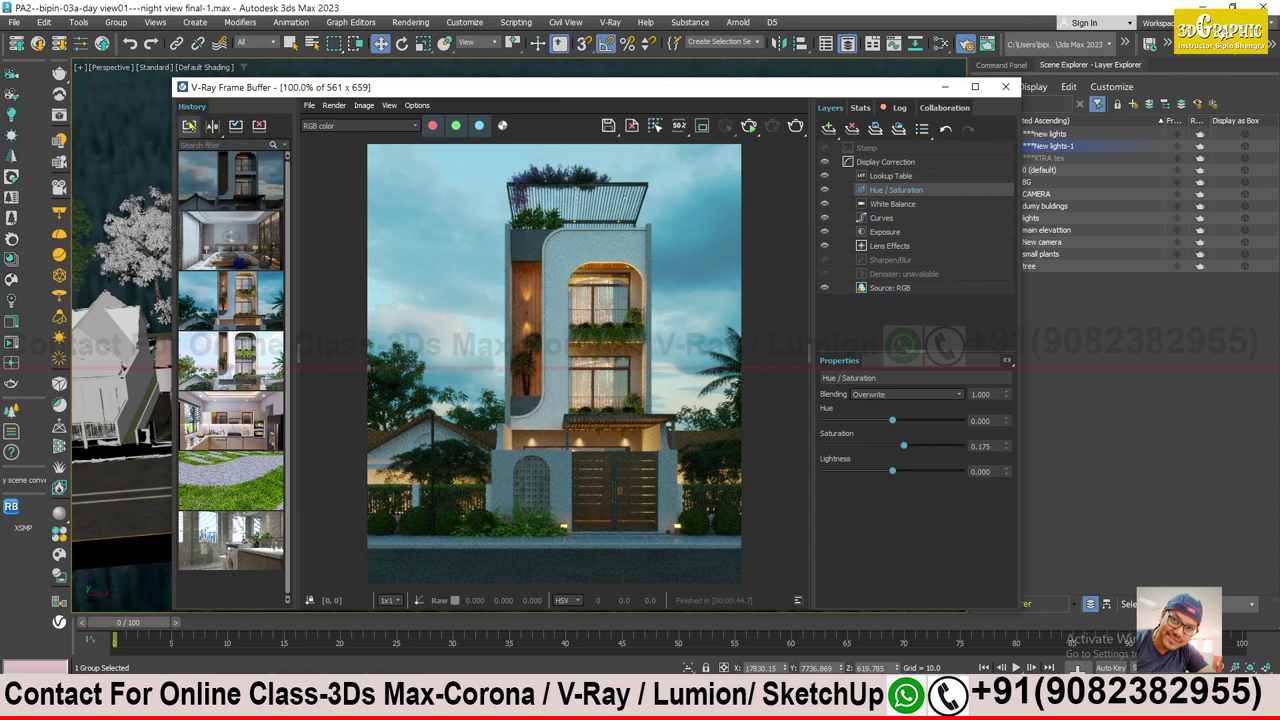
pyautogui.click(188, 125)
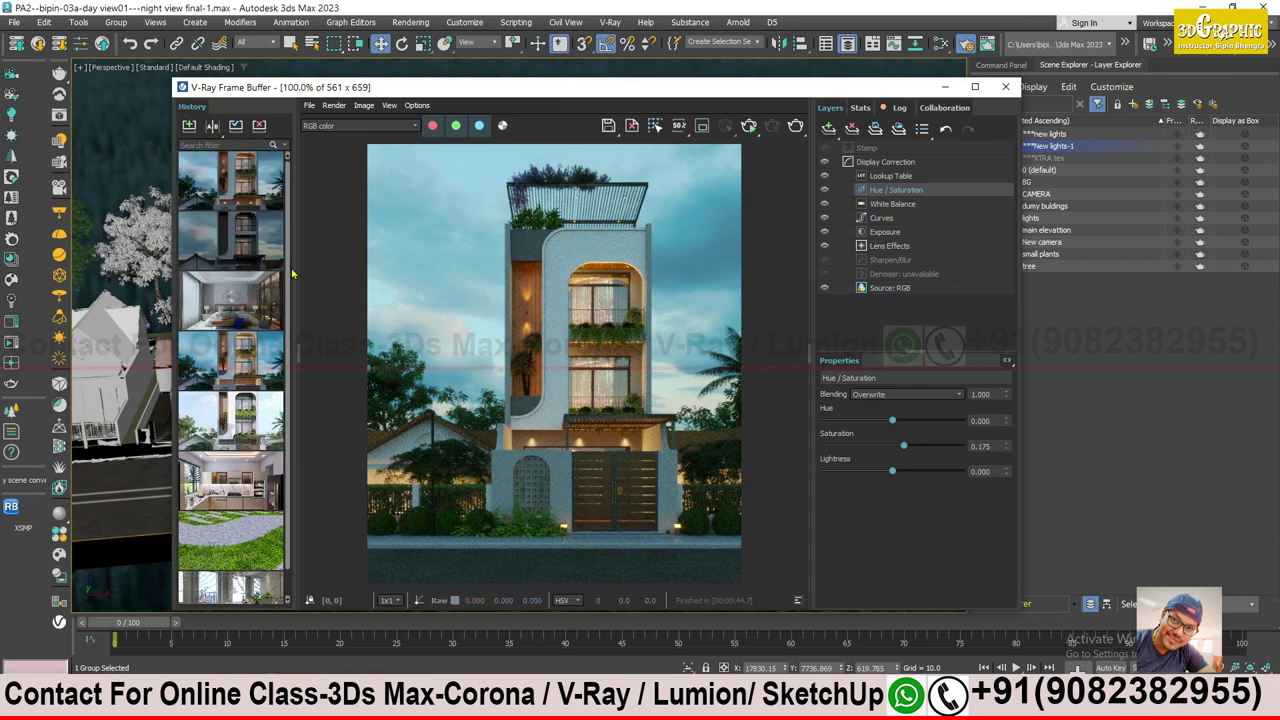
pyautogui.moveTo(232, 250)
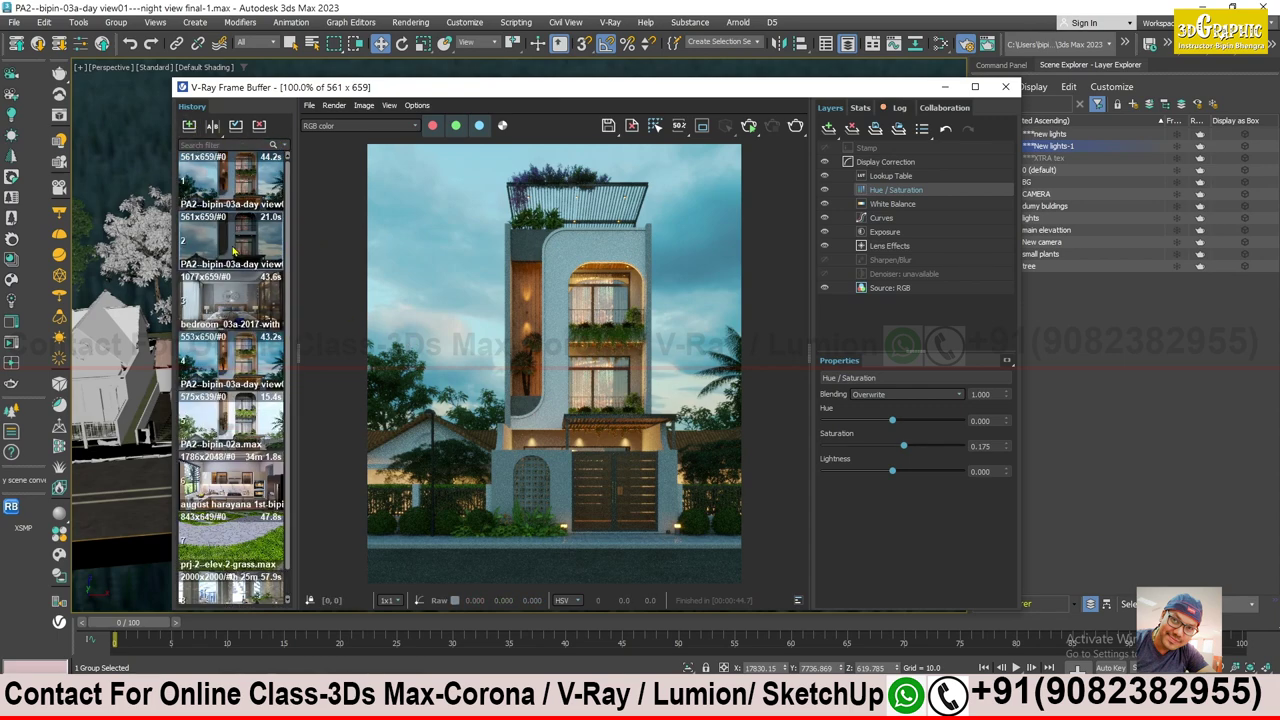
pyautogui.click(226, 228)
pyautogui.click(228, 180)
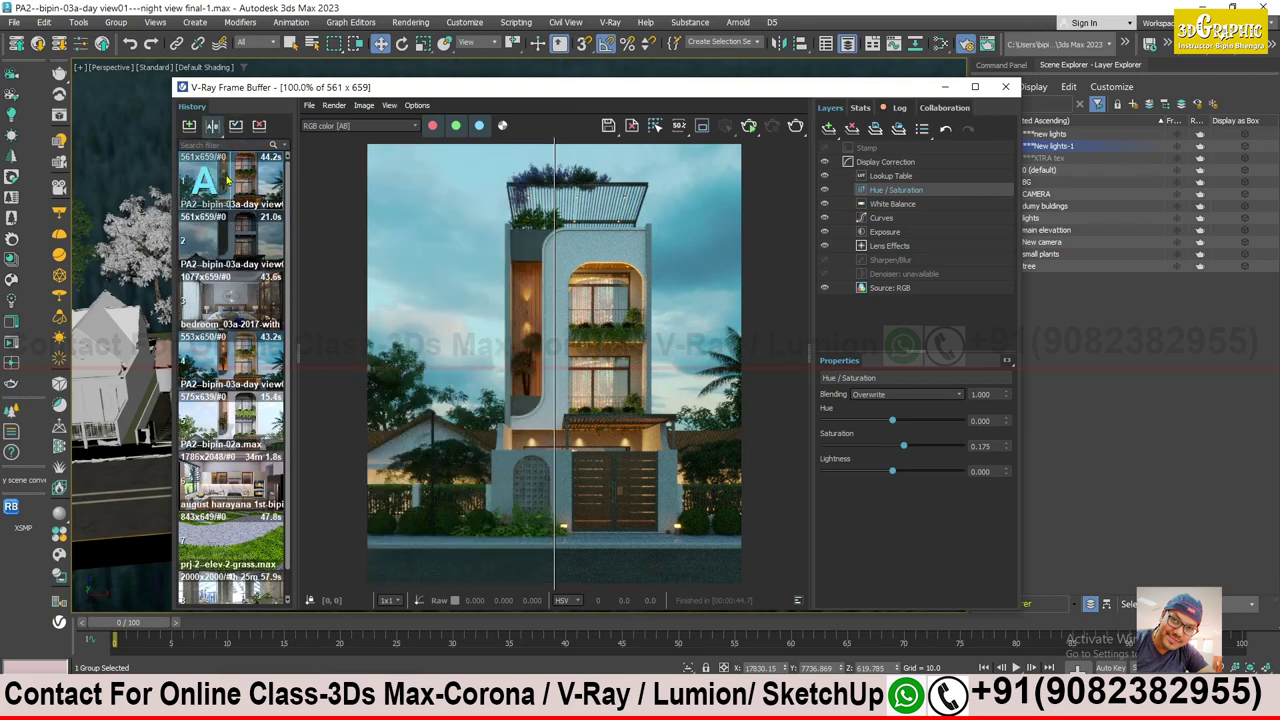
pyautogui.click(236, 244)
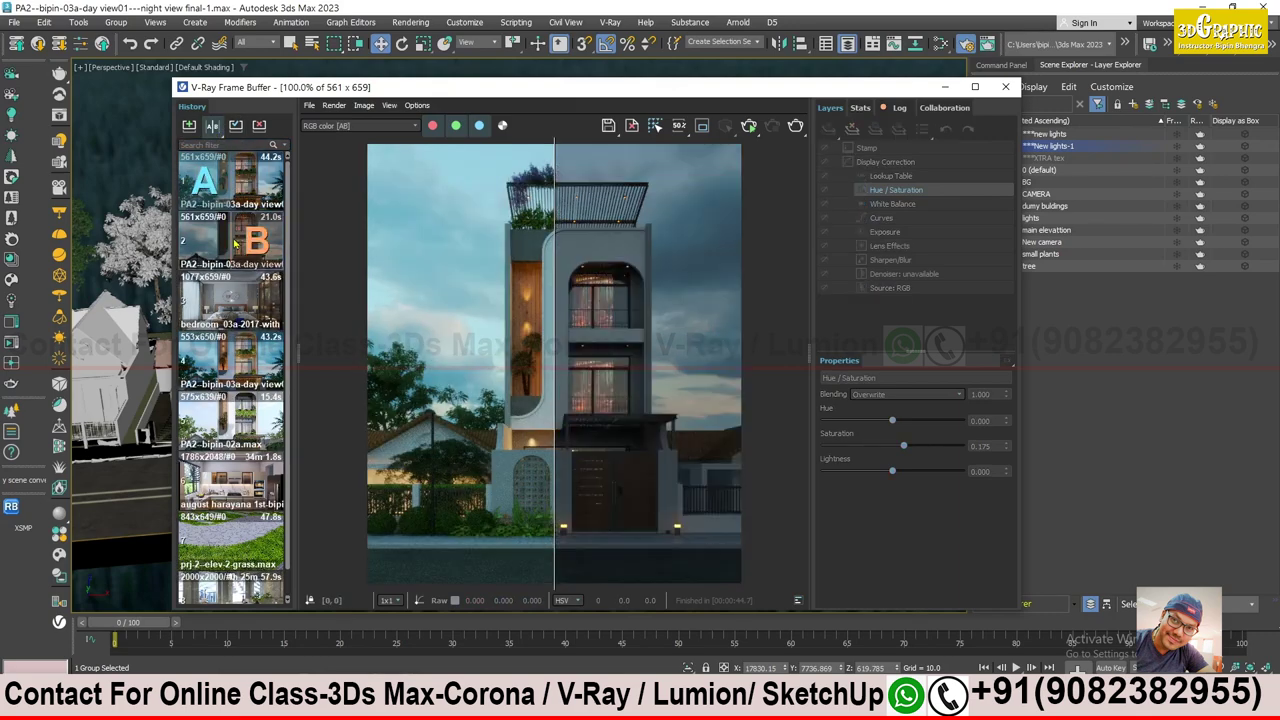
pyautogui.moveTo(554, 400); pyautogui.dragTo(361, 400)
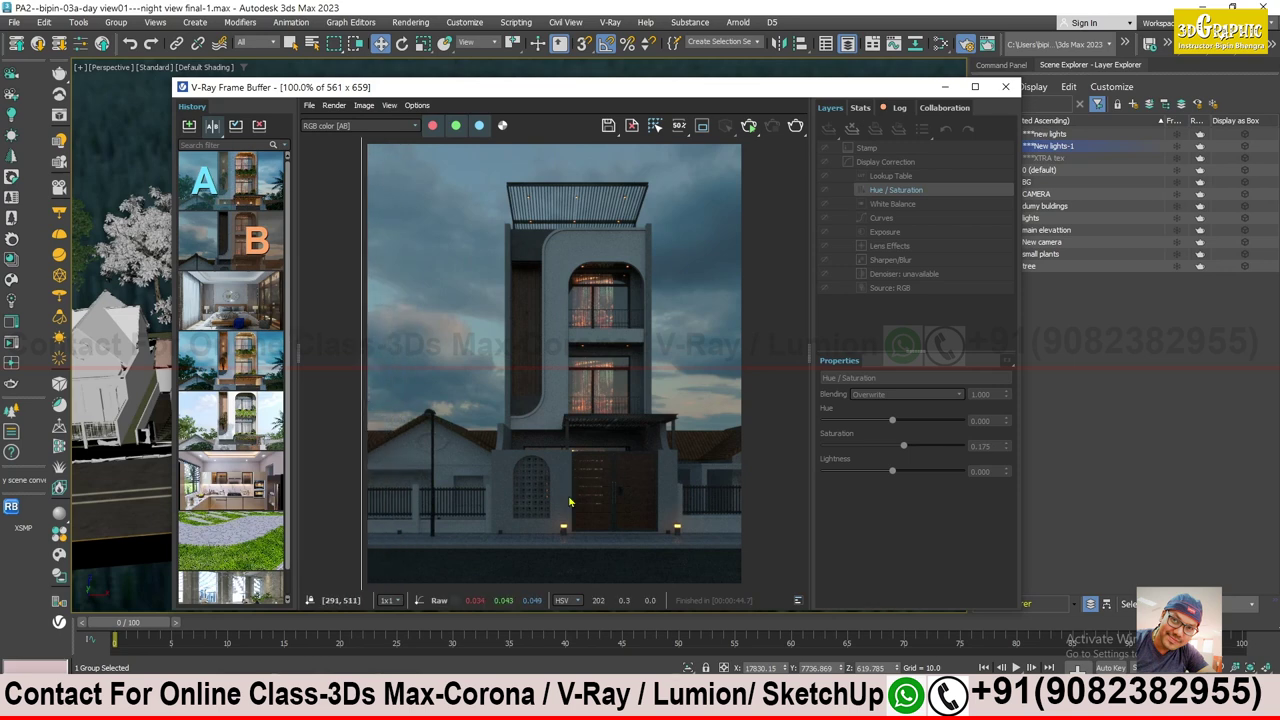
pyautogui.moveTo(362, 325); pyautogui.dragTo(697, 345)
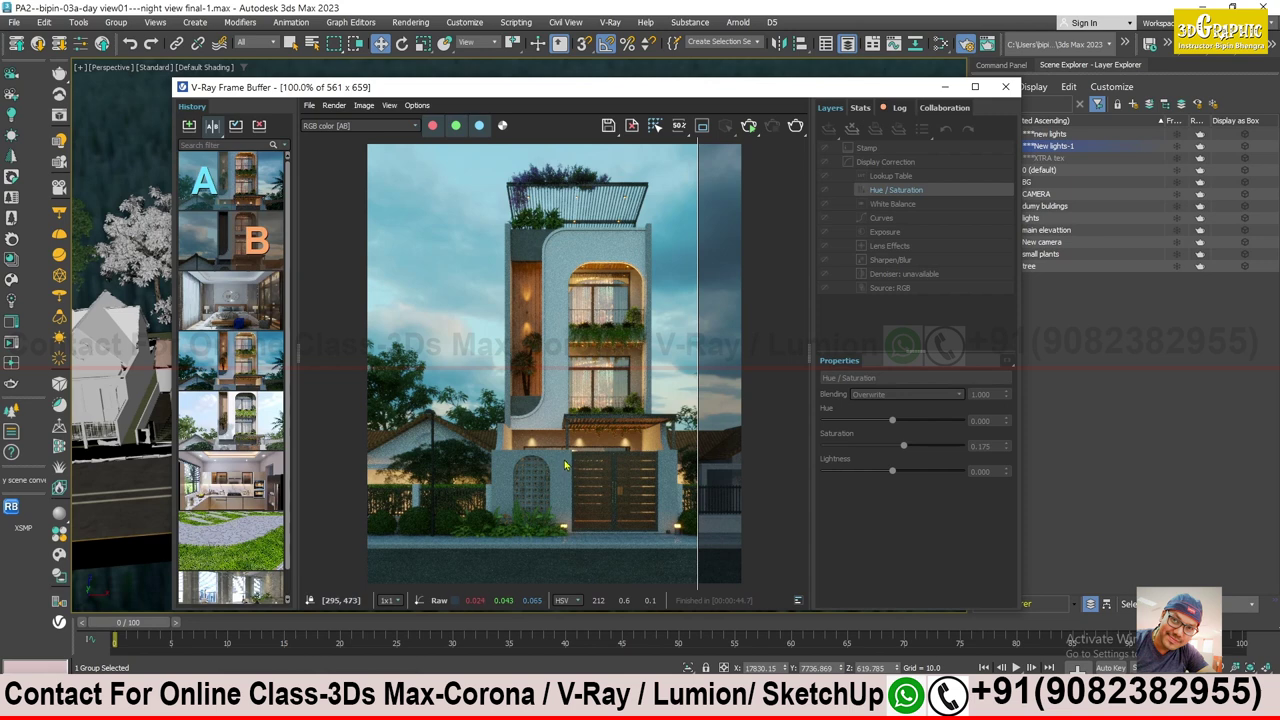
pyautogui.click(212, 125)
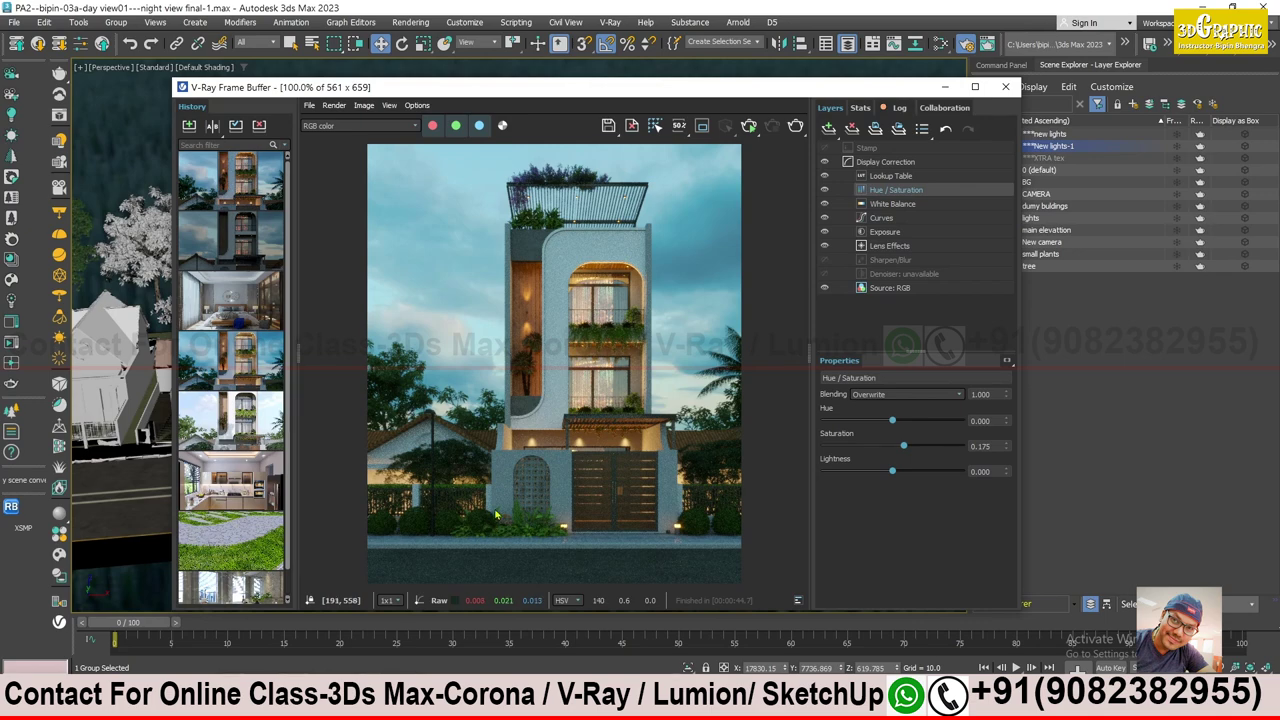
# - Inspect the rooftop planter close-up in the night render, then close the V-Ray Frame Buffer
pyautogui.scroll(1, 555, 365)
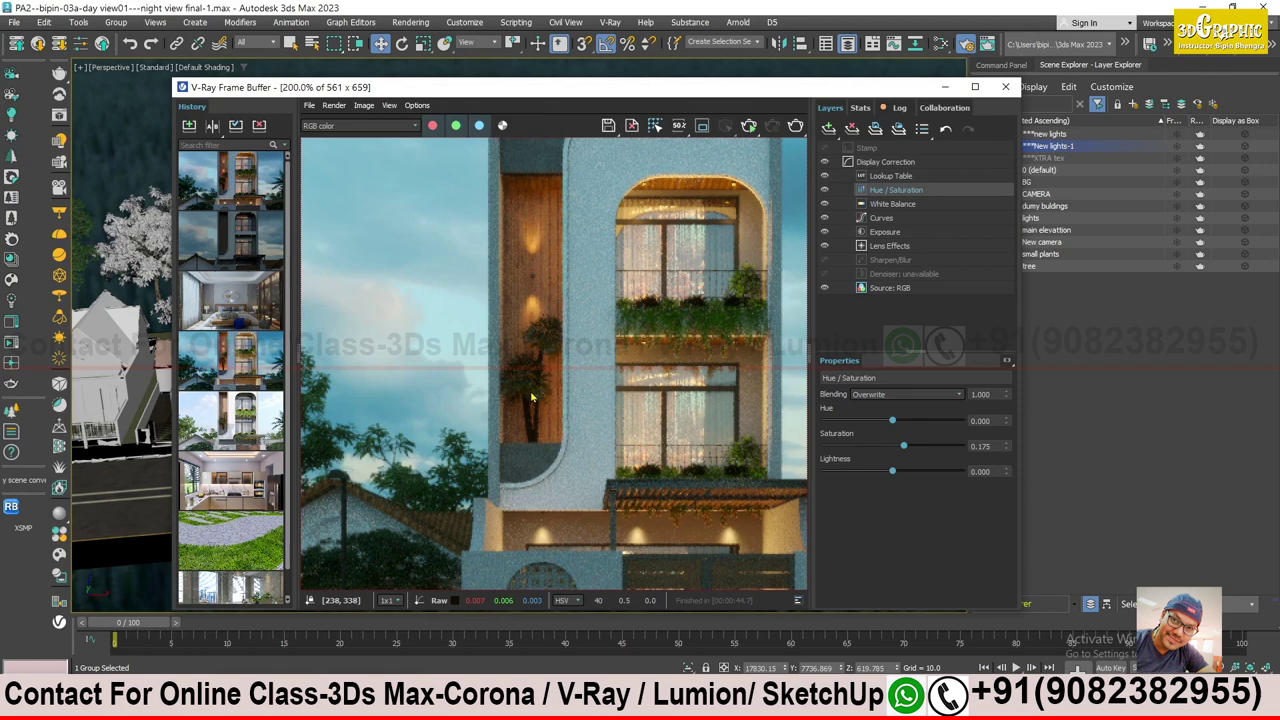
pyautogui.moveTo(531, 398); pyautogui.dragTo(525, 600, button='middle')
pyautogui.scroll(1, 505, 330)
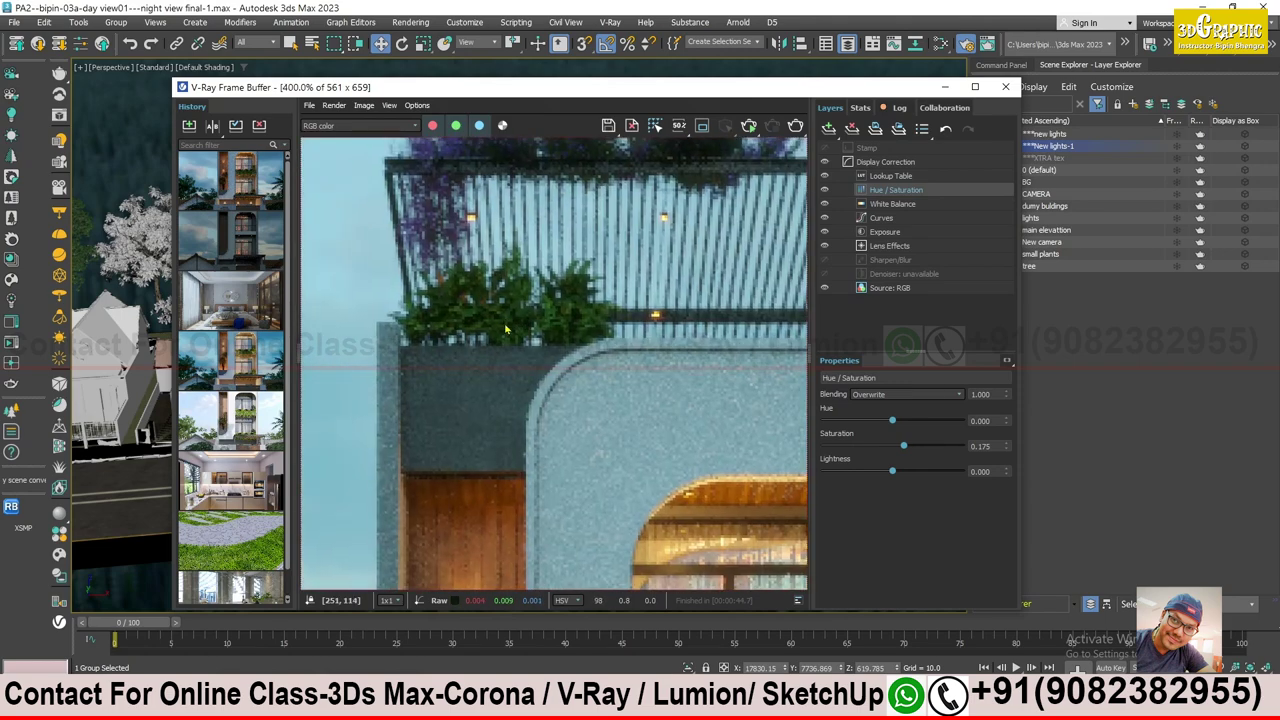
pyautogui.moveTo(505, 330); pyautogui.dragTo(515, 352, button='middle')
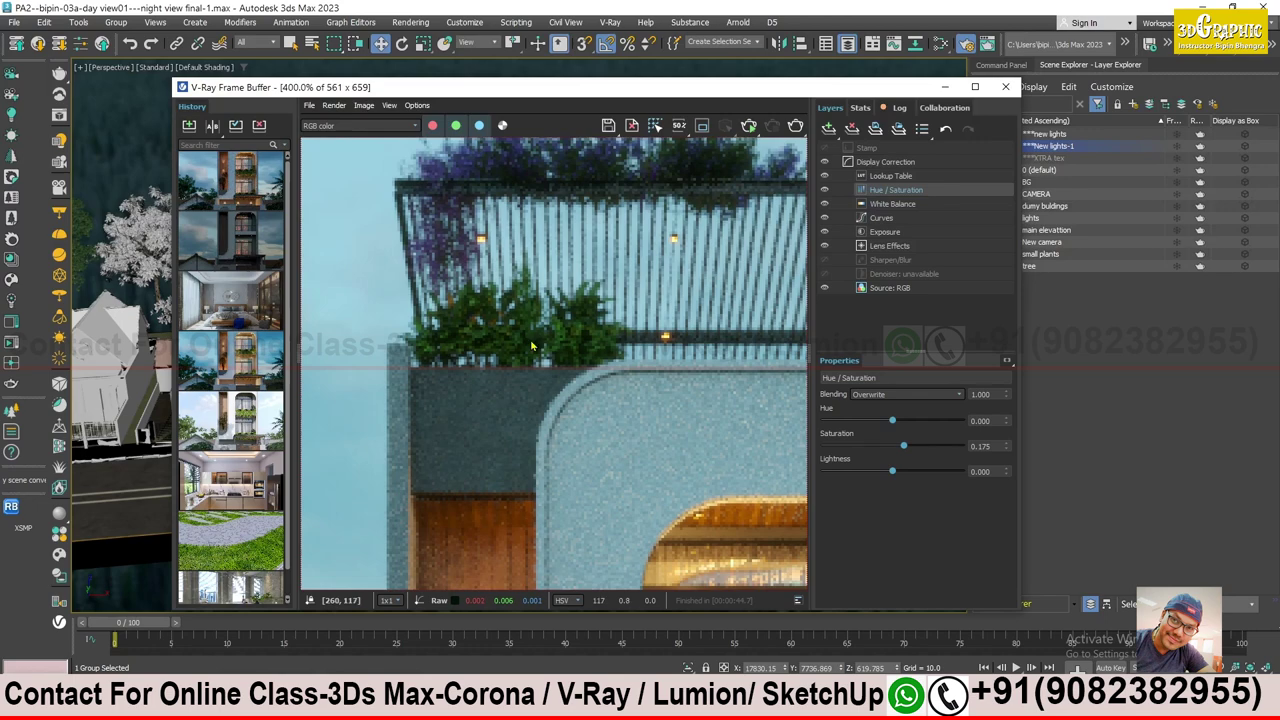
pyautogui.scroll(-1, 531, 345)
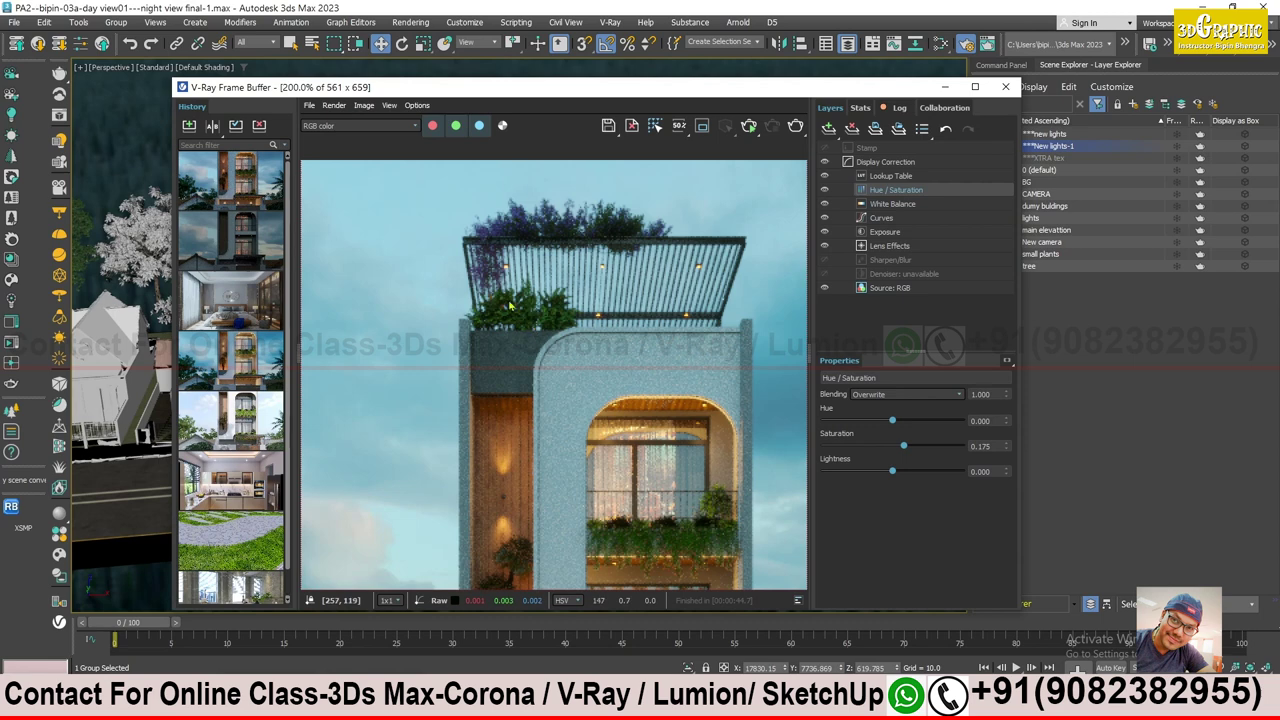
pyautogui.scroll(-1, 590, 380)
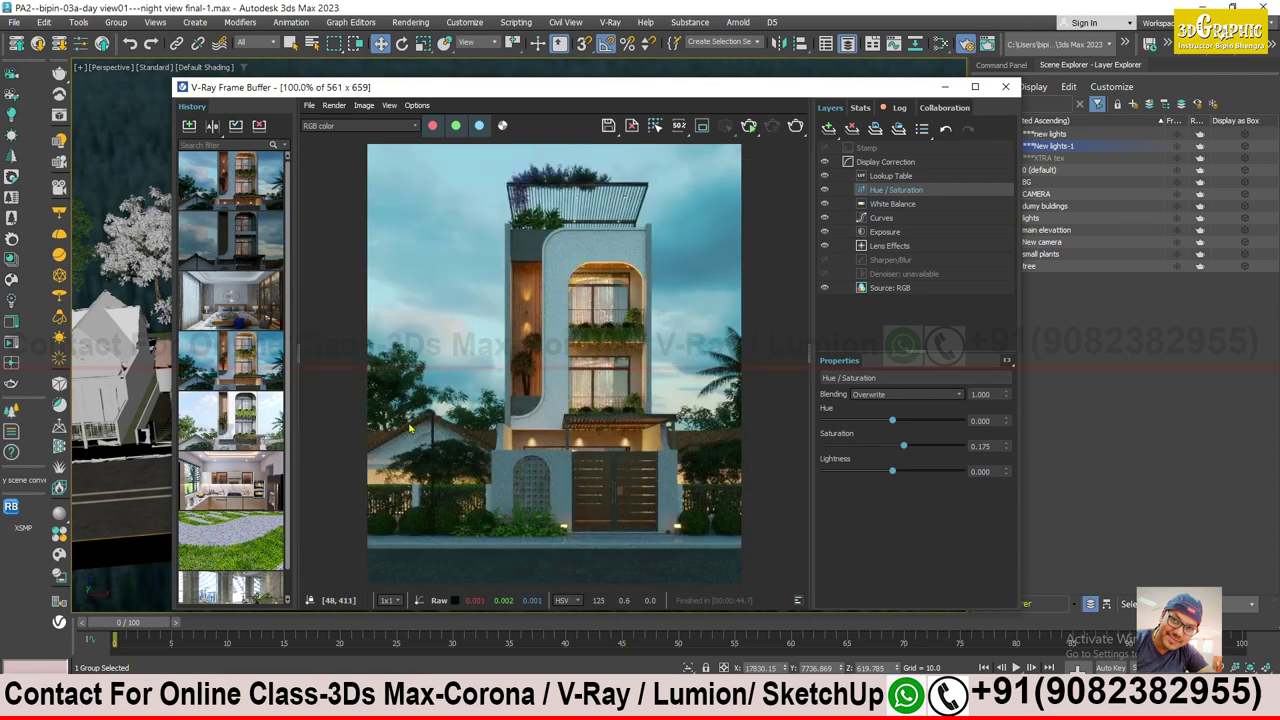
pyautogui.scroll(1, 404, 385)
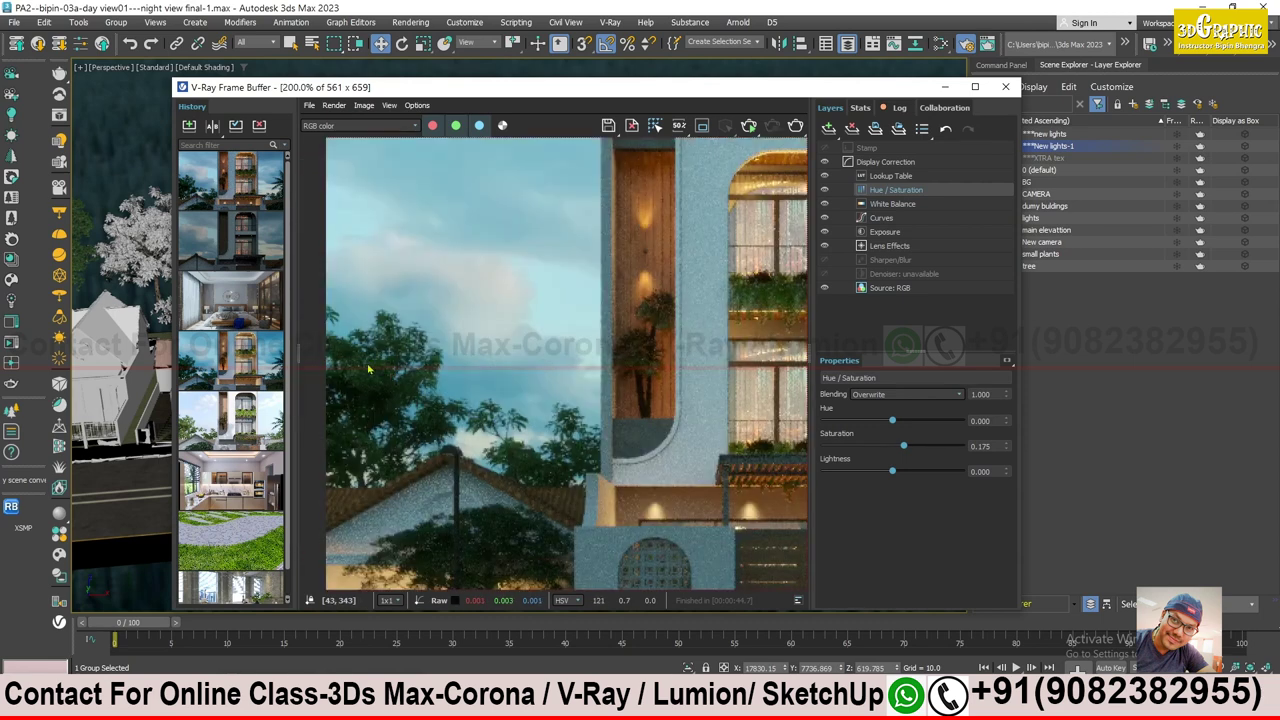
pyautogui.scroll(-1, 519, 408)
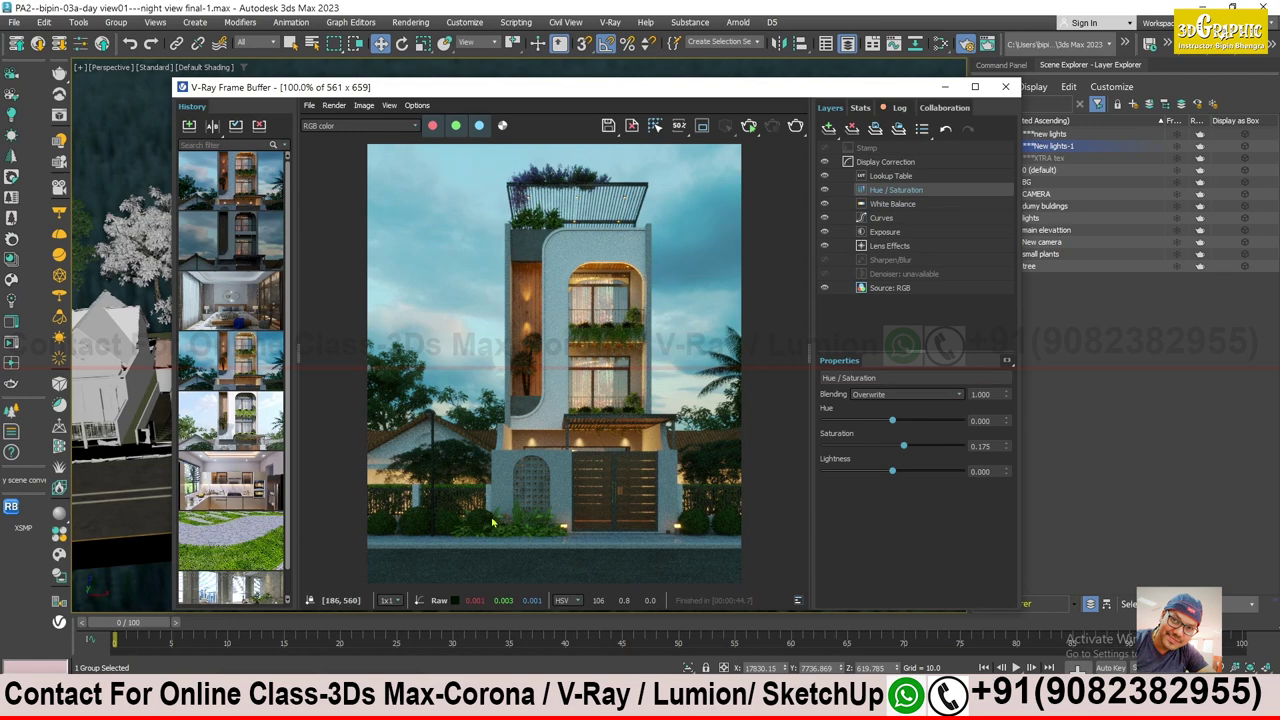
pyautogui.scroll(1, 588, 536)
pyautogui.scroll(1, 555, 537)
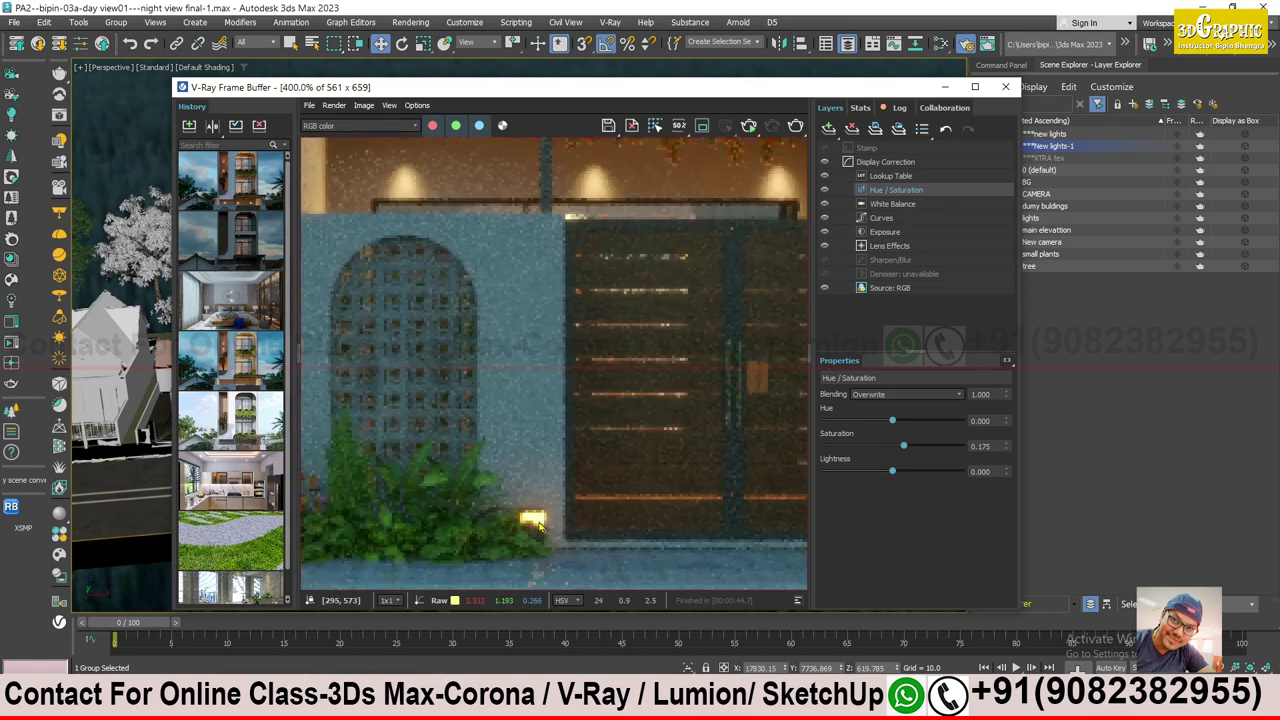
pyautogui.scroll(-1, 536, 518)
pyautogui.scroll(1, 533, 515)
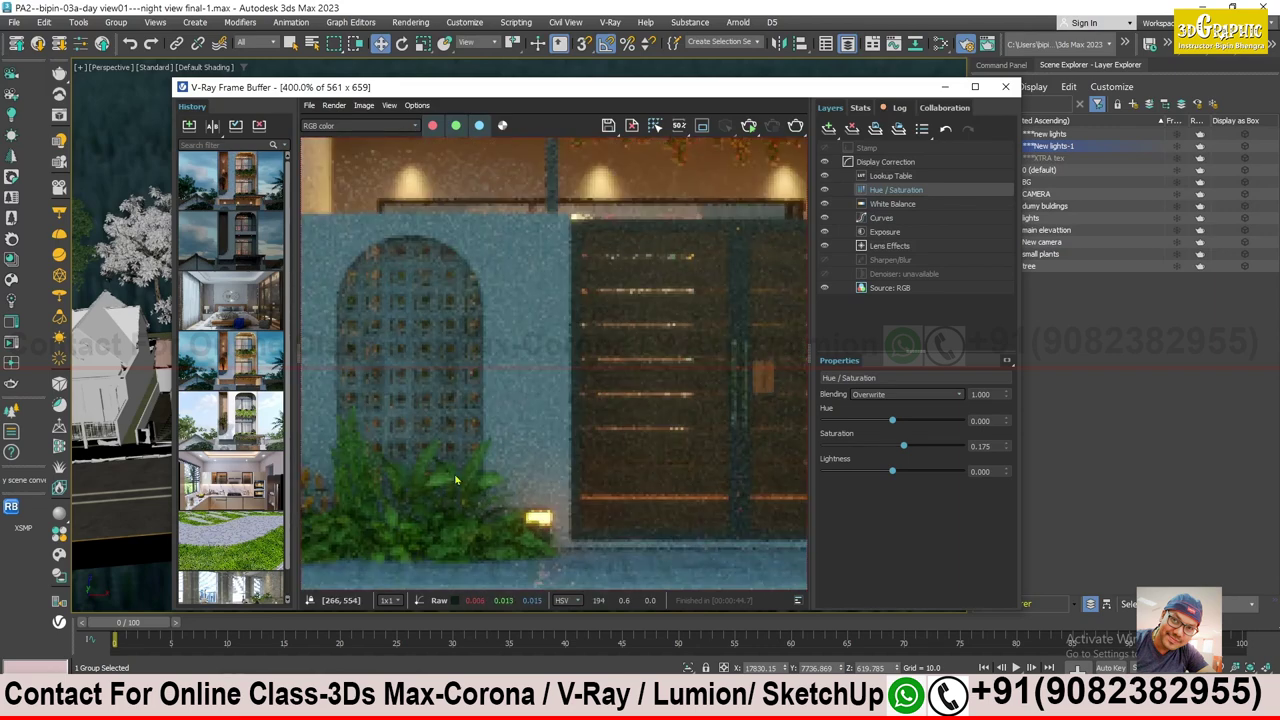
pyautogui.scroll(-1, 458, 479)
pyautogui.scroll(-1, 455, 478)
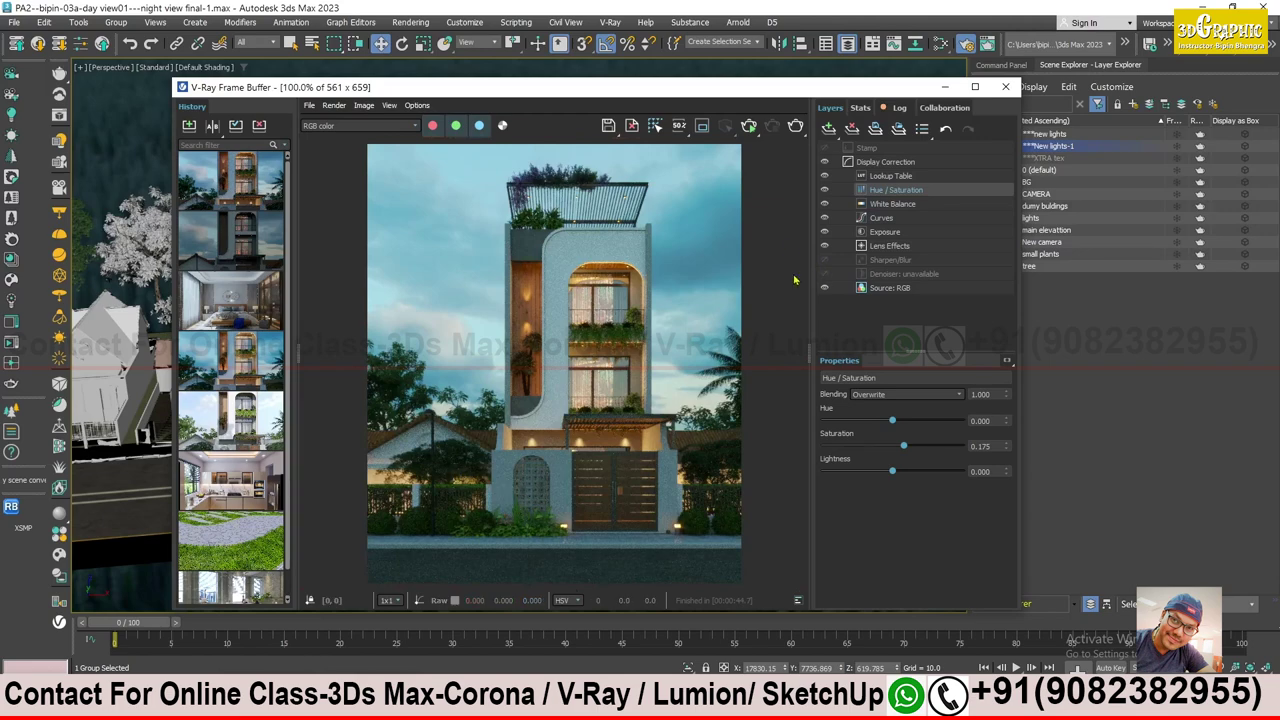
pyautogui.click(1005, 86)
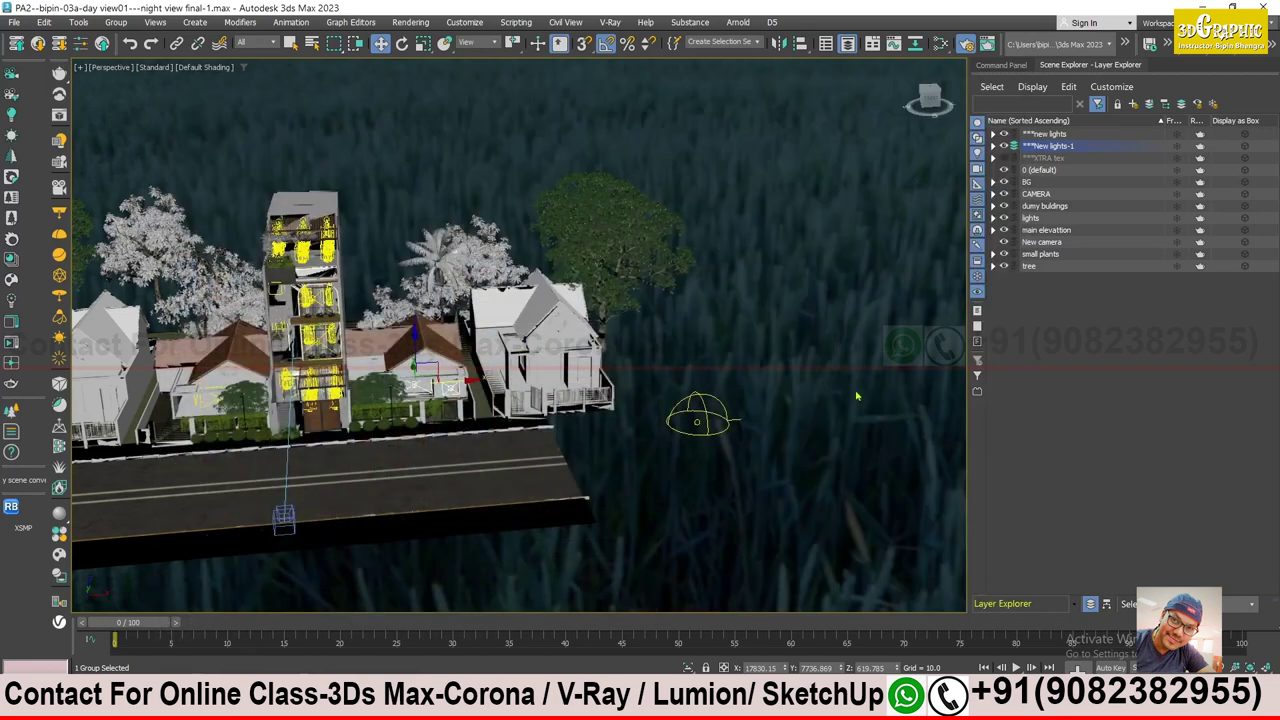
# - Zoom and orbit from the house down to the street-front fence and shrubs
pyautogui.click(411, 428)
pyautogui.scroll(3, 210, 437)
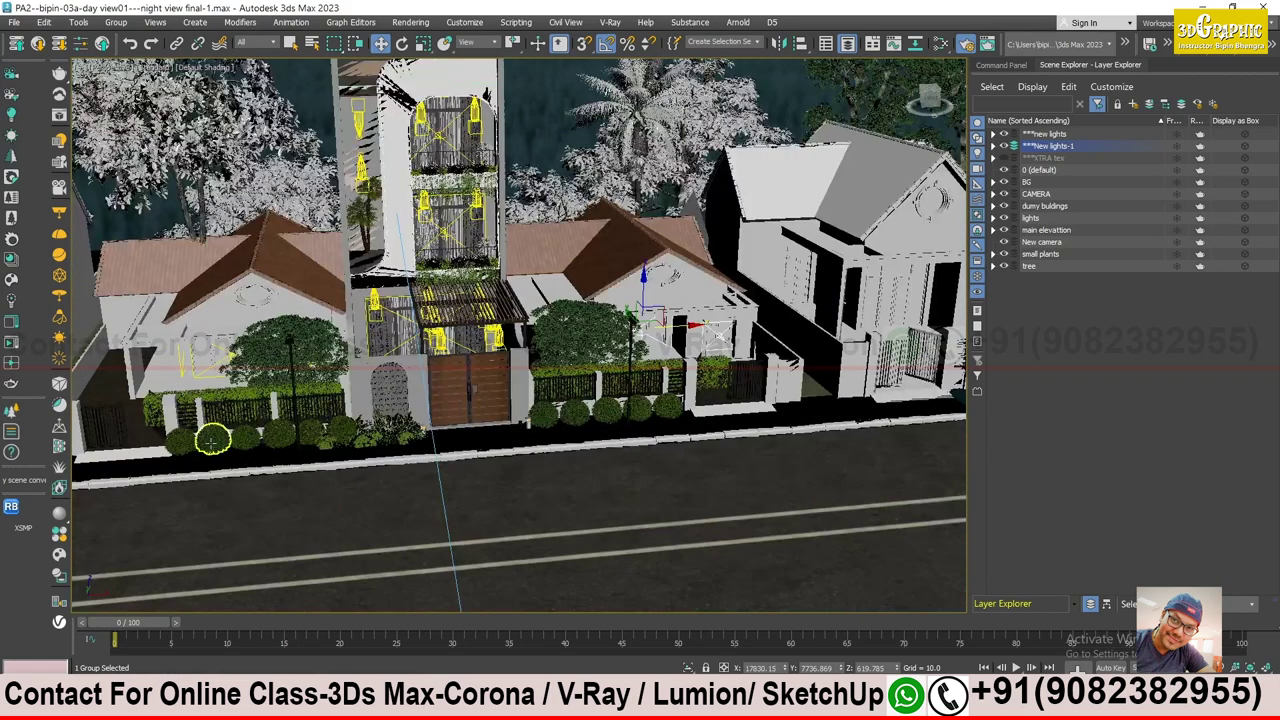
pyautogui.keyDown('alt'); pyautogui.moveTo(284, 430); pyautogui.dragTo(563, 490, button='middle'); pyautogui.keyUp('alt')
pyautogui.keyDown('alt'); pyautogui.moveTo(534, 355); pyautogui.dragTo(580, 341, button='middle'); pyautogui.keyUp('alt')
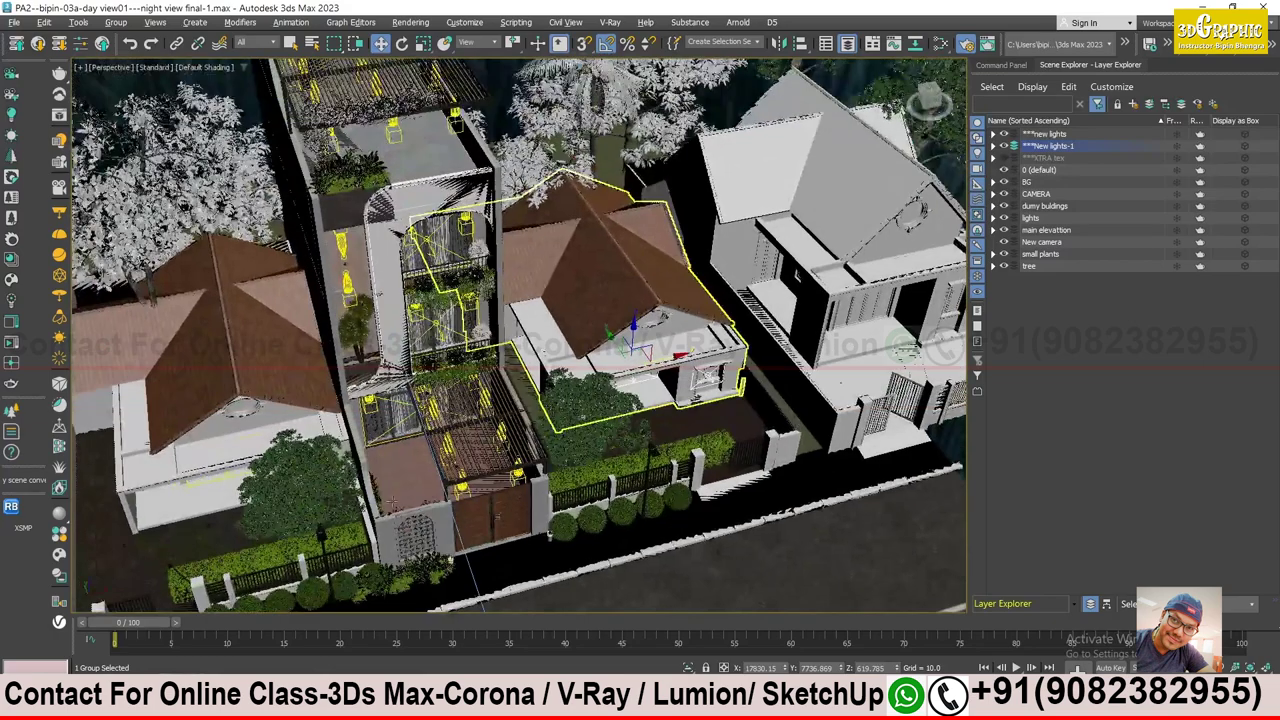
pyautogui.keyDown('alt'); pyautogui.moveTo(361, 550); pyautogui.dragTo(422, 524, button='middle'); pyautogui.keyUp('alt')
pyautogui.scroll(2, 593, 240)
pyautogui.scroll(2, 593, 240)
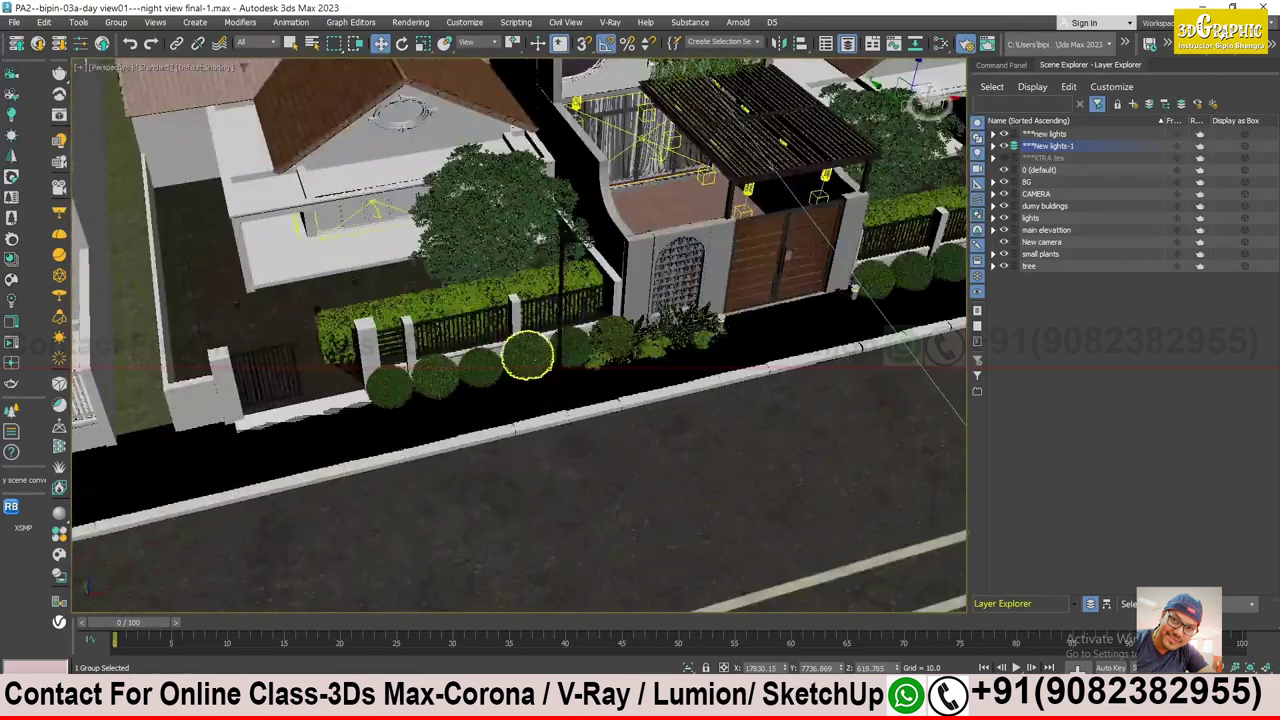
# - Select the street lamp post and bring up the V-Ray light types for creation
pyautogui.click(563, 240)
pyautogui.moveTo(565, 240); pyautogui.dragTo(665, 380, button='middle')
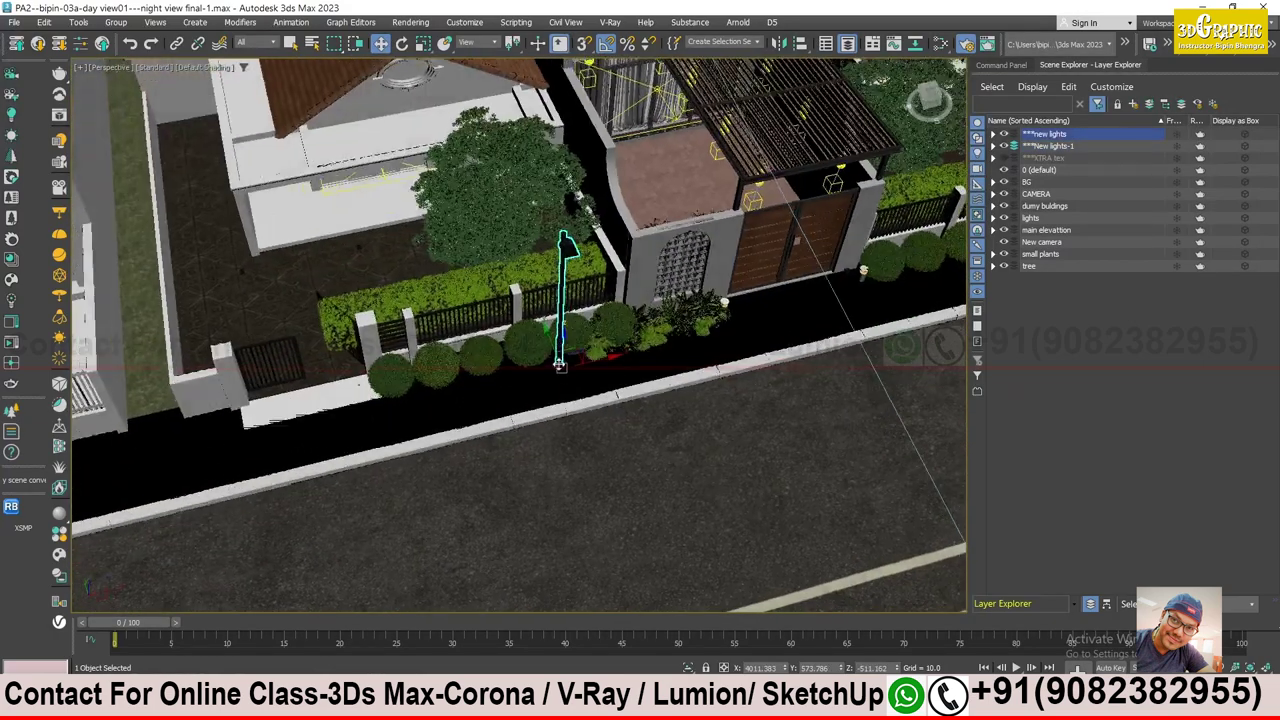
pyautogui.click(1001, 65)
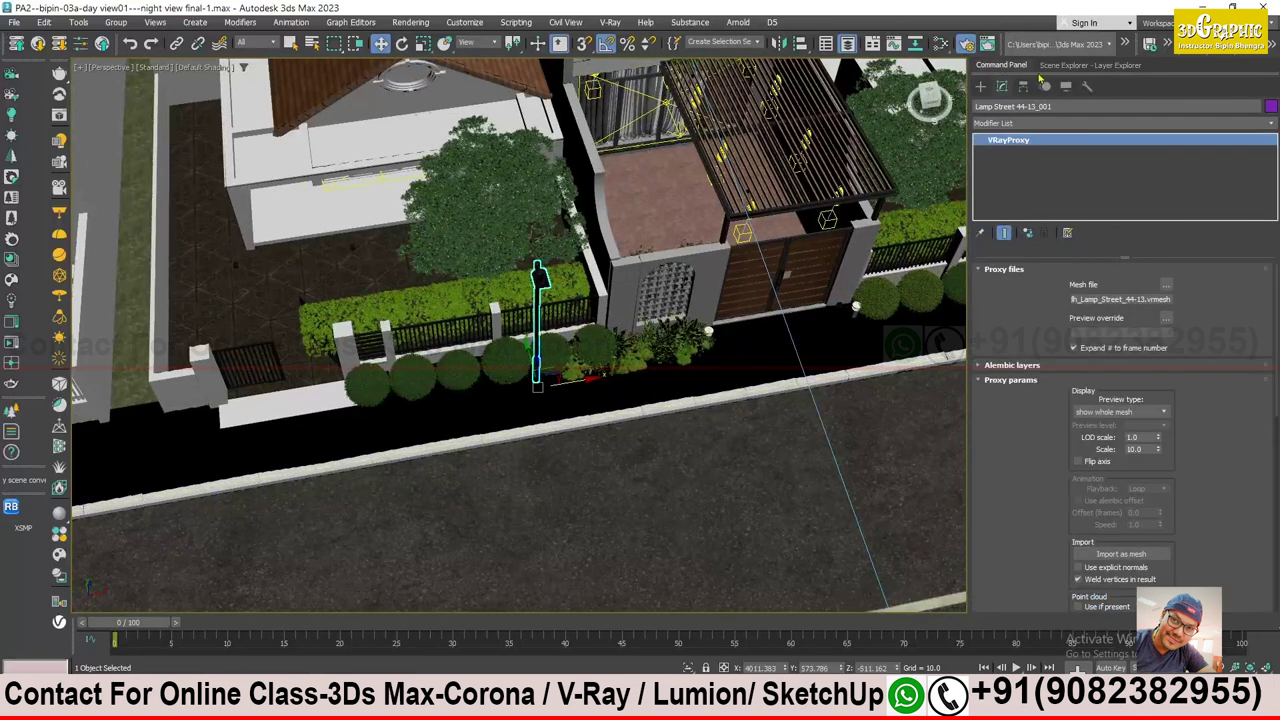
pyautogui.click(981, 88)
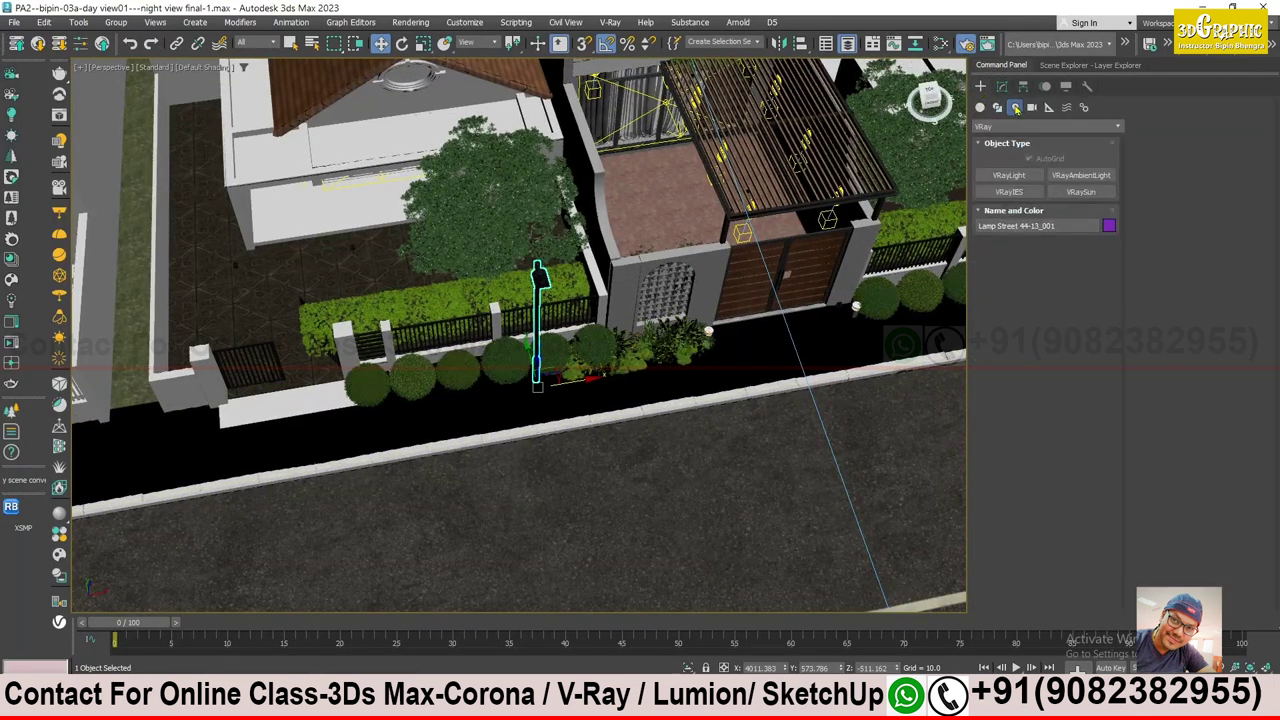
# - Draw a Plane-type VRayLight on the road near the street lamp
pyautogui.click(1009, 175)
pyautogui.click(1078, 257)
pyautogui.click(1075, 268)
pyautogui.scroll(2, 540, 330)
pyautogui.scroll(2, 541, 357)
pyautogui.scroll(2, 539, 365)
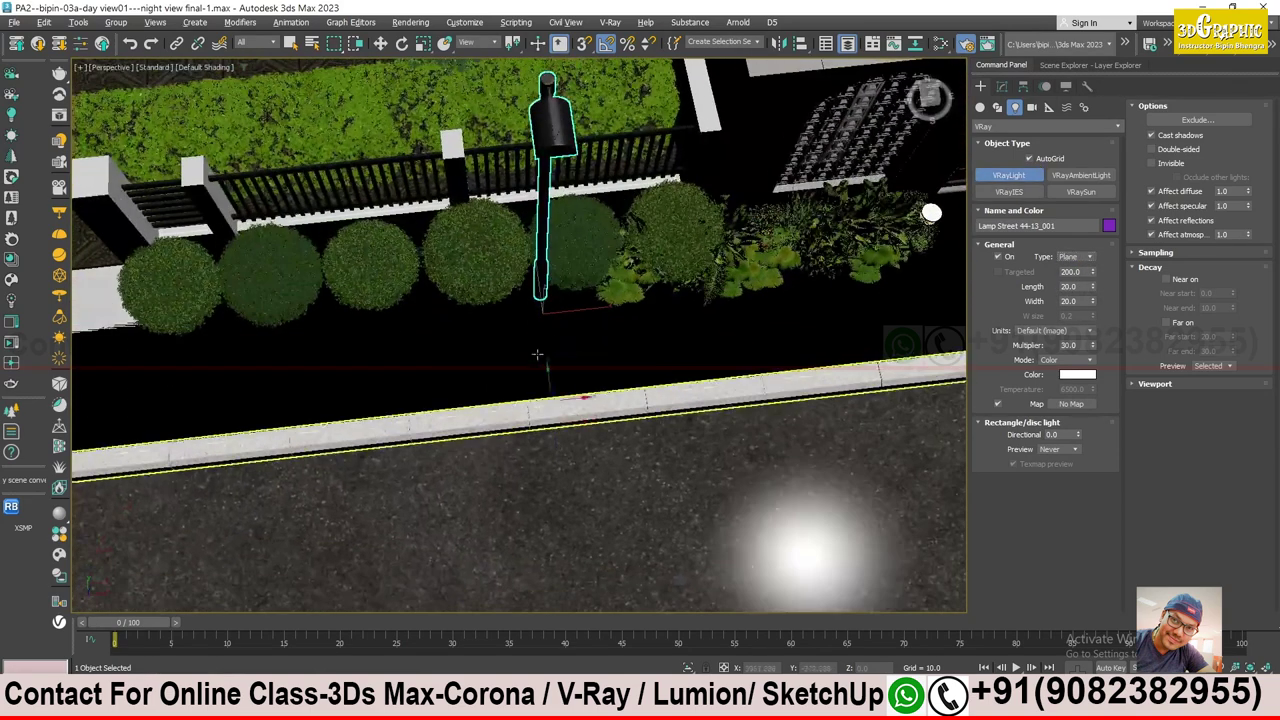
pyautogui.moveTo(540, 475); pyautogui.dragTo(547, 485)
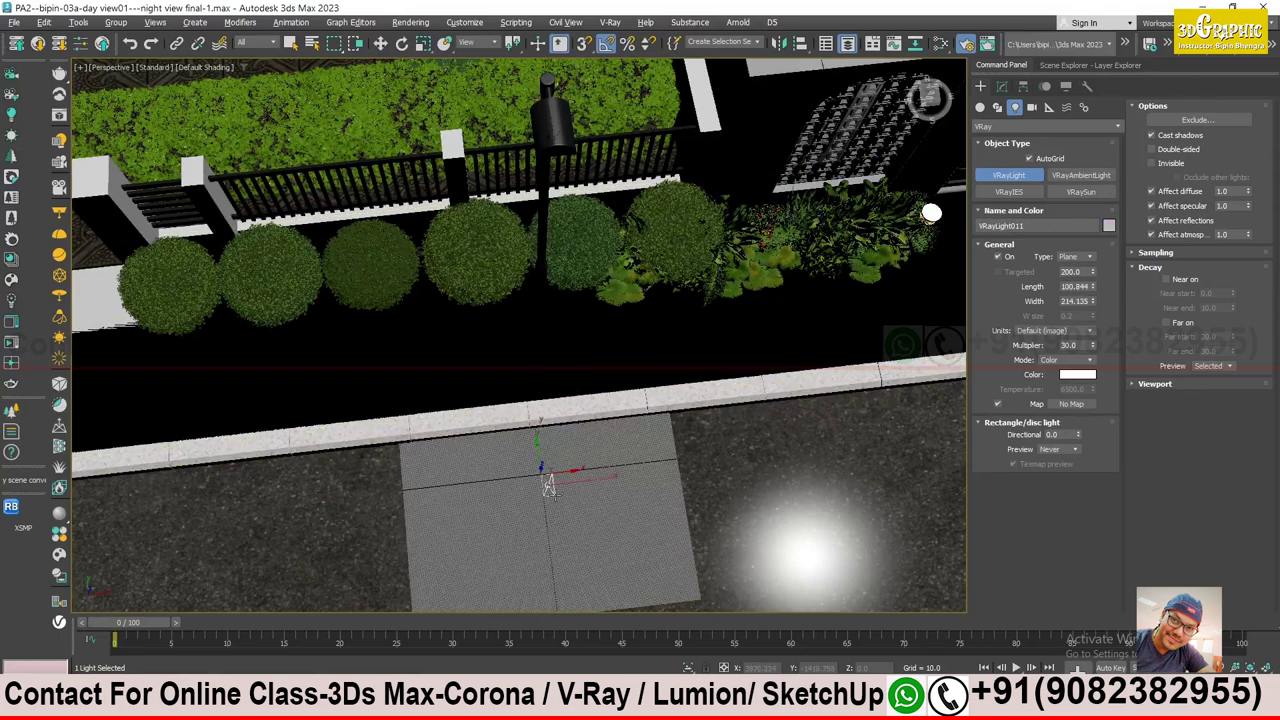
pyautogui.rightClick(560, 490)
# - Move the plane light into the planting strip beside the hedge and lamp post
pyautogui.moveTo(560, 490)
pyautogui.keyDown('alt'); pyautogui.mouseDown(button='middle')
pyautogui.moveTo(600, 486)
pyautogui.moveTo(560, 455)
pyautogui.mouseUp(button='middle'); pyautogui.keyUp('alt')
pyautogui.moveTo(557, 452)
pyautogui.mouseDown()
pyautogui.moveTo(561, 262)
pyautogui.moveTo(608, 194)
pyautogui.mouseUp()
pyautogui.moveTo(608, 194)
pyautogui.keyDown('alt'); pyautogui.mouseDown(button='middle')
pyautogui.moveTo(630, 350)
pyautogui.moveTo(597, 291)
pyautogui.moveTo(593, 368)
pyautogui.mouseUp(button='middle'); pyautogui.keyUp('alt')
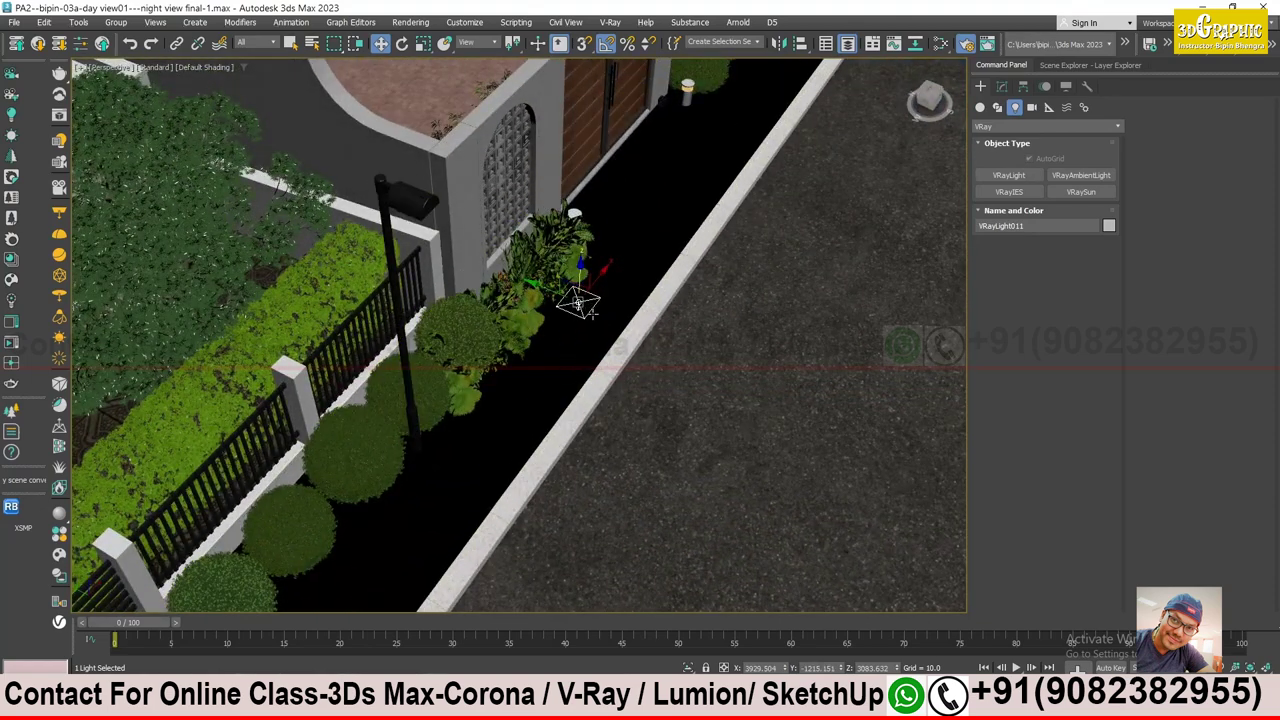
pyautogui.click(1004, 87)
pyautogui.write('10')
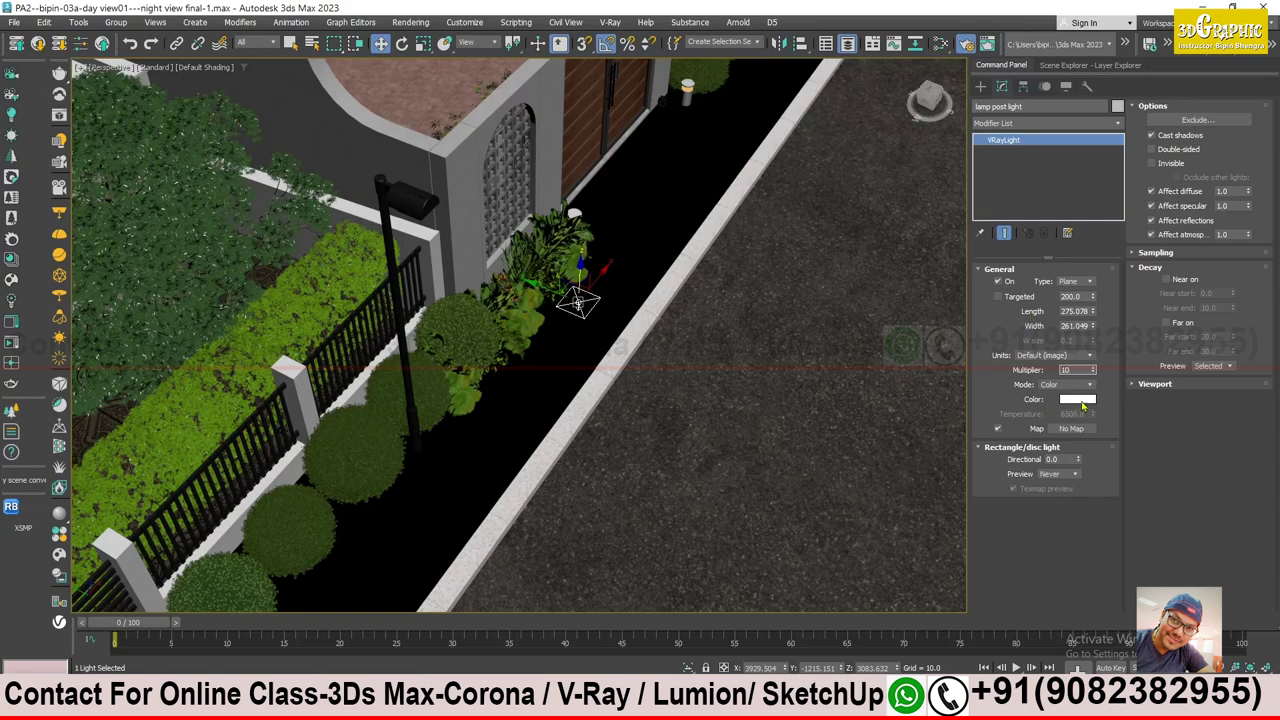
# - Paste the peach colour onto the lamp post light's Color swatch
pyautogui.rightClick(1083, 405)
pyautogui.click(1110, 427)
pyautogui.keyDown('alt'); pyautogui.moveTo(692, 421); pyautogui.dragTo(698, 404, button='middle'); pyautogui.keyUp('alt')
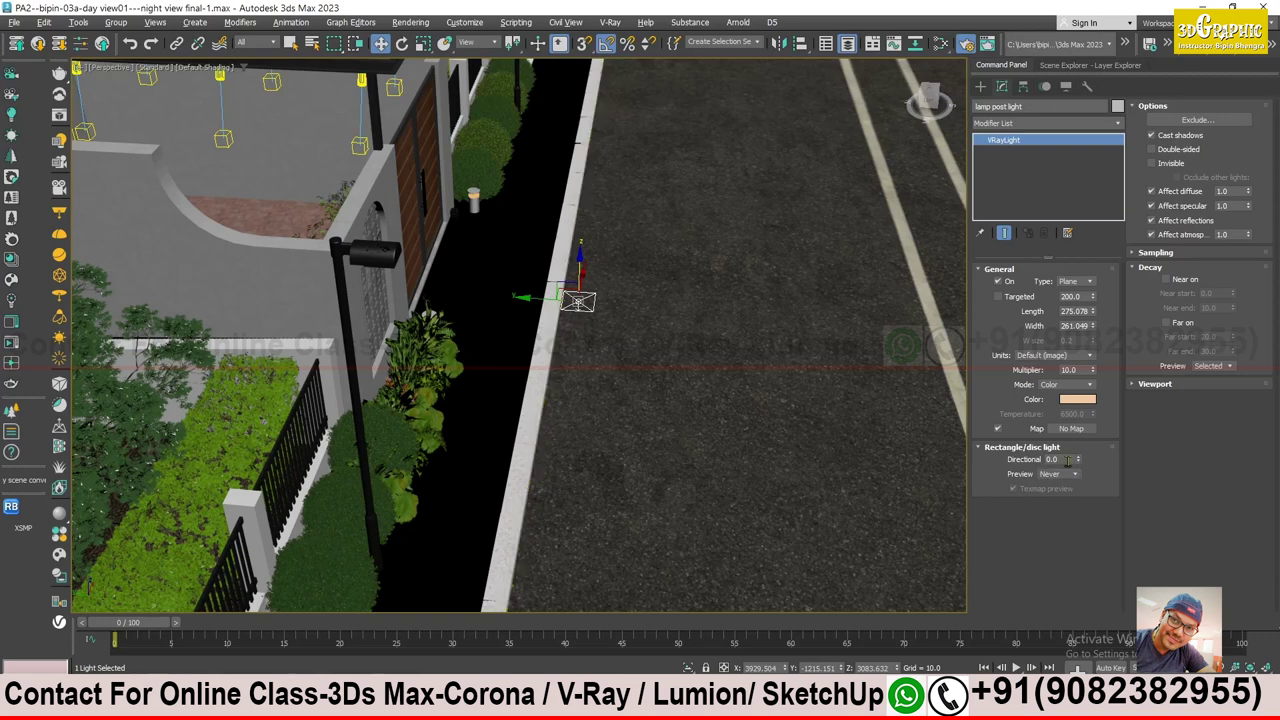
# - Set Preview to Selected, Directional 0.71 and target distance about 4150 to reach the road
pyautogui.click(1077, 475)
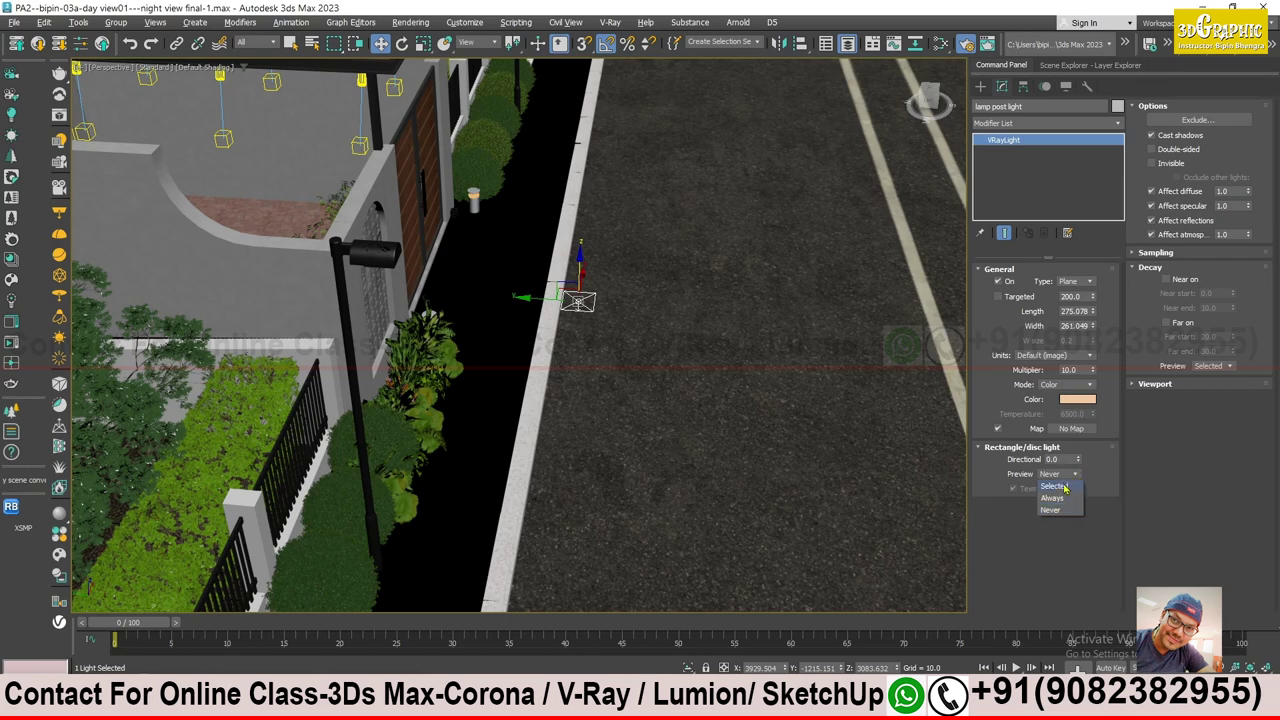
pyautogui.click(1056, 486)
pyautogui.moveTo(1079, 461); pyautogui.dragTo(1083, 437)
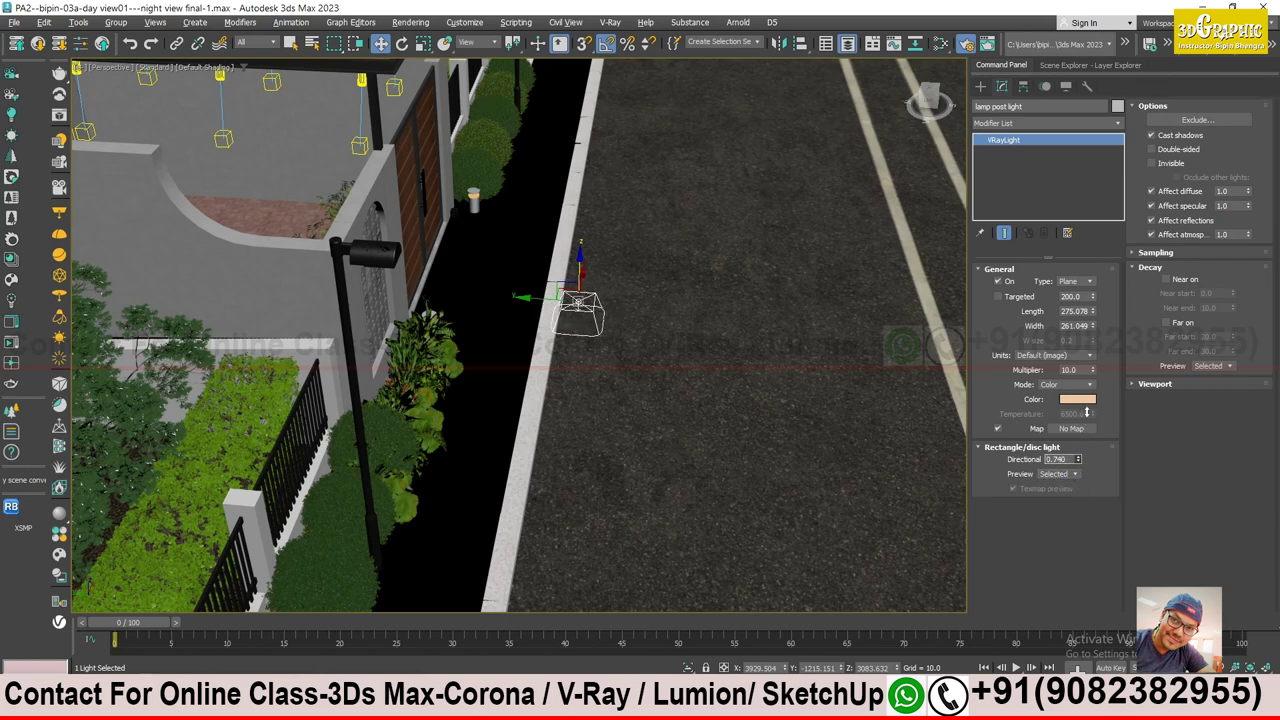
pyautogui.moveTo(1093, 299)
pyautogui.mouseDown()
pyautogui.moveTo(1077, 327)
pyautogui.moveTo(1078, 428)
pyautogui.moveTo(1076, 312)
pyautogui.mouseUp()
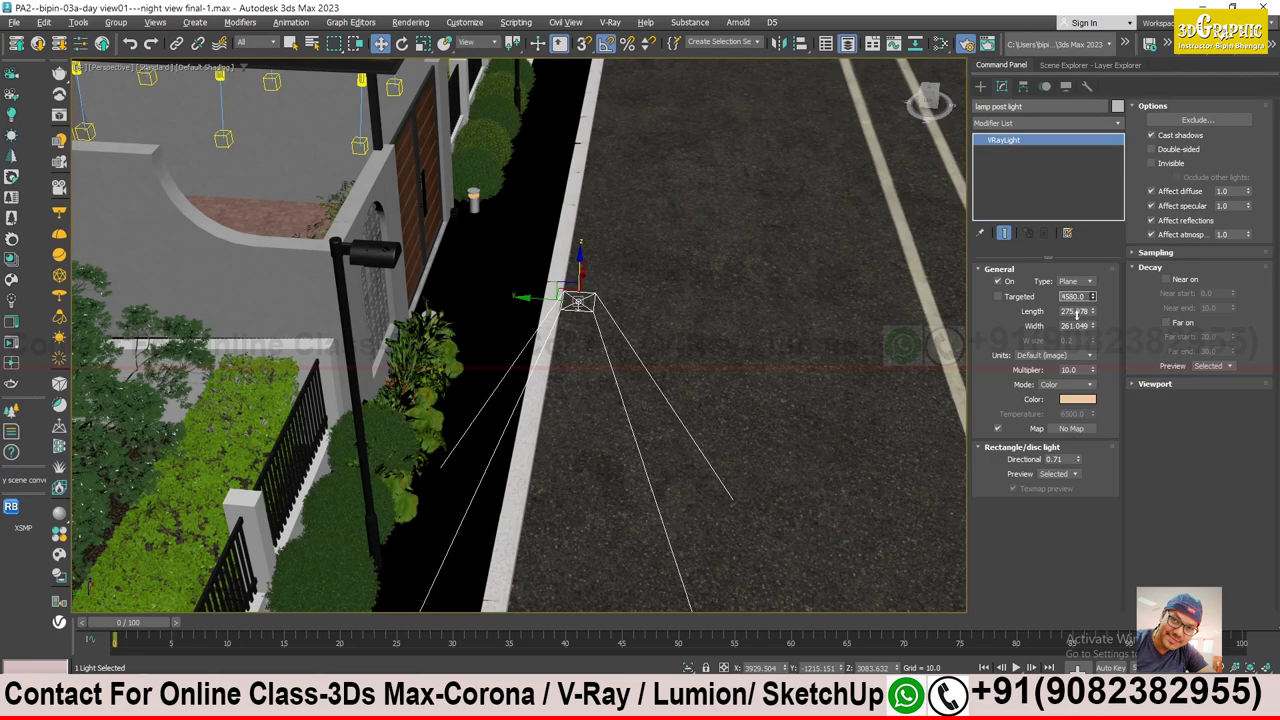
pyautogui.moveTo(1080, 403); pyautogui.dragTo(1070, 446)
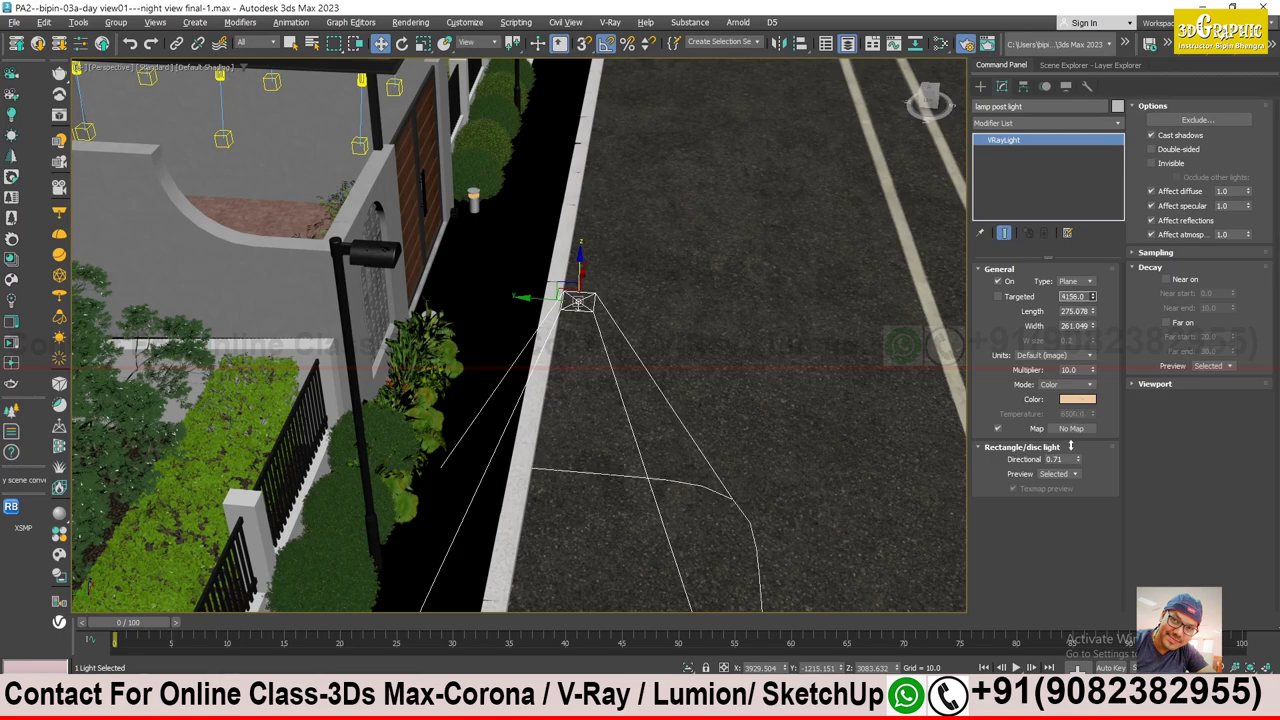
pyautogui.keyDown('alt'); pyautogui.moveTo(632, 508); pyautogui.dragTo(630, 505, button='middle'); pyautogui.keyUp('alt')
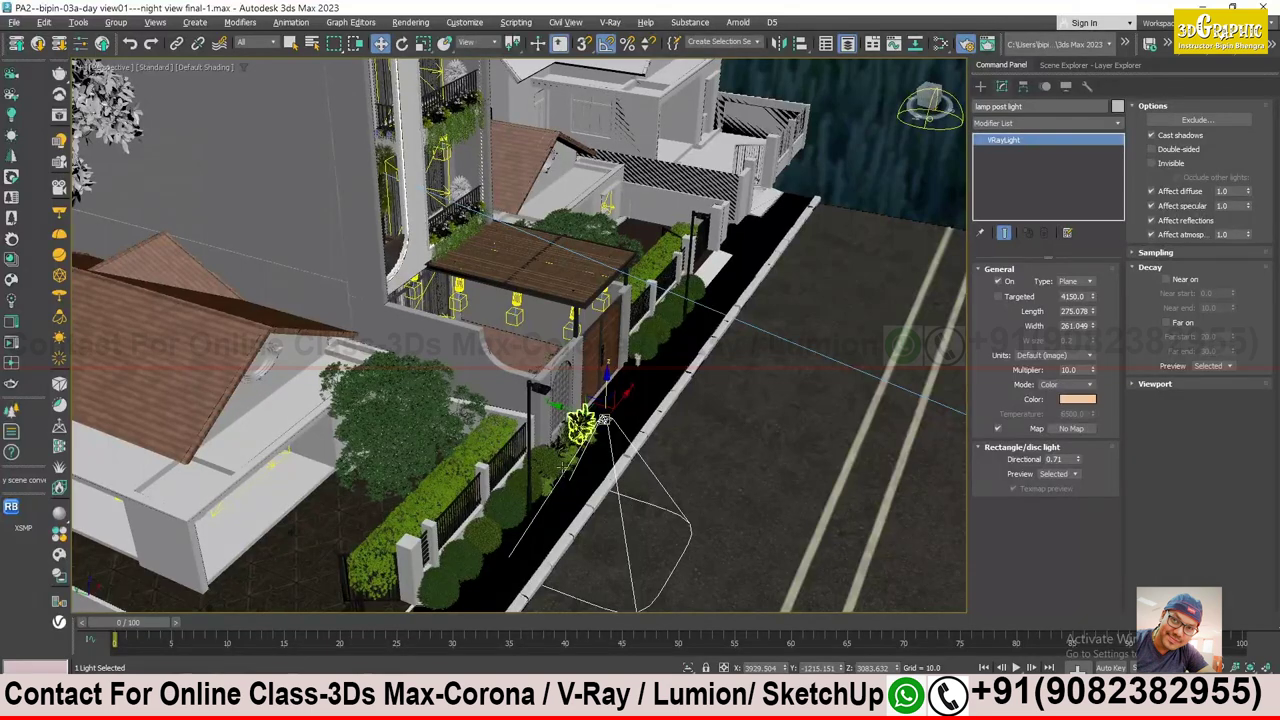
# - Tighten the lamp post light to Directional 0.76 and target distance 4665
pyautogui.scroll(3, 604, 420)
pyautogui.scroll(3, 610, 410)
pyautogui.scroll(3, 615, 400)
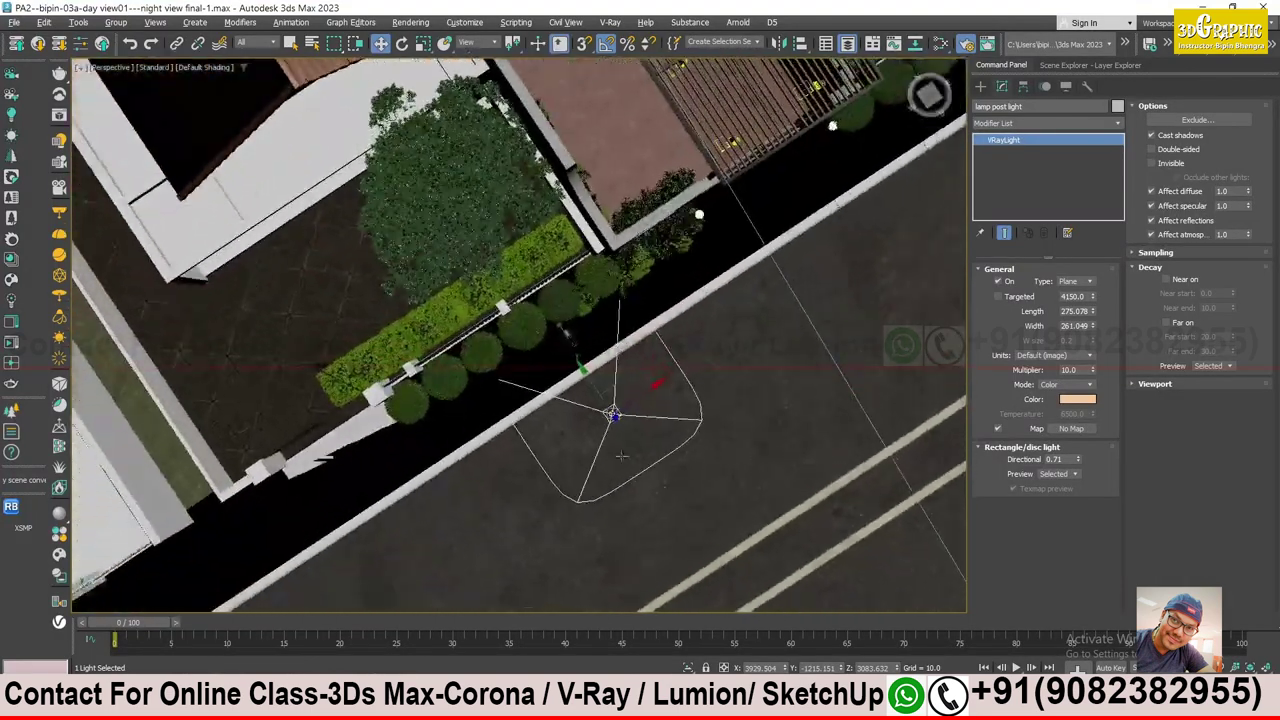
pyautogui.moveTo(600, 345)
pyautogui.keyDown('alt'); pyautogui.mouseDown(button='middle')
pyautogui.moveTo(575, 342)
pyautogui.moveTo(596, 424)
pyautogui.mouseUp(button='middle'); pyautogui.keyUp('alt')
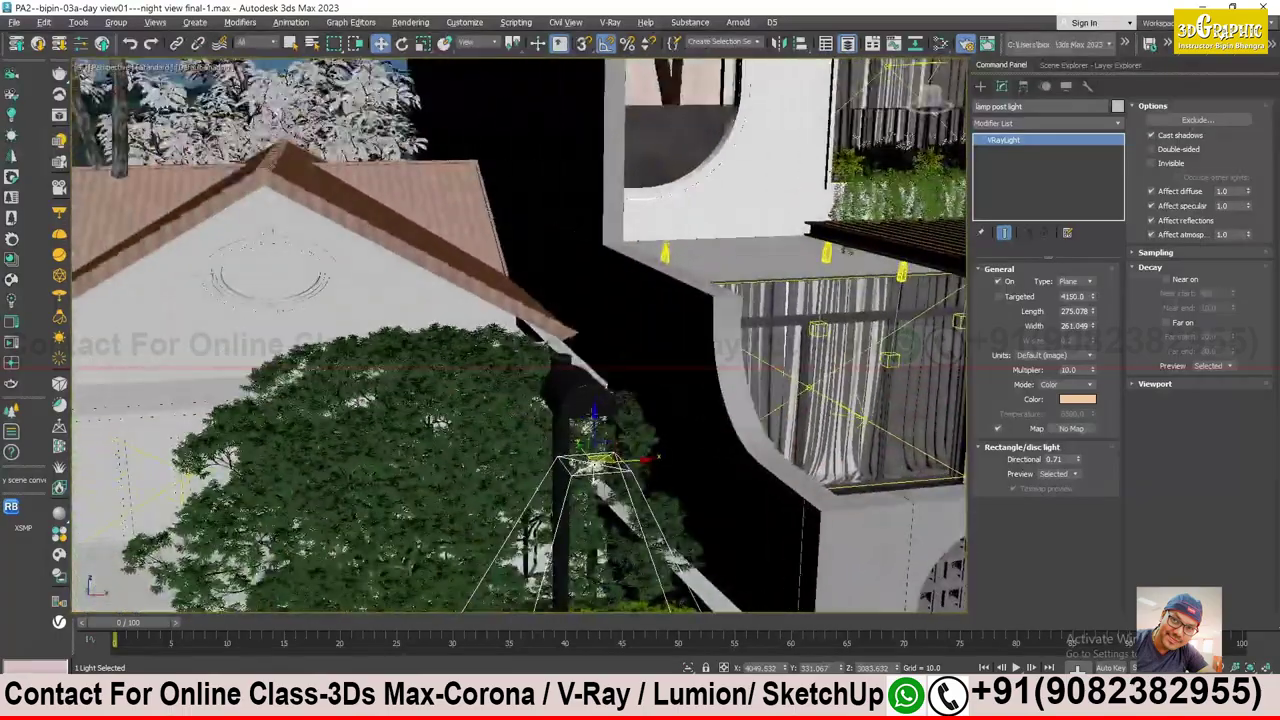
pyautogui.moveTo(596, 424)
pyautogui.keyDown('alt'); pyautogui.mouseDown(button='middle')
pyautogui.moveTo(590, 470)
pyautogui.moveTo(666, 565)
pyautogui.moveTo(675, 497)
pyautogui.mouseUp(button='middle'); pyautogui.keyUp('alt')
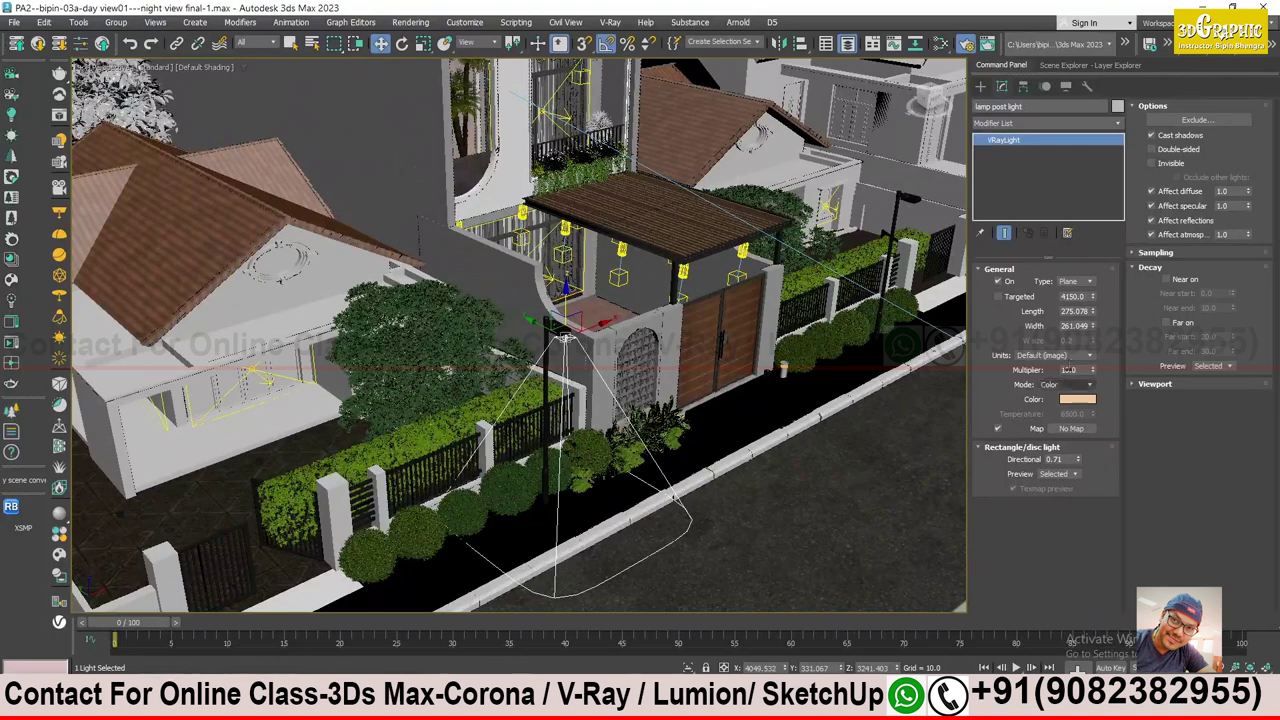
pyautogui.moveTo(1078, 462); pyautogui.dragTo(1081, 454)
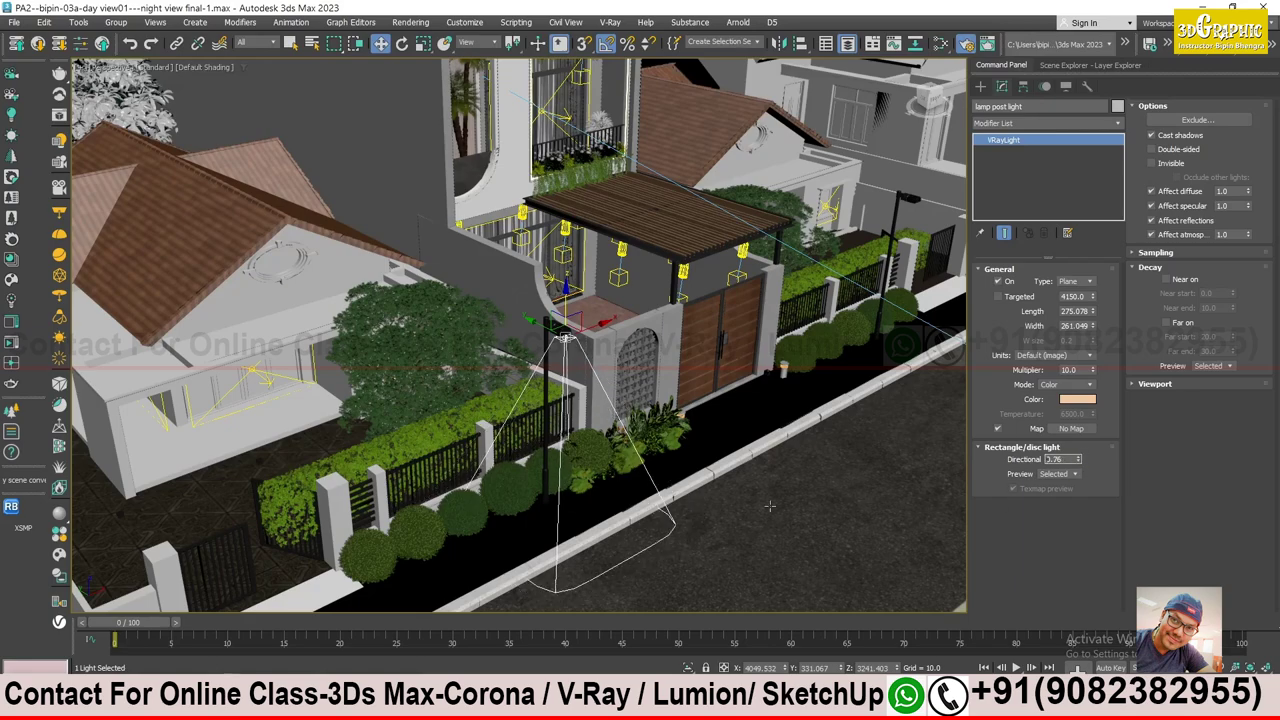
pyautogui.keyDown('alt'); pyautogui.moveTo(769, 506); pyautogui.dragTo(700, 500, button='middle'); pyautogui.keyUp('alt')
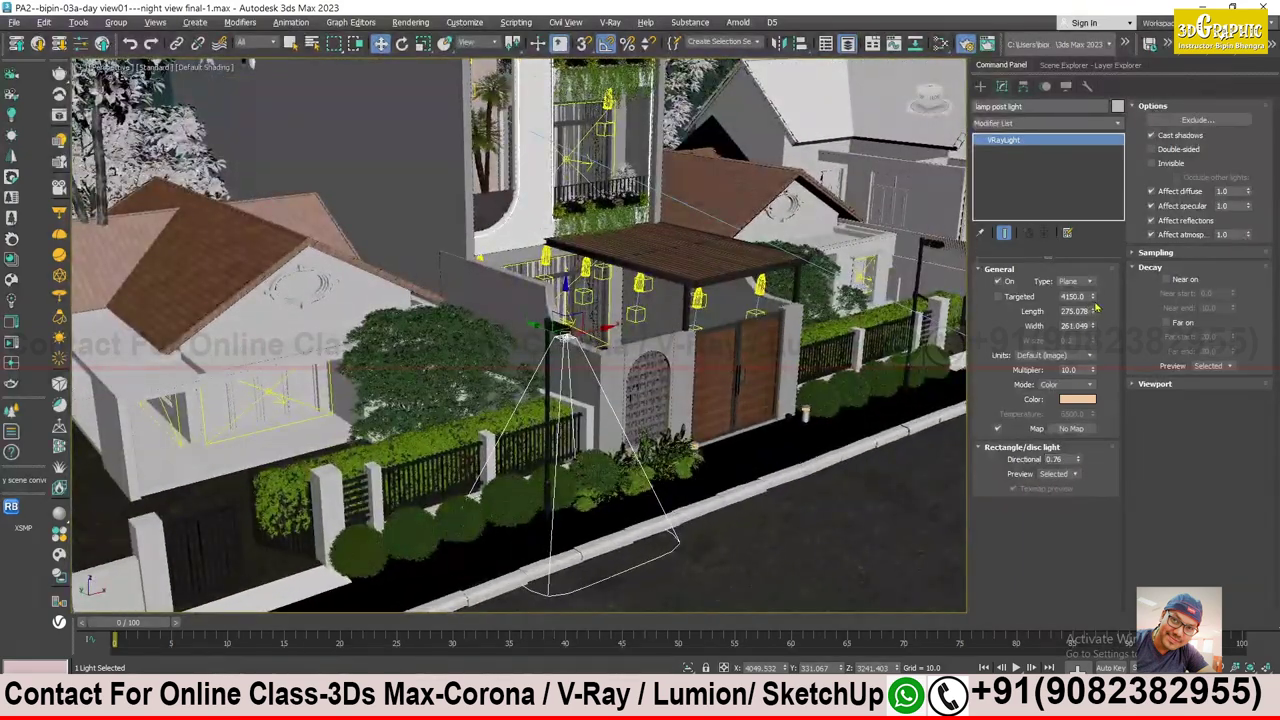
pyautogui.moveTo(1093, 299); pyautogui.dragTo(1090, 290)
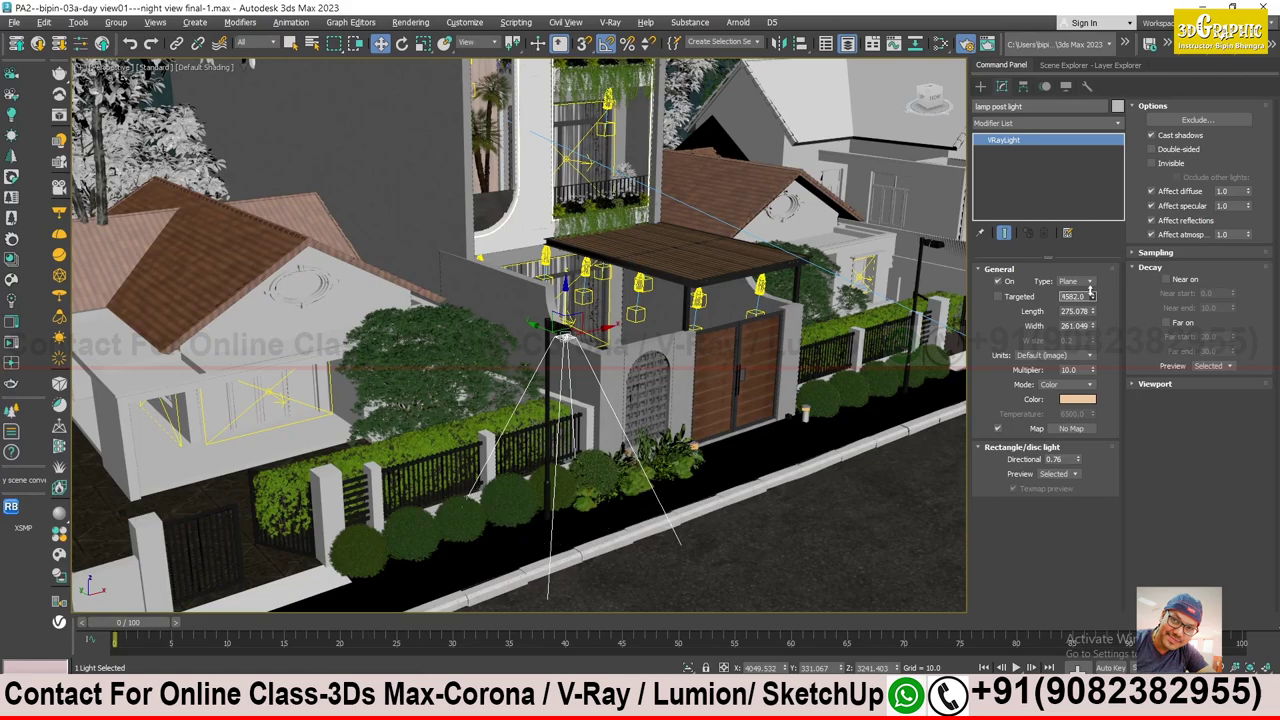
pyautogui.keyDown('alt'); pyautogui.moveTo(252, 62); pyautogui.dragTo(262, 110, button='middle'); pyautogui.keyUp('alt')
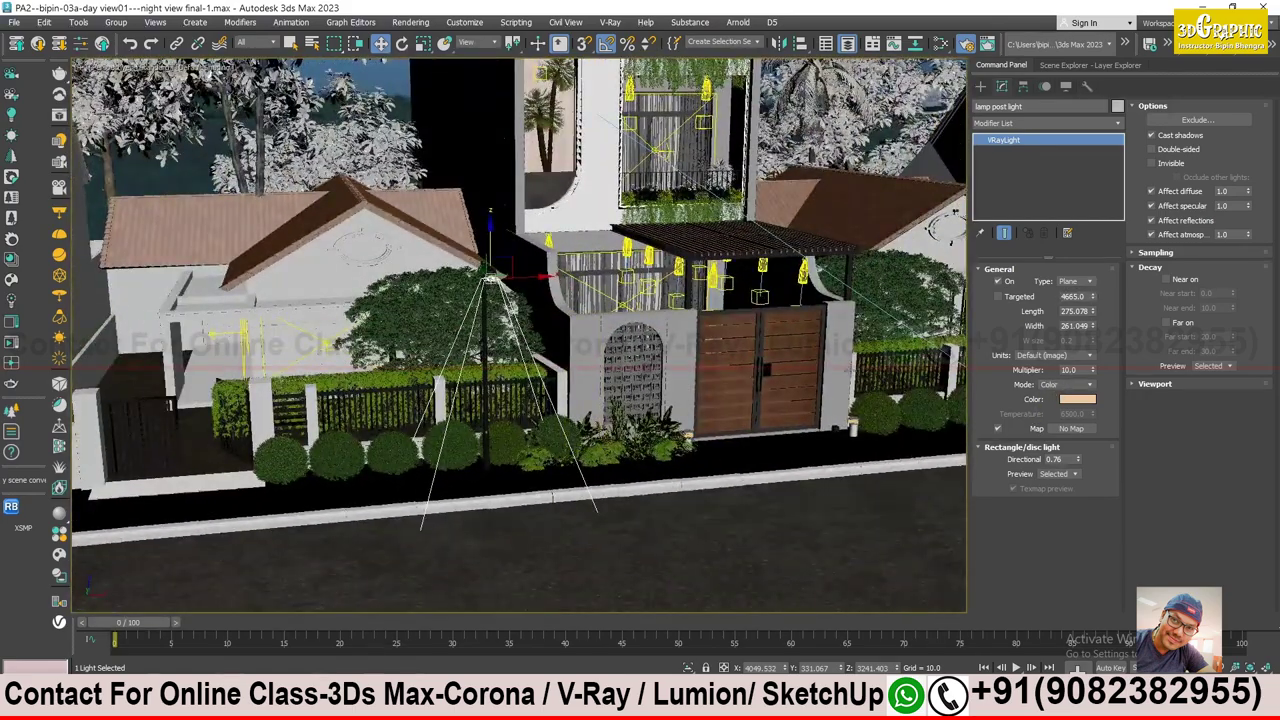
pyautogui.moveTo(500, 330)
pyautogui.keyDown('alt'); pyautogui.mouseDown(button='middle')
pyautogui.moveTo(420, 320)
pyautogui.moveTo(500, 310)
pyautogui.mouseUp(button='middle'); pyautogui.keyUp('alt')
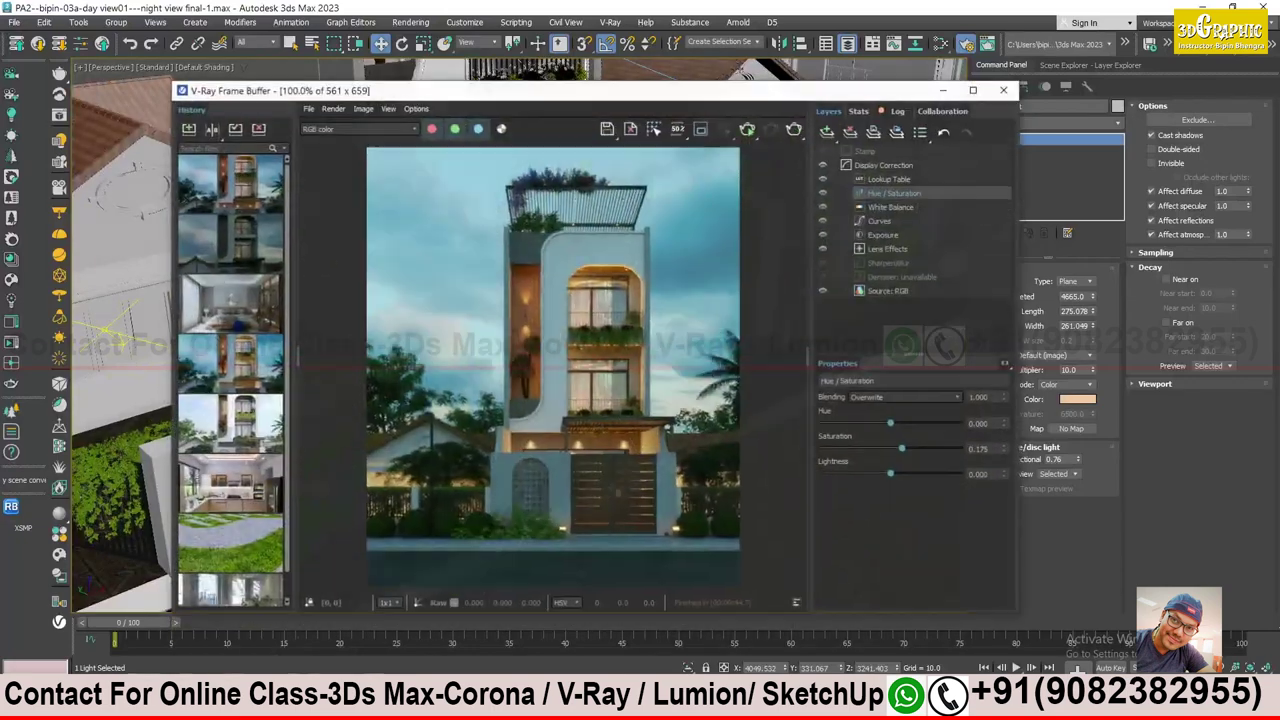
# - Render the lower-left region and set the lamp post light multiplier to 30
pyautogui.click(702, 126)
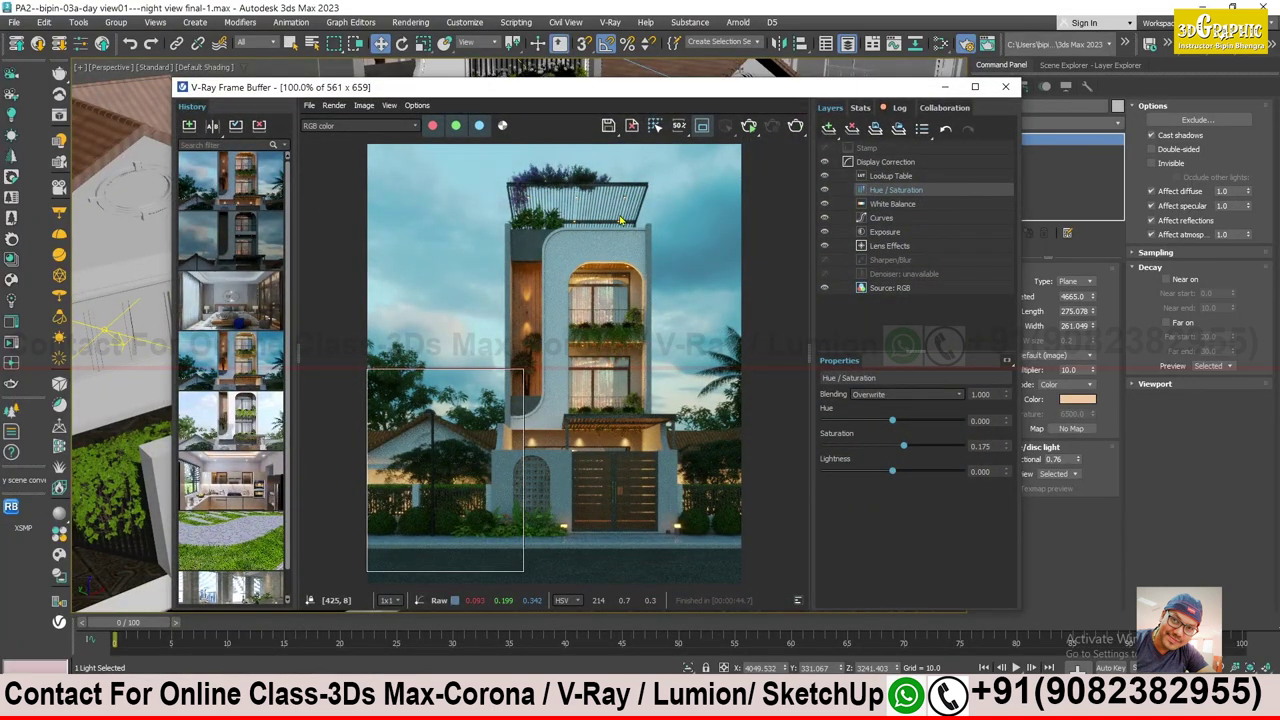
pyautogui.click(752, 127)
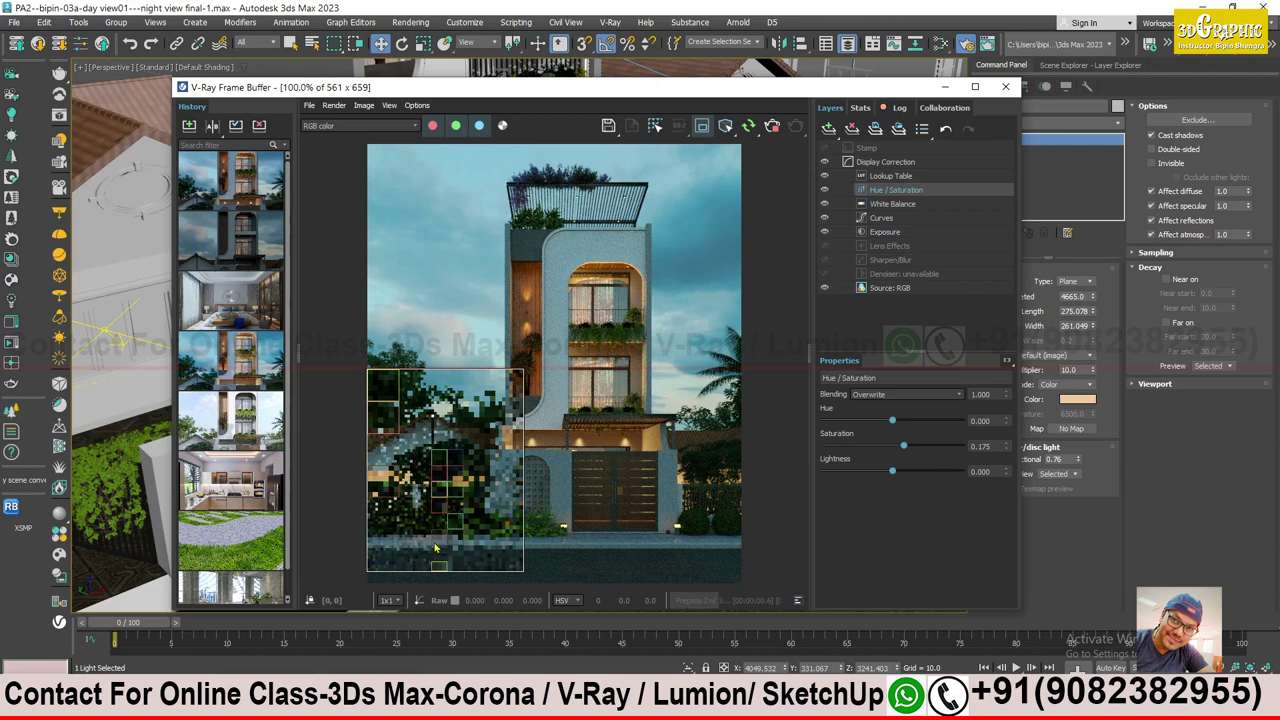
pyautogui.moveTo(855, 95); pyautogui.dragTo(785, 81)
pyautogui.doubleClick(1068, 370)
pyautogui.write('30')
pyautogui.press('Return')
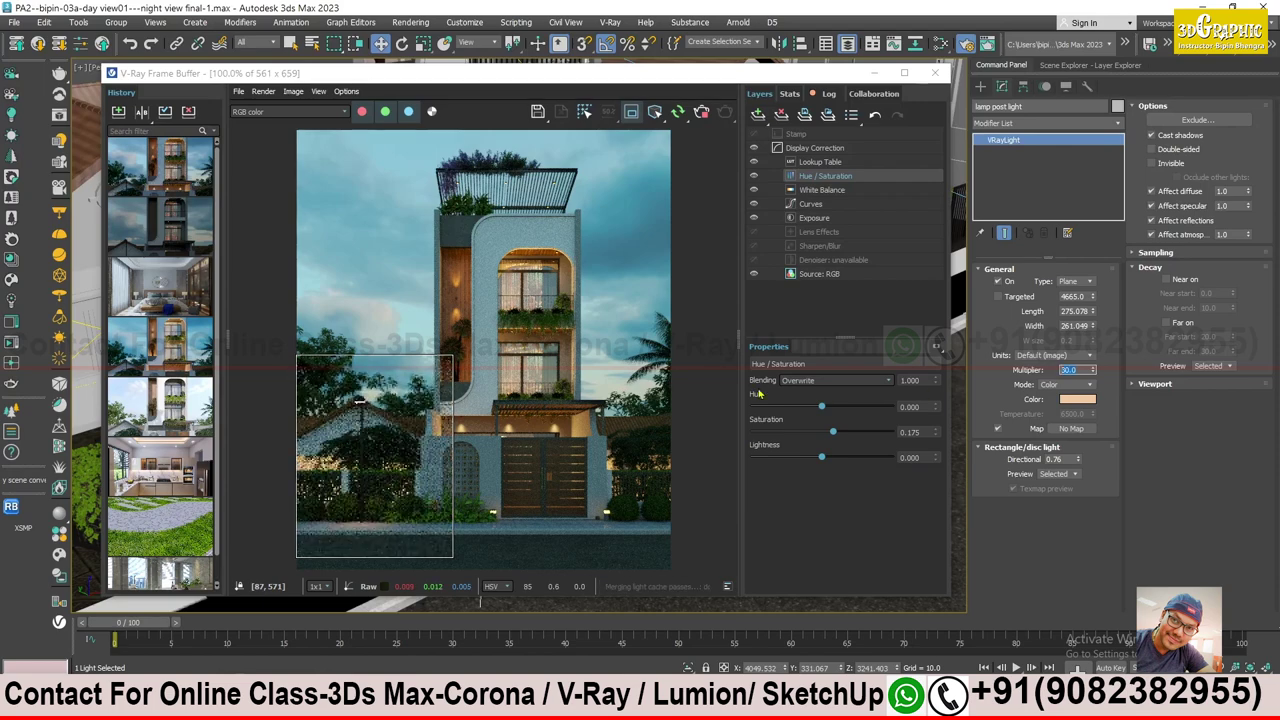
# - Brighten the night render by raising the Curves layer in the frame buffer
pyautogui.scroll(2, 363, 537)
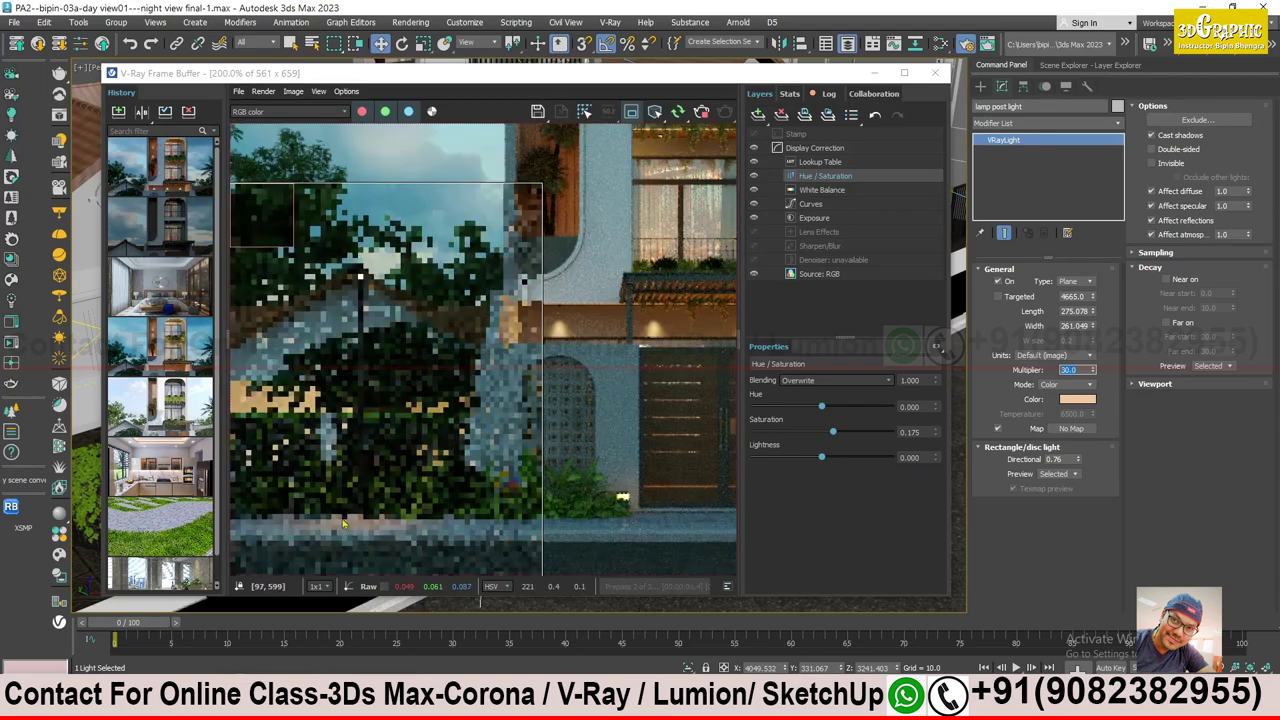
pyautogui.scroll(-4, 351, 537)
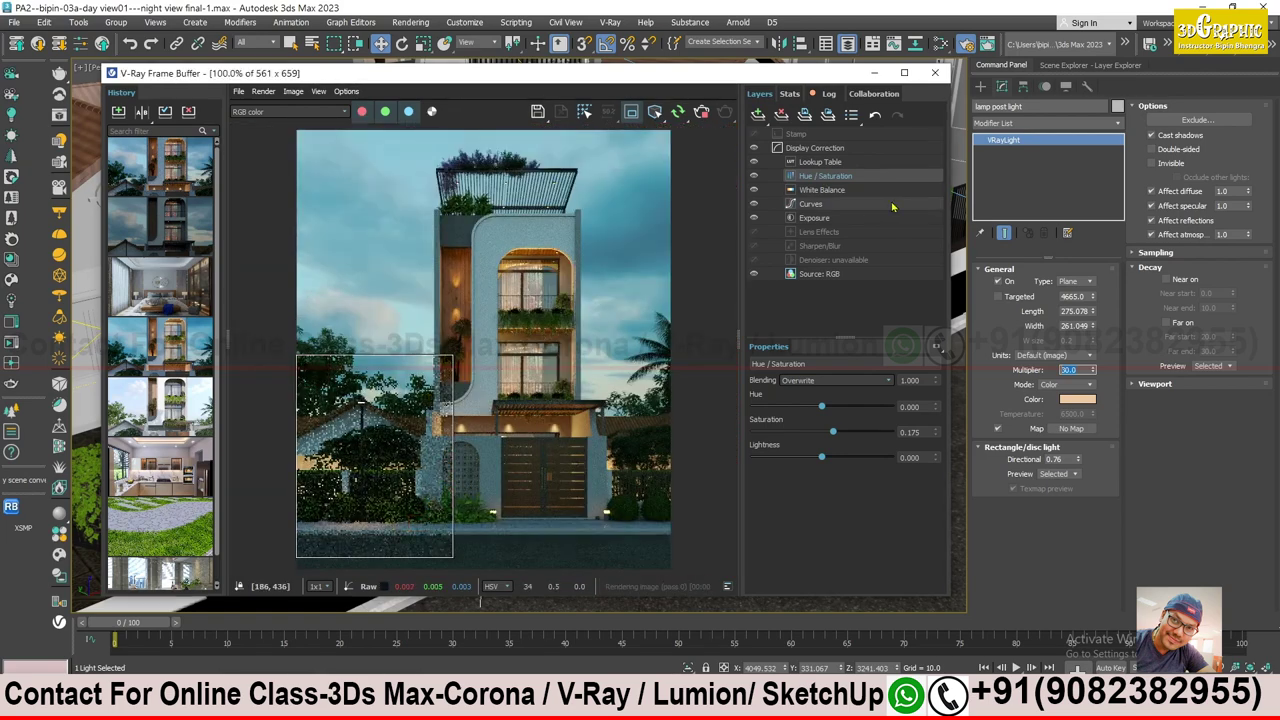
pyautogui.click(820, 204)
pyautogui.moveTo(872, 478); pyautogui.dragTo(864, 442)
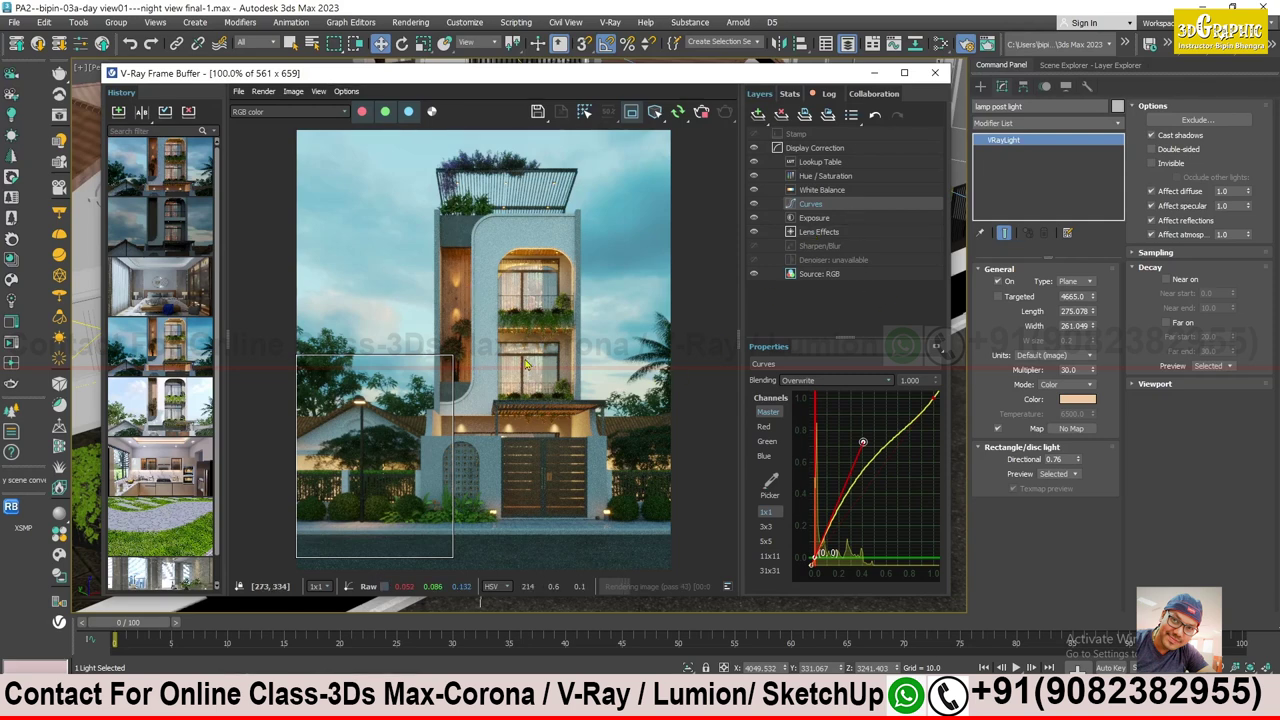
pyautogui.doubleClick(1066, 370)
pyautogui.write('50')
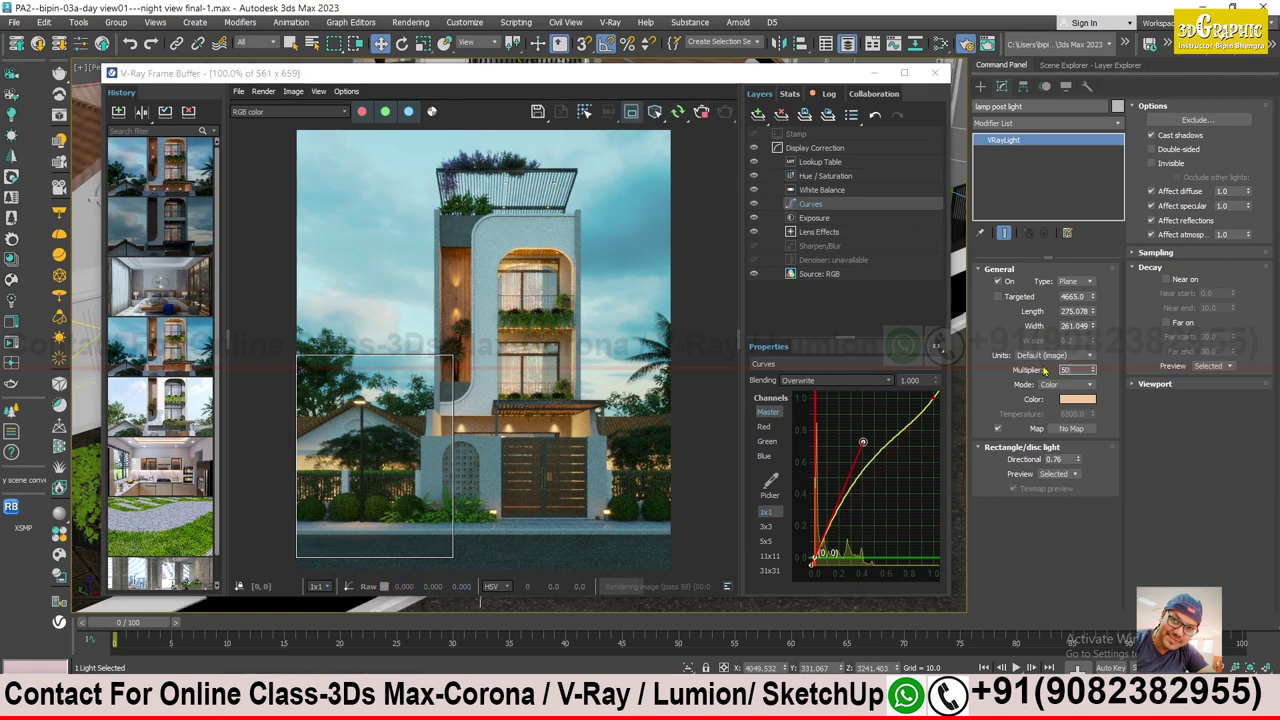
# - Try lamp post light multipliers 50 and 30, then settle on 80
pyautogui.press('Return')
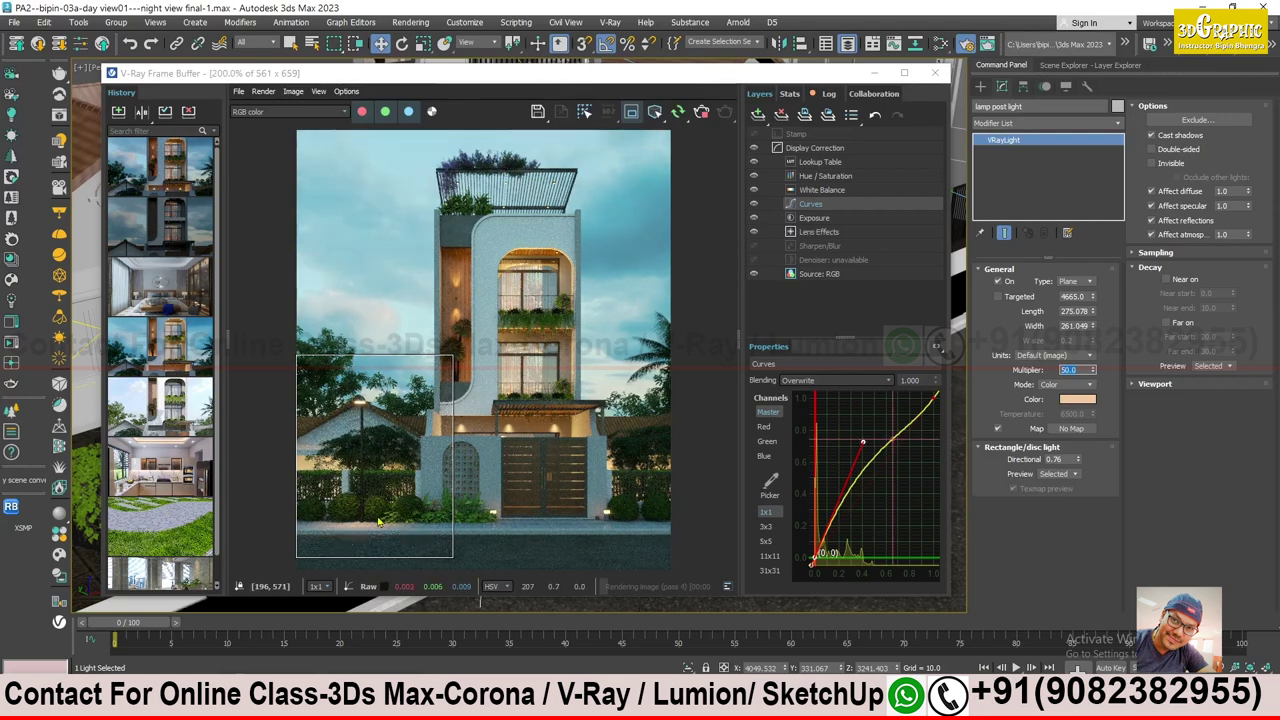
pyautogui.scroll(1, 385, 525)
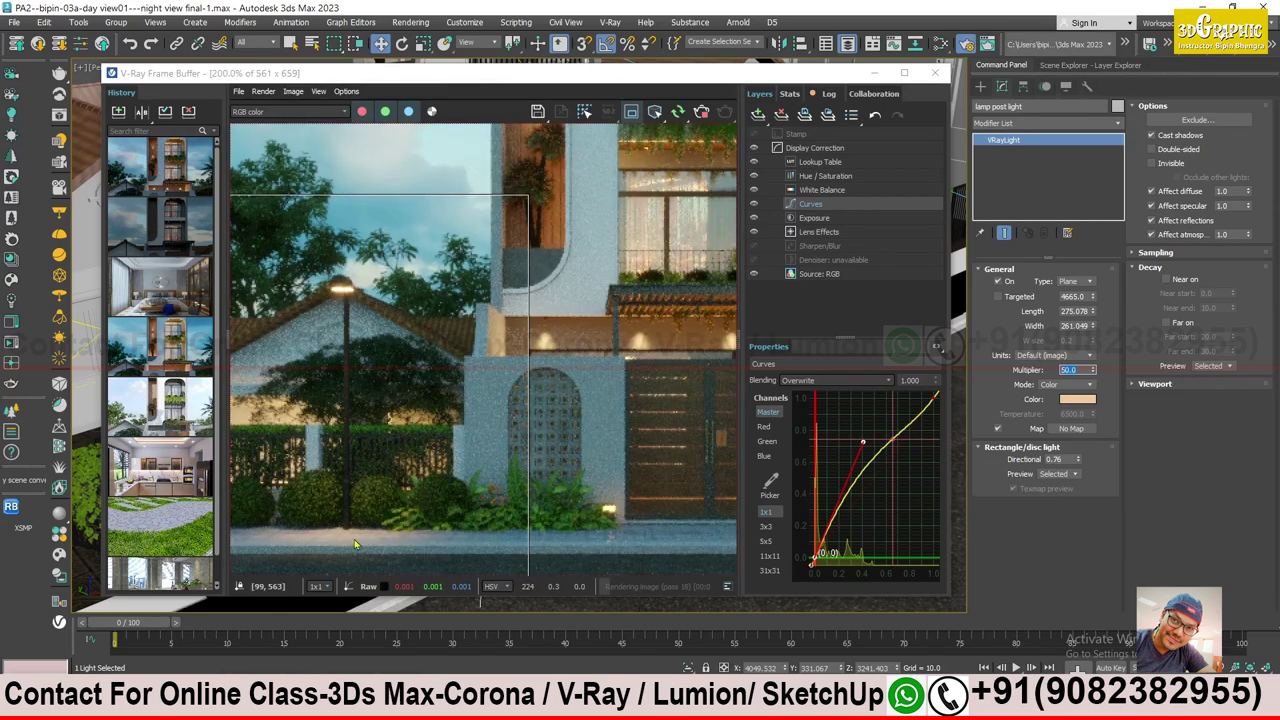
pyautogui.scroll(-1, 354, 545)
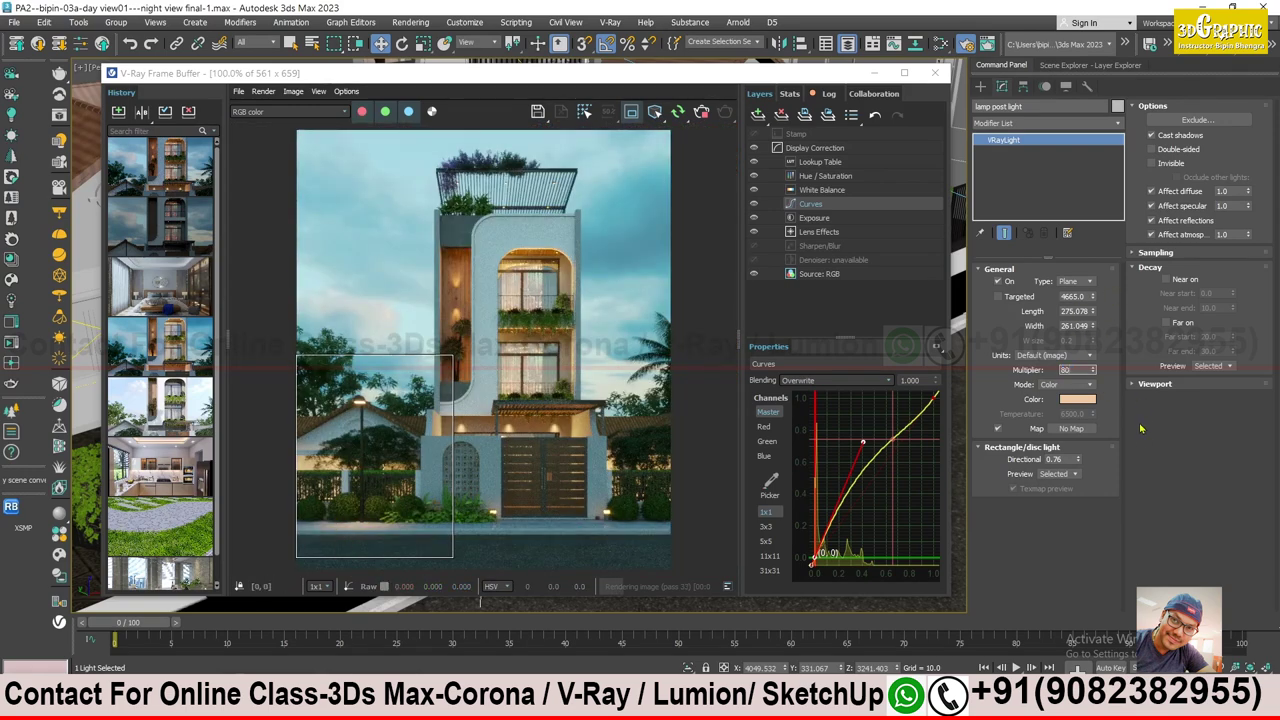
pyautogui.press('Return')
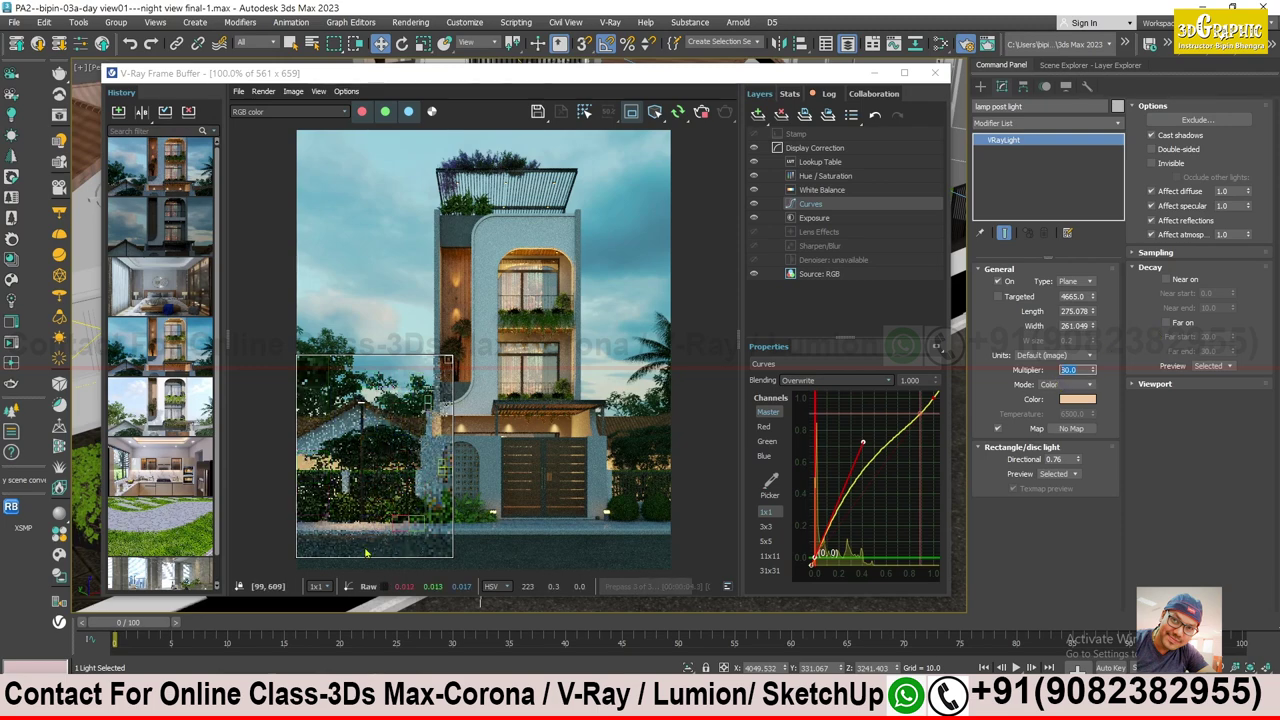
pyautogui.write('80')
pyautogui.press('Return')
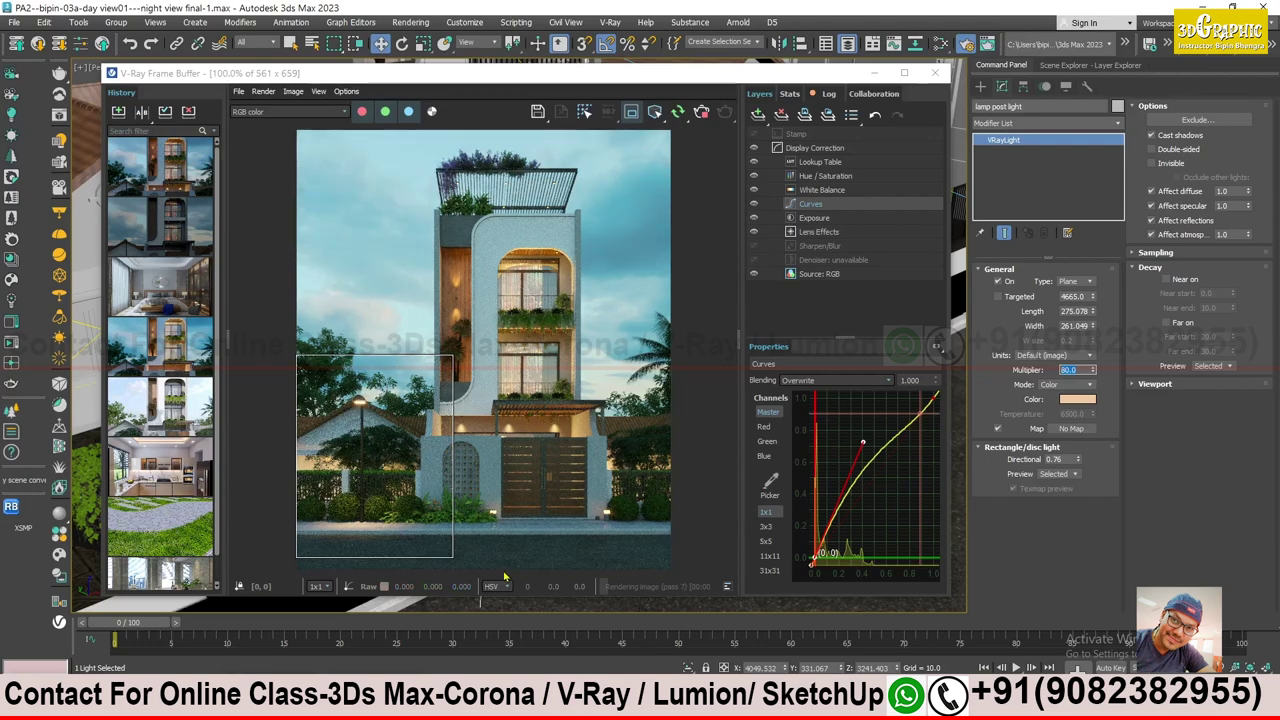
pyautogui.scroll(1, 353, 497)
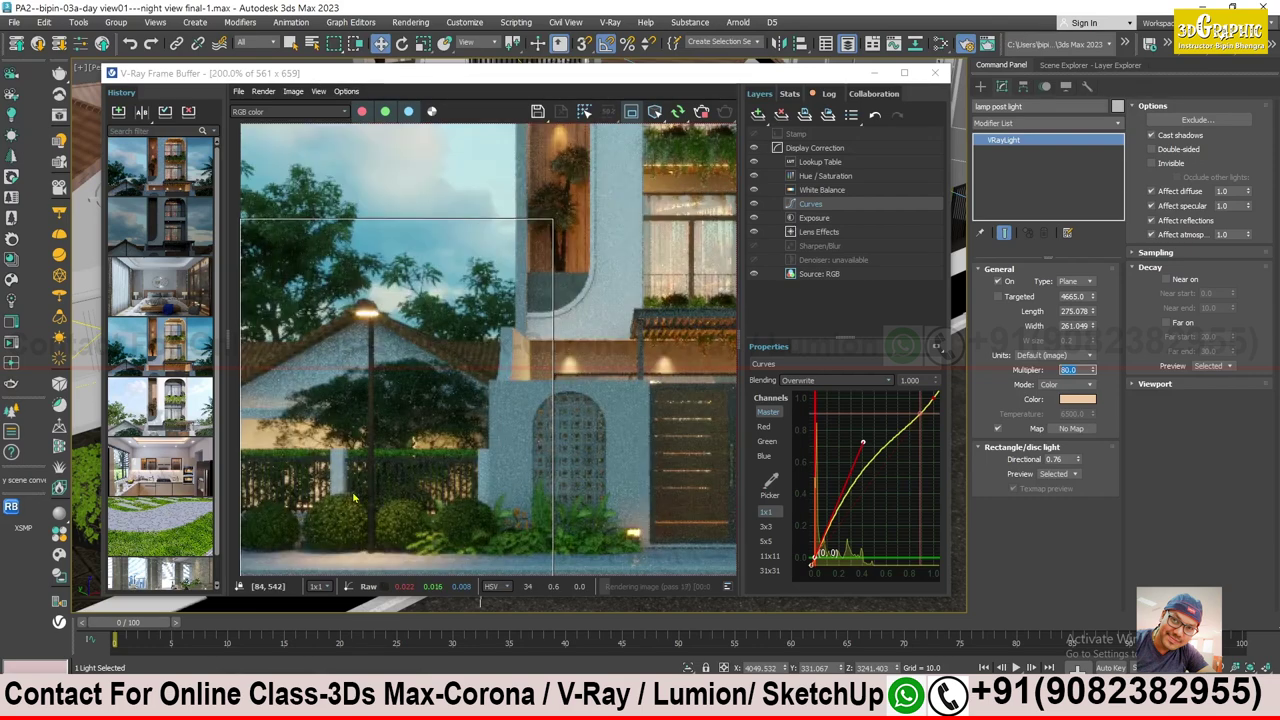
pyautogui.moveTo(348, 332); pyautogui.dragTo(393, 471, button='middle')
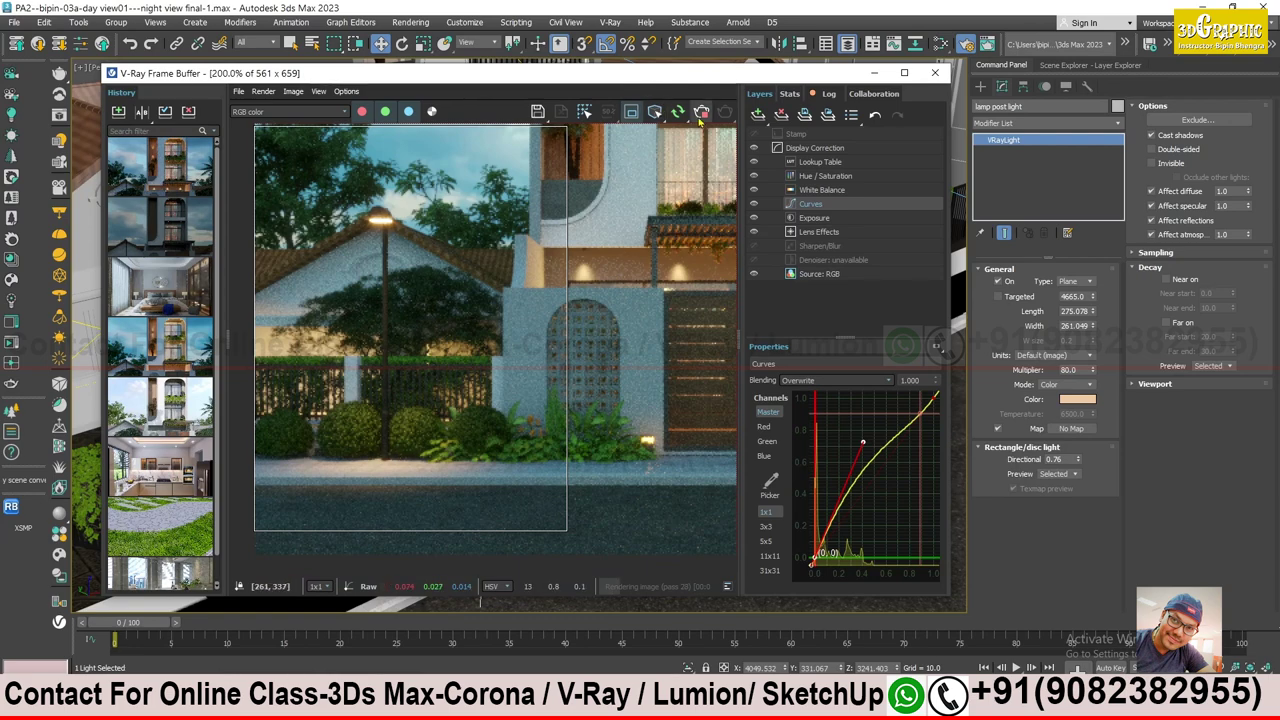
pyautogui.click(875, 73)
# - Instance-copy the lamp post light onto the hedge as lamp post light001
pyautogui.moveTo(843, 133)
pyautogui.keyDown('alt'); pyautogui.mouseDown(button='middle')
pyautogui.moveTo(750, 386)
pyautogui.moveTo(548, 395)
pyautogui.mouseUp(button='middle'); pyautogui.keyUp('alt')
pyautogui.keyDown('shift'); pyautogui.moveTo(641, 402); pyautogui.dragTo(697, 436); pyautogui.keyUp('shift')
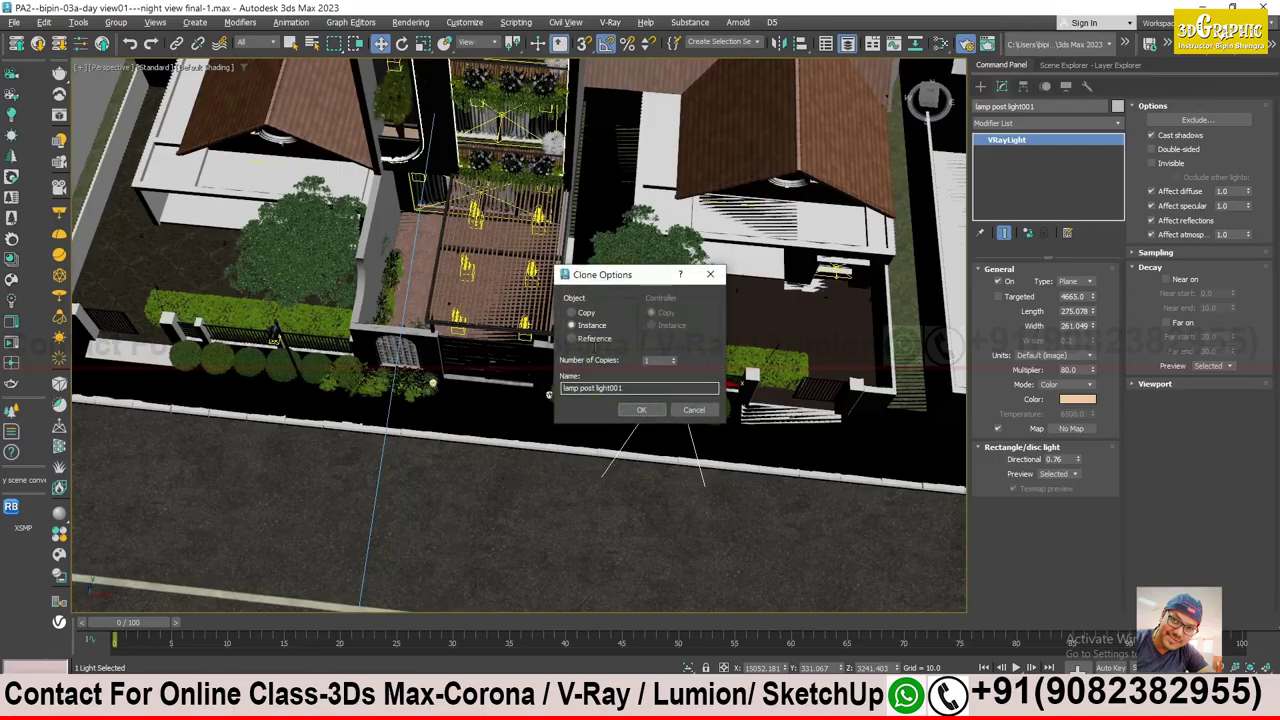
pyautogui.click(641, 409)
pyautogui.keyDown('alt'); pyautogui.moveTo(641, 409); pyautogui.dragTo(606, 361, button='middle'); pyautogui.keyUp('alt')
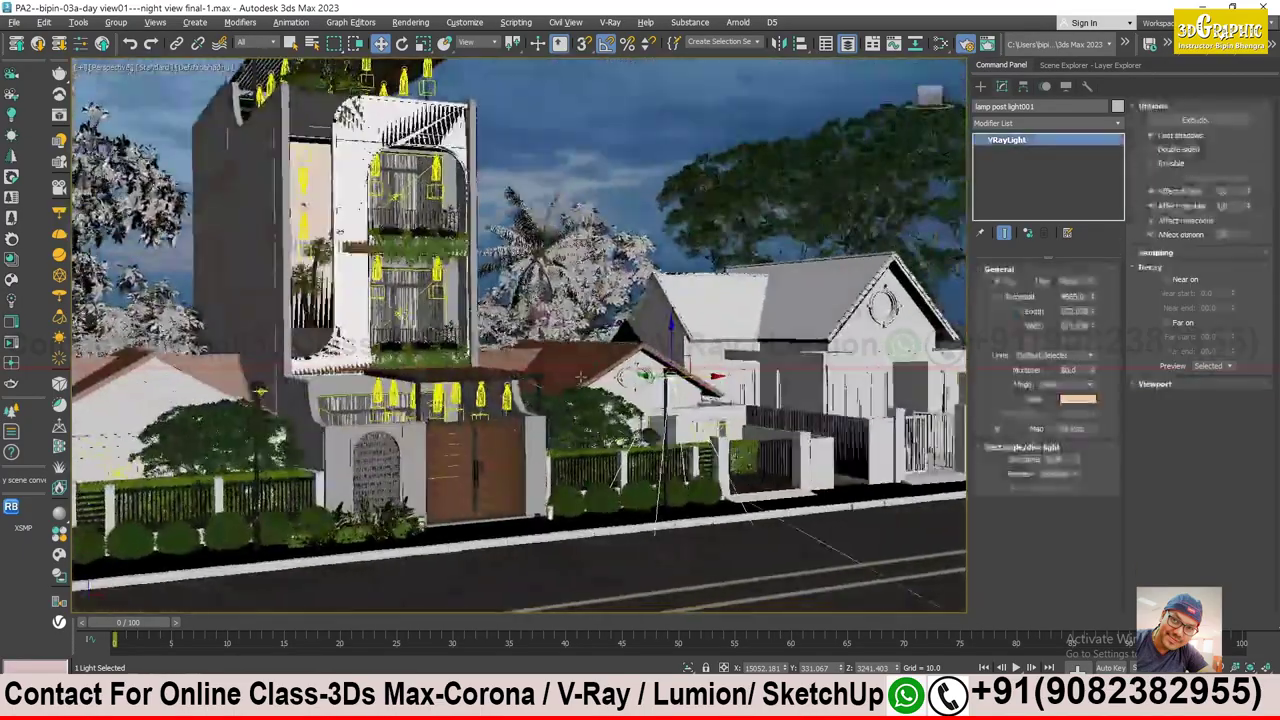
pyautogui.moveTo(511, 441)
pyautogui.keyDown('alt'); pyautogui.mouseDown(button='middle')
pyautogui.moveTo(500, 478)
pyautogui.moveTo(470, 482)
pyautogui.mouseUp(button='middle'); pyautogui.keyUp('alt')
pyautogui.keyDown('alt'); pyautogui.moveTo(594, 458); pyautogui.dragTo(498, 450, button='middle'); pyautogui.keyUp('alt')
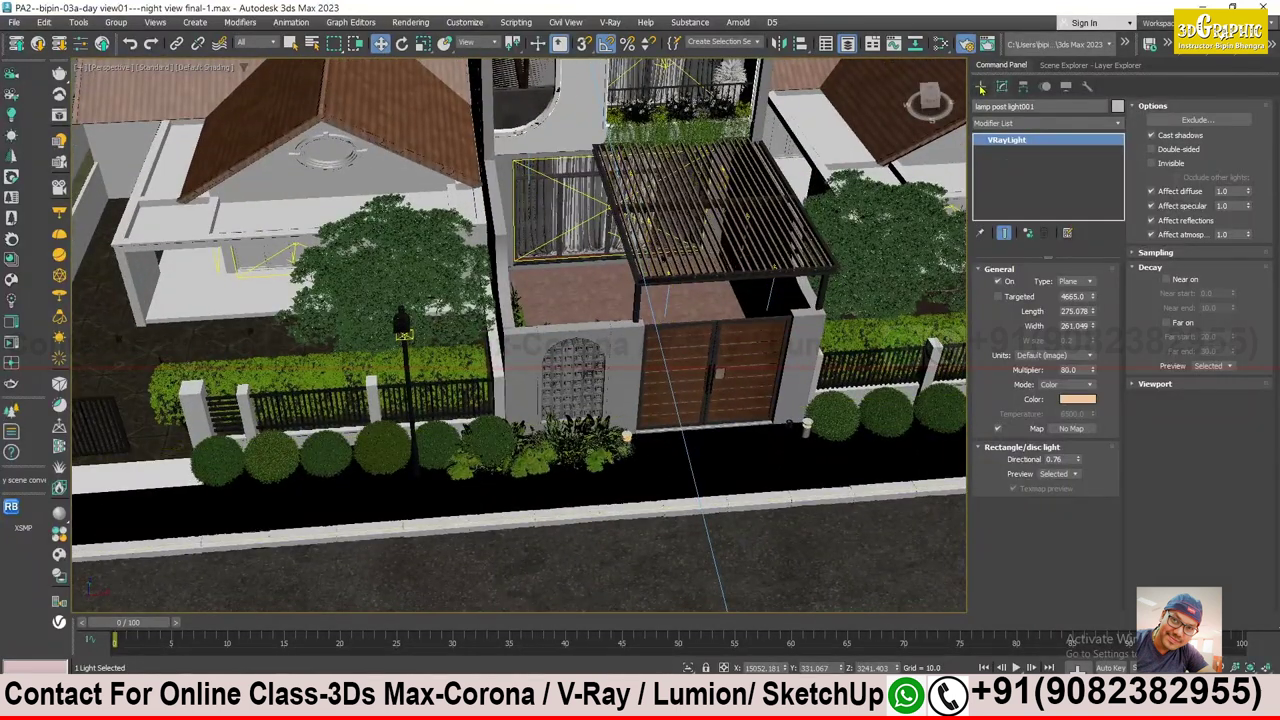
# - Create a Sphere-type VRayLight beside the plants near the gate
pyautogui.click(981, 86)
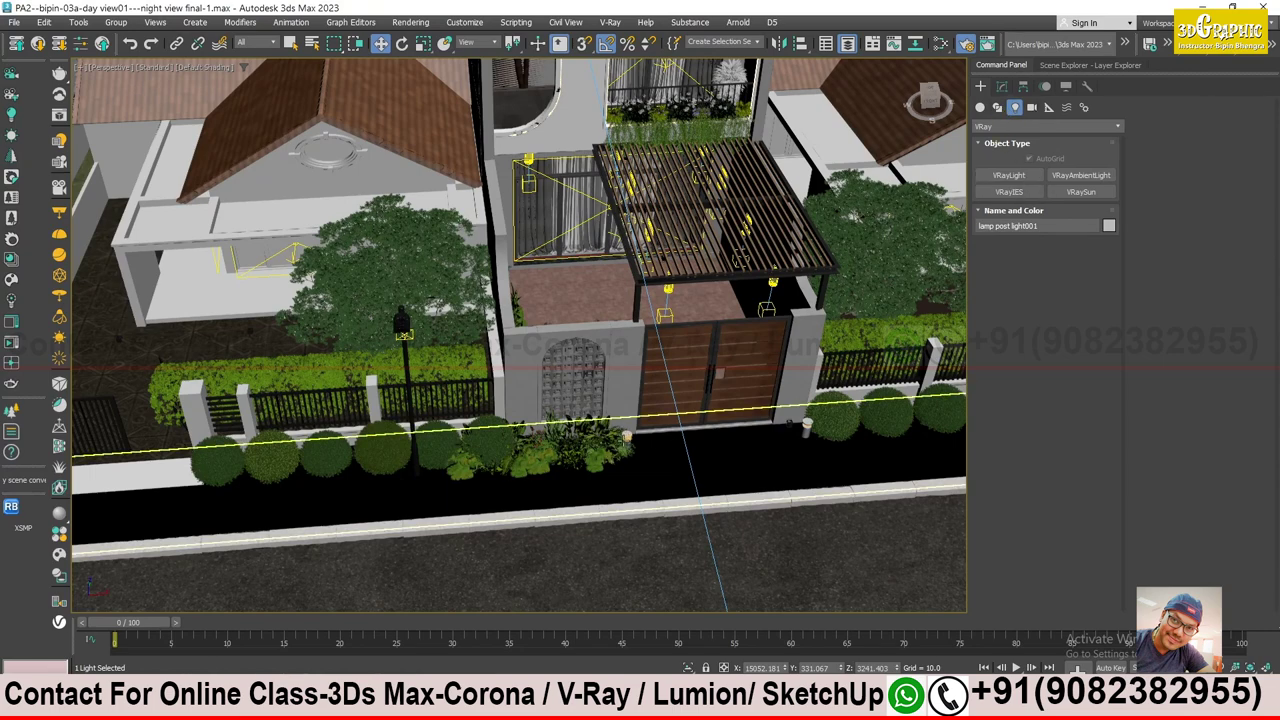
pyautogui.click(1009, 175)
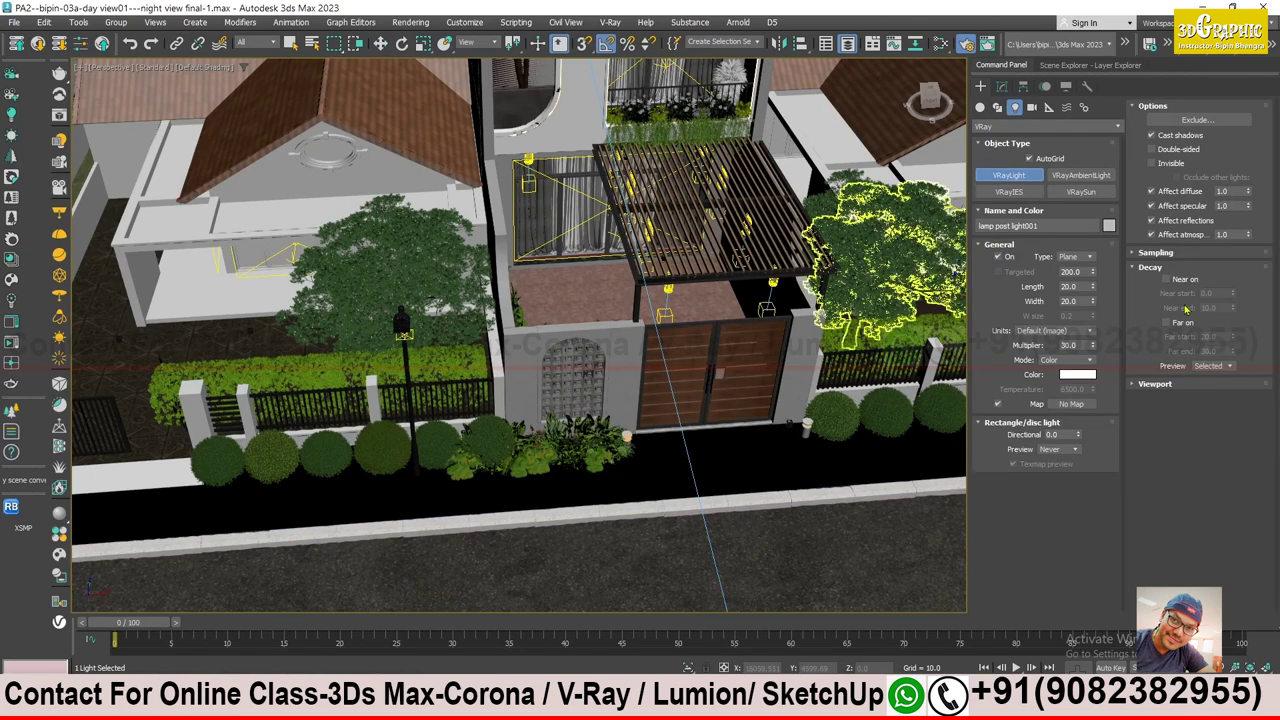
pyautogui.click(1076, 257)
pyautogui.click(1071, 292)
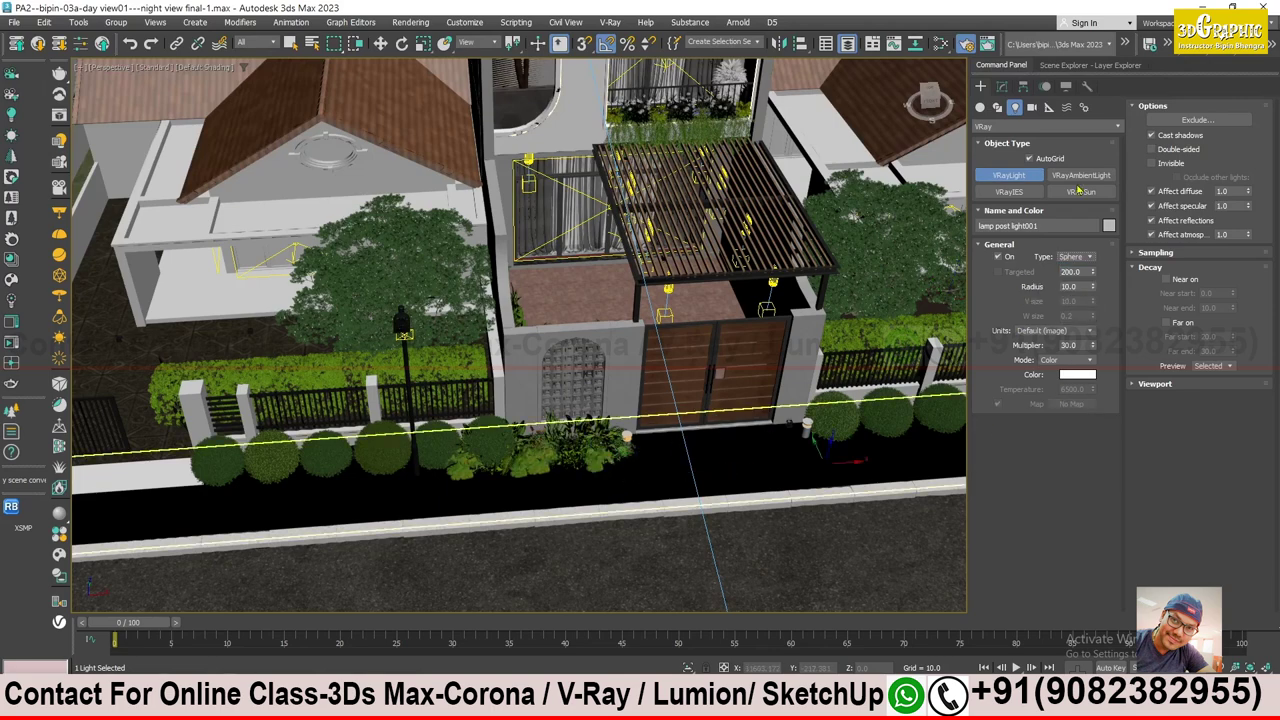
pyautogui.click(628, 471)
pyautogui.moveTo(628, 471); pyautogui.dragTo(638, 490)
pyautogui.rightClick(638, 490)
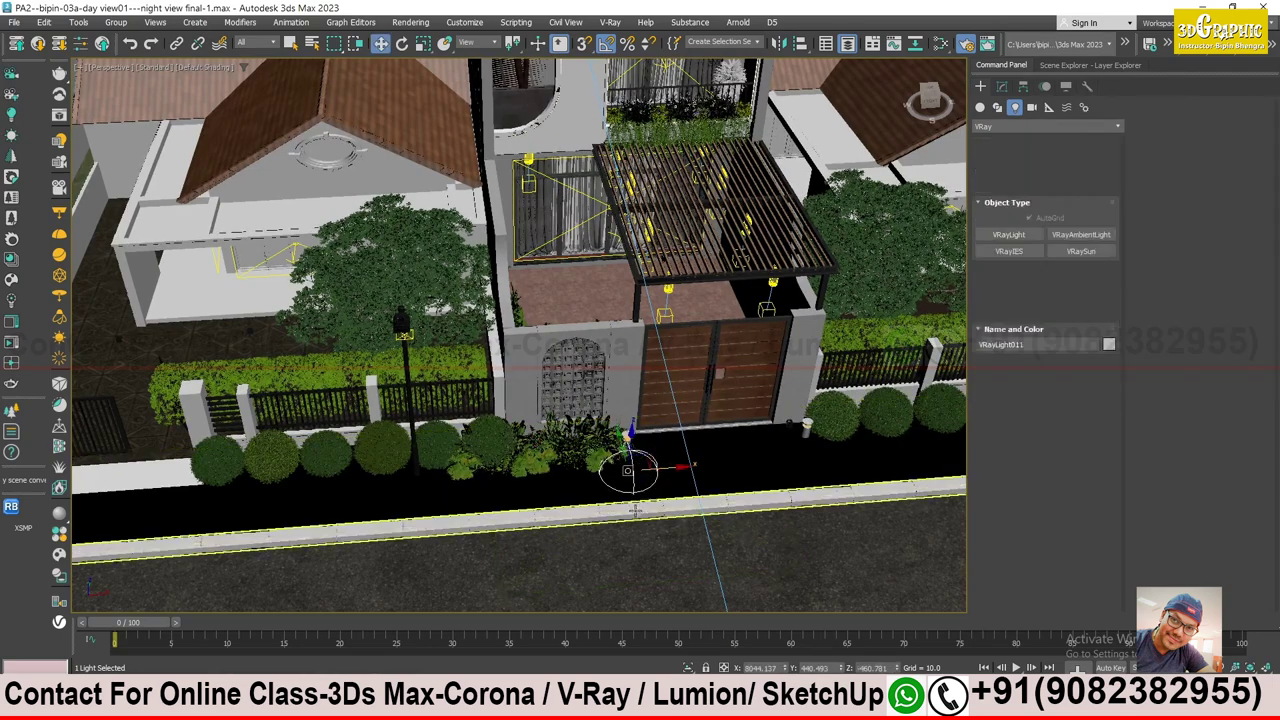
# - Give the sphere light the warm peach colour and shrink its radius to 322.787
pyautogui.keyDown('alt'); pyautogui.moveTo(638, 490); pyautogui.dragTo(637, 428, button='middle'); pyautogui.keyUp('alt')
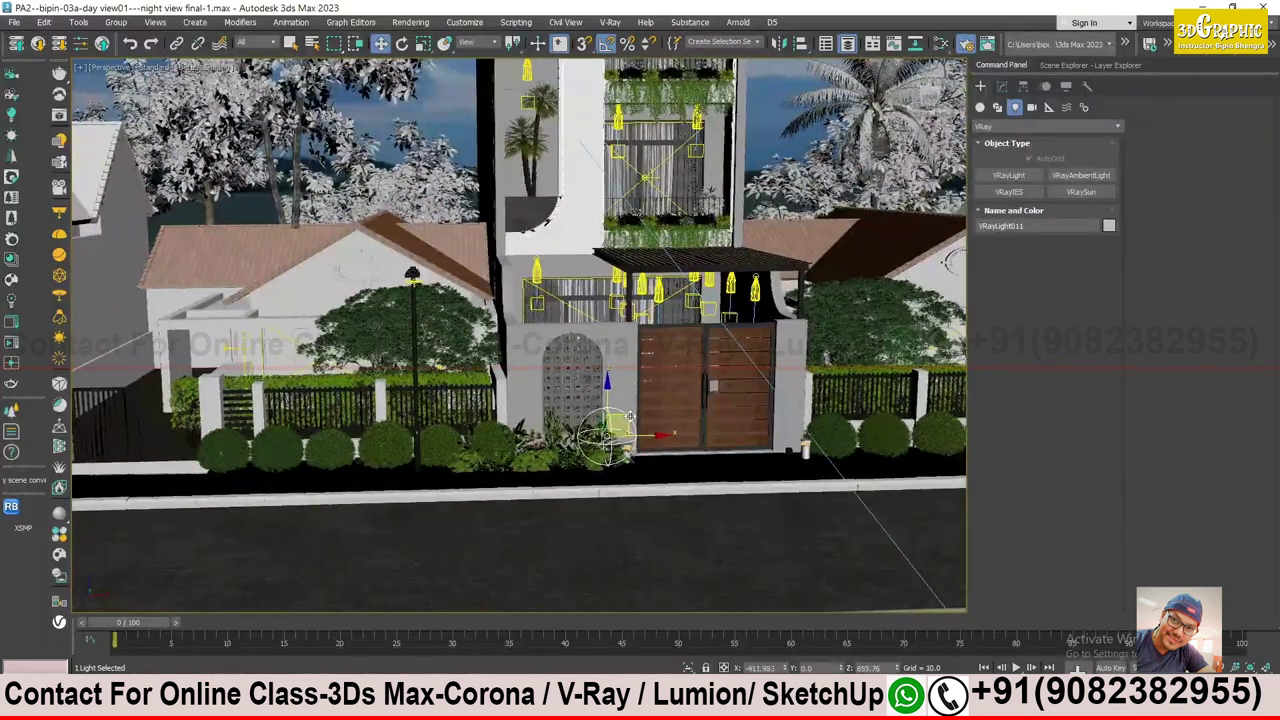
pyautogui.moveTo(637, 428)
pyautogui.keyDown('alt'); pyautogui.mouseDown(button='middle')
pyautogui.moveTo(616, 463)
pyautogui.moveTo(620, 430)
pyautogui.mouseUp(button='middle'); pyautogui.keyUp('alt')
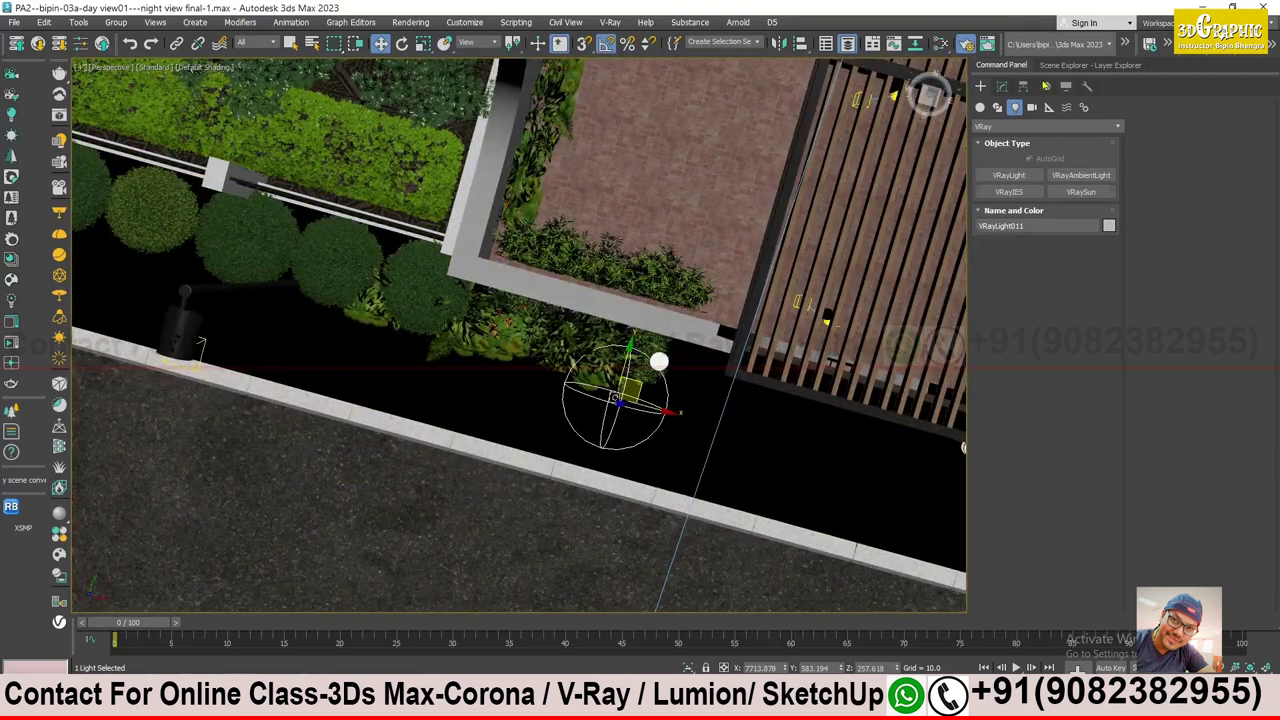
pyautogui.click(1001, 86)
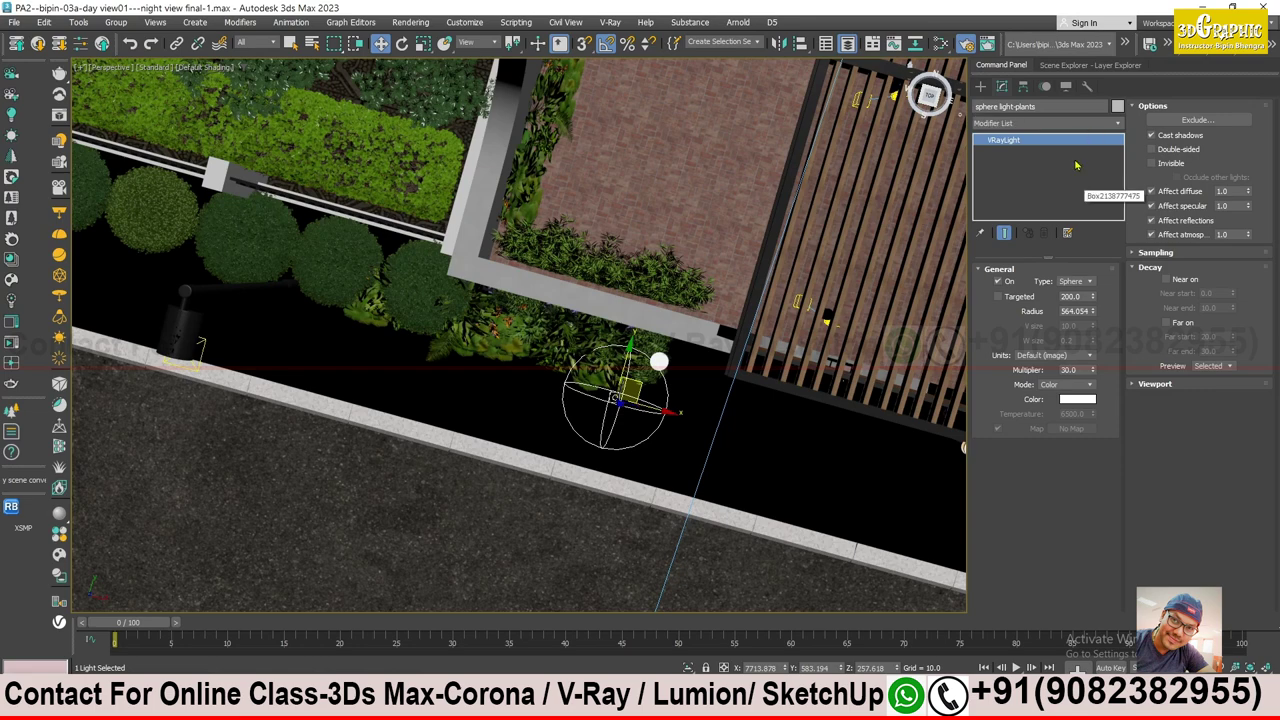
pyautogui.rightClick(1080, 399)
pyautogui.click(1110, 428)
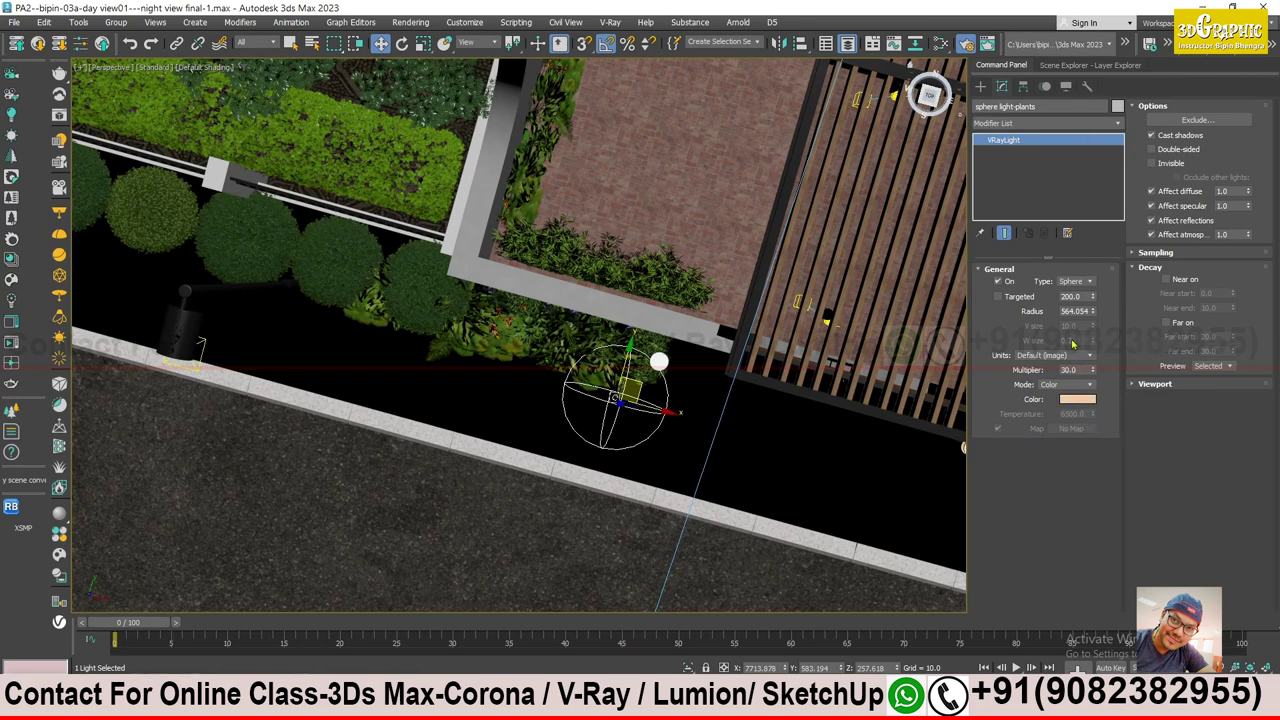
pyautogui.moveTo(1094, 318); pyautogui.dragTo(1094, 360)
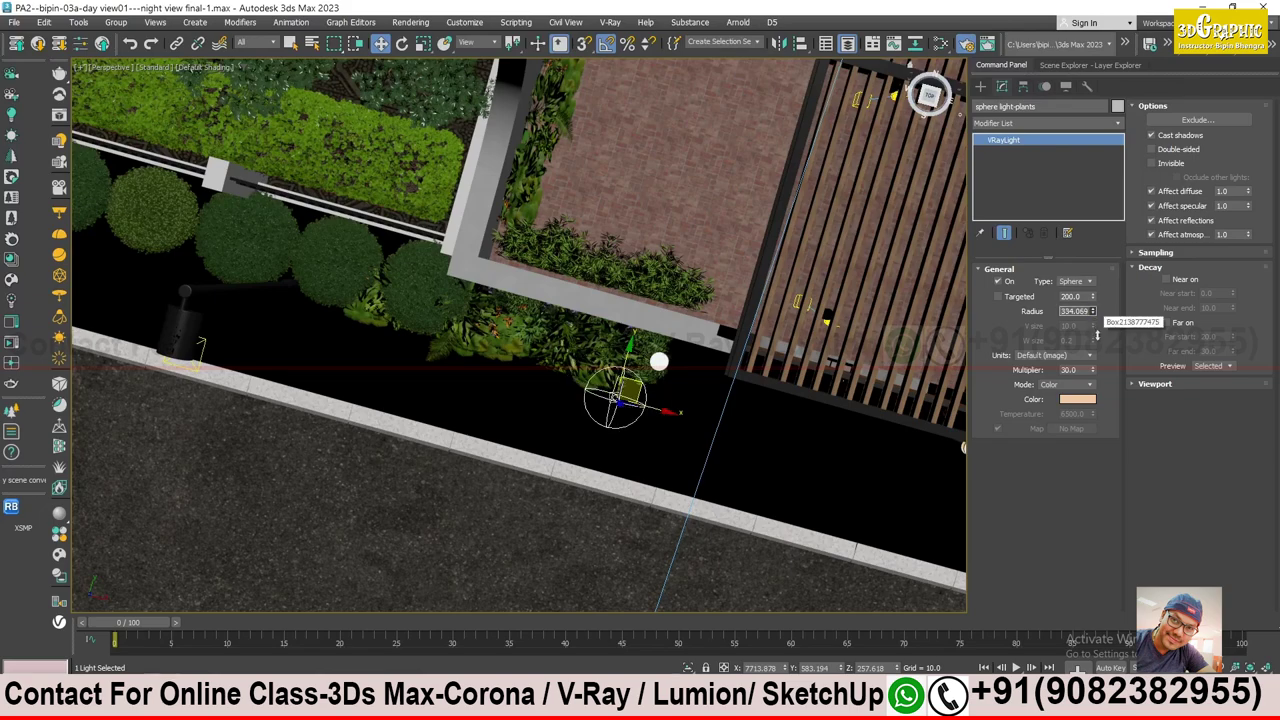
pyautogui.moveTo(672, 220)
pyautogui.keyDown('alt'); pyautogui.mouseDown(button='middle')
pyautogui.moveTo(672, 324)
pyautogui.moveTo(648, 385)
pyautogui.moveTo(652, 372)
pyautogui.moveTo(552, 382)
pyautogui.moveTo(548, 360)
pyautogui.mouseUp(button='middle'); pyautogui.keyUp('alt')
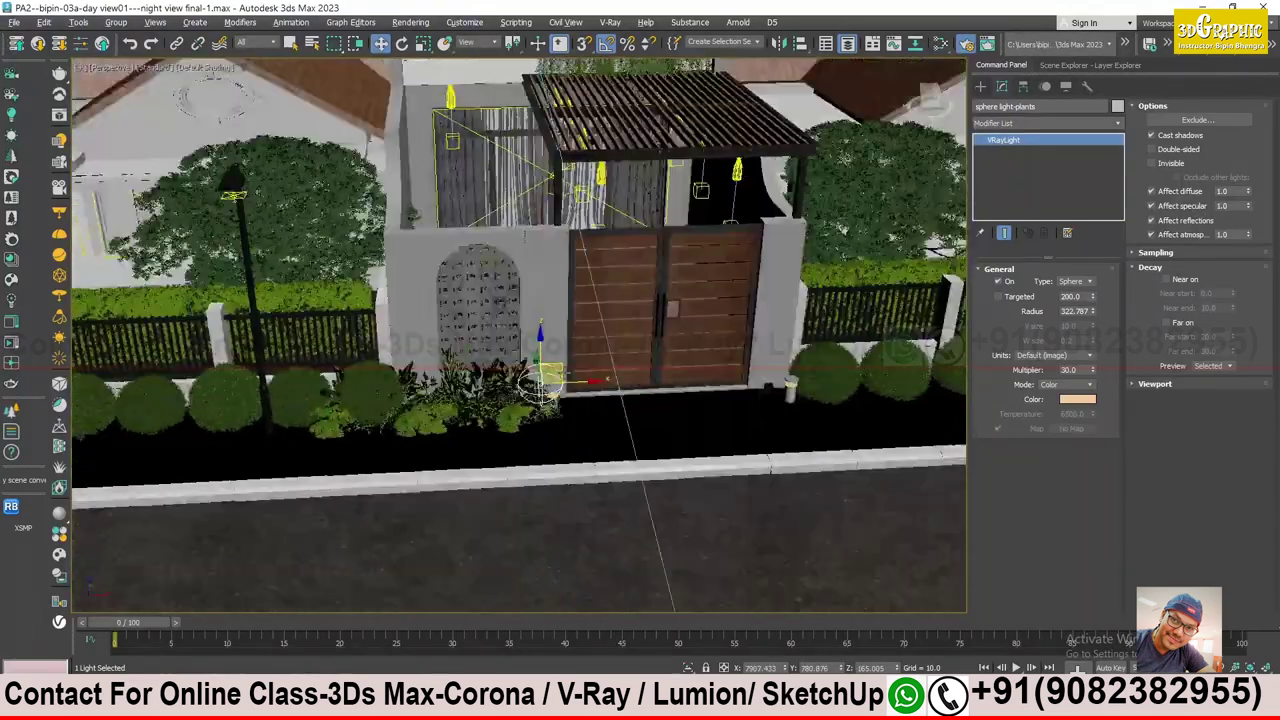
# - Start an interactive render and re-render a region around the gate plants
pyautogui.hotkey('shift', 'q')
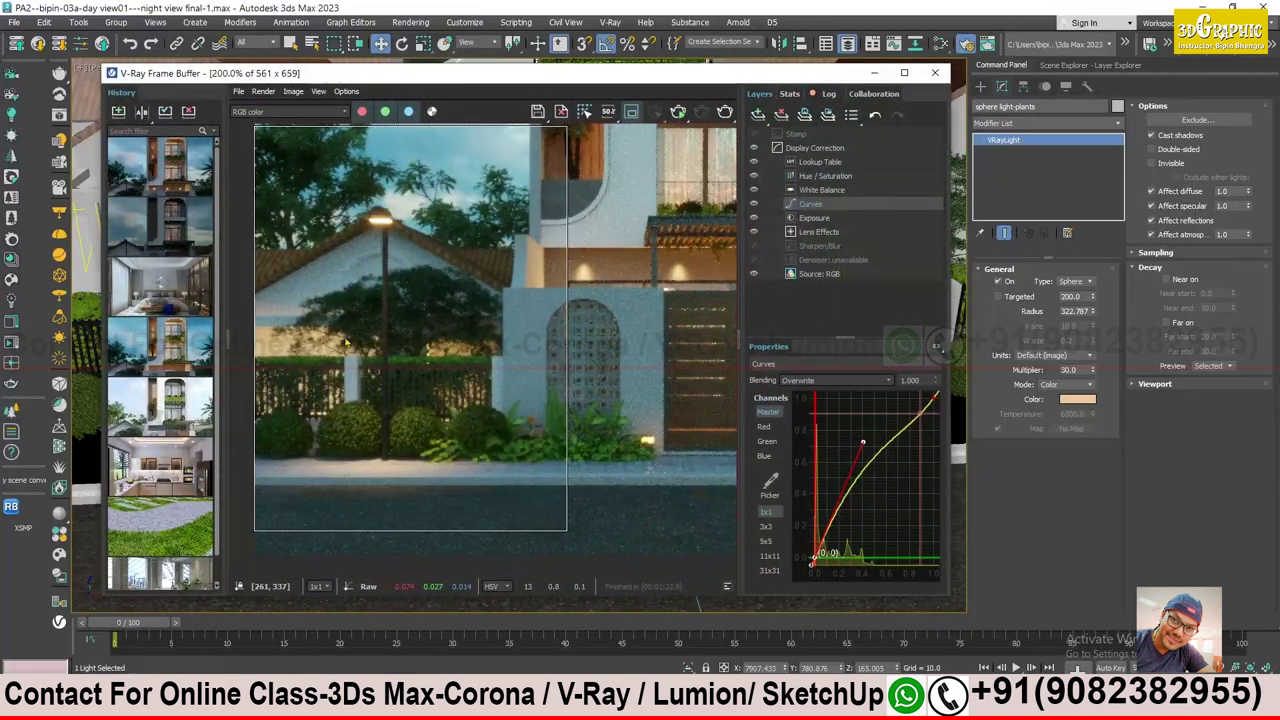
pyautogui.scroll(-2, 541, 384)
pyautogui.moveTo(380, 453); pyautogui.dragTo(489, 466)
pyautogui.moveTo(560, 372); pyautogui.dragTo(510, 570)
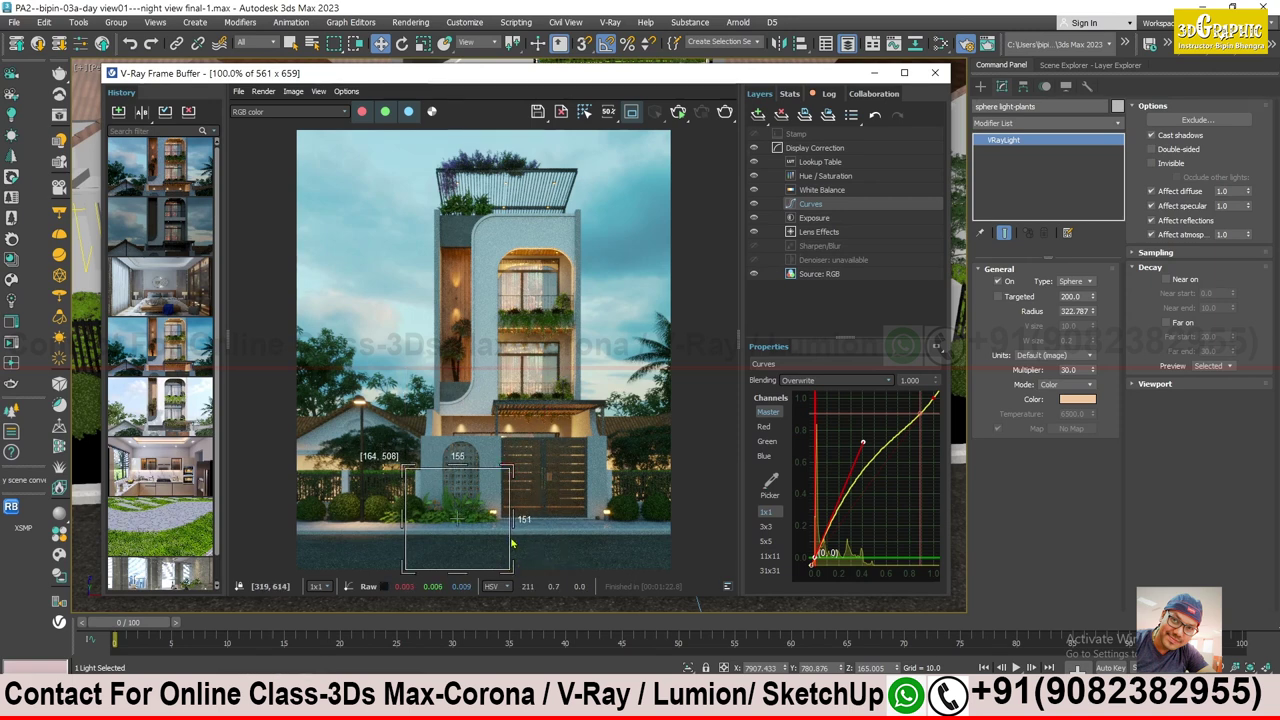
pyautogui.moveTo(416, 473); pyautogui.dragTo(513, 548)
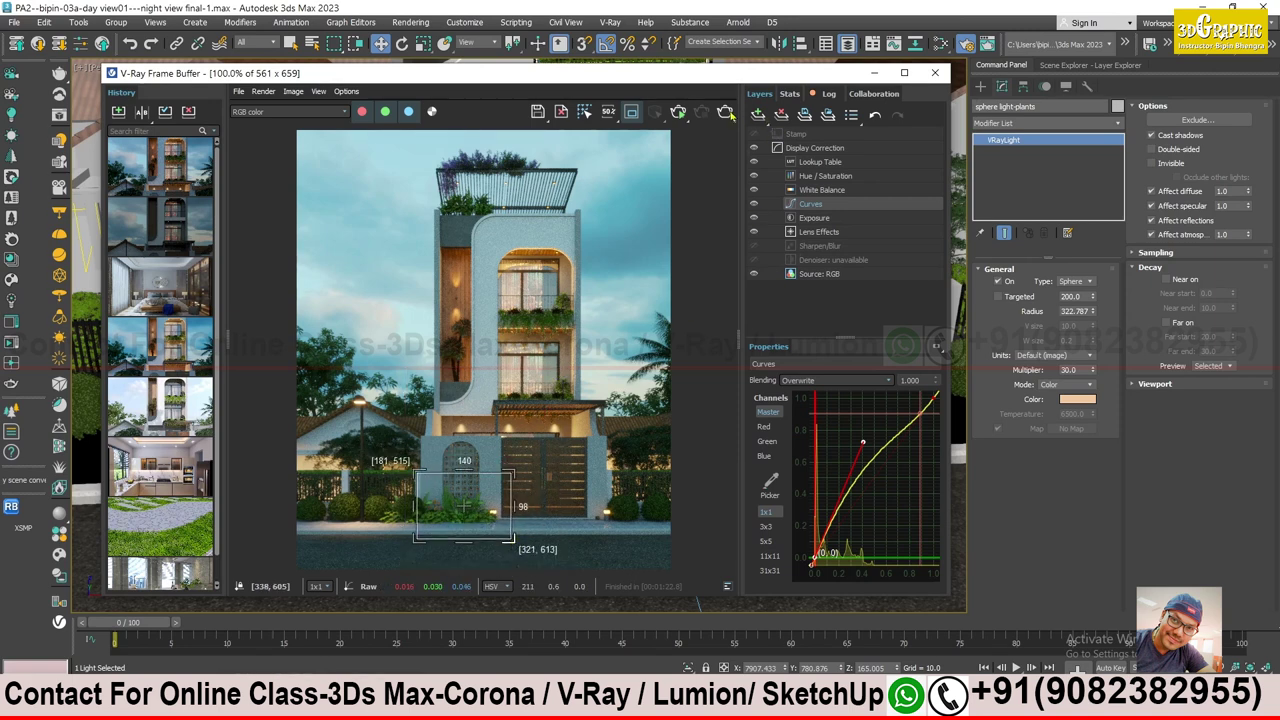
pyautogui.click(678, 112)
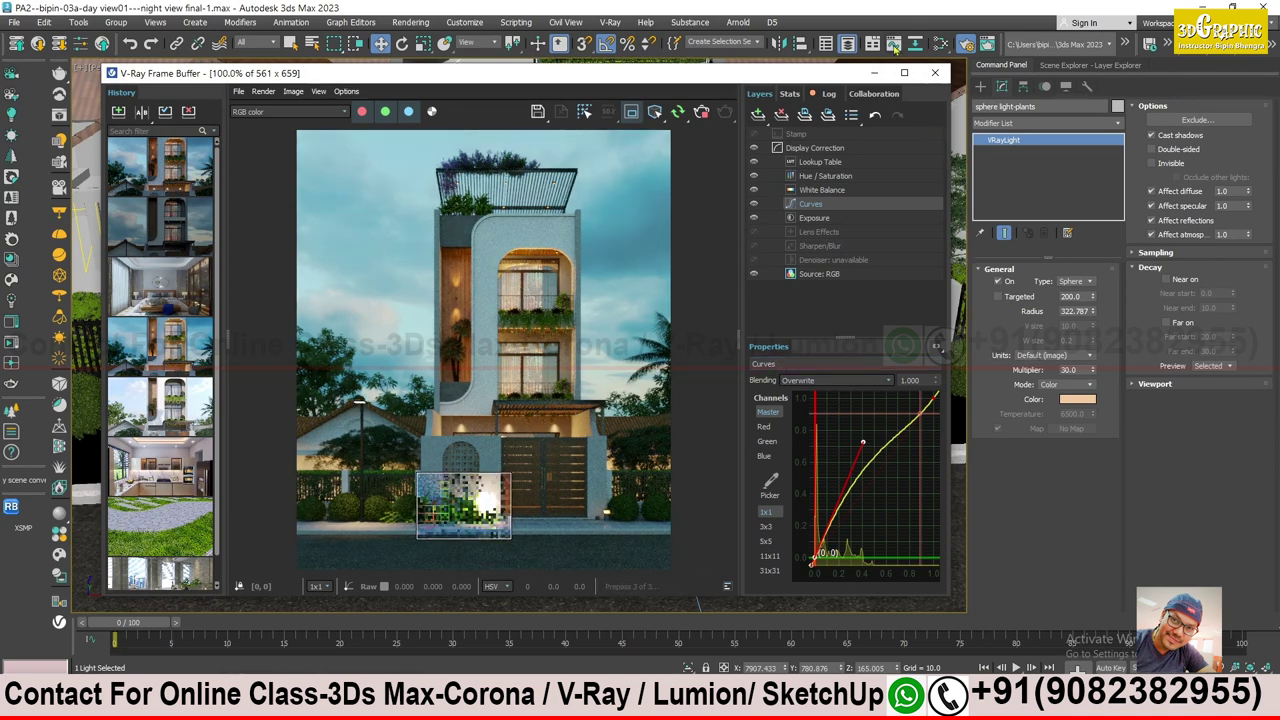
# - Try sphere light multiplier 10, make it invisible, then settle on 6.0
pyautogui.moveTo(1074, 371); pyautogui.dragTo(1043, 373)
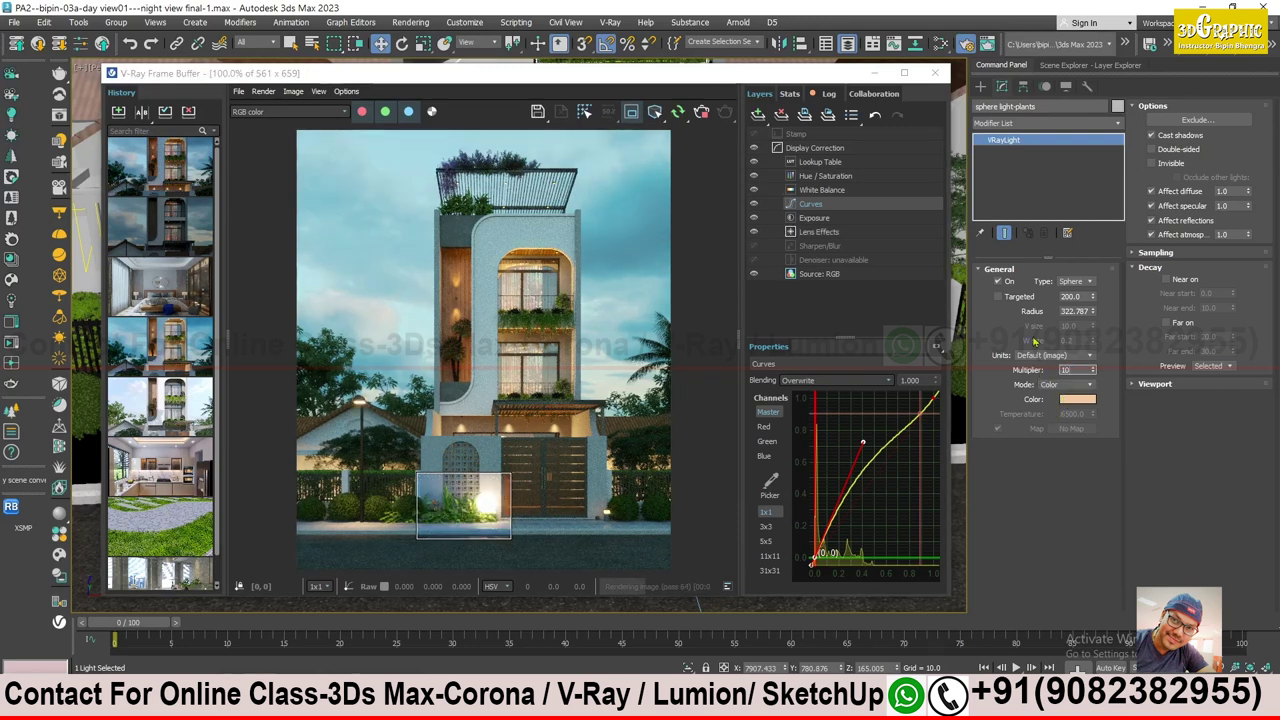
pyautogui.press('Return')
pyautogui.click(1168, 165)
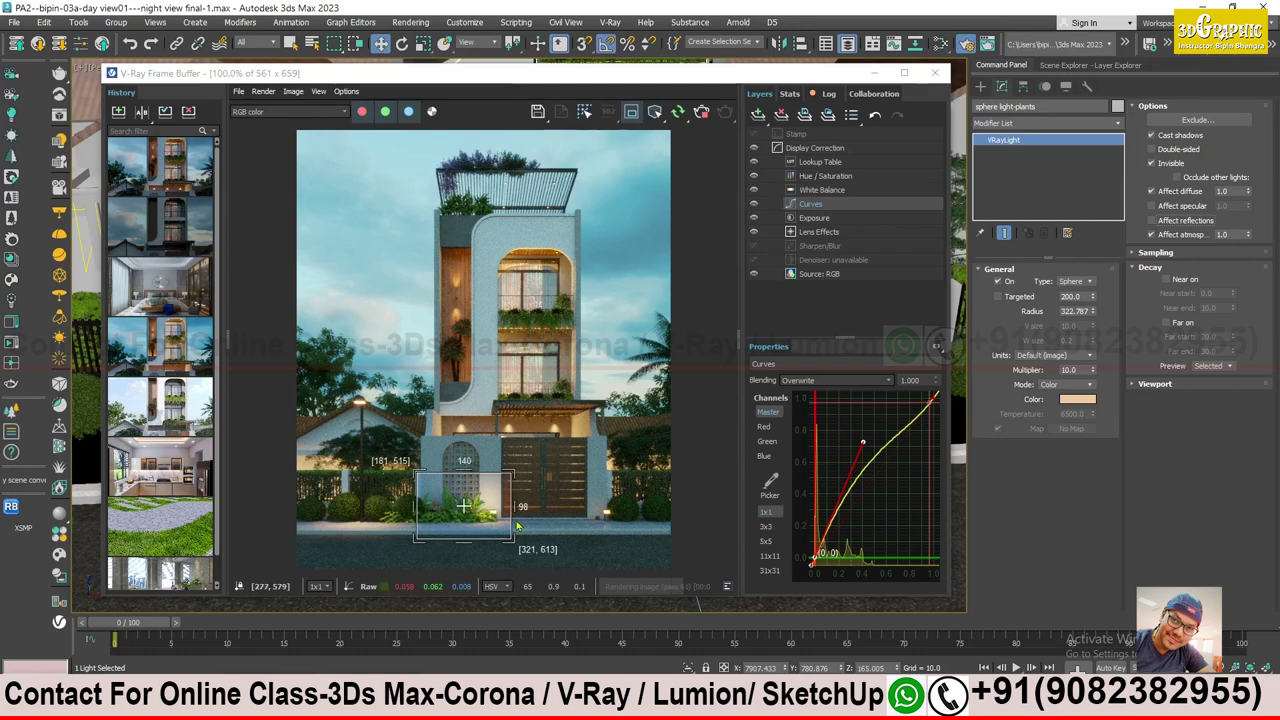
pyautogui.scroll(2, 517, 525)
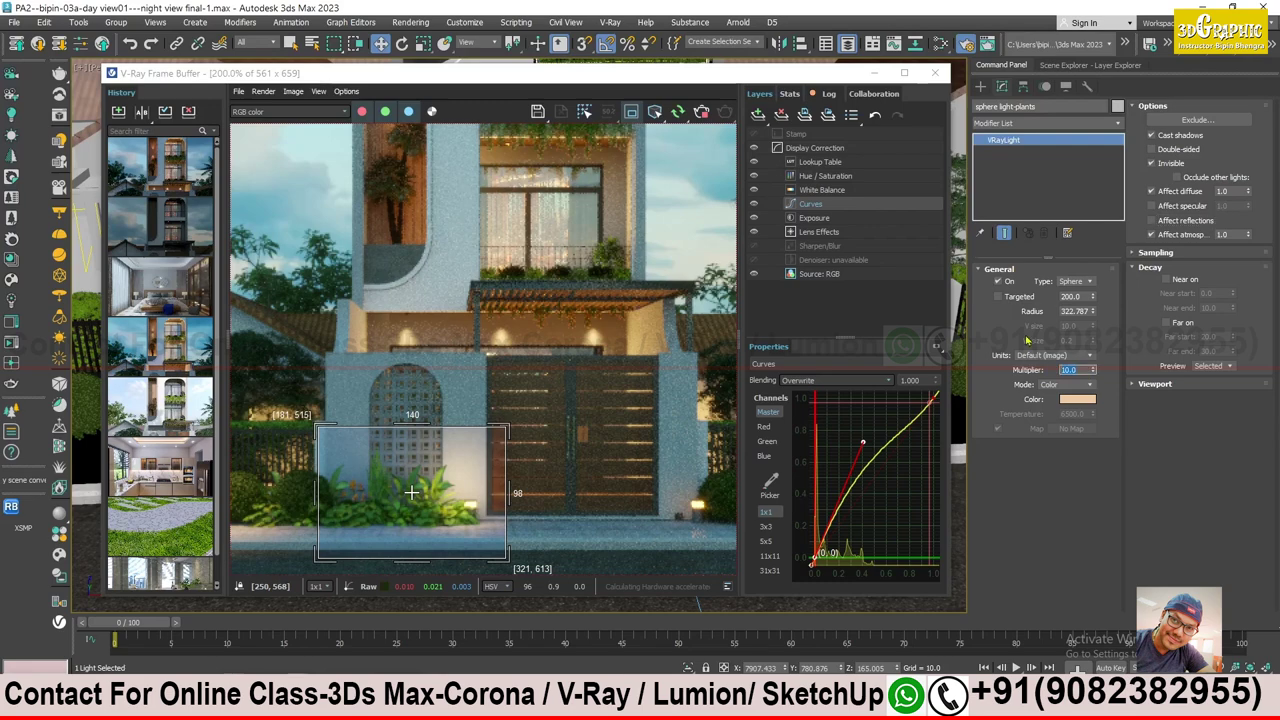
pyautogui.write('6')
pyautogui.write('5')
pyautogui.press('Return')
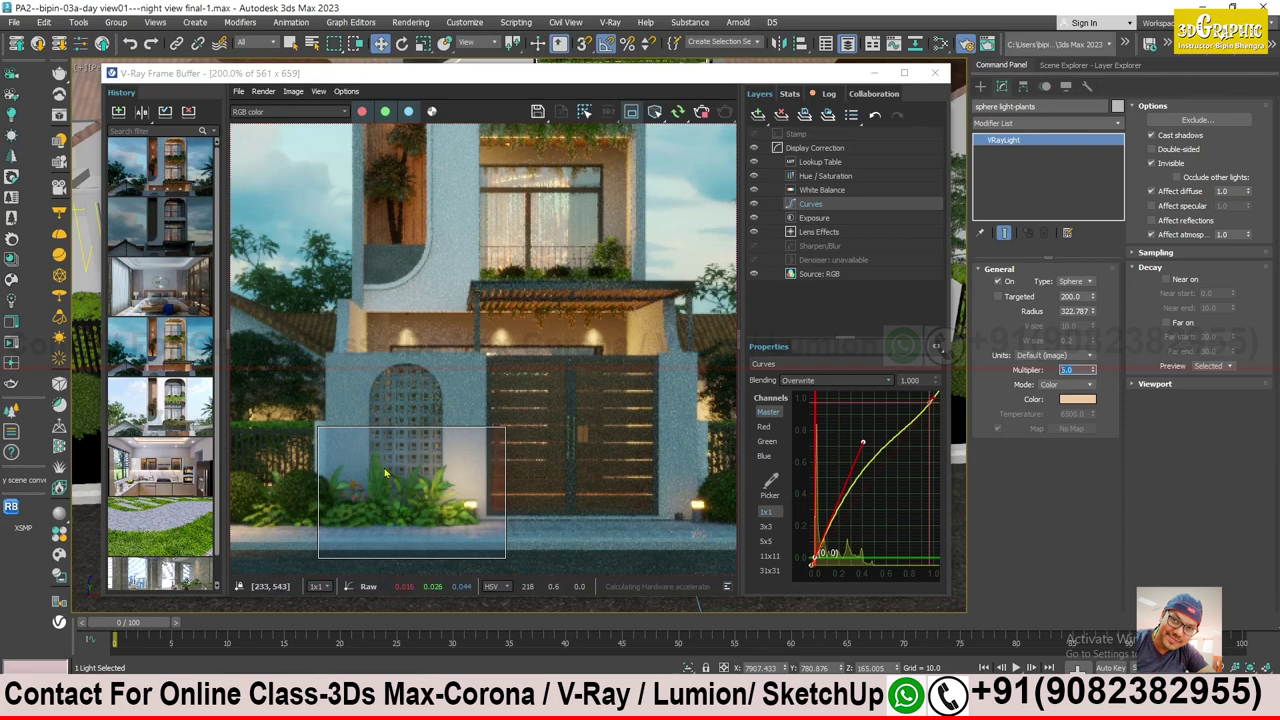
pyautogui.scroll(1, 424, 494)
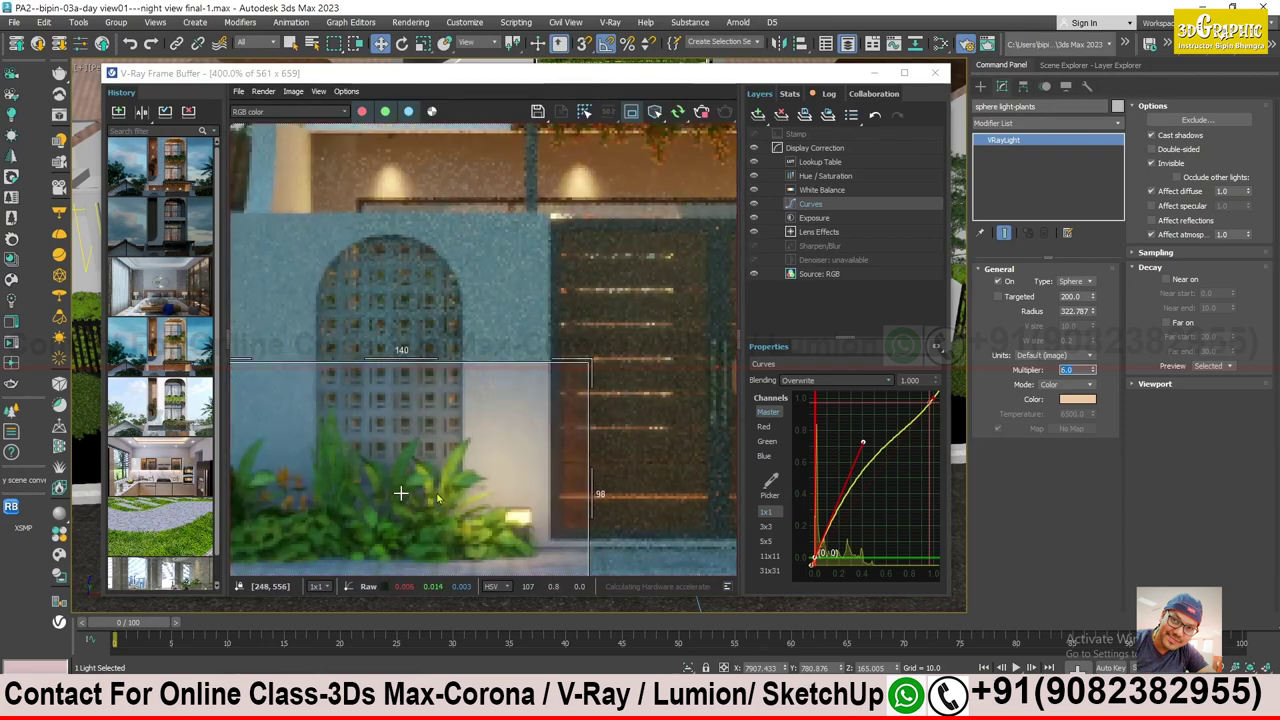
pyautogui.write('6')
pyautogui.press('Return')
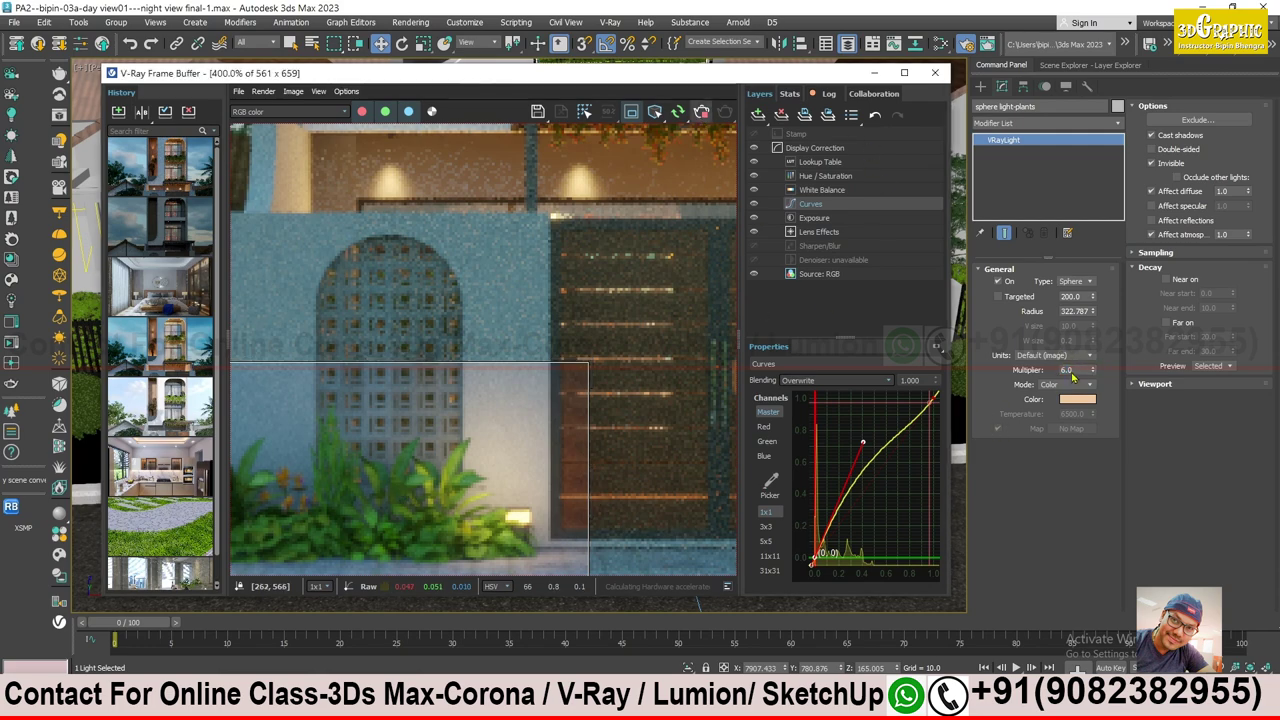
pyautogui.doubleClick(598, 316)
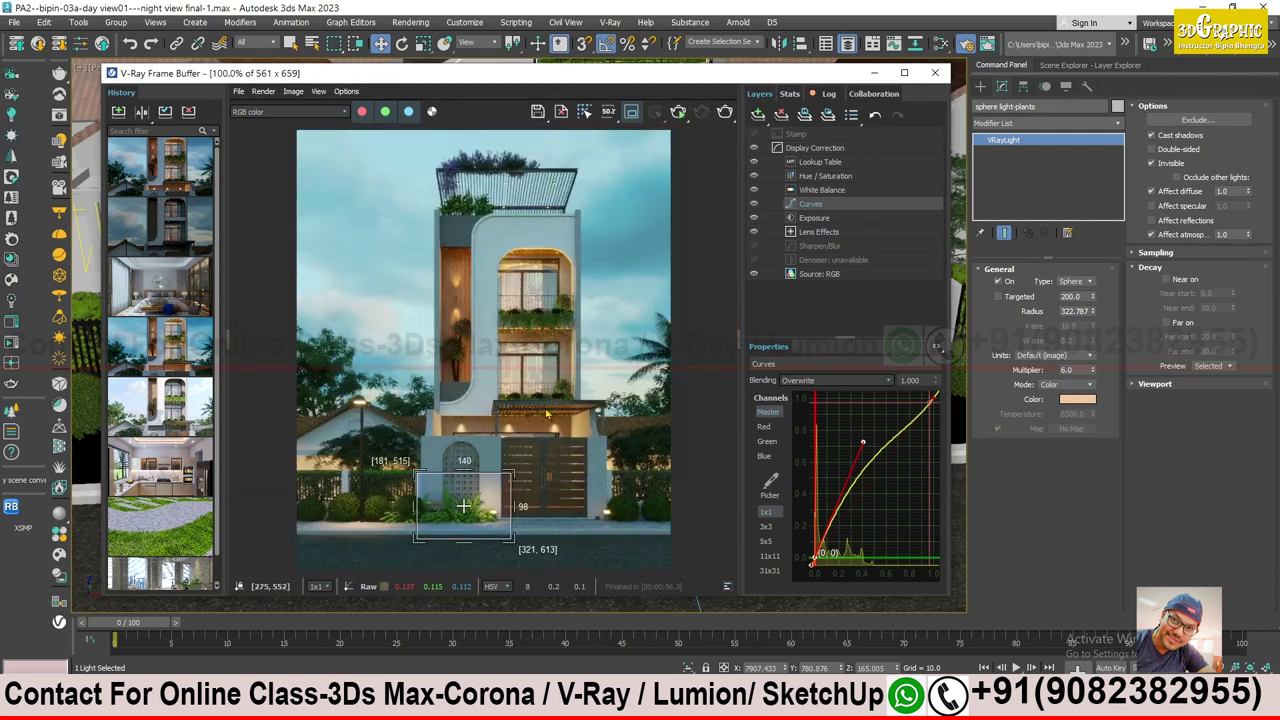
# - Clone the plant sphere light to the right lamp bed as sphere light-plants001
pyautogui.click(874, 73)
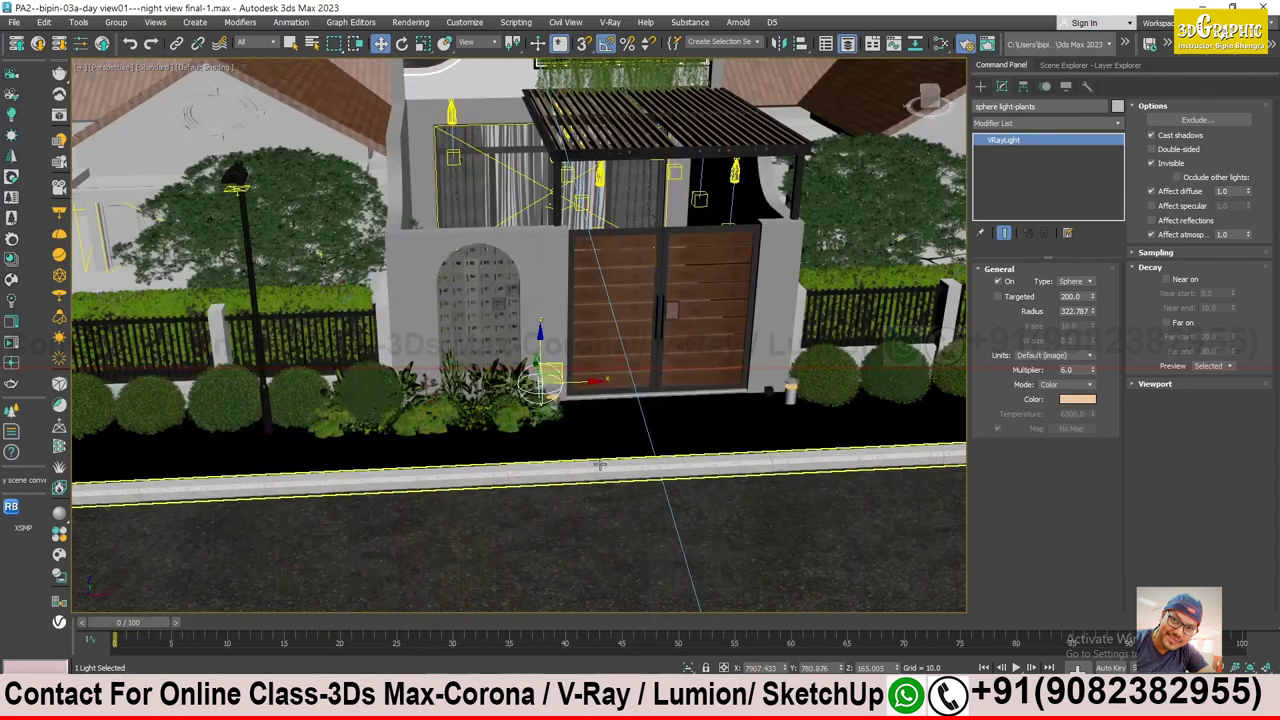
pyautogui.keyDown('alt'); pyautogui.moveTo(580, 300); pyautogui.dragTo(583, 372, button='middle'); pyautogui.keyUp('alt')
pyautogui.keyDown('shift'); pyautogui.moveTo(583, 372); pyautogui.dragTo(818, 398); pyautogui.keyUp('shift')
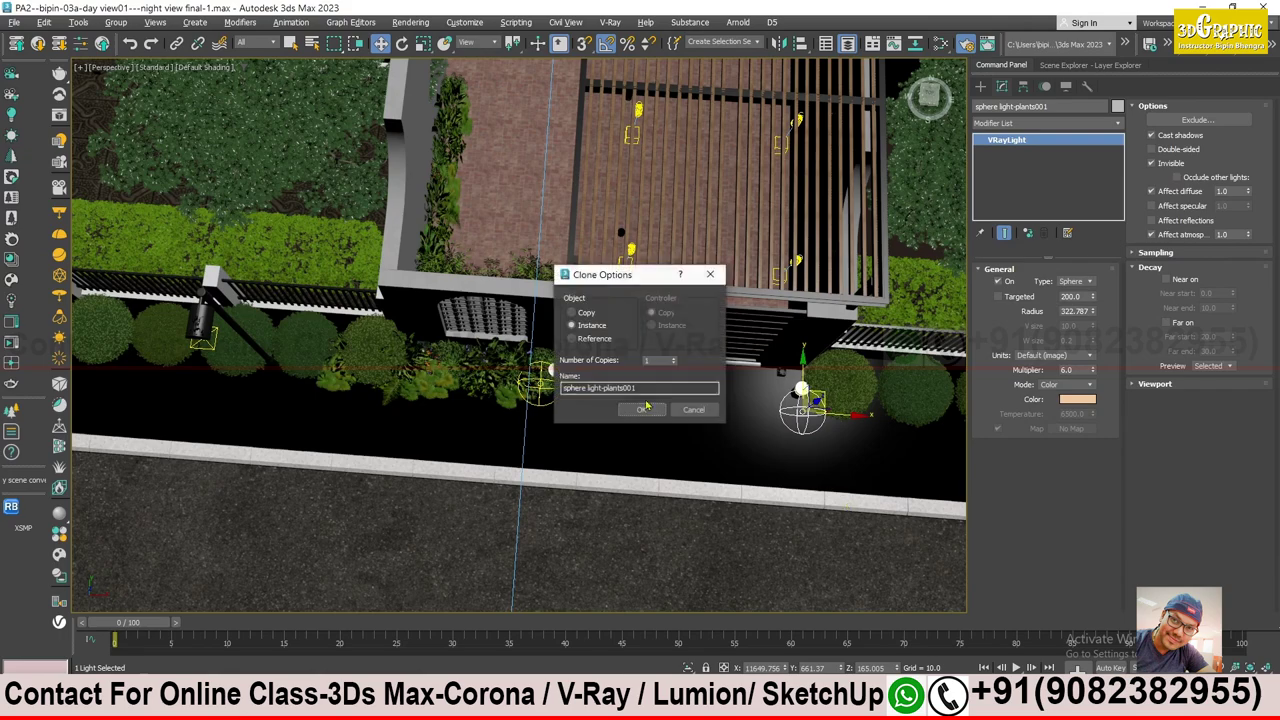
pyautogui.click(643, 411)
# - Clone the sphere light onto the left front tree as sphere light-plants002
pyautogui.scroll(-5, 560, 420)
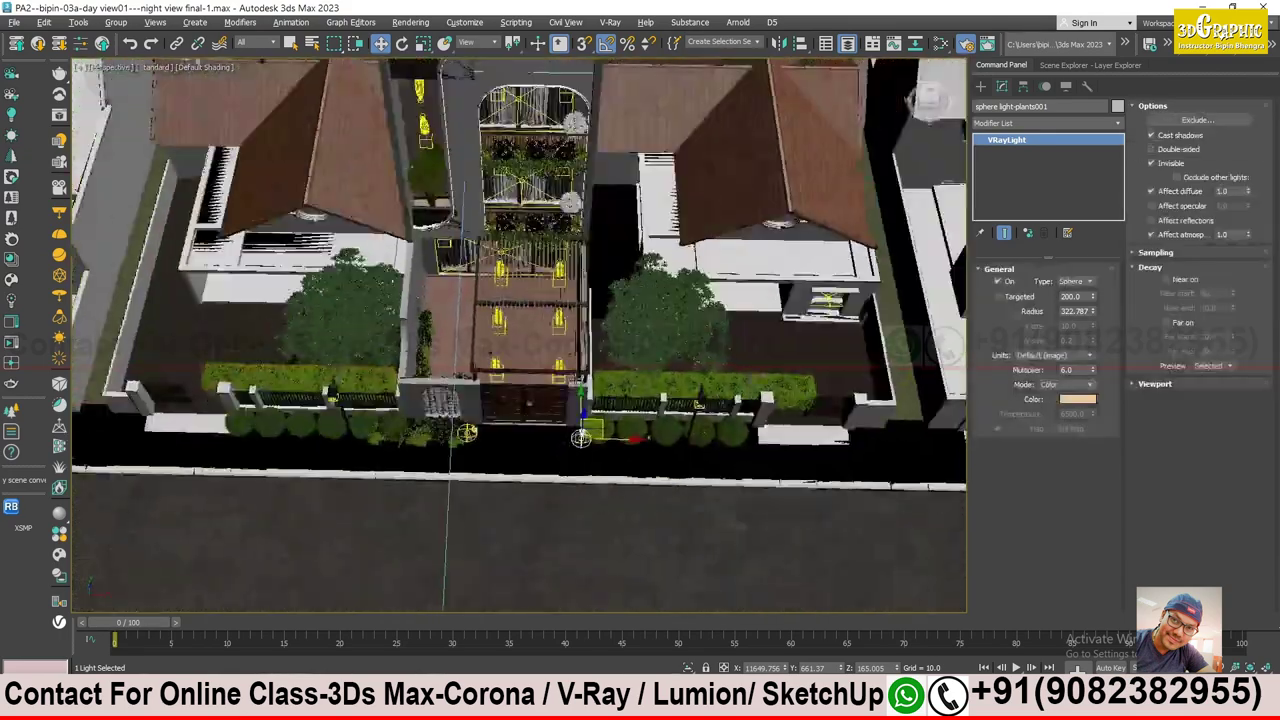
pyautogui.keyDown('alt'); pyautogui.moveTo(560, 420); pyautogui.dragTo(555, 440, button='middle'); pyautogui.keyUp('alt')
pyautogui.scroll(3, 555, 432)
pyautogui.scroll(2, 555, 432)
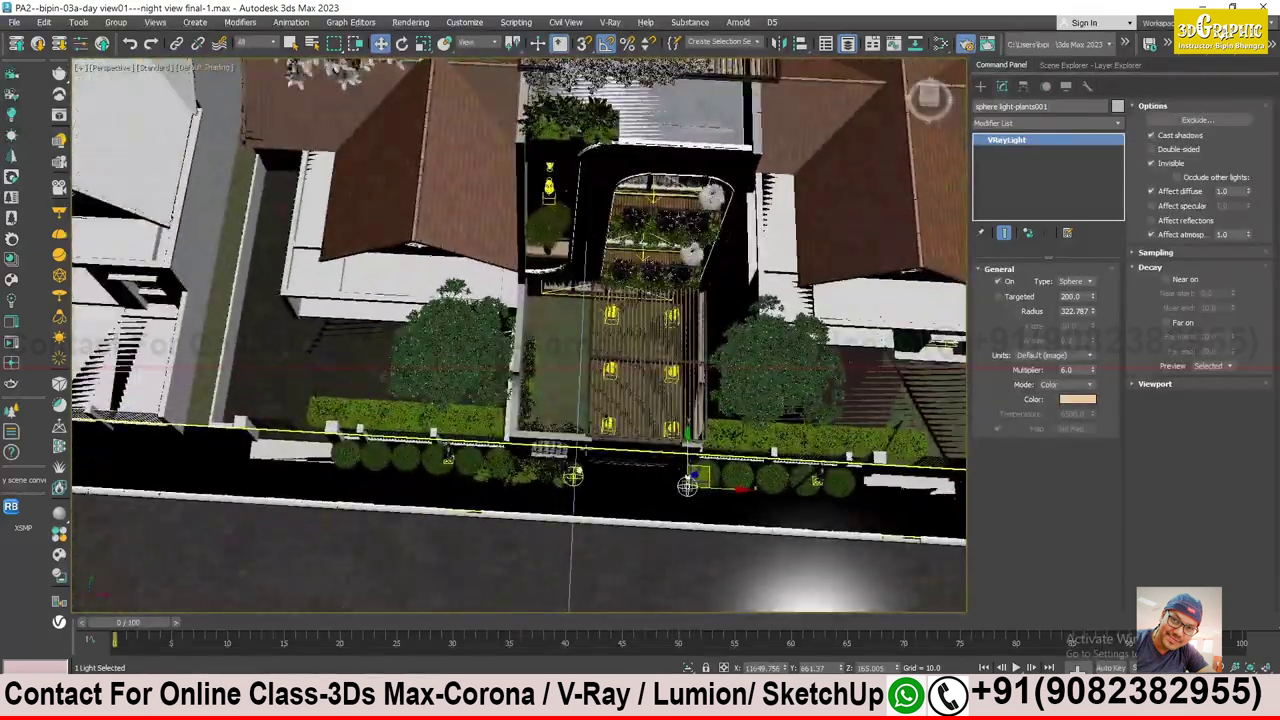
pyautogui.keyDown('shift'); pyautogui.moveTo(688, 486); pyautogui.dragTo(407, 388); pyautogui.keyUp('shift')
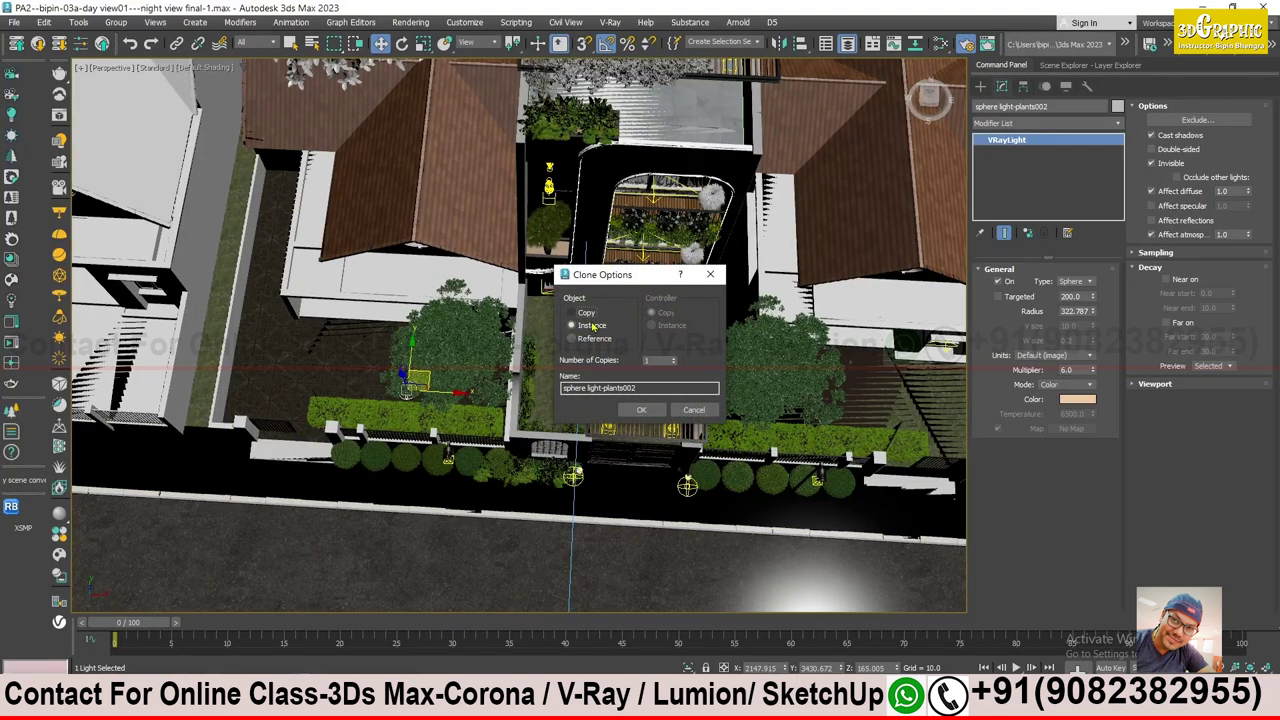
pyautogui.click(641, 410)
# - Move the left-tree light copy deeper inside the tree's foliage
pyautogui.keyDown('alt'); pyautogui.moveTo(641, 410); pyautogui.dragTo(645, 281, button='middle'); pyautogui.keyUp('alt')
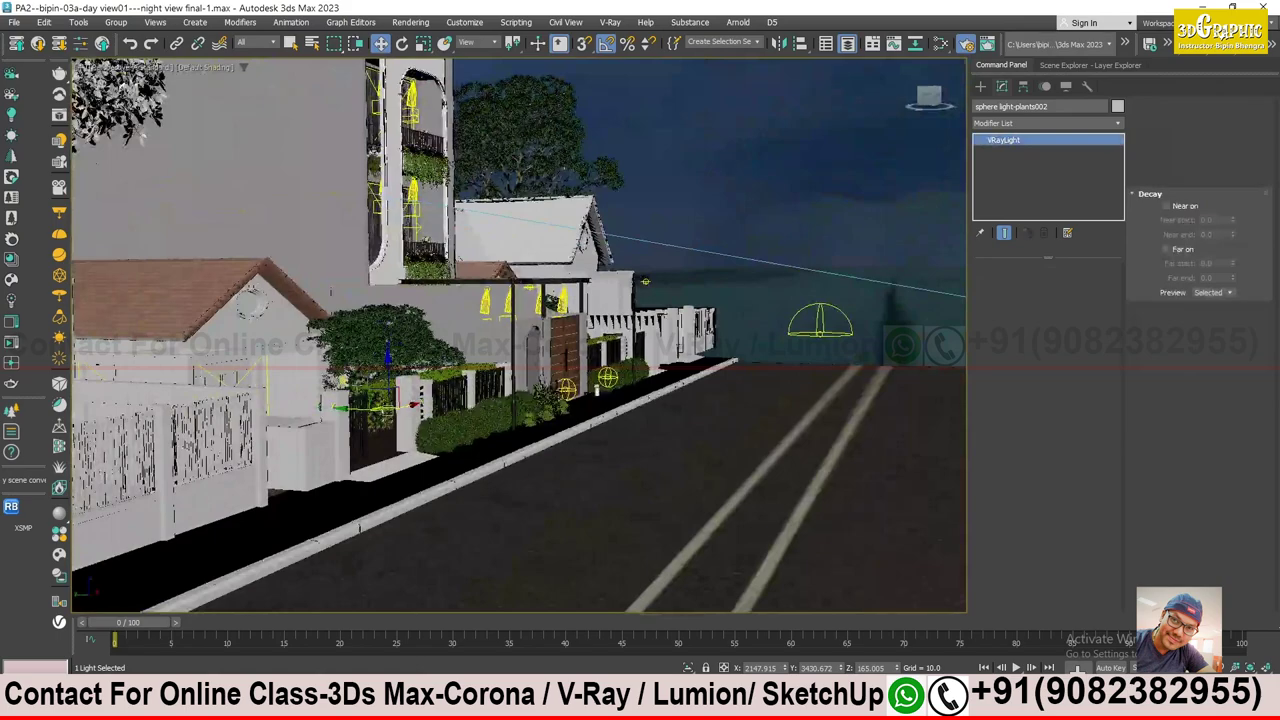
pyautogui.scroll(2, 645, 281)
pyautogui.scroll(2, 644, 288)
pyautogui.scroll(3, 642, 296)
pyautogui.scroll(3, 640, 307)
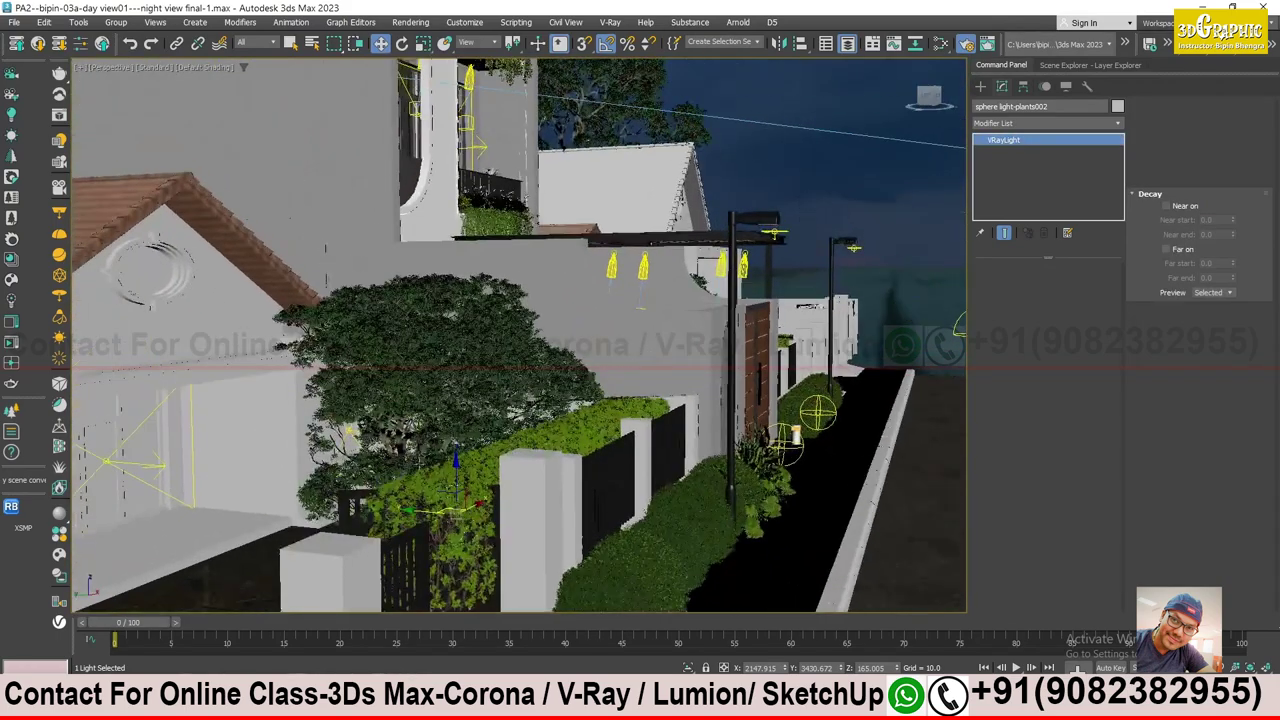
pyautogui.keyDown('alt'); pyautogui.moveTo(640, 307); pyautogui.dragTo(463, 490, button='middle'); pyautogui.keyUp('alt')
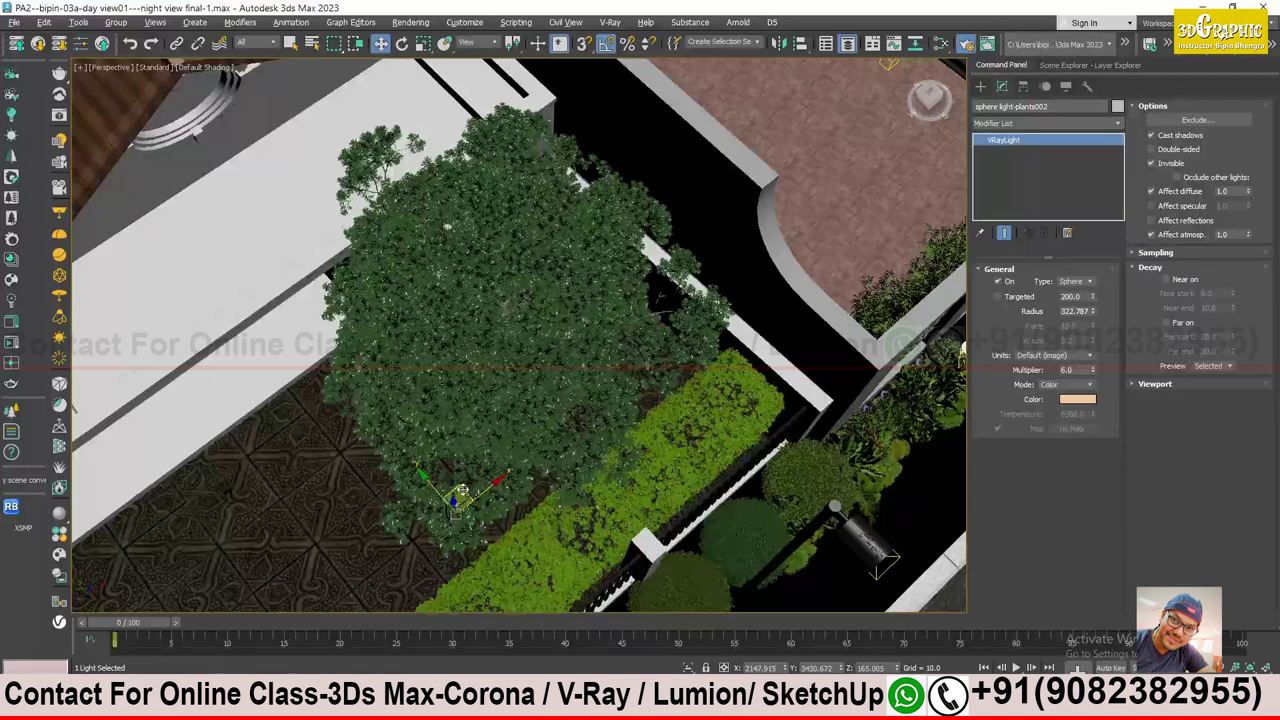
pyautogui.moveTo(463, 490); pyautogui.dragTo(524, 451)
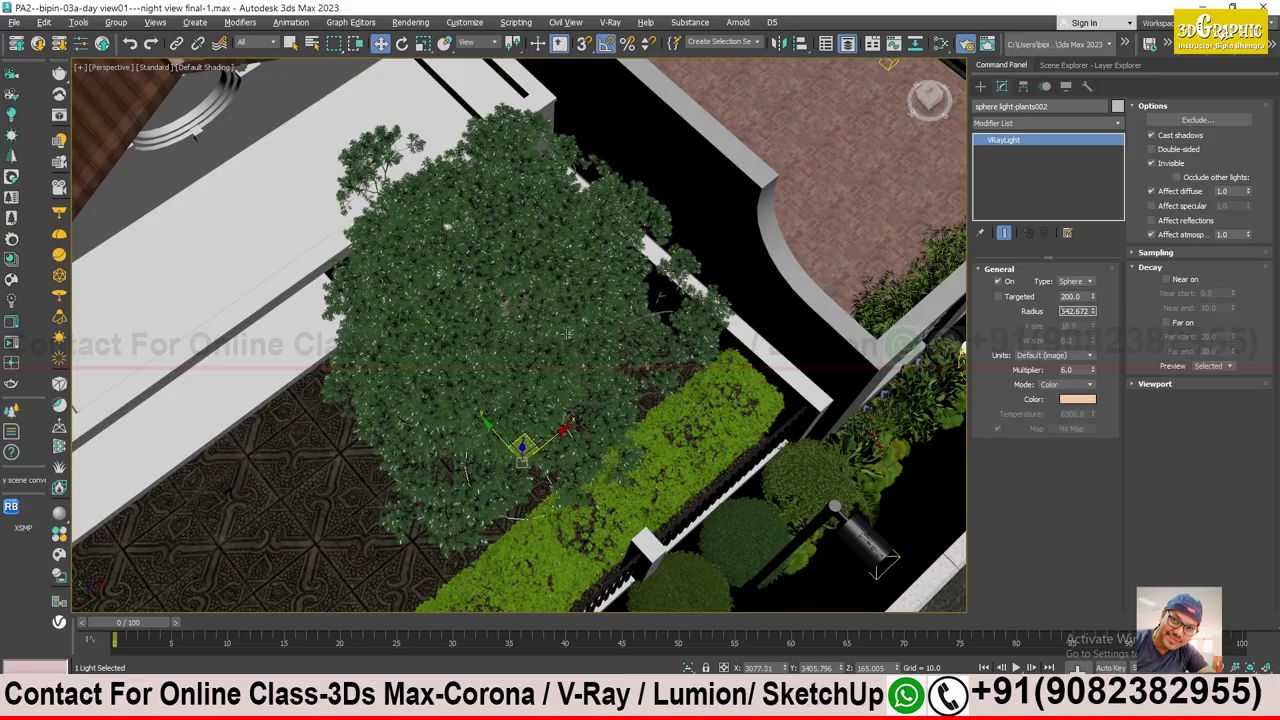
pyautogui.keyDown('alt'); pyautogui.moveTo(566, 334); pyautogui.dragTo(560, 430, button='middle'); pyautogui.keyUp('alt')
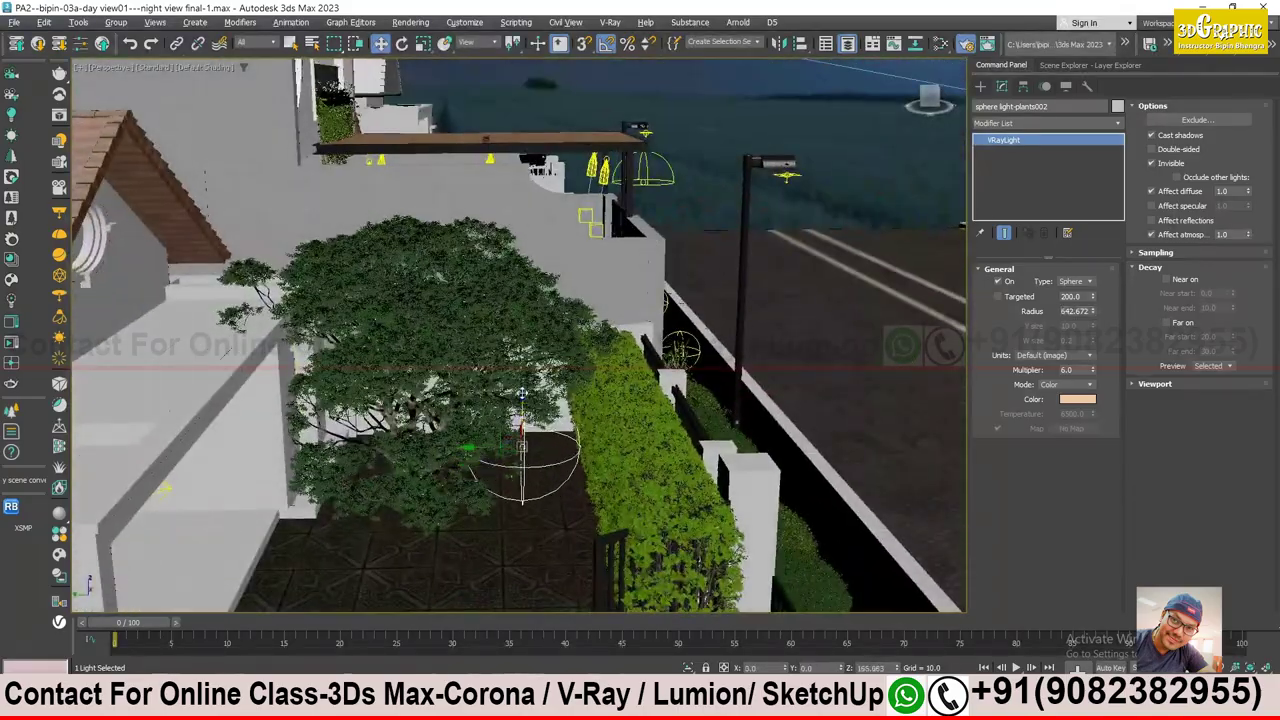
pyautogui.keyDown('alt'); pyautogui.moveTo(518, 365); pyautogui.dragTo(516, 372, button='middle'); pyautogui.keyUp('alt')
# - Clone the sphere light under the right front tree as sphere light-plants003
pyautogui.scroll(-5, 383, 397)
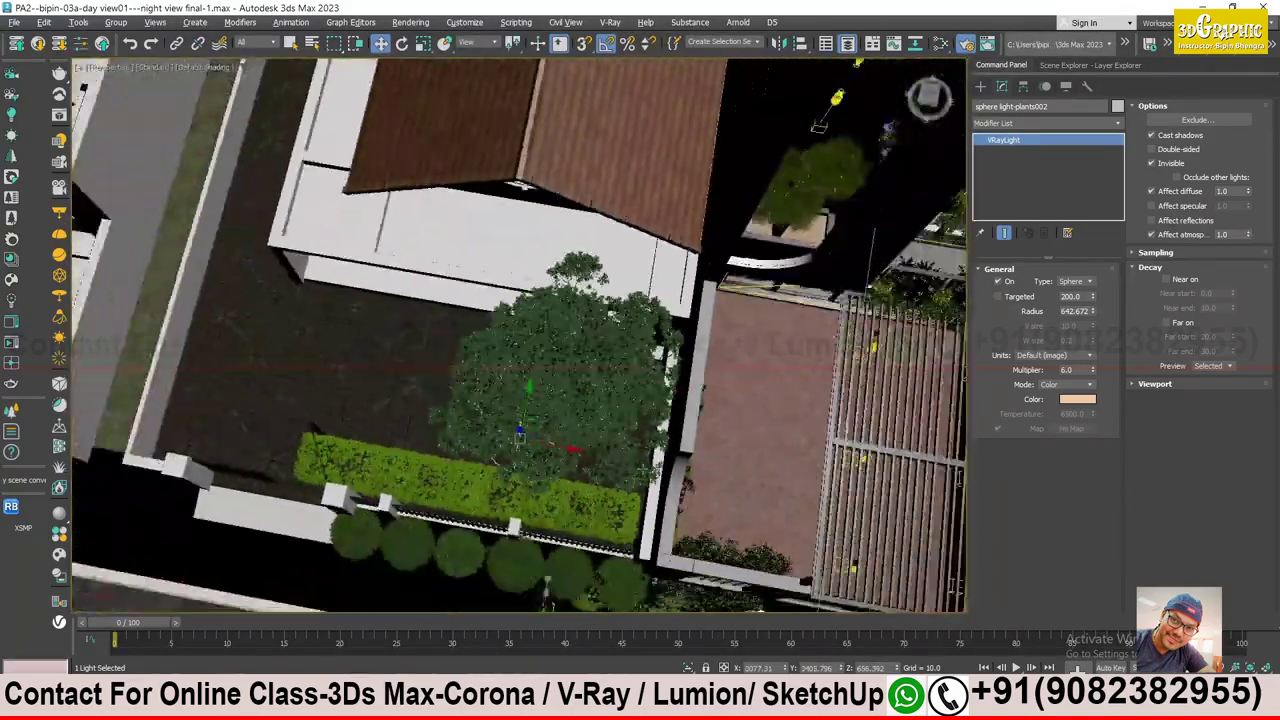
pyautogui.keyDown('alt'); pyautogui.moveTo(400, 370); pyautogui.dragTo(383, 397, button='middle'); pyautogui.keyUp('alt')
pyautogui.keyDown('shift'); pyautogui.moveTo(383, 397); pyautogui.dragTo(750, 470); pyautogui.keyUp('shift')
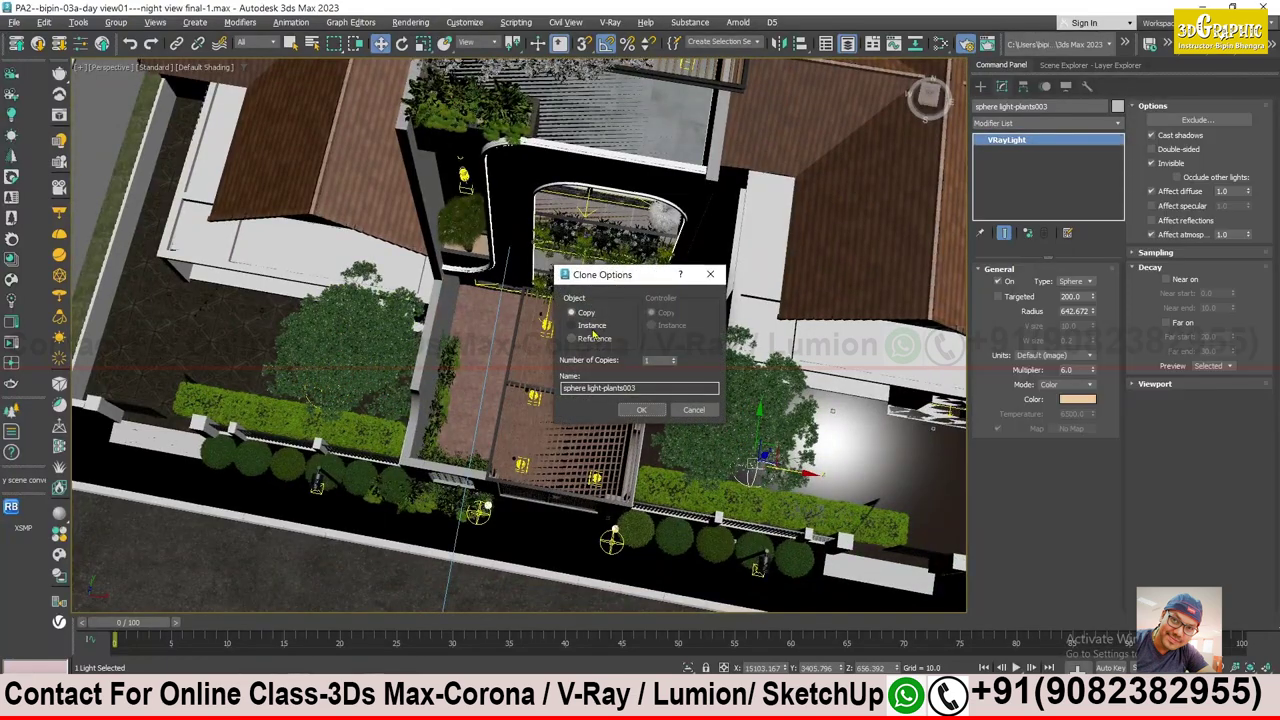
pyautogui.click(642, 409)
# - Orbit to a front view of the house and reopen the V-Ray frame buffer
pyautogui.moveTo(642, 409)
pyautogui.keyDown('alt'); pyautogui.mouseDown(button='middle')
pyautogui.moveTo(728, 439)
pyautogui.moveTo(797, 487)
pyautogui.mouseUp(button='middle'); pyautogui.keyUp('alt')
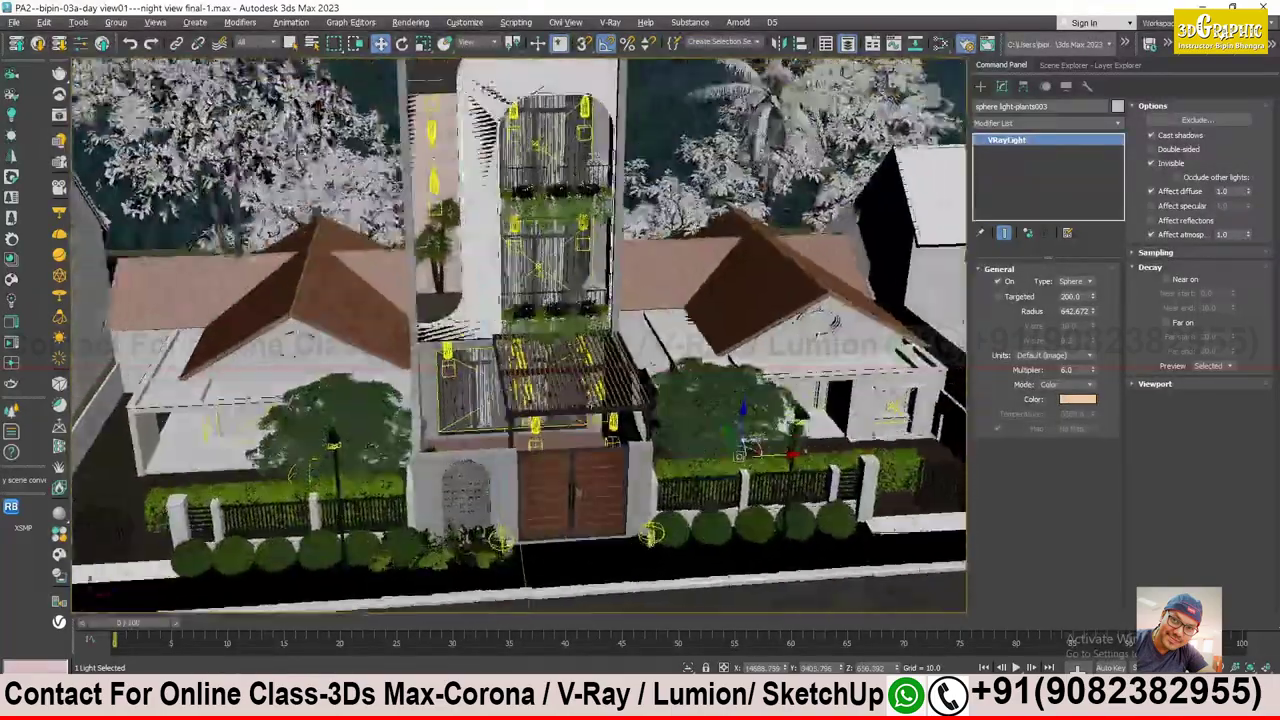
pyautogui.keyDown('alt'); pyautogui.moveTo(797, 487); pyautogui.dragTo(363, 637, button='middle'); pyautogui.keyUp('alt')
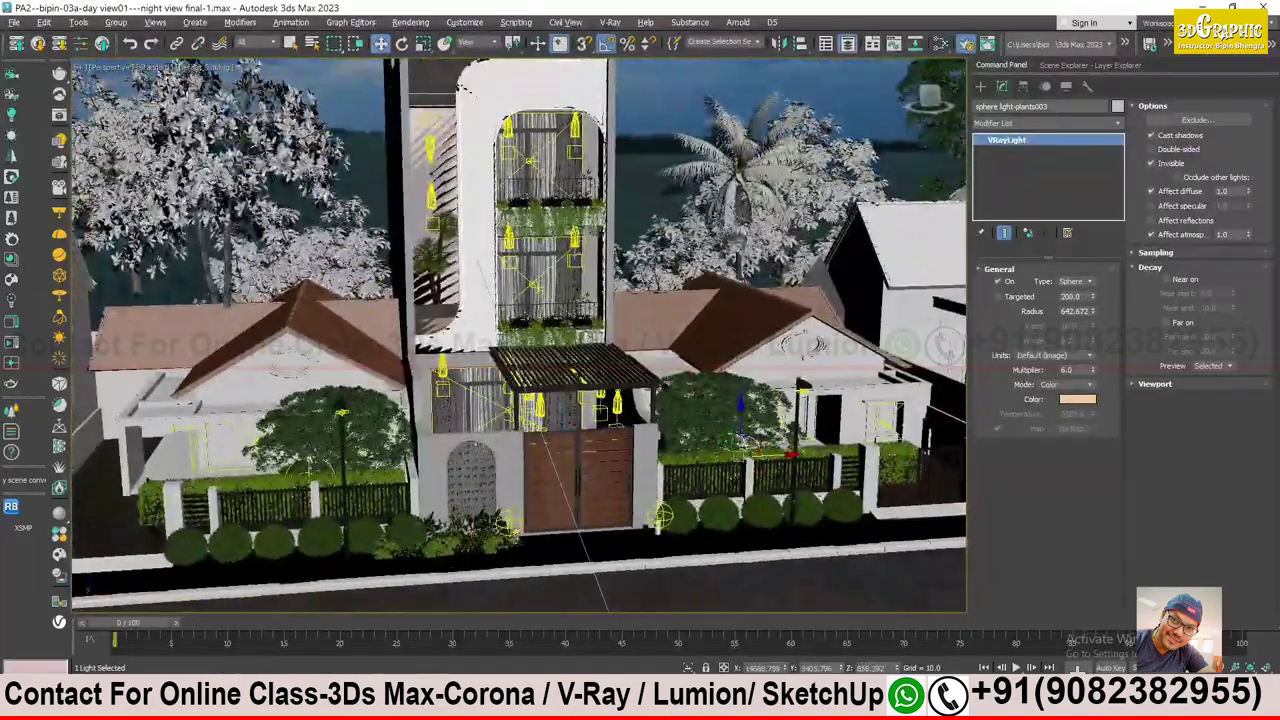
pyautogui.hotkey('shift', 'q')
pyautogui.scroll(-2, 290, 417)
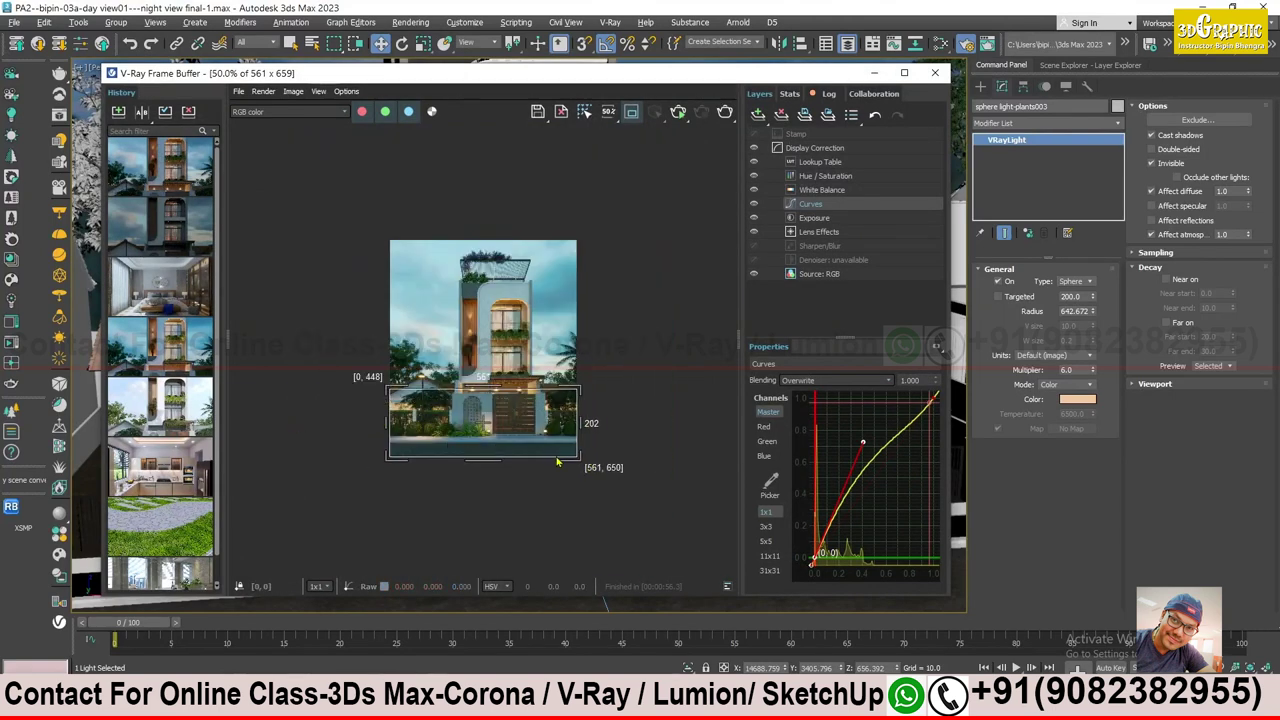
# - Start a fresh V-Ray night render that includes the new tree and planter lights
pyautogui.scroll(2, 491, 445)
pyautogui.click(686, 113)
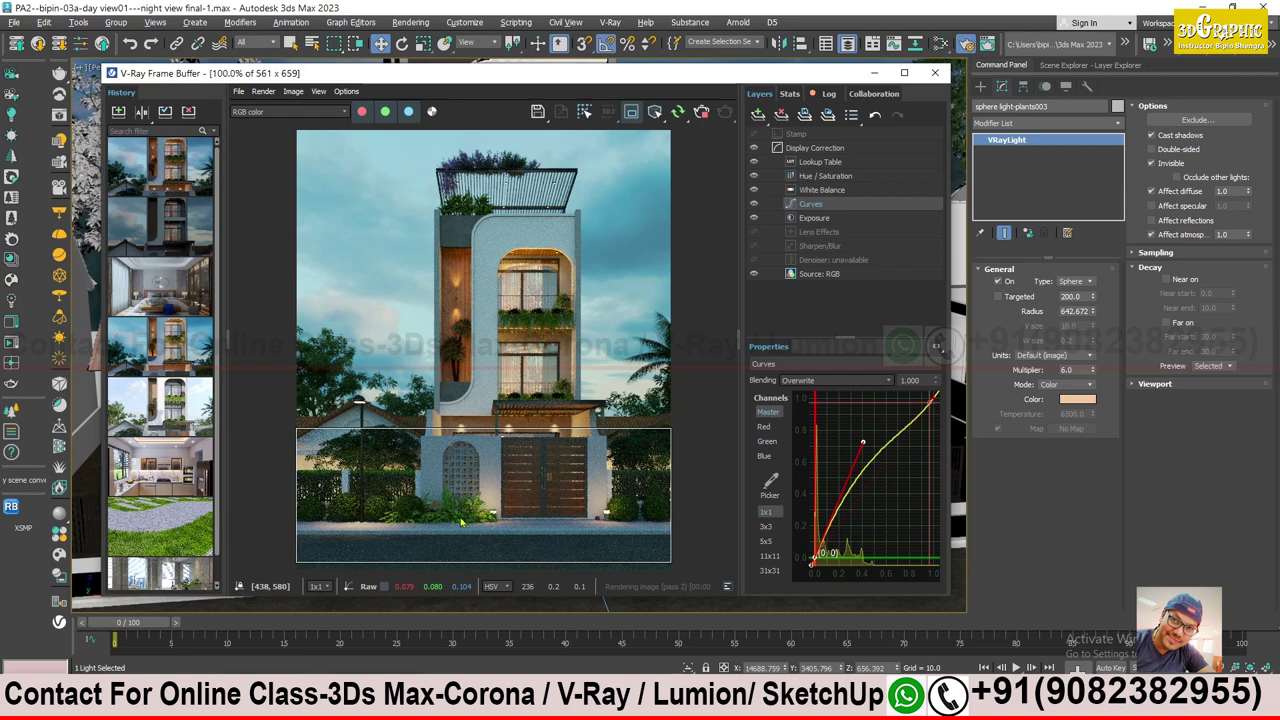
pyautogui.scroll(2, 461, 521)
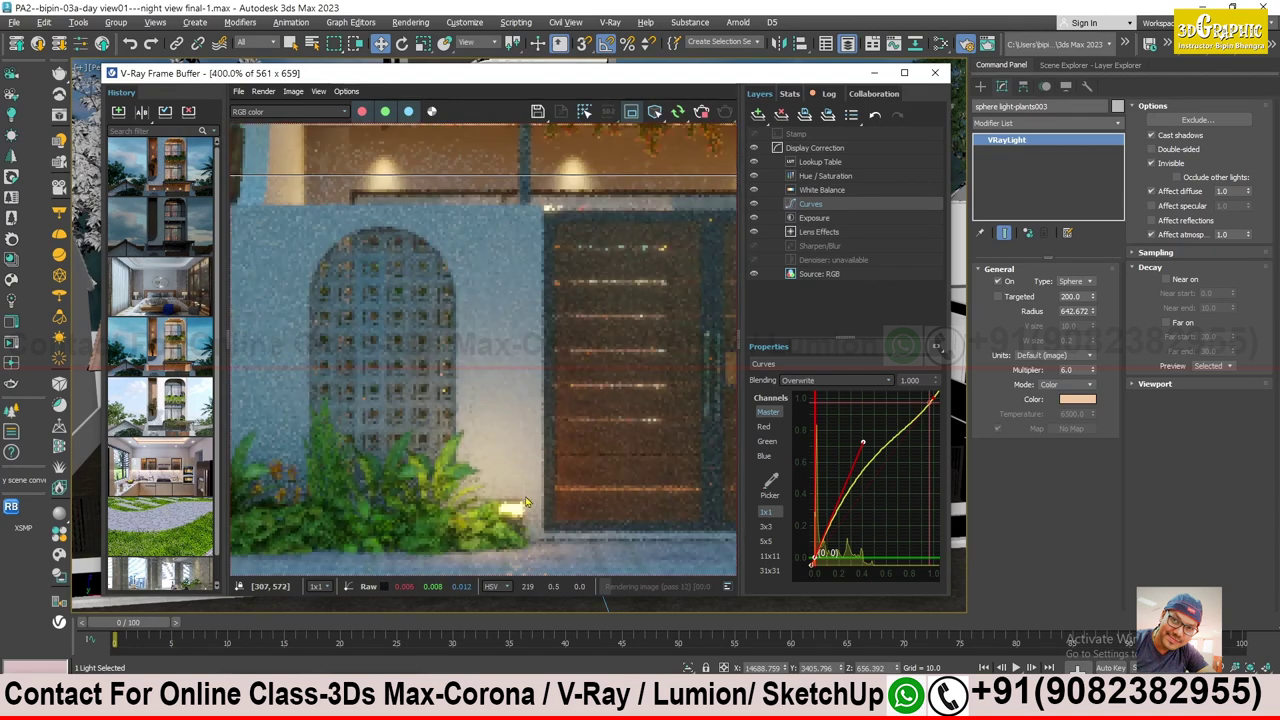
pyautogui.scroll(-1, 519, 483)
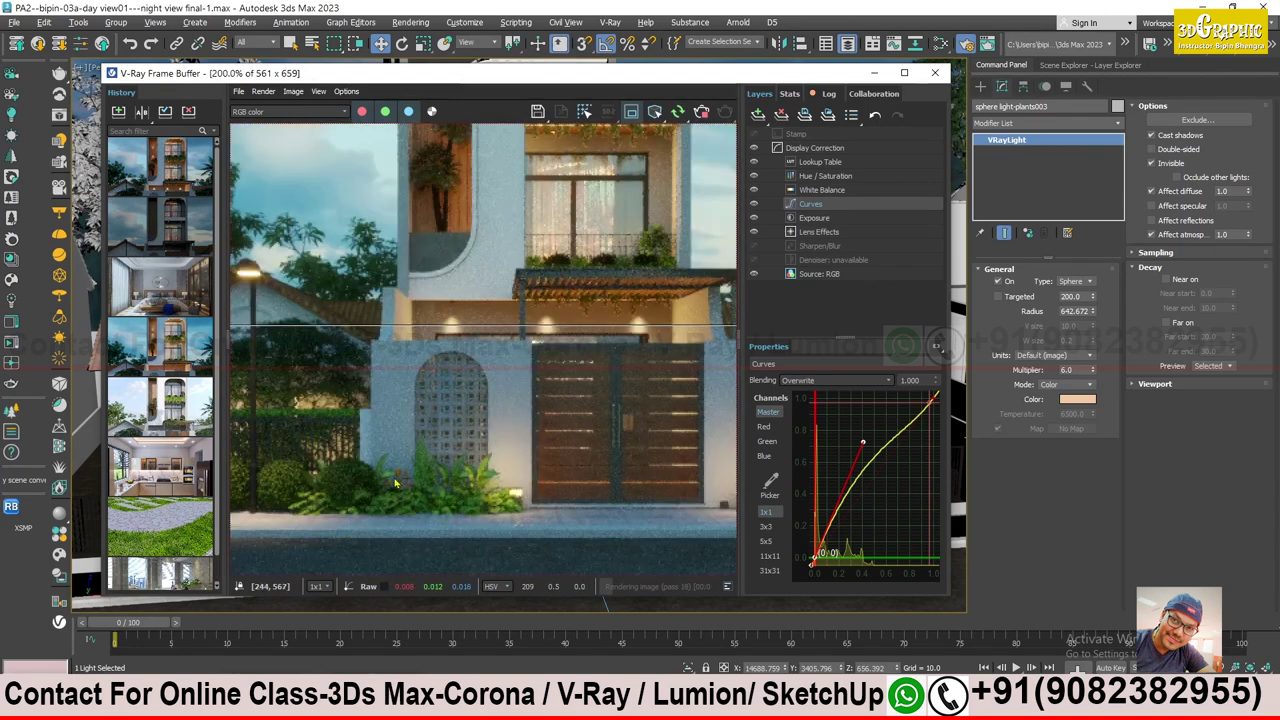
# - Pan and zoom the frame buffer to inspect the left garden, gate and upper facade
pyautogui.moveTo(378, 483); pyautogui.dragTo(420, 487, button='middle')
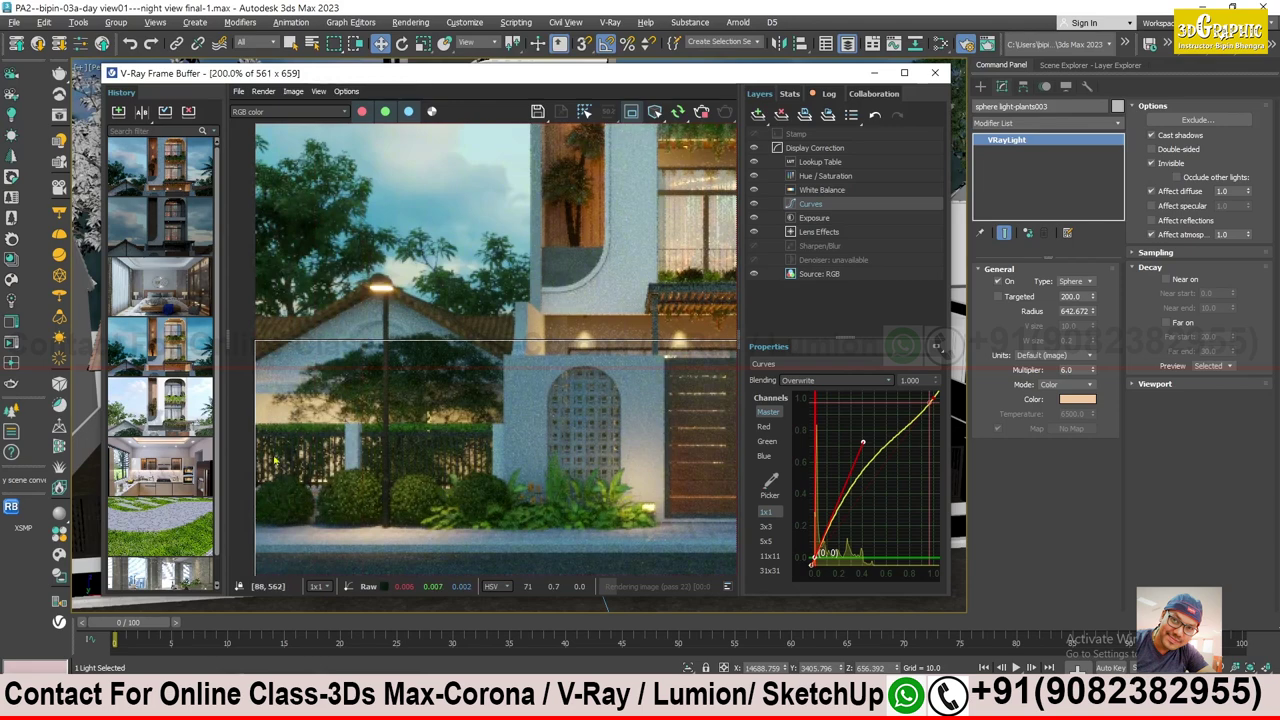
pyautogui.moveTo(560, 450); pyautogui.dragTo(534, 450, button='middle')
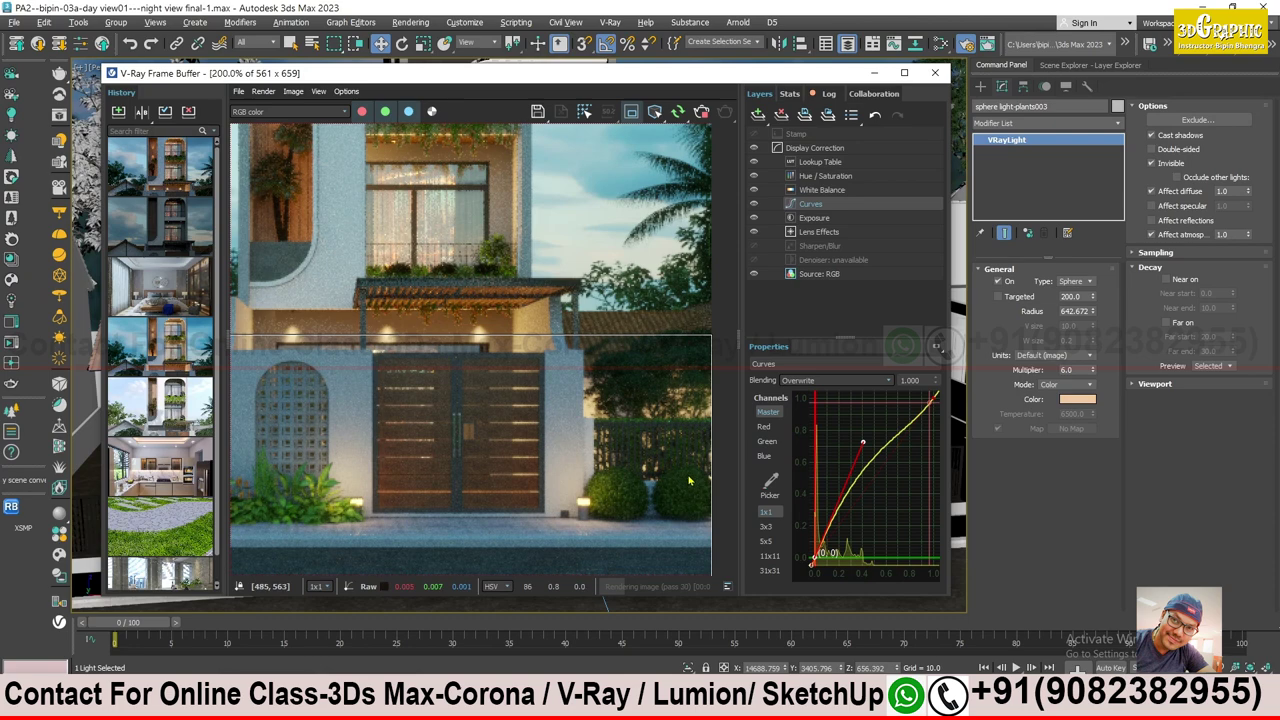
pyautogui.moveTo(341, 388); pyautogui.dragTo(403, 454, button='middle')
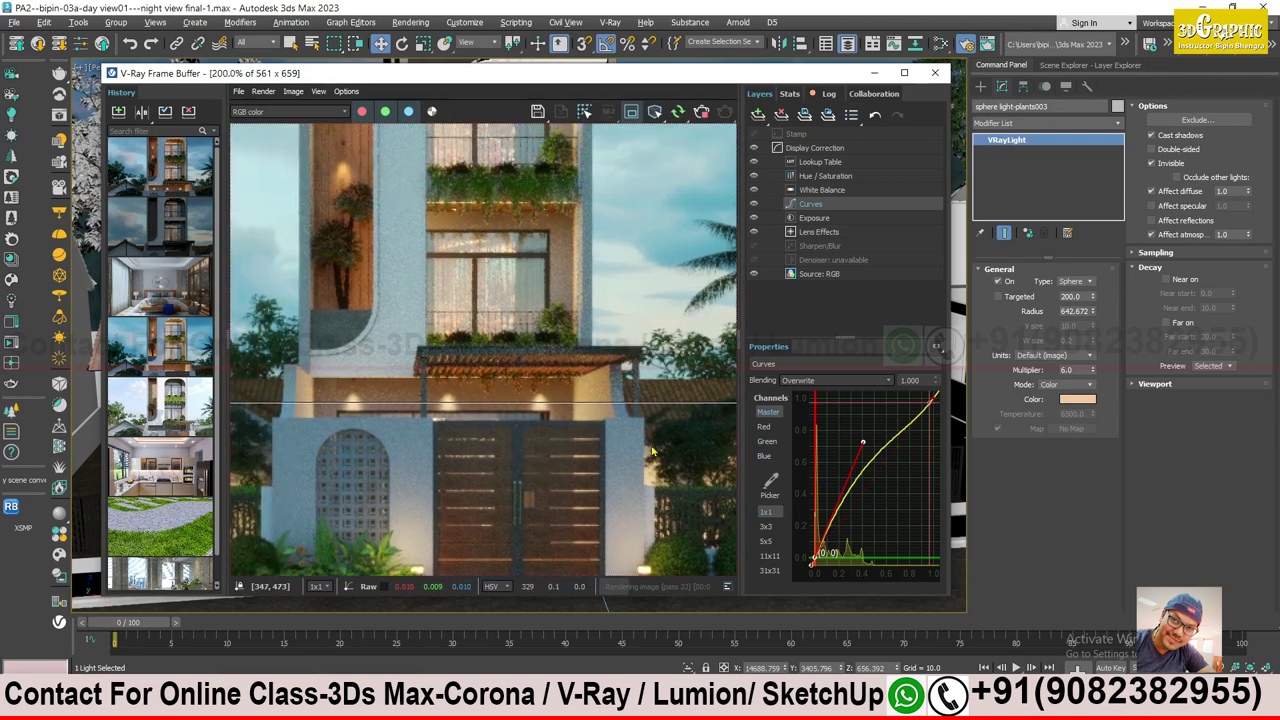
pyautogui.scroll(-2, 392, 457)
pyautogui.scroll(2, 368, 452)
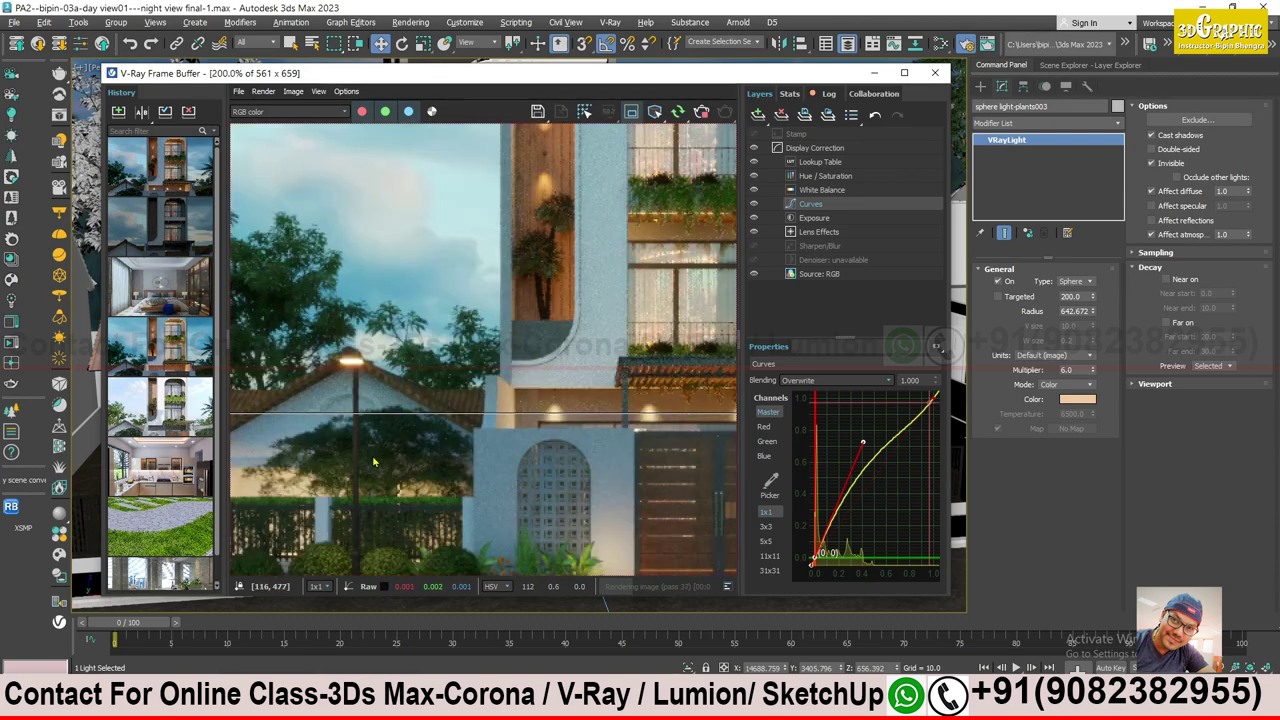
pyautogui.scroll(-2, 516, 463)
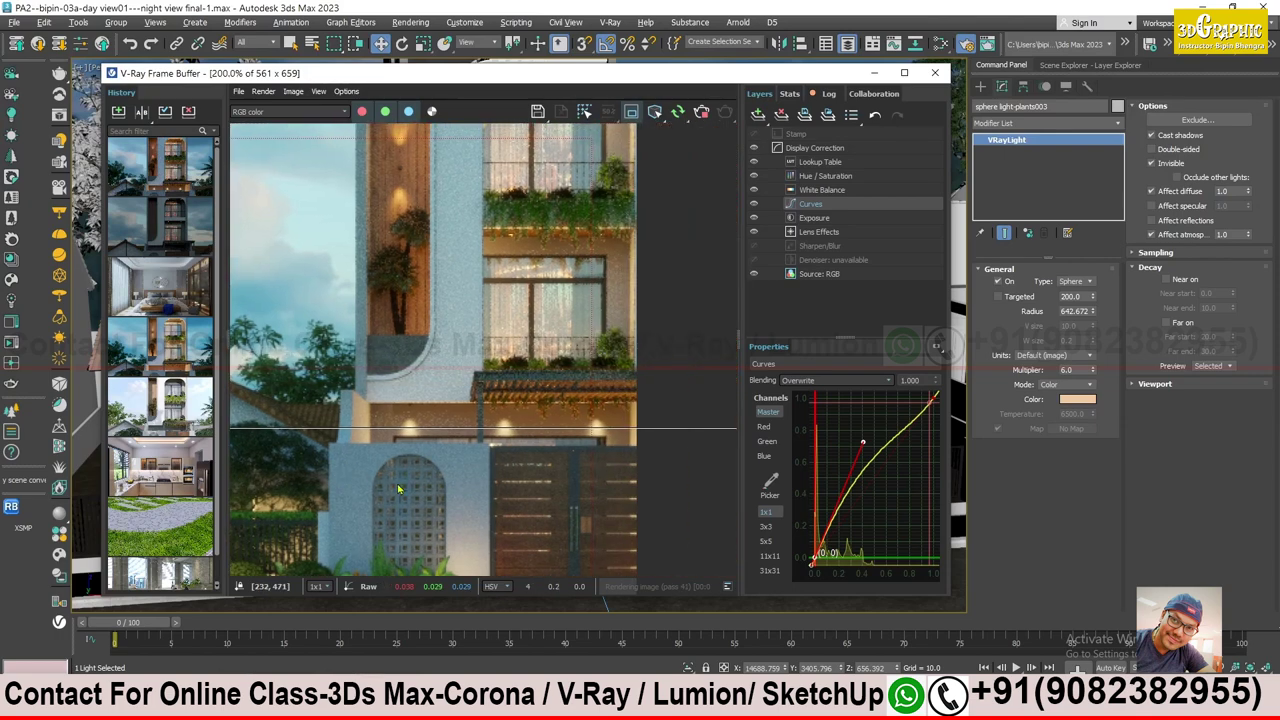
pyautogui.scroll(2, 368, 490)
pyautogui.scroll(-2, 450, 503)
pyautogui.scroll(2, 450, 503)
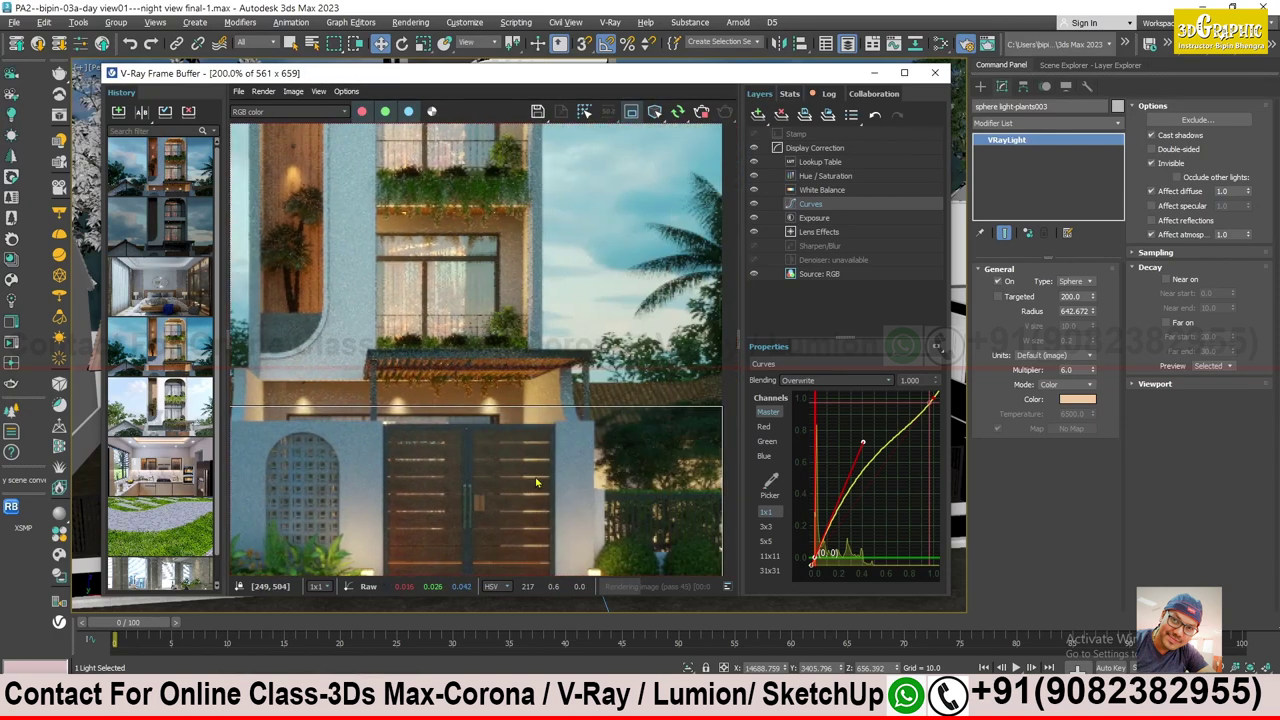
pyautogui.scroll(-1, 490, 496)
pyautogui.scroll(-1, 537, 488)
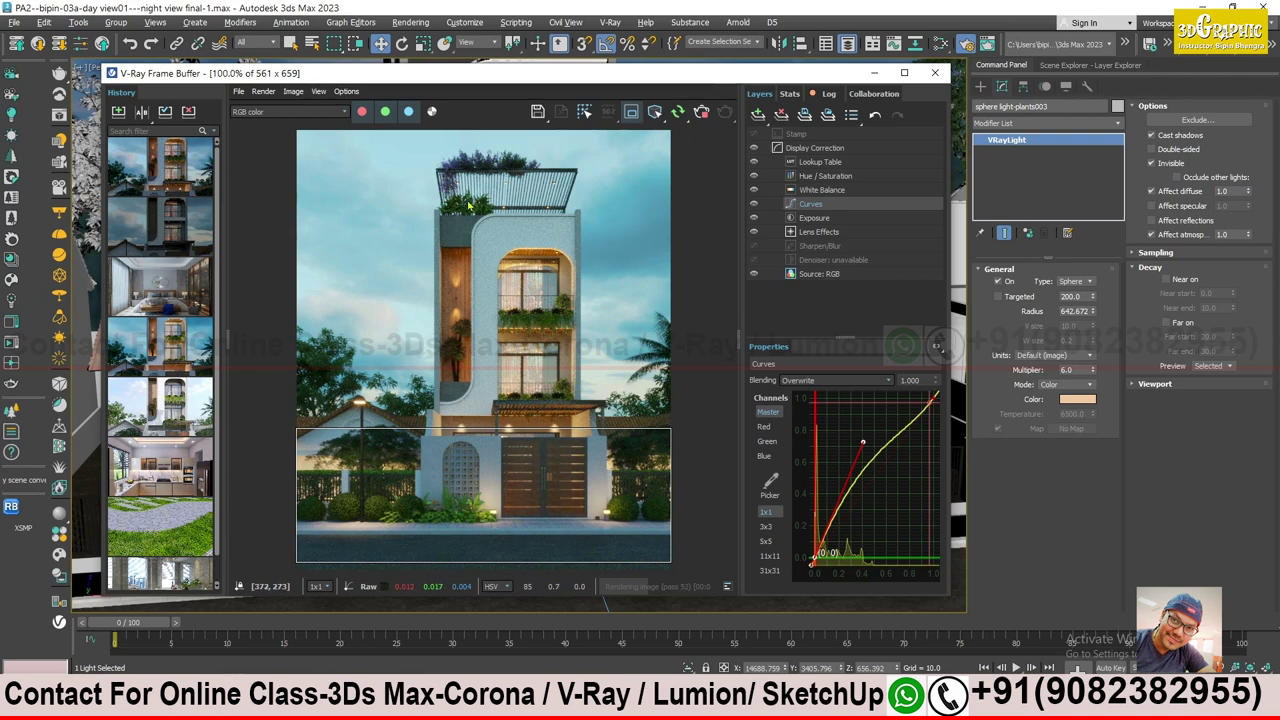
# - Select sphere light-plants002 inside the left tree, then show the last V-Ray render from a frontal view
pyautogui.click(874, 73)
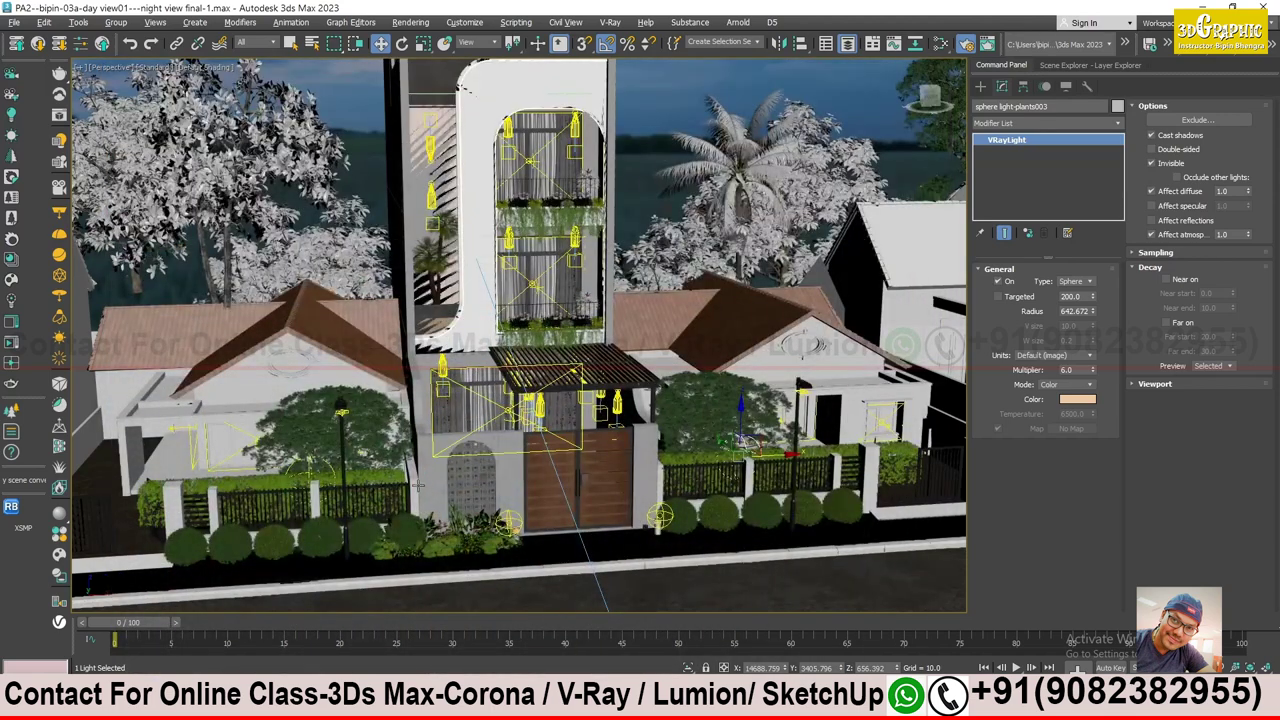
pyautogui.click(301, 497)
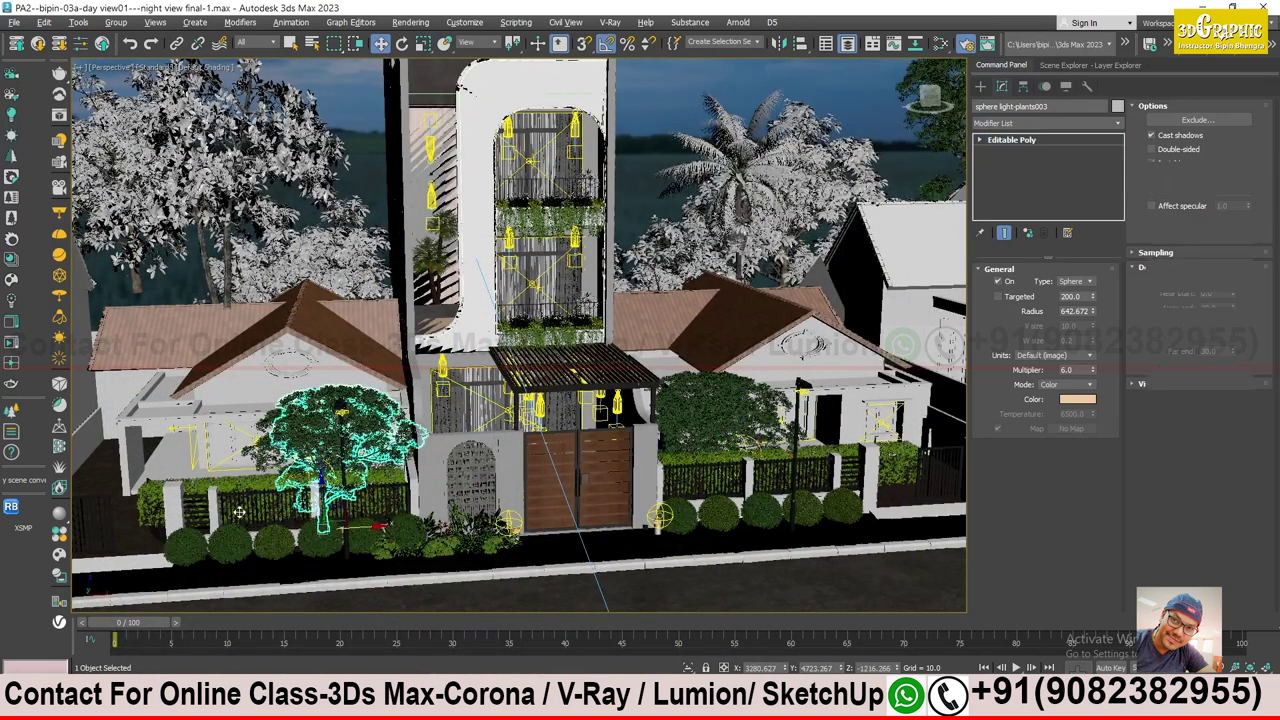
pyautogui.click(341, 507)
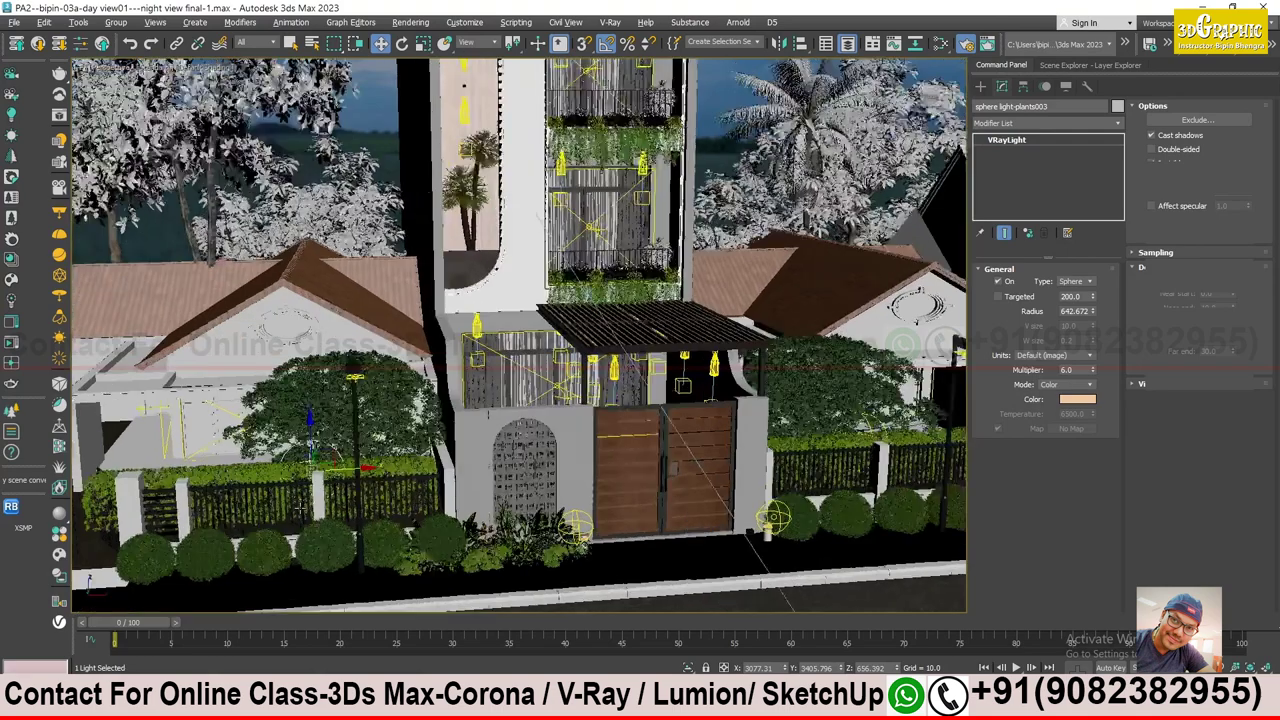
pyautogui.keyDown('alt'); pyautogui.moveTo(341, 507); pyautogui.dragTo(300, 470, button='middle'); pyautogui.keyUp('alt')
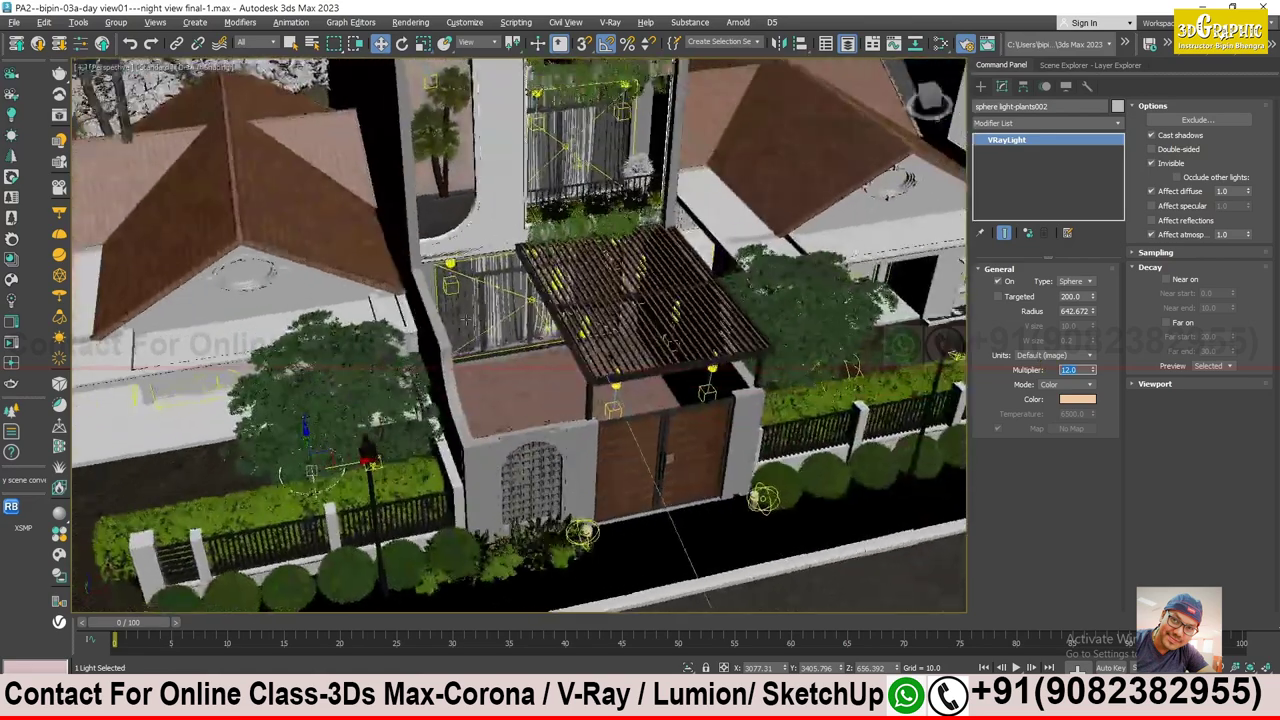
pyautogui.keyDown('alt'); pyautogui.moveTo(601, 311); pyautogui.dragTo(668, 455, button='middle'); pyautogui.keyUp('alt')
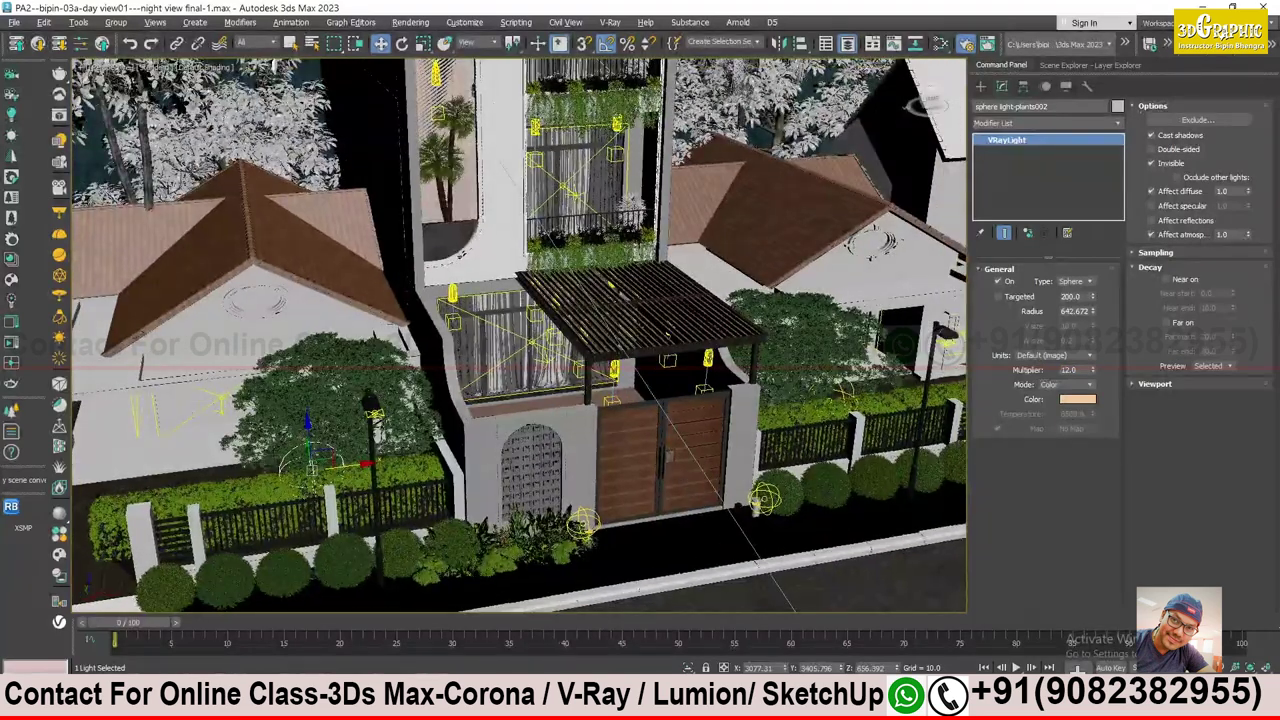
pyautogui.hotkey('shift', 'q')
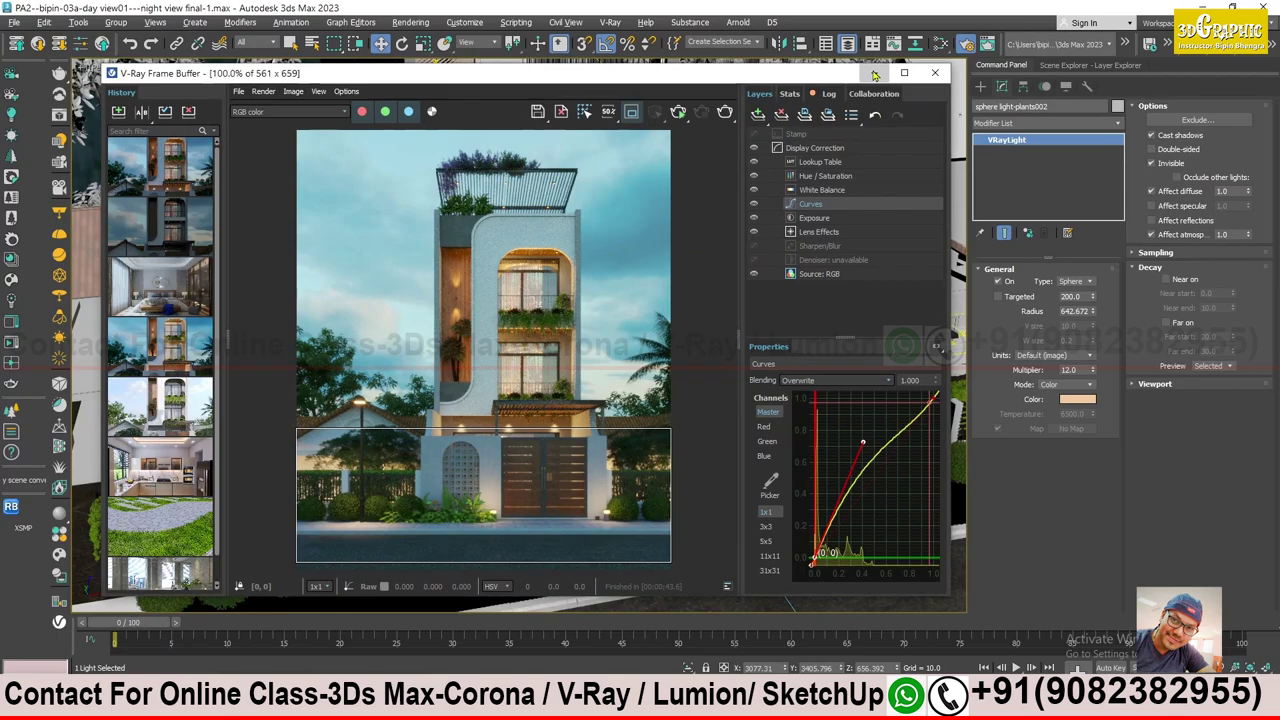
# - Clone a plant sphere light over the entrance planter as sphere light-plants004
pyautogui.click(934, 72)
pyautogui.moveTo(740, 420)
pyautogui.keyDown('alt'); pyautogui.mouseDown(button='middle')
pyautogui.moveTo(835, 323)
pyautogui.moveTo(840, 380)
pyautogui.mouseUp(button='middle'); pyautogui.keyUp('alt')
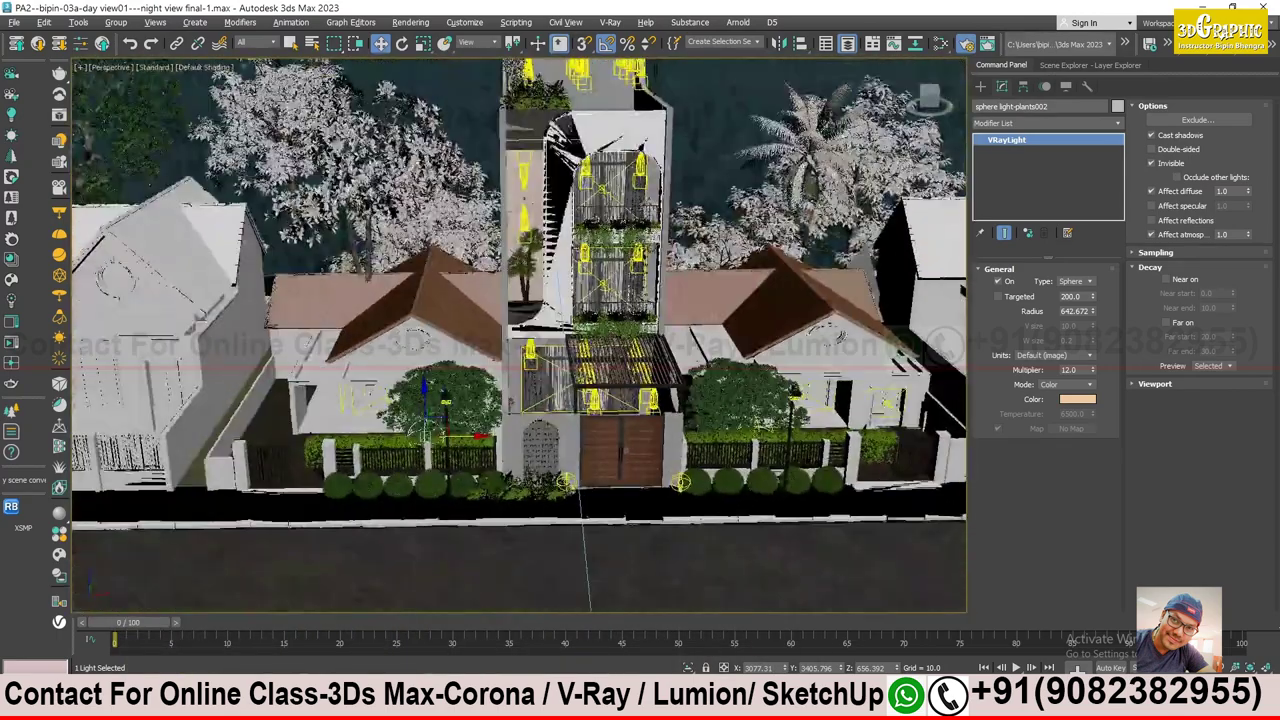
pyautogui.click(566, 482)
pyautogui.keyDown('alt'); pyautogui.moveTo(566, 482); pyautogui.dragTo(591, 475, button='middle'); pyautogui.keyUp('alt')
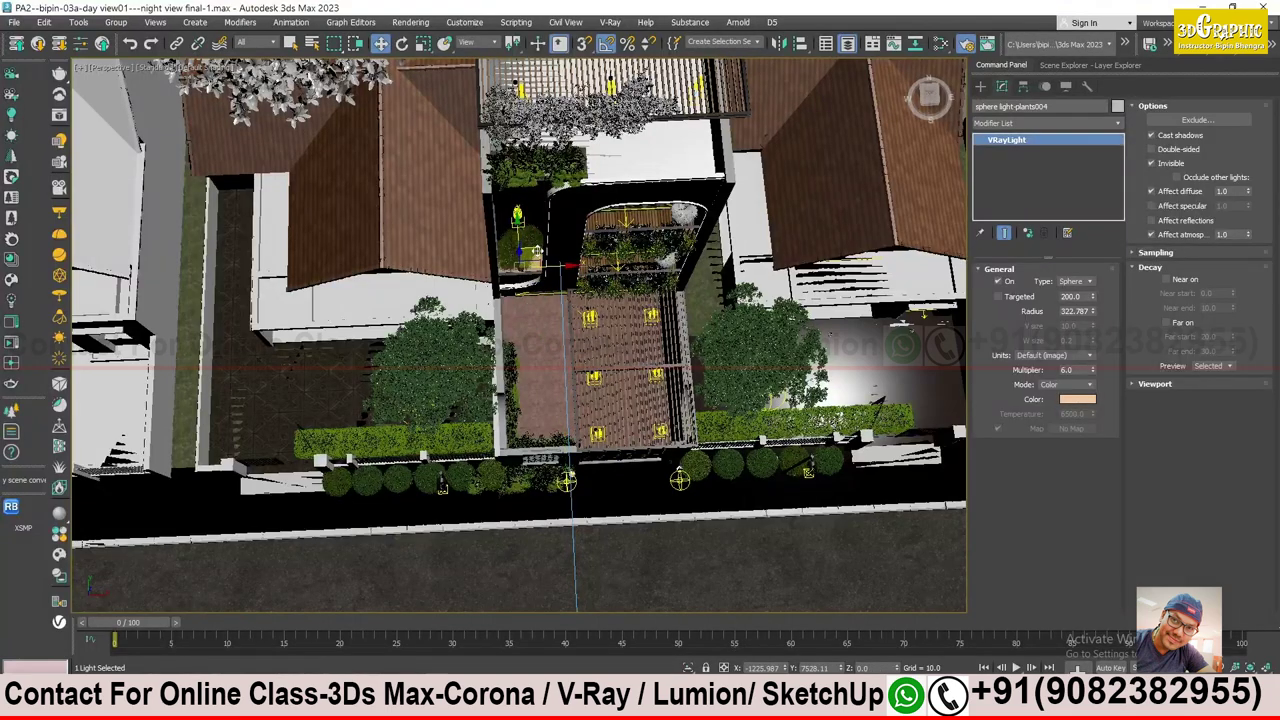
pyautogui.keyDown('shift'); pyautogui.moveTo(566, 482); pyautogui.dragTo(518, 258); pyautogui.keyUp('shift')
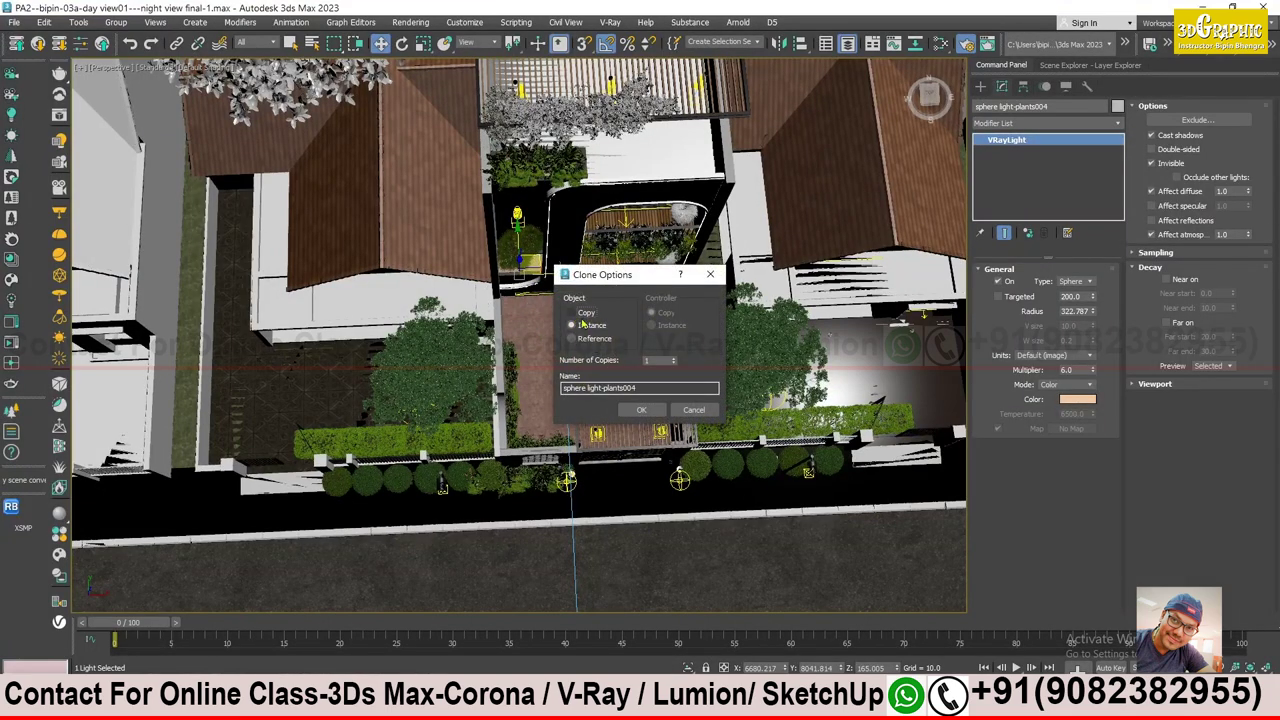
pyautogui.click(640, 410)
# - Position sphere light-plants004 down onto the entrance planter
pyautogui.moveTo(640, 418)
pyautogui.keyDown('alt'); pyautogui.mouseDown(button='middle')
pyautogui.moveTo(517, 421)
pyautogui.moveTo(535, 420)
pyautogui.mouseUp(button='middle'); pyautogui.keyUp('alt')
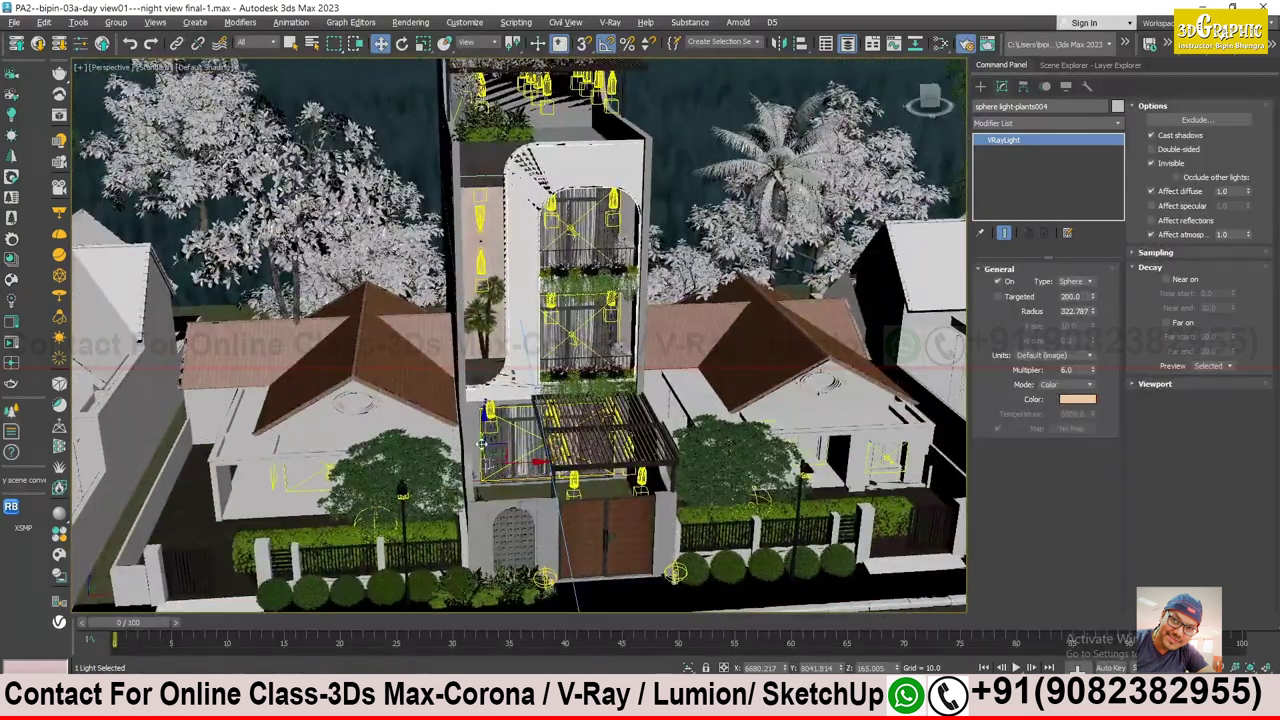
pyautogui.keyDown('alt'); pyautogui.moveTo(535, 420); pyautogui.dragTo(535, 470, button='middle'); pyautogui.keyUp('alt')
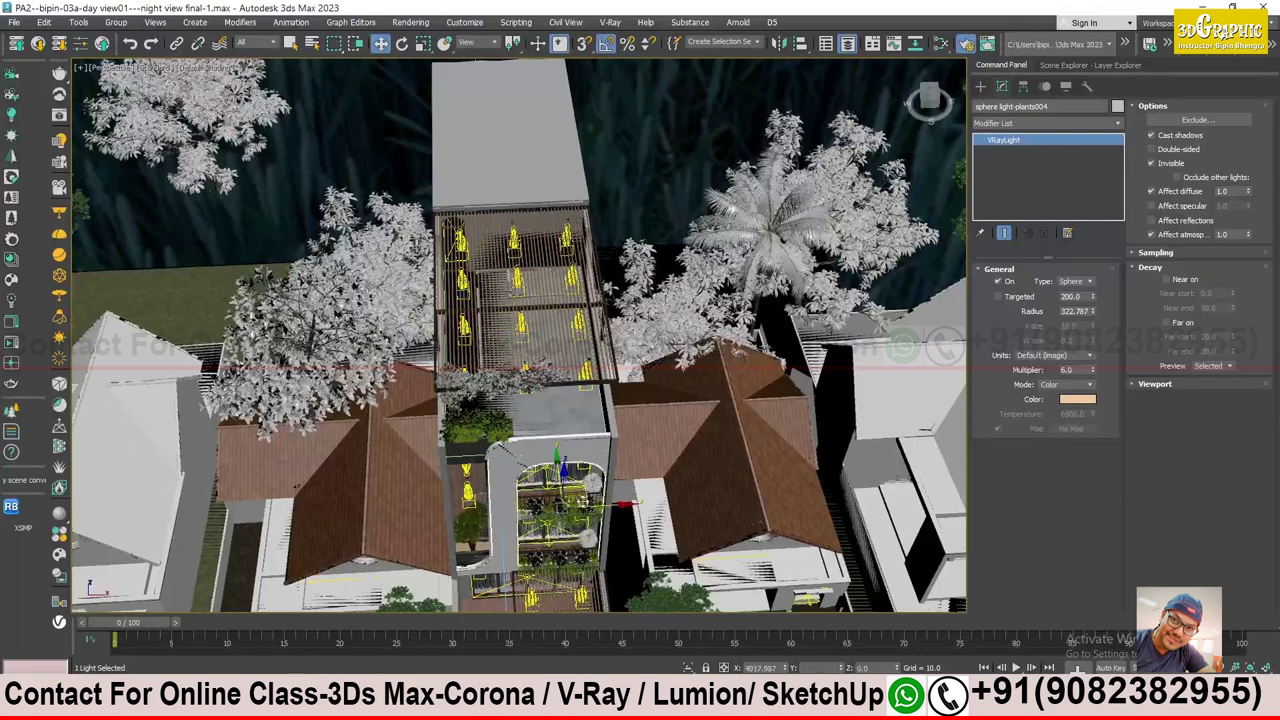
pyautogui.moveTo(535, 470)
pyautogui.keyDown('alt'); pyautogui.mouseDown(button='middle')
pyautogui.moveTo(535, 432)
pyautogui.moveTo(567, 466)
pyautogui.mouseUp(button='middle'); pyautogui.keyUp('alt')
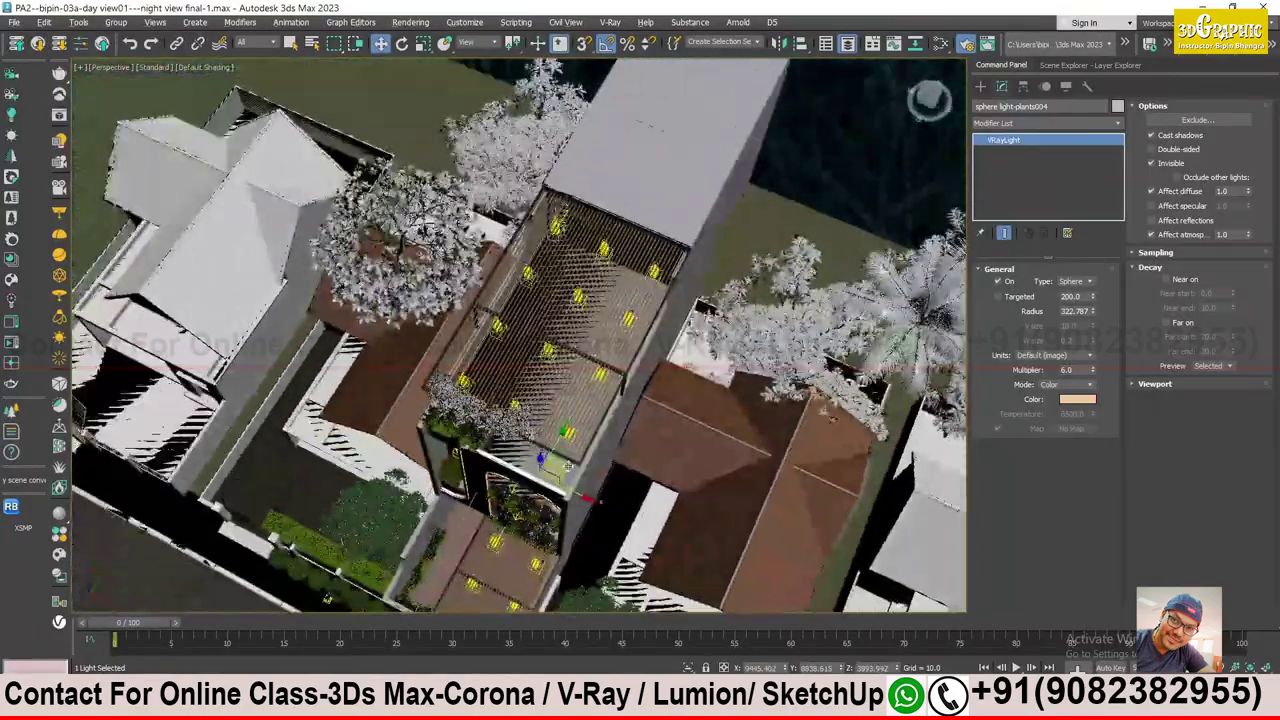
pyautogui.moveTo(567, 466); pyautogui.dragTo(535, 518)
pyautogui.keyDown('alt'); pyautogui.moveTo(520, 549); pyautogui.dragTo(520, 510, button='middle'); pyautogui.keyUp('alt')
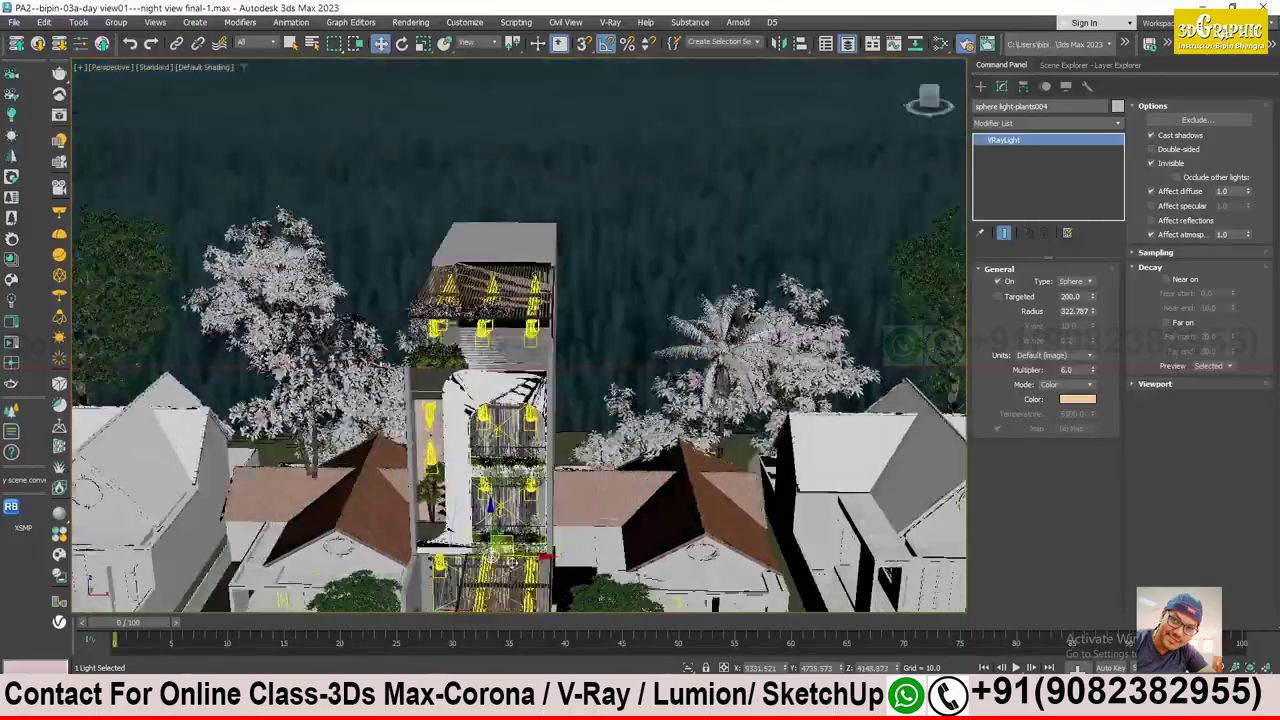
pyautogui.moveTo(492, 558)
pyautogui.keyDown('alt'); pyautogui.mouseDown(button='middle')
pyautogui.moveTo(520, 557)
pyautogui.moveTo(534, 535)
pyautogui.moveTo(534, 465)
pyautogui.moveTo(534, 600)
pyautogui.mouseUp(button='middle'); pyautogui.keyUp('alt')
pyautogui.scroll(5, 520, 557)
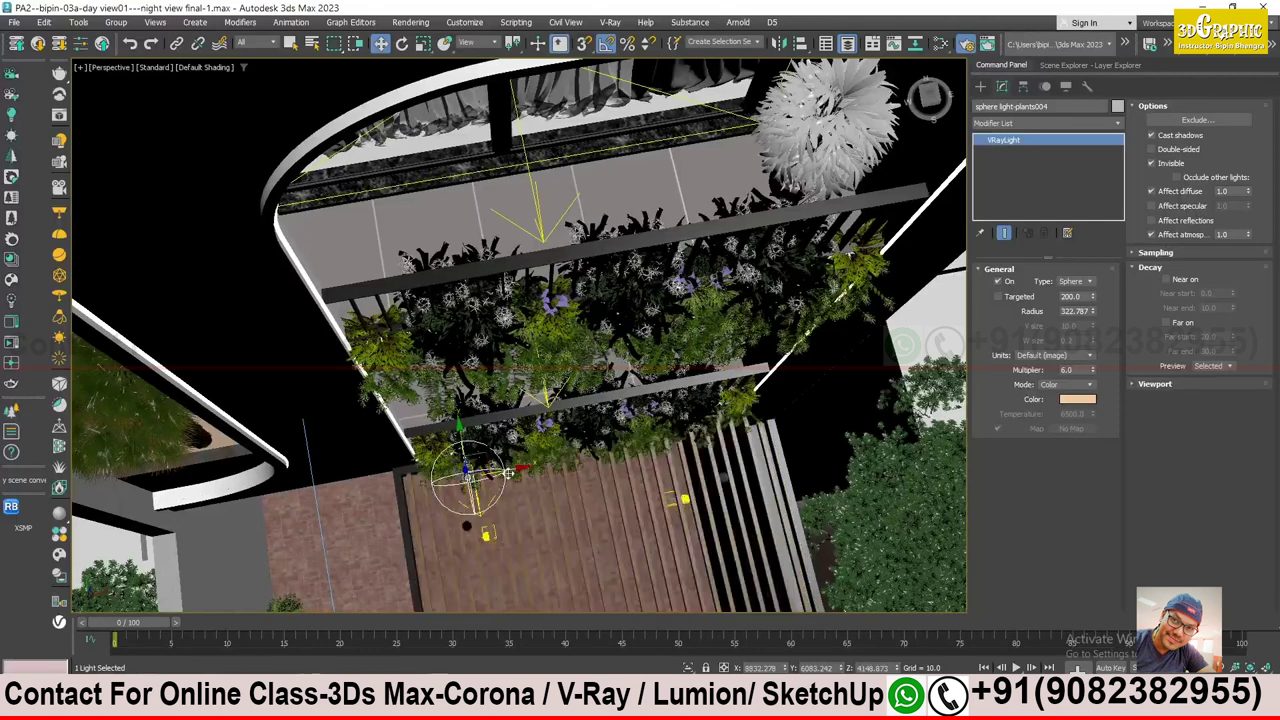
# - Instance a sphere light along the balcony planter and set its multiplier to 10
pyautogui.click(524, 468)
pyautogui.keyDown('shift'); pyautogui.moveTo(757, 418); pyautogui.dragTo(777, 413); pyautogui.keyUp('shift')
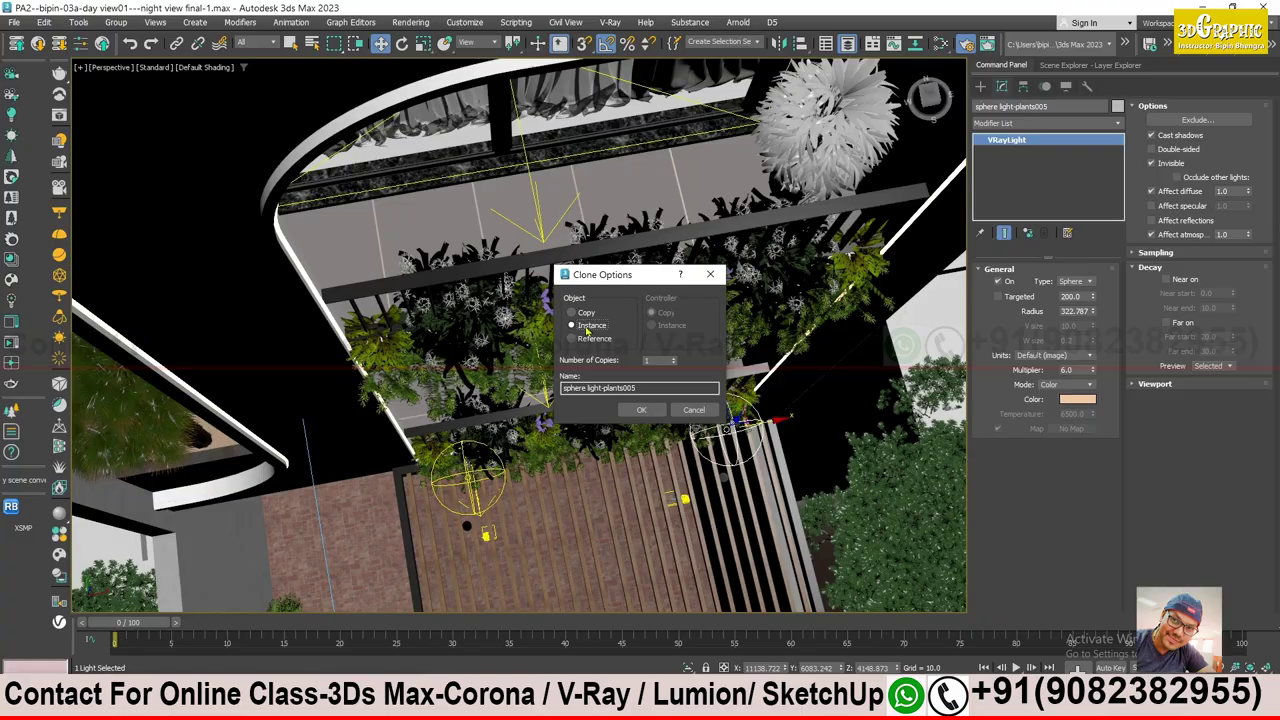
pyautogui.click(640, 412)
pyautogui.moveTo(640, 412)
pyautogui.keyDown('alt'); pyautogui.mouseDown(button='middle')
pyautogui.moveTo(640, 330)
pyautogui.moveTo(590, 315)
pyautogui.moveTo(600, 400)
pyautogui.moveTo(620, 395)
pyautogui.mouseUp(button='middle'); pyautogui.keyUp('alt')
pyautogui.scroll(-3, 590, 315)
pyautogui.scroll(-3, 590, 315)
pyautogui.doubleClick(1066, 370)
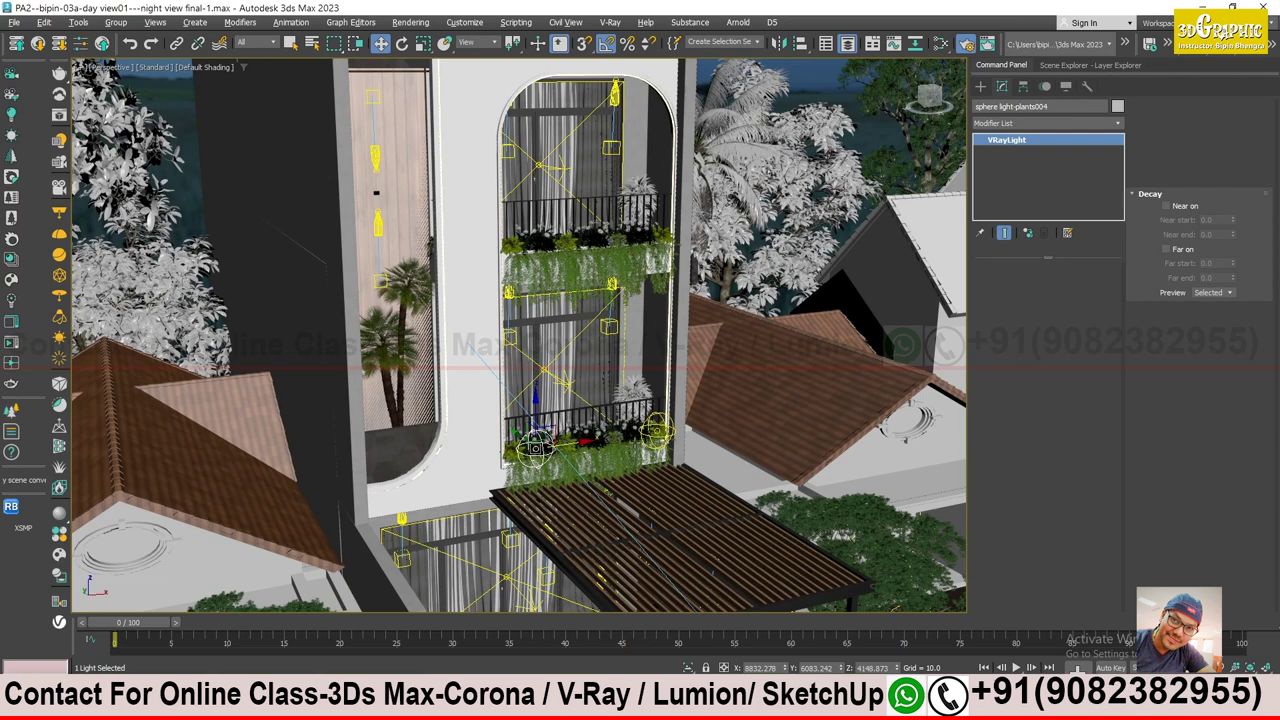
# - Clone both balcony sphere lights up to the upper balcony planter
pyautogui.keyDown('ctrl'); pyautogui.click(535, 447); pyautogui.keyUp('ctrl')
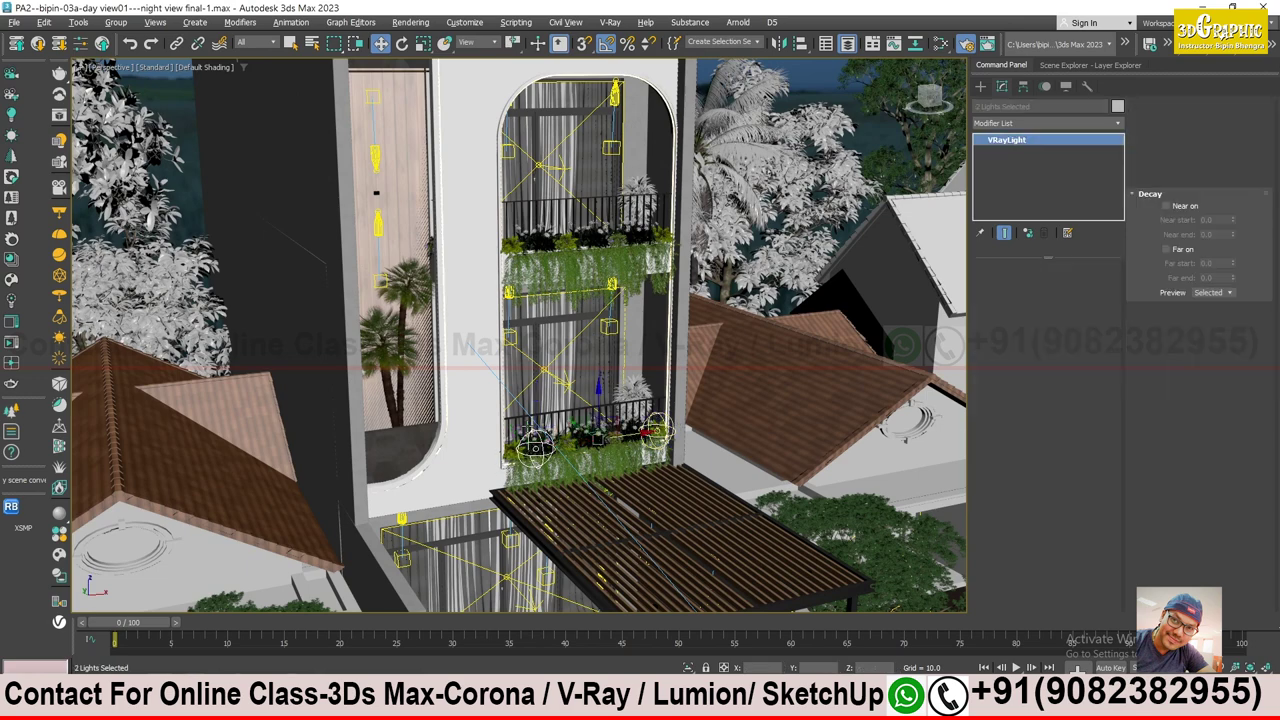
pyautogui.keyDown('alt'); pyautogui.moveTo(614, 484); pyautogui.dragTo(604, 316, button='middle'); pyautogui.keyUp('alt')
pyautogui.keyDown('shift'); pyautogui.moveTo(604, 316); pyautogui.dragTo(604, 126); pyautogui.keyUp('shift')
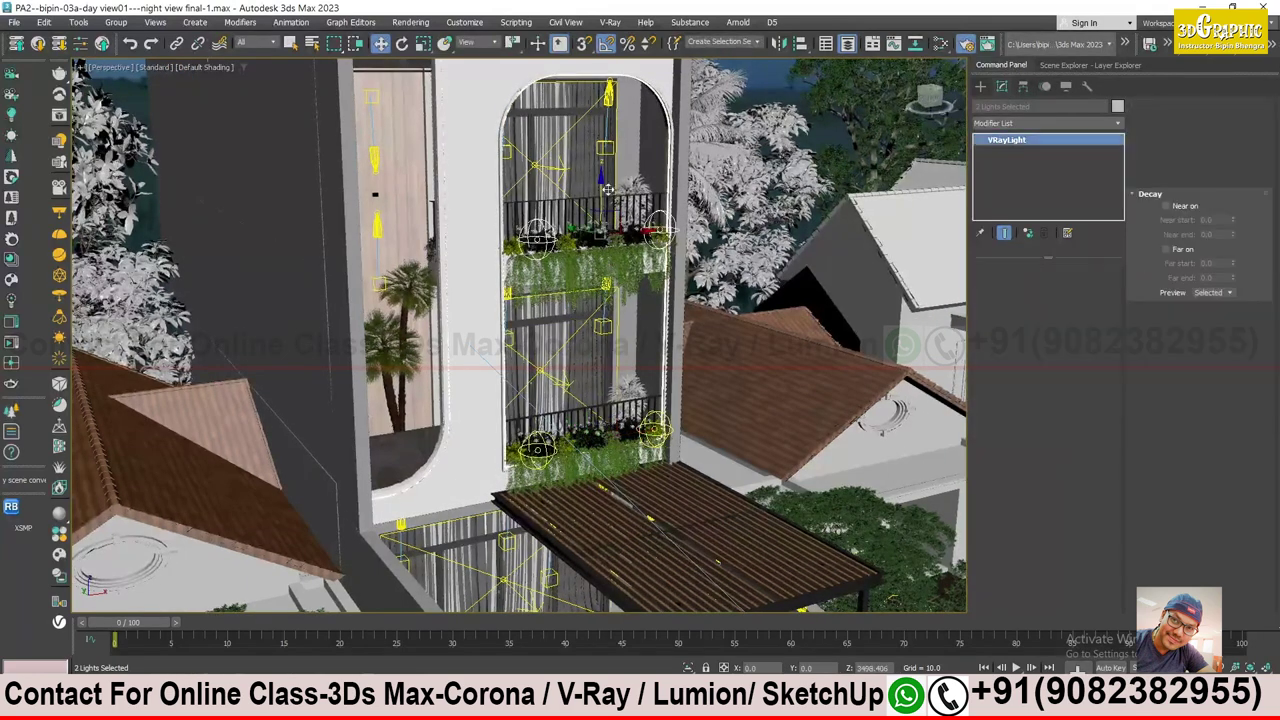
pyautogui.click(641, 411)
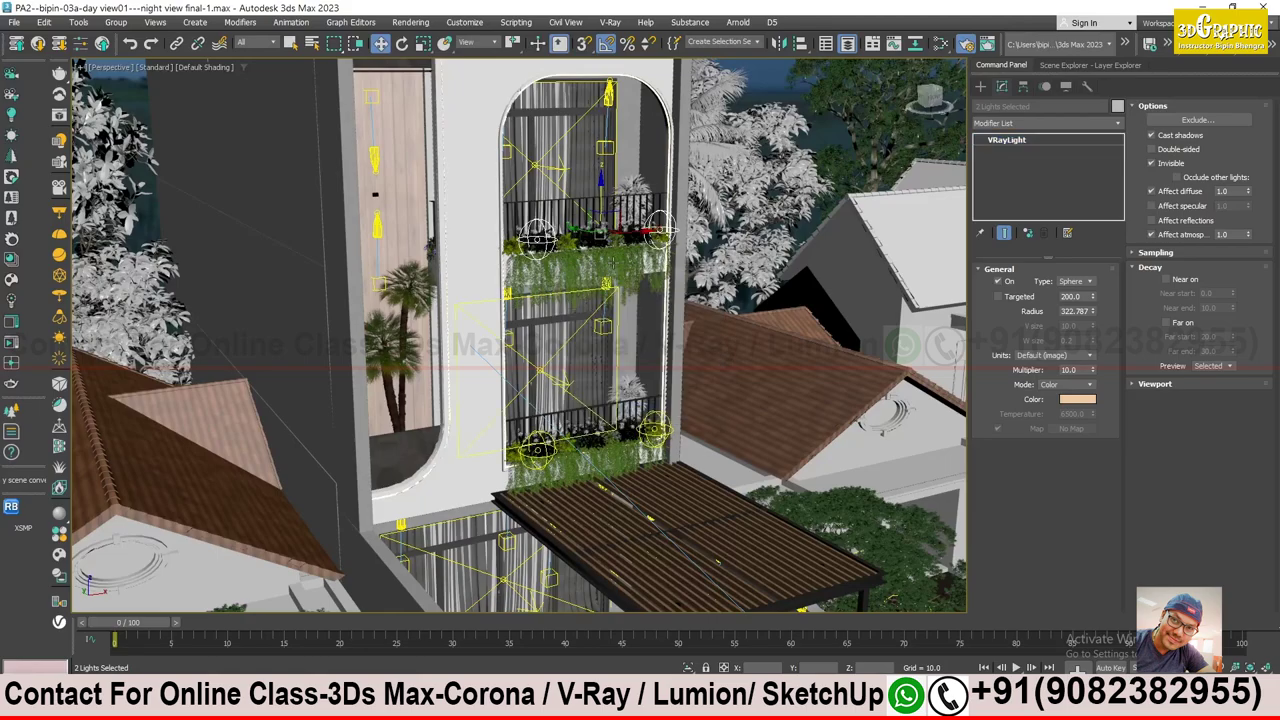
pyautogui.keyDown('alt'); pyautogui.moveTo(641, 411); pyautogui.dragTo(641, 560, button='middle'); pyautogui.keyUp('alt')
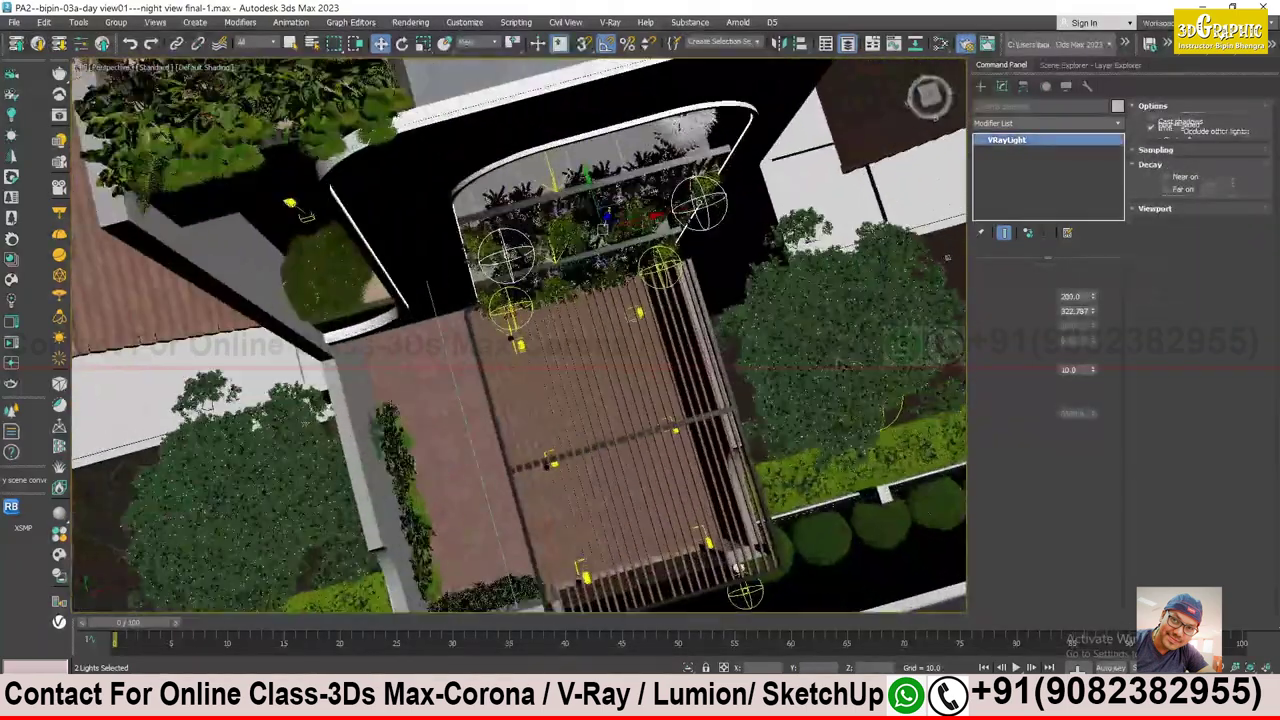
pyautogui.moveTo(738, 568)
pyautogui.keyDown('alt'); pyautogui.mouseDown(button='middle')
pyautogui.moveTo(738, 400)
pyautogui.moveTo(700, 360)
pyautogui.moveTo(700, 420)
pyautogui.mouseUp(button='middle'); pyautogui.keyUp('alt')
# - Add a sphere light copy on the rooftop pergola planter
pyautogui.click(600, 370)
pyautogui.keyDown('alt'); pyautogui.moveTo(700, 355); pyautogui.dragTo(560, 300, button='middle'); pyautogui.keyUp('alt')
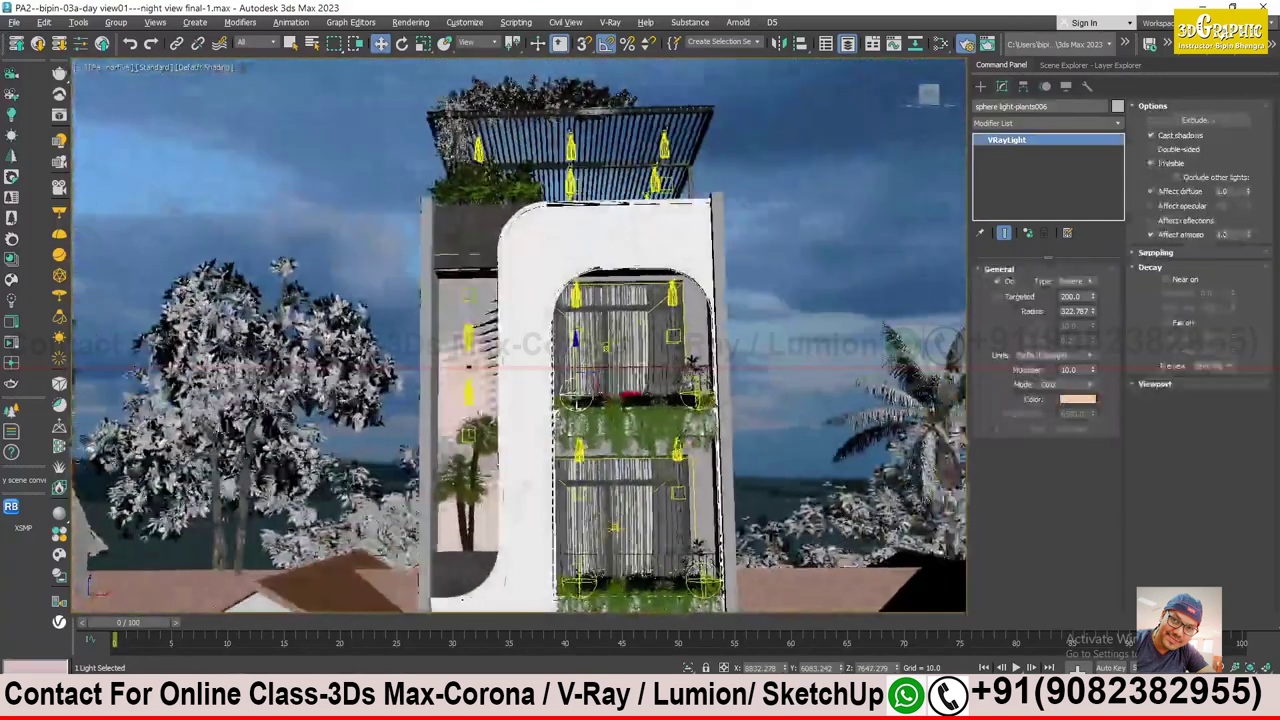
pyautogui.click(505, 168)
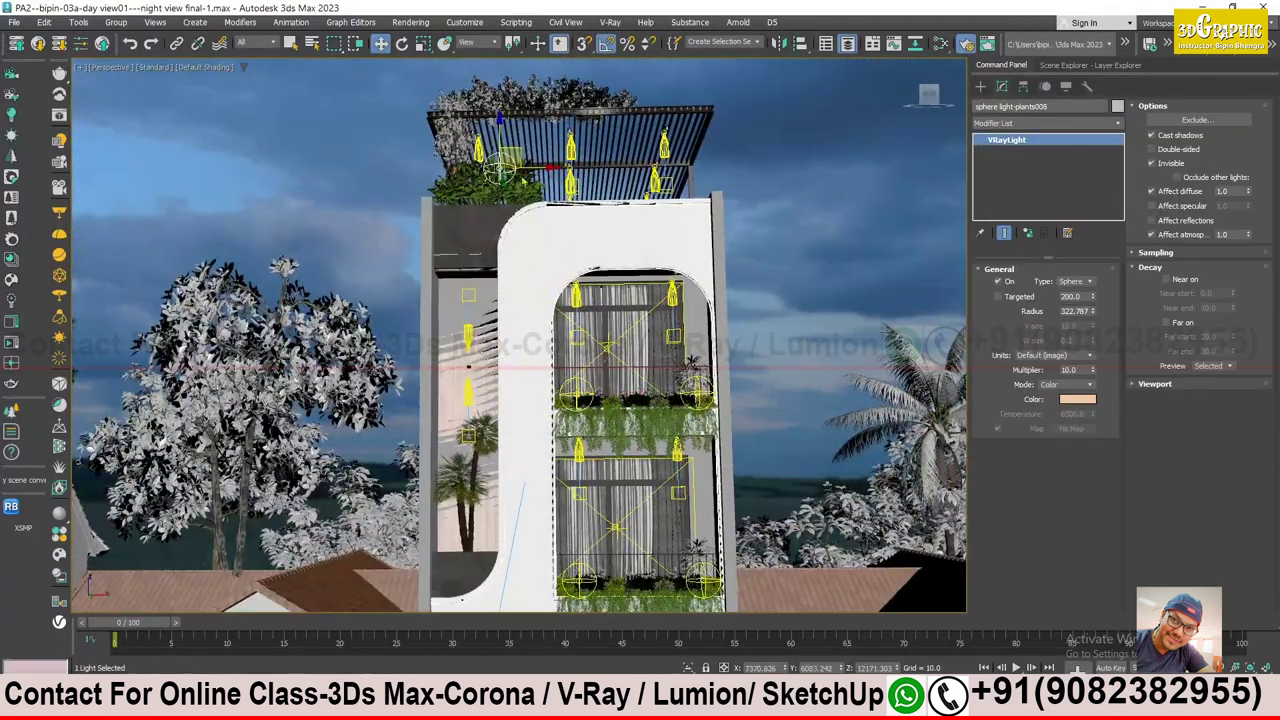
pyautogui.click(659, 411)
pyautogui.moveTo(661, 414)
pyautogui.keyDown('alt'); pyautogui.mouseDown(button='middle')
pyautogui.moveTo(927, 353)
pyautogui.moveTo(760, 300)
pyautogui.mouseUp(button='middle'); pyautogui.keyUp('alt')
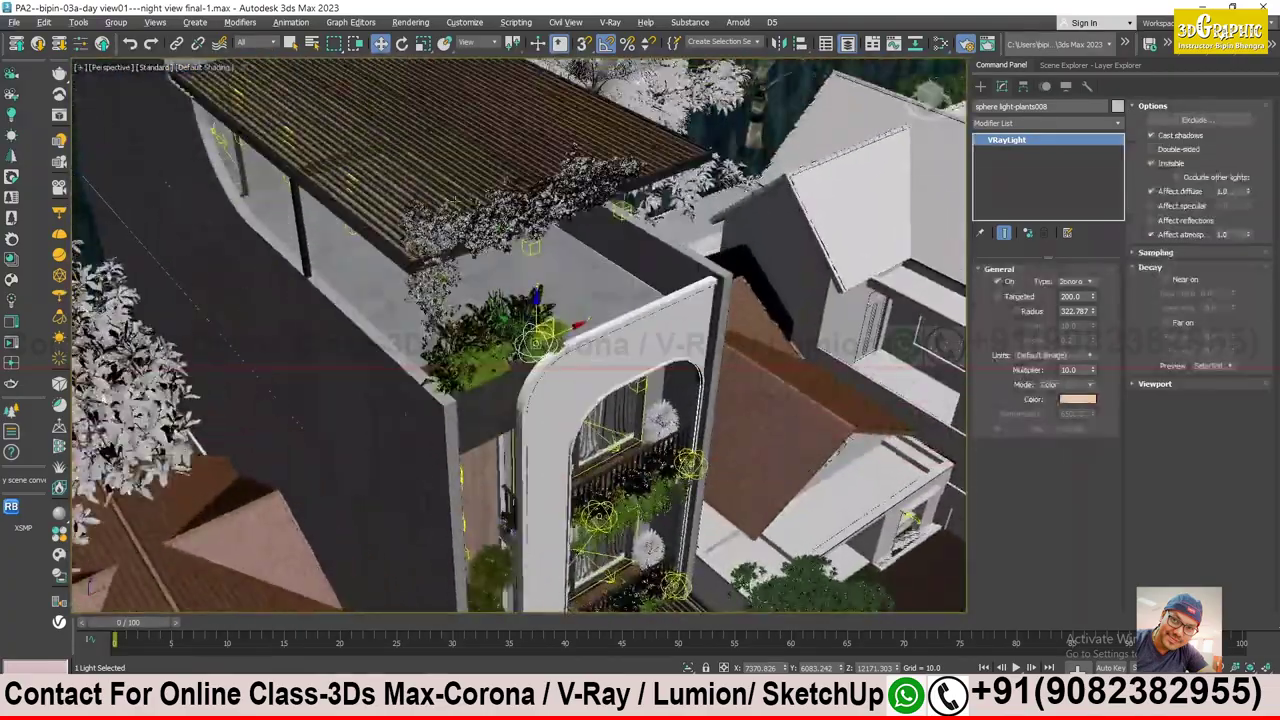
pyautogui.scroll(3, 545, 343)
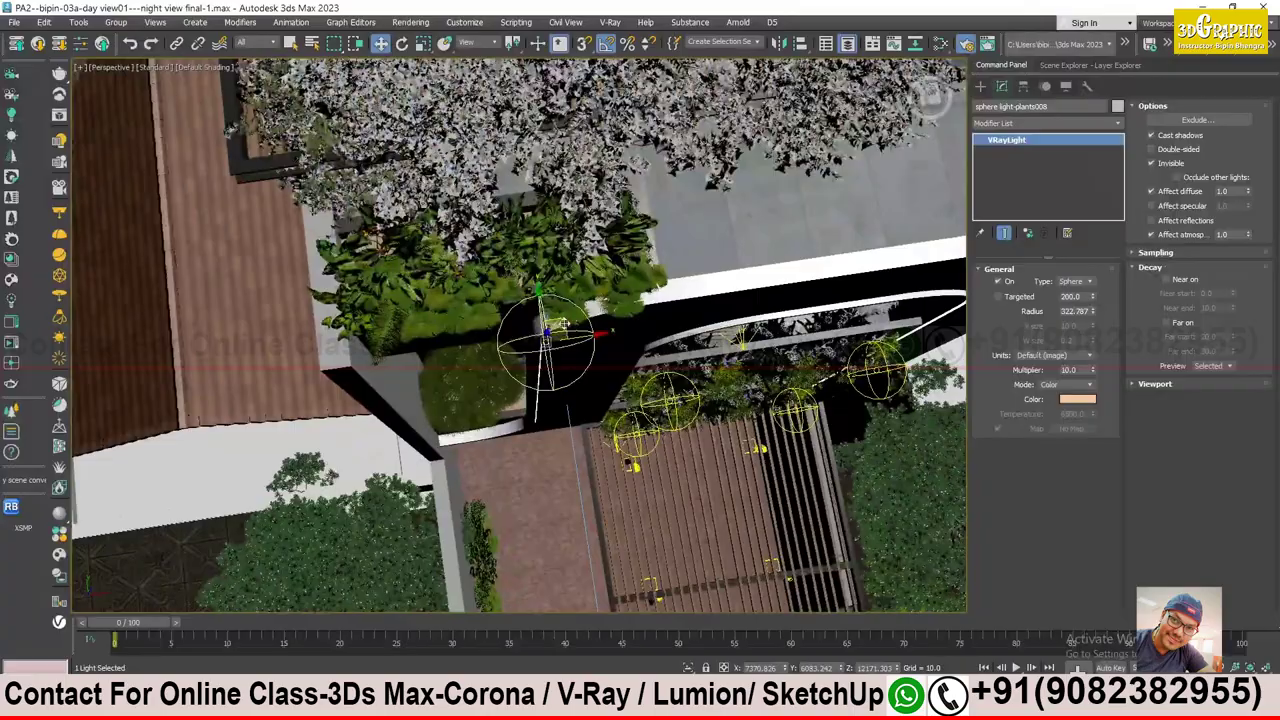
pyautogui.moveTo(587, 290)
pyautogui.keyDown('alt'); pyautogui.mouseDown(button='middle')
pyautogui.moveTo(571, 286)
pyautogui.moveTo(594, 264)
pyautogui.moveTo(566, 460)
pyautogui.moveTo(500, 406)
pyautogui.mouseUp(button='middle'); pyautogui.keyUp('alt')
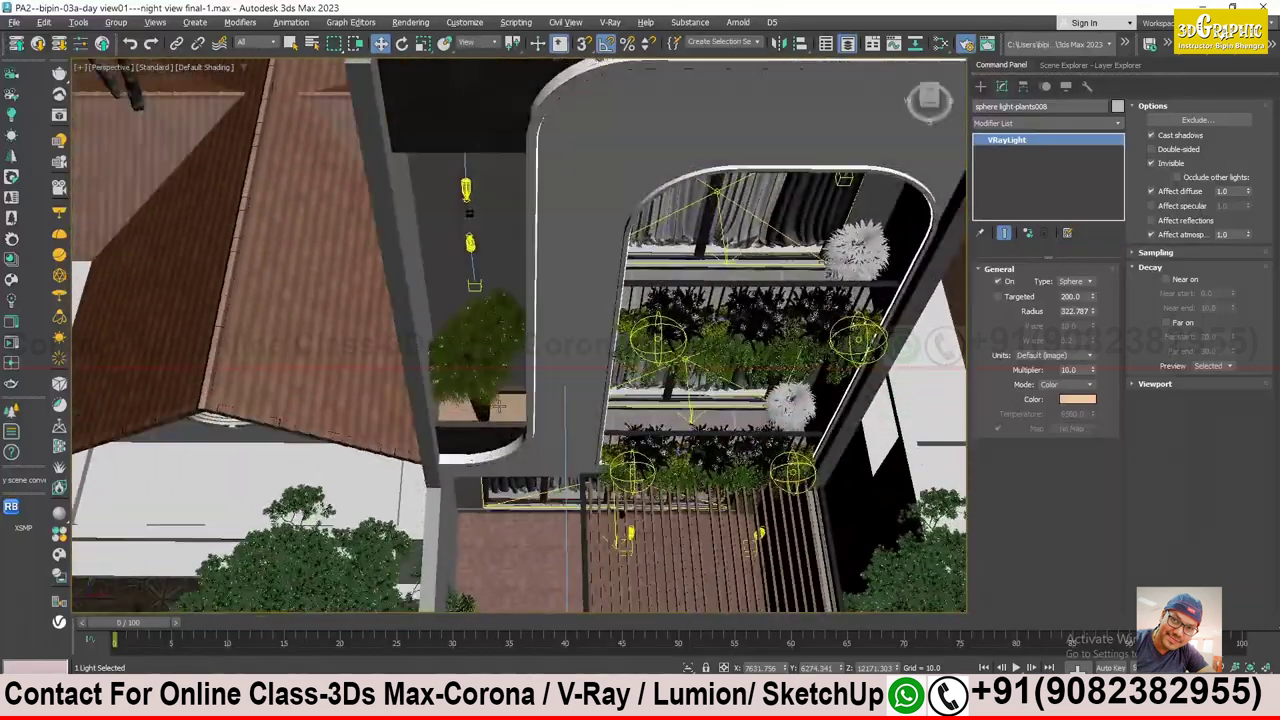
# - Clone sphere light-plants006 onto the left bush as sphere light-plants009
pyautogui.click(657, 338)
pyautogui.keyDown('alt'); pyautogui.moveTo(660, 338); pyautogui.dragTo(686, 325, button='middle'); pyautogui.keyUp('alt')
pyautogui.keyDown('shift'); pyautogui.moveTo(657, 338); pyautogui.dragTo(465, 345); pyautogui.keyUp('shift')
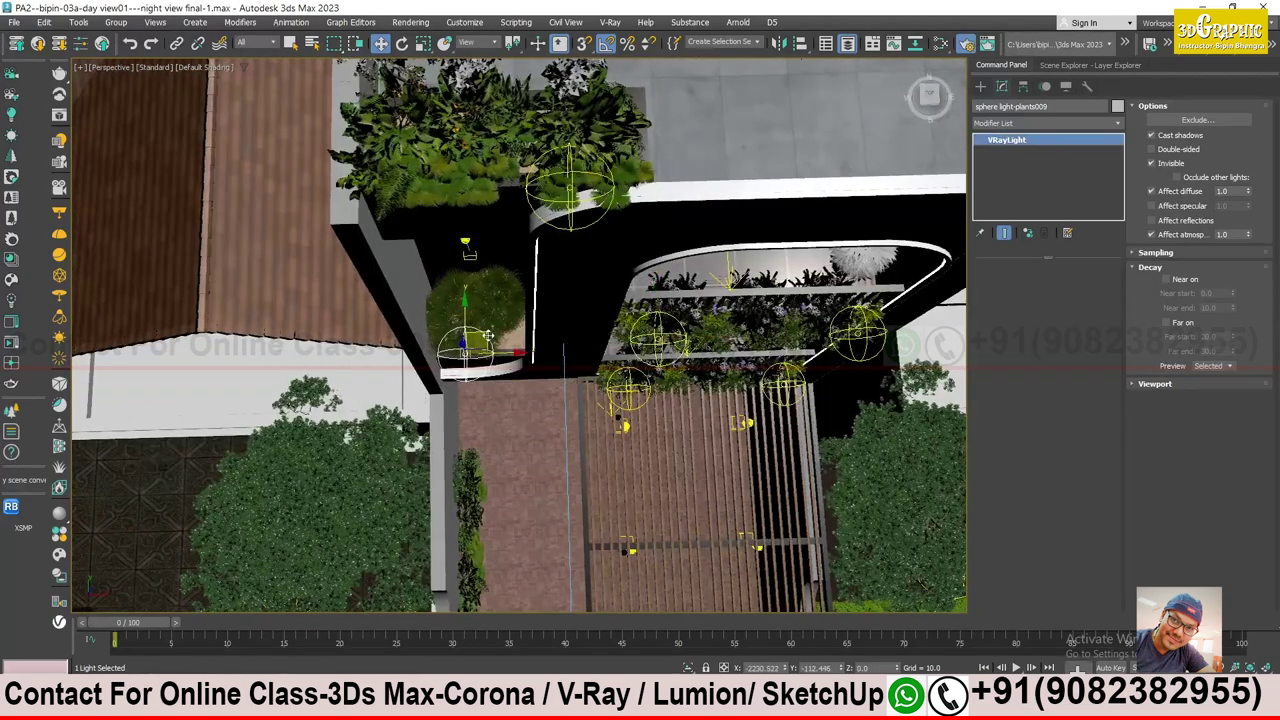
pyautogui.click(642, 412)
# - Return to a frontal facade view and clear the frame buffer's render region
pyautogui.keyDown('alt'); pyautogui.moveTo(642, 412); pyautogui.dragTo(560, 380, button='middle'); pyautogui.keyUp('alt')
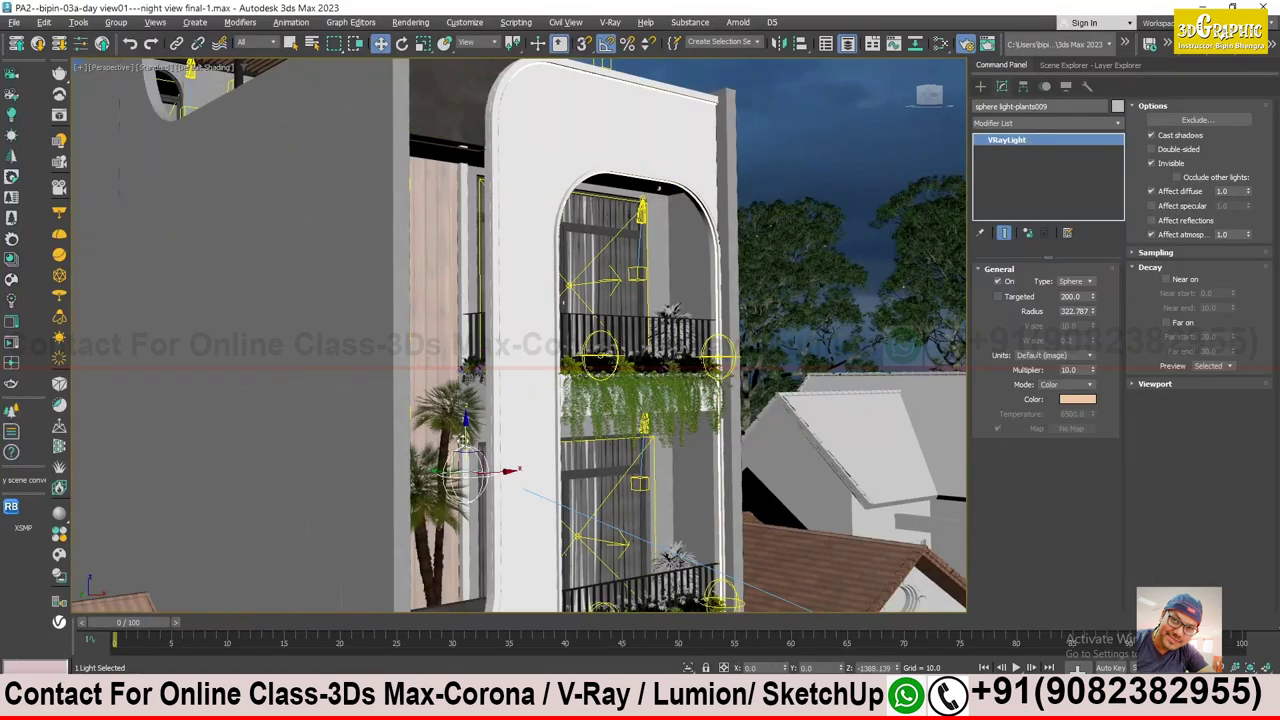
pyautogui.moveTo(480, 465)
pyautogui.keyDown('alt'); pyautogui.mouseDown(button='middle')
pyautogui.moveTo(487, 496)
pyautogui.moveTo(469, 472)
pyautogui.mouseUp(button='middle'); pyautogui.keyUp('alt')
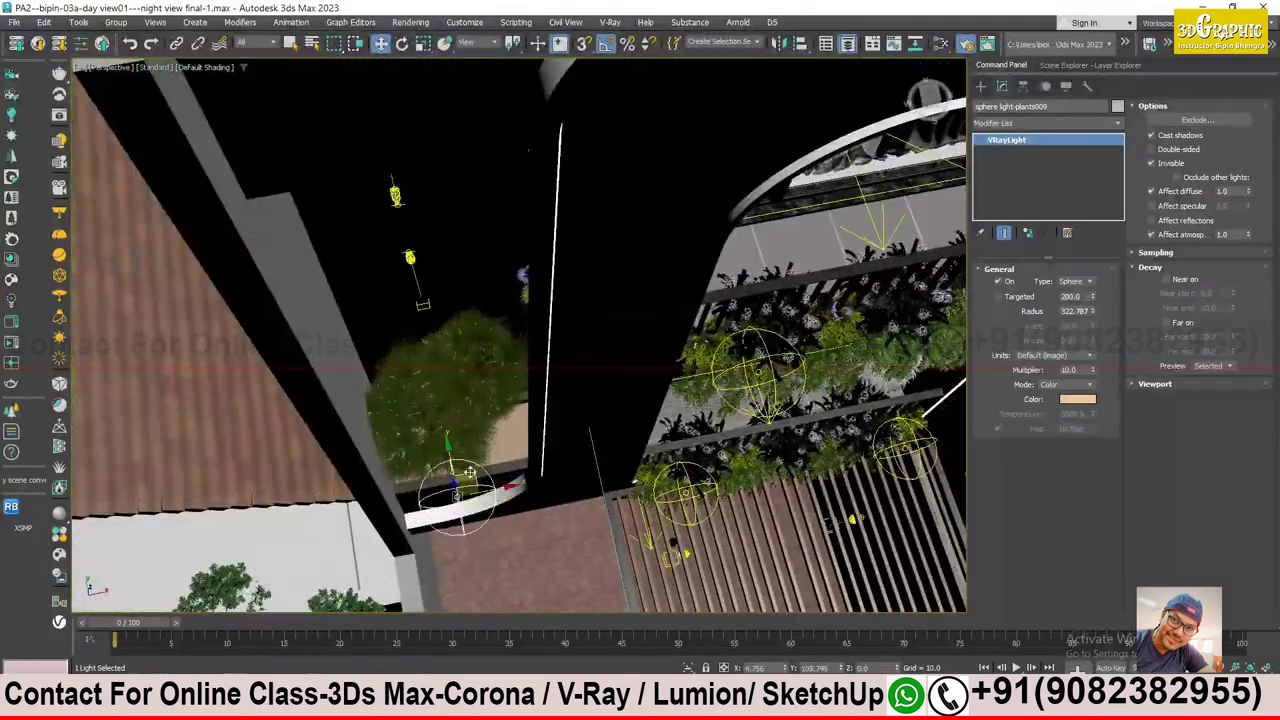
pyautogui.keyDown('alt'); pyautogui.moveTo(469, 472); pyautogui.dragTo(455, 480, button='middle'); pyautogui.keyUp('alt')
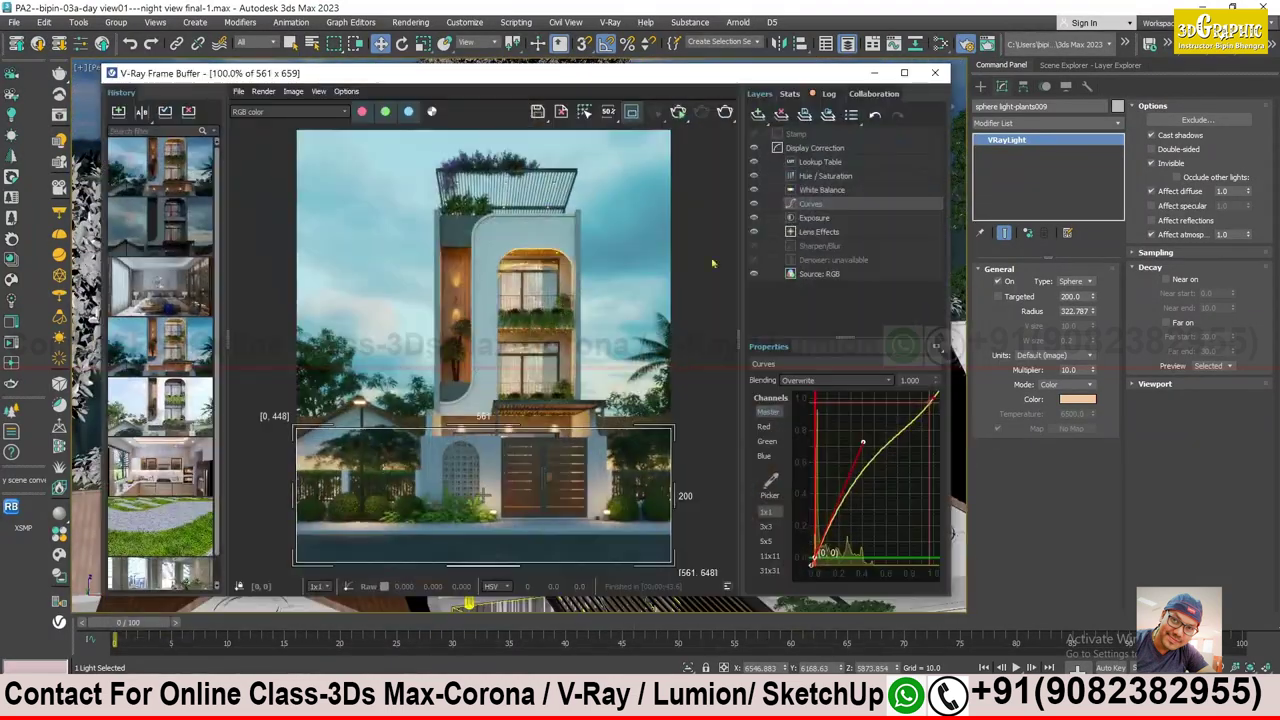
pyautogui.click(631, 111)
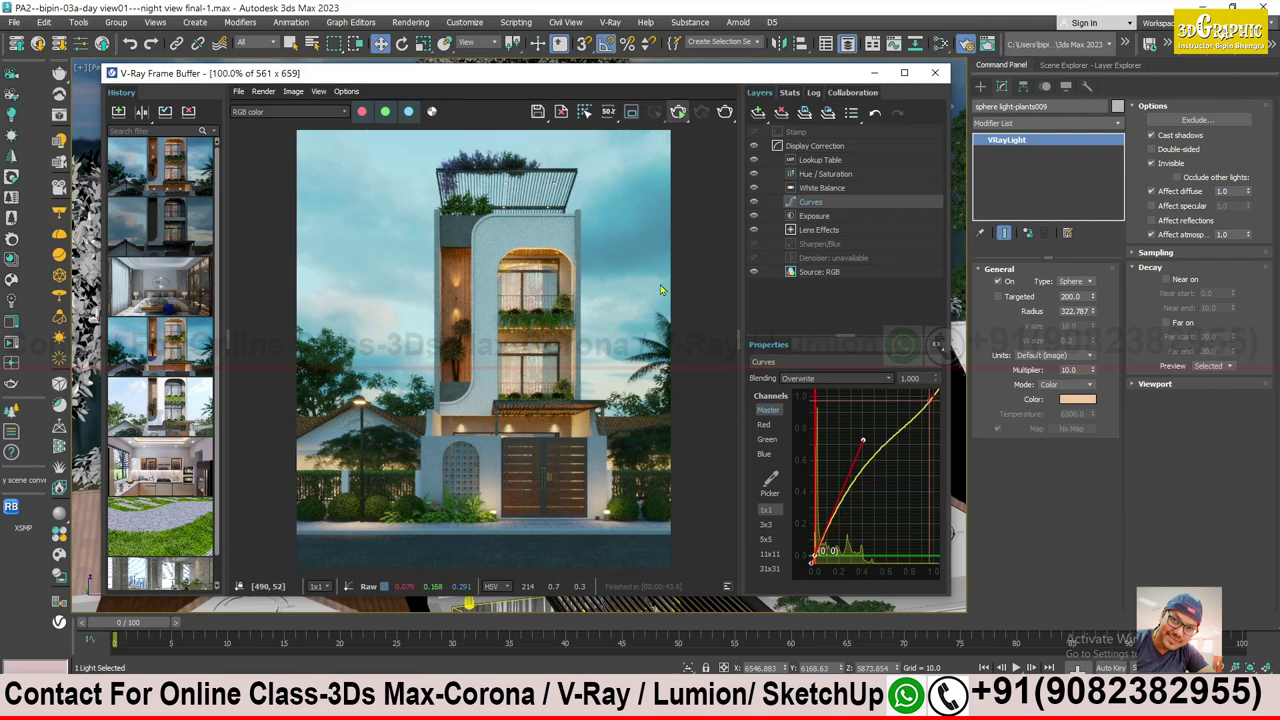
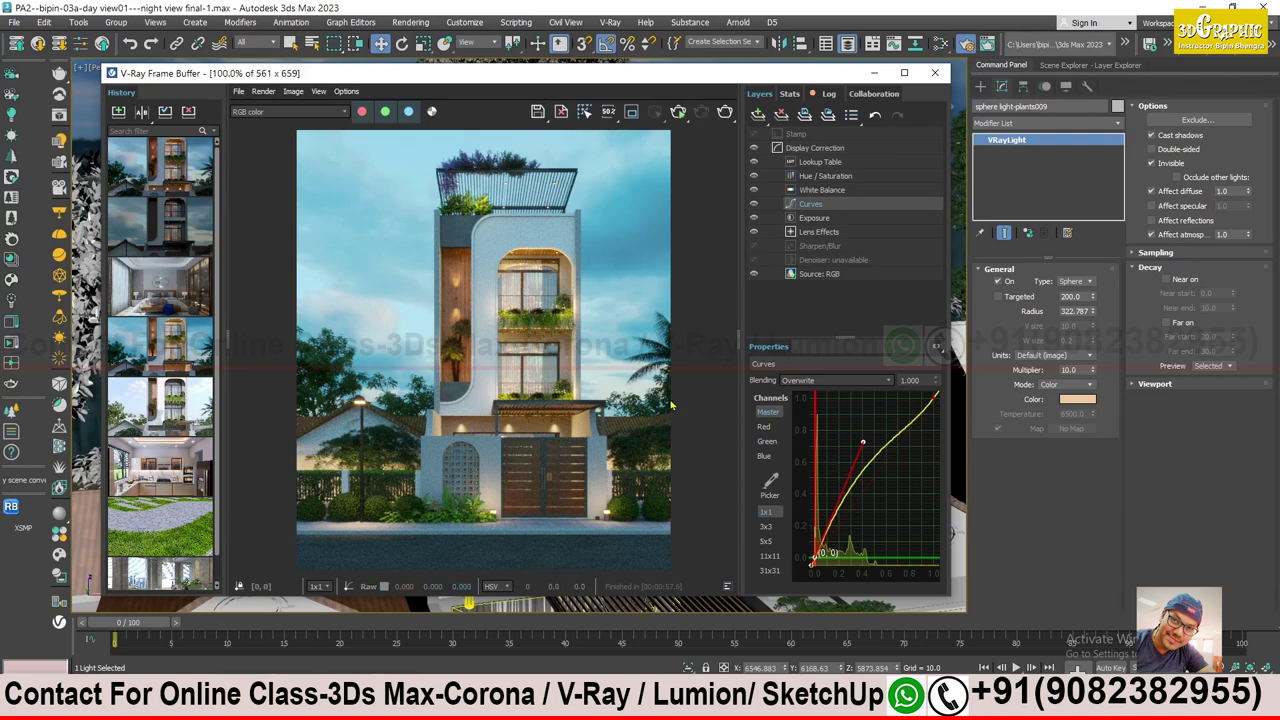
# - Maximize the frame buffer and zoom in on the arched screen and wooden gate
pyautogui.click(904, 73)
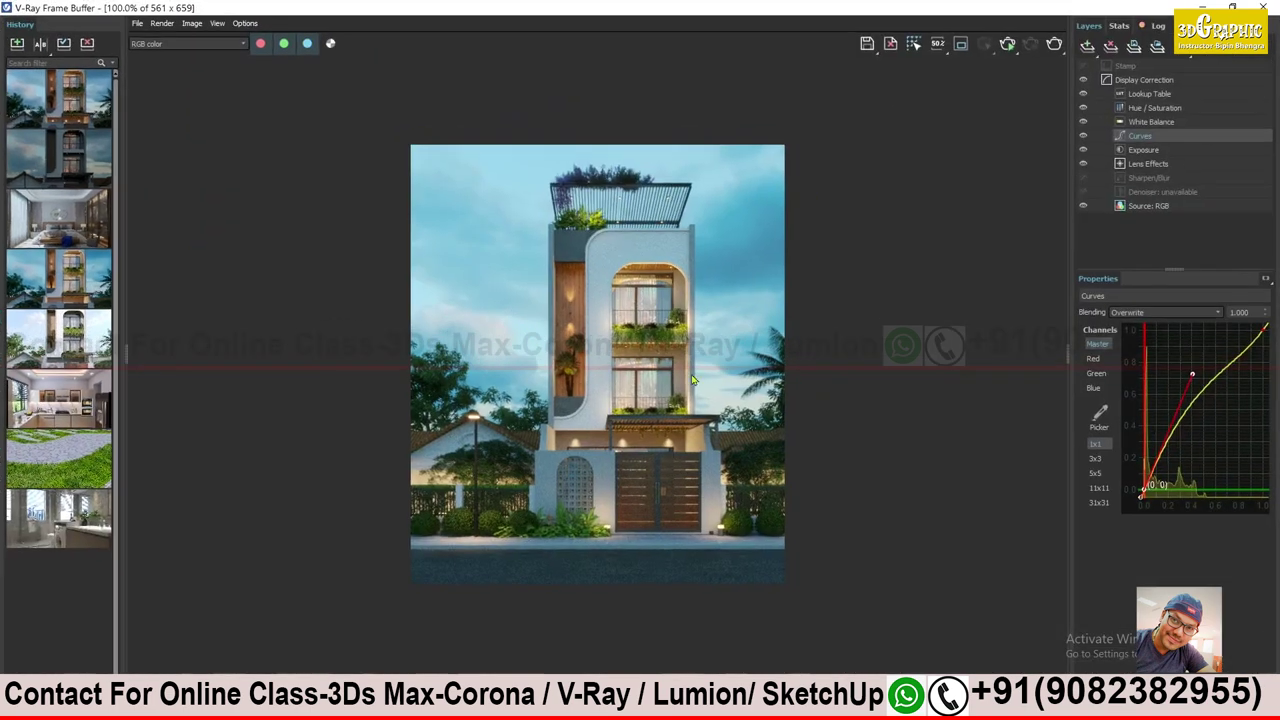
pyautogui.scroll(1, 690, 415)
pyautogui.scroll(-2, 758, 484)
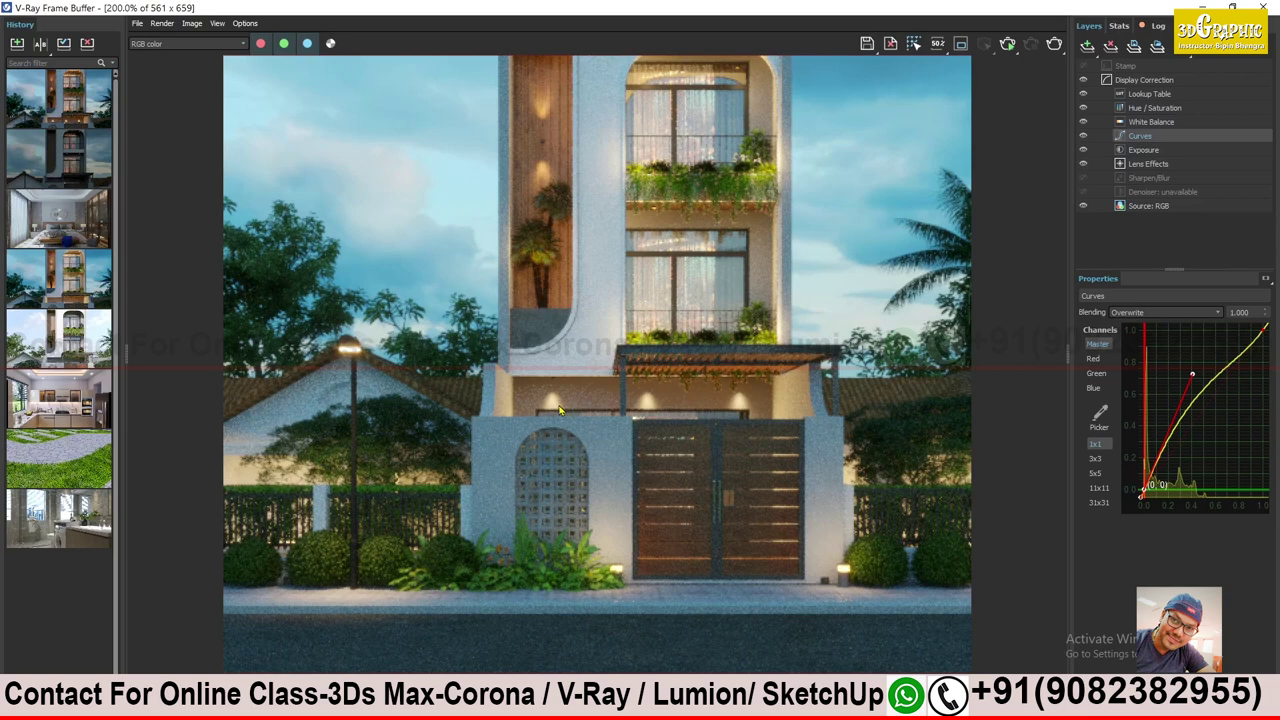
pyautogui.scroll(-1, 552, 400)
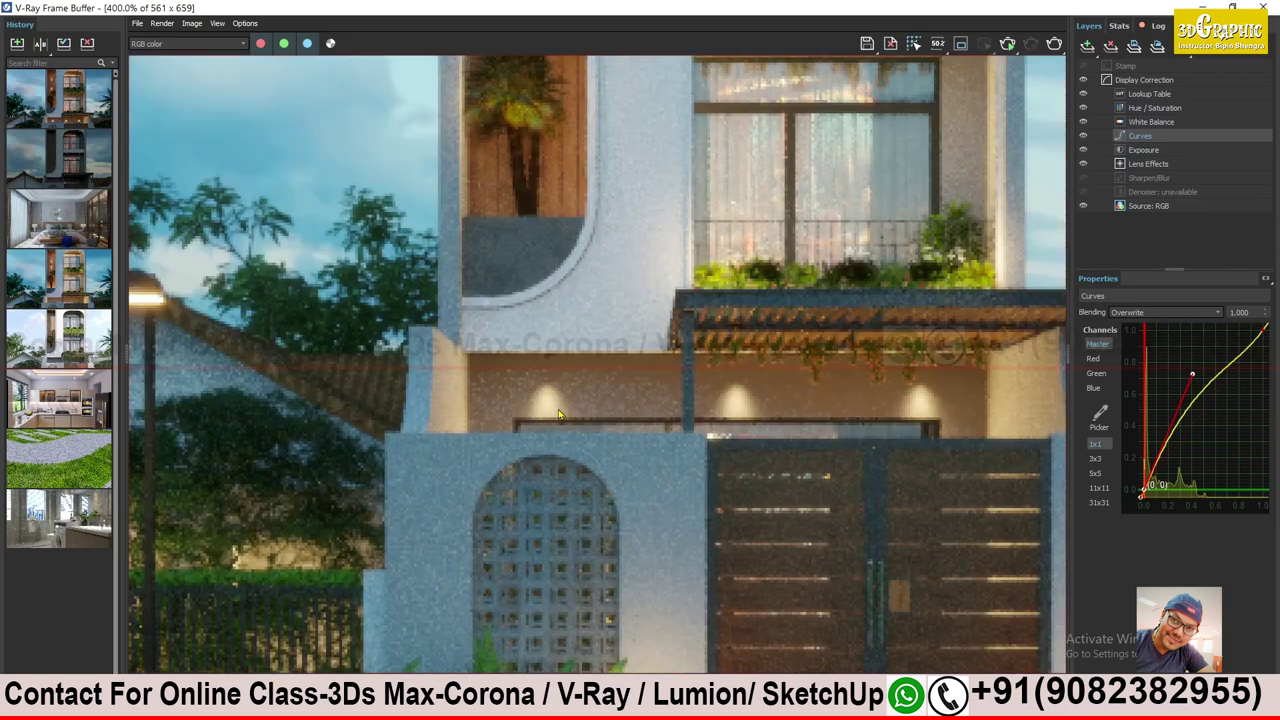
pyautogui.scroll(-1, 566, 414)
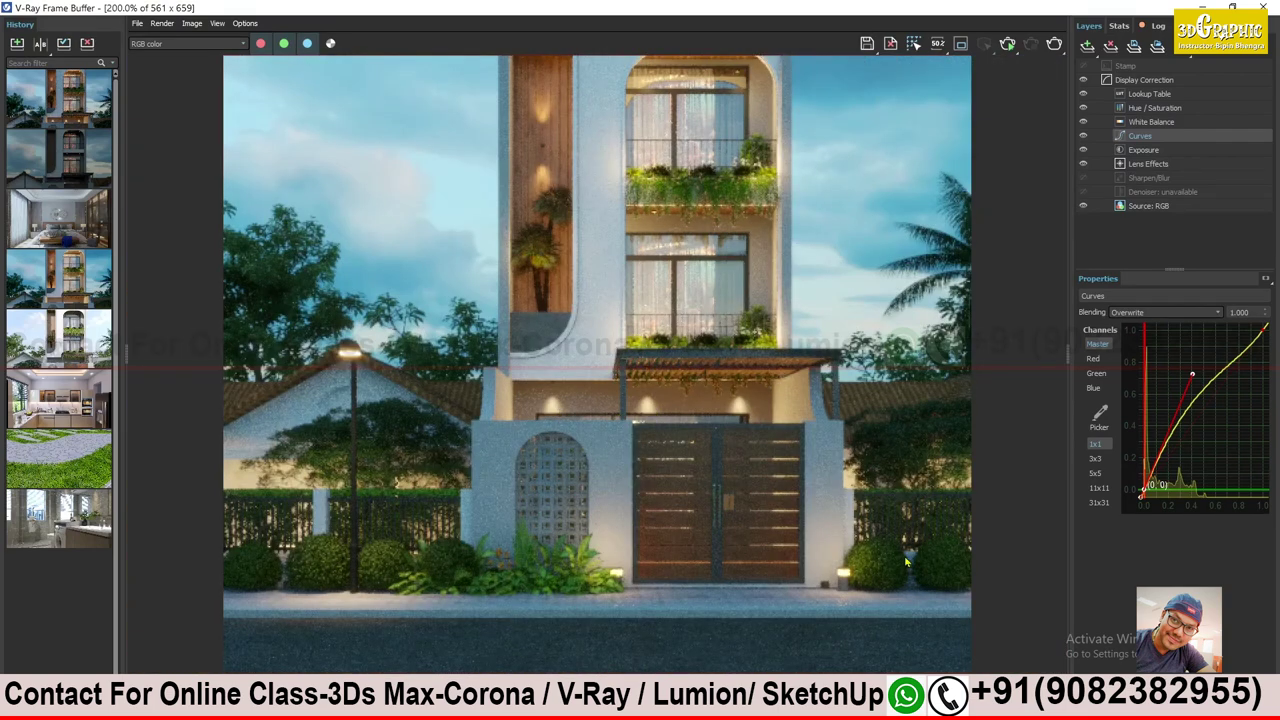
pyautogui.scroll(1, 301, 607)
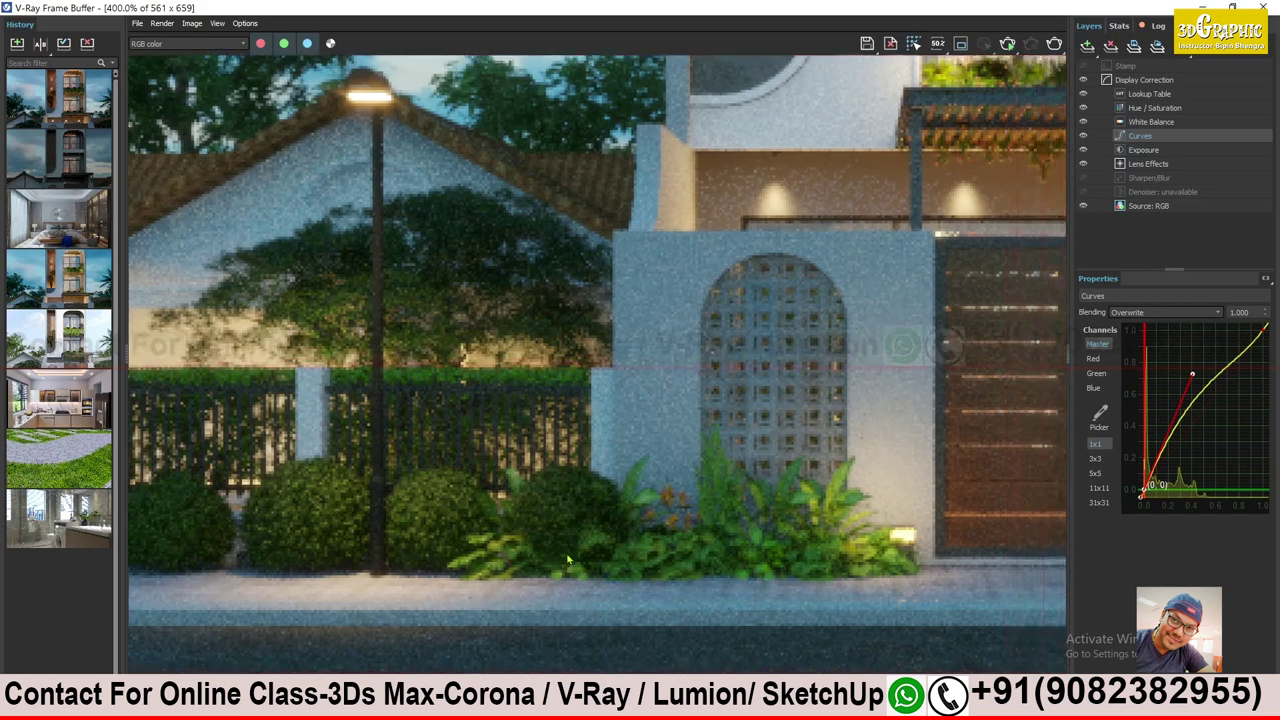
pyautogui.moveTo(944, 549); pyautogui.dragTo(604, 529, button='middle')
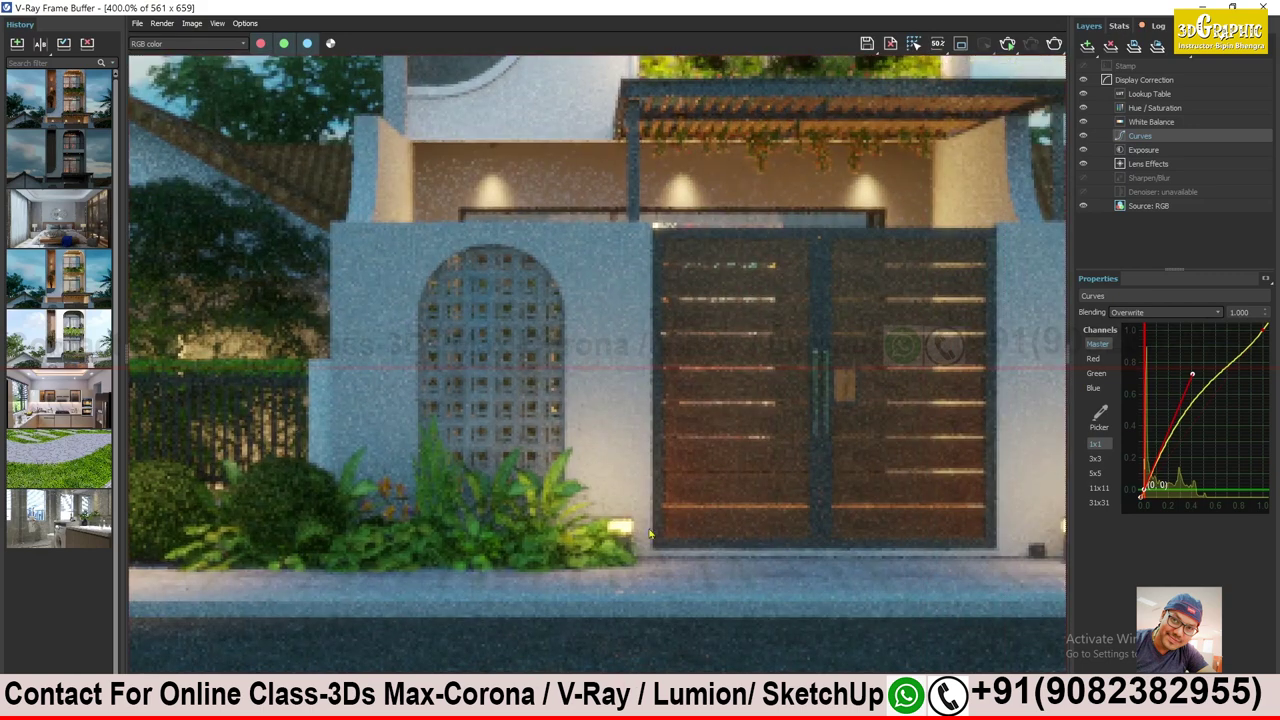
pyautogui.scroll(-1, 604, 529)
pyautogui.scroll(1, 455, 500)
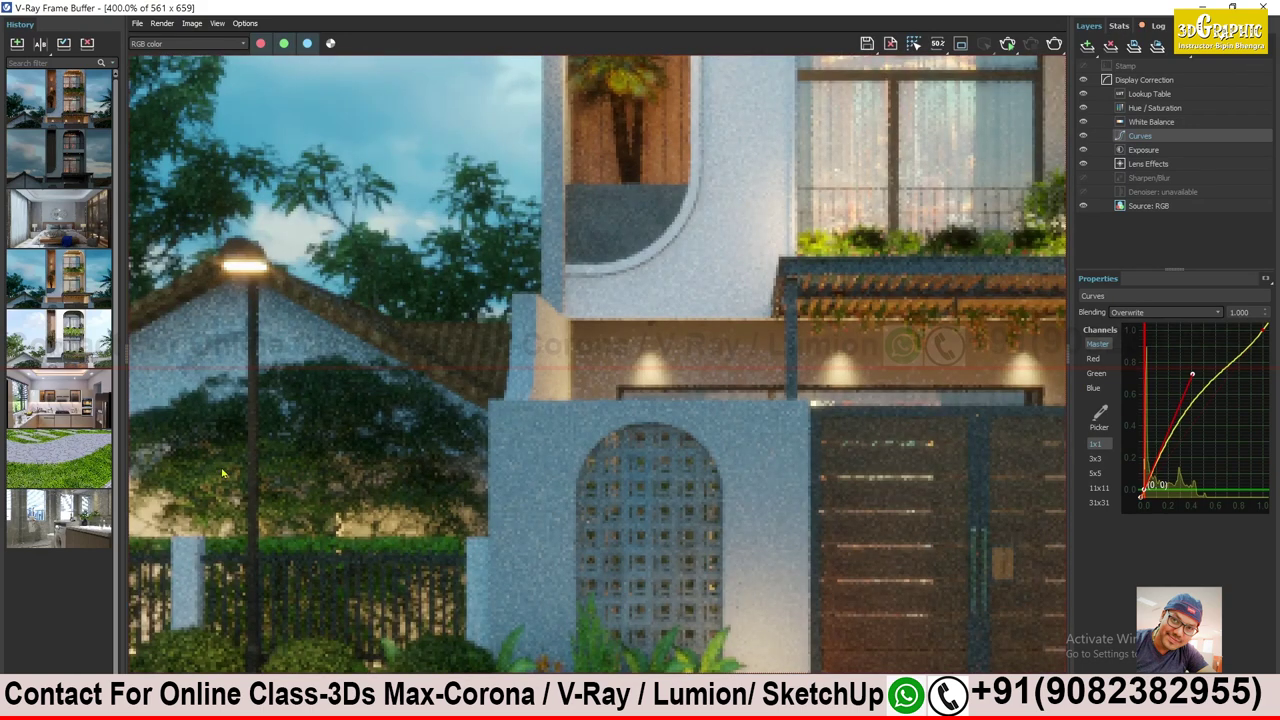
pyautogui.scroll(-1, 446, 467)
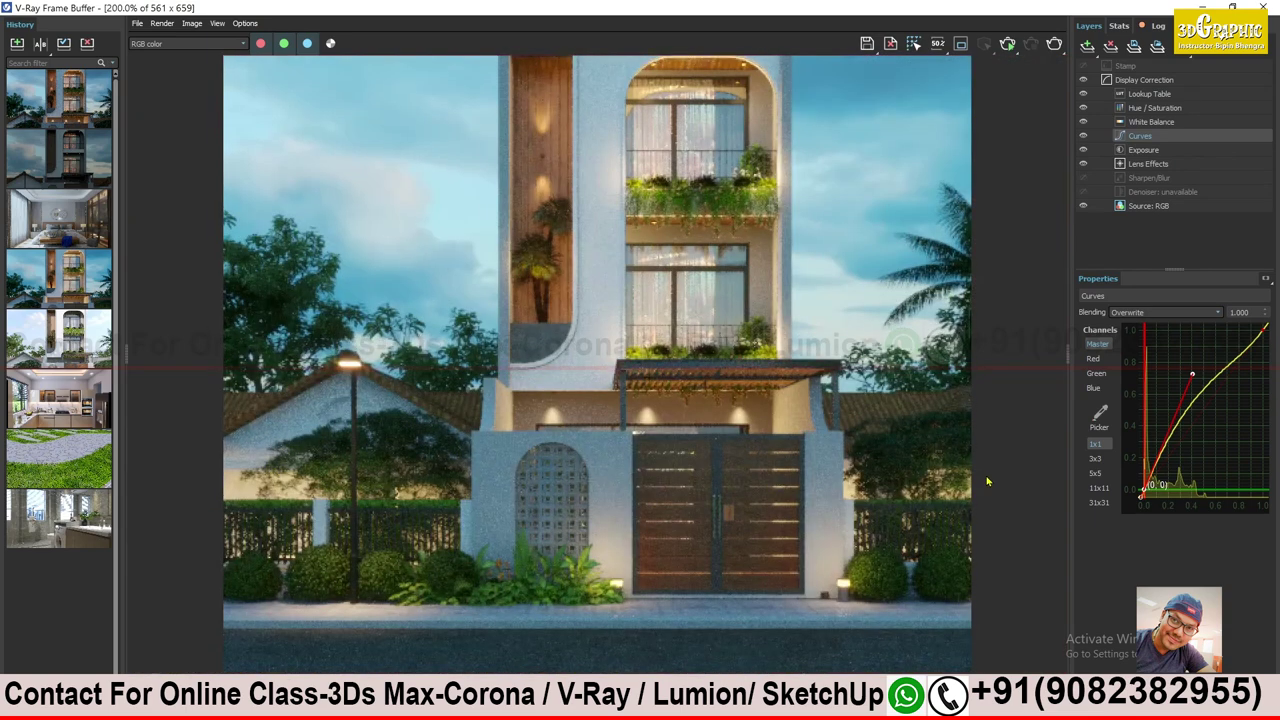
# - Inspect the canopy balcony, palm planter and upper arched balcony, then close the frame buffer
pyautogui.moveTo(722, 400); pyautogui.dragTo(722, 470, button='middle')
pyautogui.scroll(1, 722, 470)
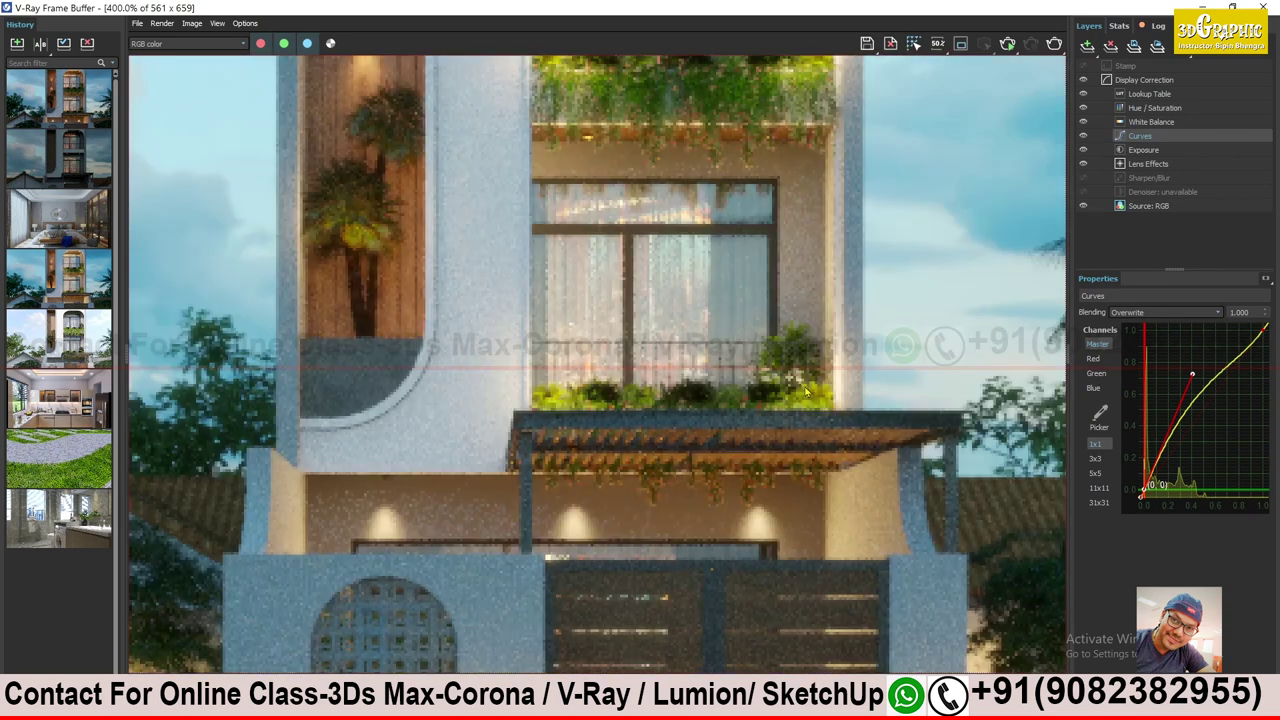
pyautogui.moveTo(636, 352); pyautogui.dragTo(620, 477, button='middle')
pyautogui.moveTo(515, 365); pyautogui.dragTo(537, 413, button='middle')
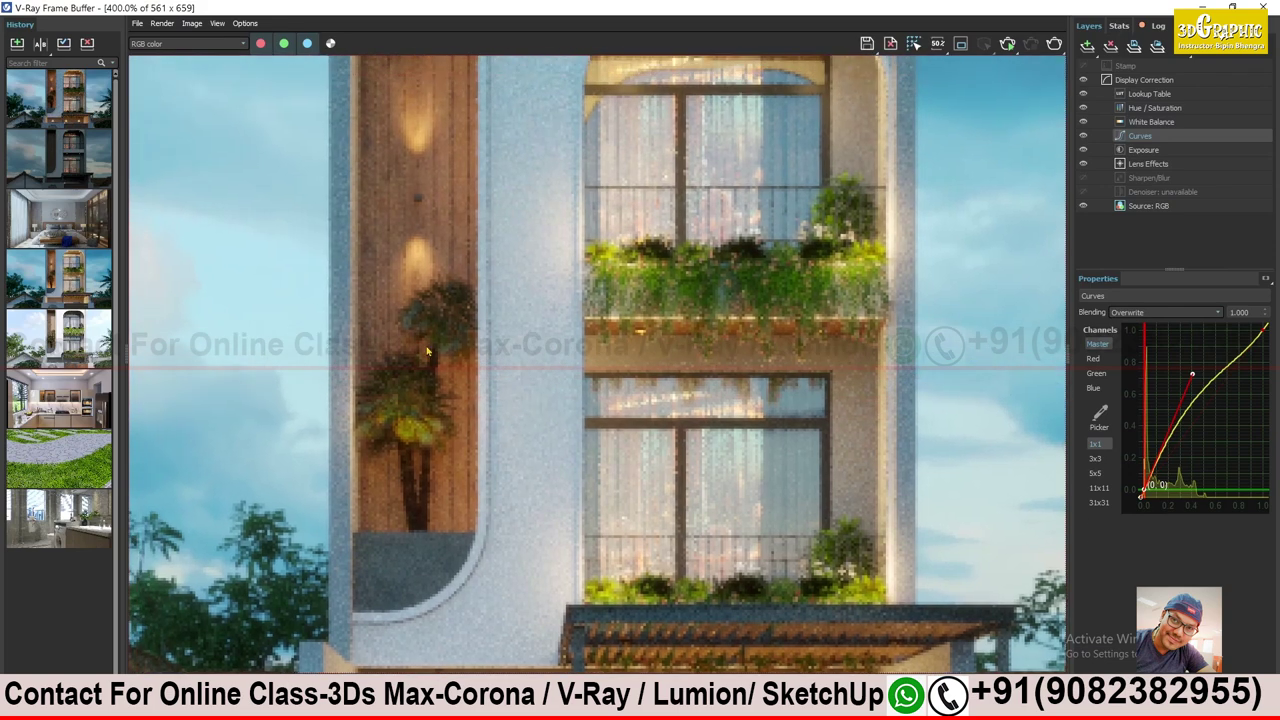
pyautogui.moveTo(450, 343); pyautogui.dragTo(360, 523, button='middle')
pyautogui.moveTo(562, 188); pyautogui.dragTo(625, 435, button='middle')
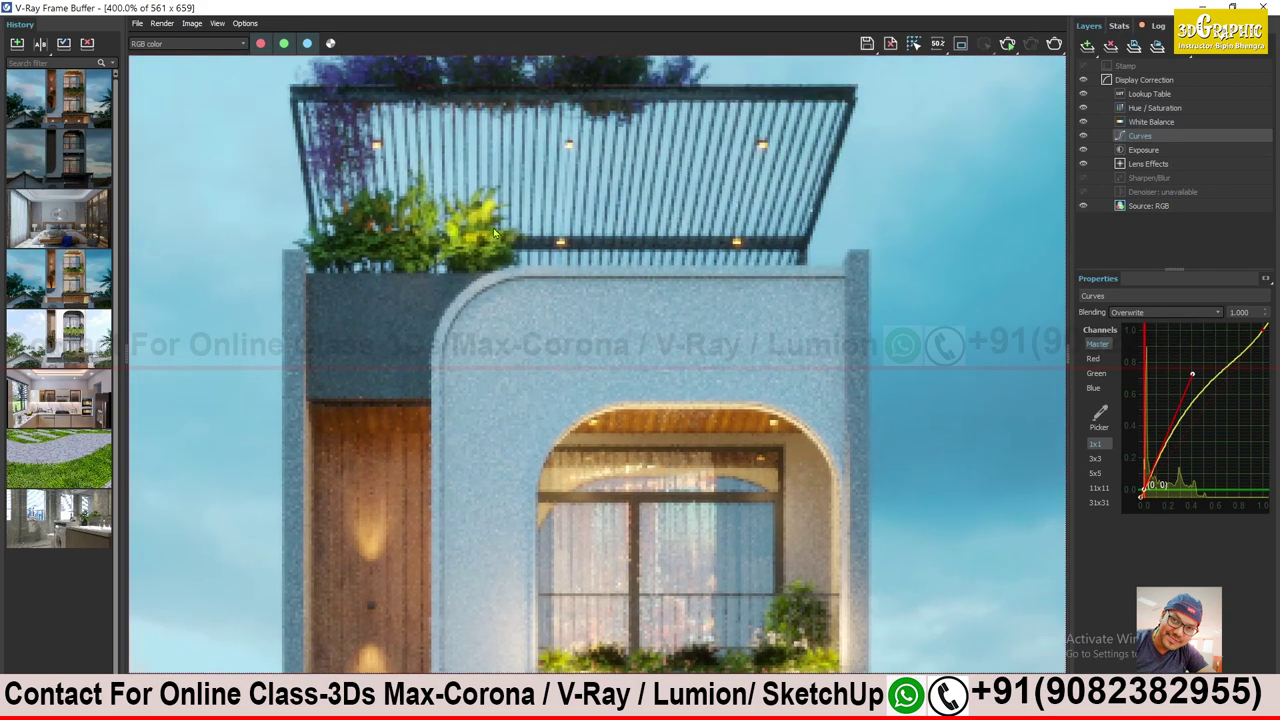
pyautogui.scroll(-2, 497, 233)
pyautogui.scroll(-1, 686, 337)
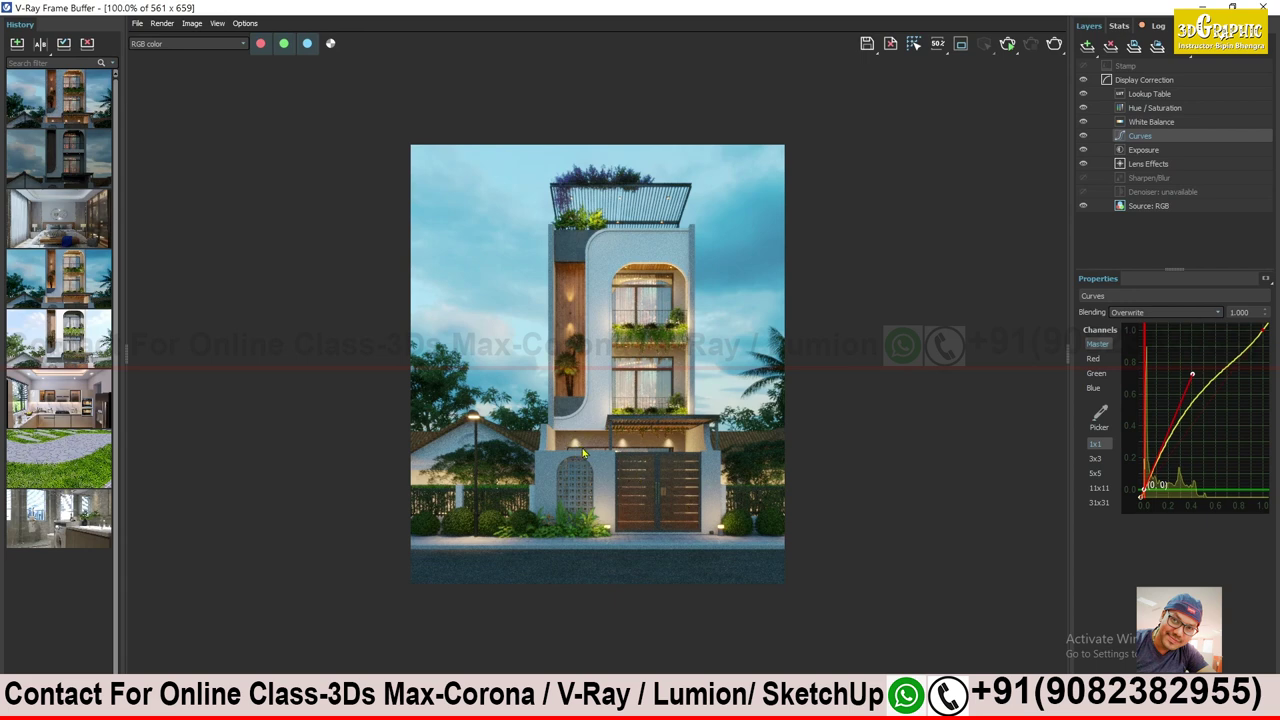
pyautogui.scroll(1, 594, 452)
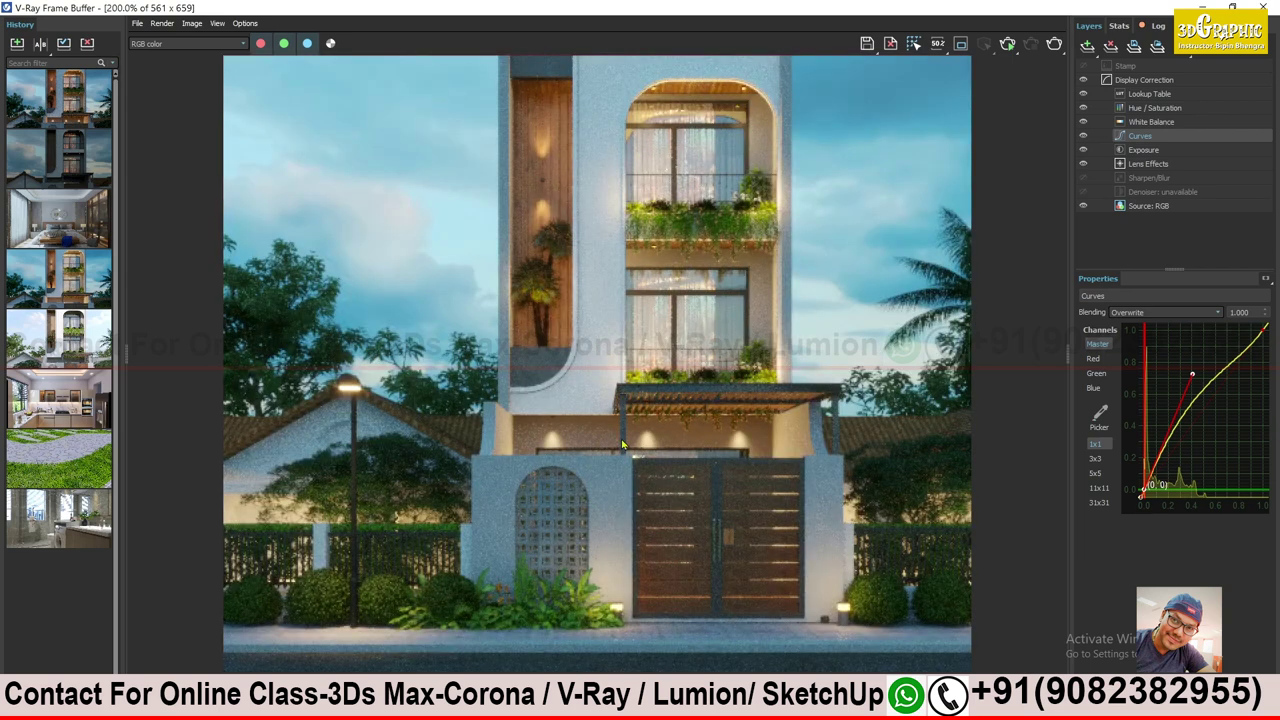
pyautogui.scroll(-1, 797, 497)
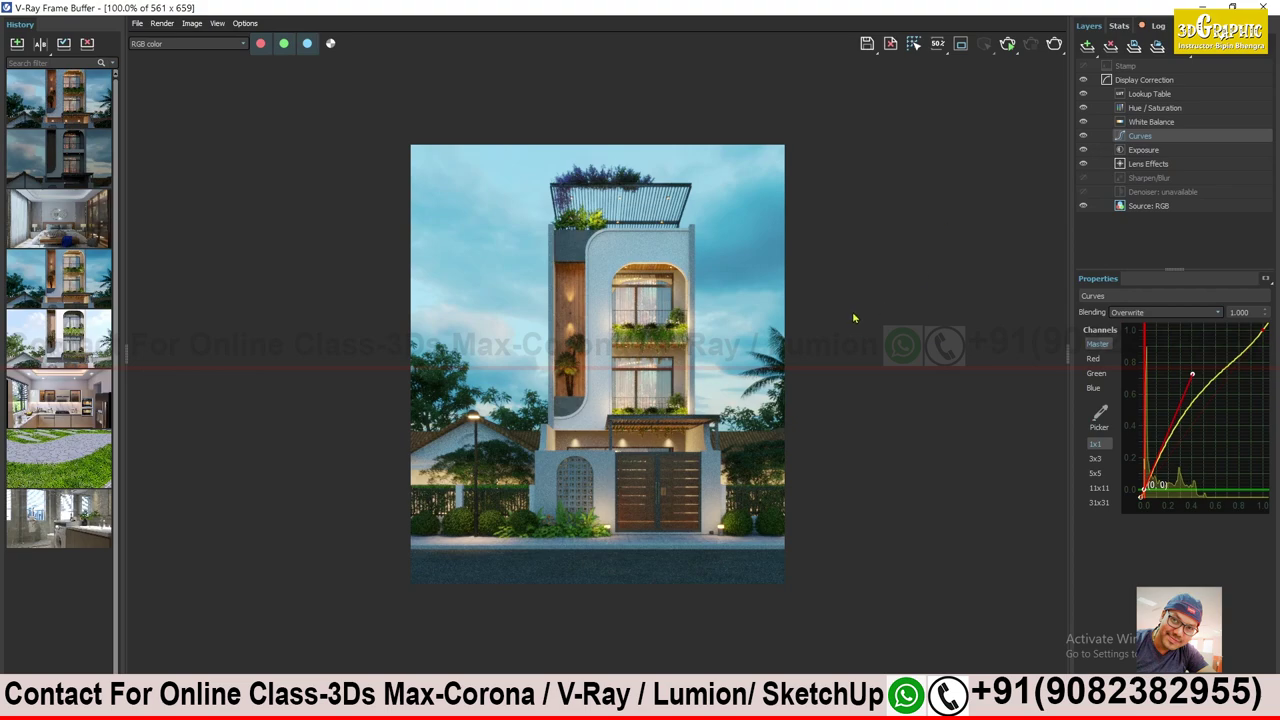
pyautogui.click(1201, 6)
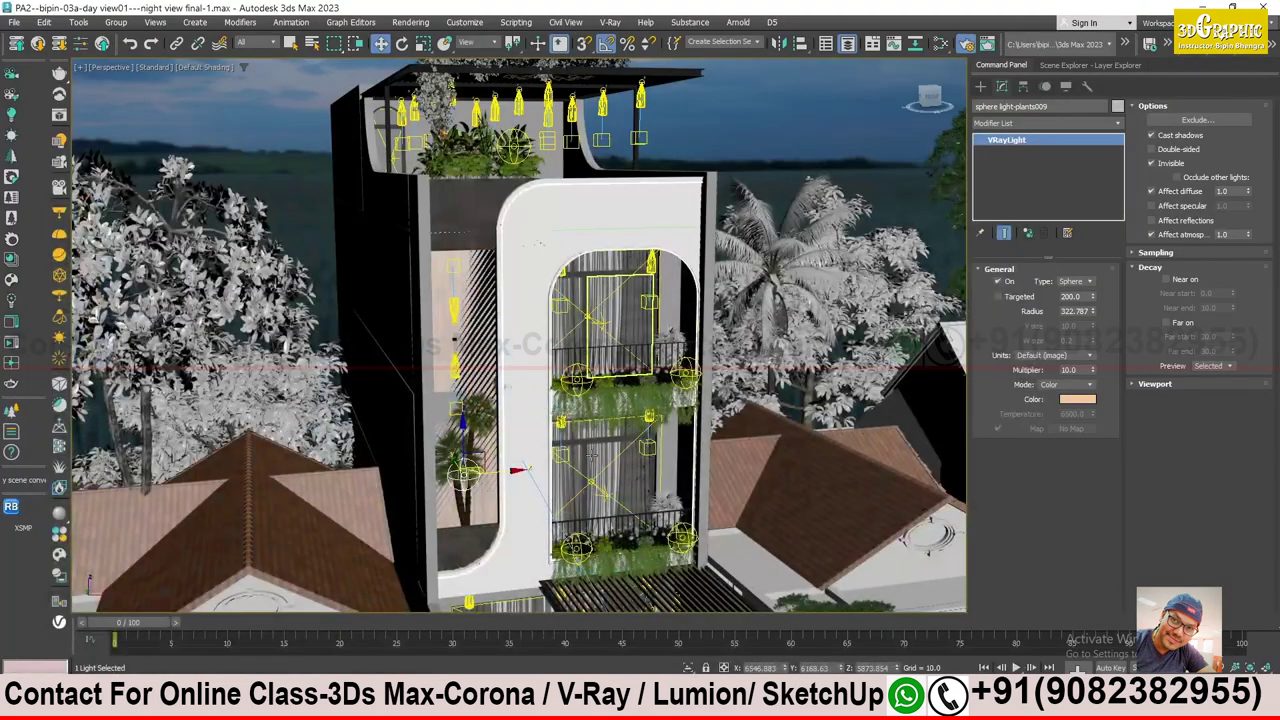
# - Zoom in, select the ground-floor curtain Group007 and orbit to face it head-on
pyautogui.scroll(2, 349, 315)
pyautogui.scroll(3, 349, 315)
pyautogui.scroll(2, 349, 315)
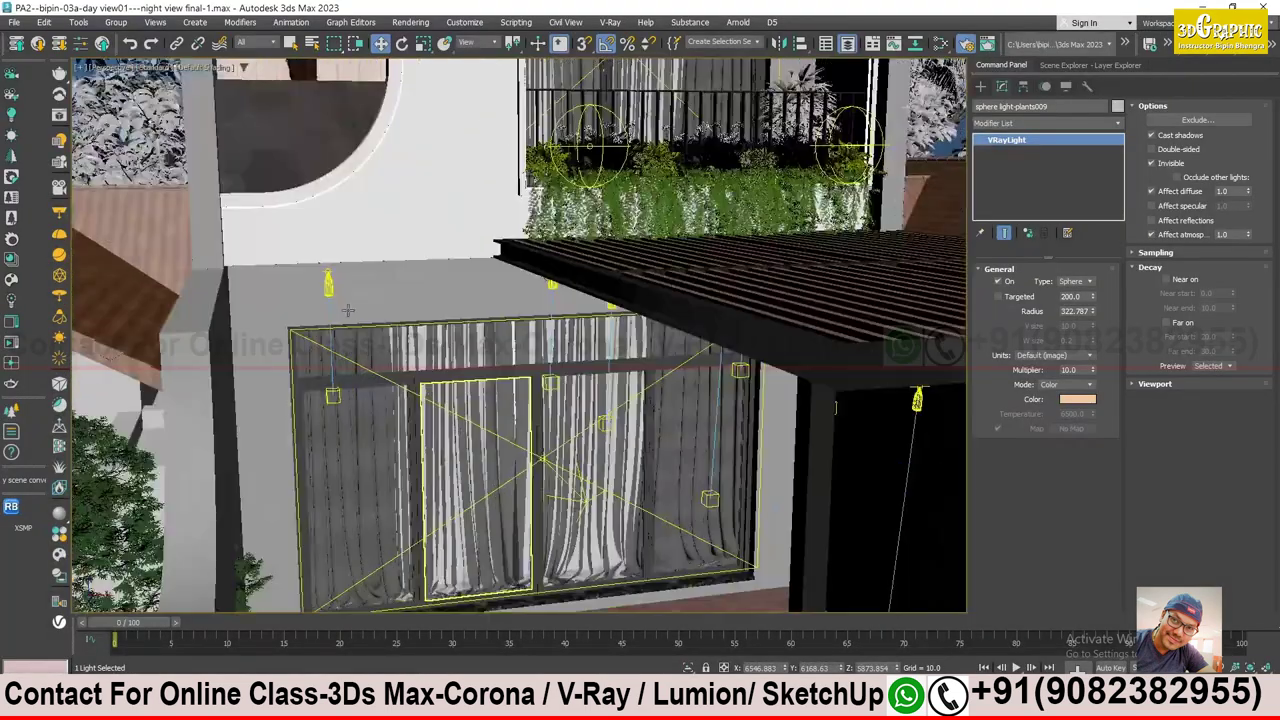
pyautogui.click(349, 315)
pyautogui.moveTo(349, 315)
pyautogui.keyDown('alt'); pyautogui.mouseDown(button='middle')
pyautogui.moveTo(433, 378)
pyautogui.moveTo(229, 541)
pyautogui.mouseUp(button='middle'); pyautogui.keyUp('alt')
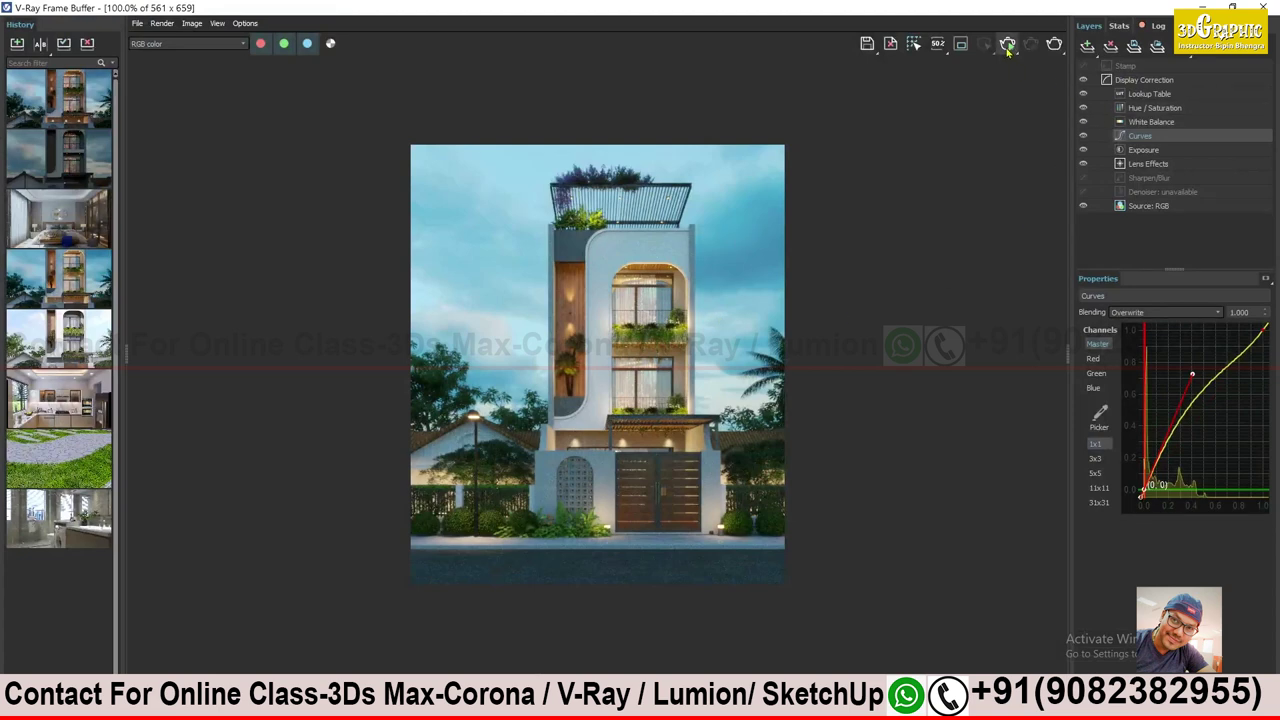
# - Enable Region Render and mark a region over the entrance canopy
pyautogui.click(961, 44)
pyautogui.scroll(1, 596, 450)
pyautogui.moveTo(512, 384); pyautogui.dragTo(787, 490)
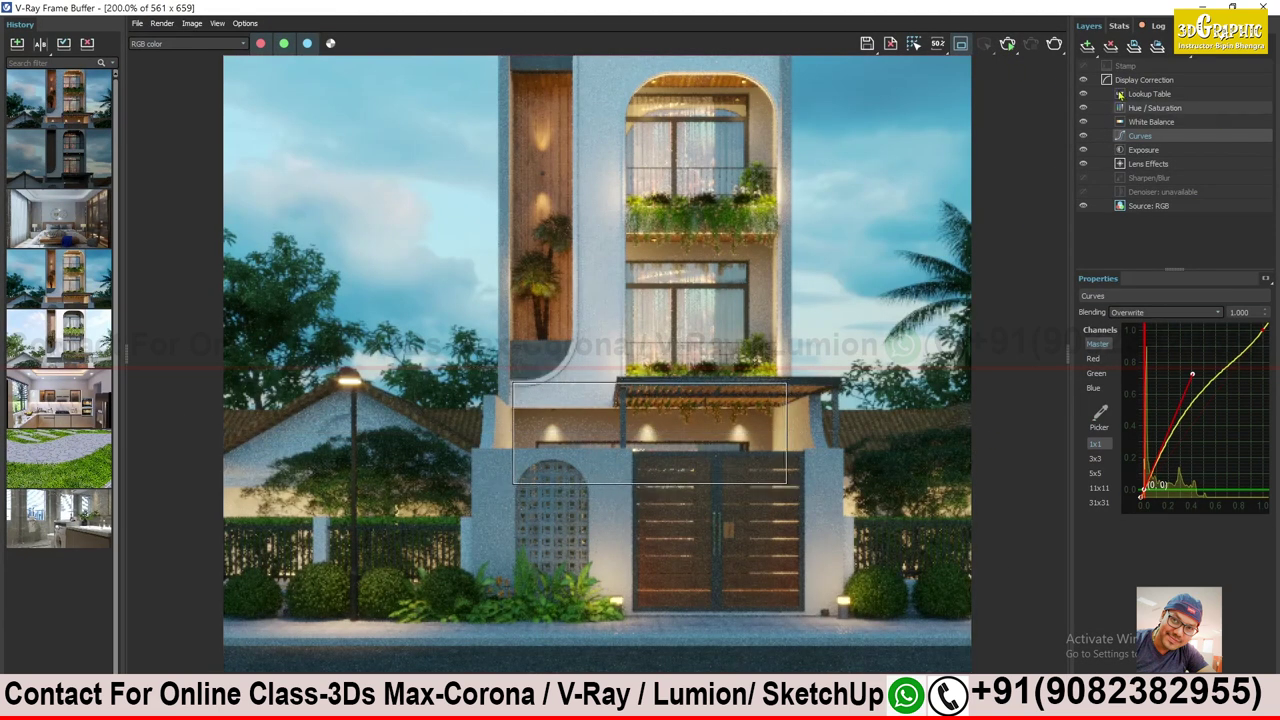
# - Render the marked entrance region, re-rendering it with Shift+Q
pyautogui.click(1054, 43)
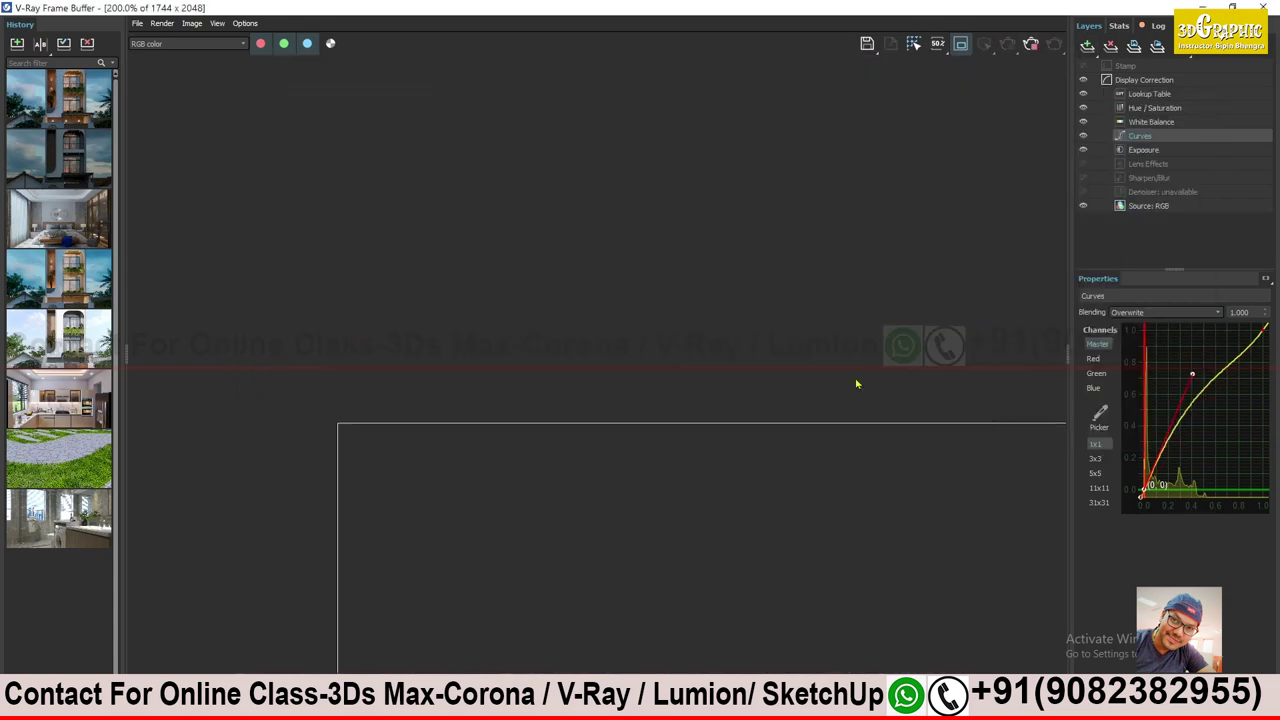
pyautogui.scroll(-1, 856, 384)
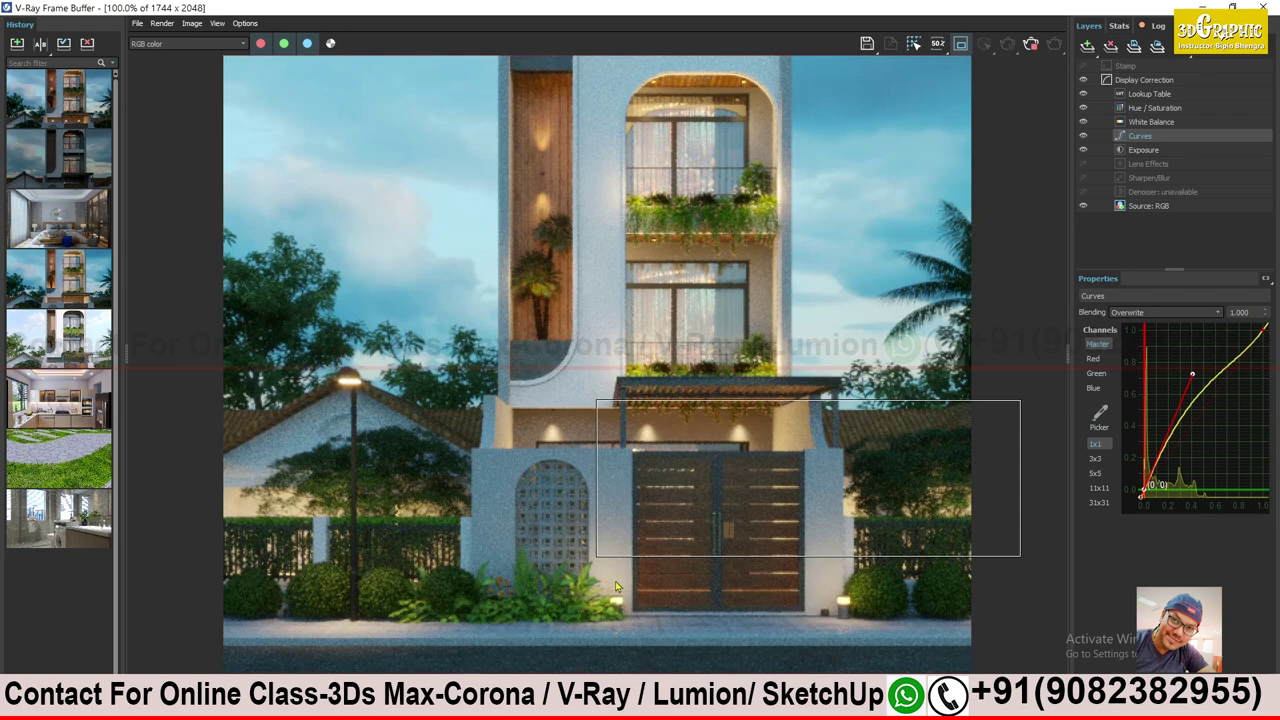
pyautogui.hotkey('shift', 'q')
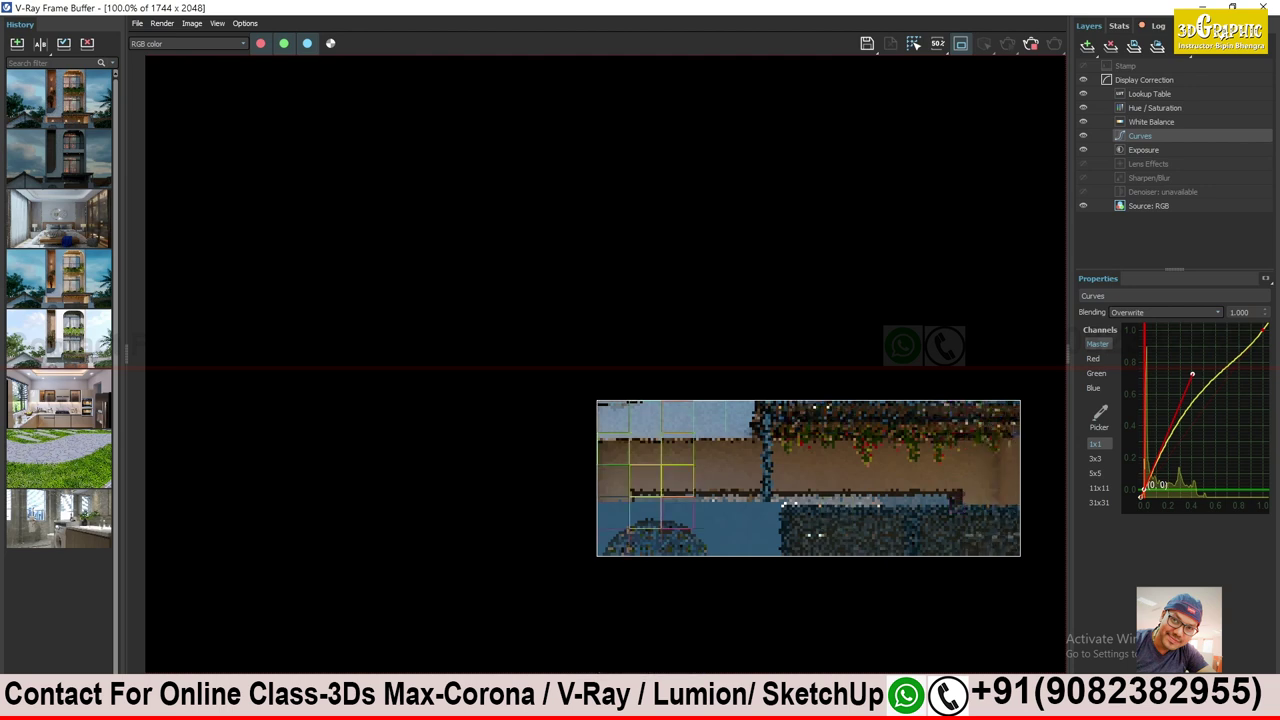
# - Bring up the OBS recorder, nudge it aside, and minimize it
pyautogui.hotkey('alt', 'Tab')
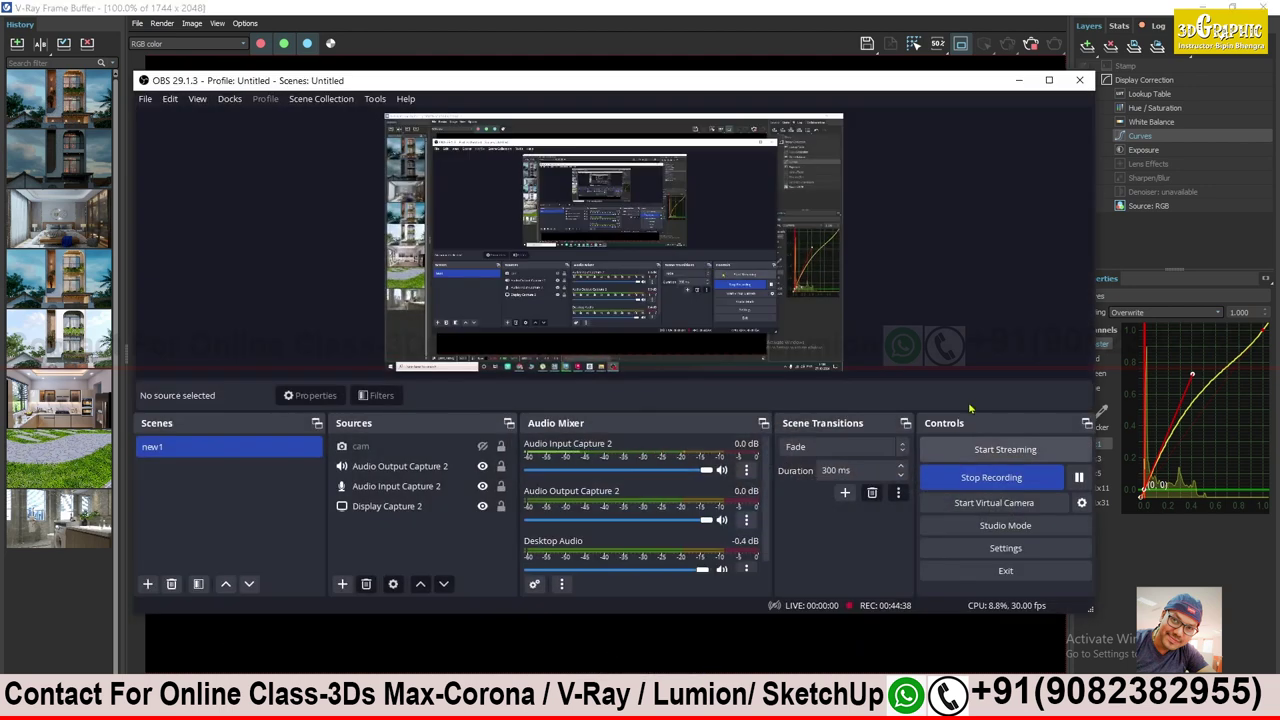
pyautogui.moveTo(919, 80); pyautogui.dragTo(865, 74)
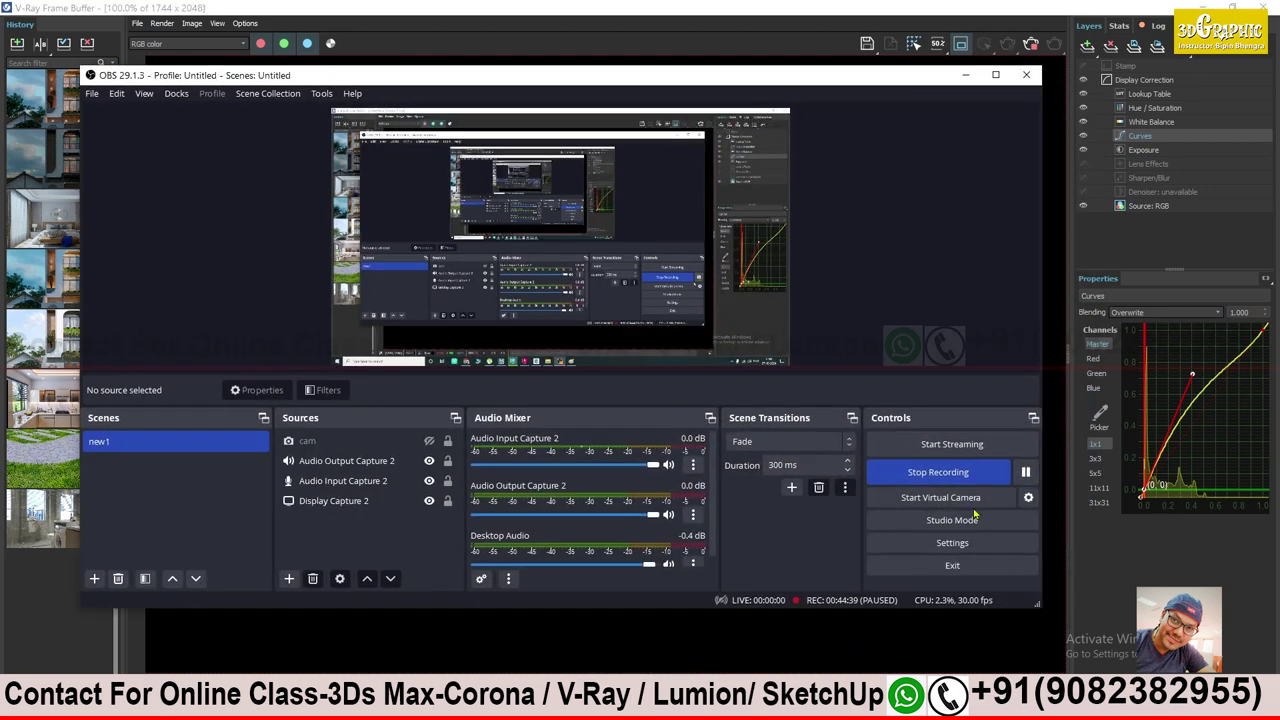
pyautogui.click(863, 12)
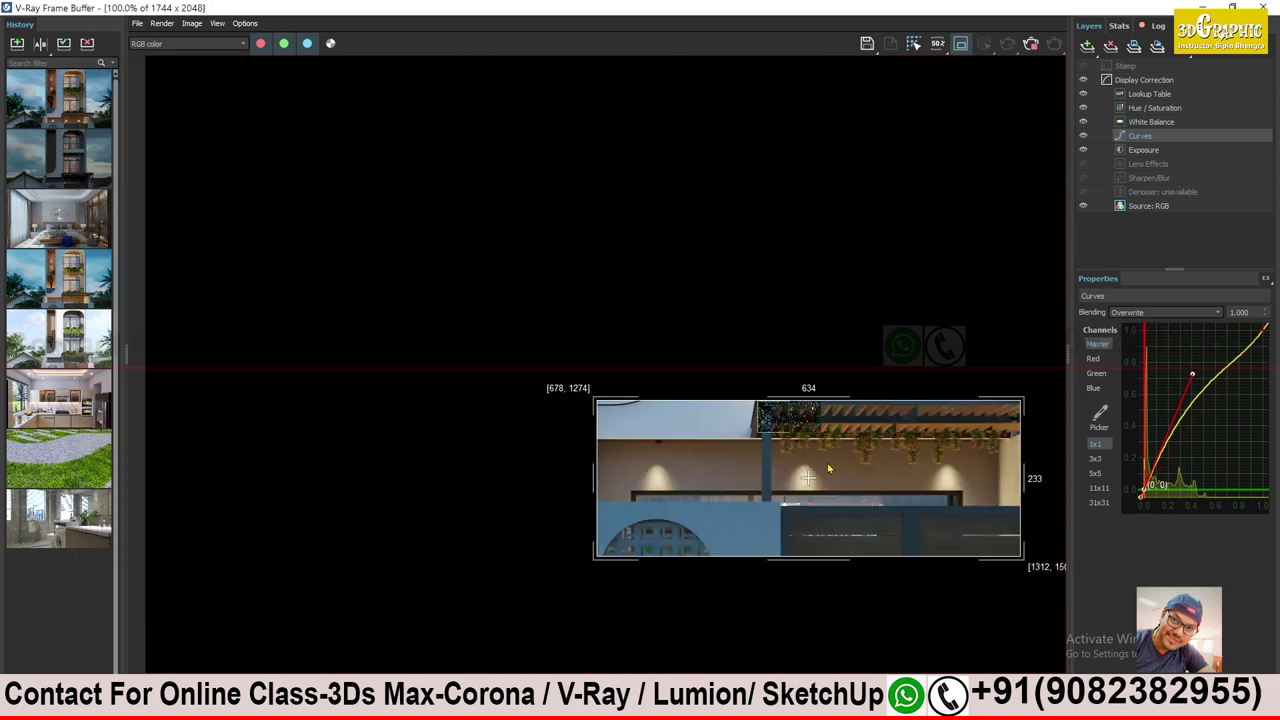
# - Zoom in and out on the finished entrance region render to inspect the wall lights
pyautogui.scroll(1, 691, 495)
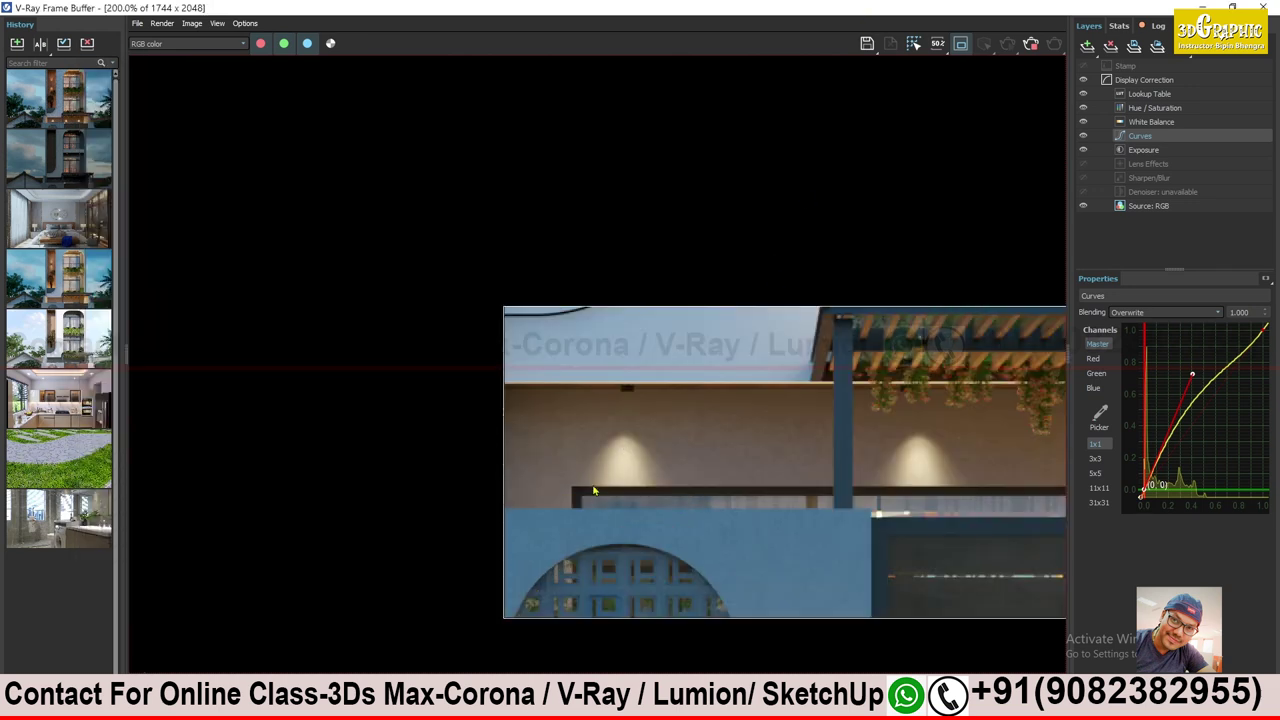
pyautogui.scroll(-2, 940, 472)
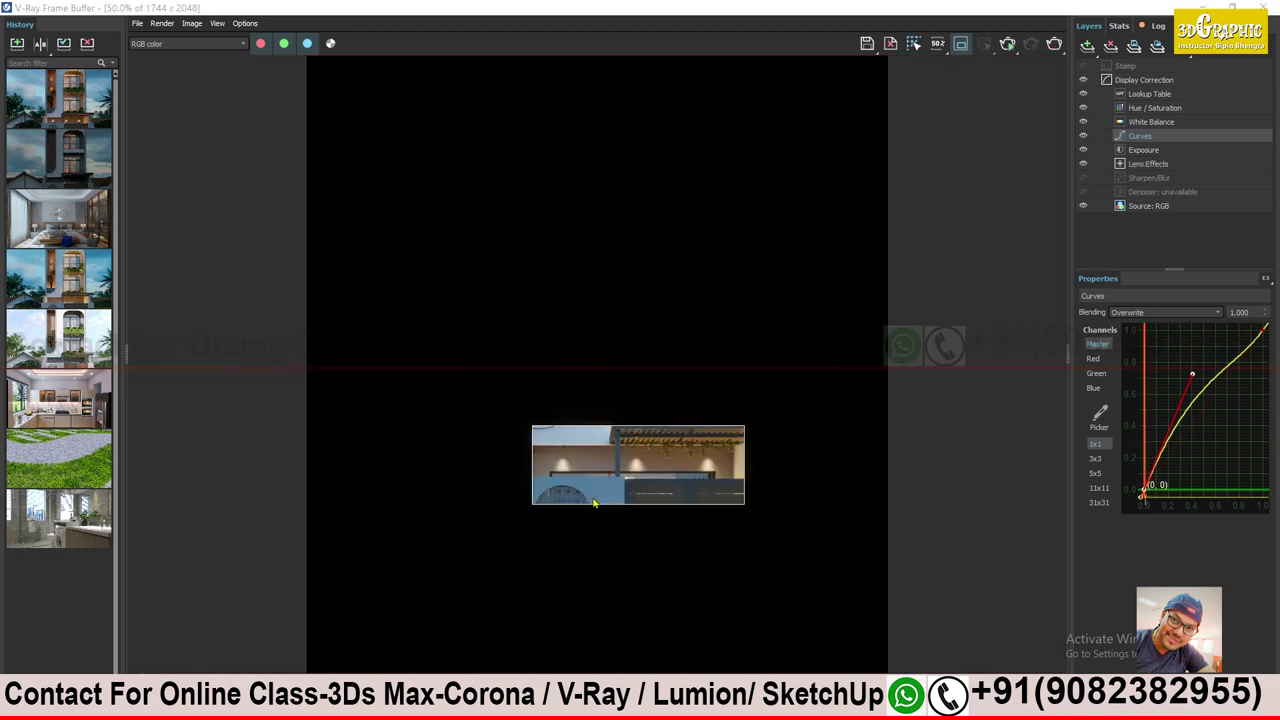
pyautogui.scroll(1, 597, 497)
pyautogui.scroll(1, 546, 497)
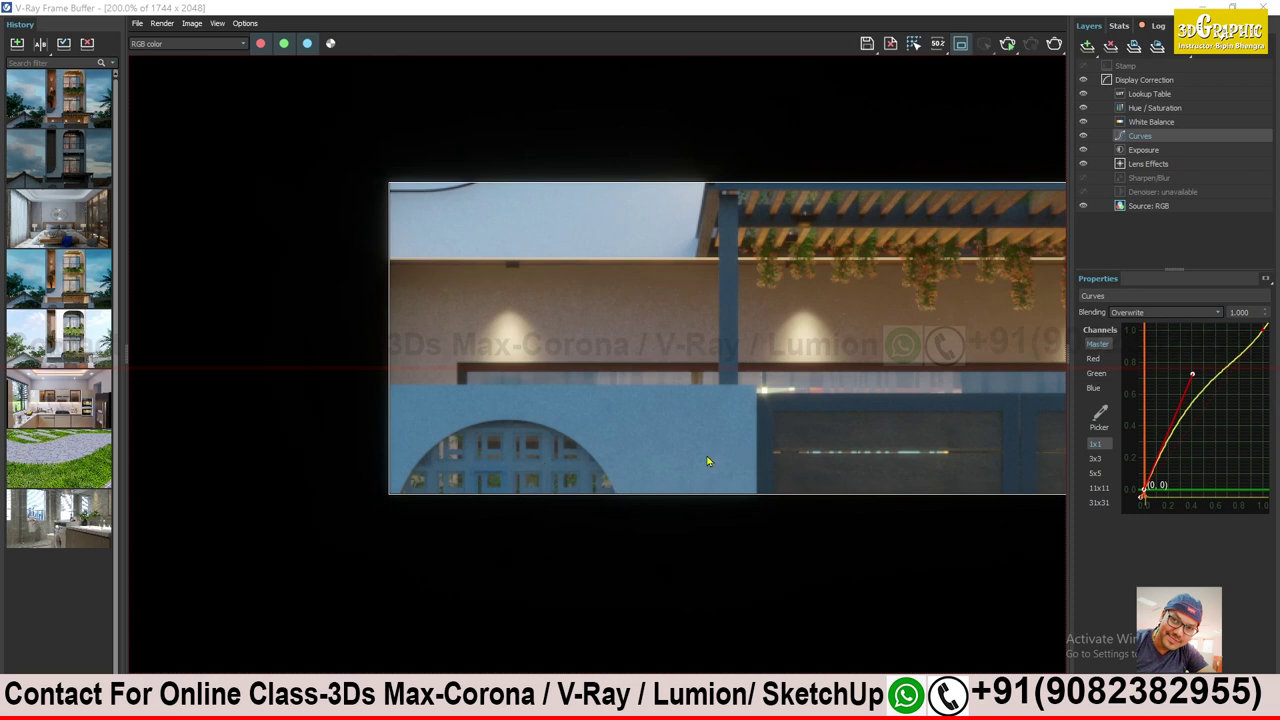
pyautogui.scroll(-1, 707, 461)
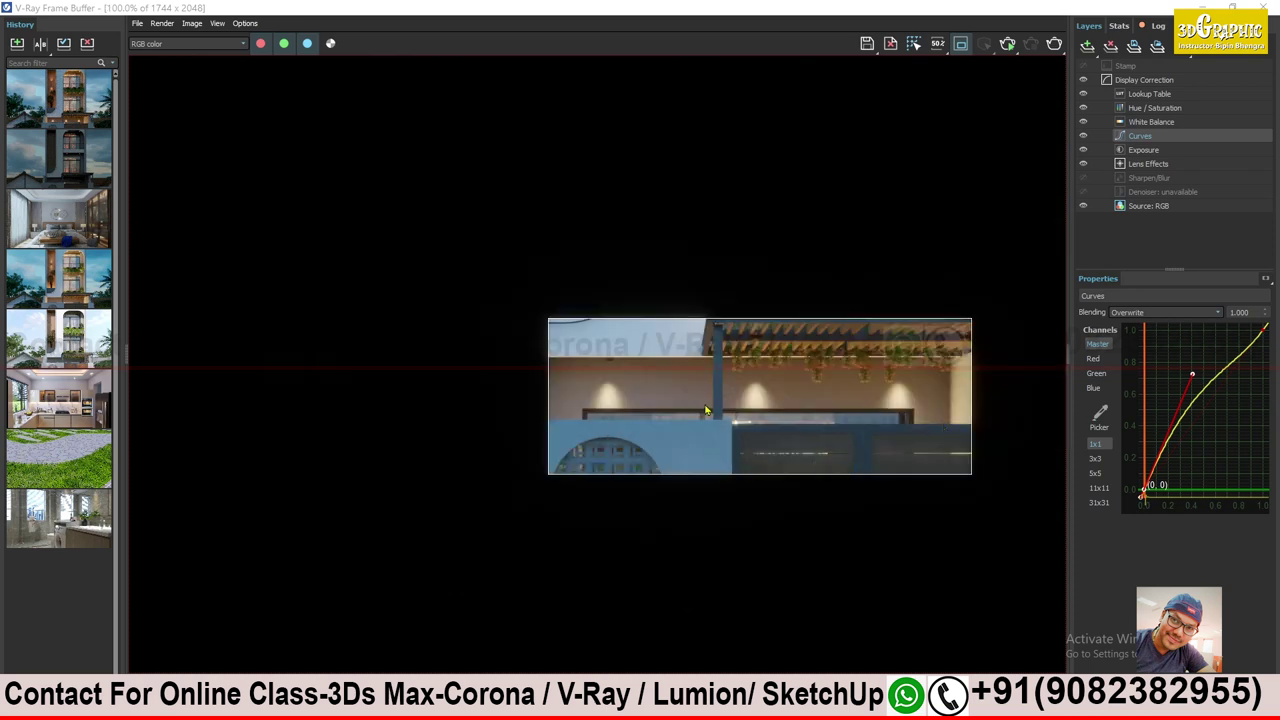
pyautogui.scroll(-1, 823, 418)
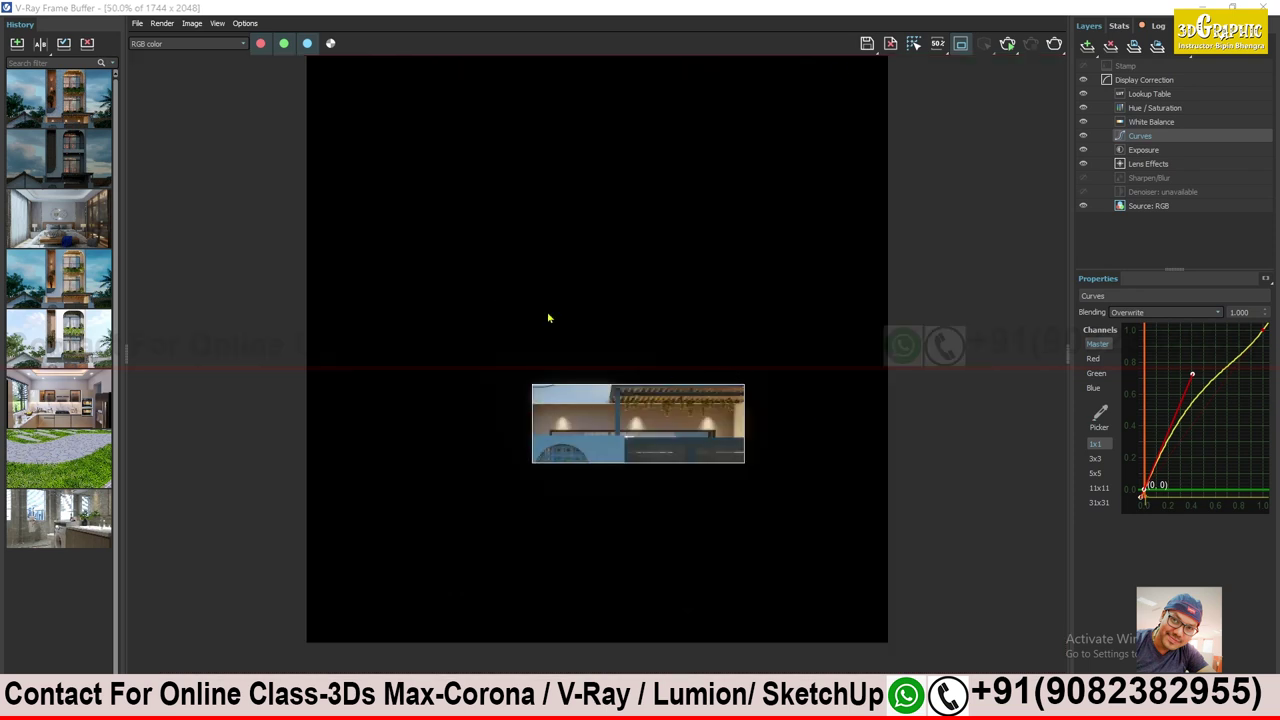
# - Minimize the frame buffer and zoom out the viewport to show the whole house front
pyautogui.click(1202, 5)
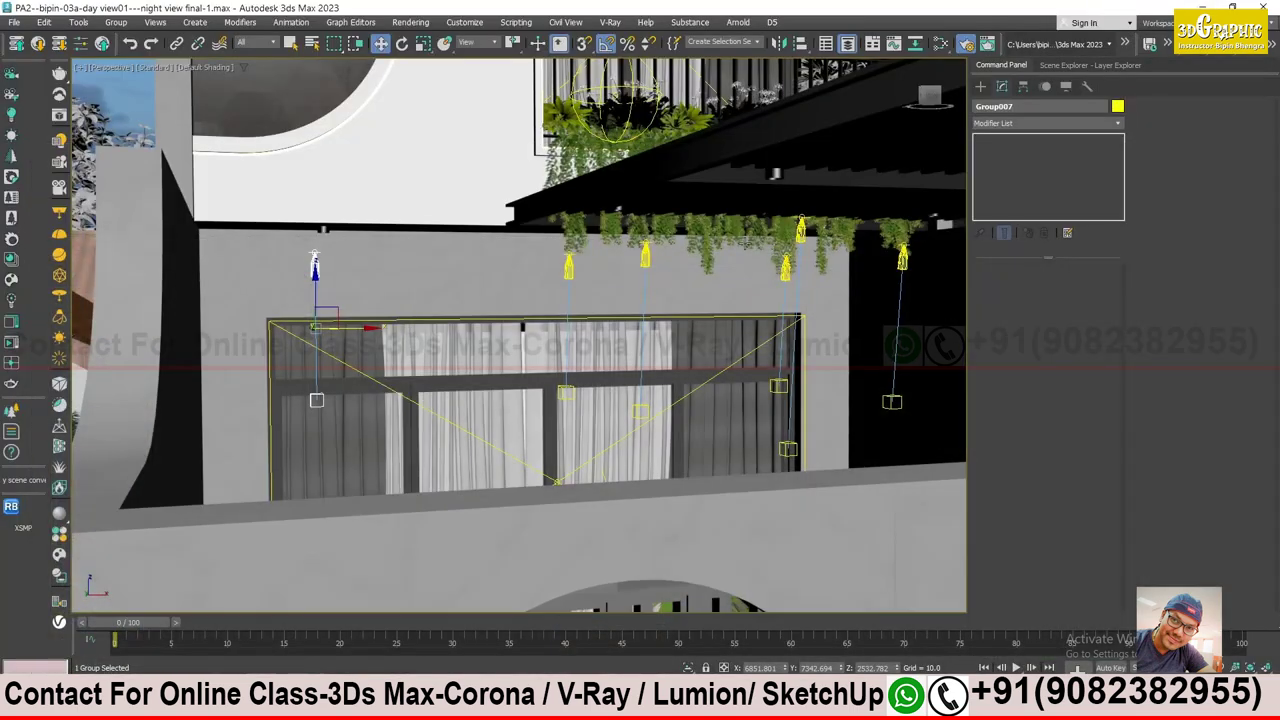
pyautogui.scroll(-3, 745, 241)
pyautogui.scroll(-3, 780, 280)
pyautogui.scroll(-2, 840, 350)
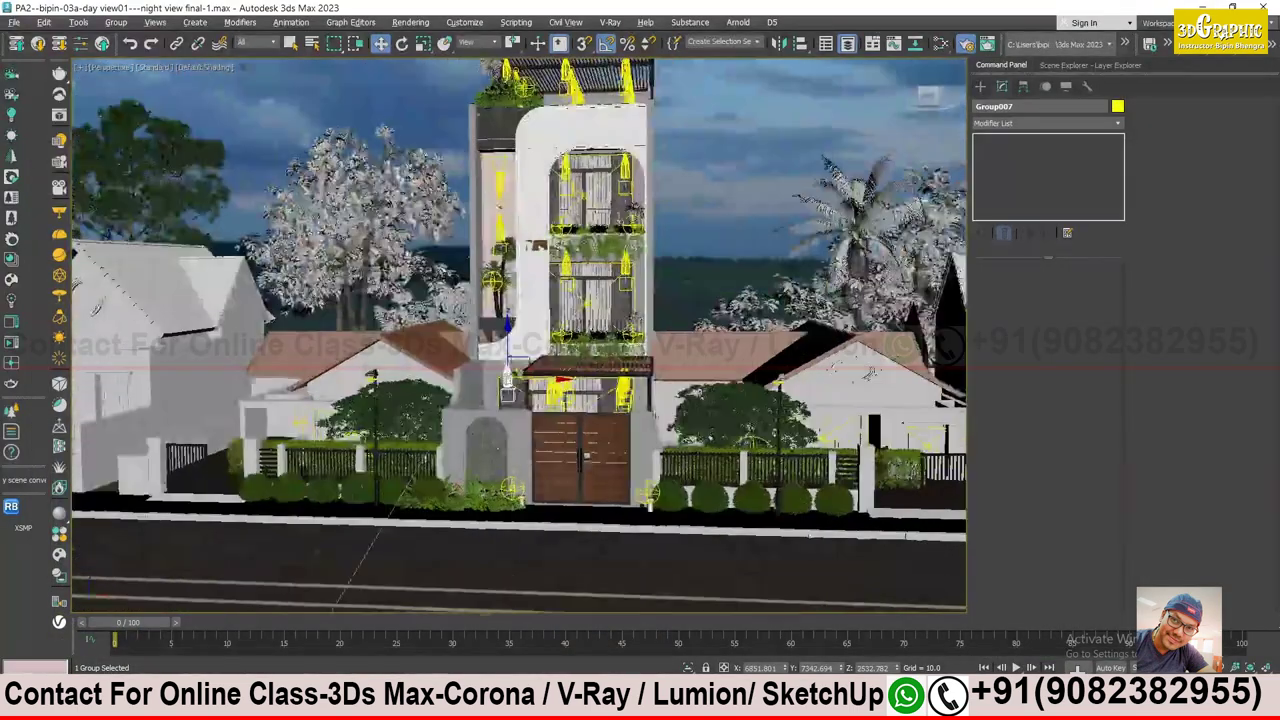
pyautogui.moveTo(868, 373); pyautogui.dragTo(868, 398, button='middle')
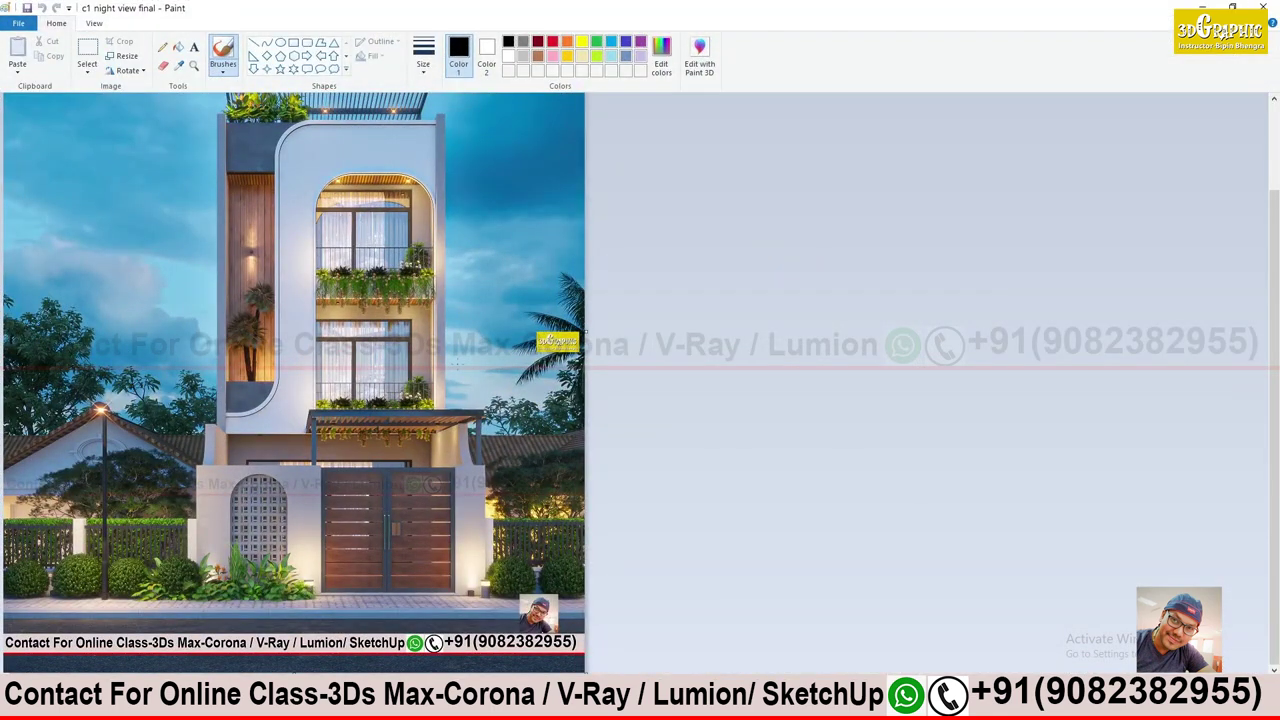
pyautogui.scroll(2, 293, 385)
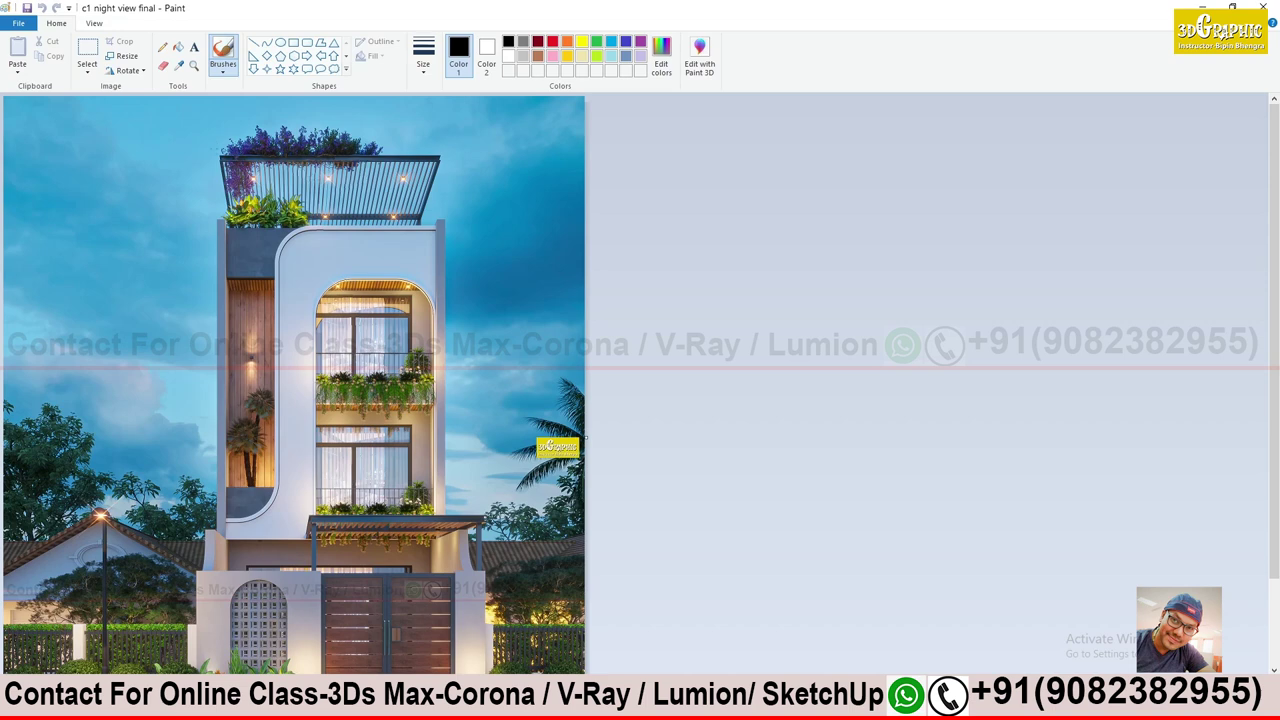
pyautogui.keyDown('ctrl'); pyautogui.scroll(1, 584, 437); pyautogui.keyUp('ctrl')
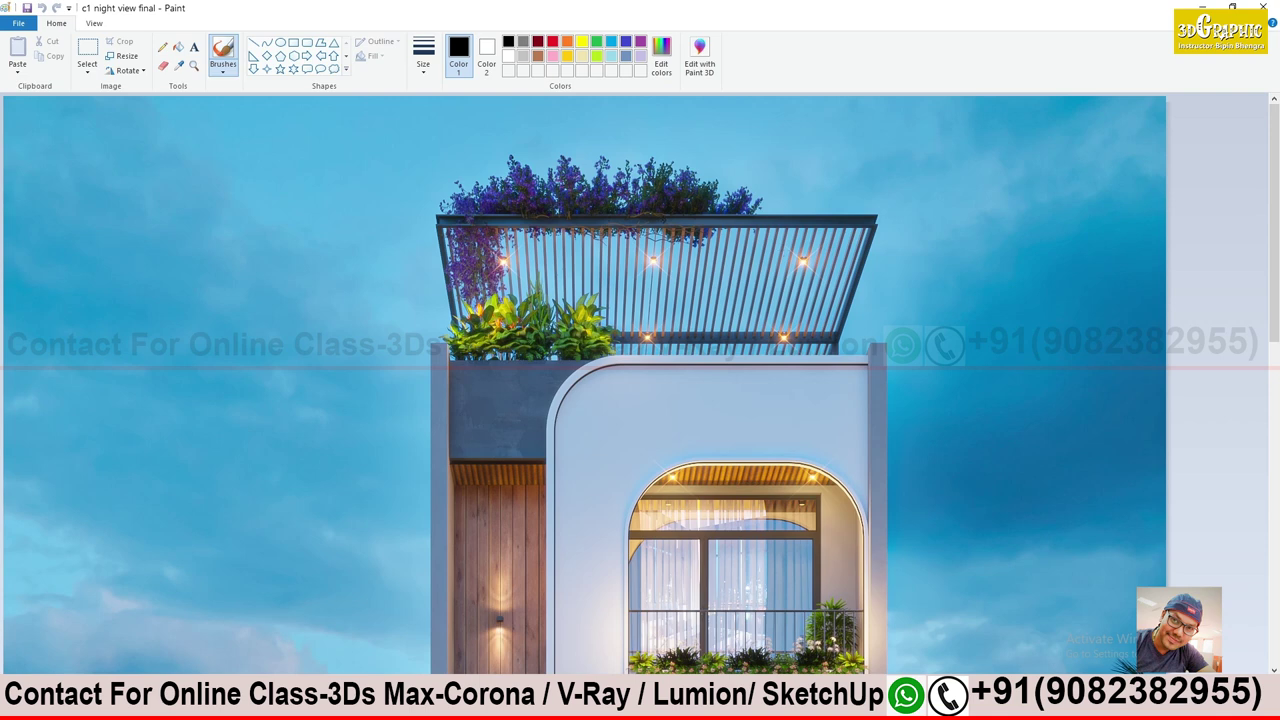
pyautogui.scroll(-3, 697, 398)
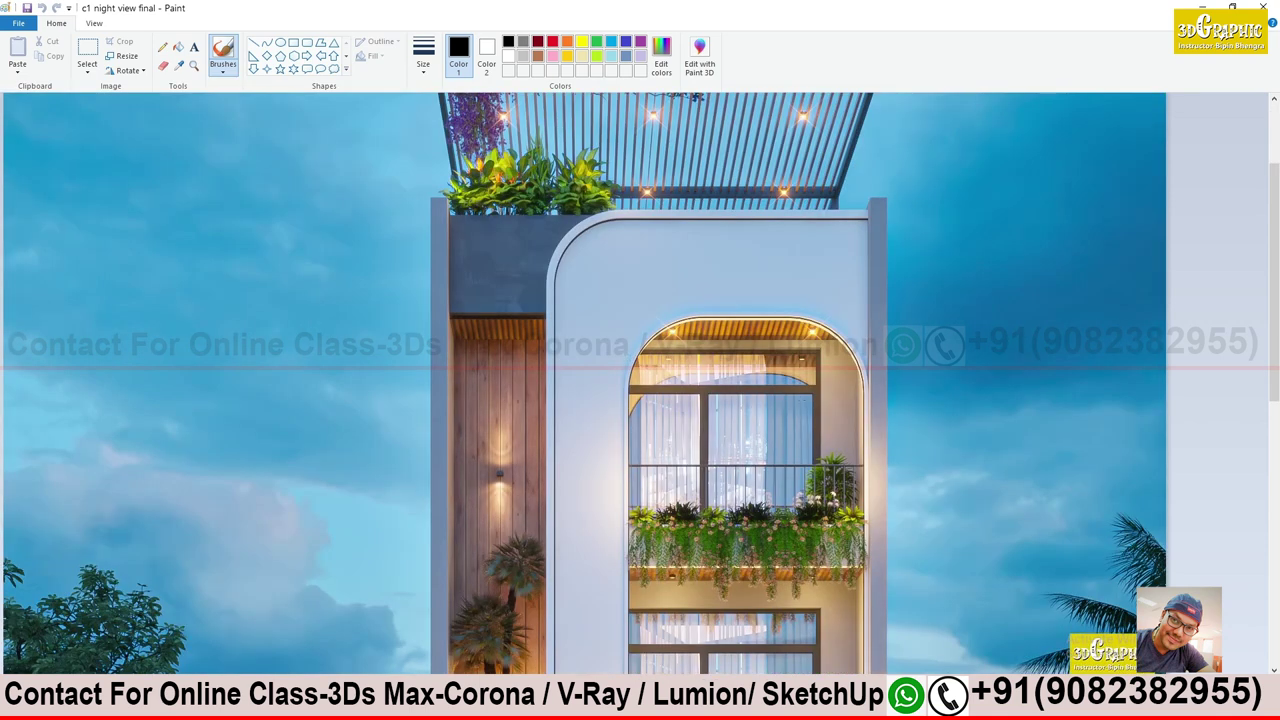
pyautogui.scroll(-3, 584, 384)
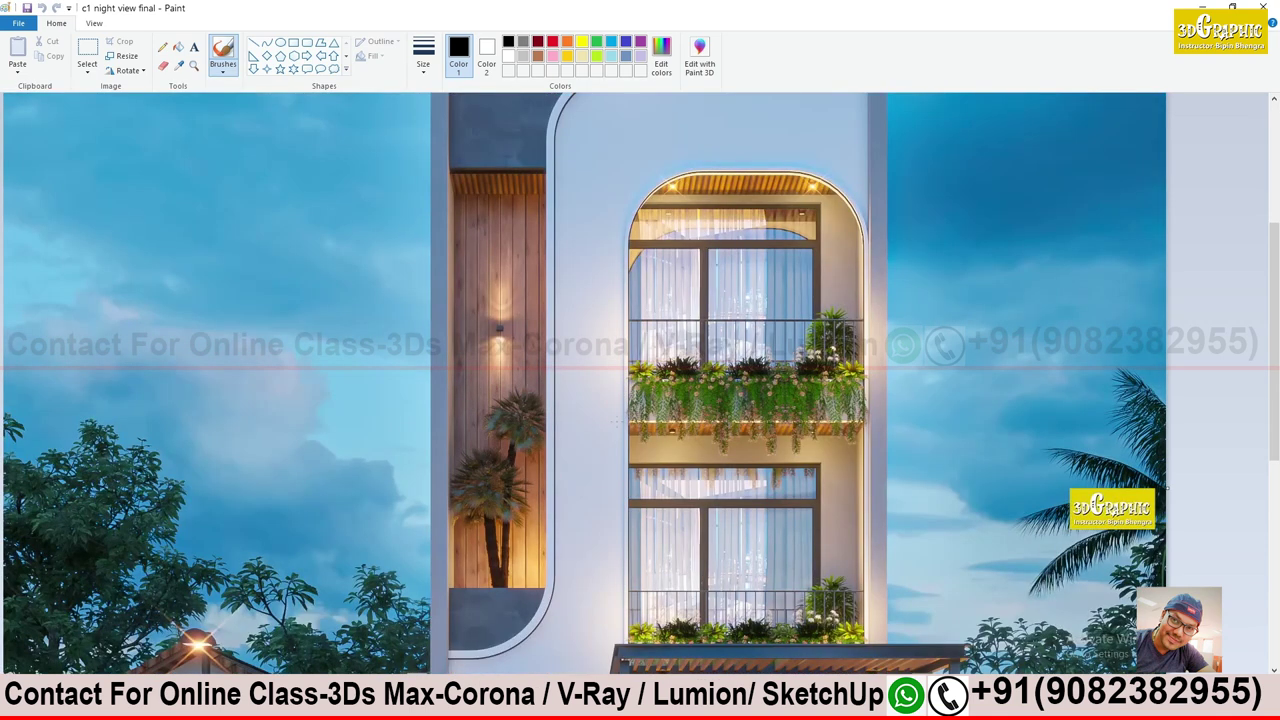
pyautogui.scroll(-3, 586, 384)
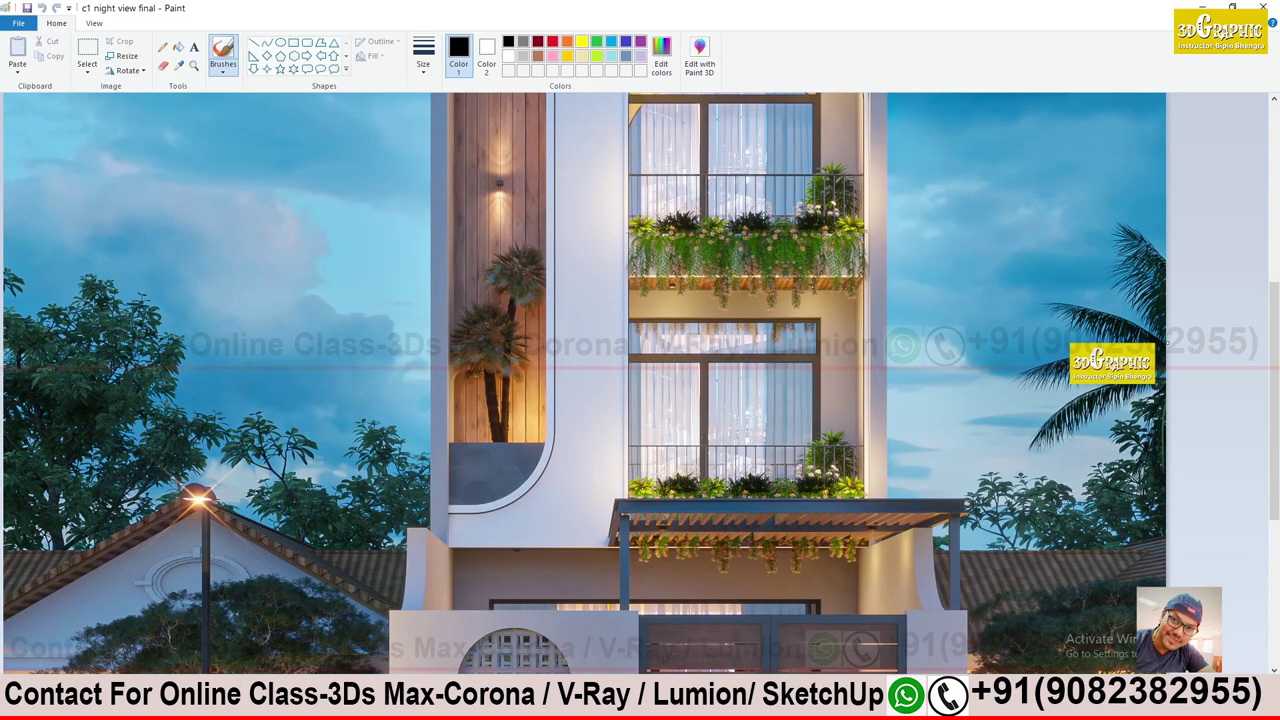
pyautogui.scroll(-3, 586, 384)
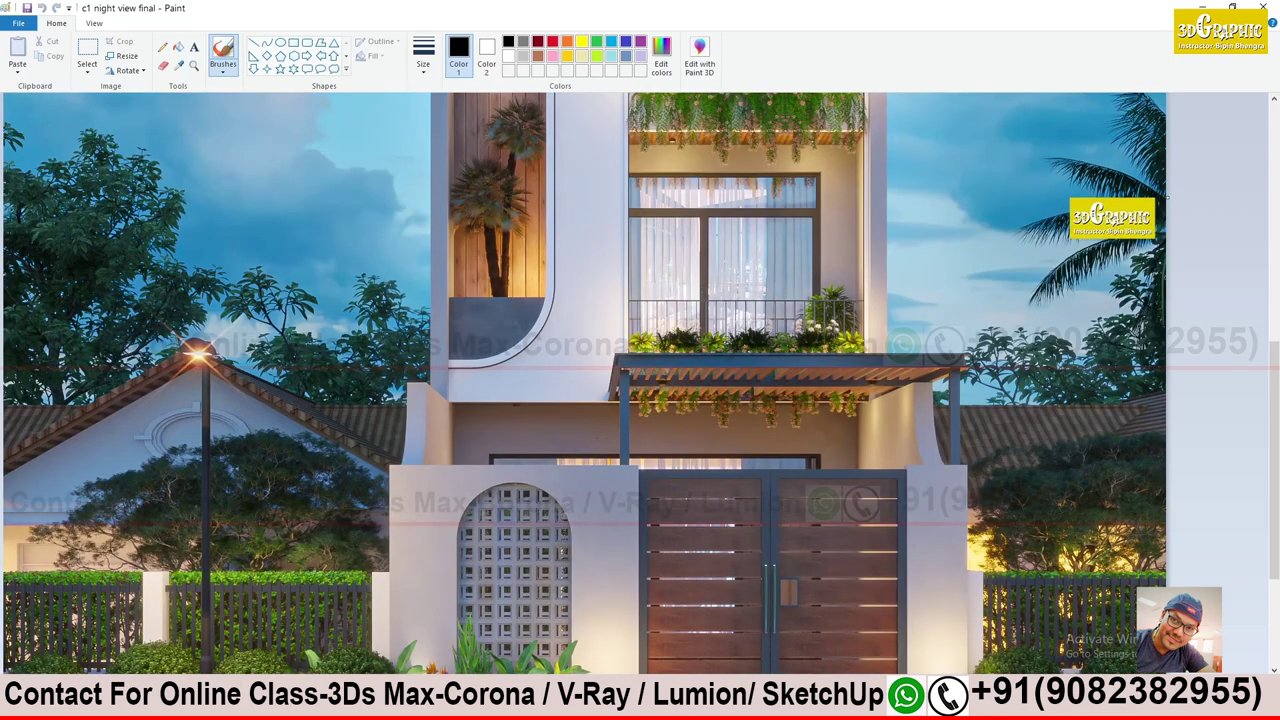
pyautogui.scroll(-3, 586, 384)
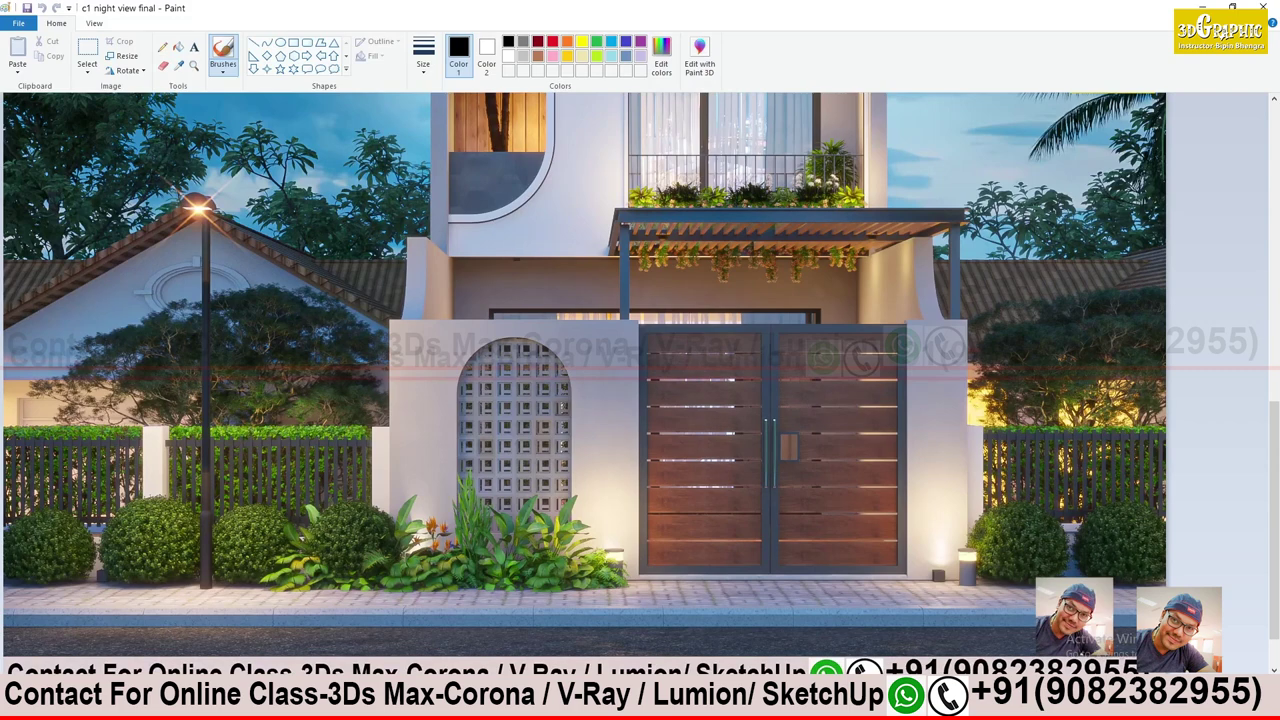
pyautogui.keyDown('ctrl'); pyautogui.scroll(-3, 1010, 517); pyautogui.keyUp('ctrl')
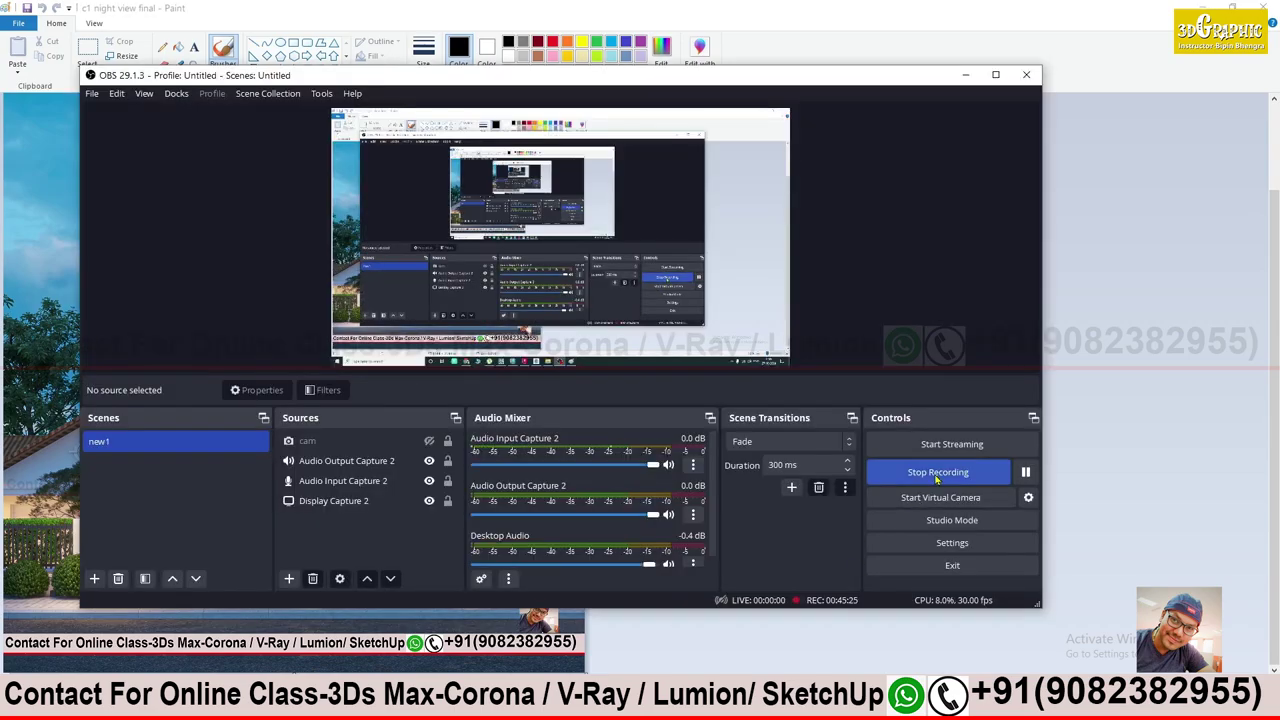
pyautogui.click(883, 394)
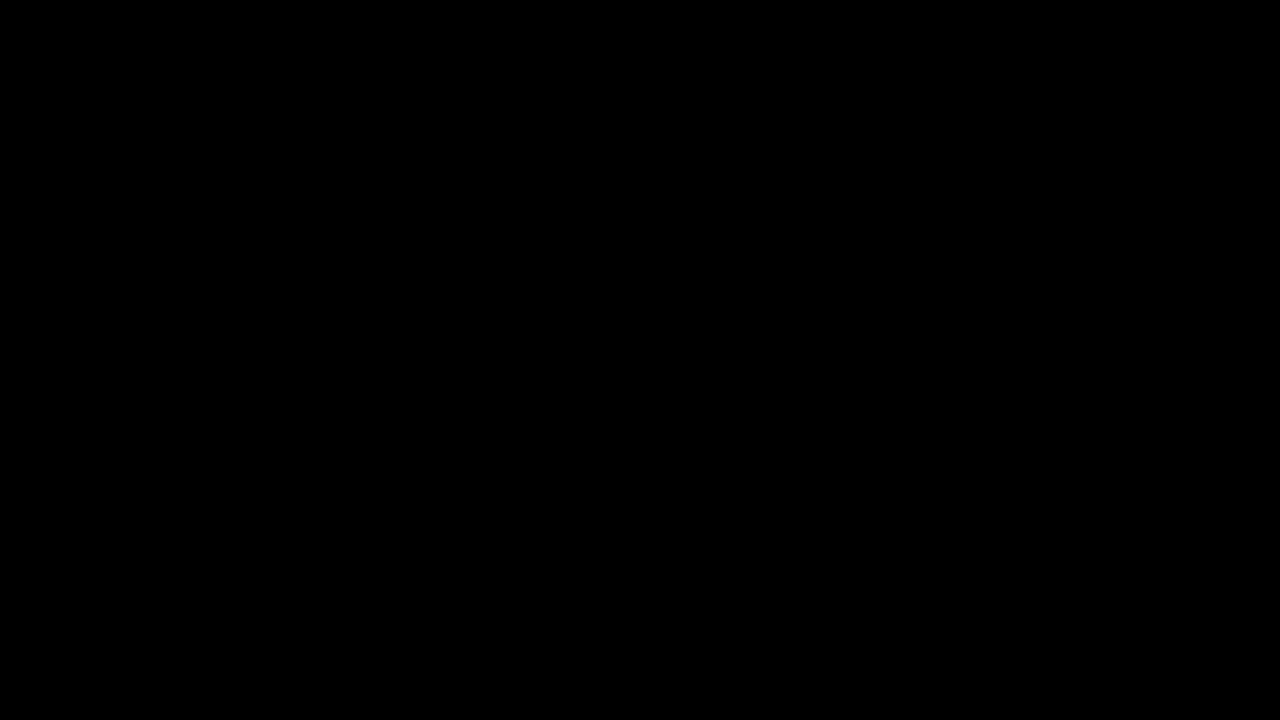